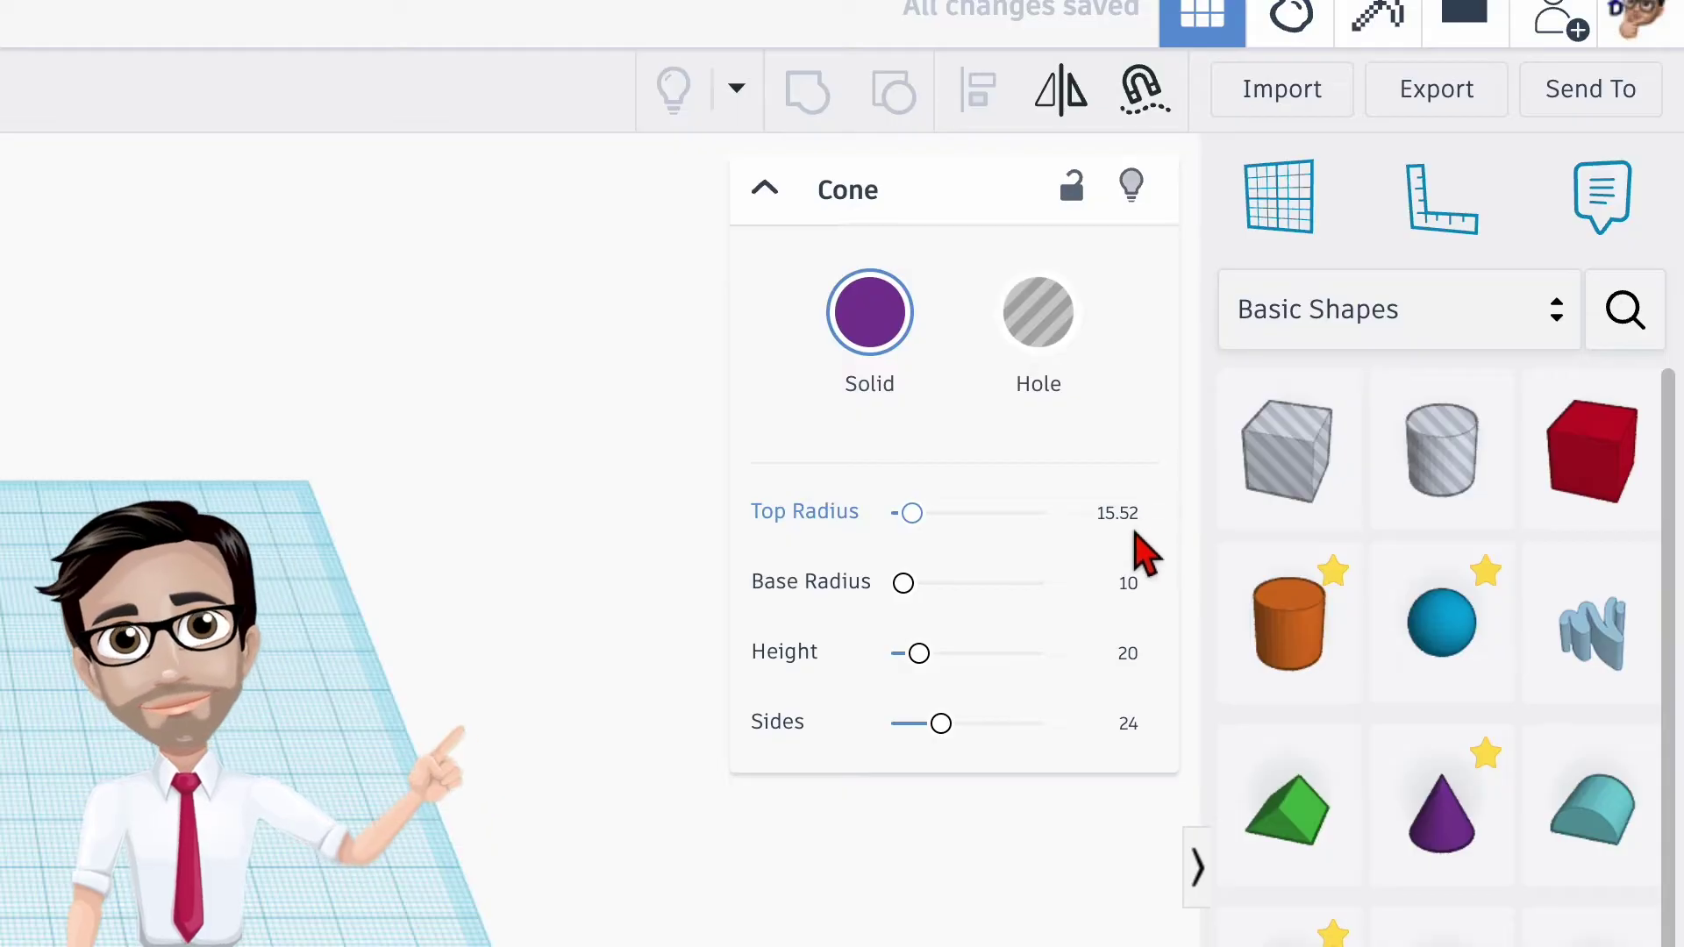
# Set the cone's base radius to 12.16 and its number of sides to 34
pyautogui.click(1127, 585)
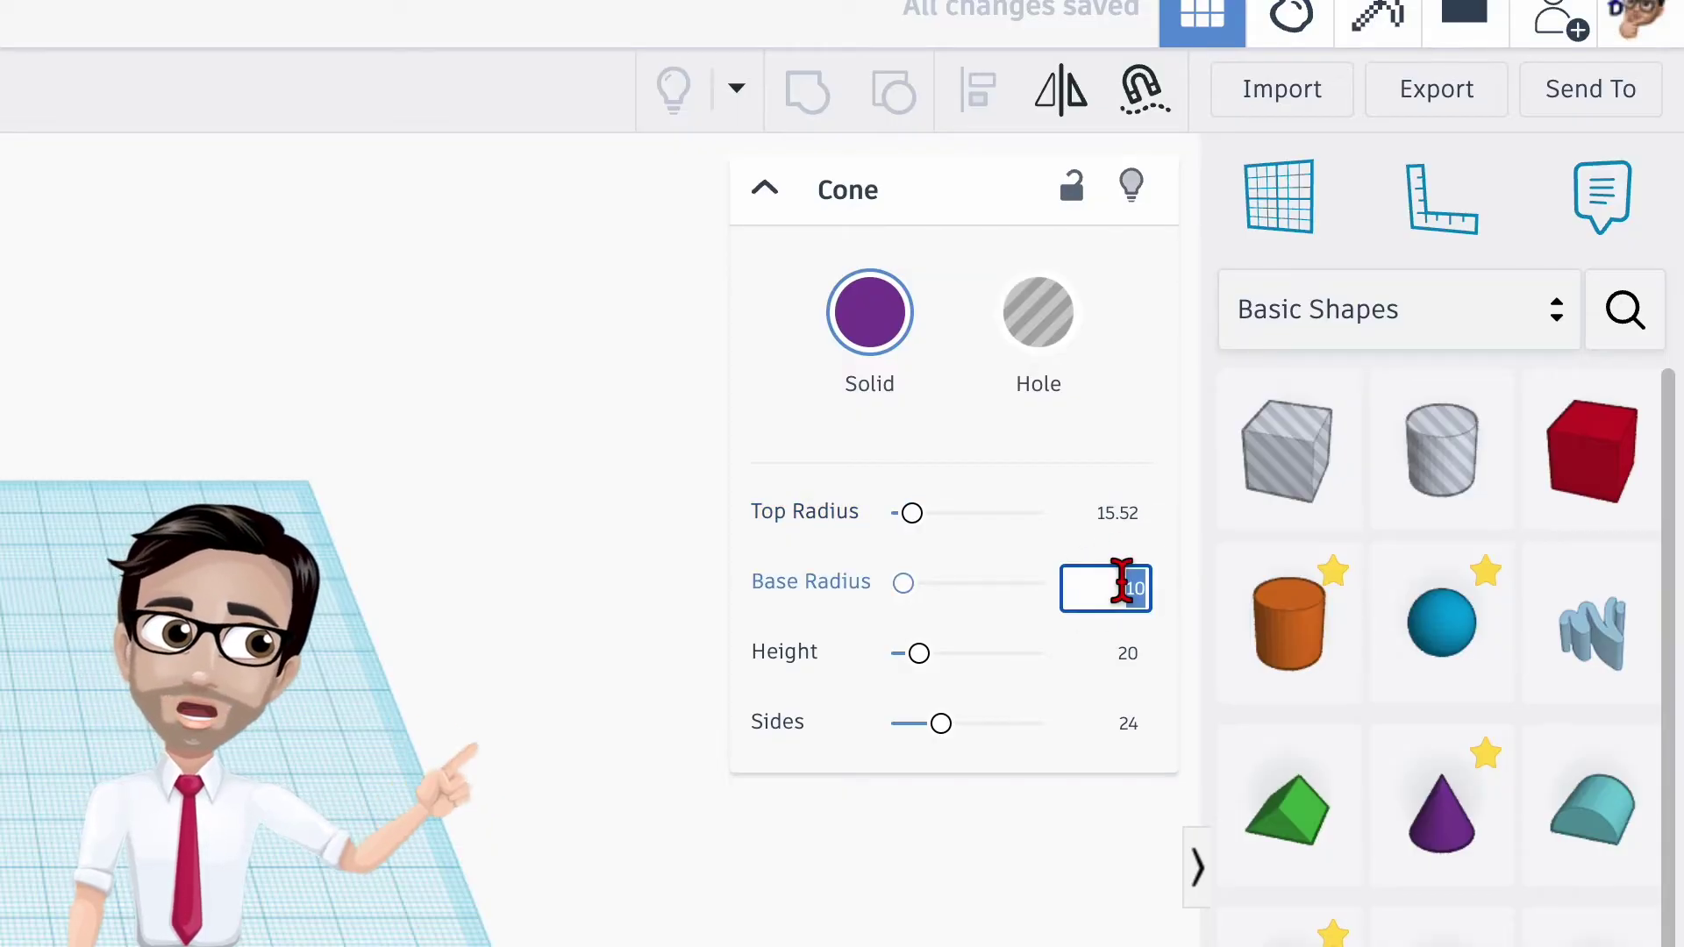
pyautogui.write('12.16')
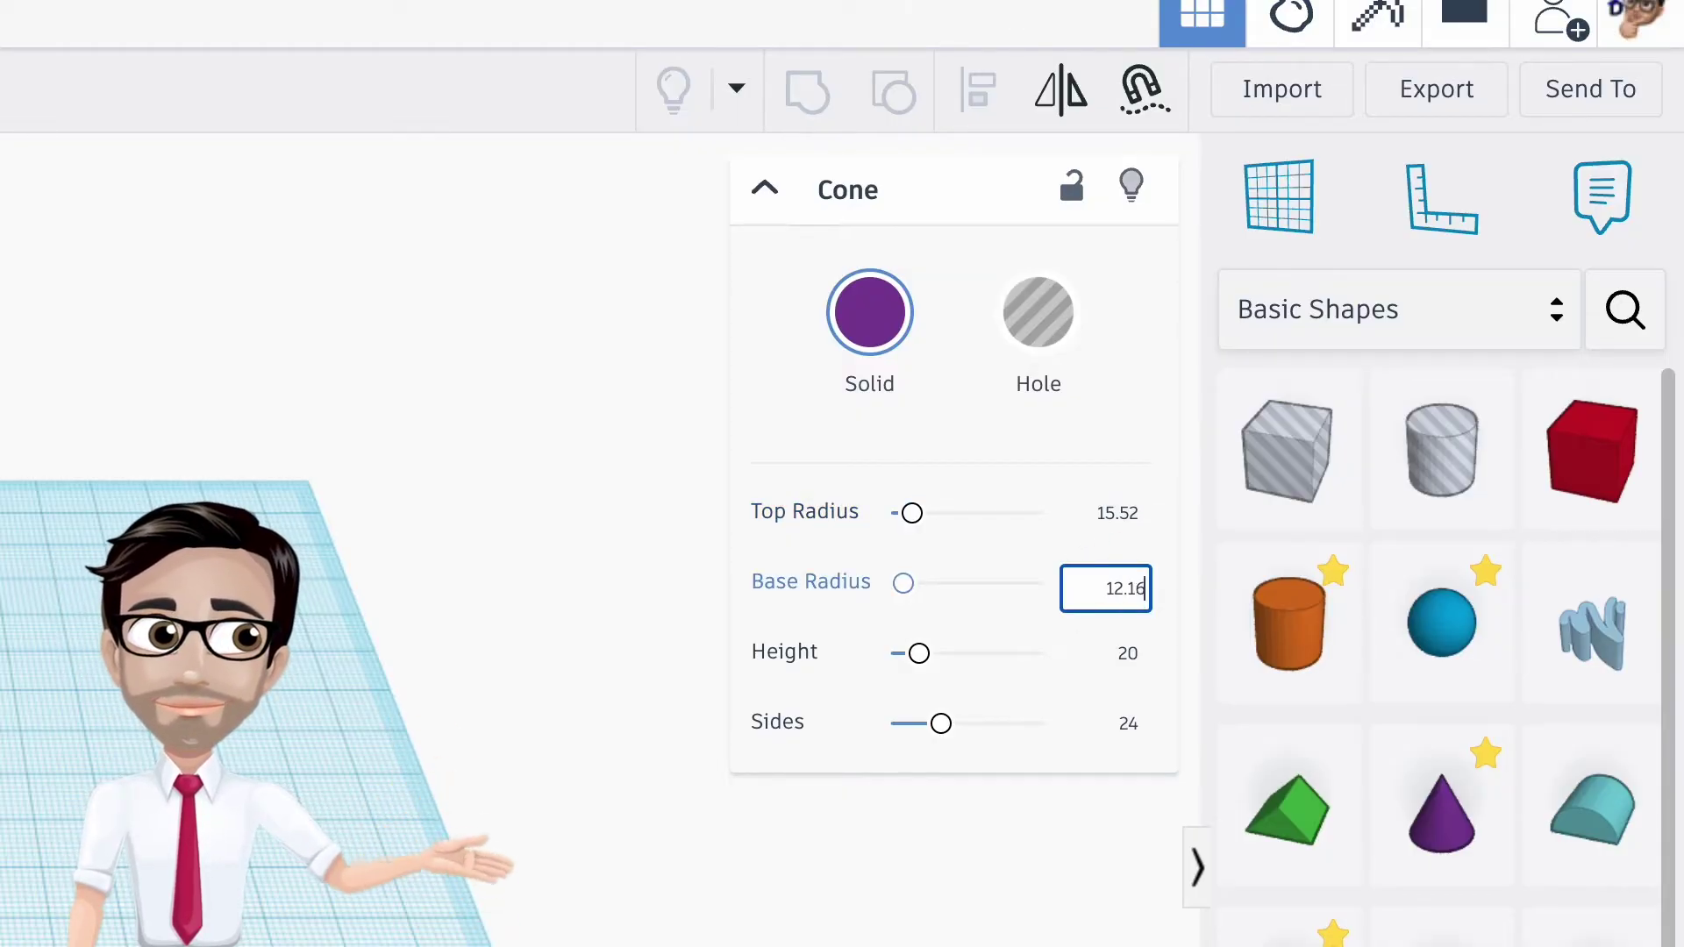
pyautogui.press('Return')
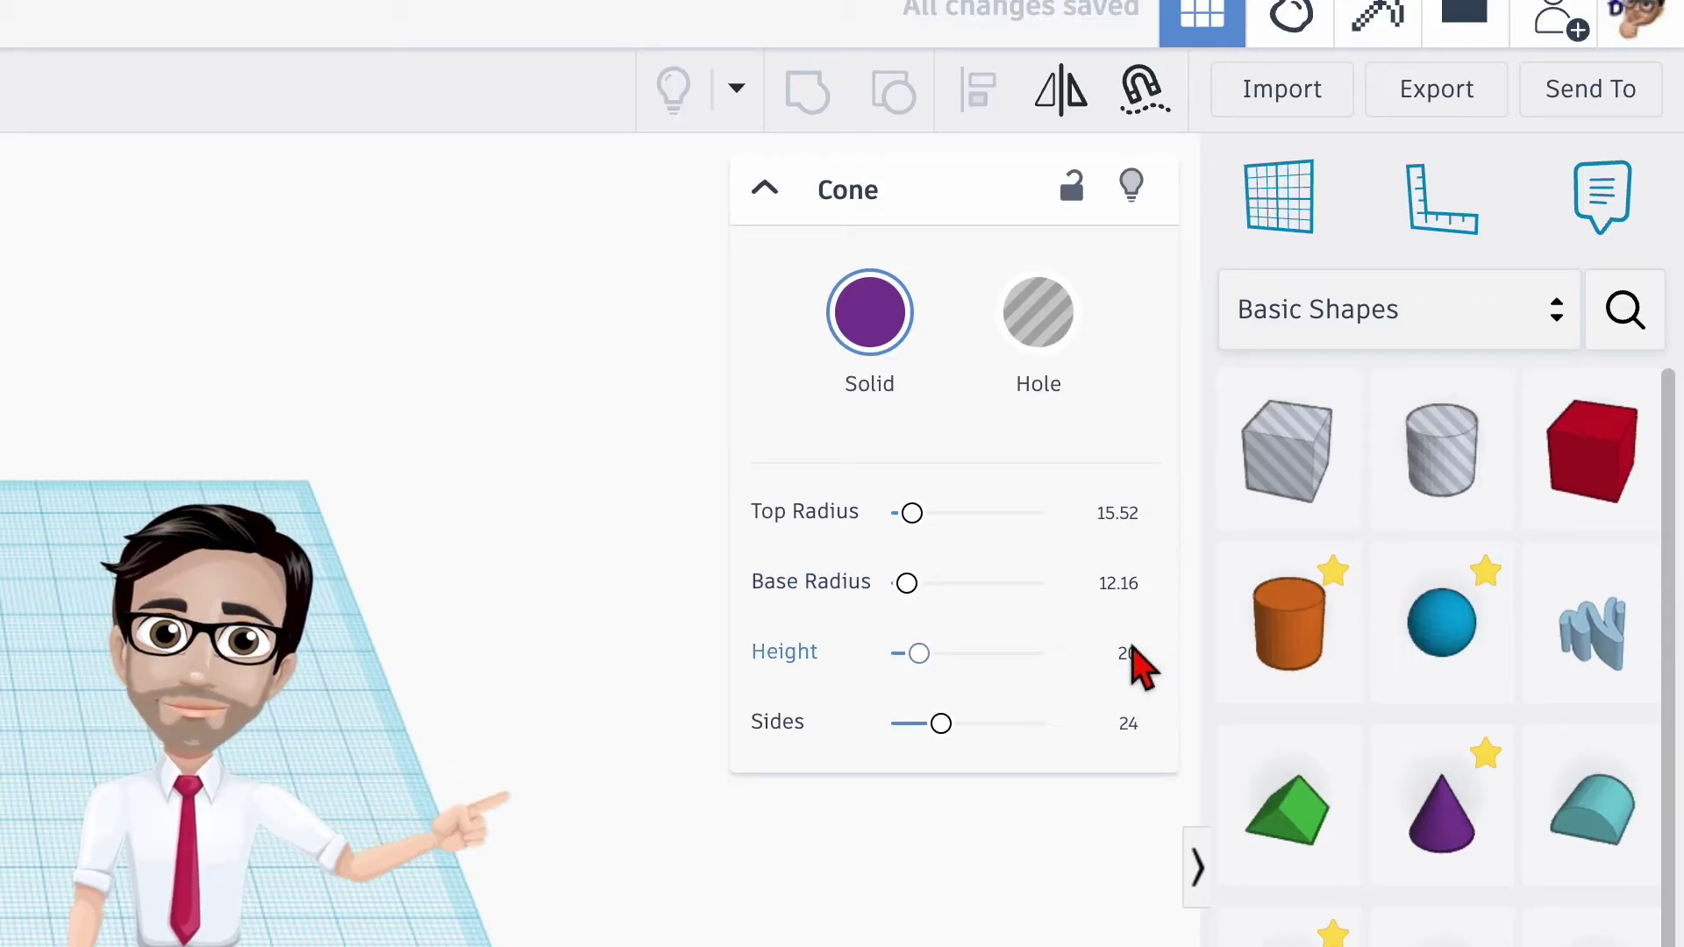
pyautogui.click(1129, 724)
pyautogui.write('34')
pyautogui.press('Return')
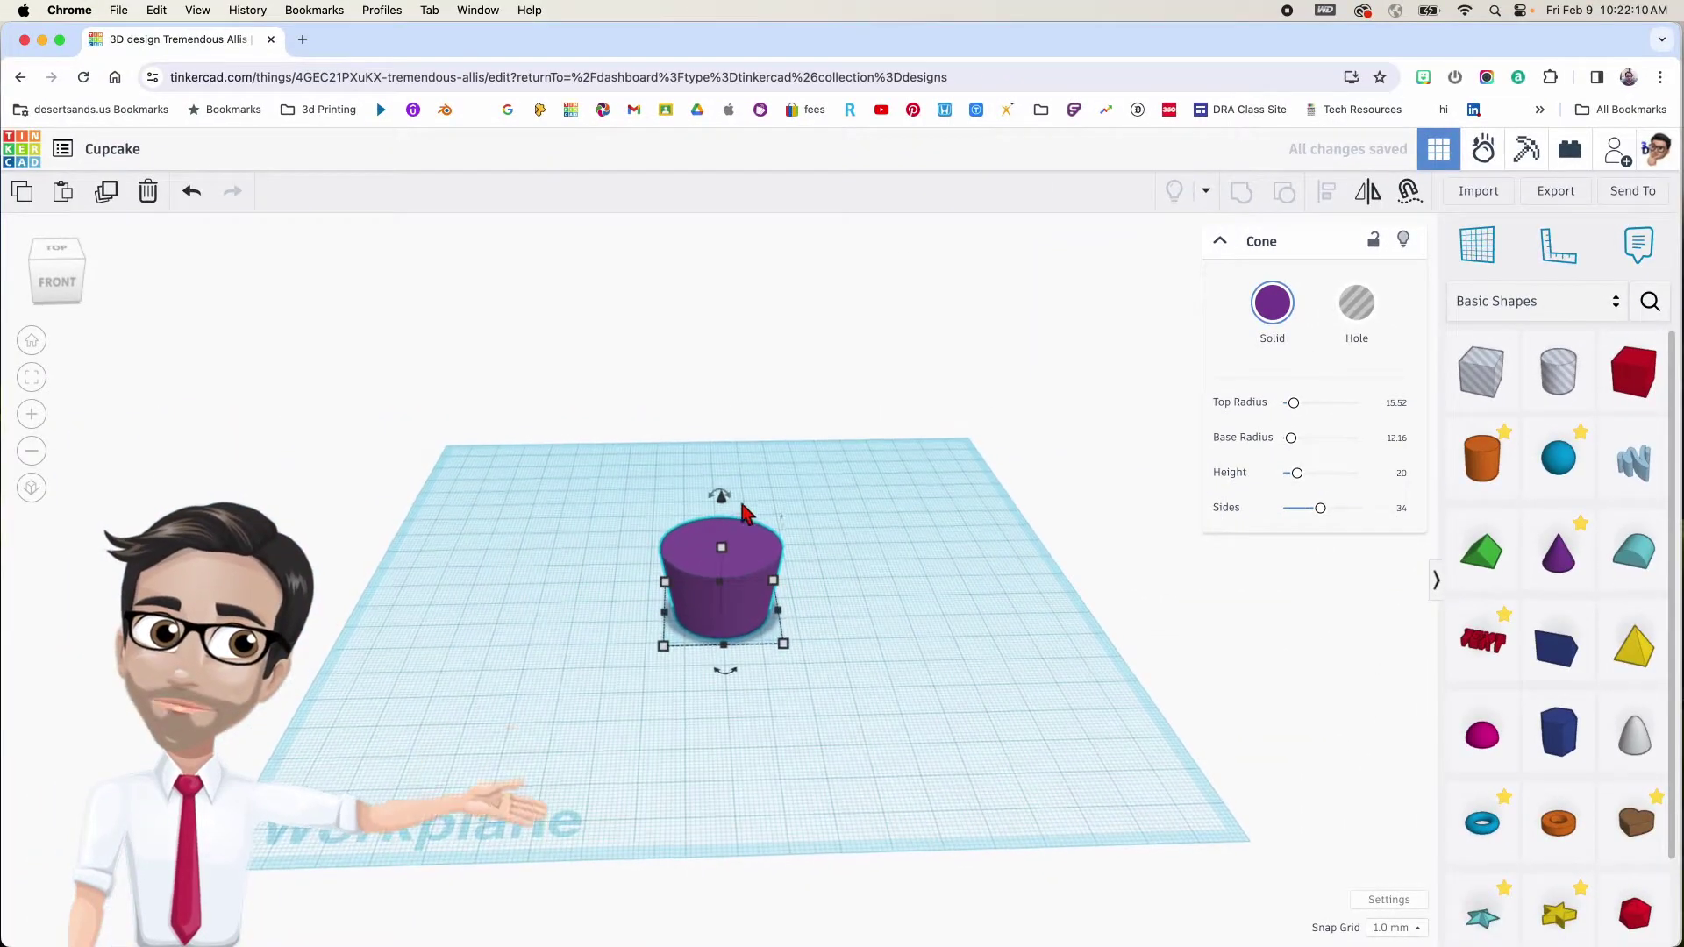
# Duplicate the cone and shift the copy sideways along the workplane until it stands clear of the original
pyautogui.scroll(5, 625, 577)
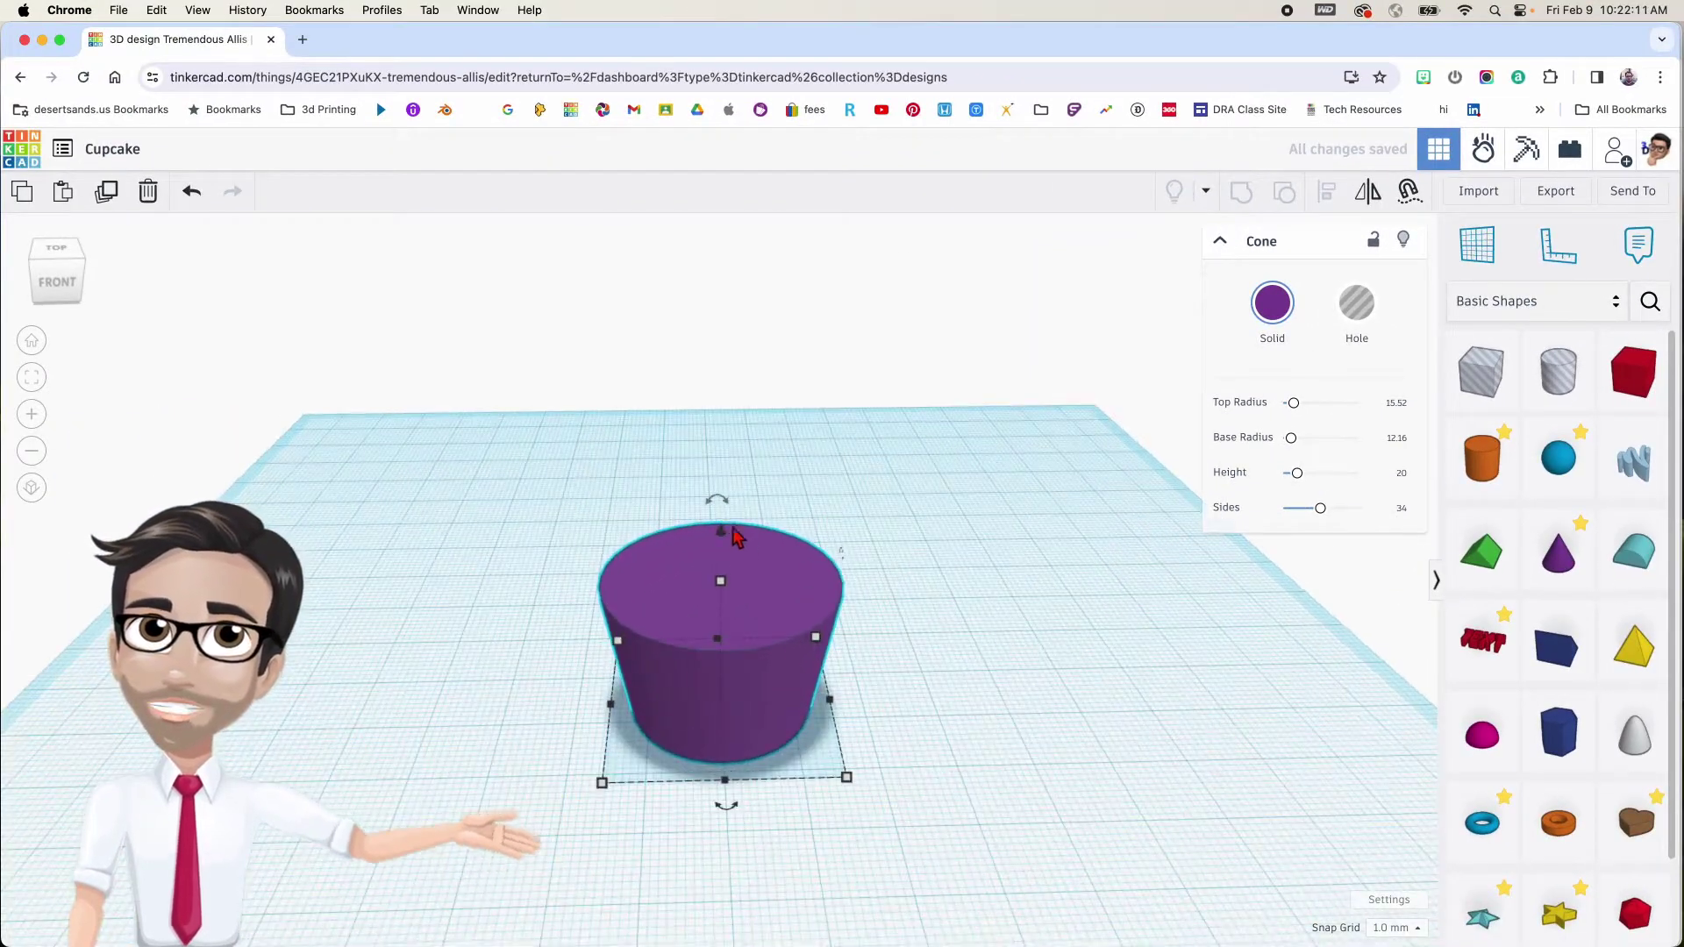
pyautogui.scroll(4, 742, 546)
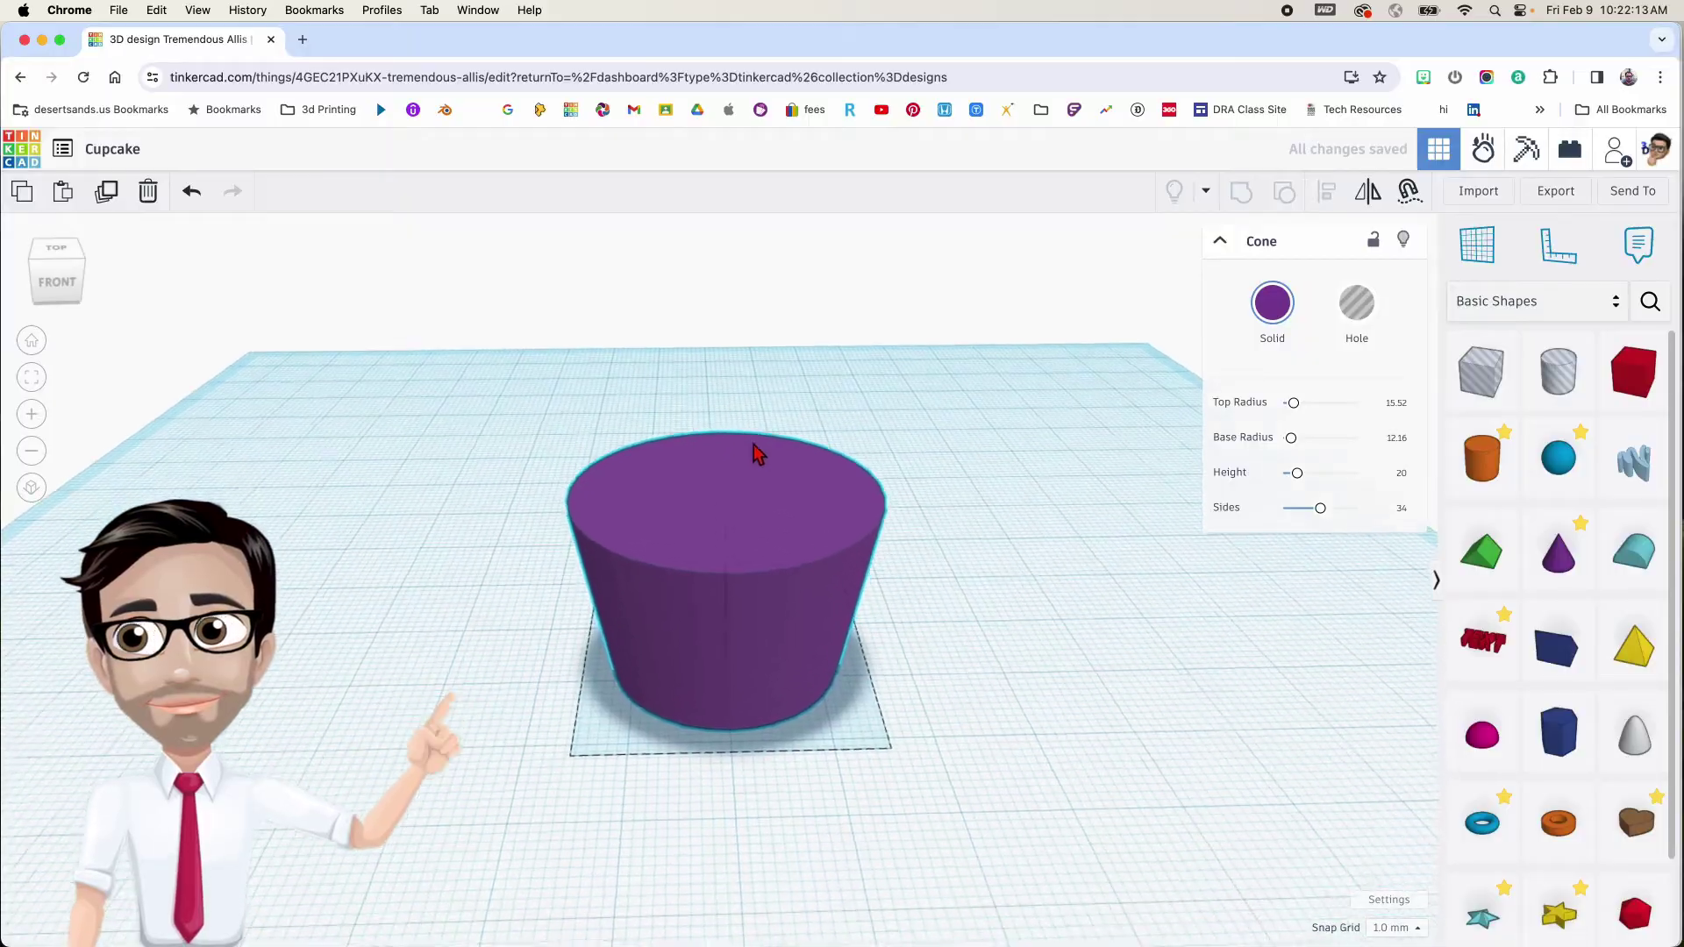
pyautogui.scroll(-2, 772, 443)
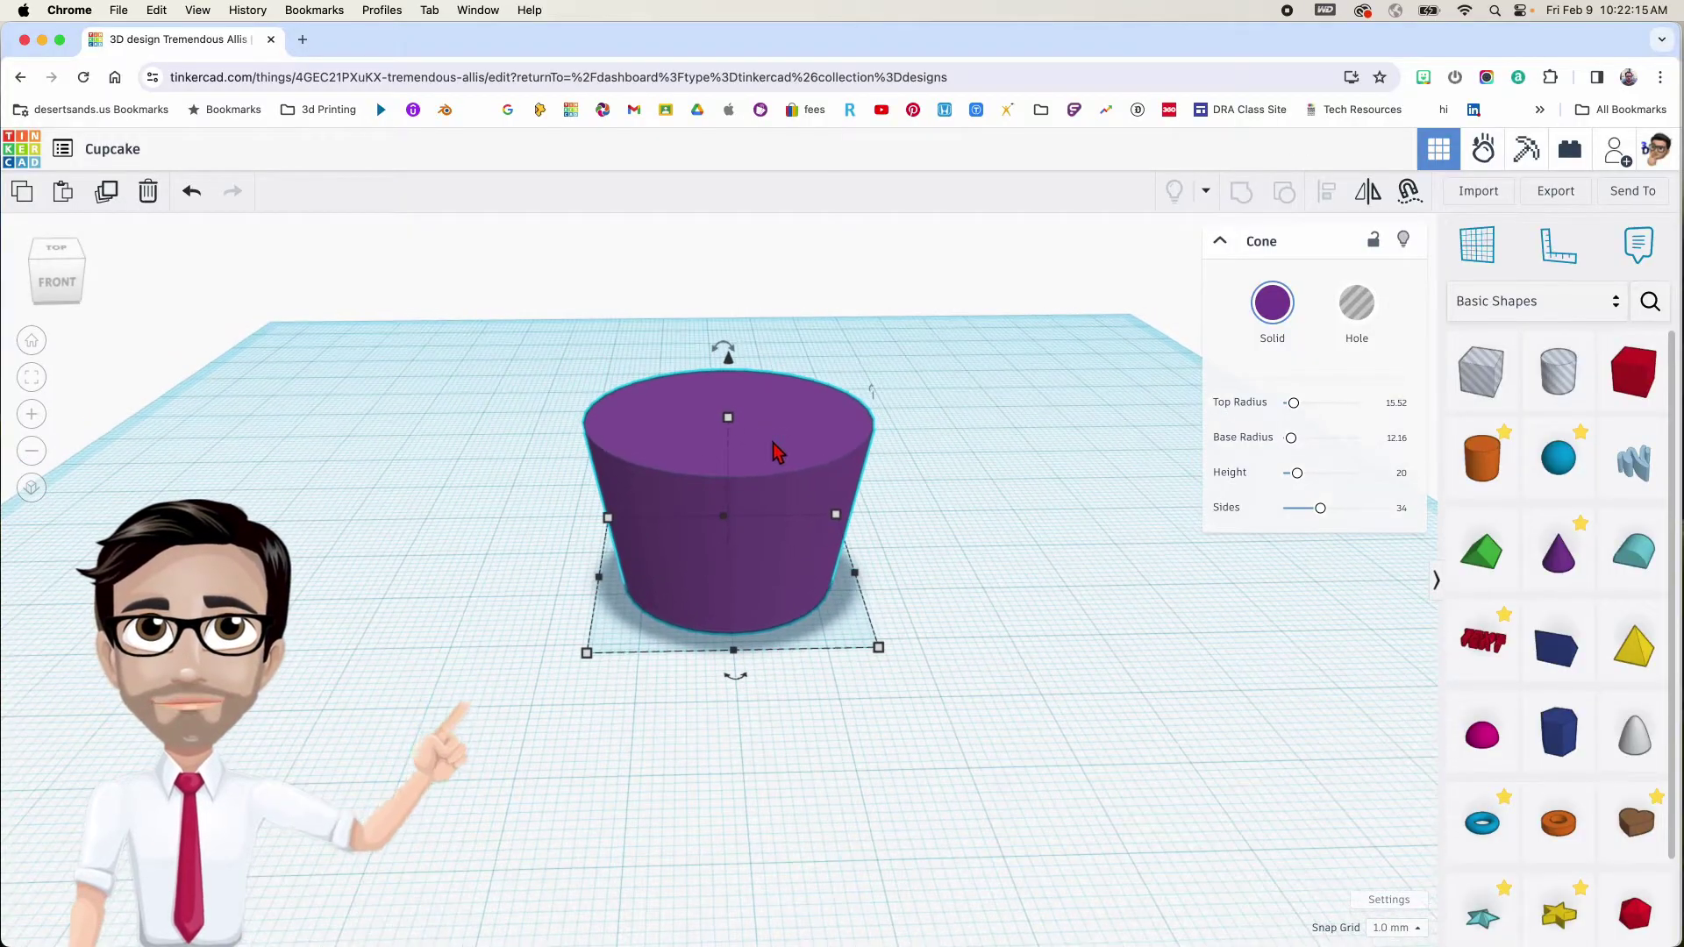
pyautogui.moveTo(933, 534); pyautogui.dragTo(922, 543, button='right')
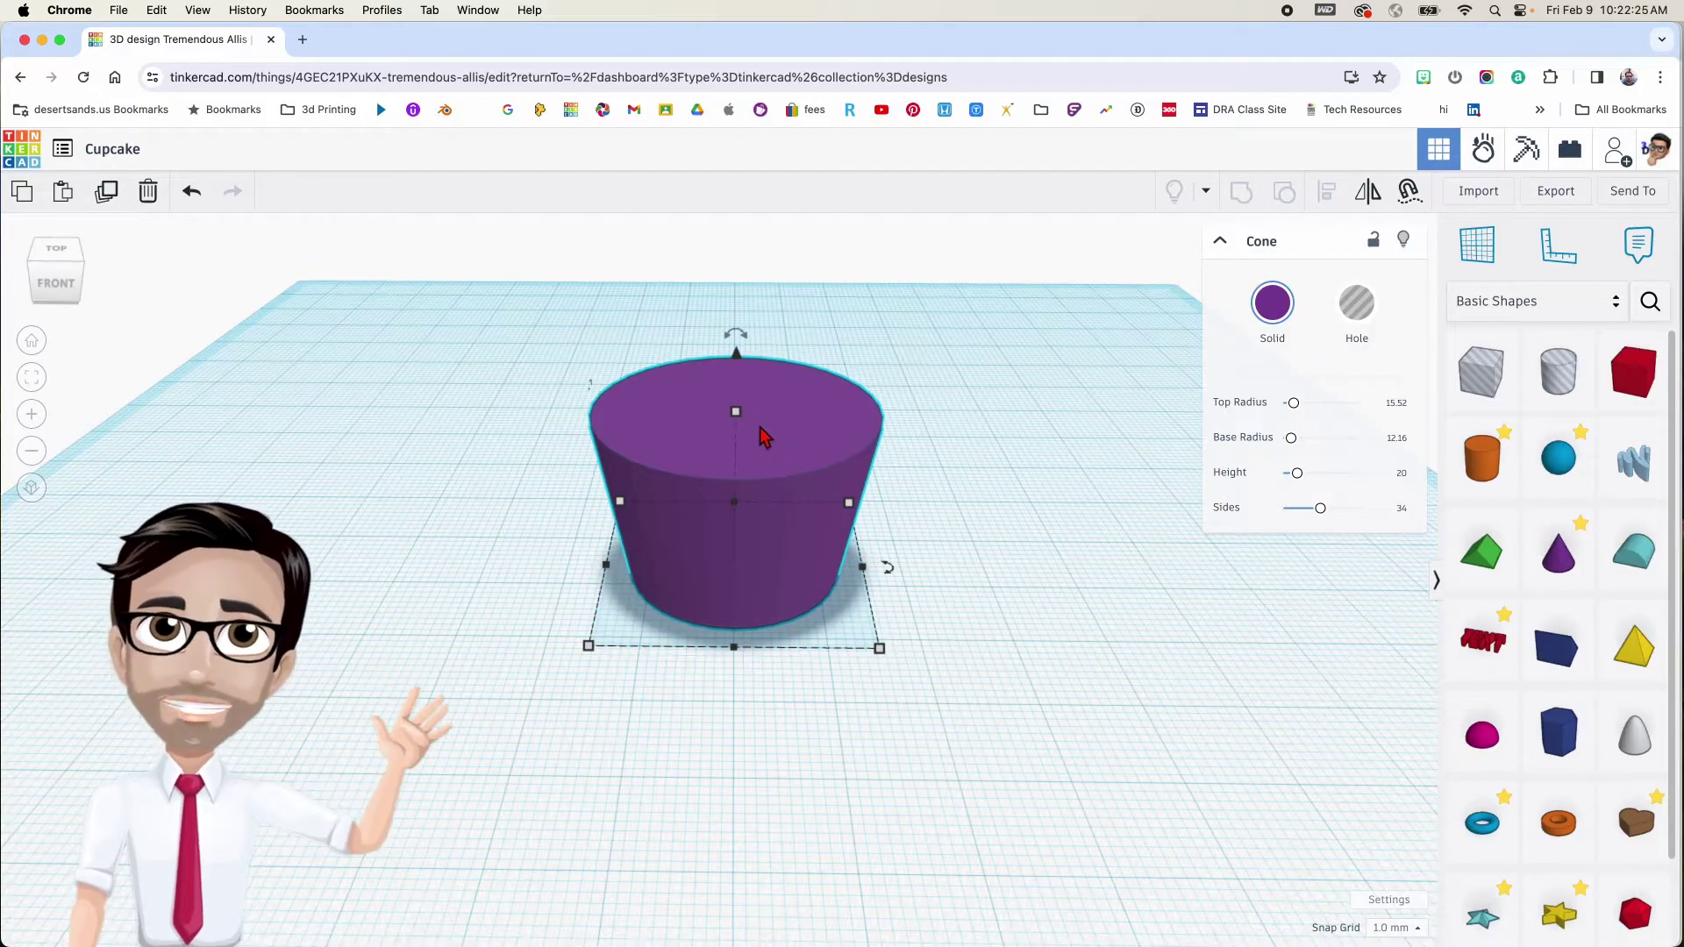
pyautogui.hotkey('ctrl', 'd')
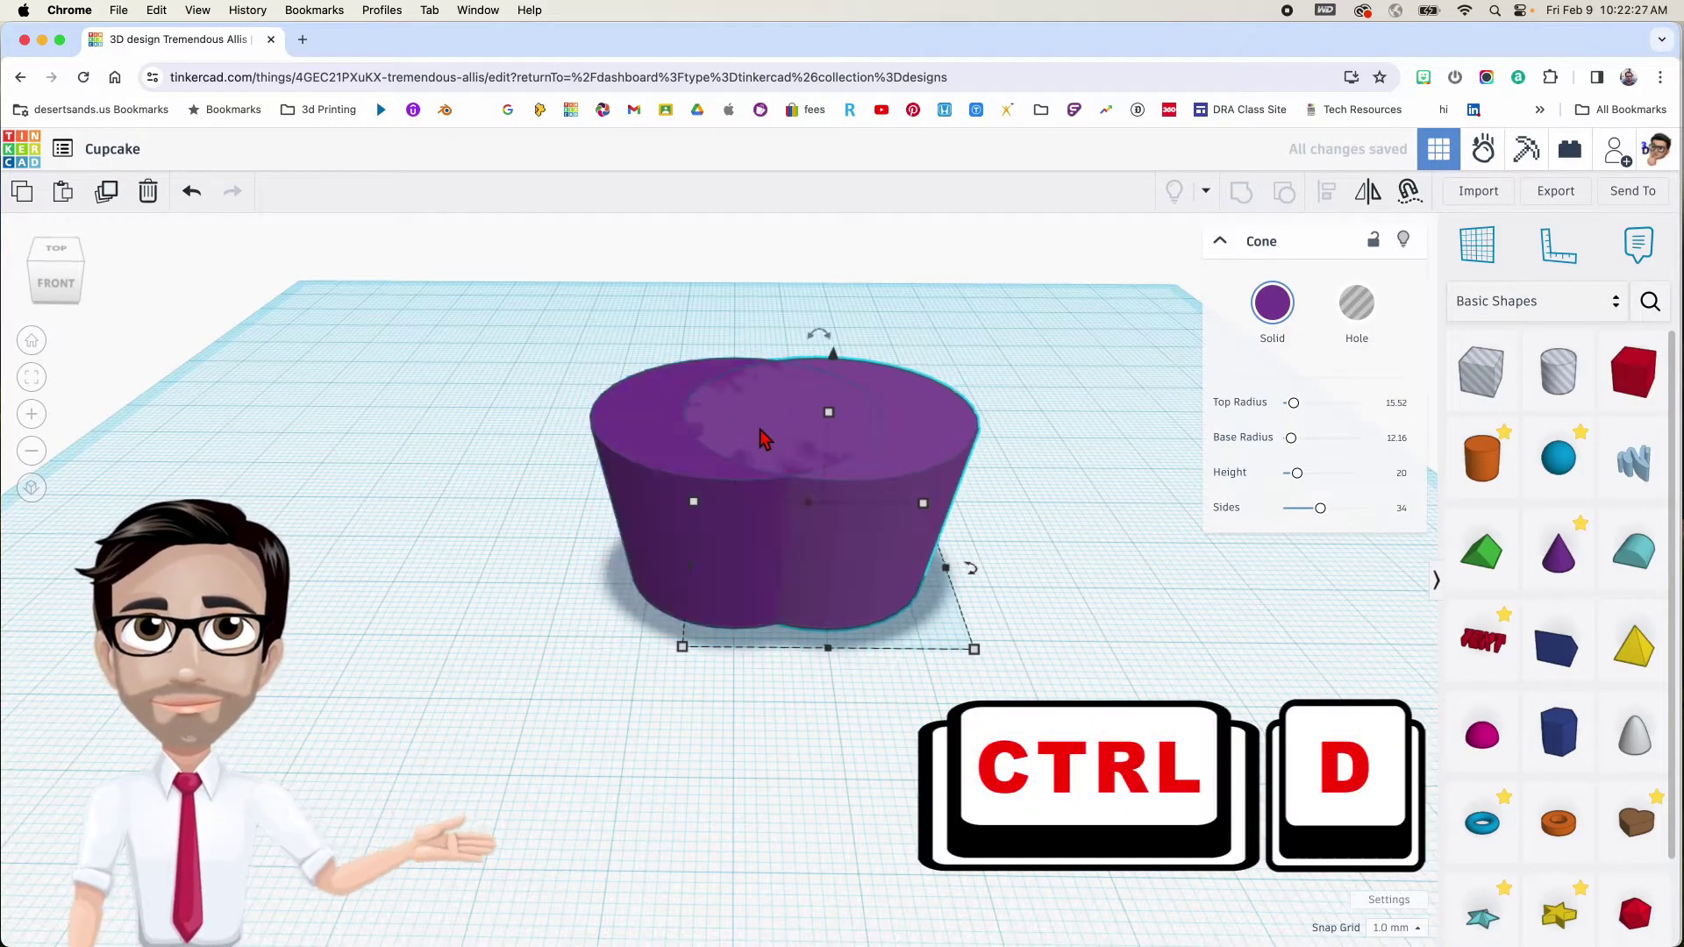
pyautogui.hotkey('shift', 'Right')
pyautogui.hotkey('shift', 'Right')
pyautogui.moveTo(958, 529); pyautogui.dragTo(517, 526, button='middle')
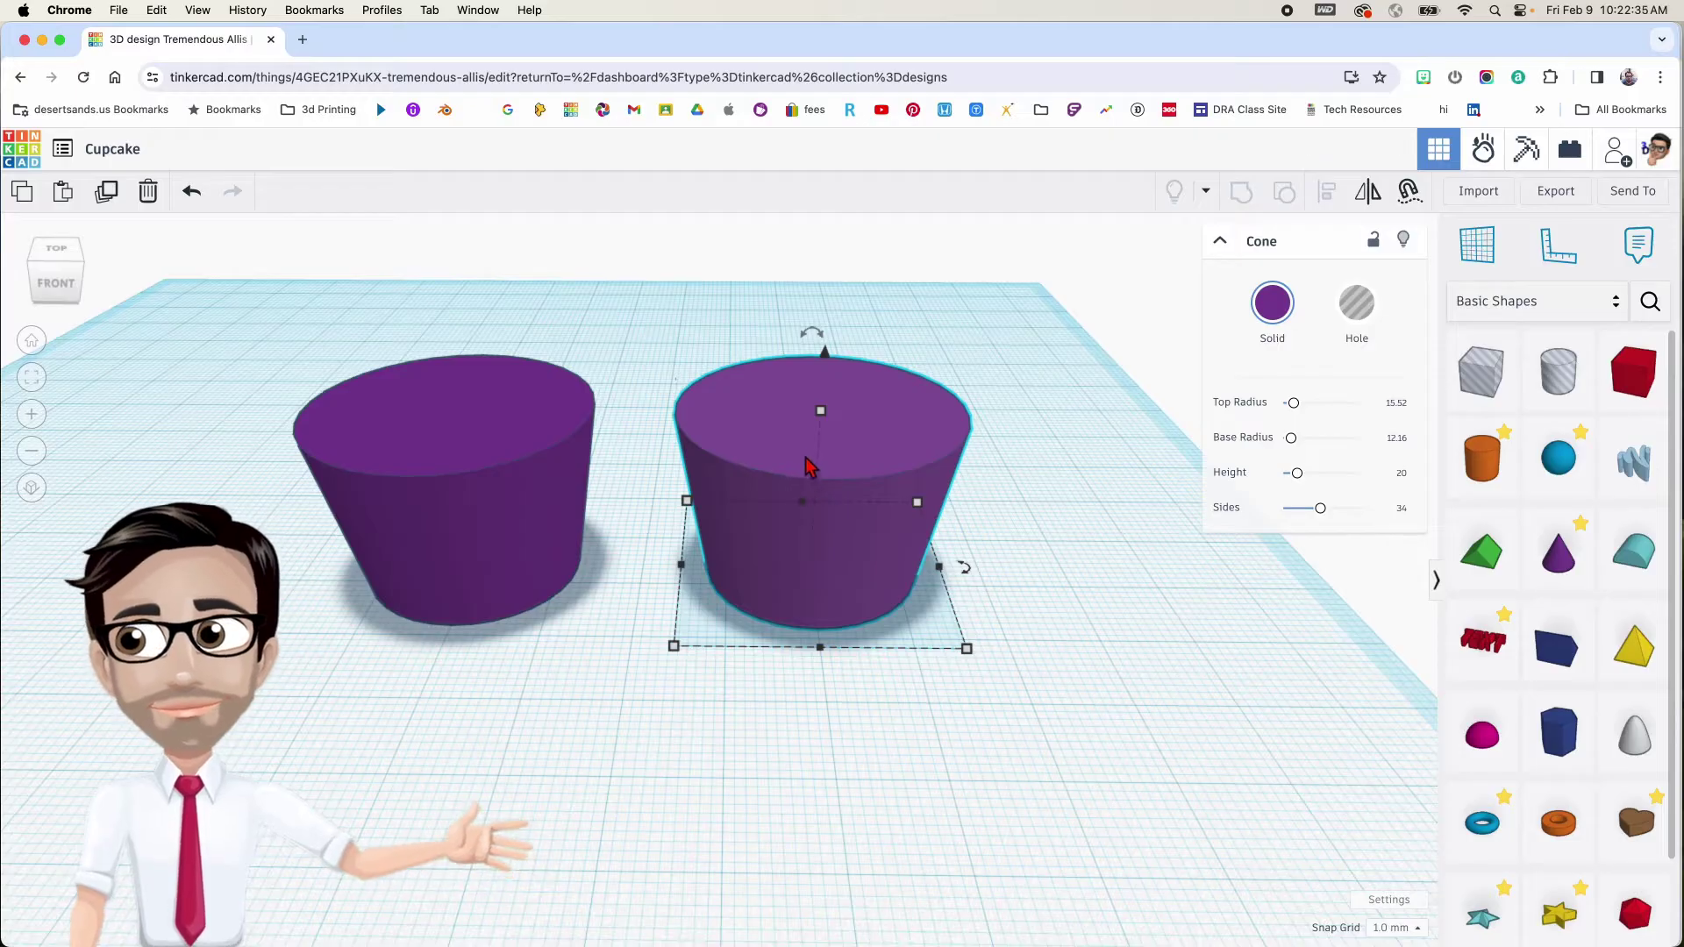
# Reduce the copied cone's height to 18.5 mm from its underside, keeping the top face in place
pyautogui.moveTo(820, 412)
pyautogui.moveTo(820, 417); pyautogui.dragTo(819, 359, button='right')
pyautogui.moveTo(840, 640); pyautogui.dragTo(837, 631, button='right')
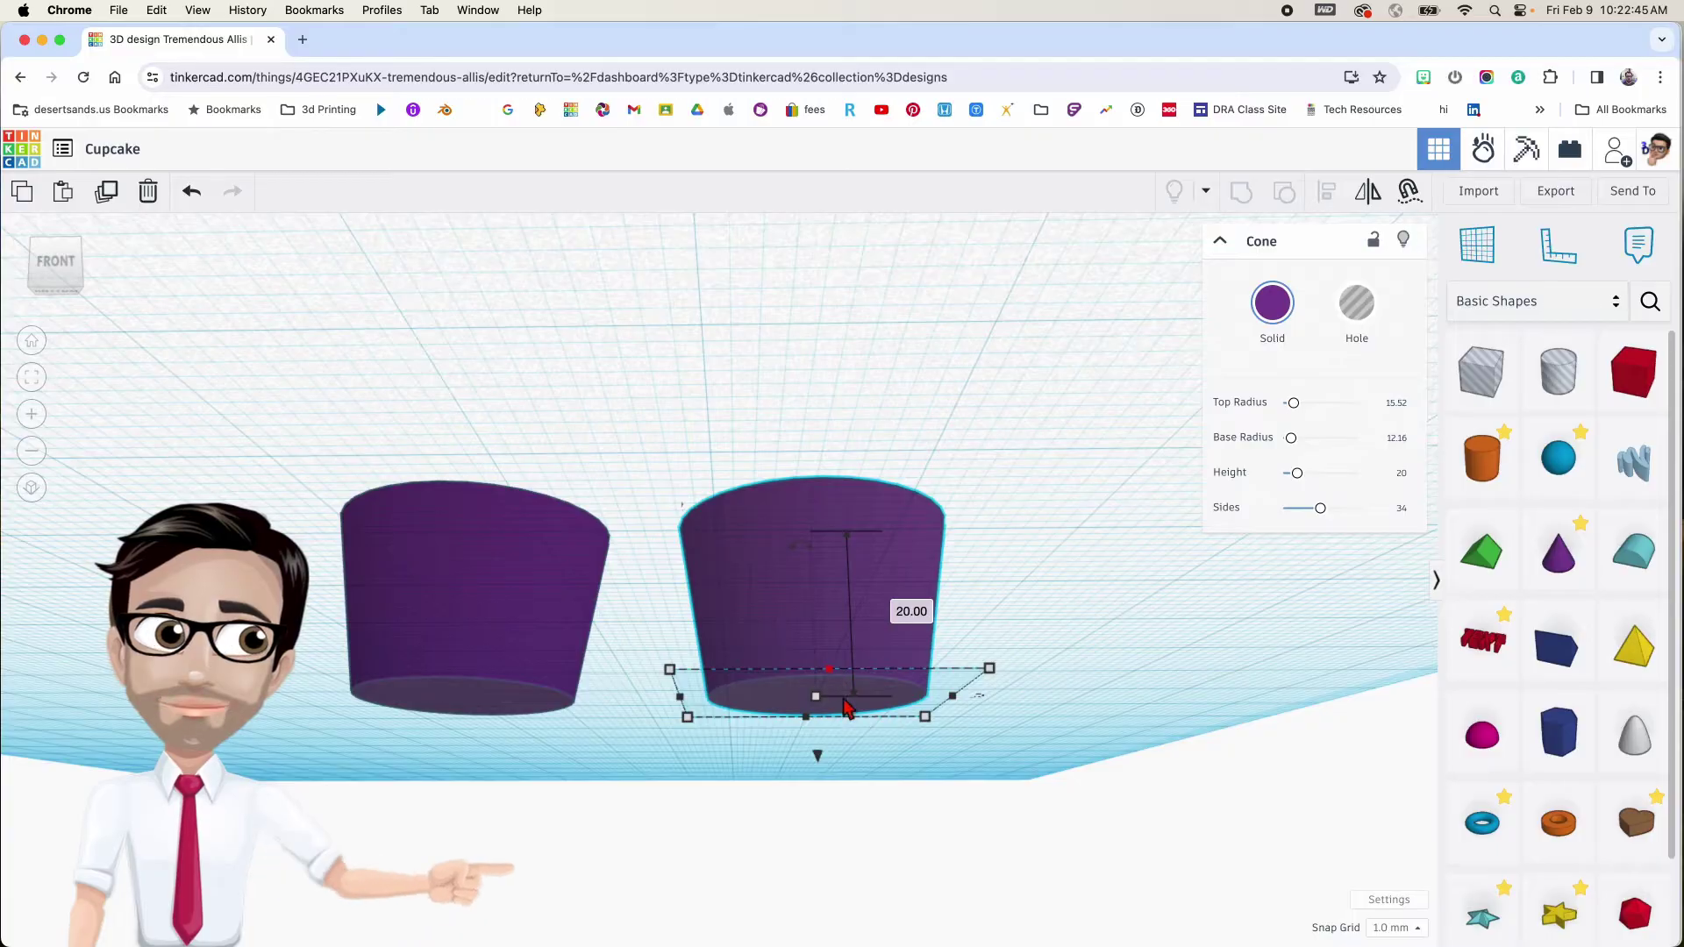
pyautogui.click(914, 613)
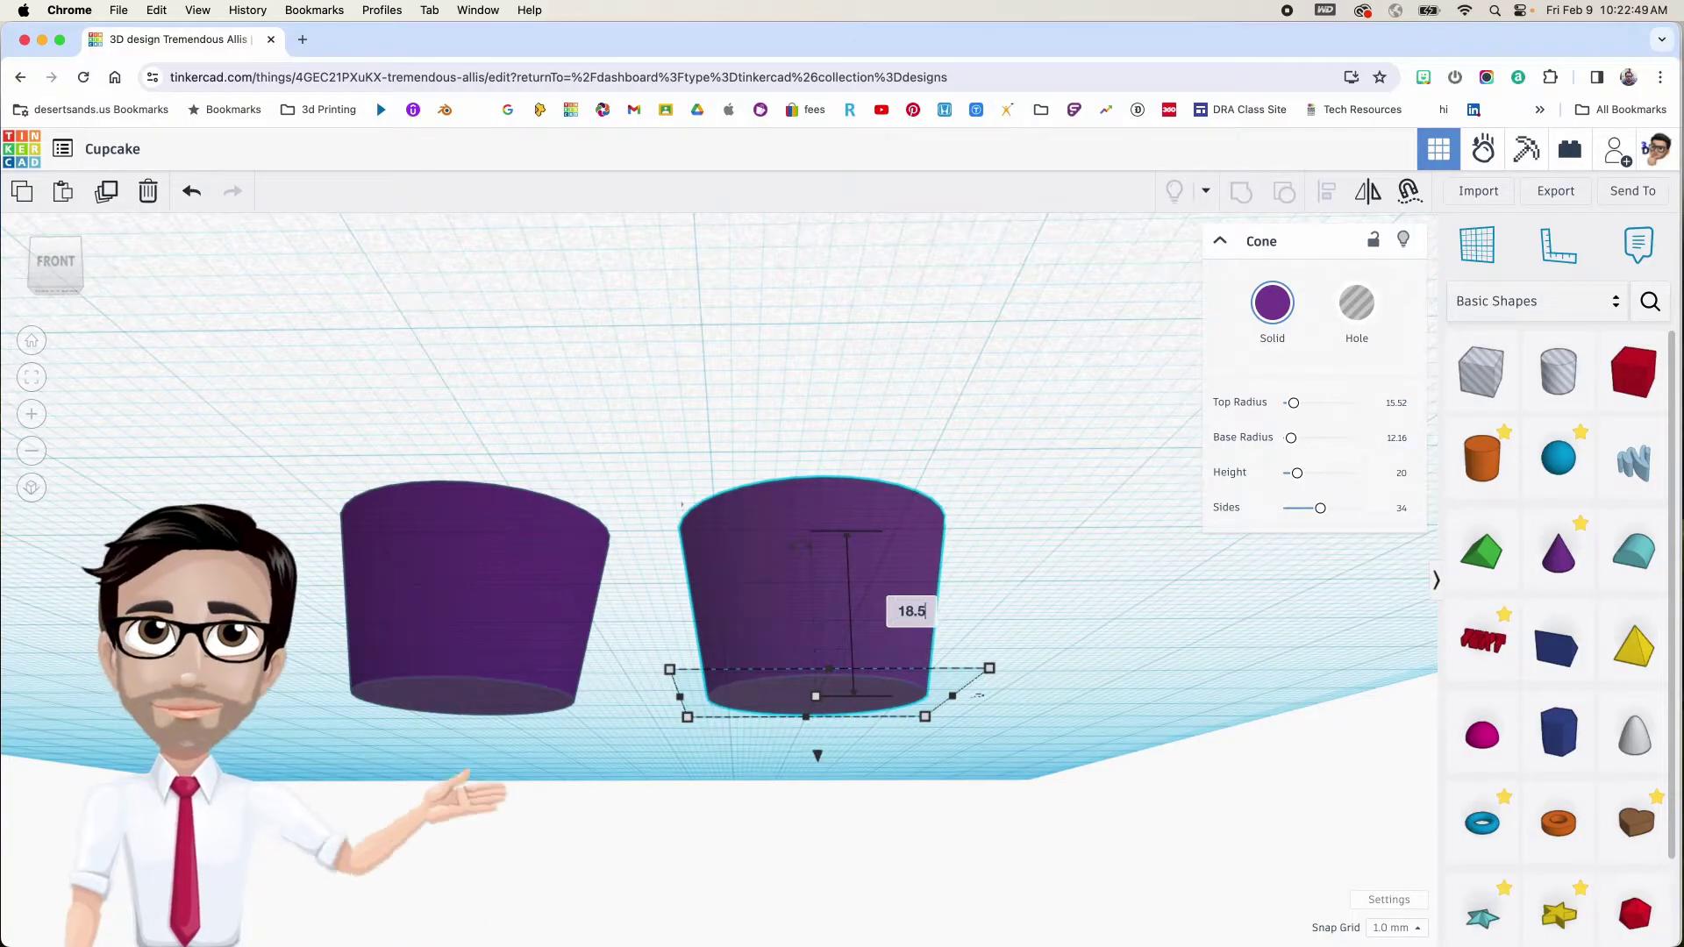
pyautogui.press('Return')
# Set both the width and the depth of the copied cone to 28.3 mm
pyautogui.moveTo(912, 624); pyautogui.dragTo(978, 658, button='right')
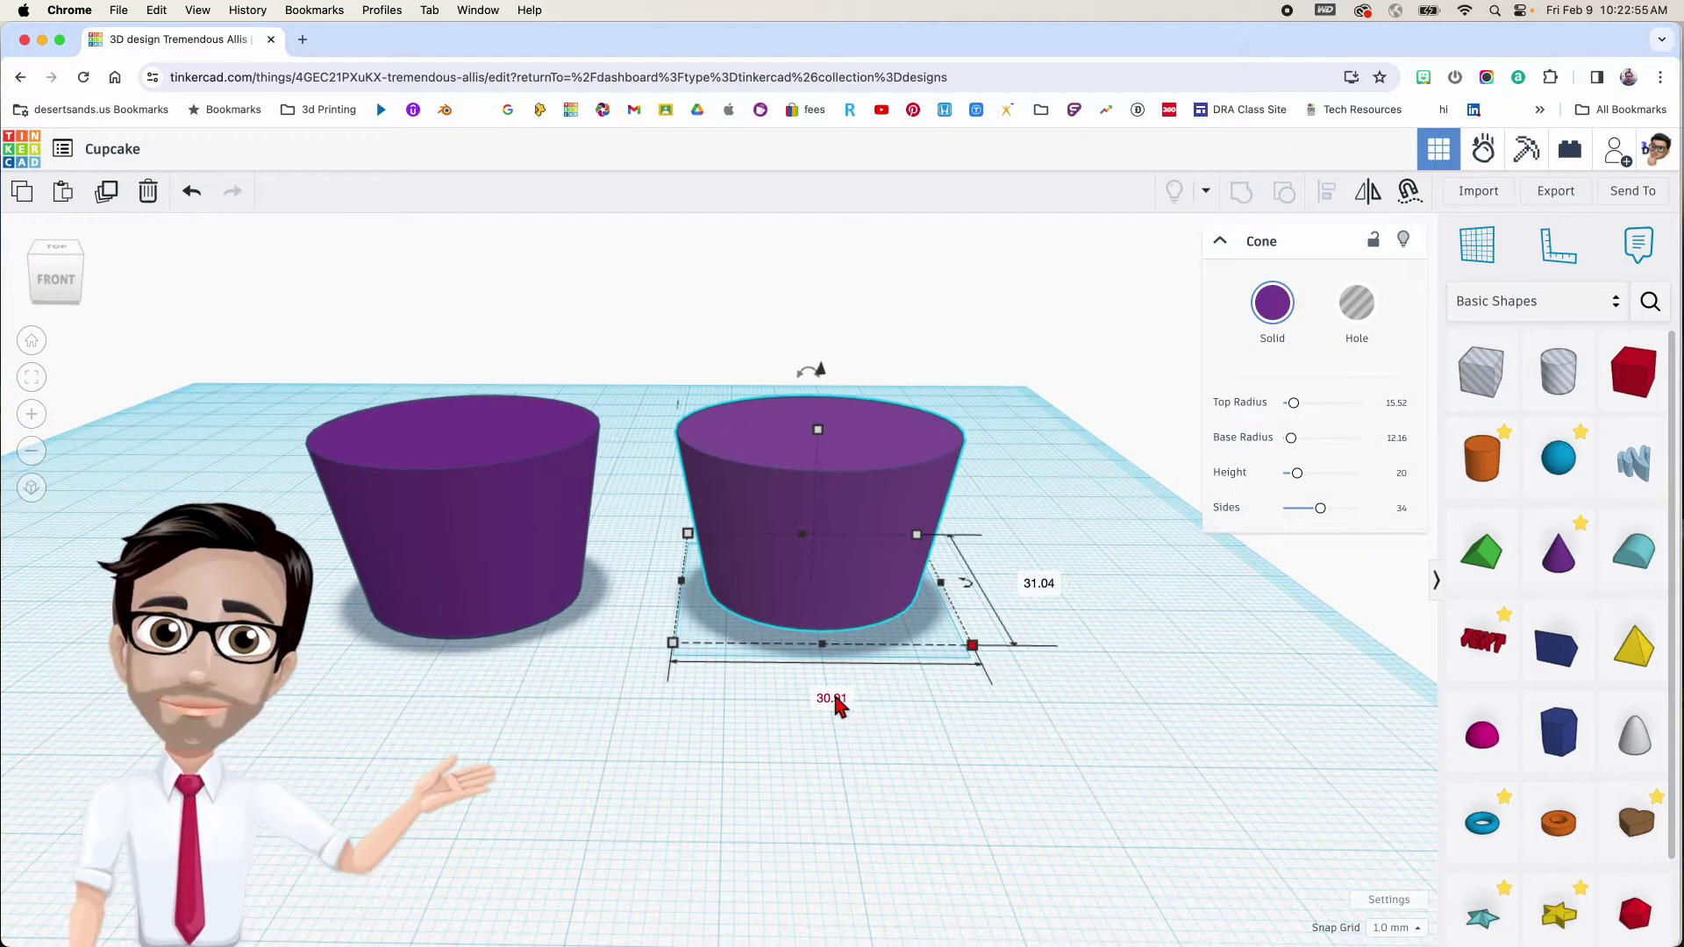
pyautogui.click(834, 698)
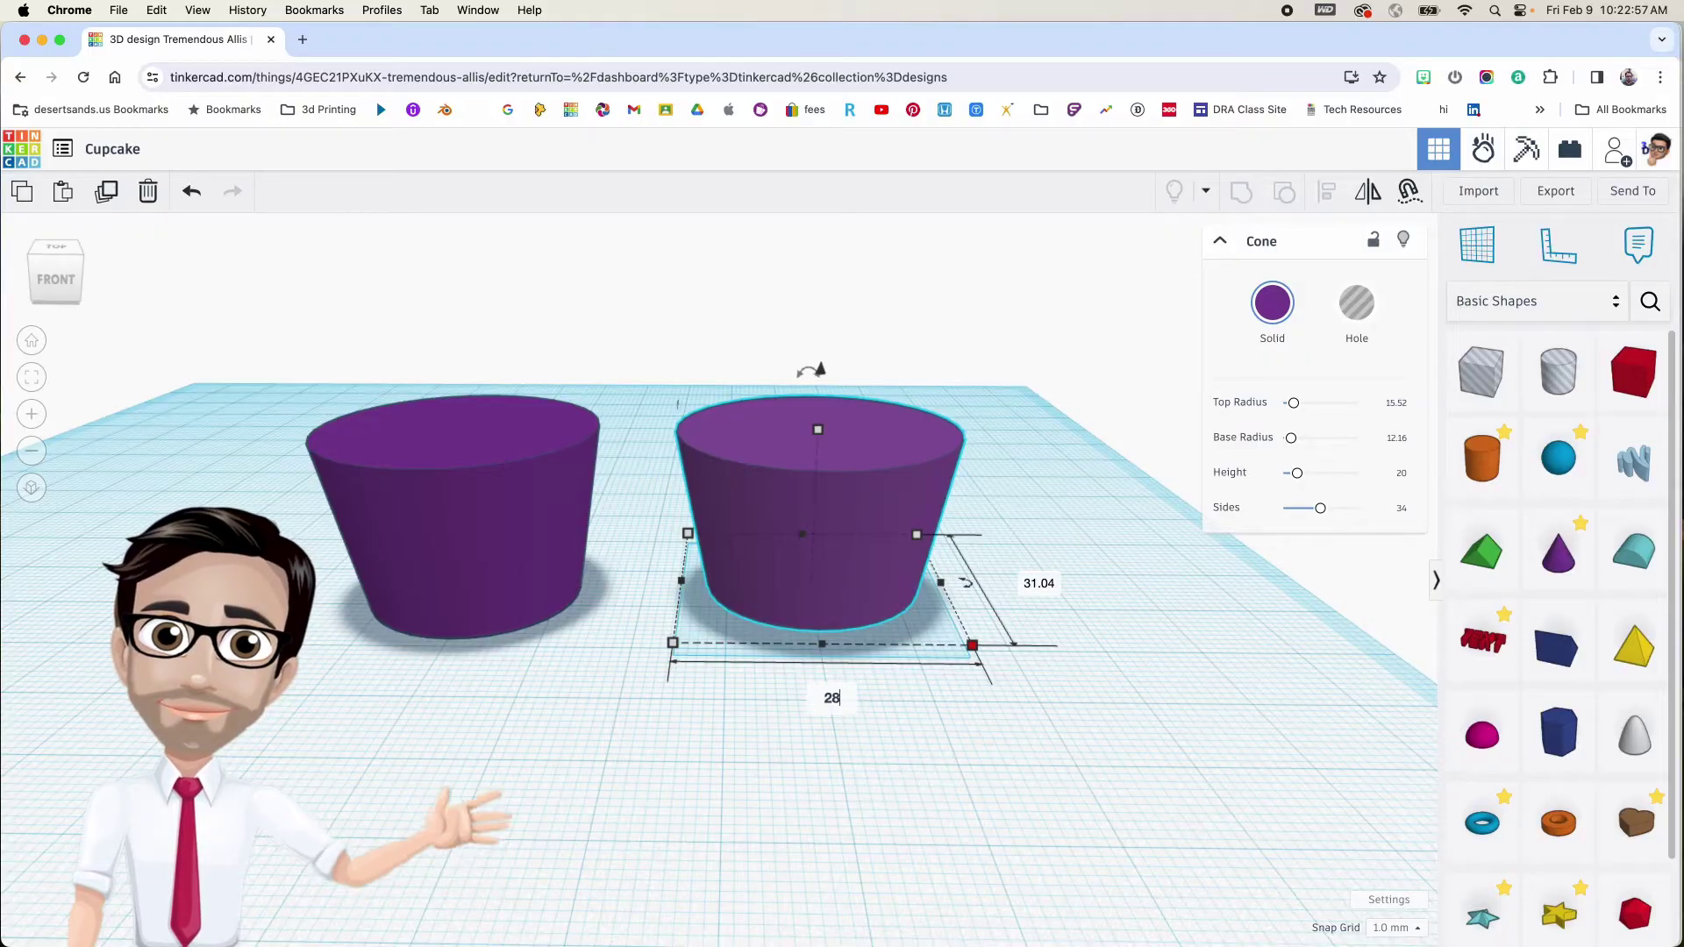
pyautogui.write('28.3')
pyautogui.press('Return')
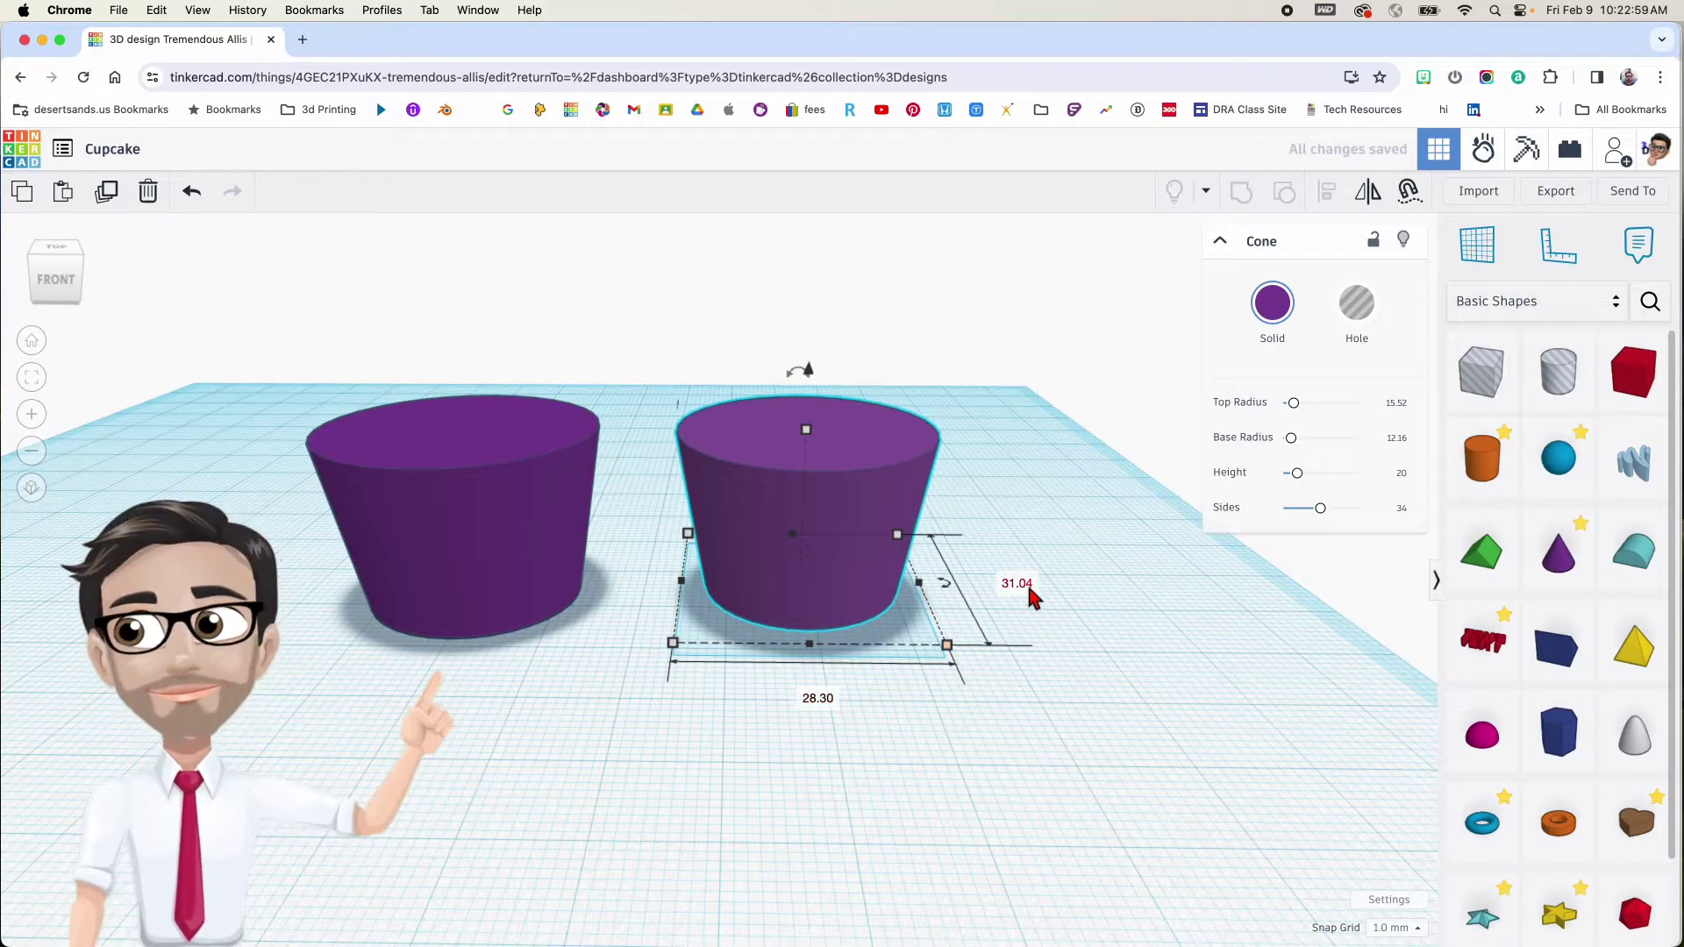
pyautogui.write('28.3')
pyautogui.press('Return')
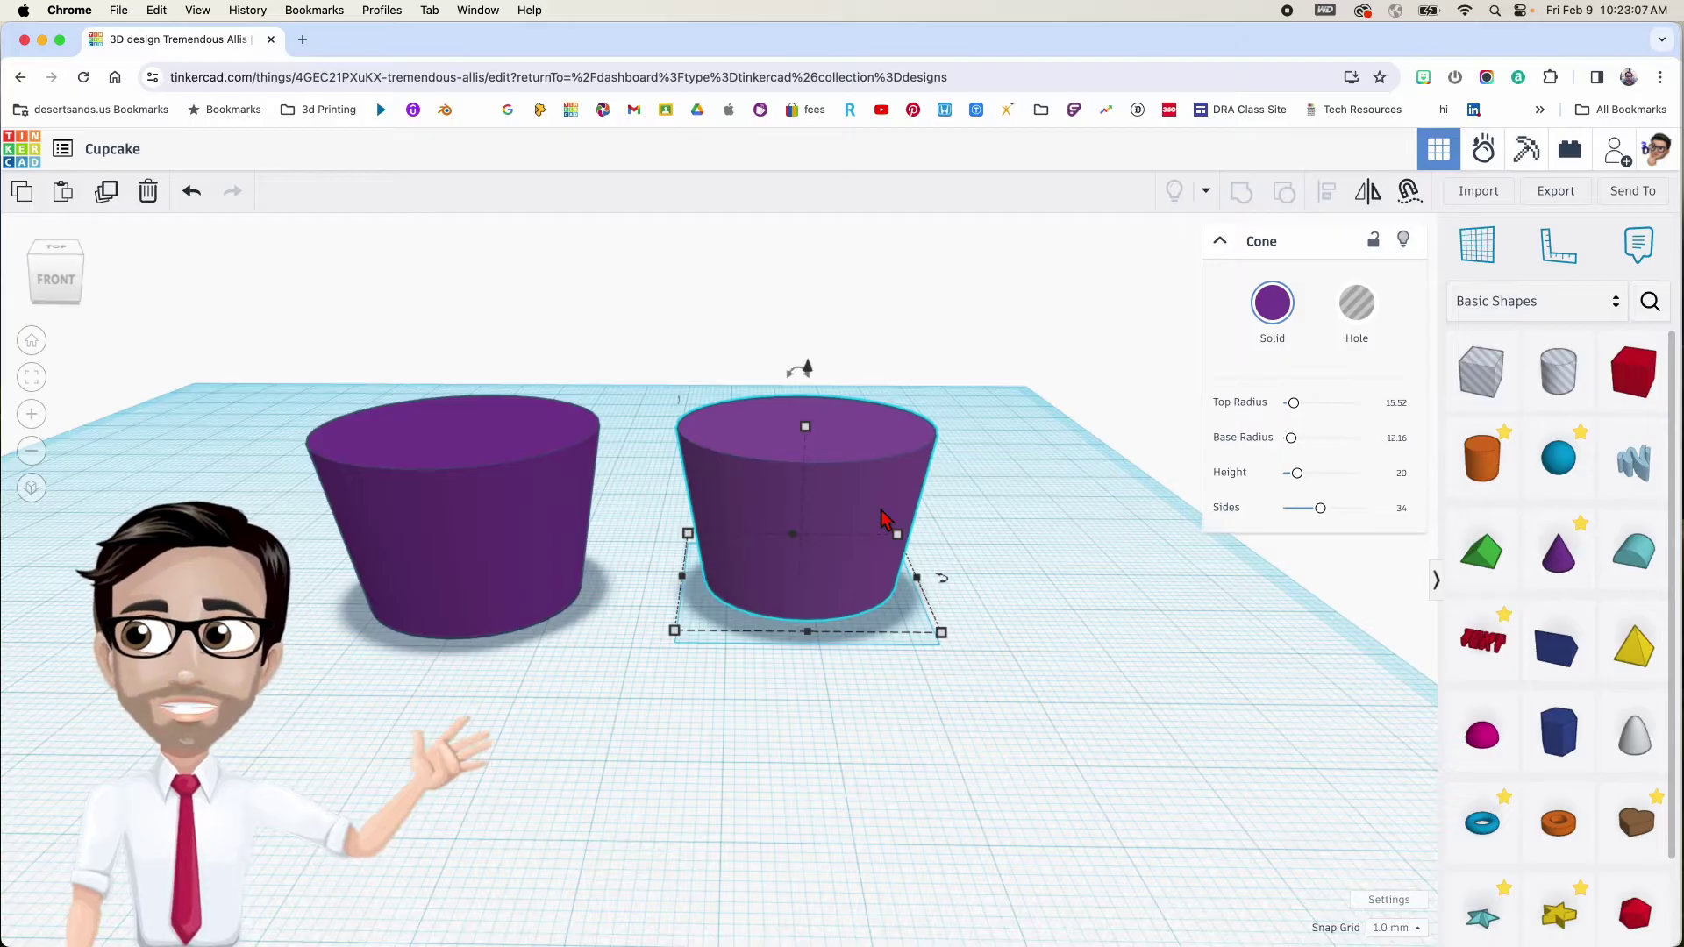
# Turn the copied cone into a hole and align it centrally with the solid cone in both horizontal directions
pyautogui.press('h')
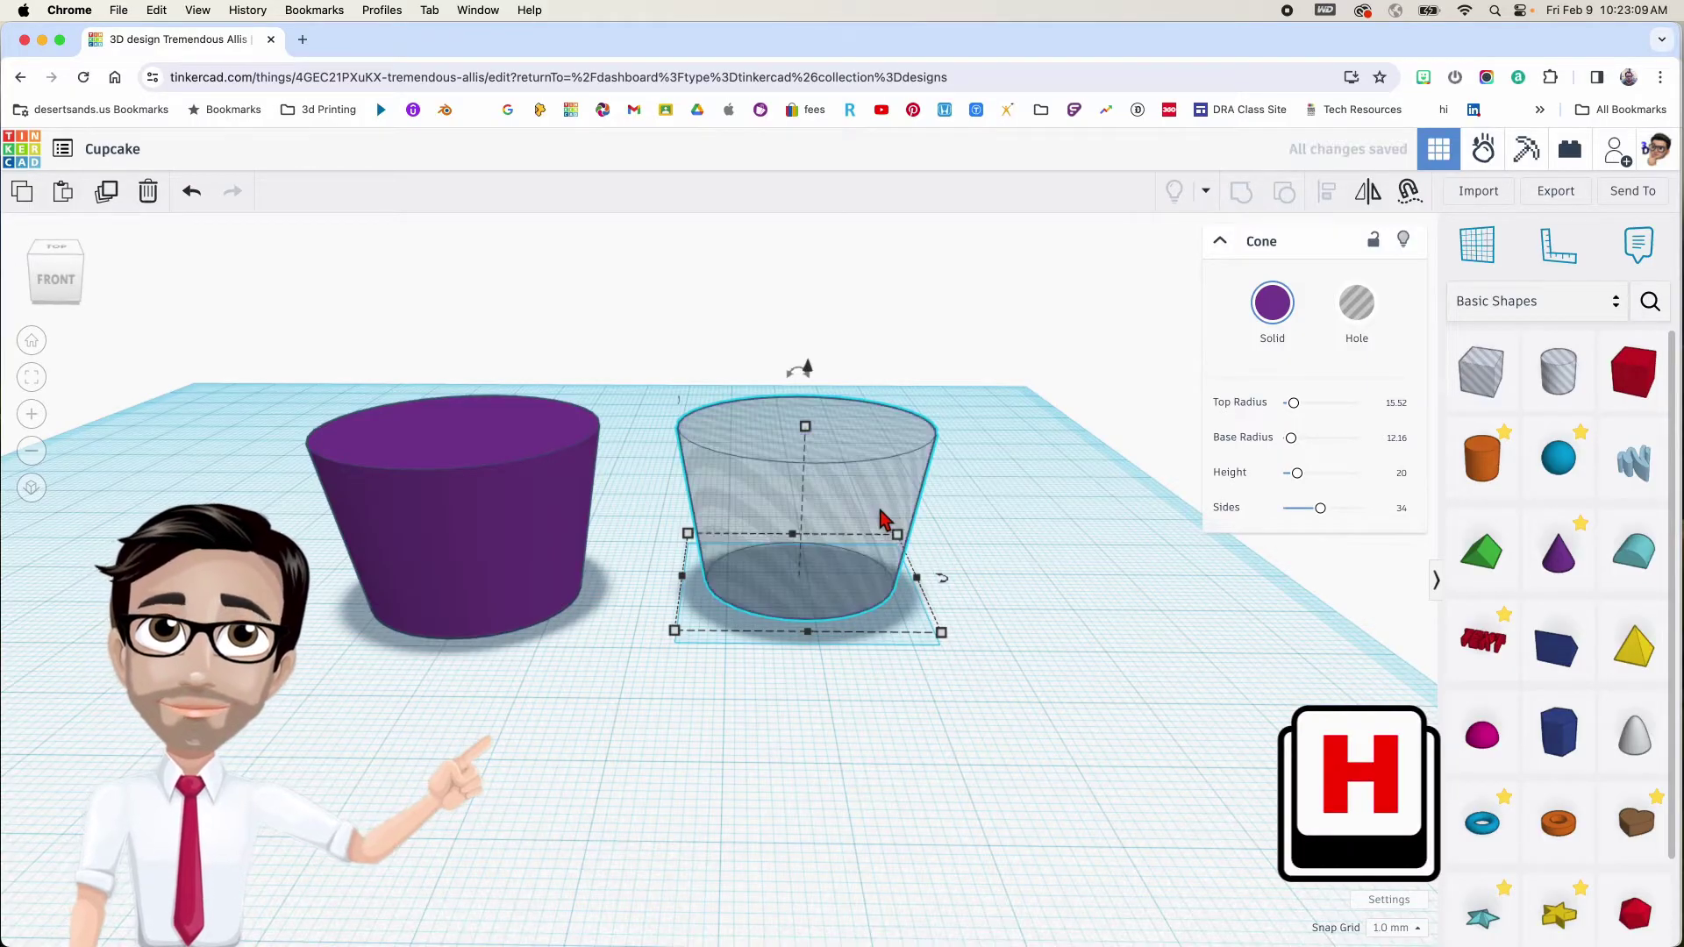
pyautogui.moveTo(1041, 466); pyautogui.dragTo(1081, 518, button='right')
pyautogui.moveTo(376, 282); pyautogui.dragTo(916, 533)
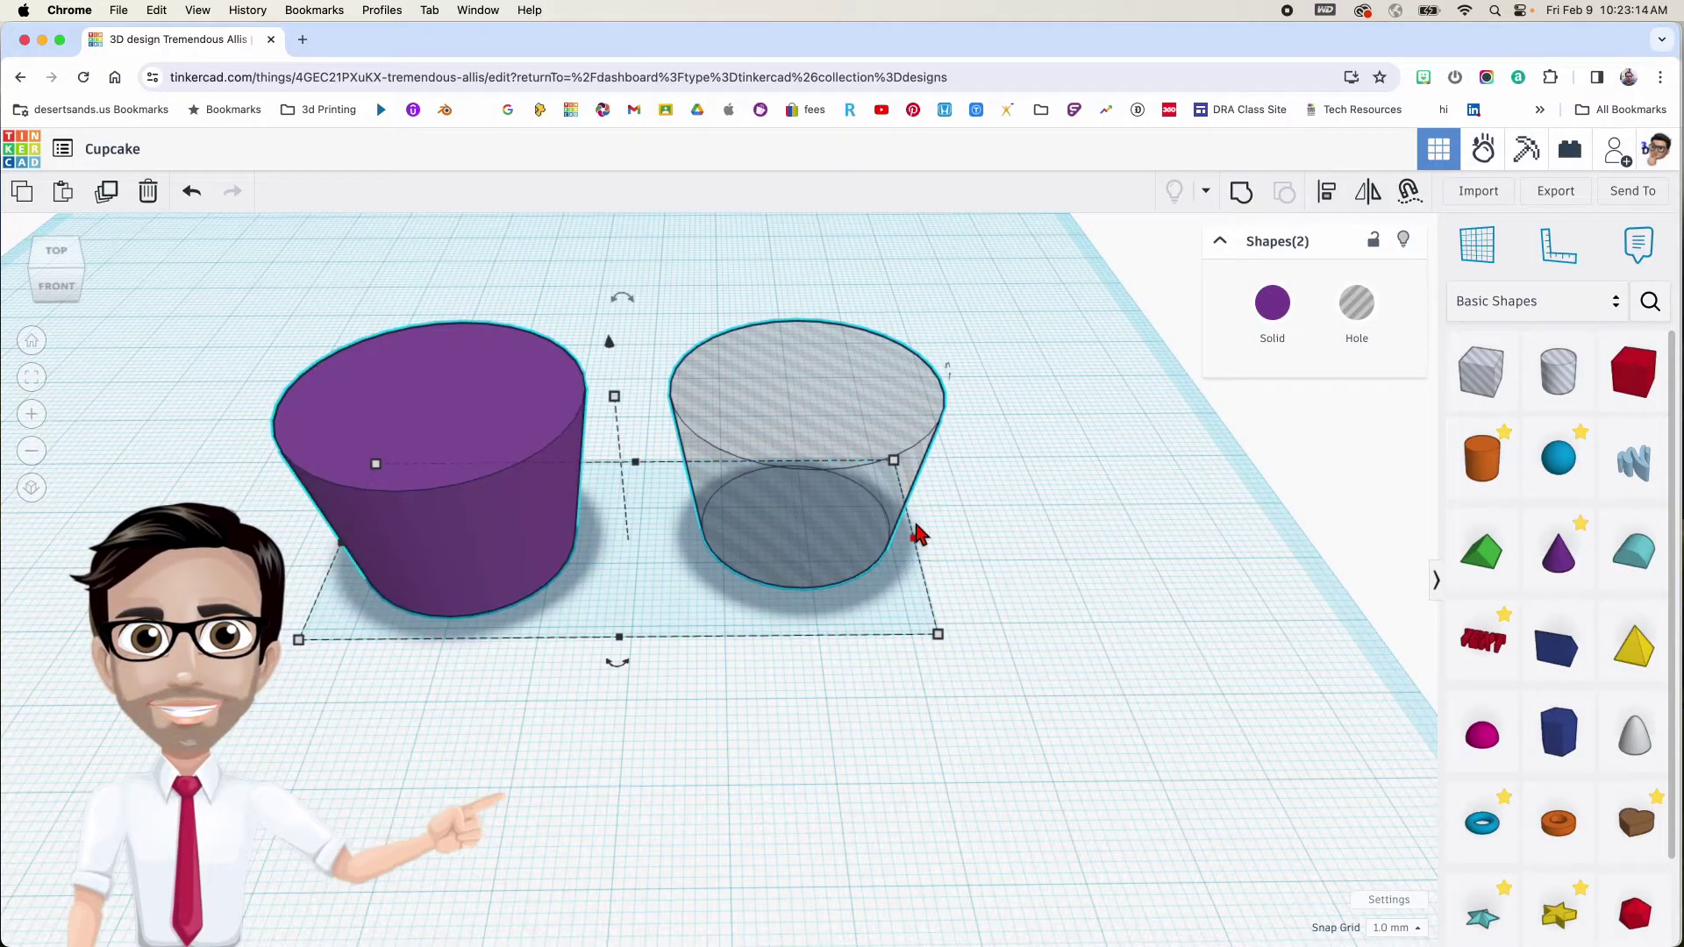
pyautogui.press('l')
pyautogui.click(619, 659)
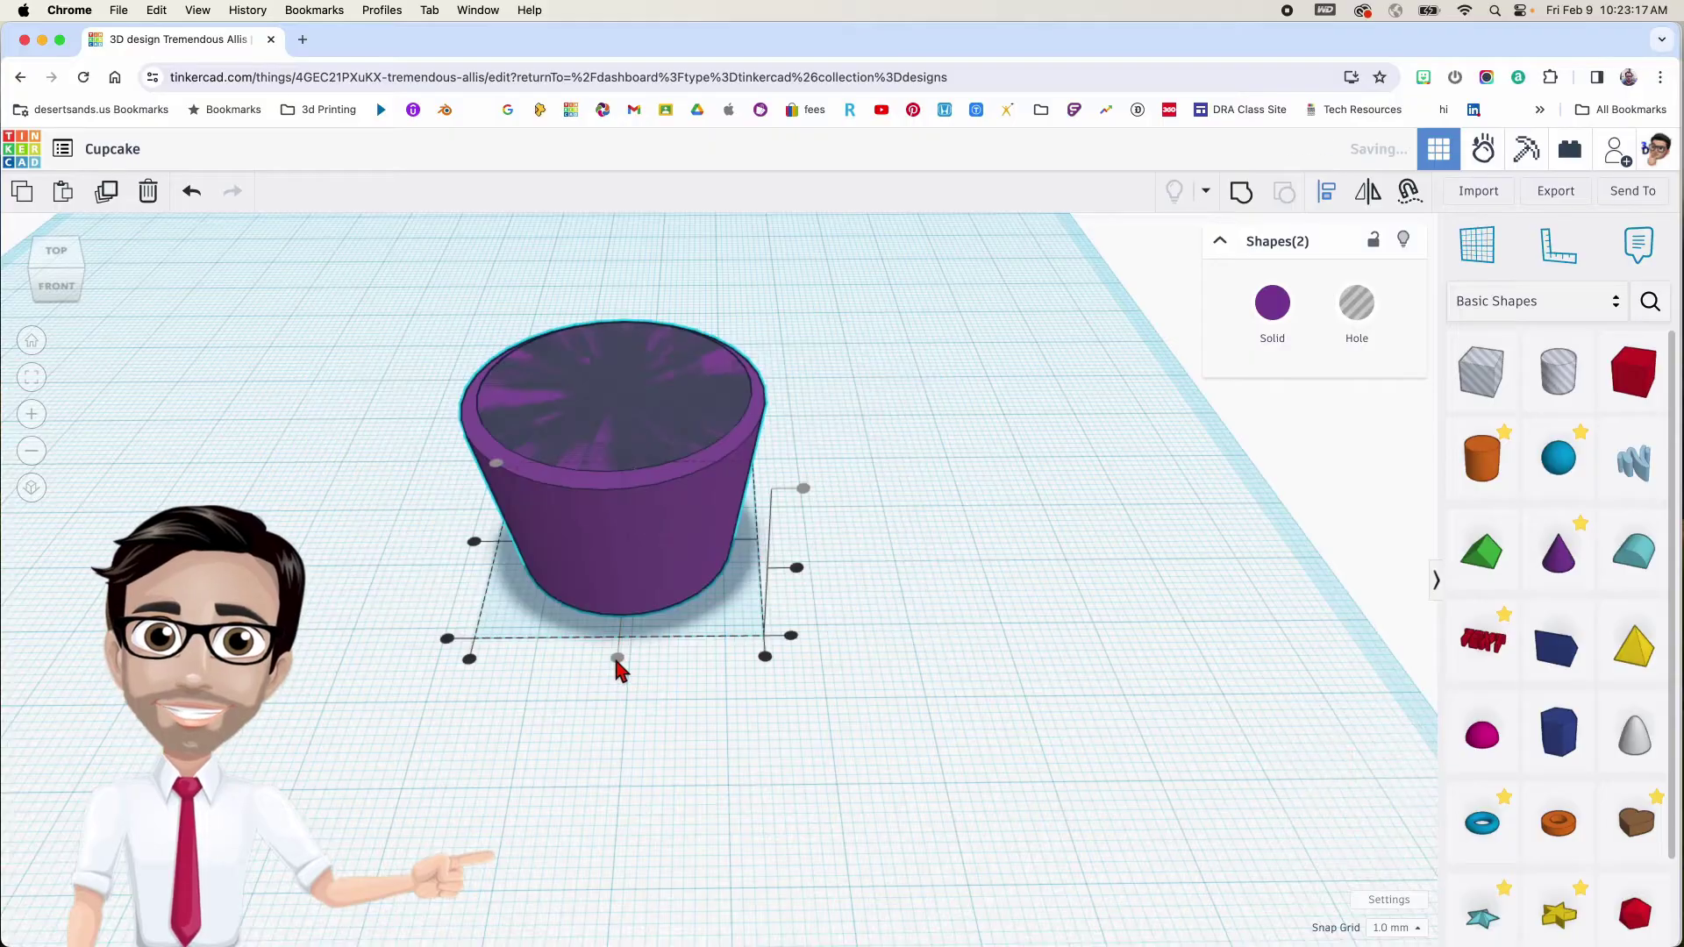
pyautogui.click(473, 543)
# Group the solid cone with the hole cone to hollow out the cup
pyautogui.moveTo(464, 599); pyautogui.dragTo(537, 620, button='right')
pyautogui.moveTo(339, 365); pyautogui.dragTo(707, 537)
pyautogui.hotkey('ctrl', 'g')
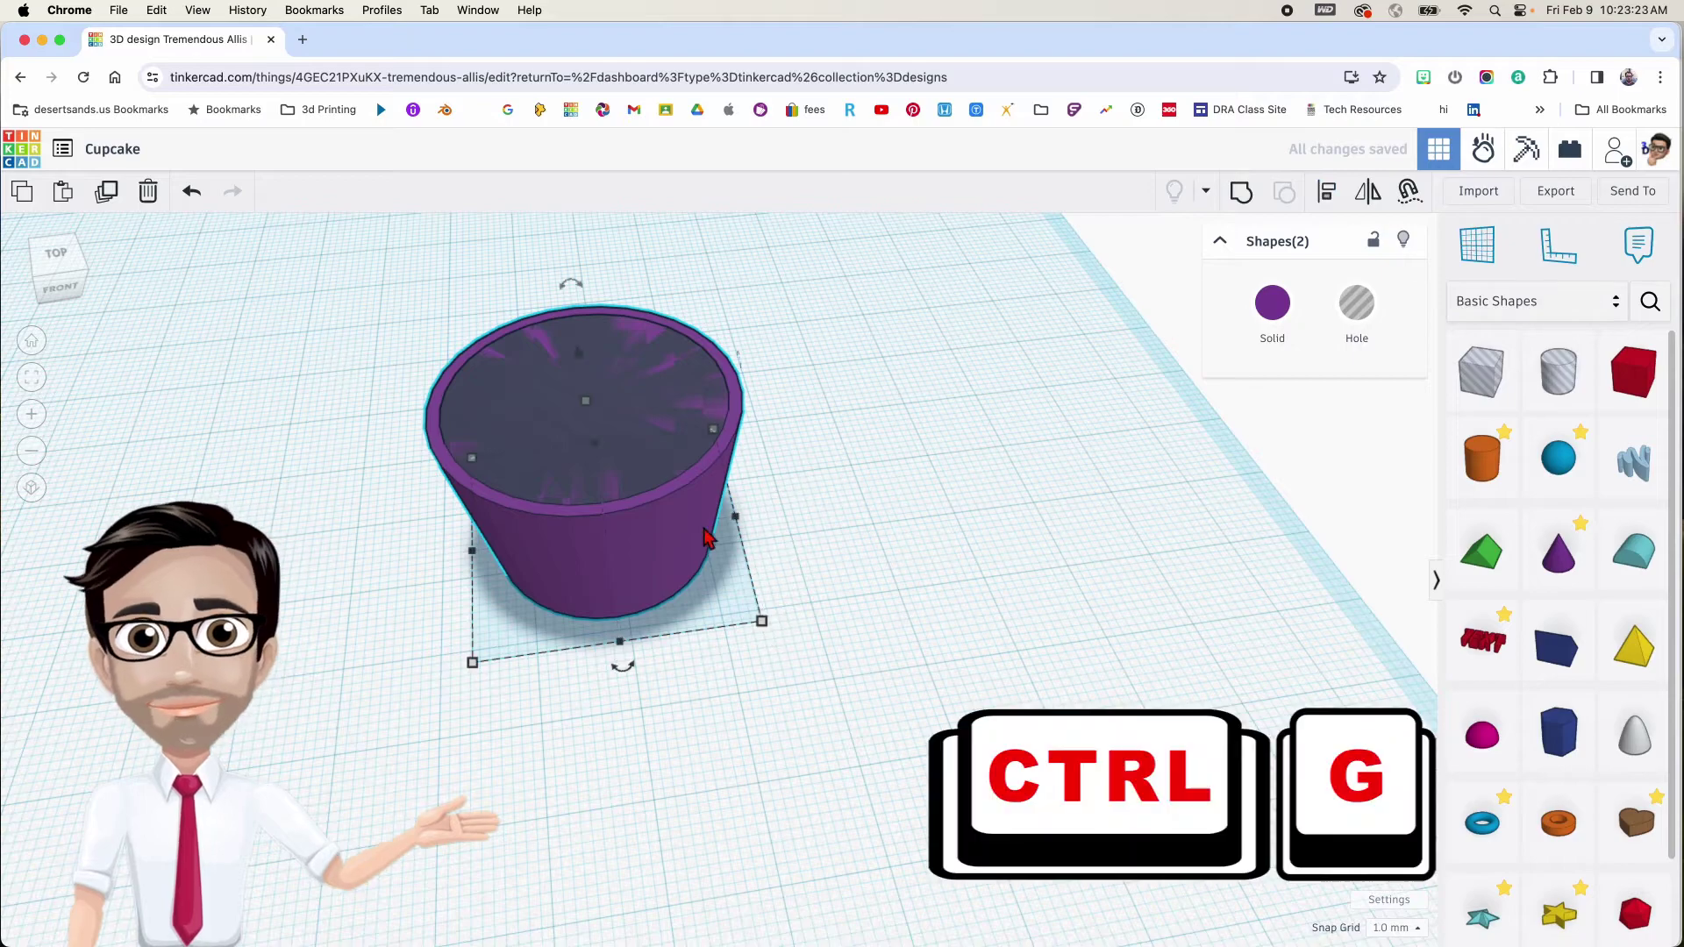
pyautogui.hotkey('ctrl', 'g')
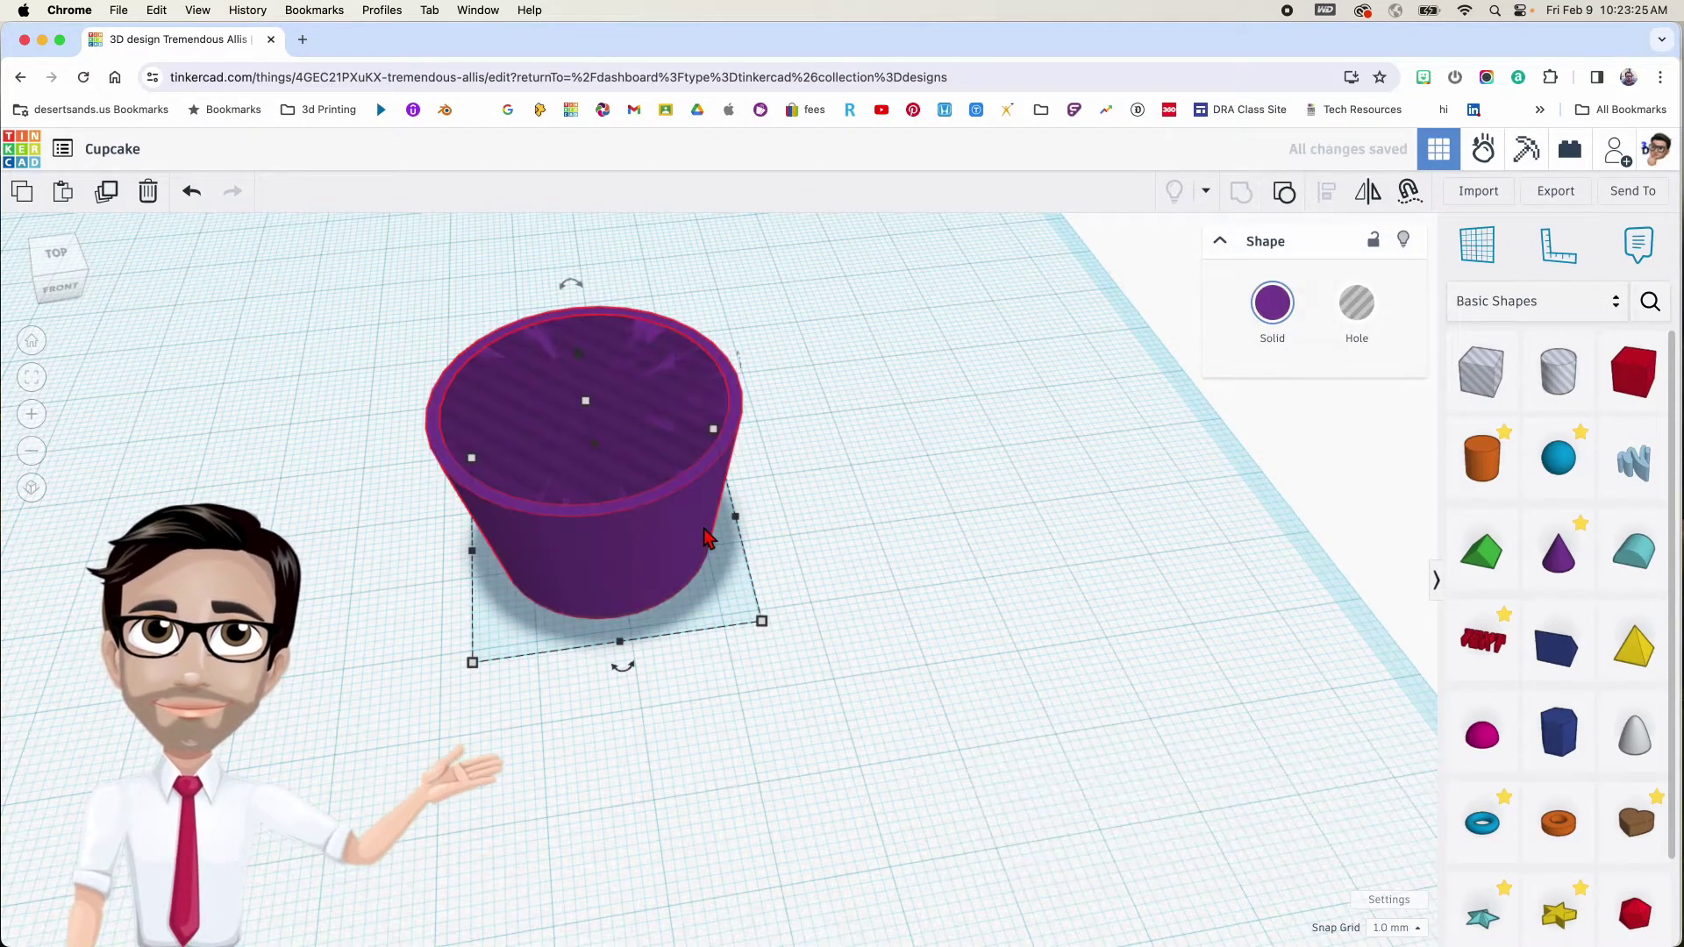
# Deselect the cup and place a Roof shape from Basic Shapes on the workplane beside it
pyautogui.moveTo(700, 527); pyautogui.dragTo(608, 548, button='middle')
pyautogui.moveTo(607, 548); pyautogui.dragTo(605, 474, button='right')
pyautogui.moveTo(598, 534); pyautogui.dragTo(1140, 519, button='middle')
pyautogui.moveTo(976, 518); pyautogui.dragTo(777, 534)
pyautogui.moveTo(886, 596); pyautogui.dragTo(857, 610, button='right')
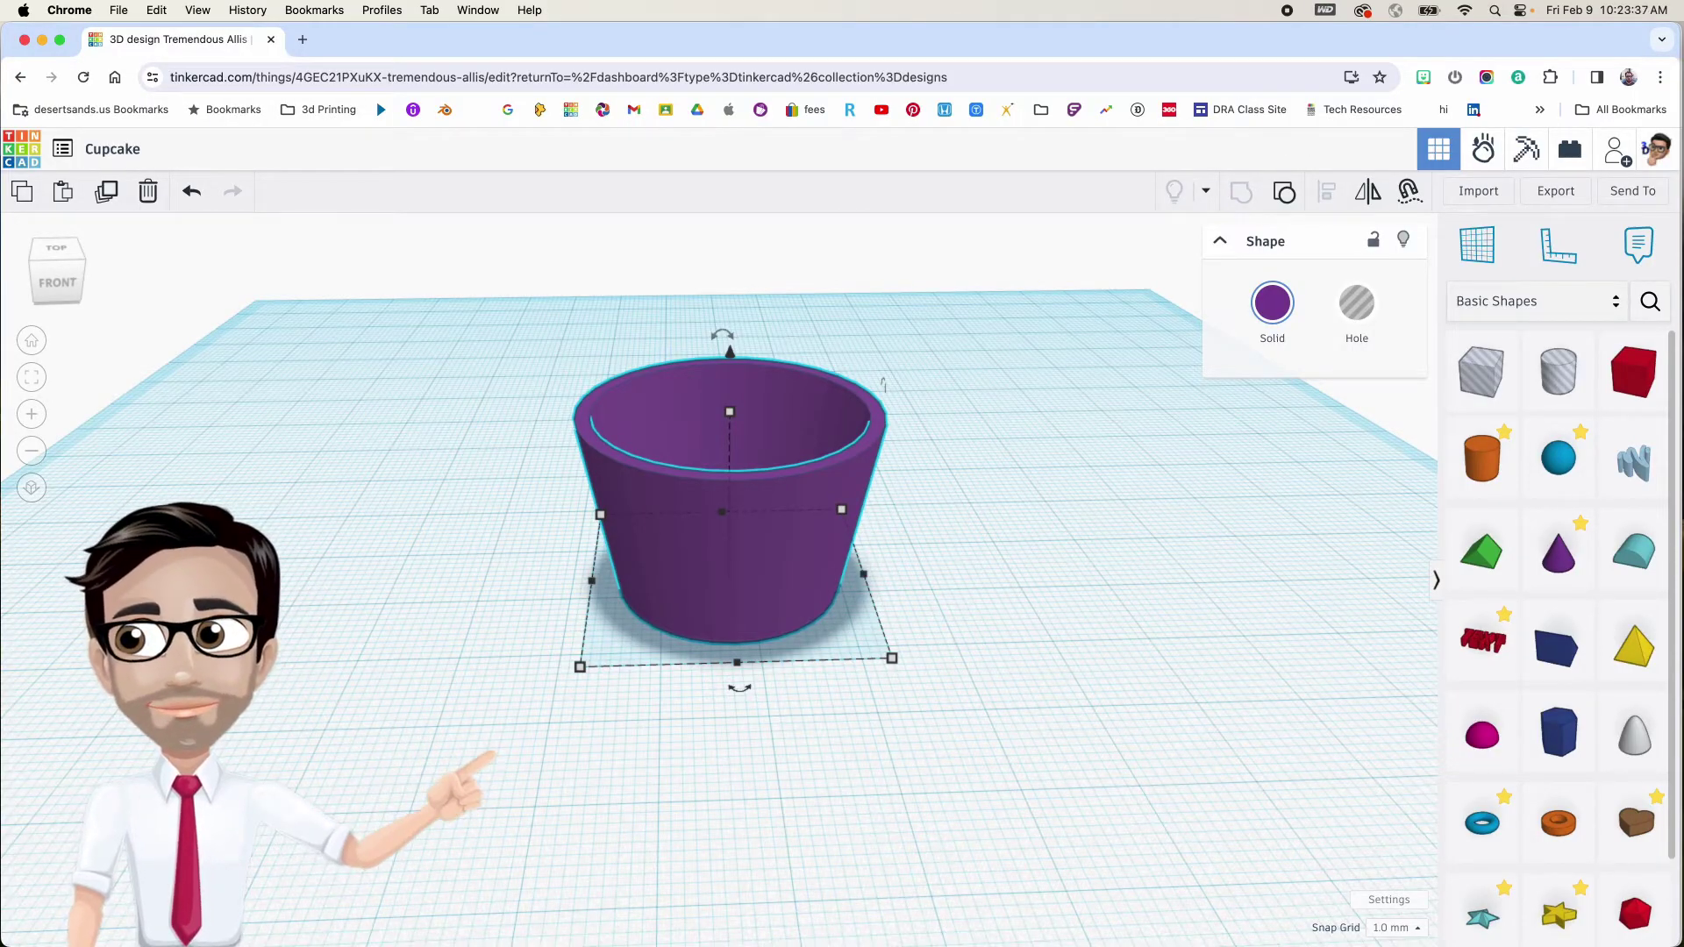
pyautogui.click(935, 639)
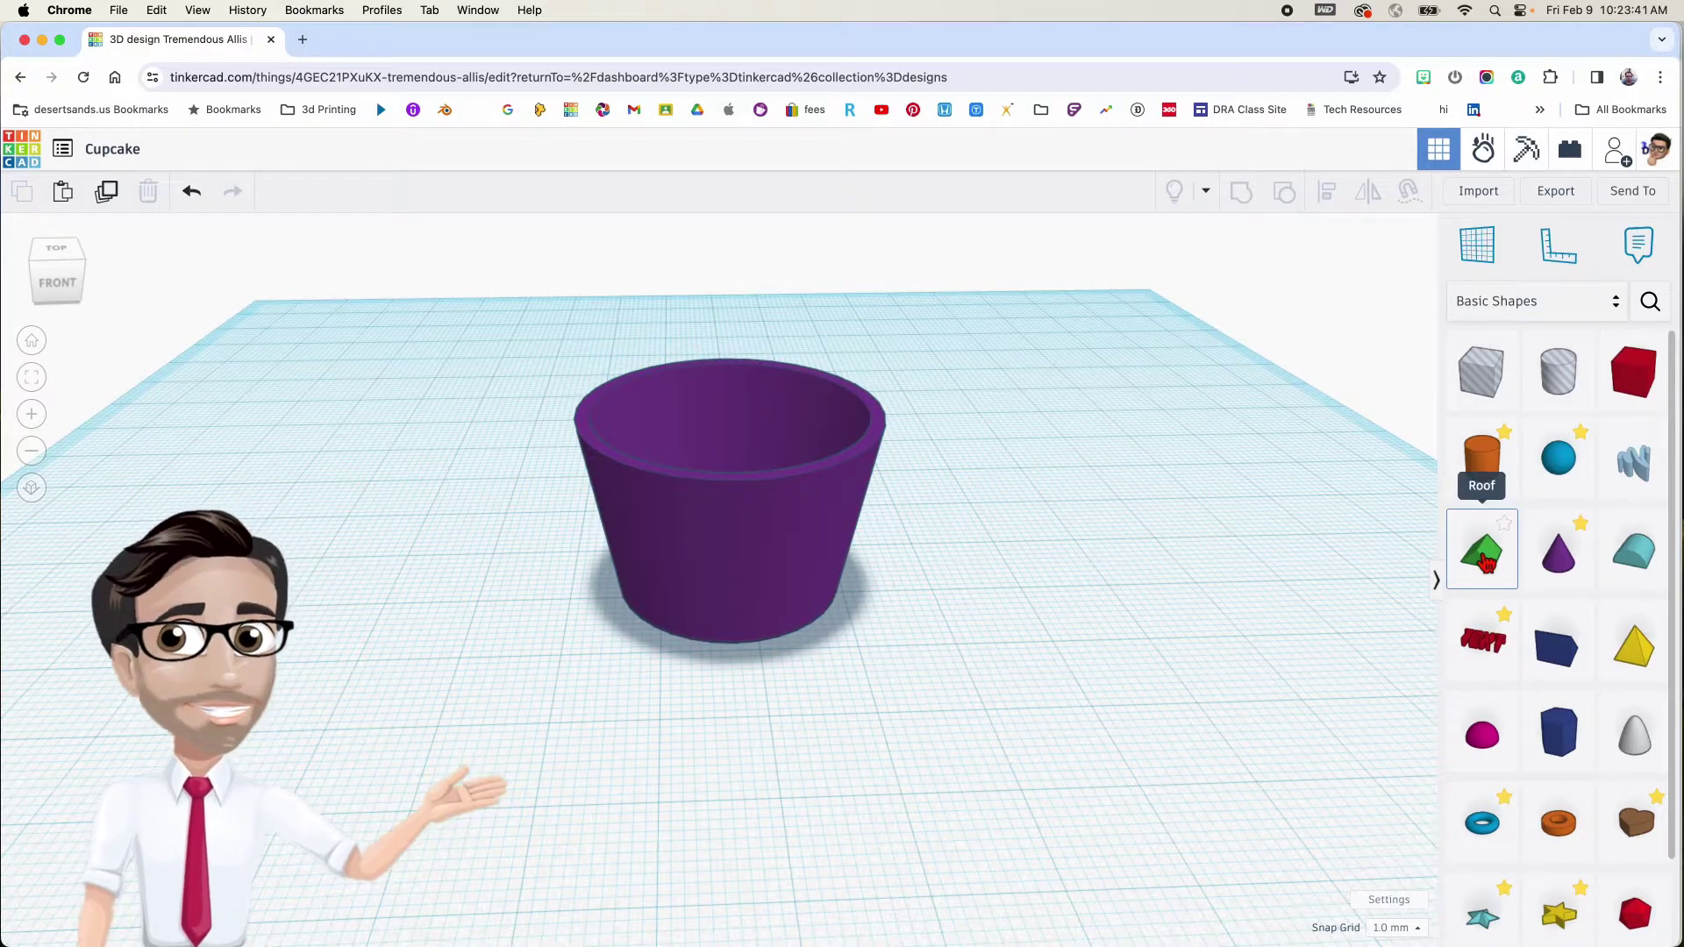
pyautogui.moveTo(1483, 558); pyautogui.dragTo(965, 579)
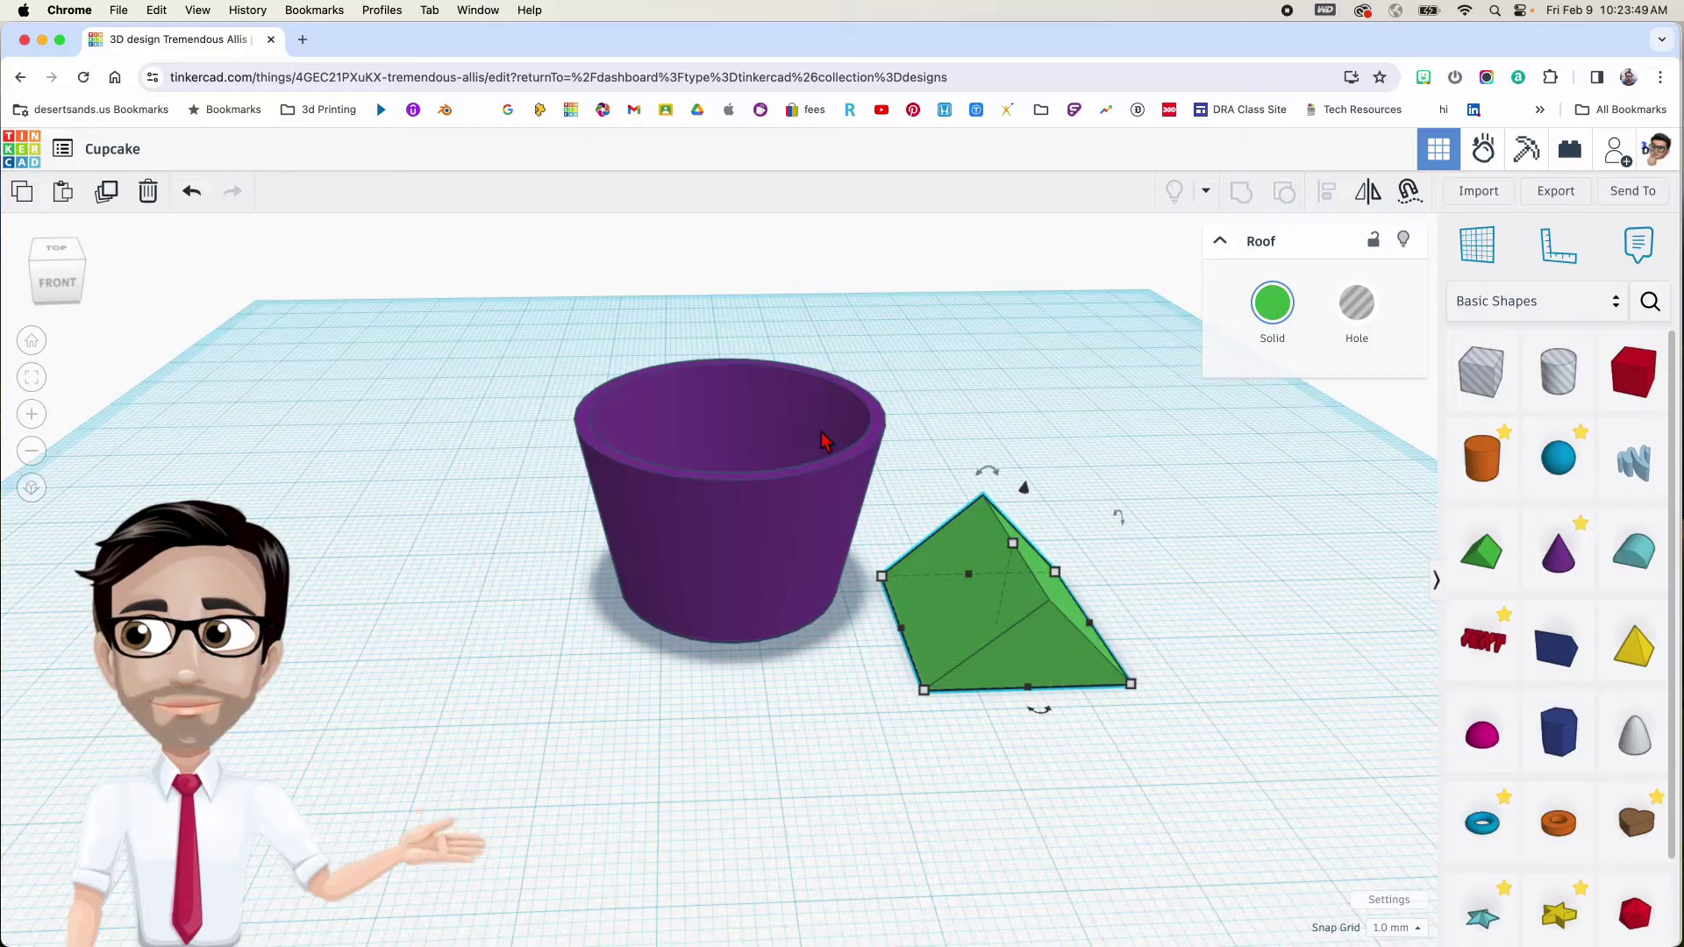
# Rotate the roof a quarter turn about the vertical axis, and tilt it by -90° so it stands on end
pyautogui.moveTo(1039, 709); pyautogui.dragTo(903, 644)
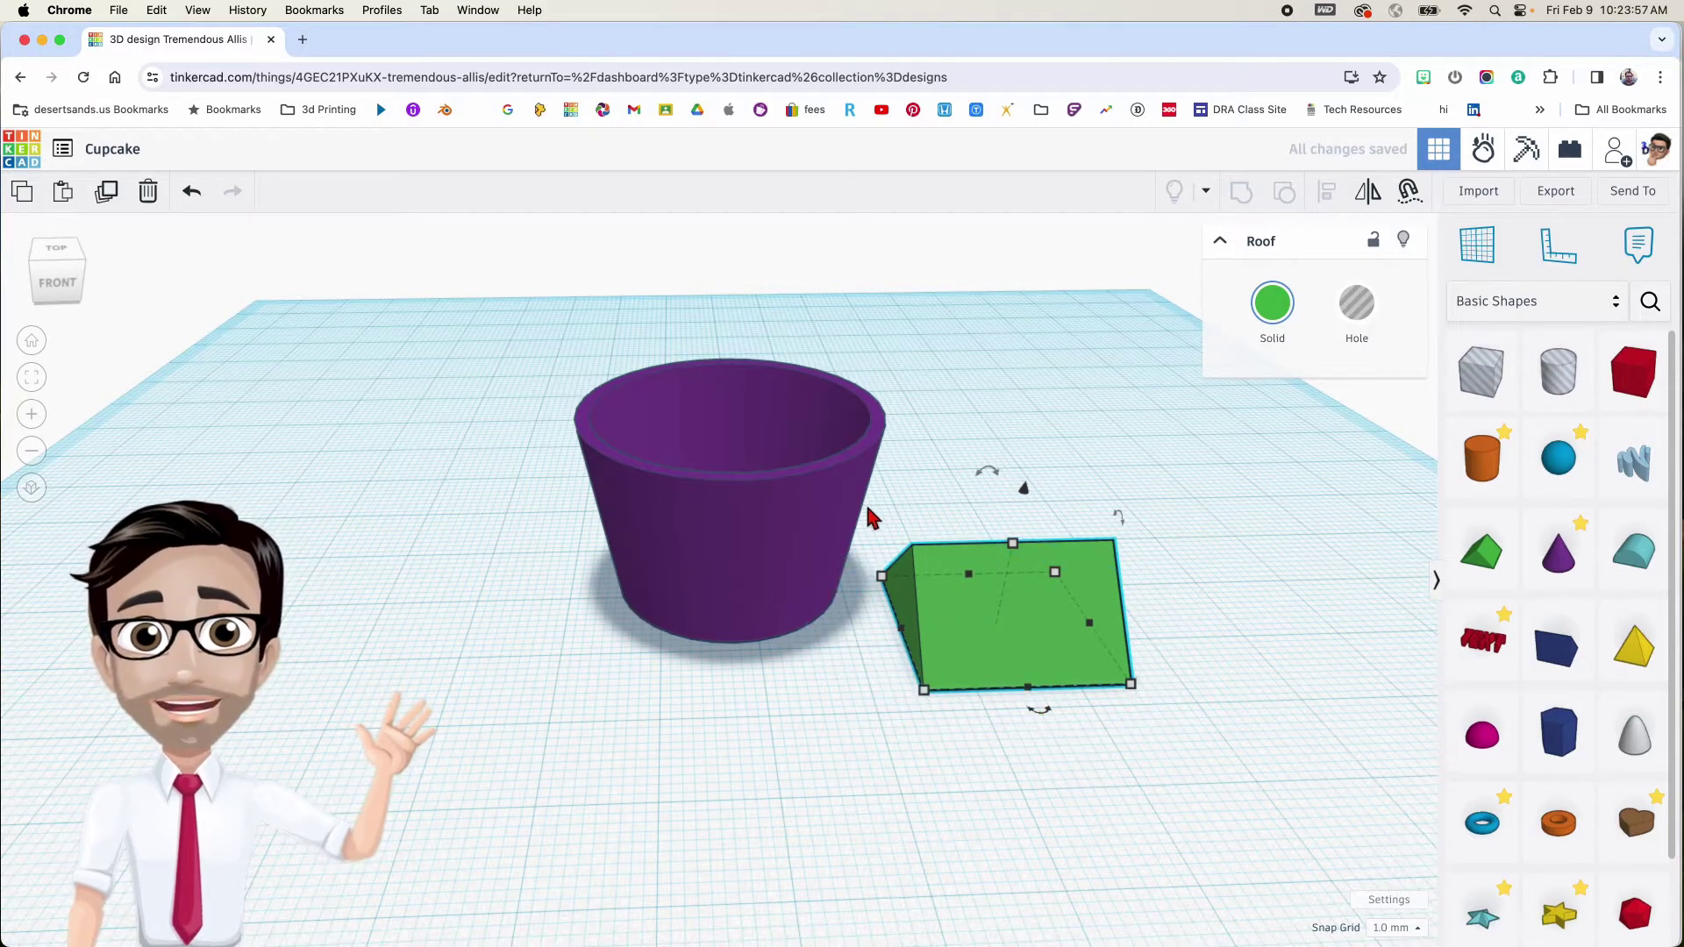
pyautogui.moveTo(992, 478)
pyautogui.moveTo(993, 478); pyautogui.dragTo(1041, 535)
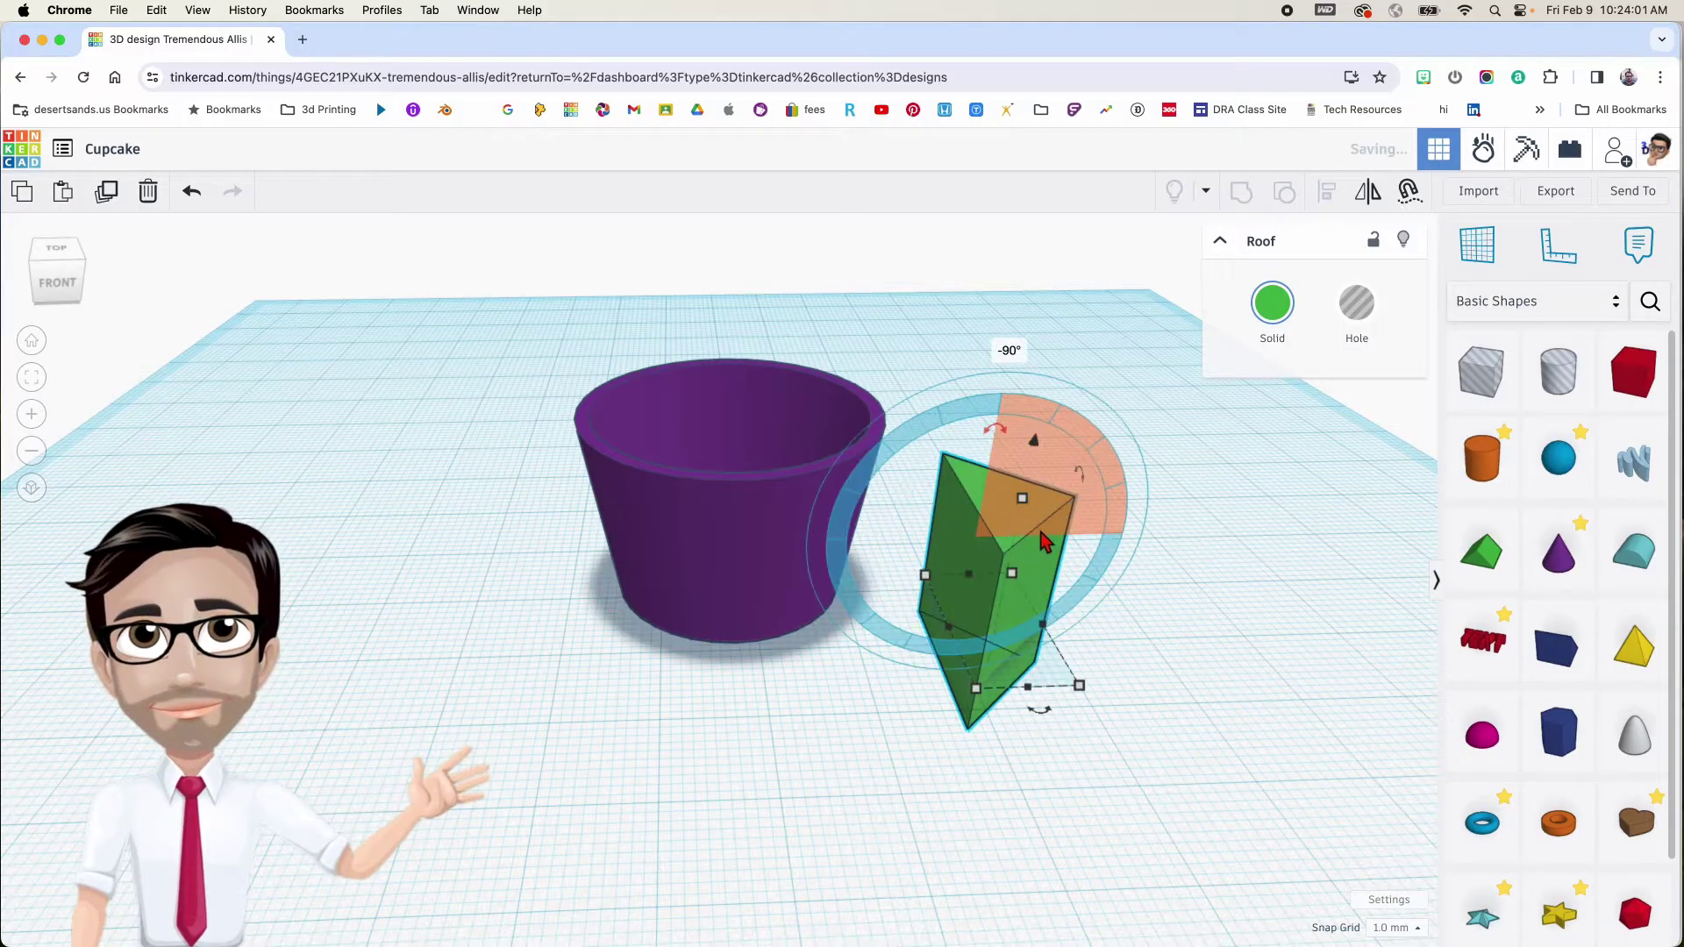
# Move the upright roof closer to the cup and set its height to 23 mm
pyautogui.moveTo(1037, 526); pyautogui.dragTo(995, 454, button='right')
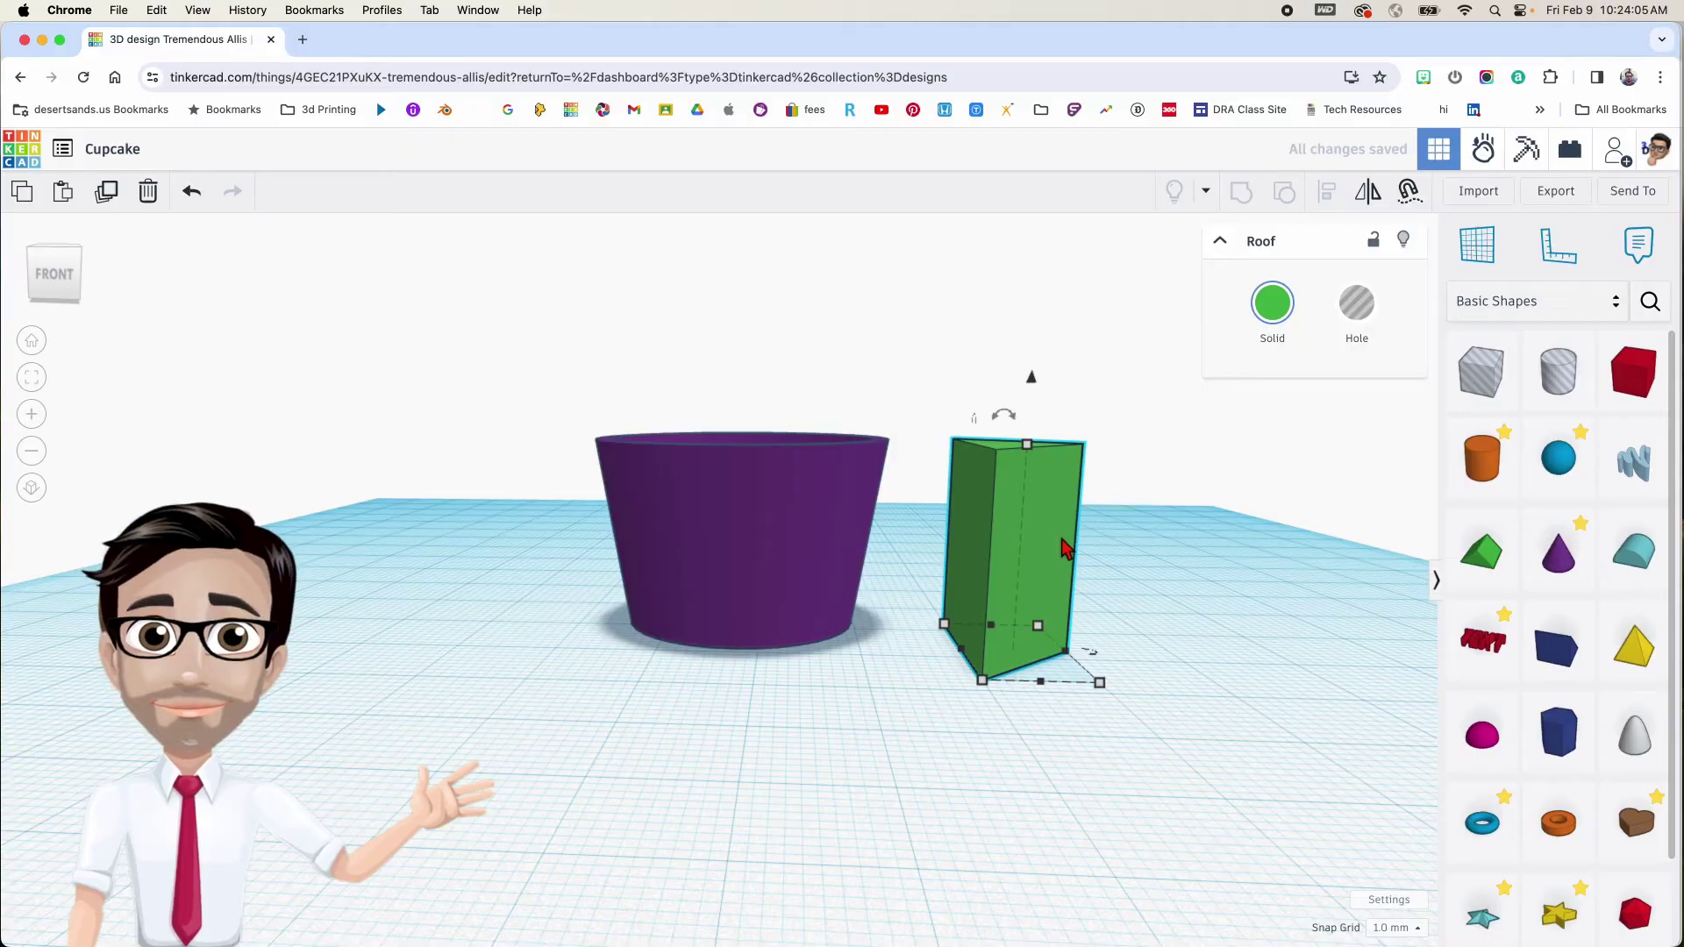
pyautogui.moveTo(1063, 554); pyautogui.dragTo(1064, 564, button='right')
pyautogui.moveTo(1063, 564); pyautogui.dragTo(1013, 537)
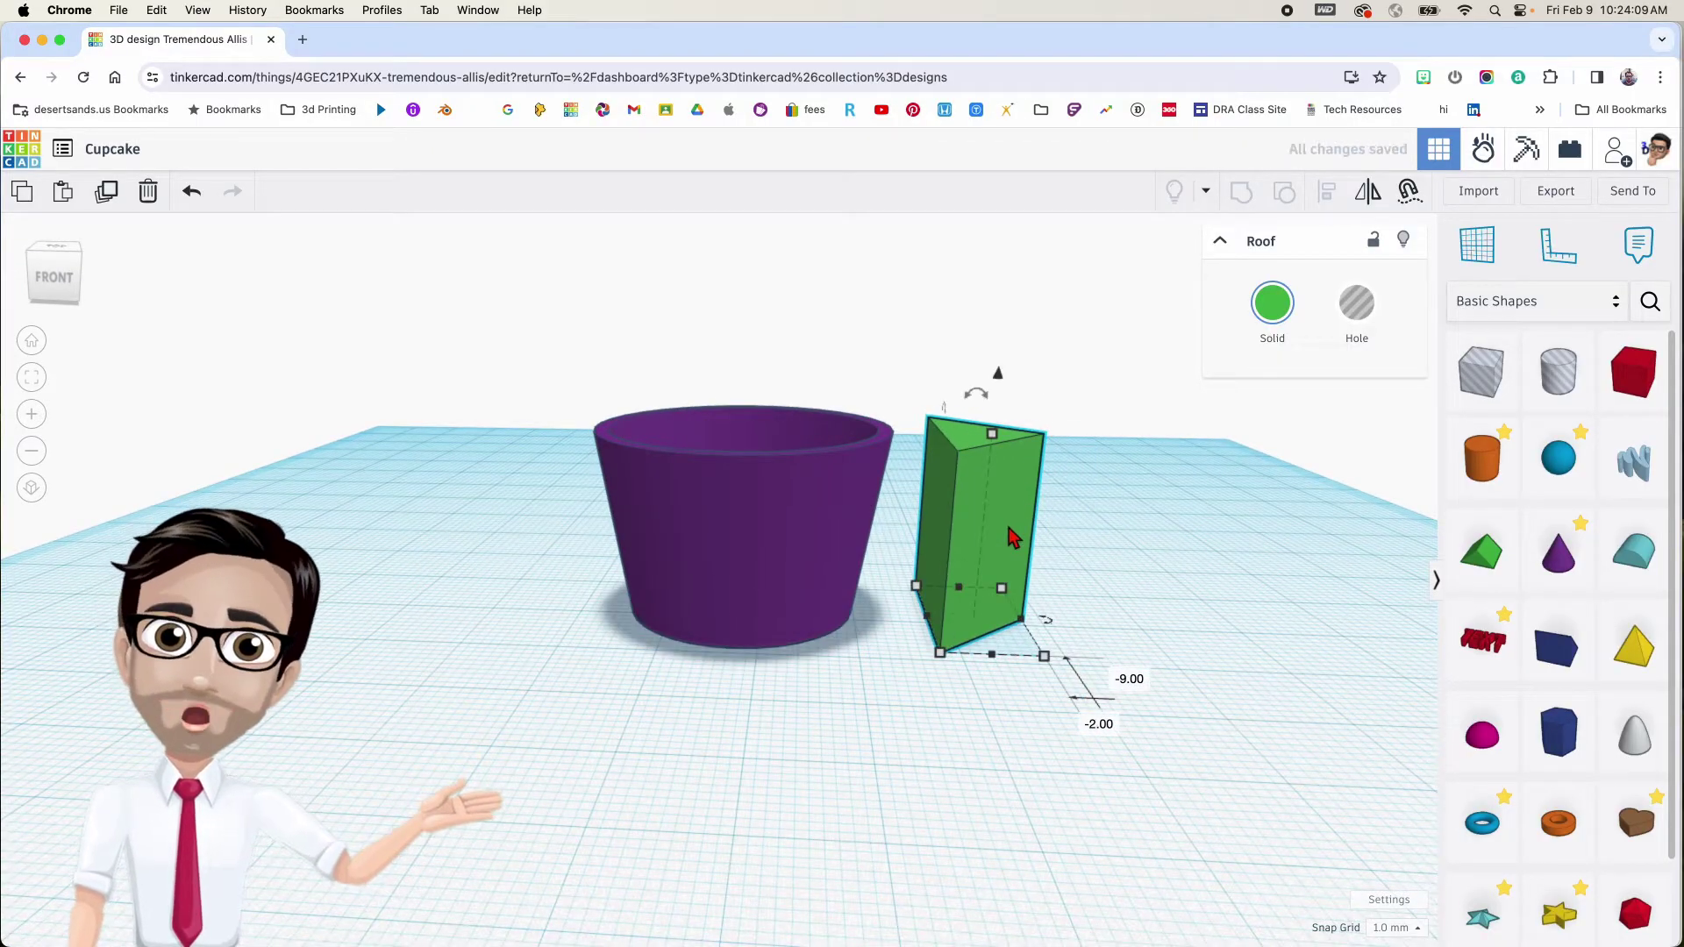
pyautogui.moveTo(991, 433)
pyautogui.click(1071, 531)
pyautogui.write('23')
pyautogui.press('Return')
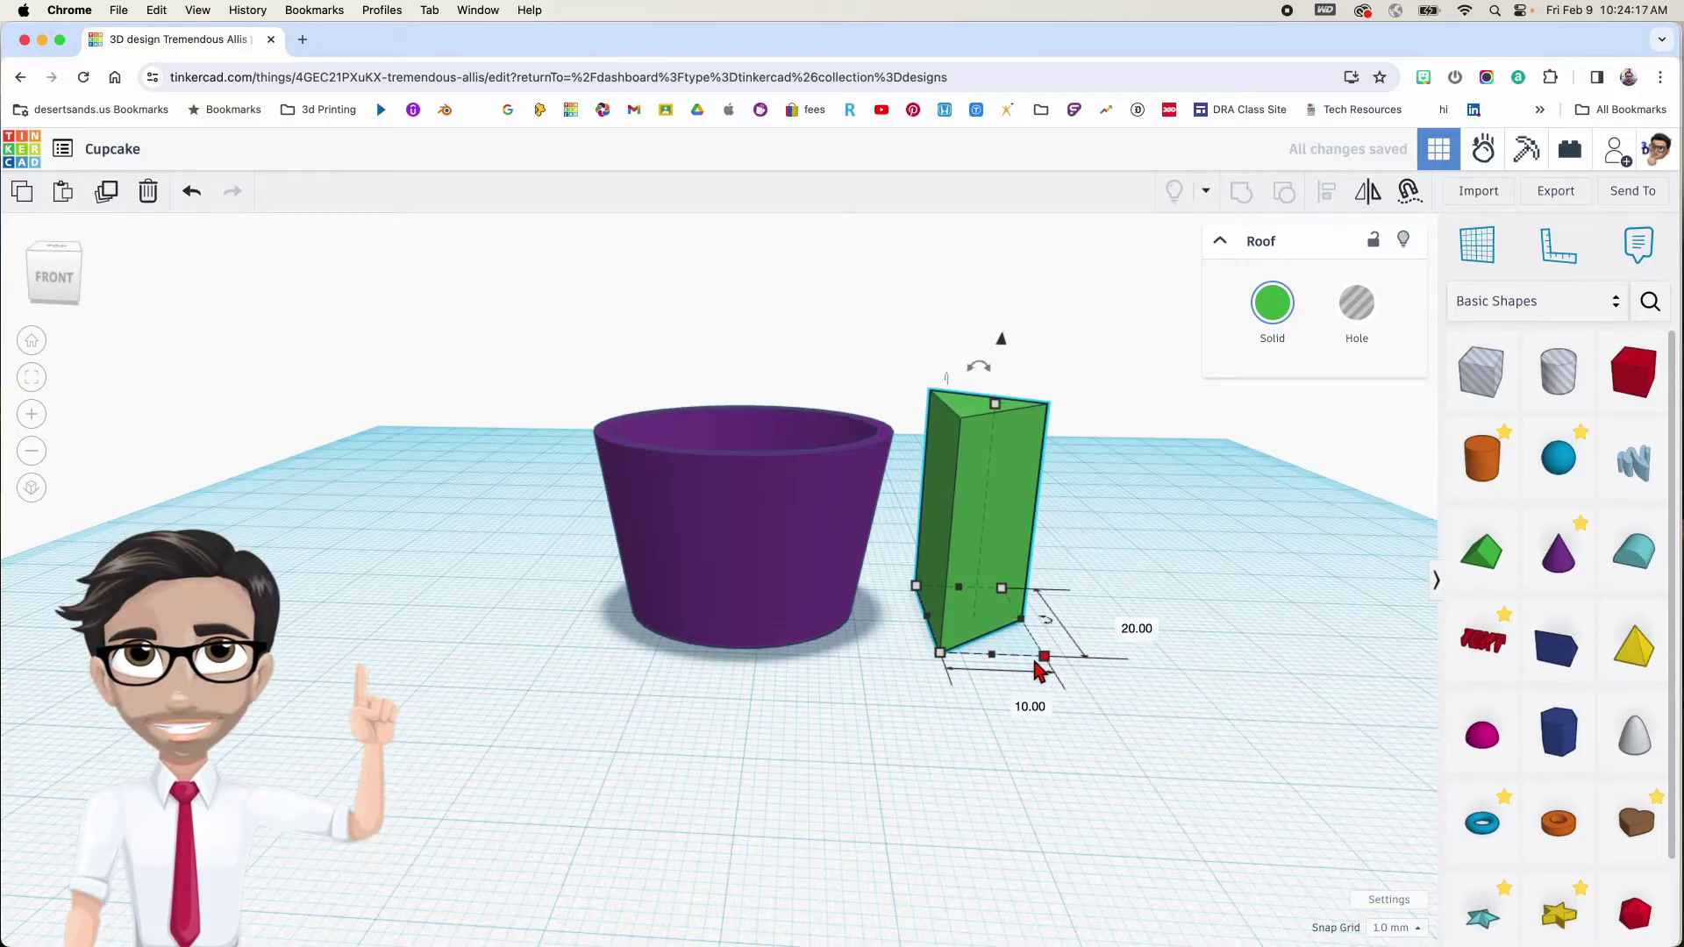
# Slim the upright roof into a thin ridge with a base 1.7 mm wide and 3.4 mm deep
pyautogui.moveTo(1043, 657)
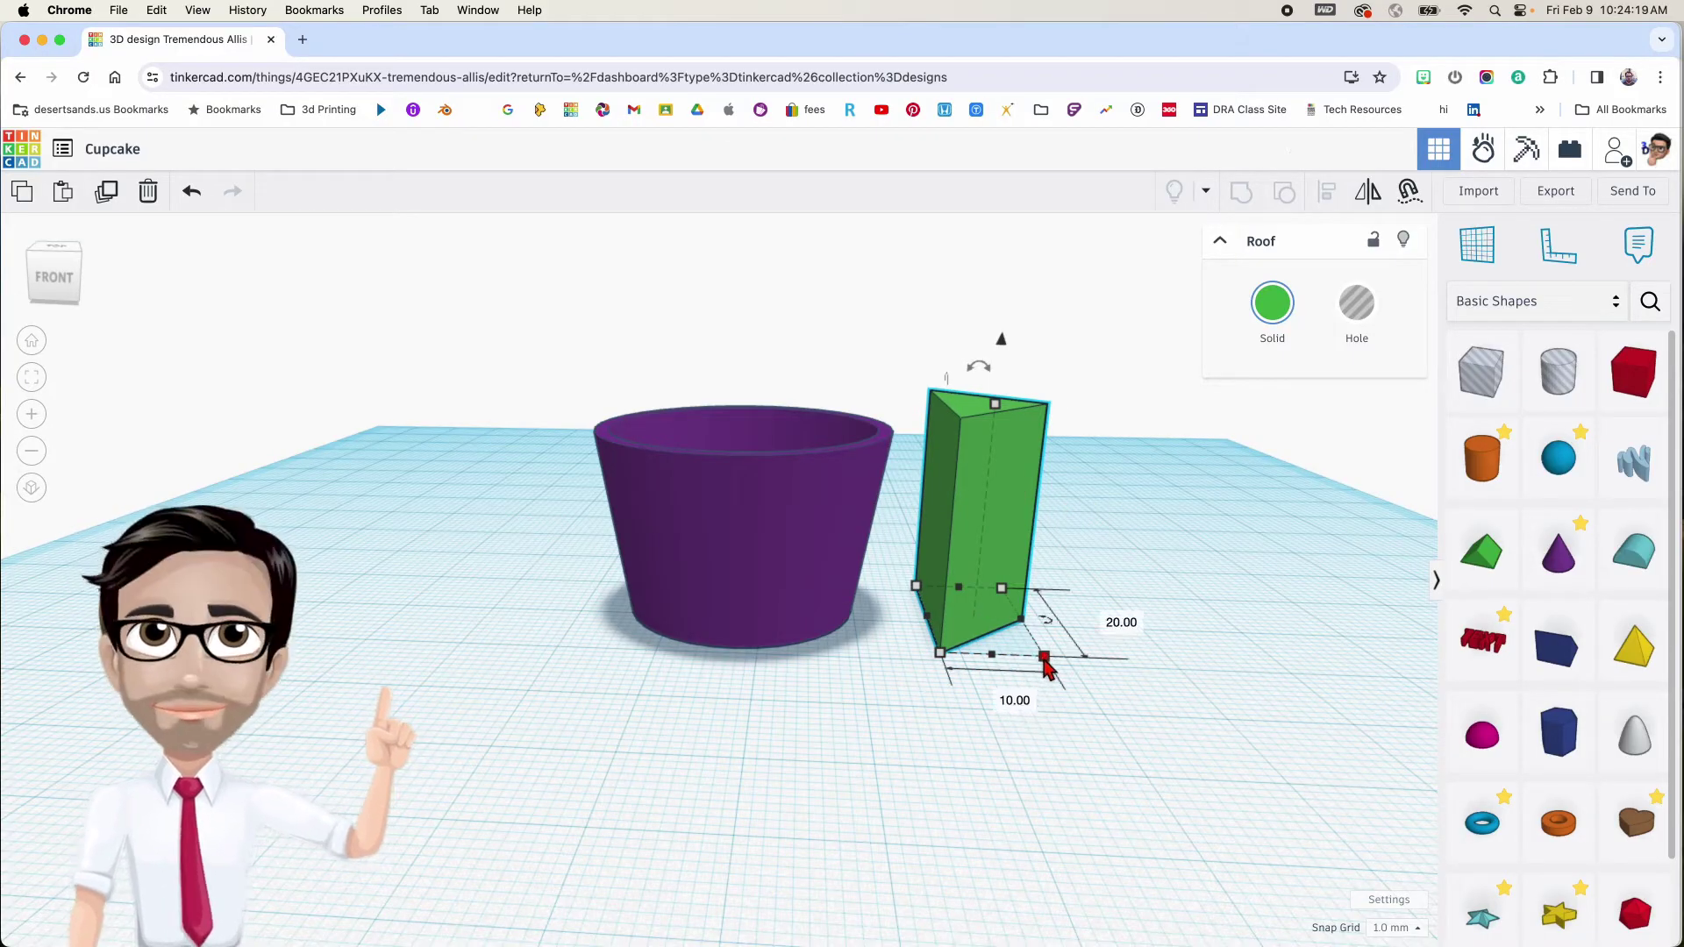
pyautogui.click(1017, 702)
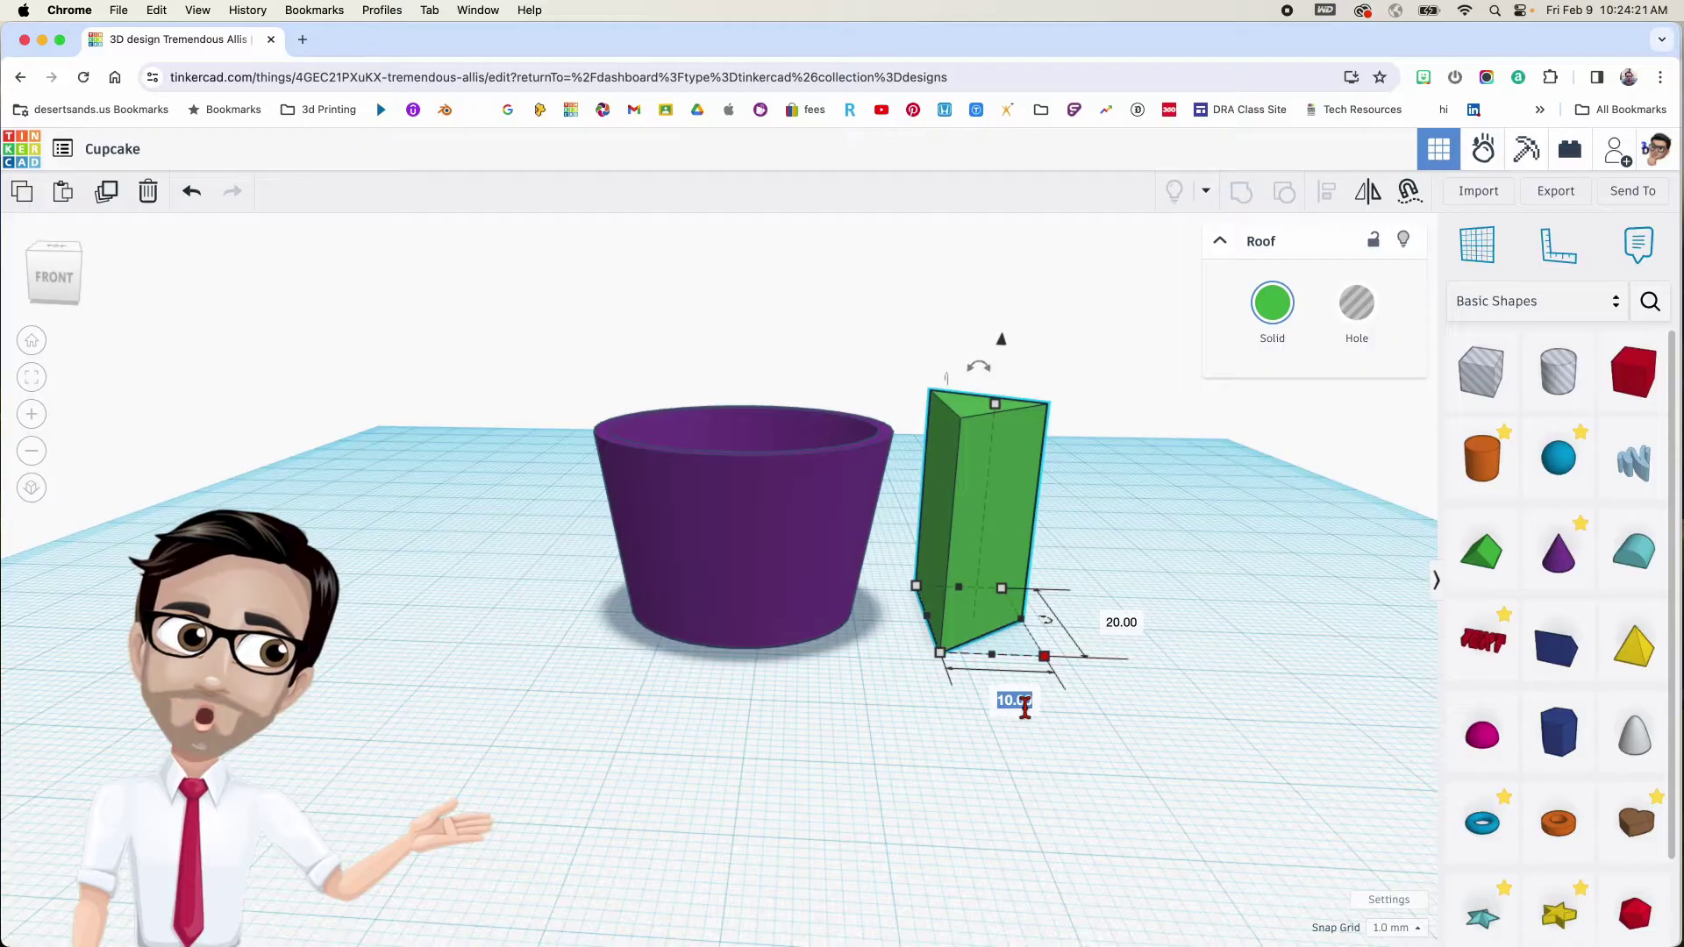
pyautogui.write('1.7')
pyautogui.press('Return')
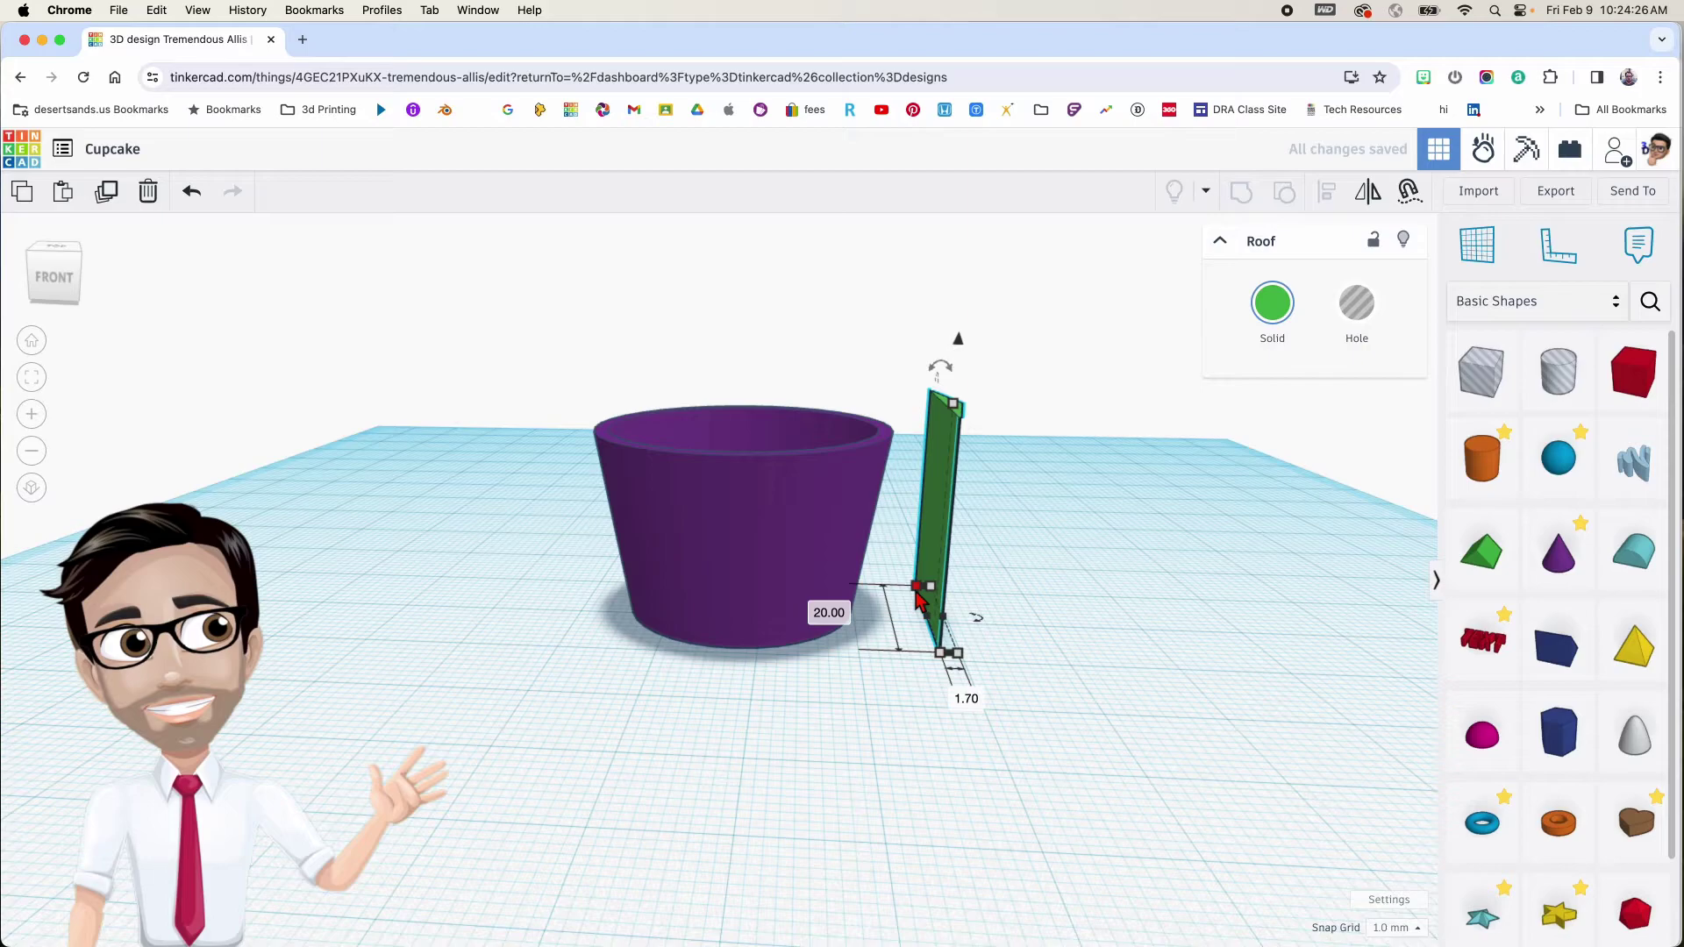
pyautogui.click(841, 614)
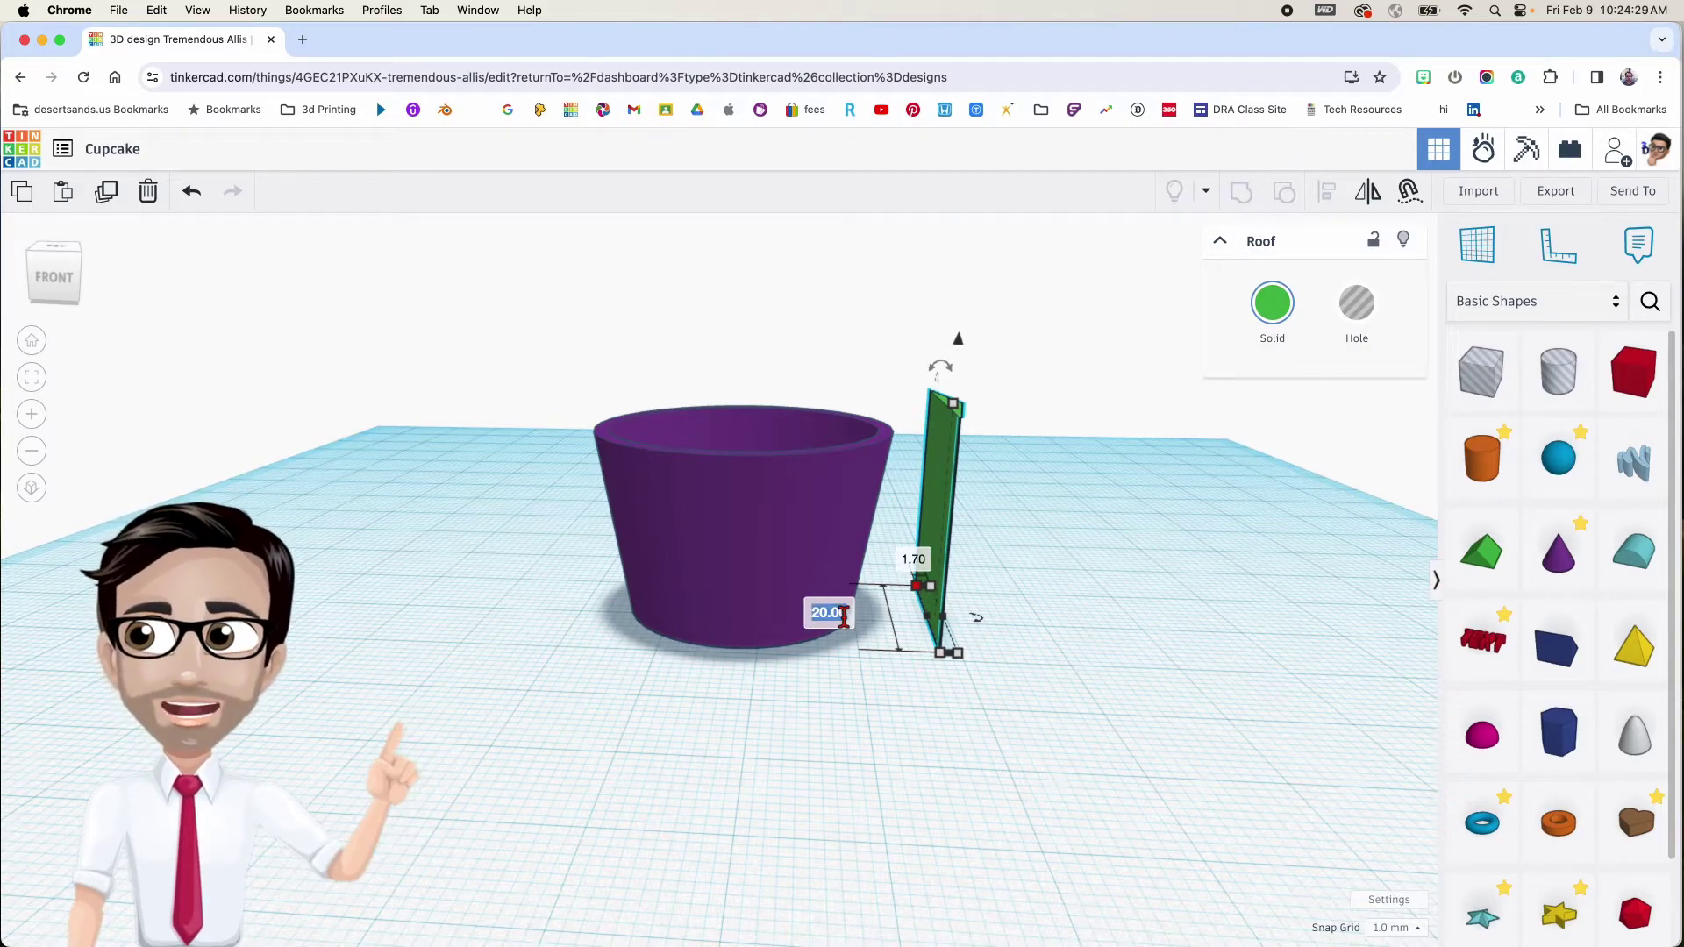
pyautogui.write('3.4')
pyautogui.press('Return')
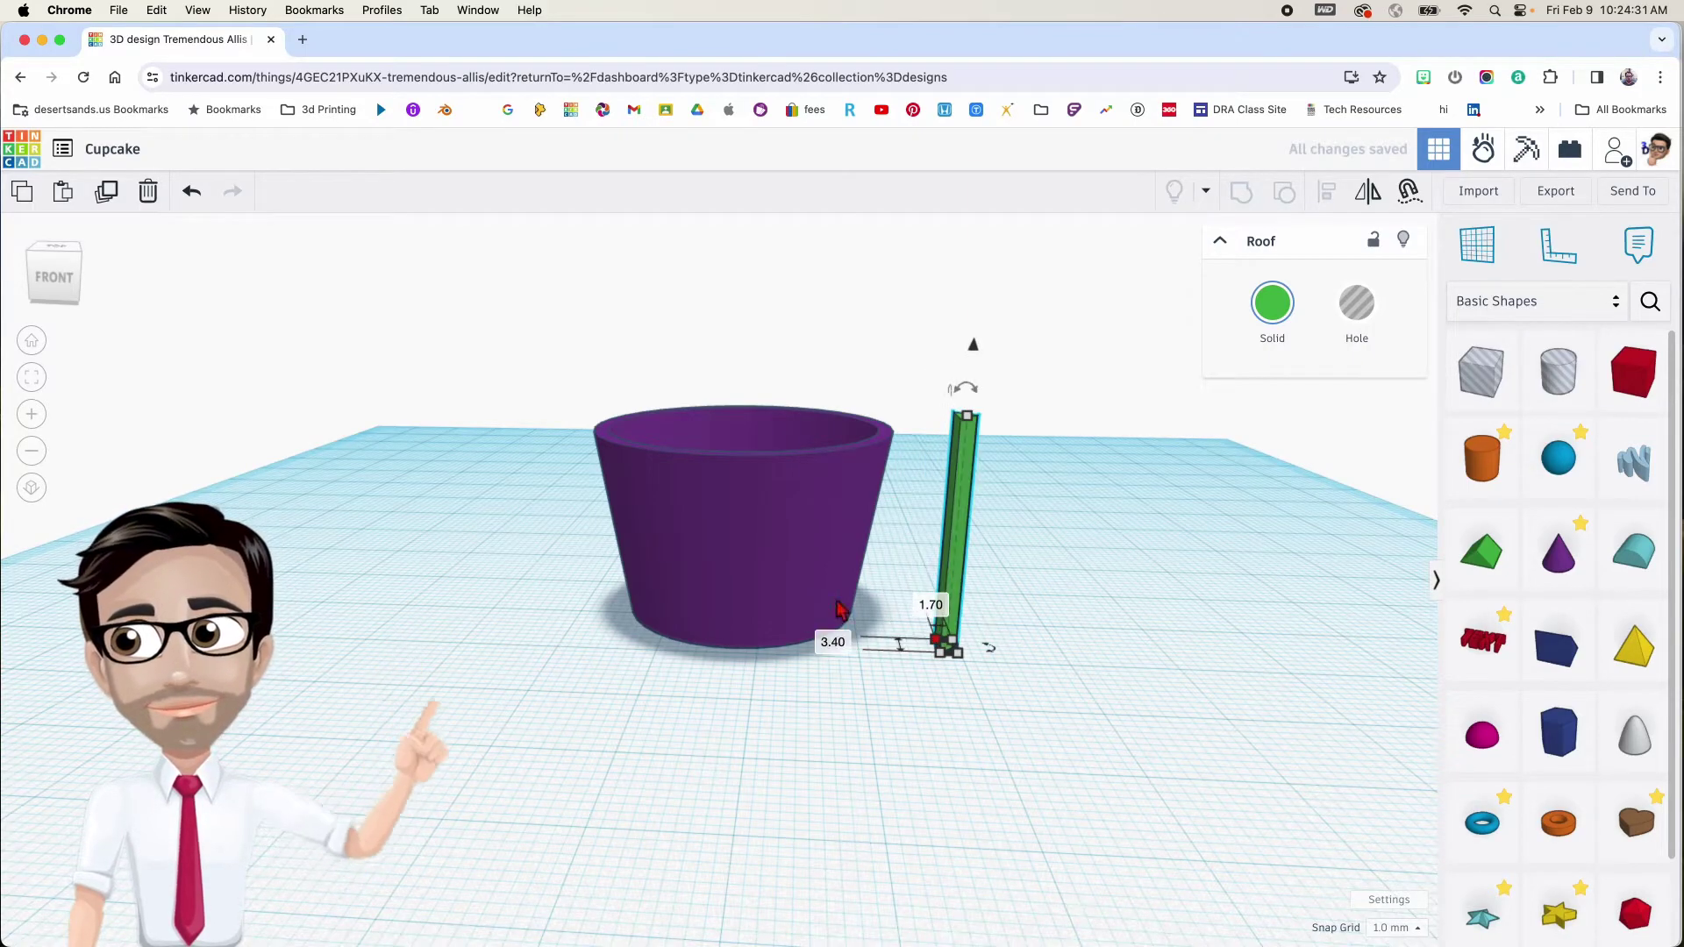
pyautogui.moveTo(942, 568); pyautogui.dragTo(842, 559, button='middle')
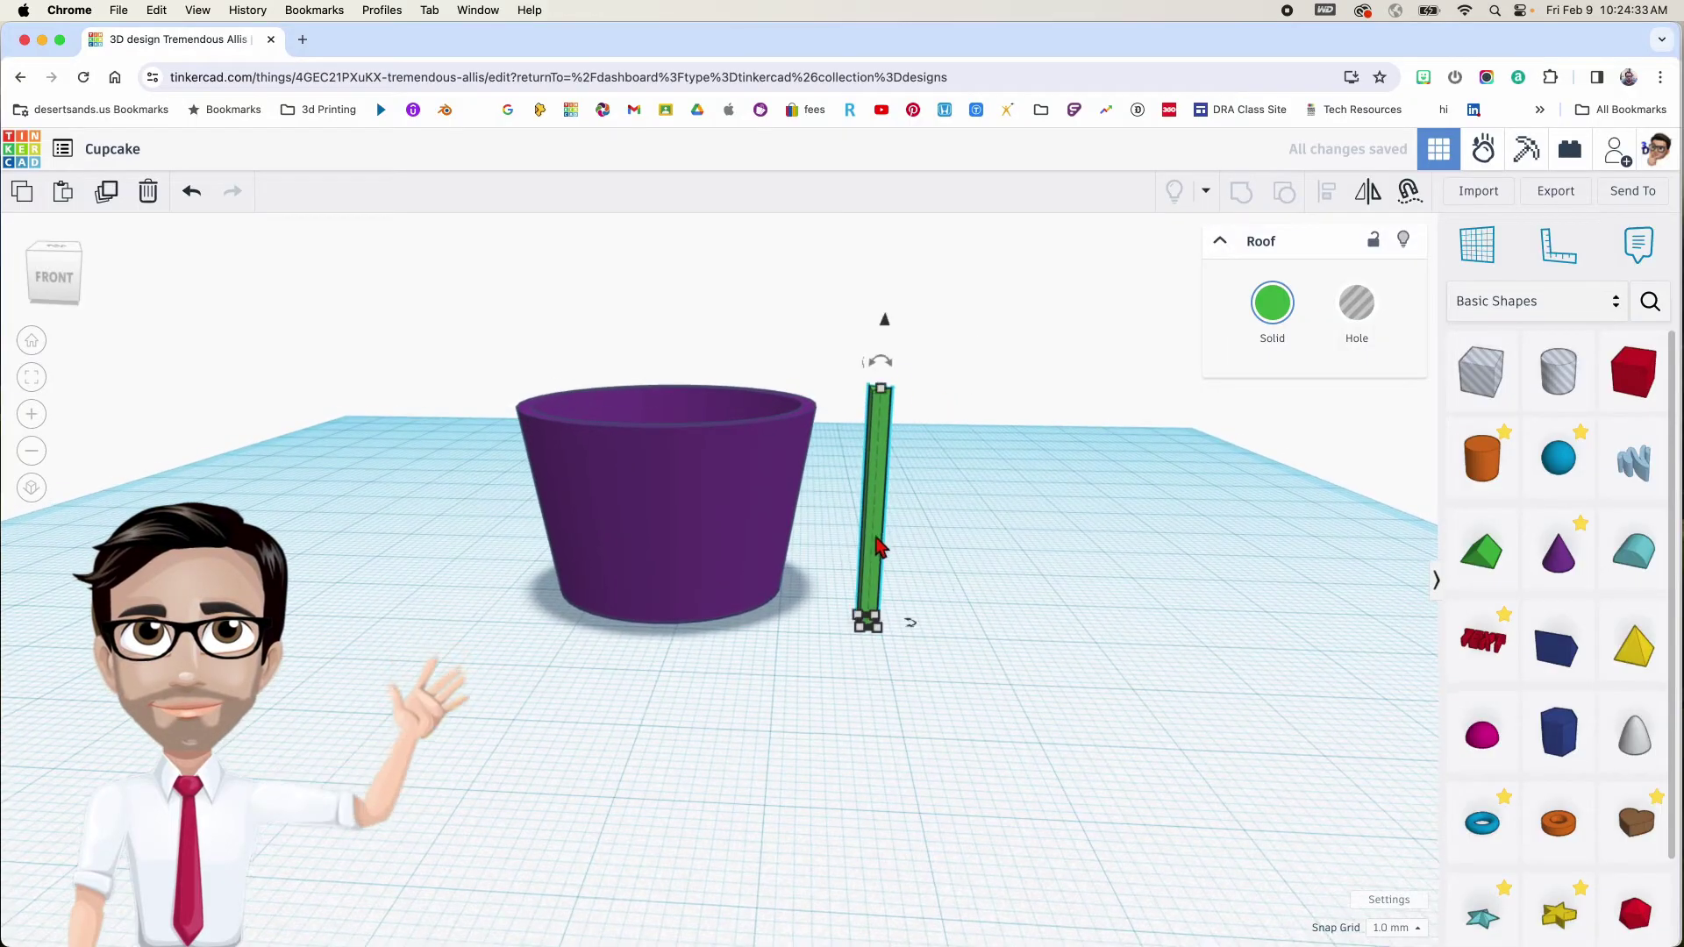
# Move the thin ridge close to the cup, about 4 mm toward it sideways and 8 mm toward the back
pyautogui.hotkey('ctrl', 'd')
pyautogui.moveTo(877, 526); pyautogui.dragTo(833, 502)
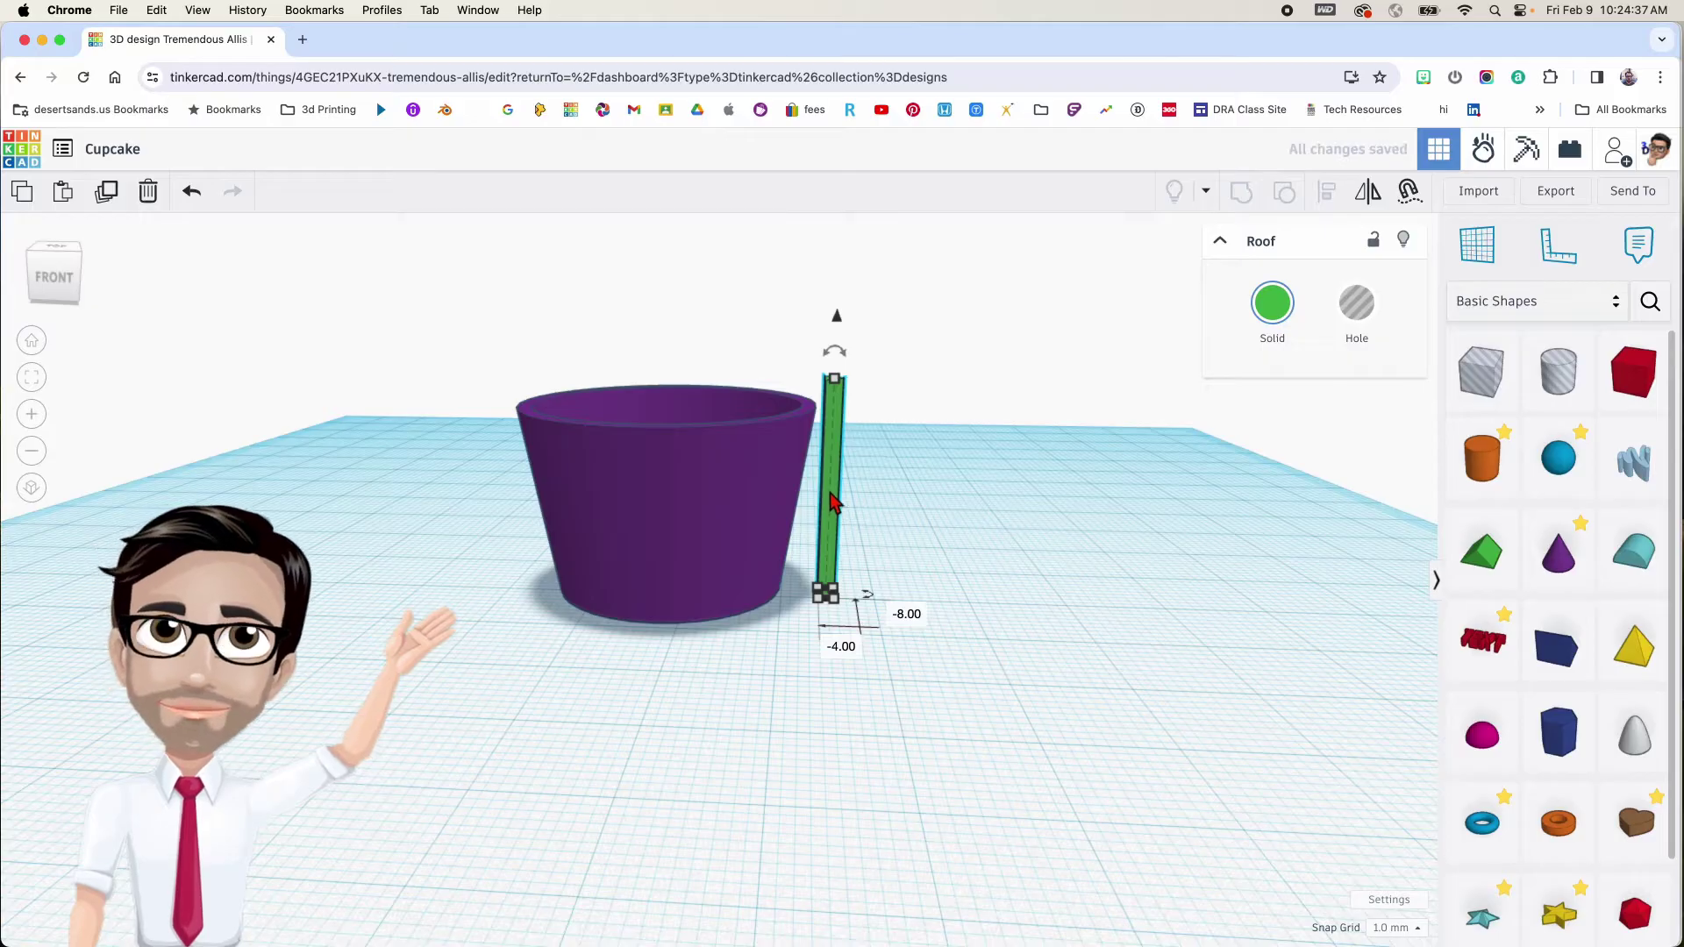
pyautogui.scroll(3, 833, 501)
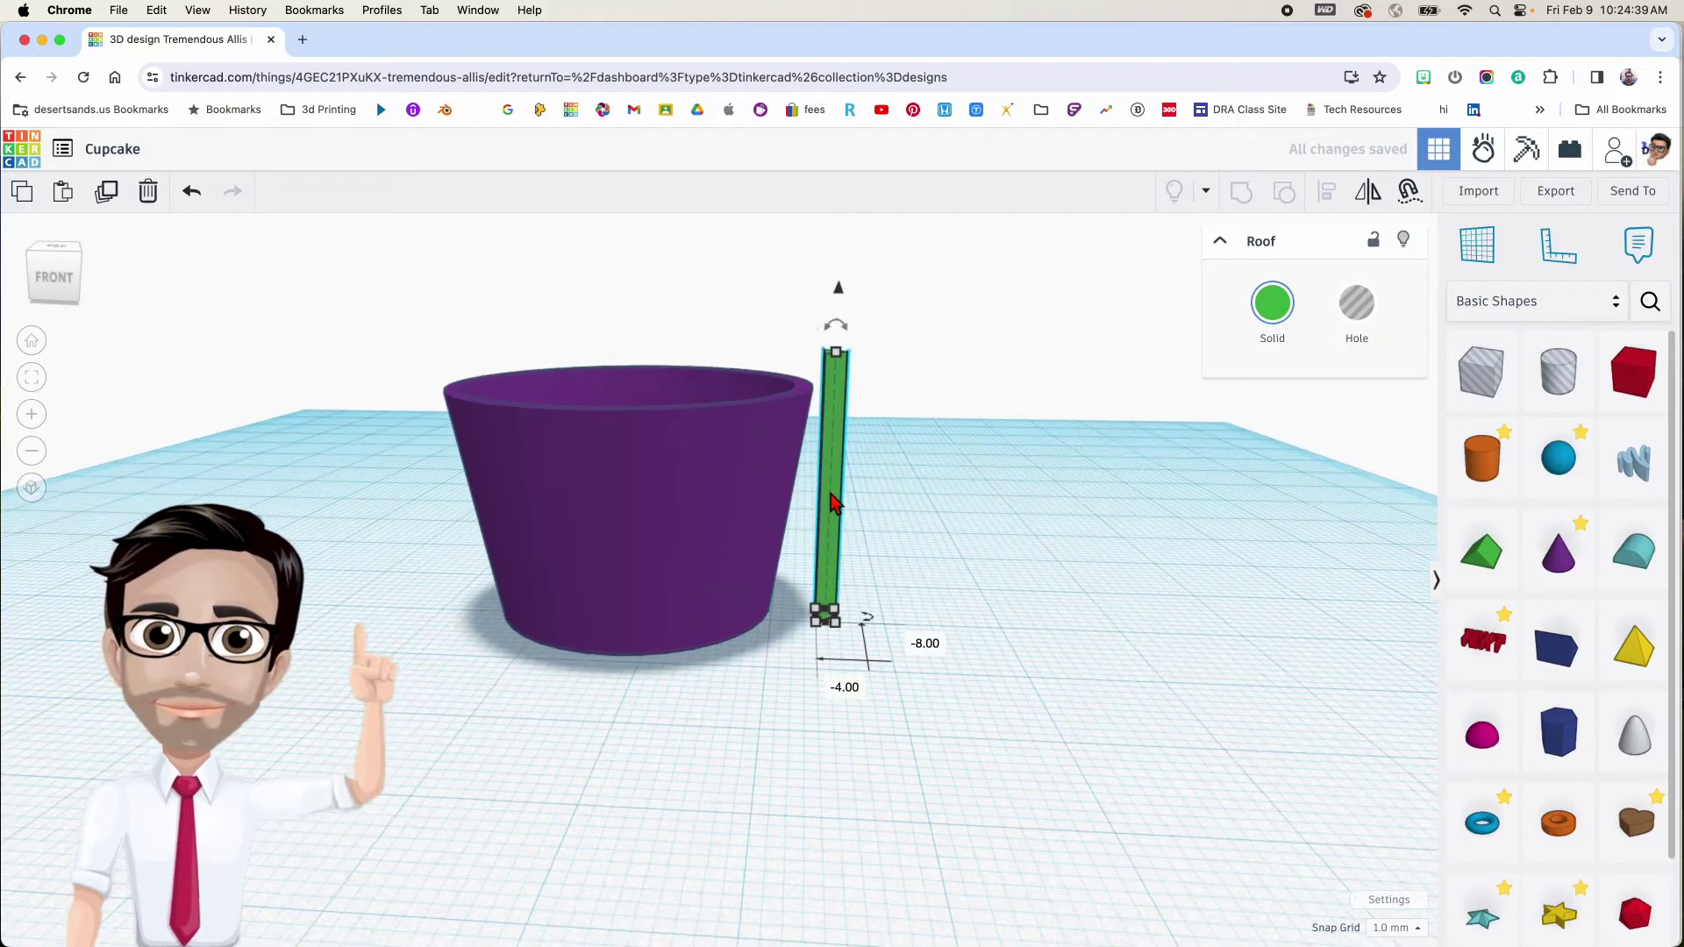
pyautogui.moveTo(830, 498); pyautogui.dragTo(837, 519, button='middle')
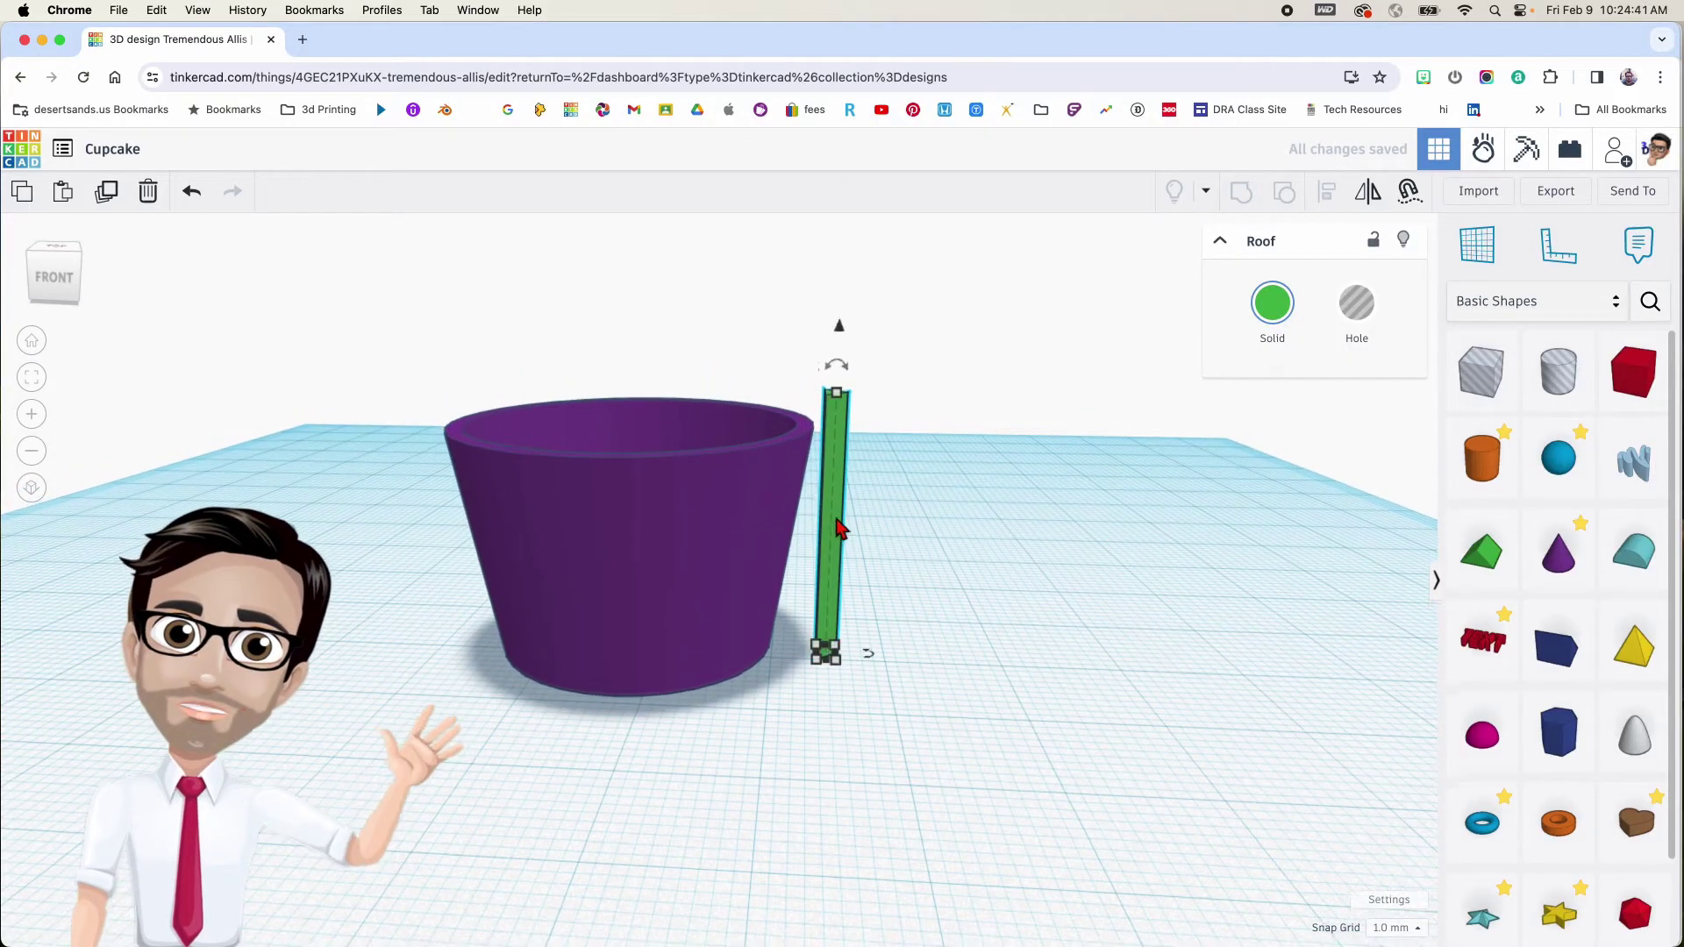
pyautogui.moveTo(847, 372)
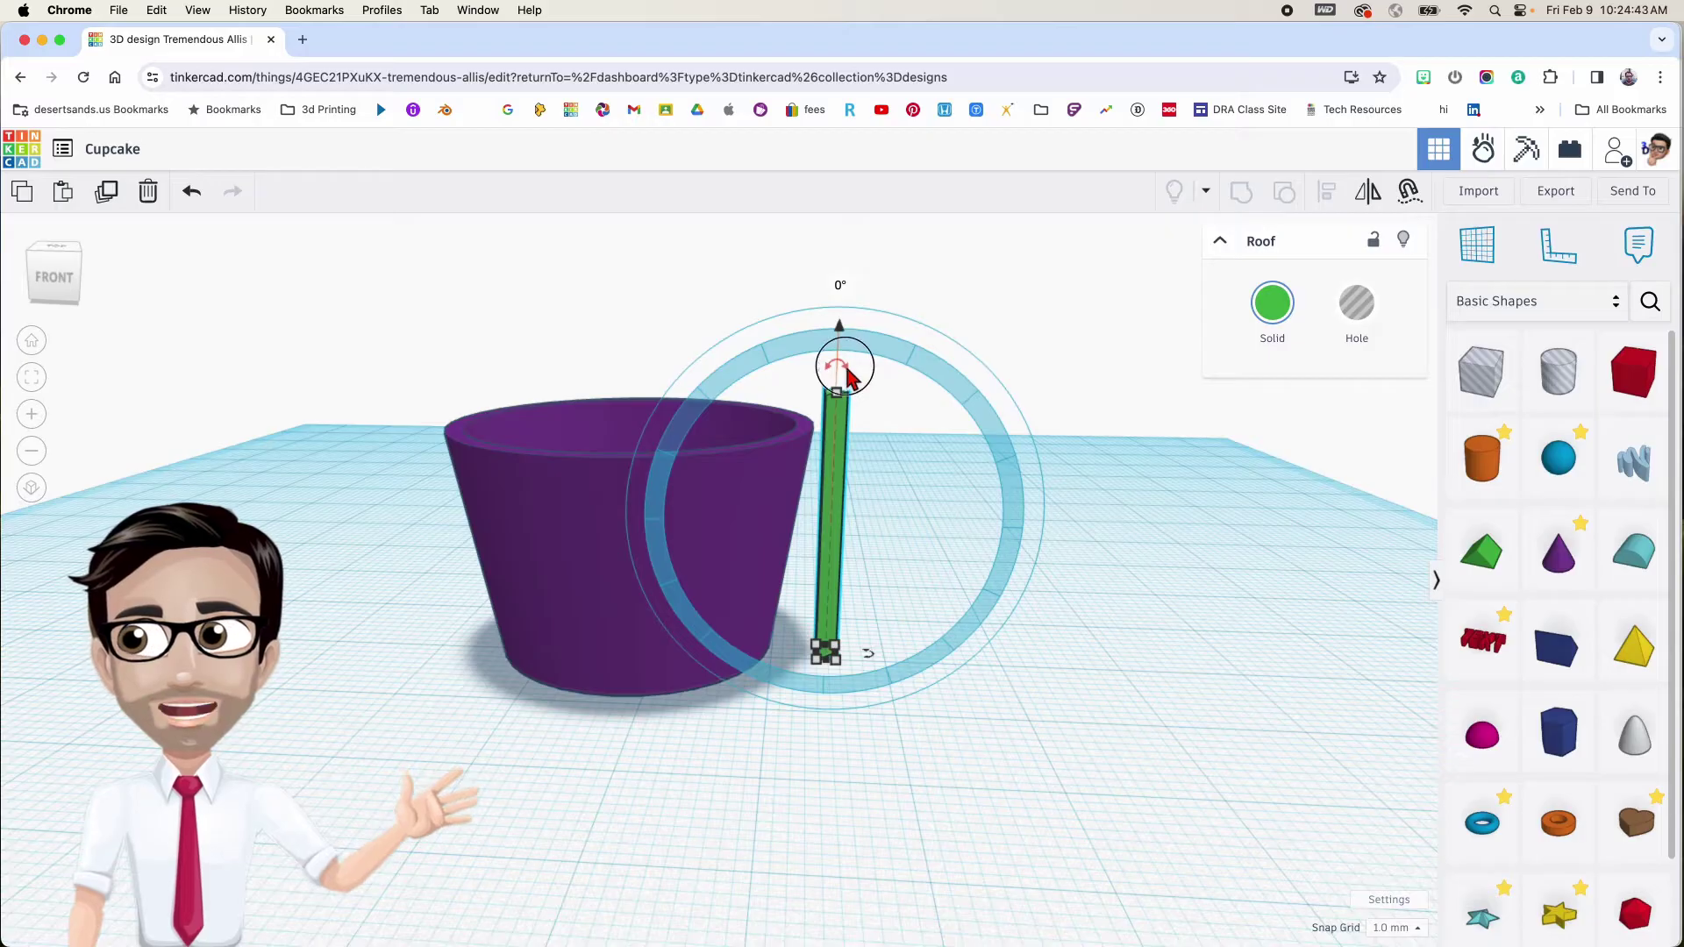
pyautogui.moveTo(846, 372); pyautogui.dragTo(837, 307)
pyautogui.press('super+z')
# Tilt the ridge outward by 9.5° so that it follows the slope of the cup's wall
pyautogui.moveTo(849, 384)
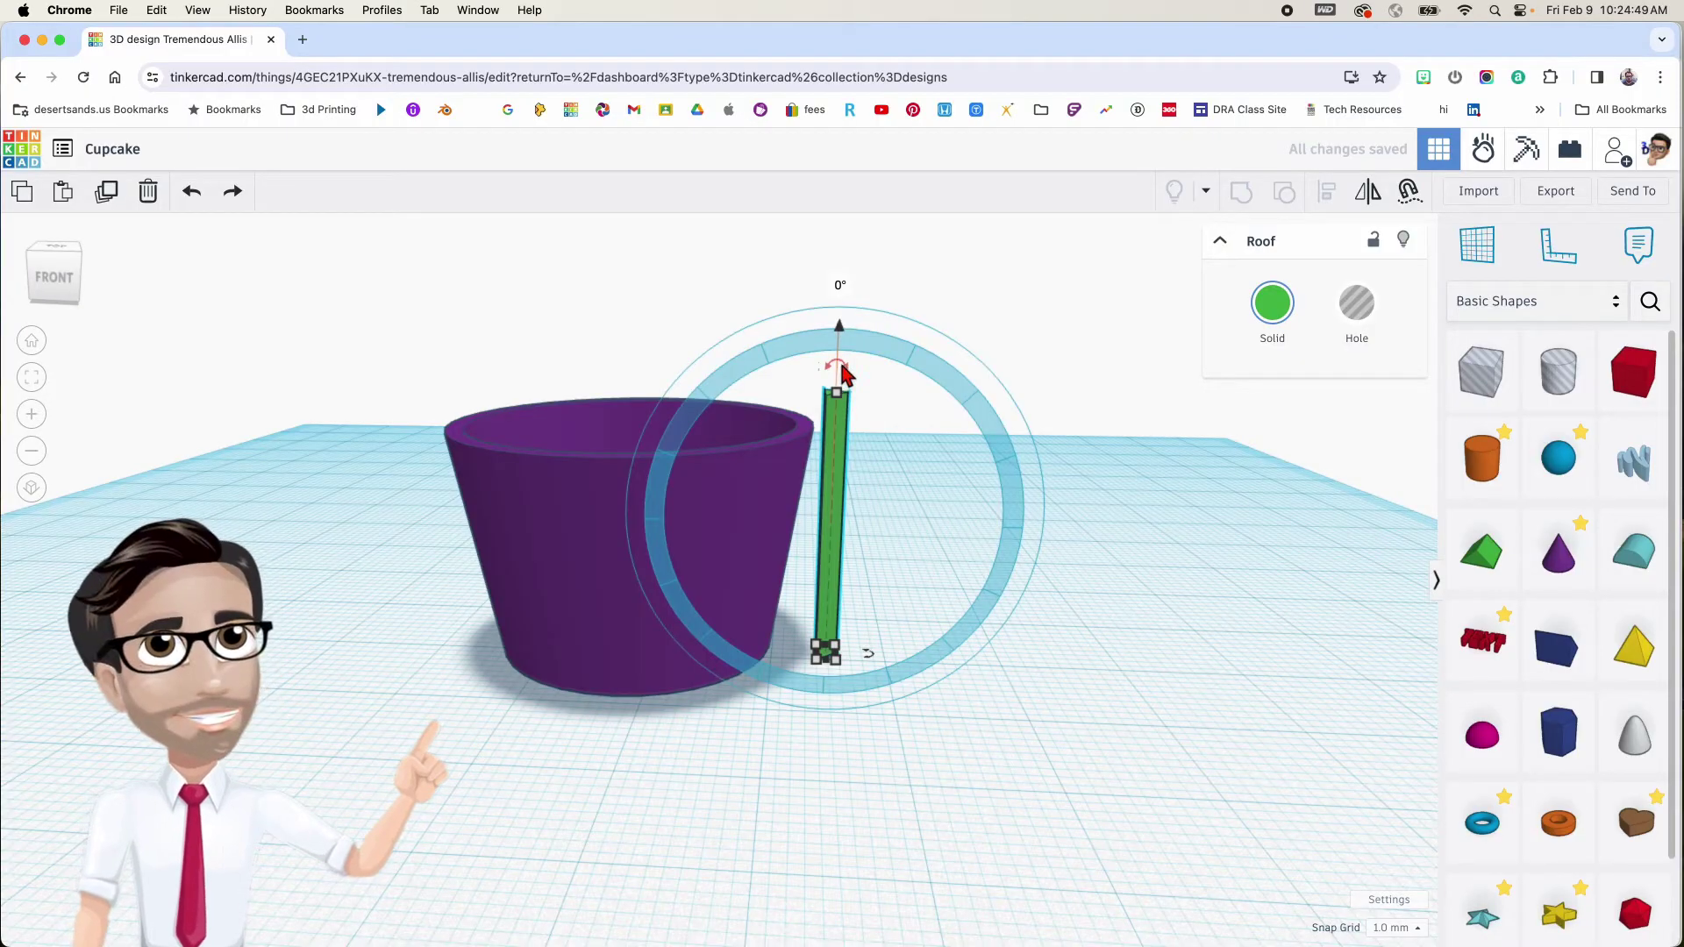
pyautogui.click(842, 373)
pyautogui.click(841, 286)
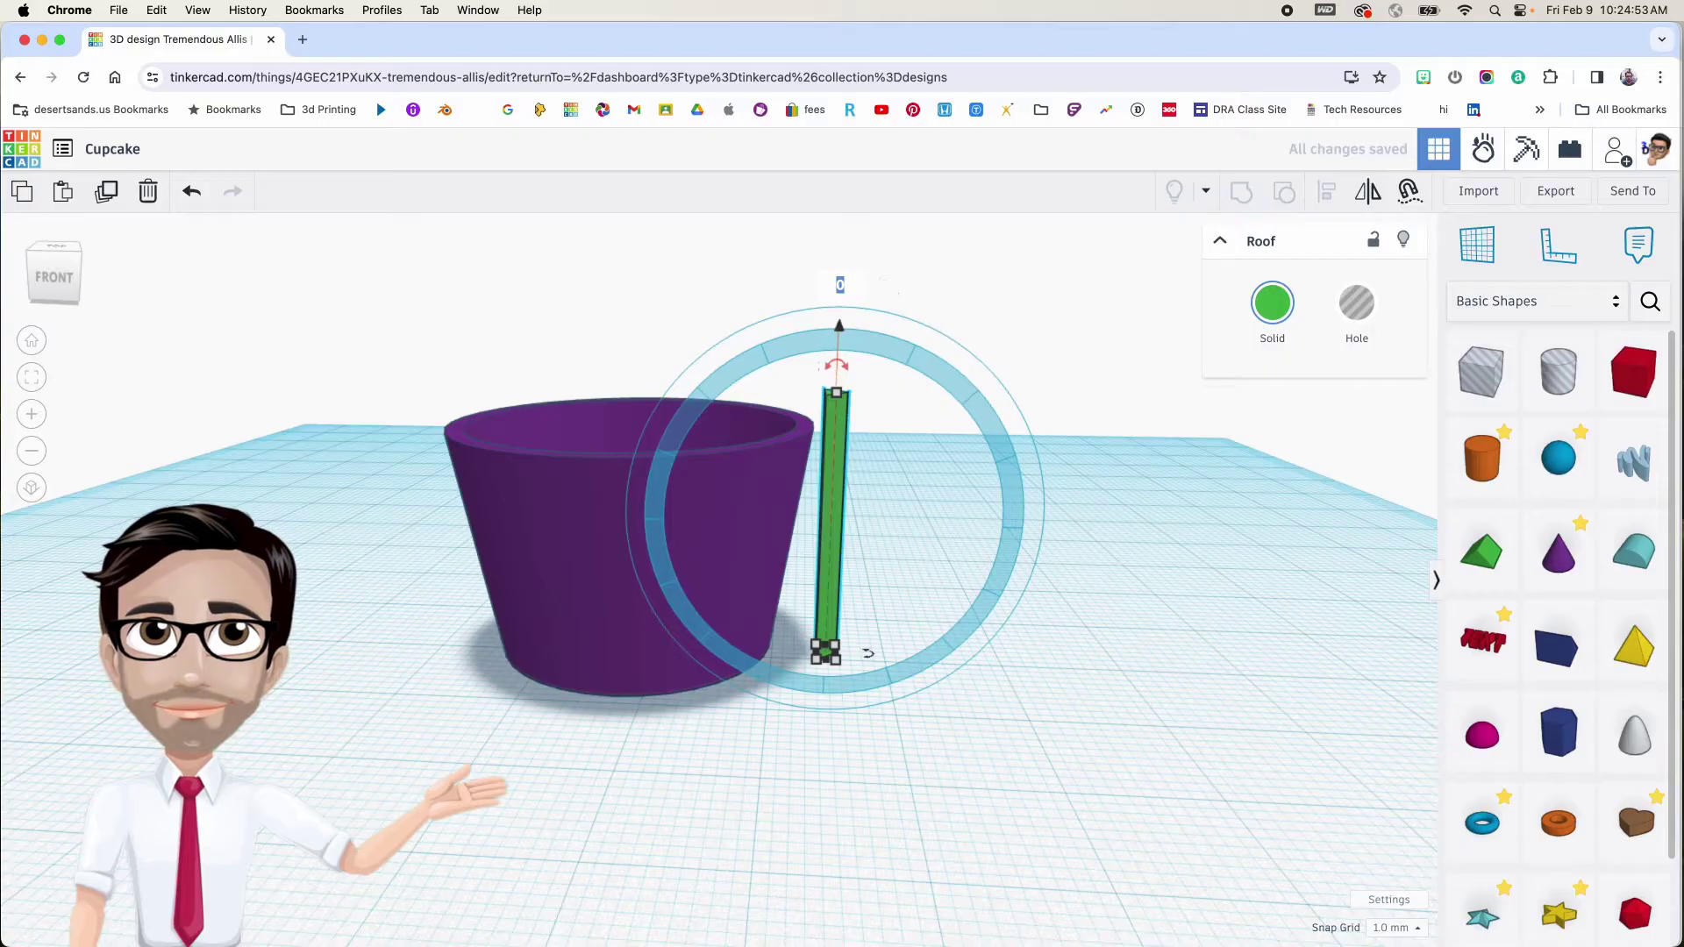
pyautogui.write('9.5')
pyautogui.press('Return')
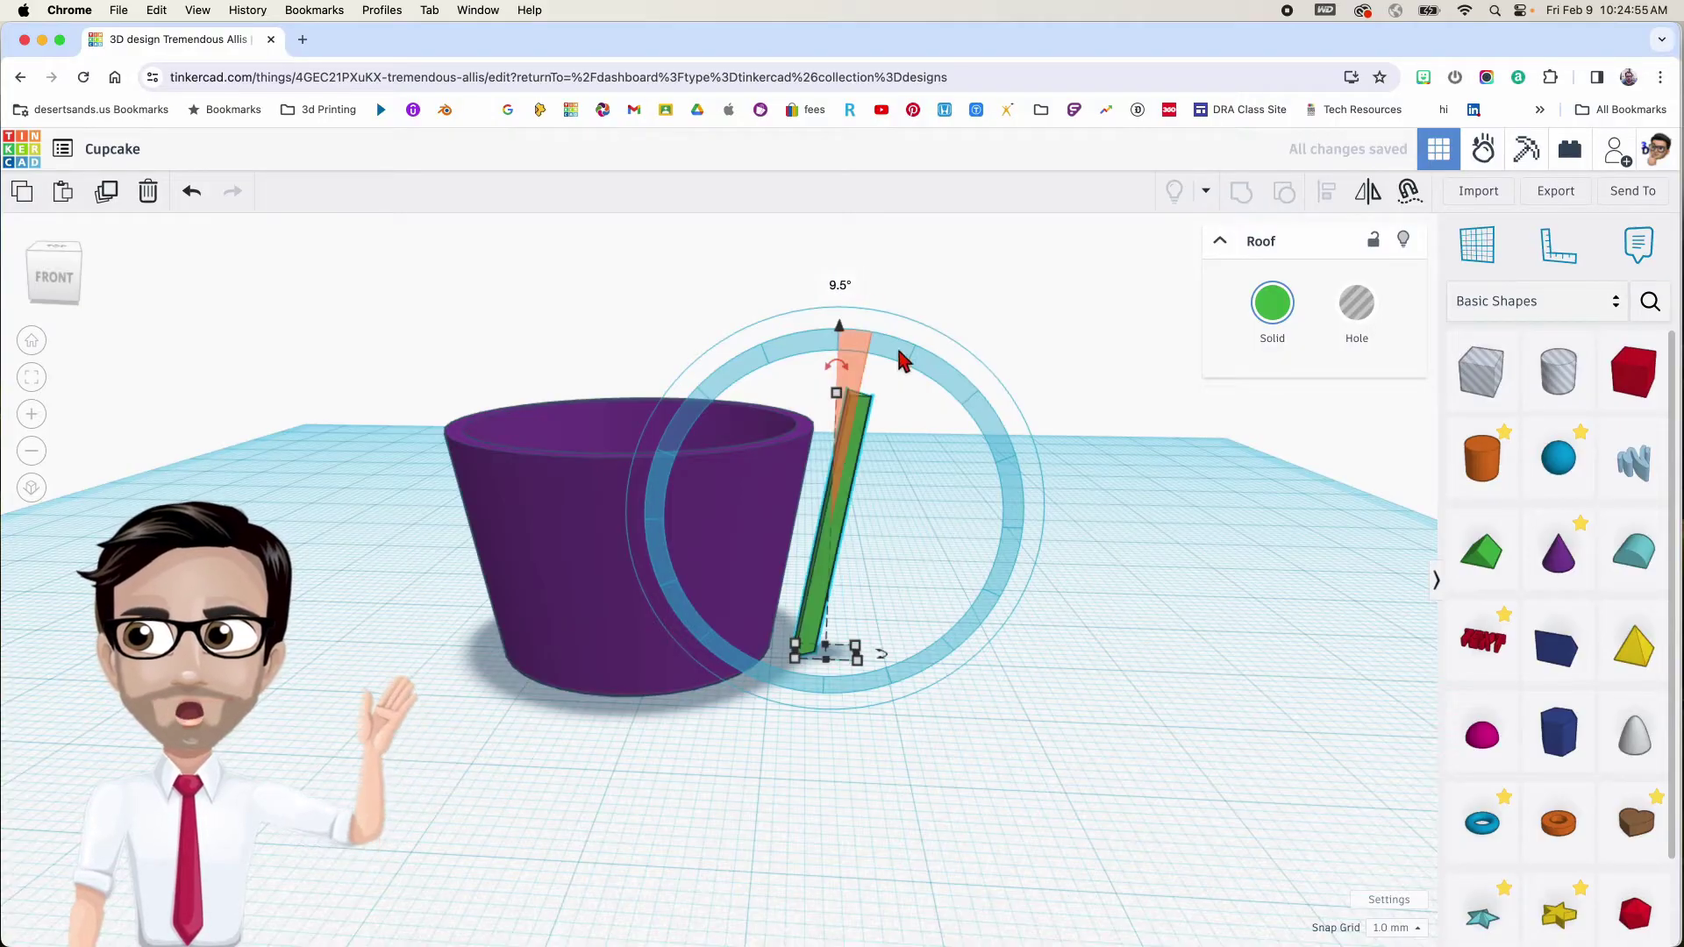
pyautogui.scroll(3, 816, 463)
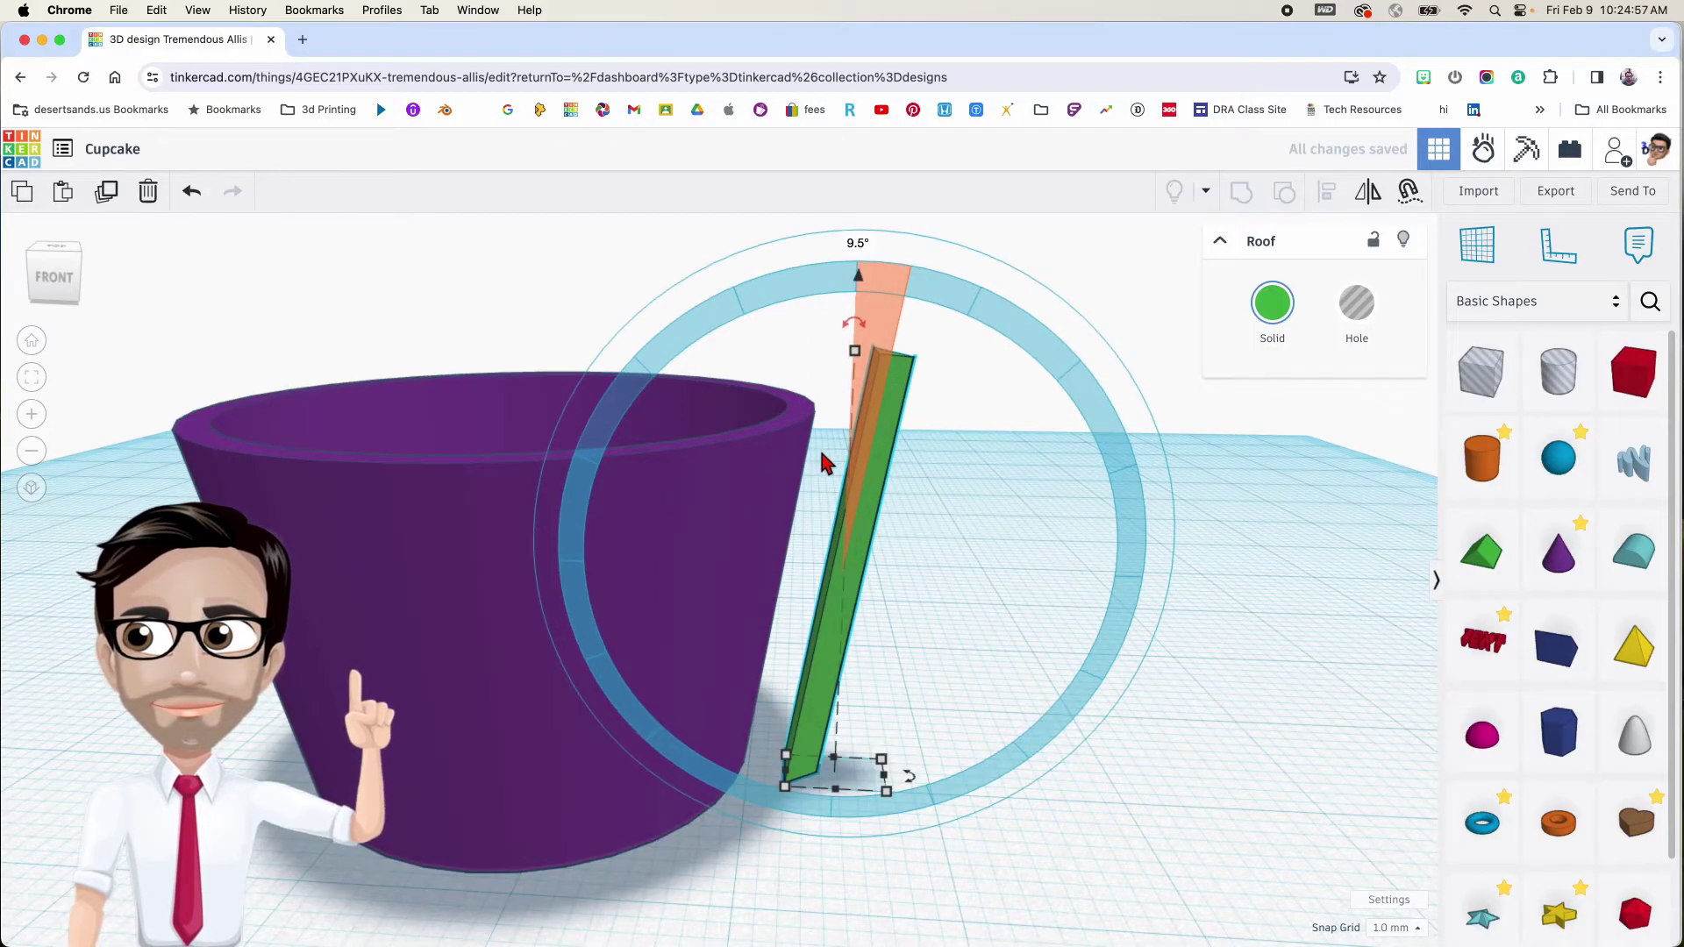
# Select the cup and the ridge together and align their centres along the front-to-back direction
pyautogui.moveTo(802, 478); pyautogui.dragTo(1146, 529, button='right')
pyautogui.scroll(-5, 1140, 523)
pyautogui.moveTo(1177, 515); pyautogui.dragTo(629, 439, button='middle')
pyautogui.moveTo(768, 472); pyautogui.dragTo(875, 454, button='right')
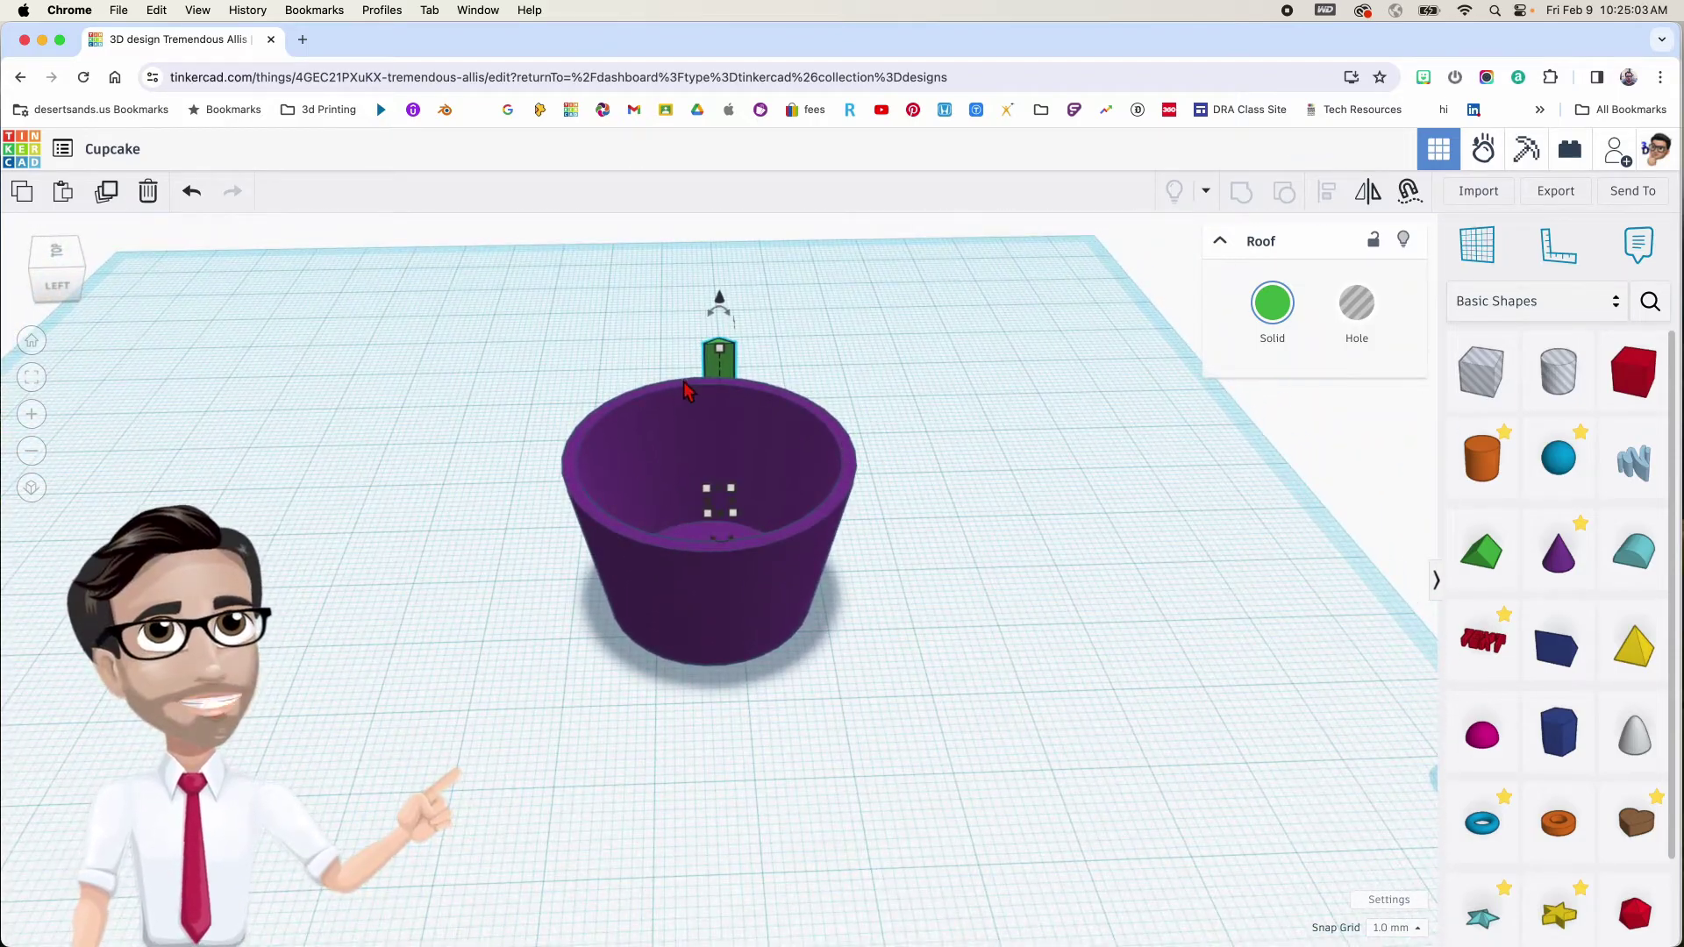
pyautogui.moveTo(539, 373); pyautogui.dragTo(939, 653)
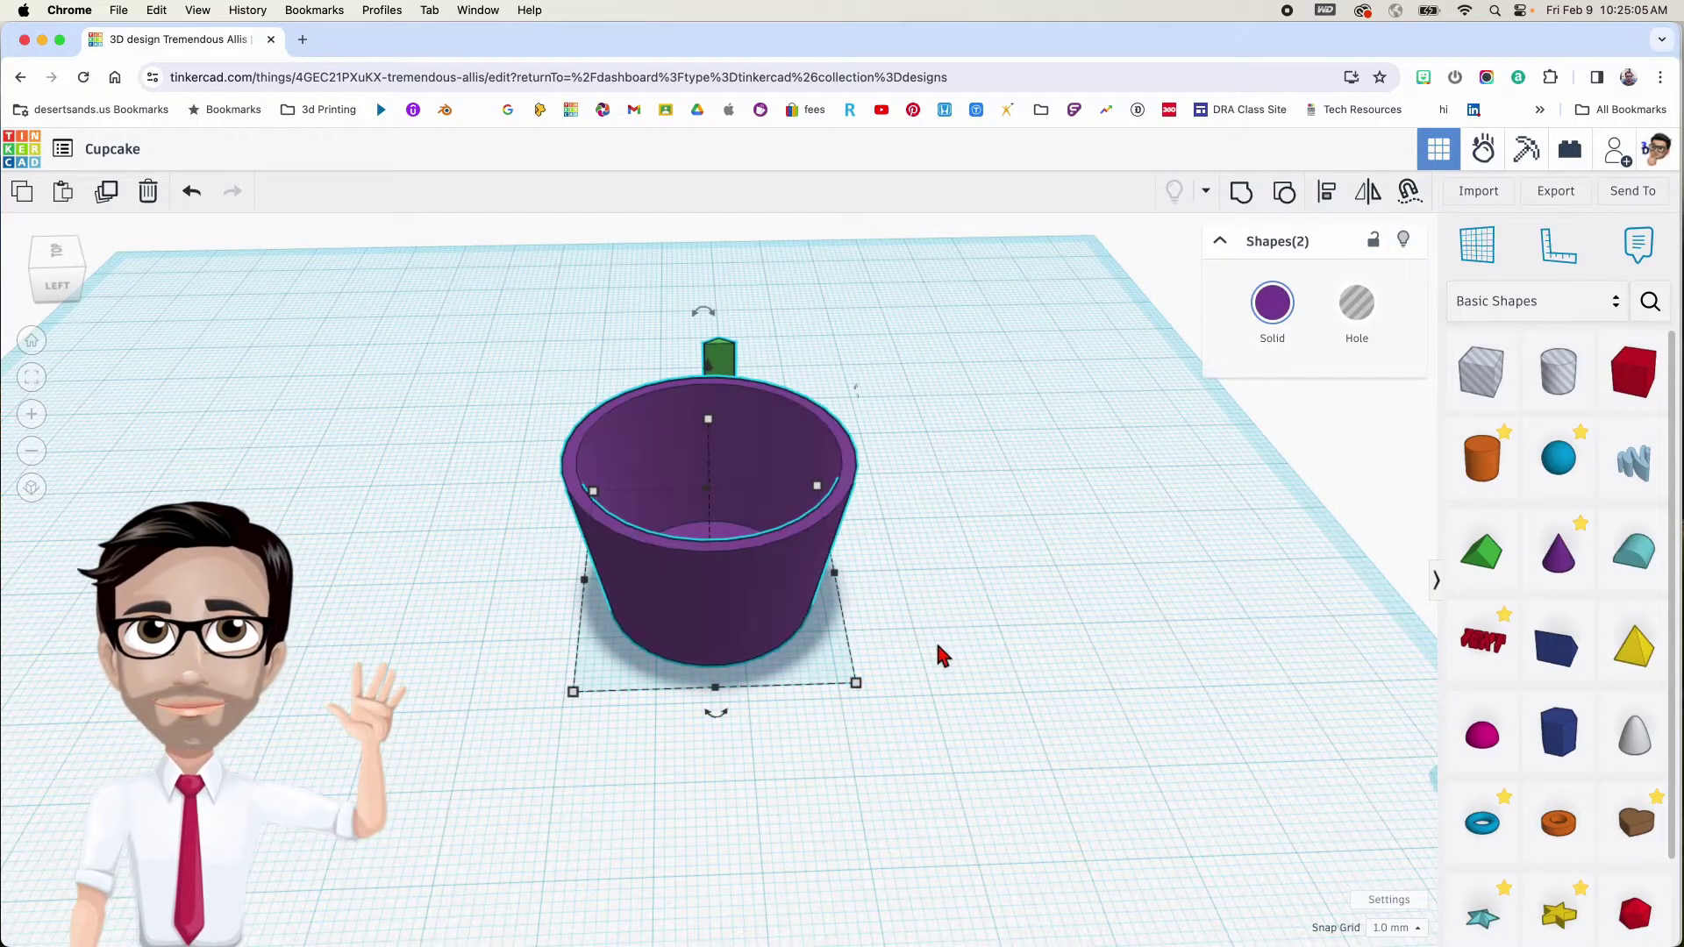
pyautogui.press('l')
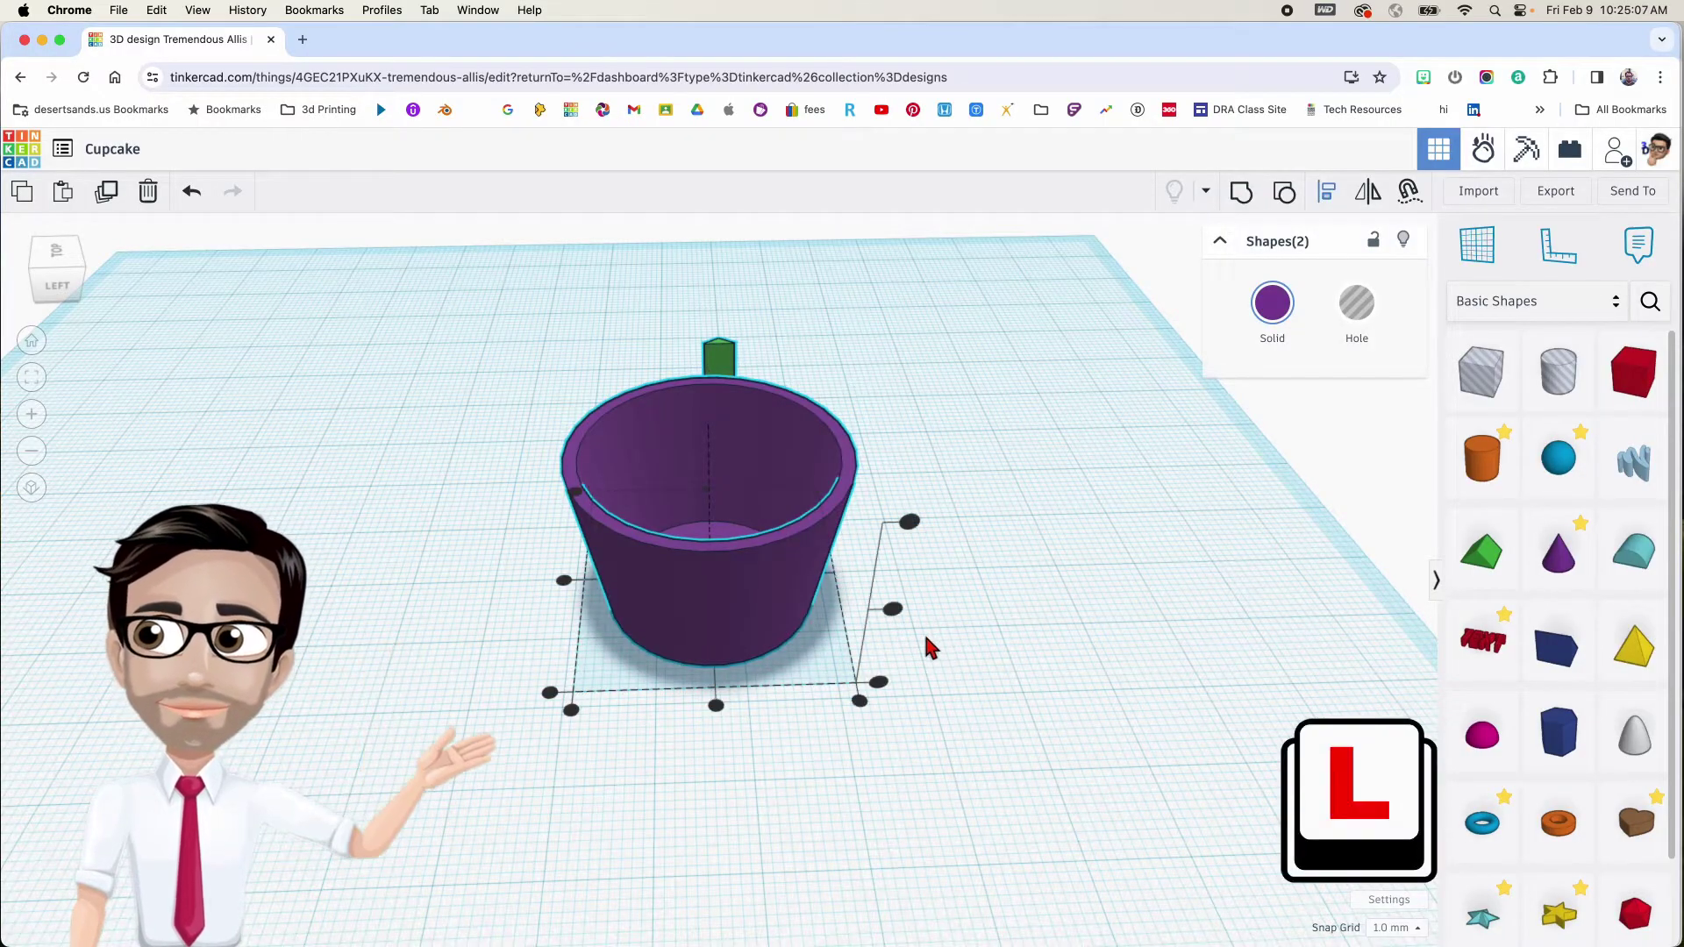
pyautogui.click(717, 706)
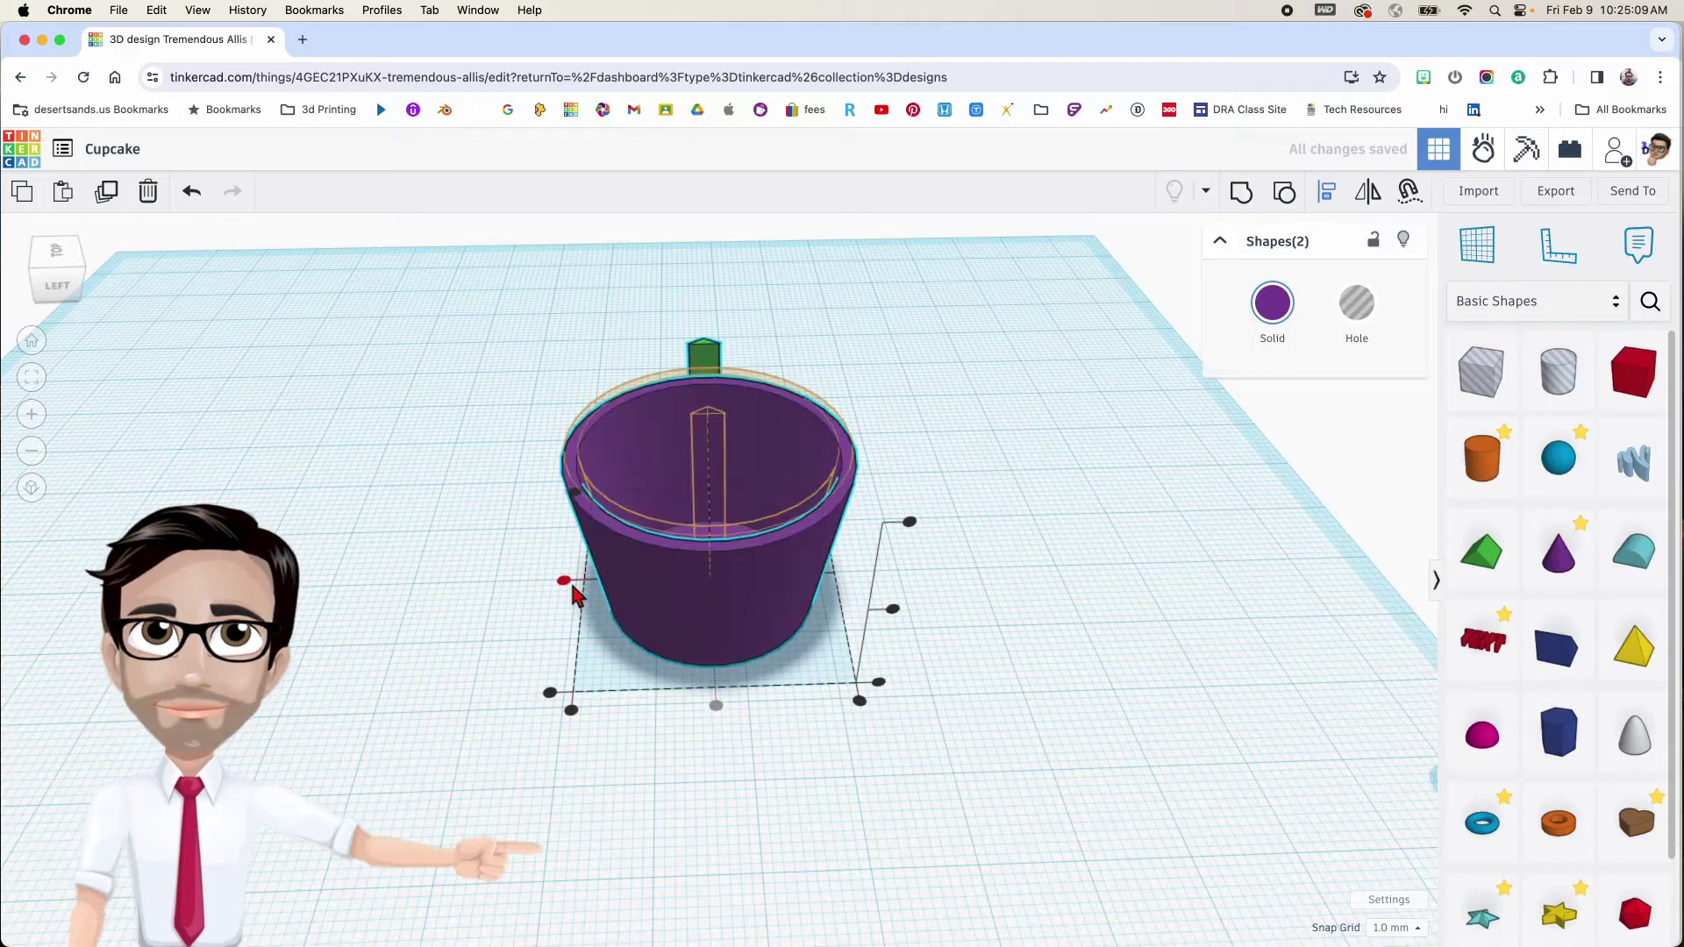
# Deselect the shapes and set the snap grid to 0.1 mm
pyautogui.moveTo(977, 617); pyautogui.dragTo(763, 594, button='right')
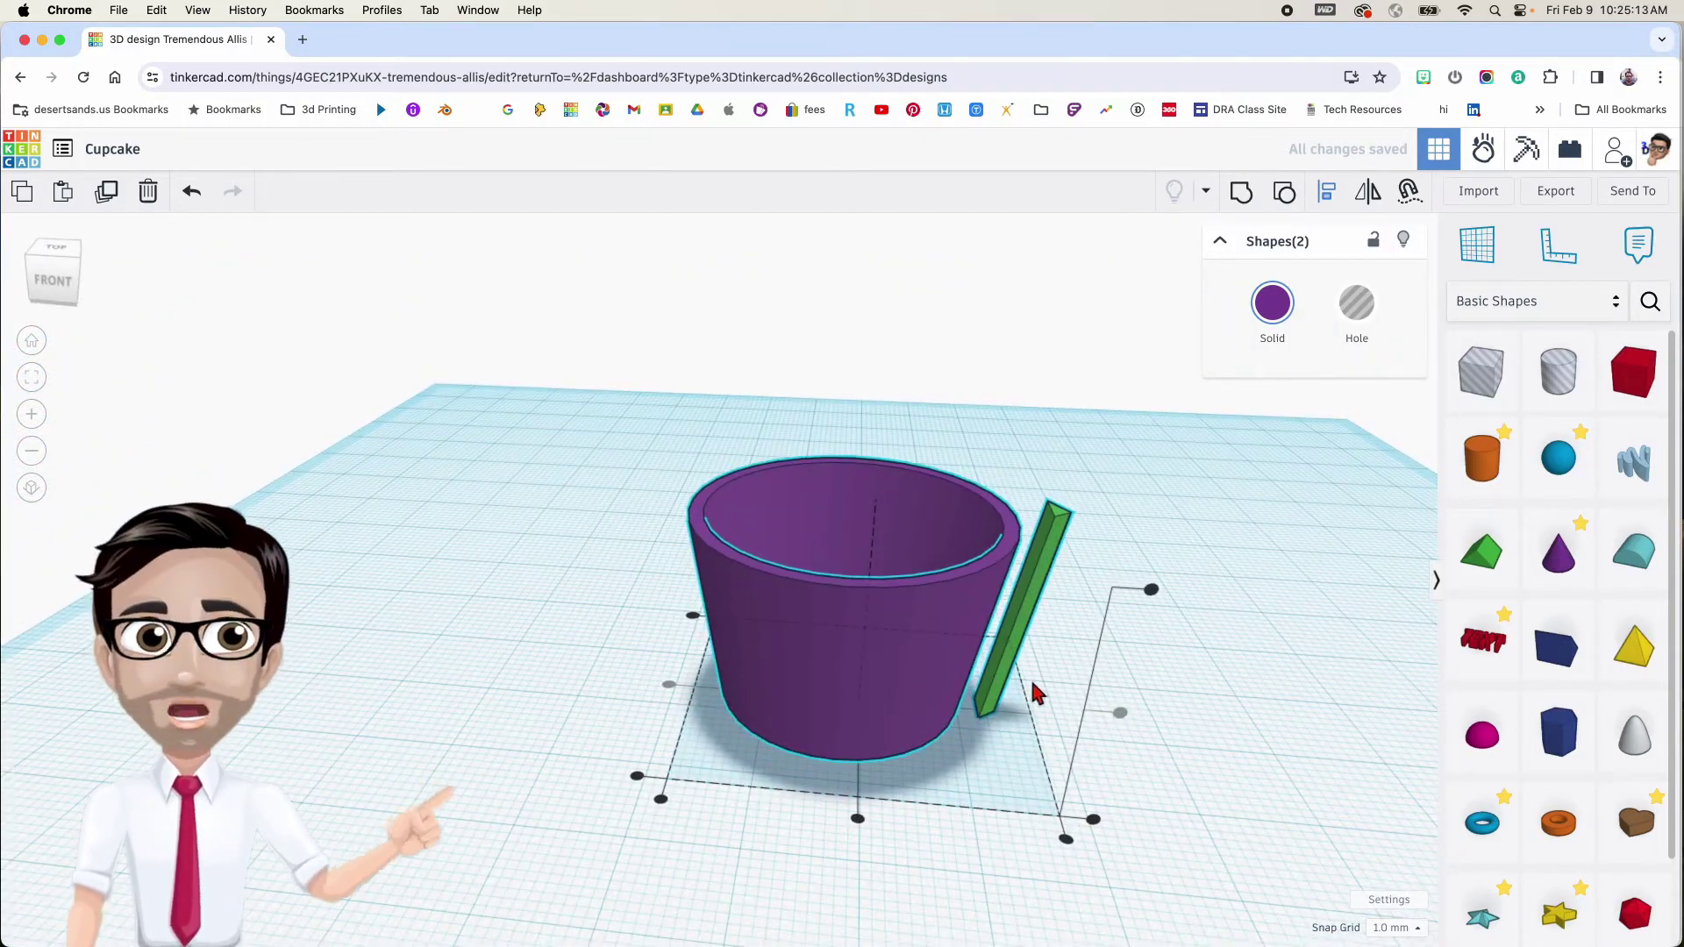
pyautogui.moveTo(1044, 725); pyautogui.dragTo(1129, 678, button='right')
pyautogui.scroll(3, 1070, 657)
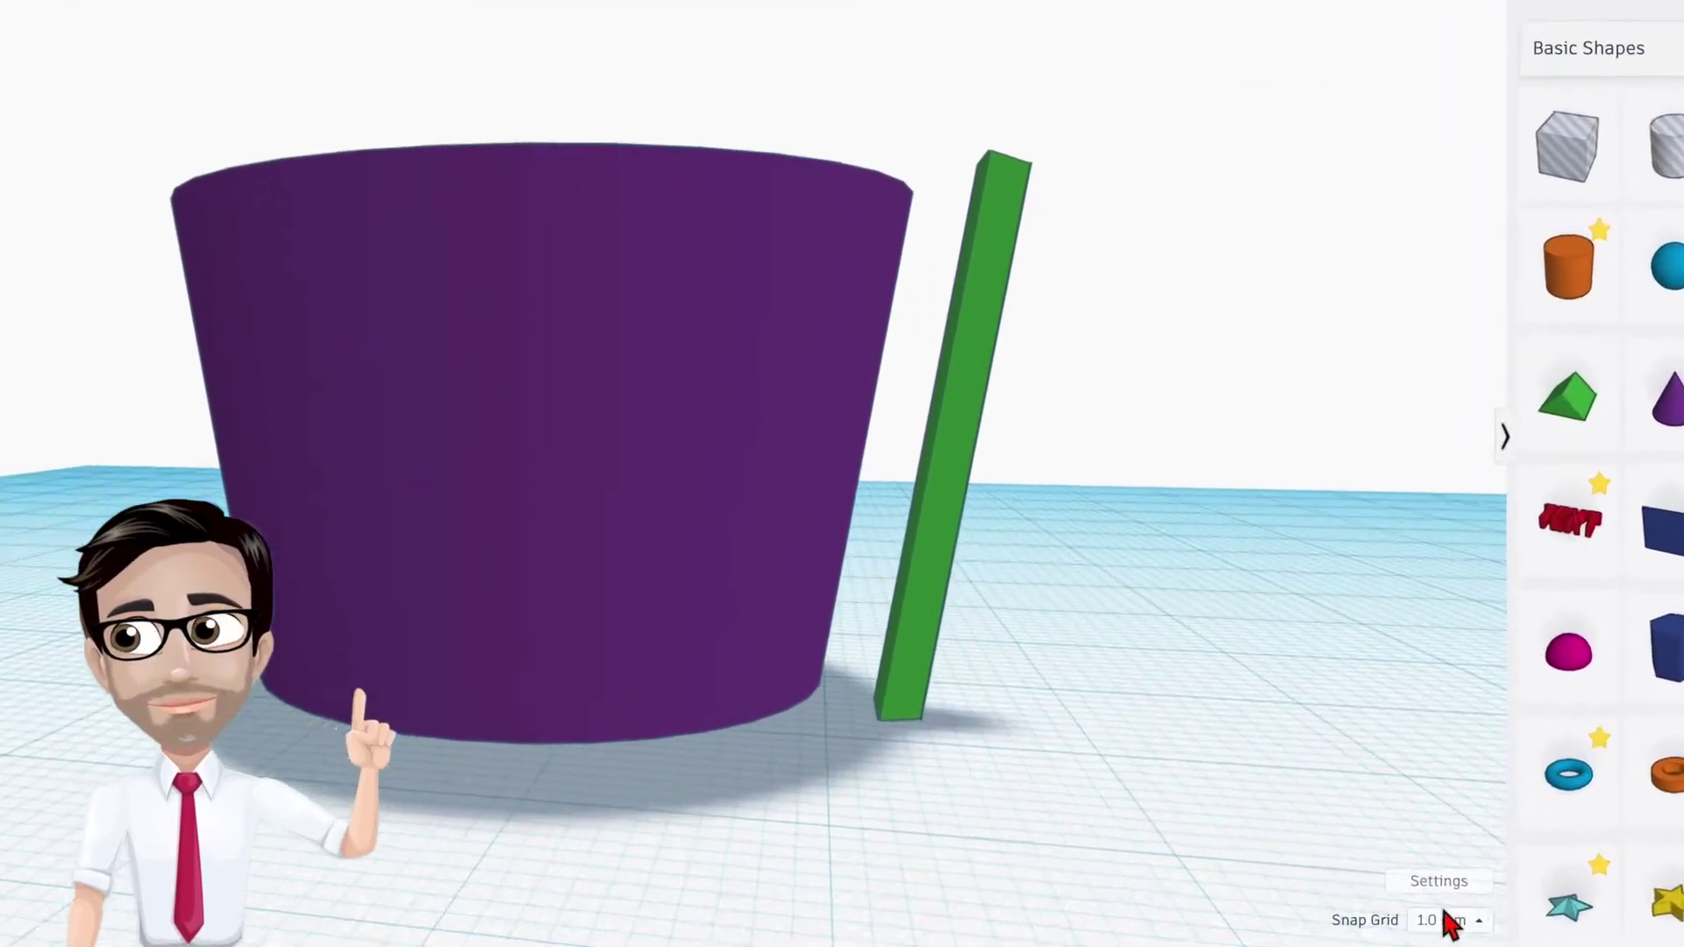
pyautogui.click(1447, 921)
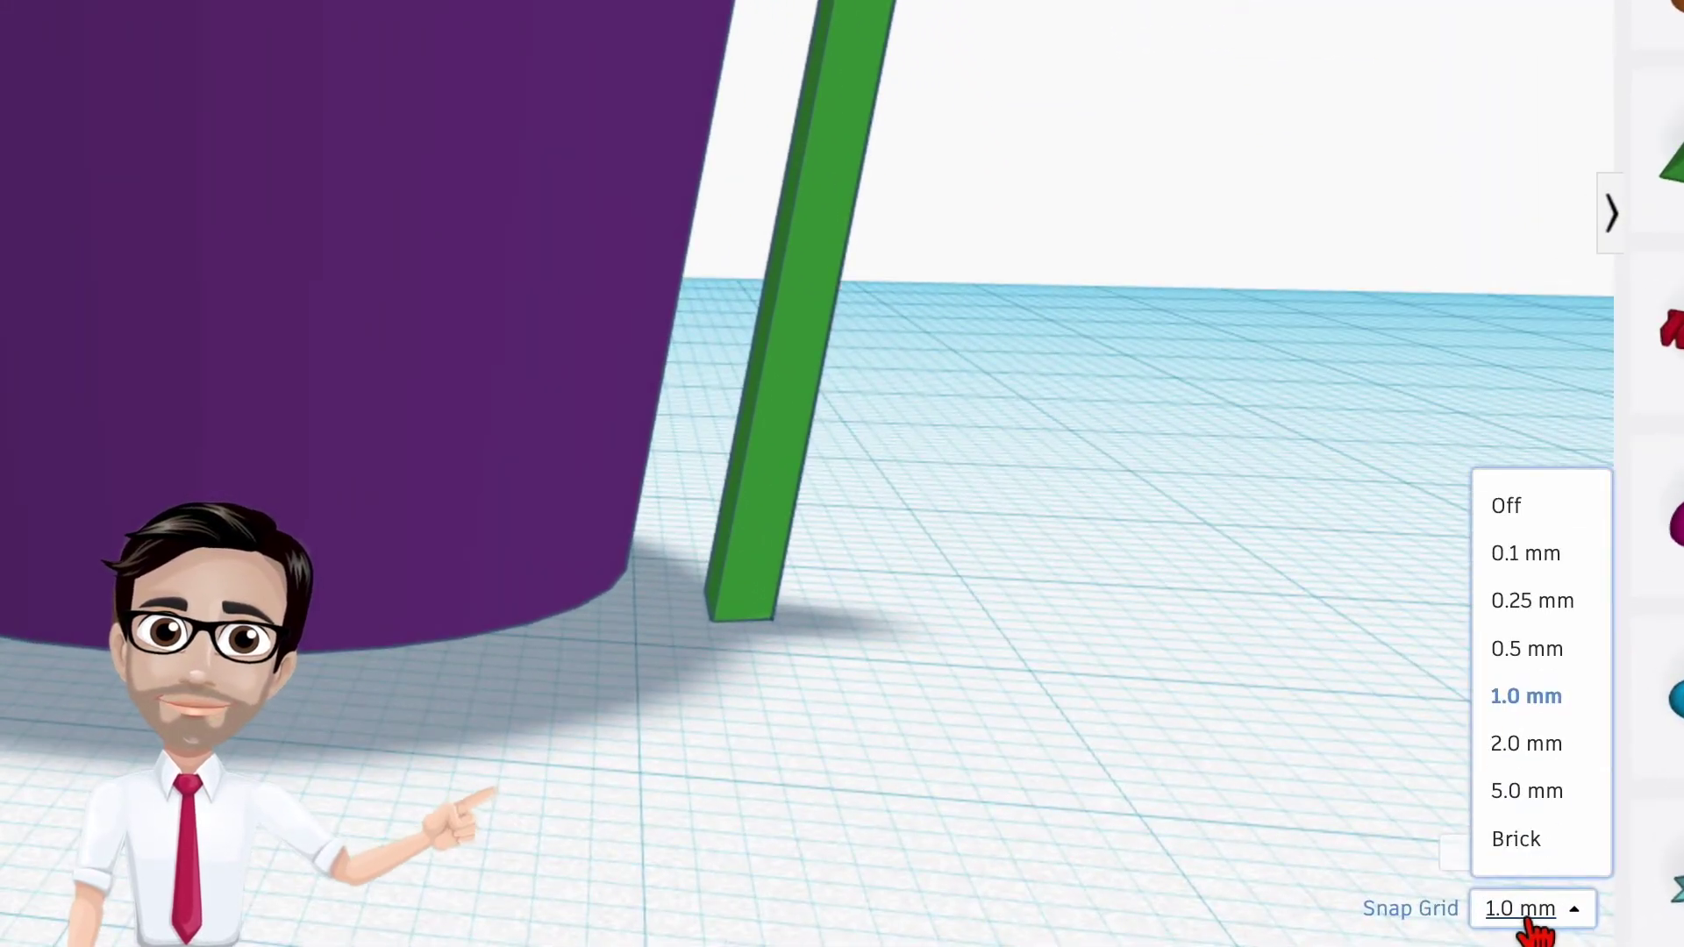
pyautogui.click(1546, 551)
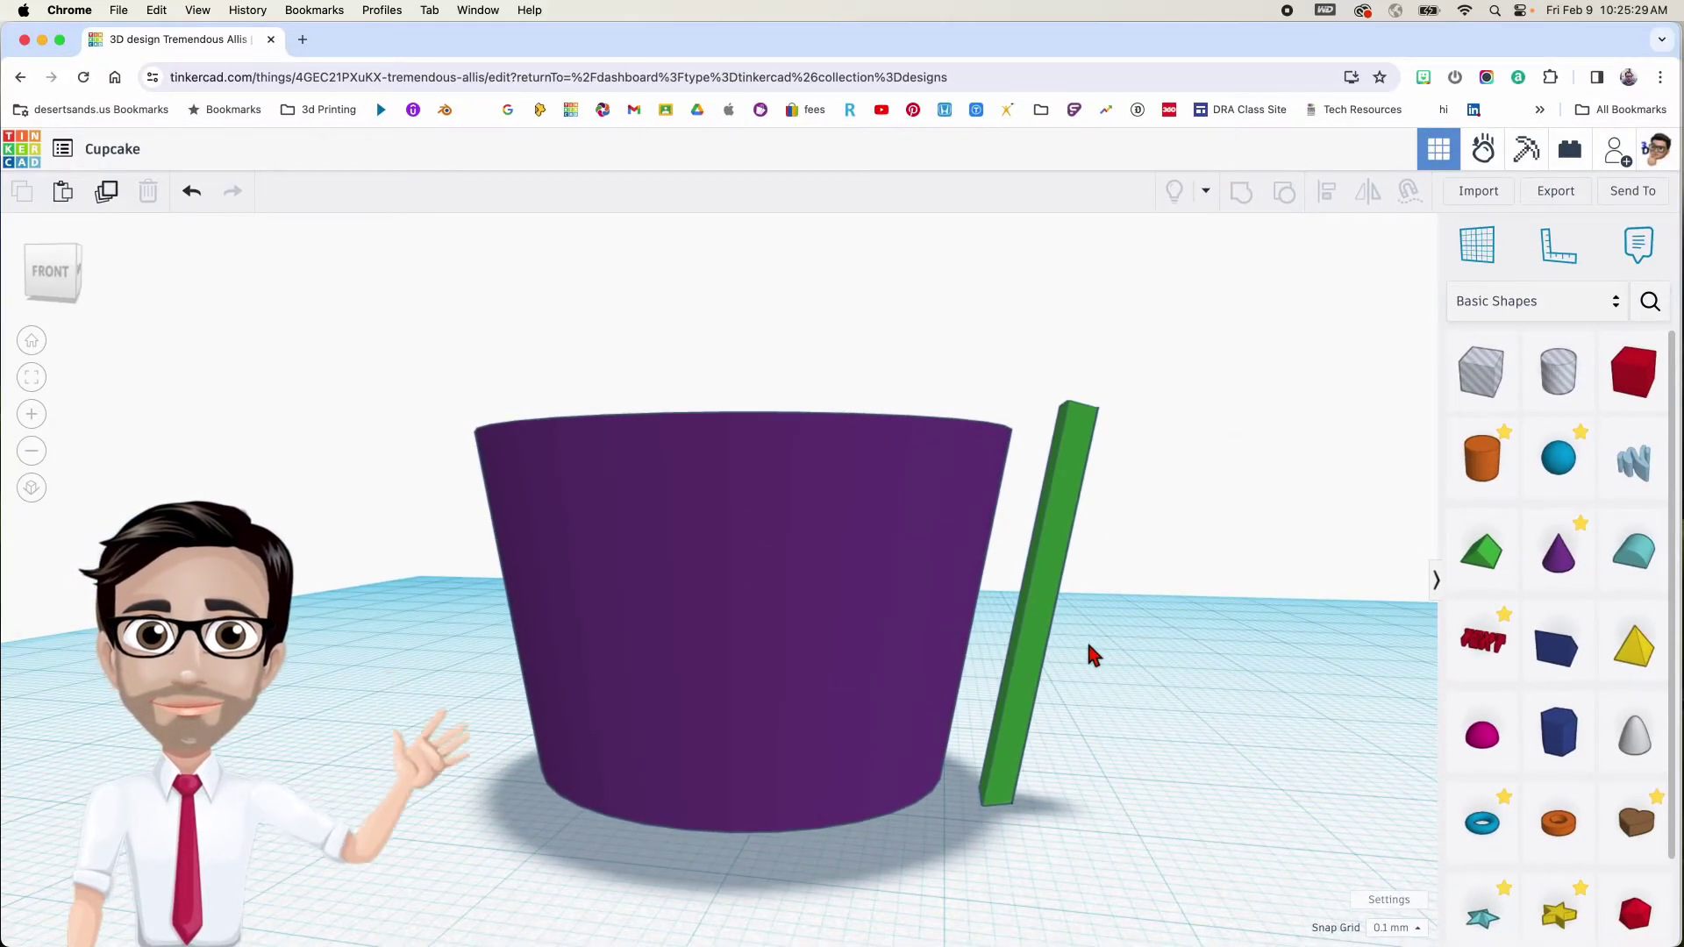
# Nudge the tilted ridge toward the cup in 0.1 mm increments until its pointed edge sinks slightly into the outer wall
pyautogui.click(1041, 630)
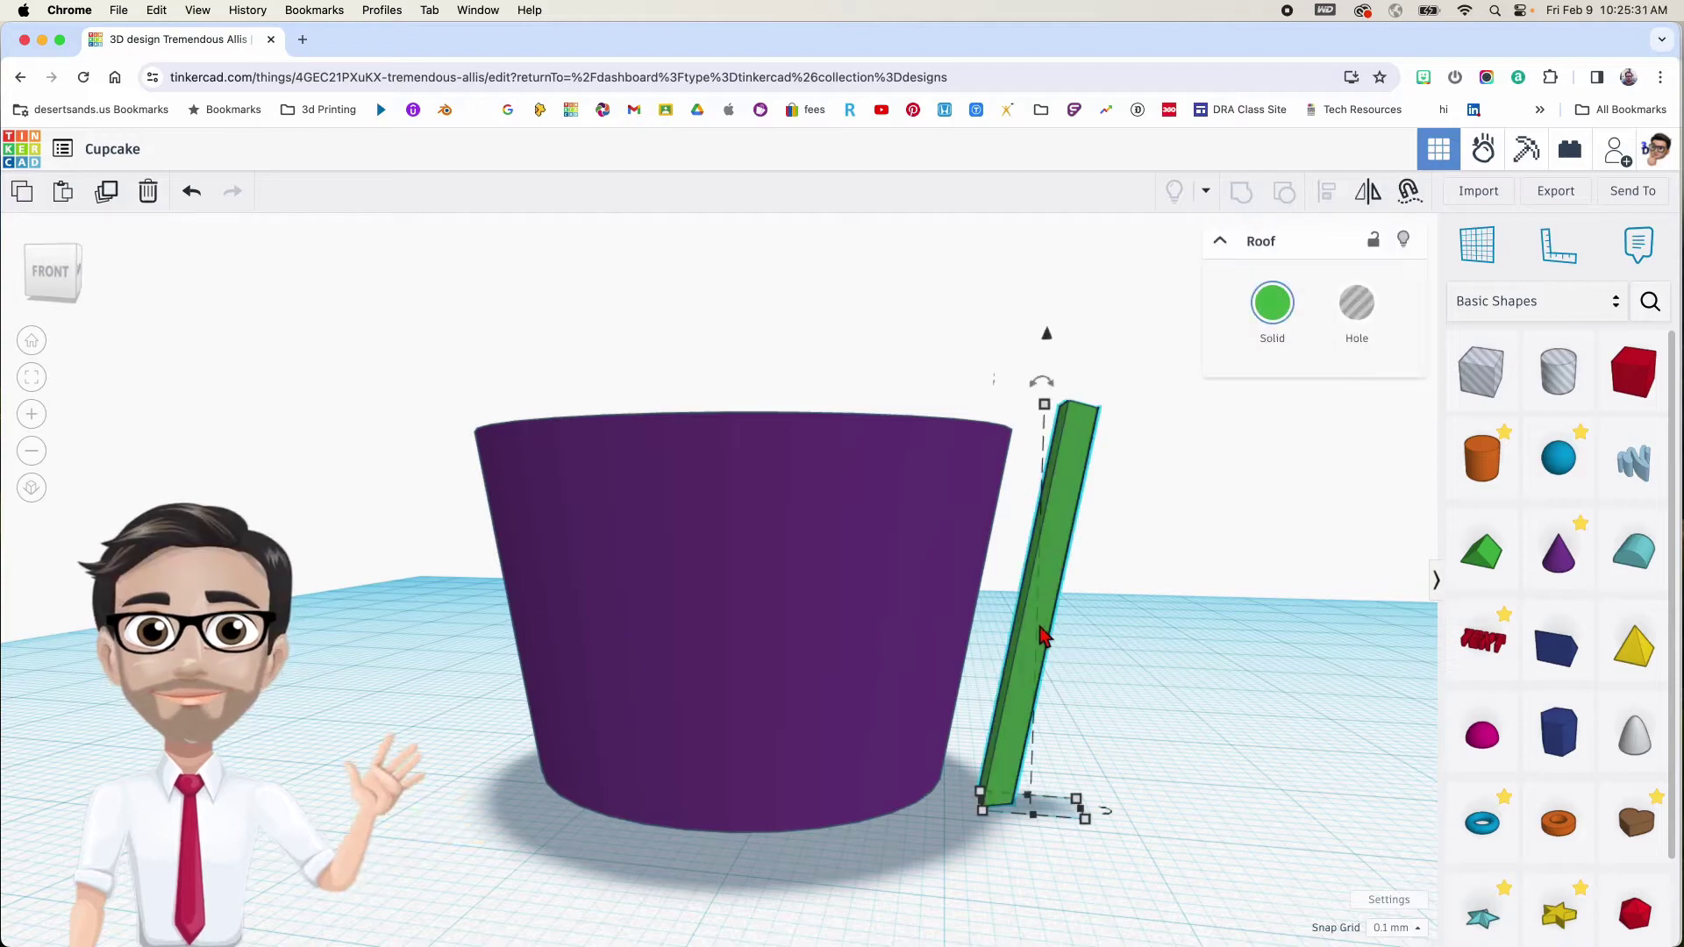
pyautogui.moveTo(1052, 592); pyautogui.dragTo(1021, 513)
pyautogui.scroll(3, 1018, 510)
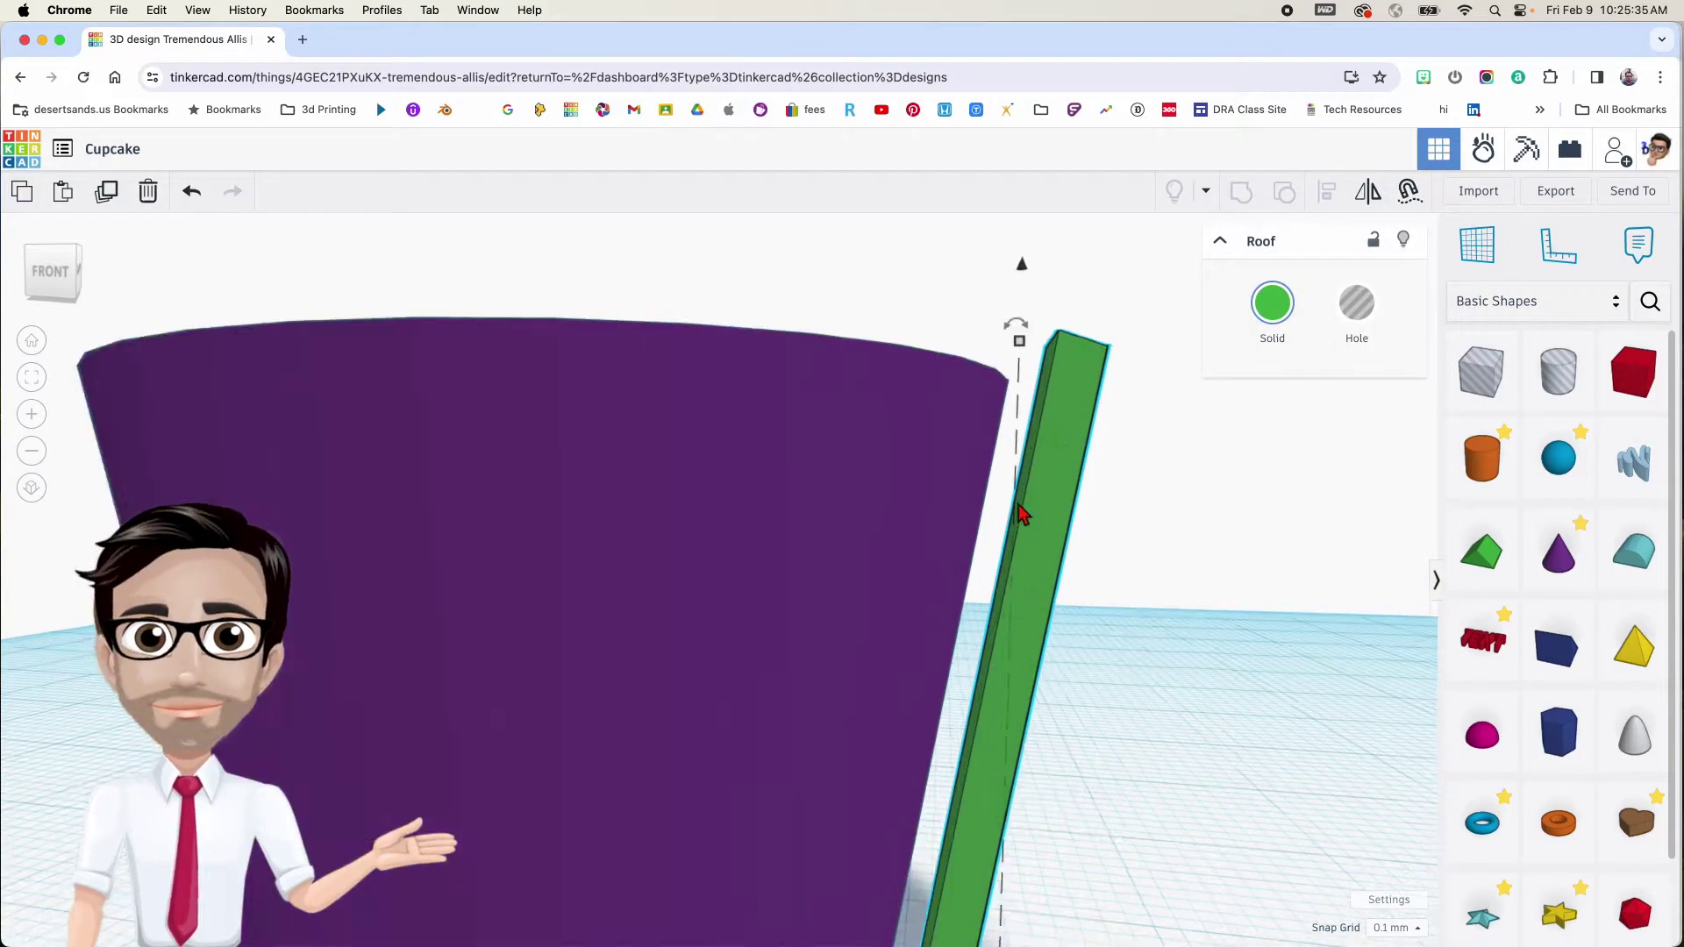
pyautogui.moveTo(1015, 515)
pyautogui.mouseDown(button='right')
pyautogui.moveTo(1000, 588)
pyautogui.moveTo(1017, 548)
pyautogui.mouseUp(button='right')
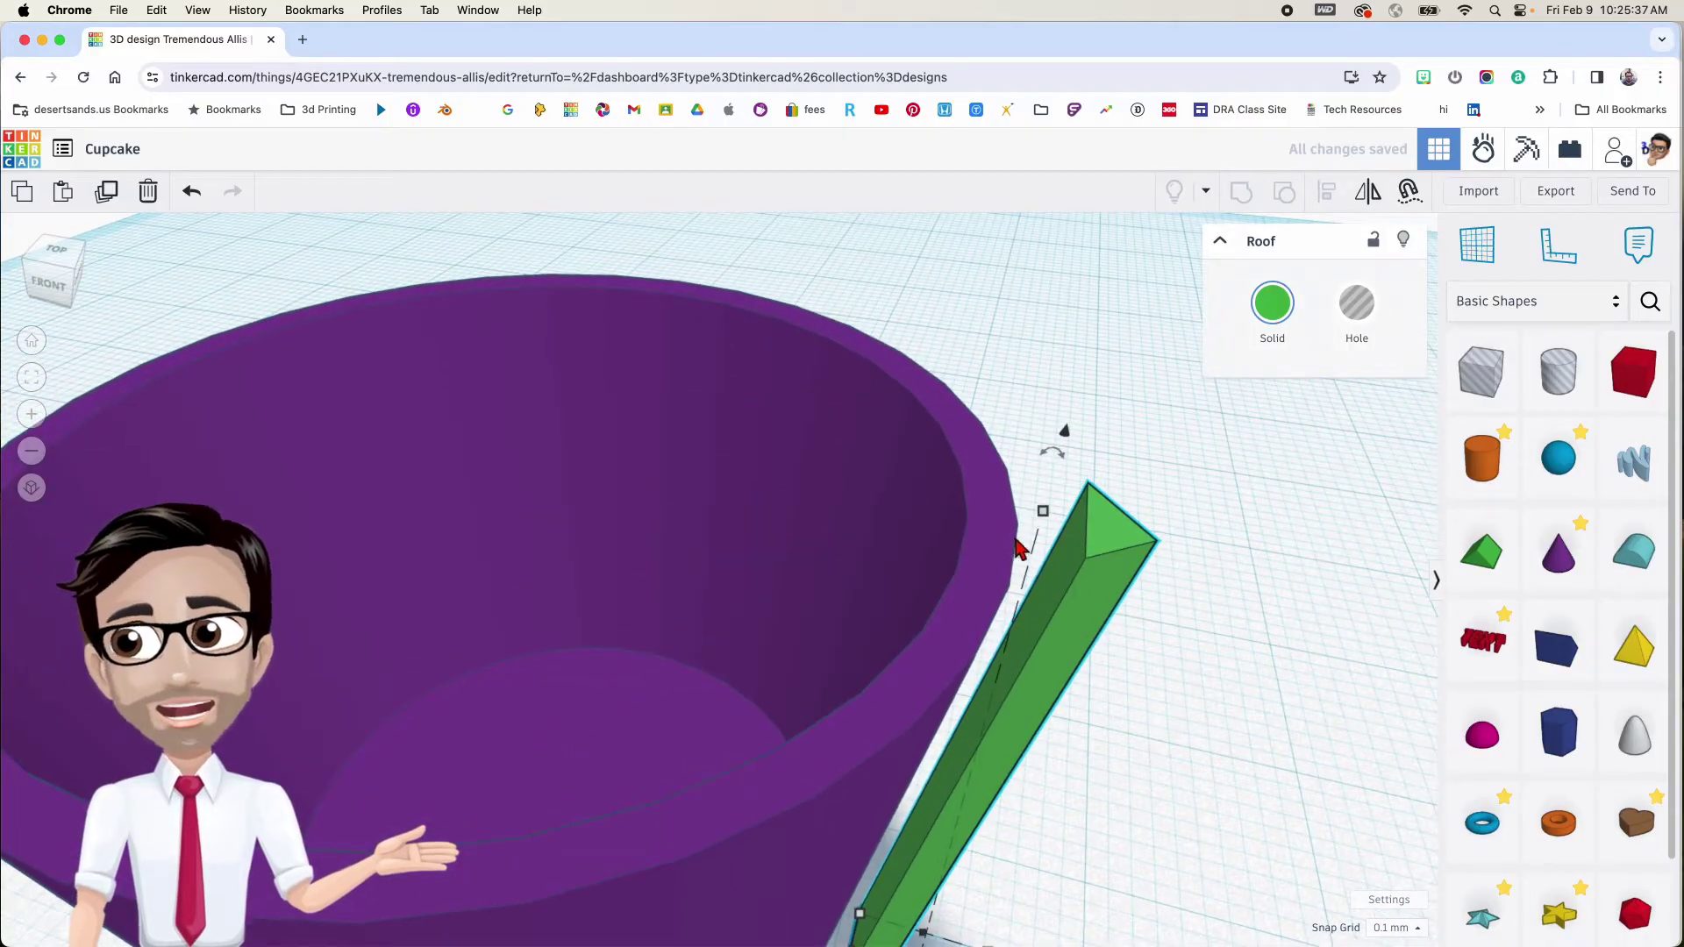
pyautogui.press('Left')
pyautogui.press('Left')
pyautogui.press('Left')
pyautogui.press('Left')
pyautogui.press('Left')
pyautogui.press('Left')
pyautogui.press('Left')
pyautogui.press('Left')
pyautogui.press('Left')
pyautogui.press('Left')
pyautogui.press('Left')
pyautogui.press('Left')
pyautogui.press('Left')
pyautogui.press('Left')
pyautogui.press('Left')
pyautogui.press('Left')
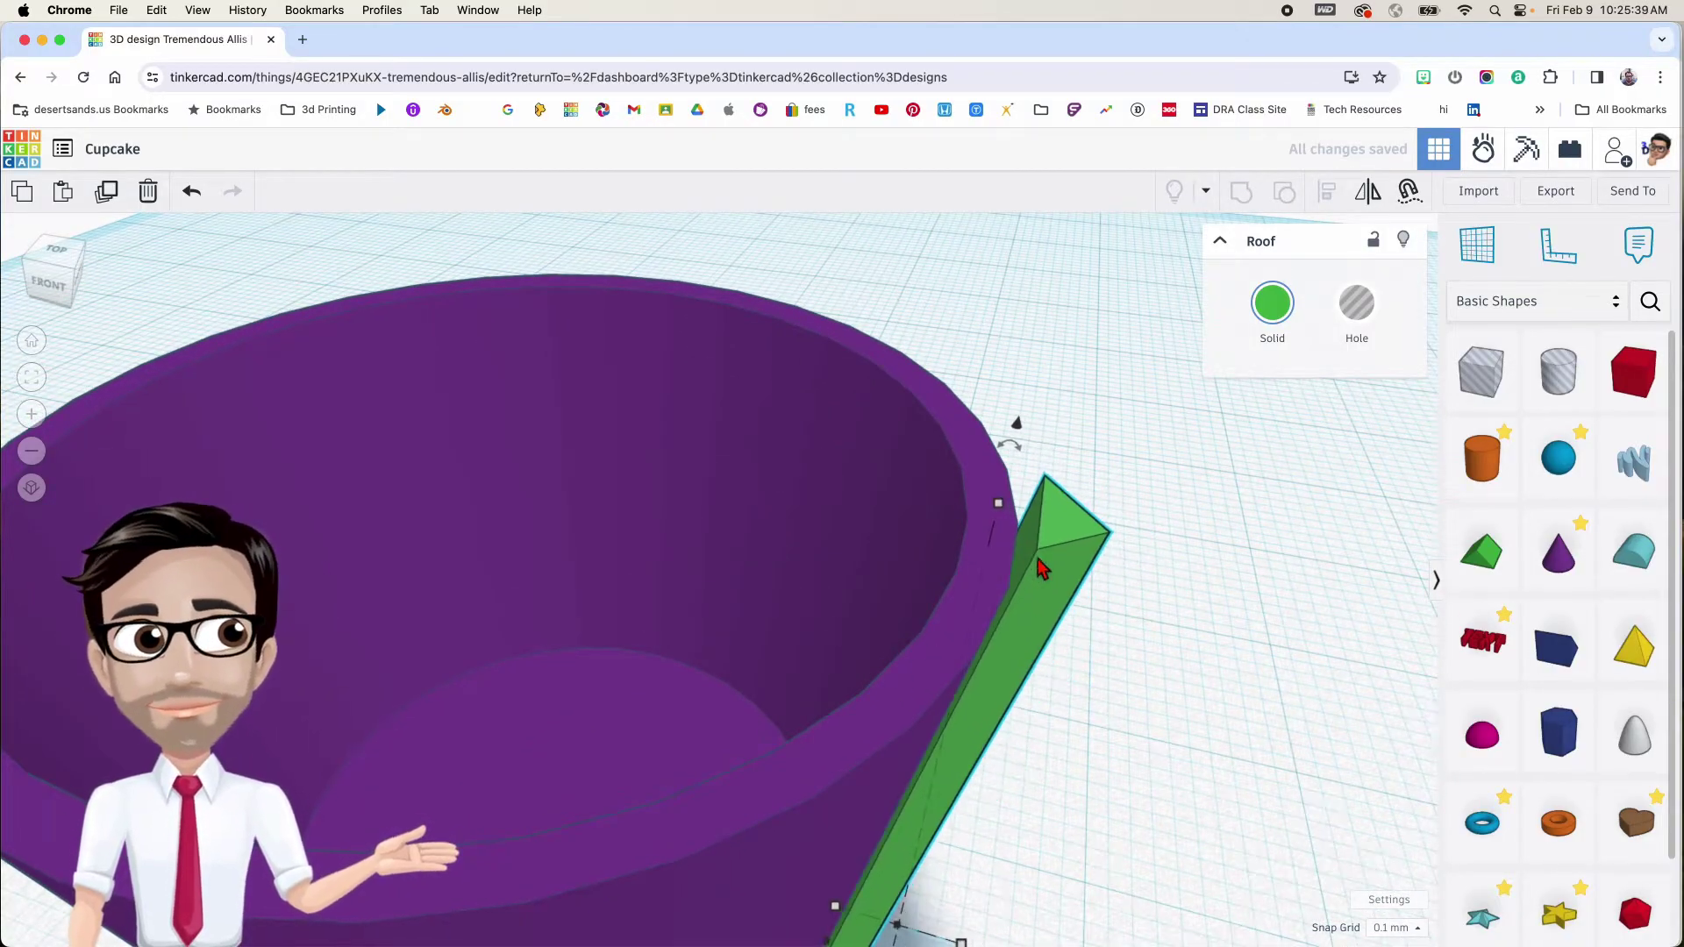
pyautogui.press('Left')
pyautogui.press('Left')
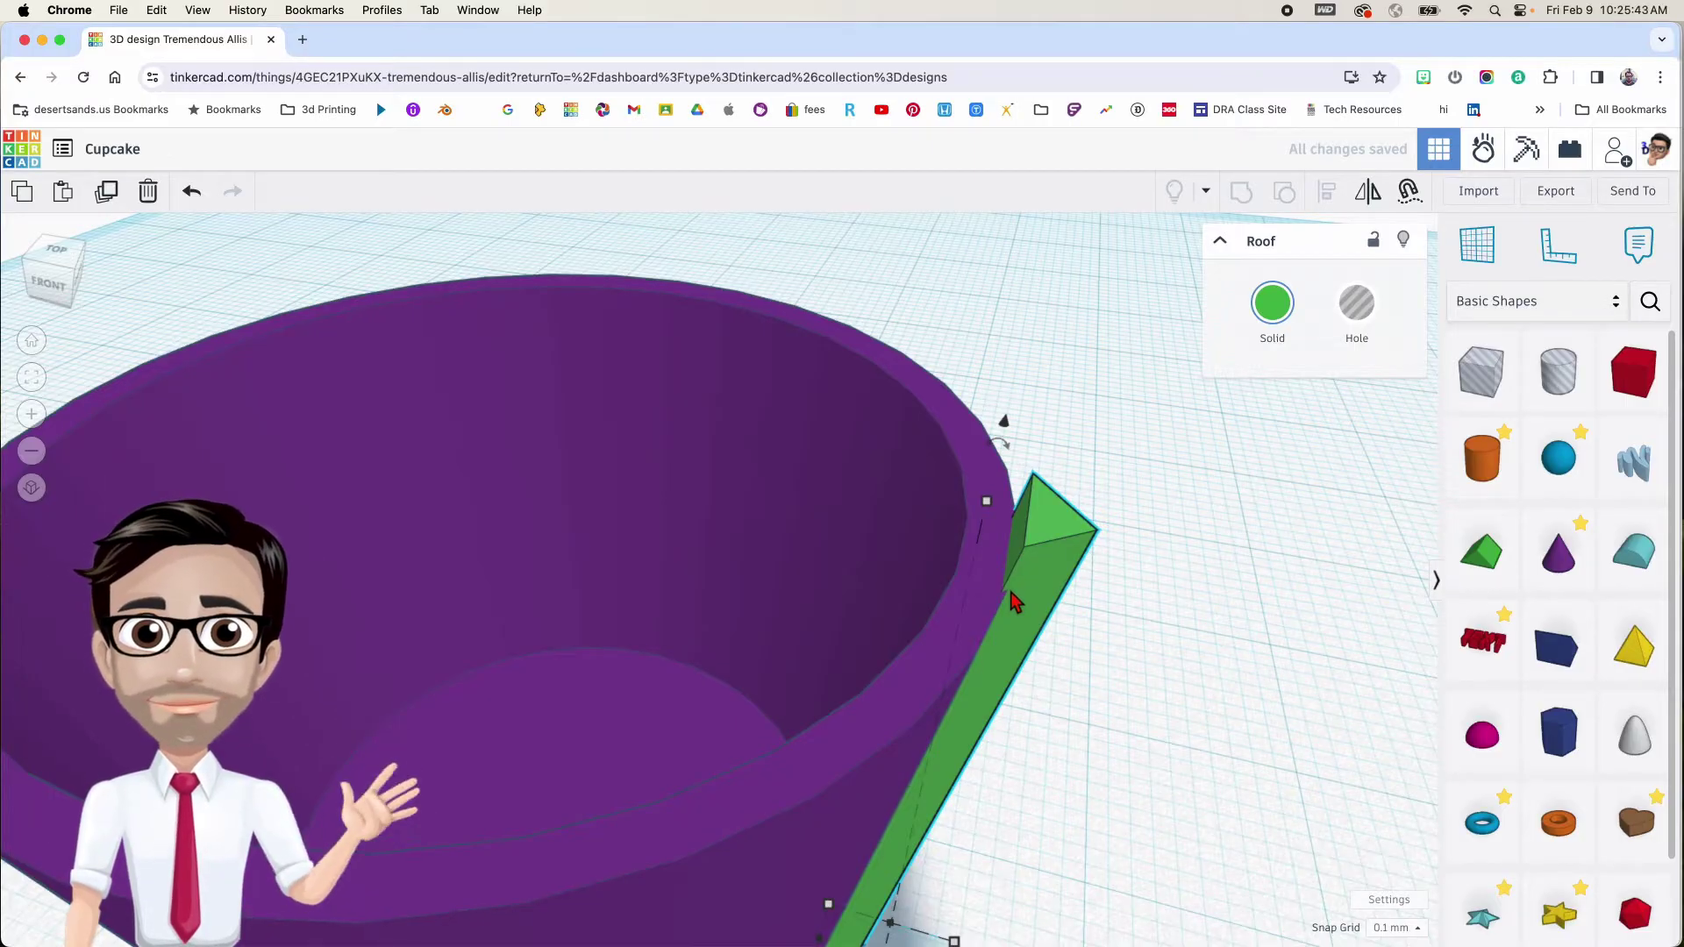
# Duplicate the ridge in place and mirror the copy left to right
pyautogui.moveTo(1008, 595)
pyautogui.mouseDown(button='right')
pyautogui.moveTo(950, 575)
pyautogui.moveTo(1029, 589)
pyautogui.moveTo(1018, 576)
pyautogui.moveTo(1004, 602)
pyautogui.moveTo(1047, 558)
pyautogui.moveTo(1007, 711)
pyautogui.moveTo(1105, 582)
pyautogui.moveTo(1108, 632)
pyautogui.moveTo(988, 564)
pyautogui.moveTo(1013, 575)
pyautogui.mouseUp(button='right')
pyautogui.scroll(-10, 1008, 597)
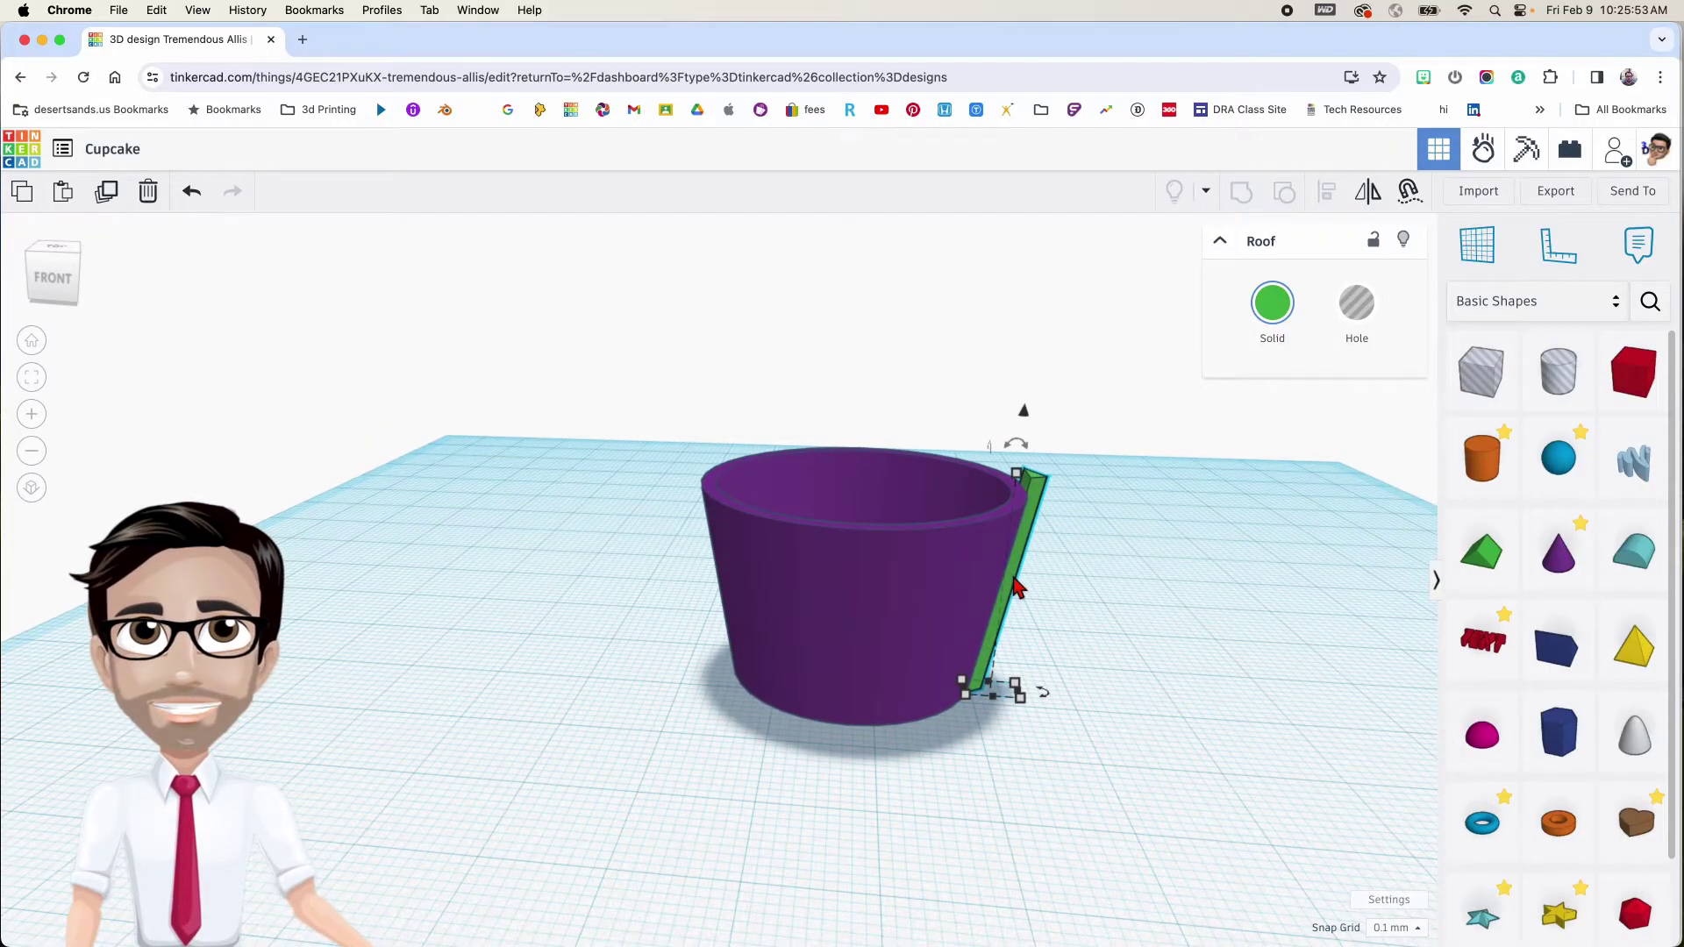
pyautogui.hotkey('ctrl', 'd')
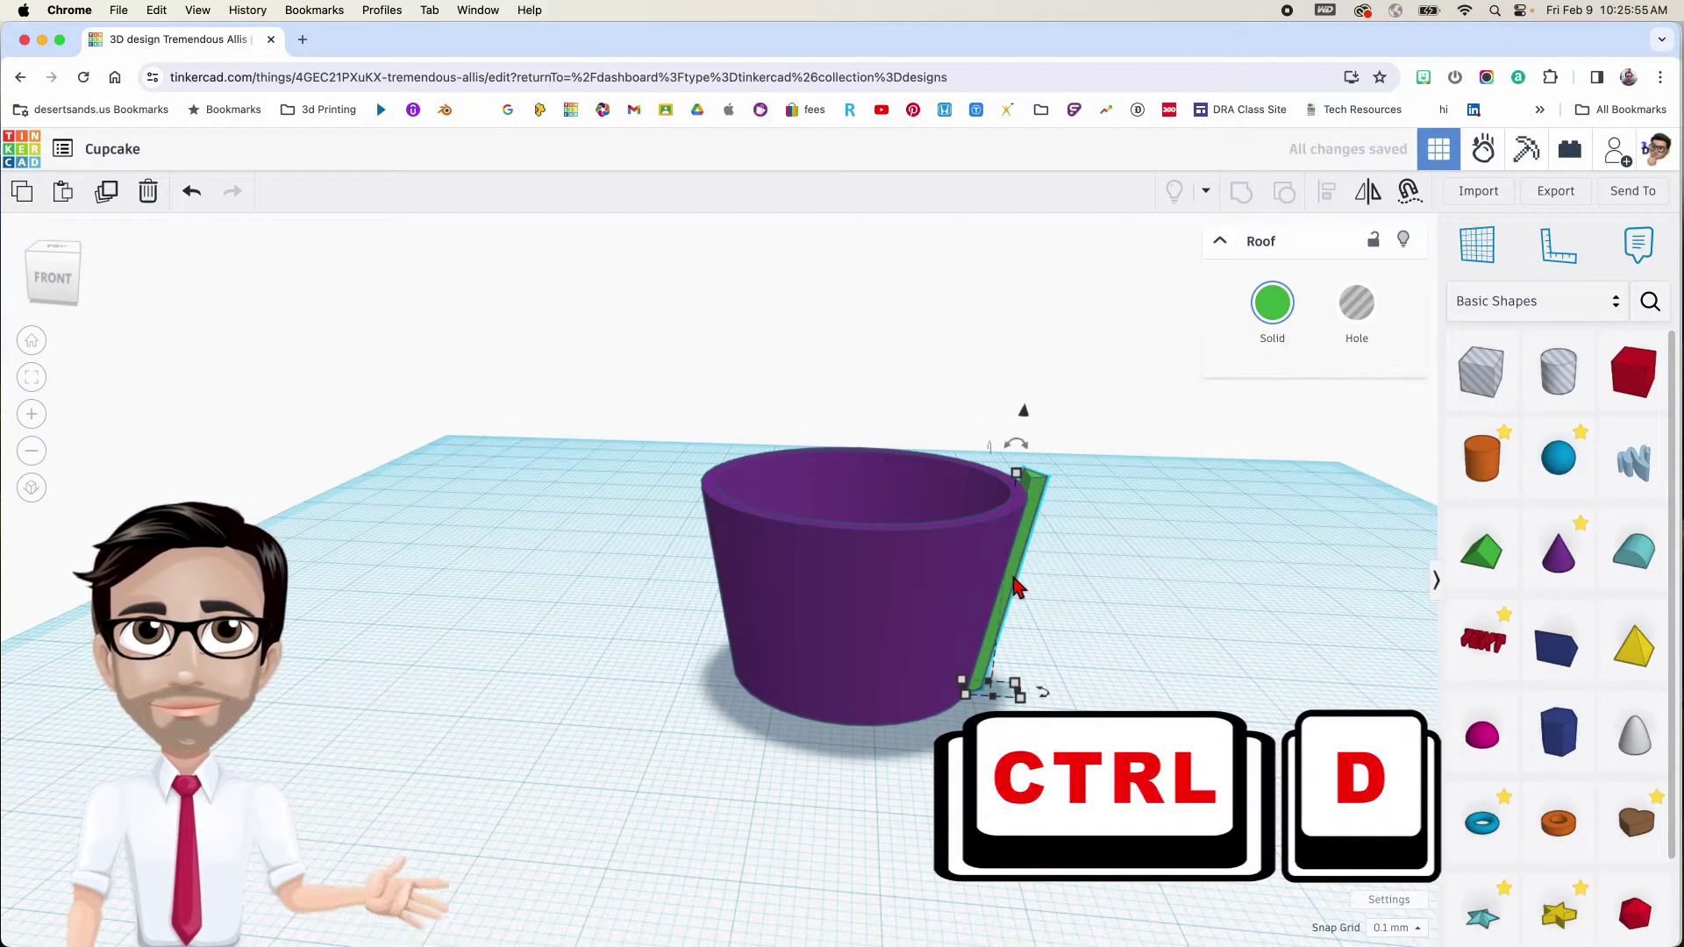
pyautogui.press('m')
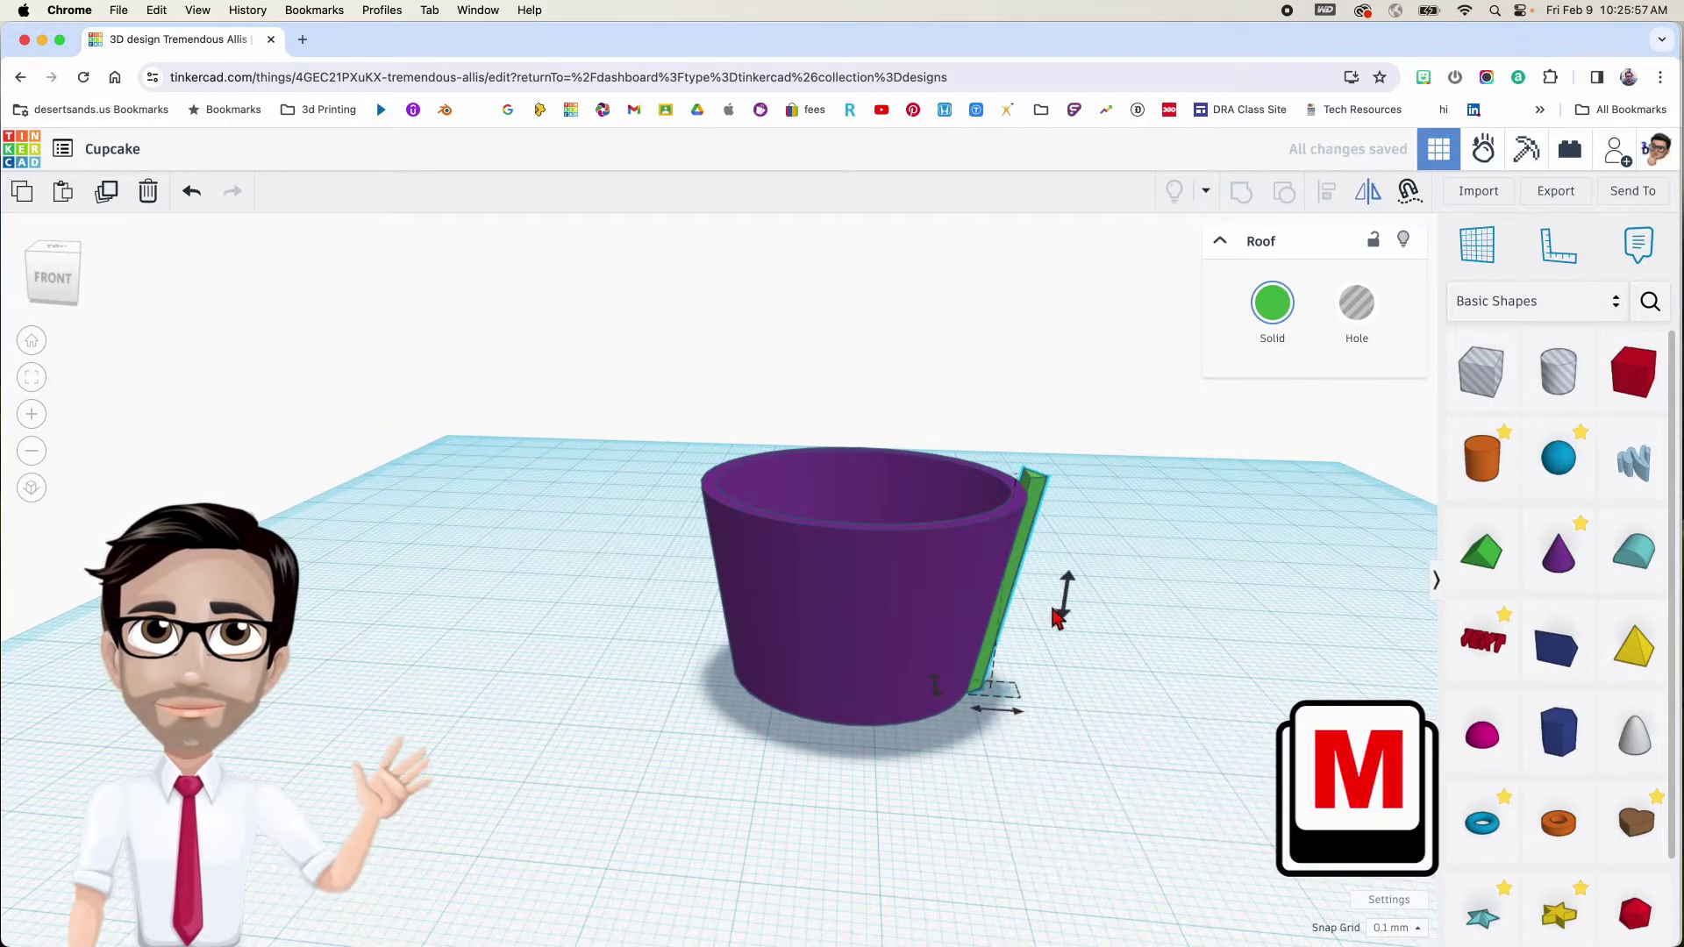
pyautogui.click(1001, 715)
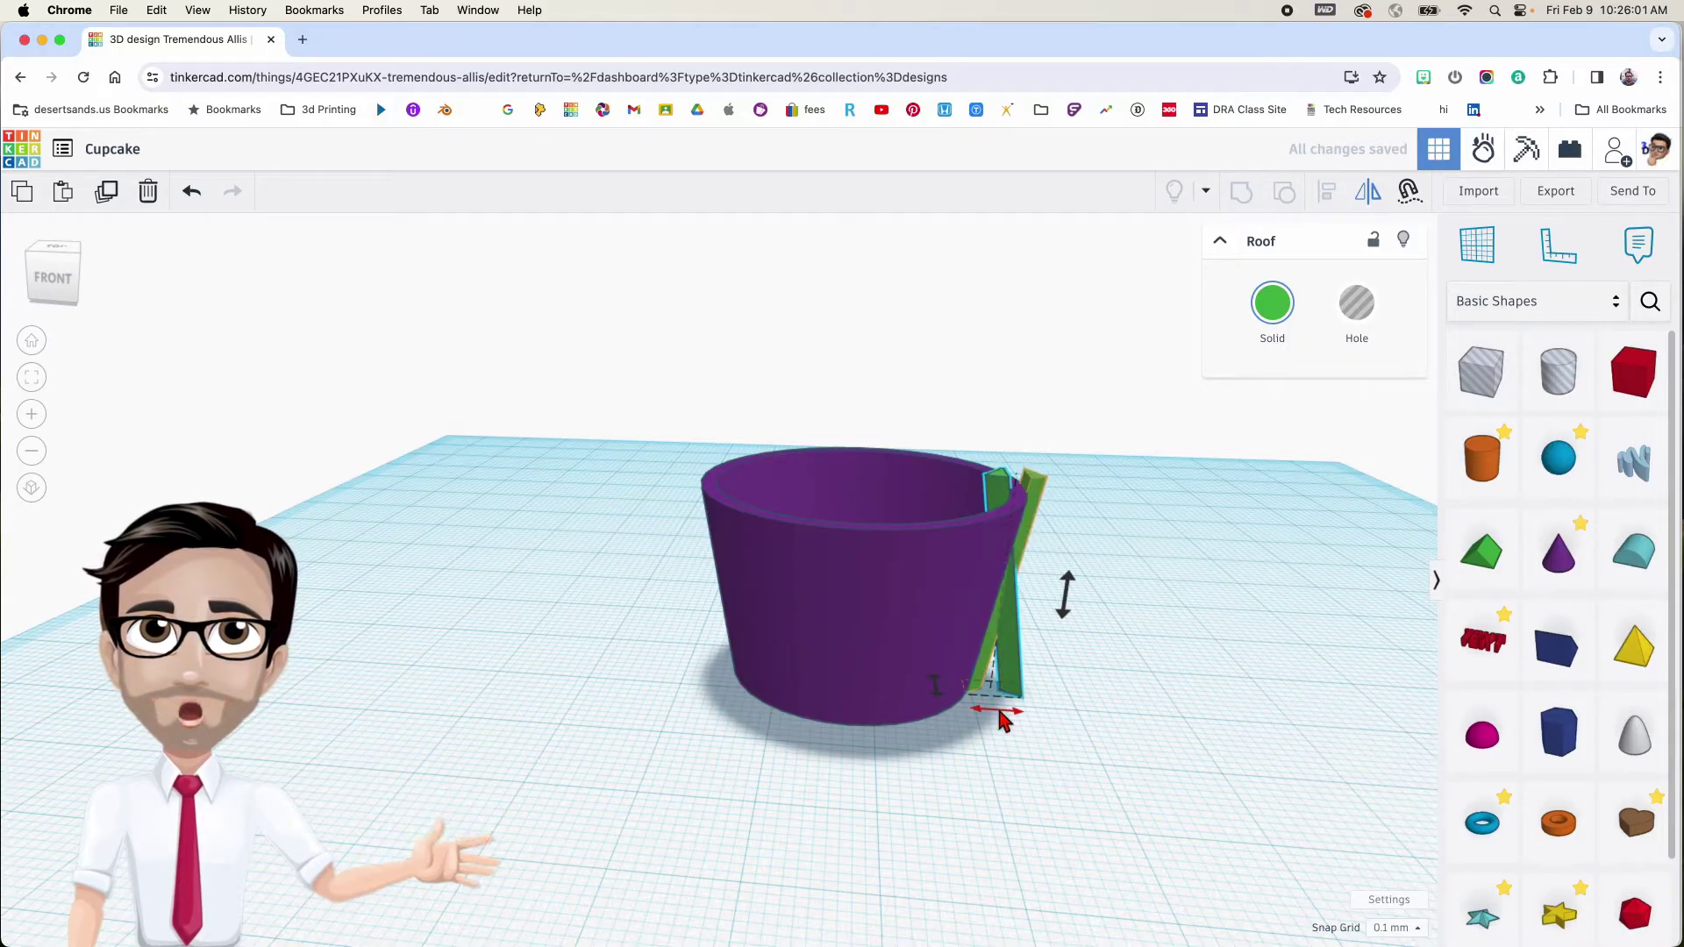
# Move the mirrored ridge straight left across the cup until it stands outside the opposite wall
pyautogui.press('Left')
pyautogui.press('Left')
pyautogui.press('Left')
pyautogui.press('Left')
pyautogui.press('Left')
pyautogui.press('Left')
pyautogui.press('Left')
pyautogui.press('Left')
pyautogui.press('Left')
pyautogui.press('Left')
pyautogui.press('Left')
pyautogui.press('Left')
pyautogui.press('Left')
pyautogui.press('Left')
pyautogui.press('Left')
pyautogui.press('Left')
pyautogui.press('Left')
pyautogui.press('Left')
pyautogui.press('Left')
pyautogui.press('Left')
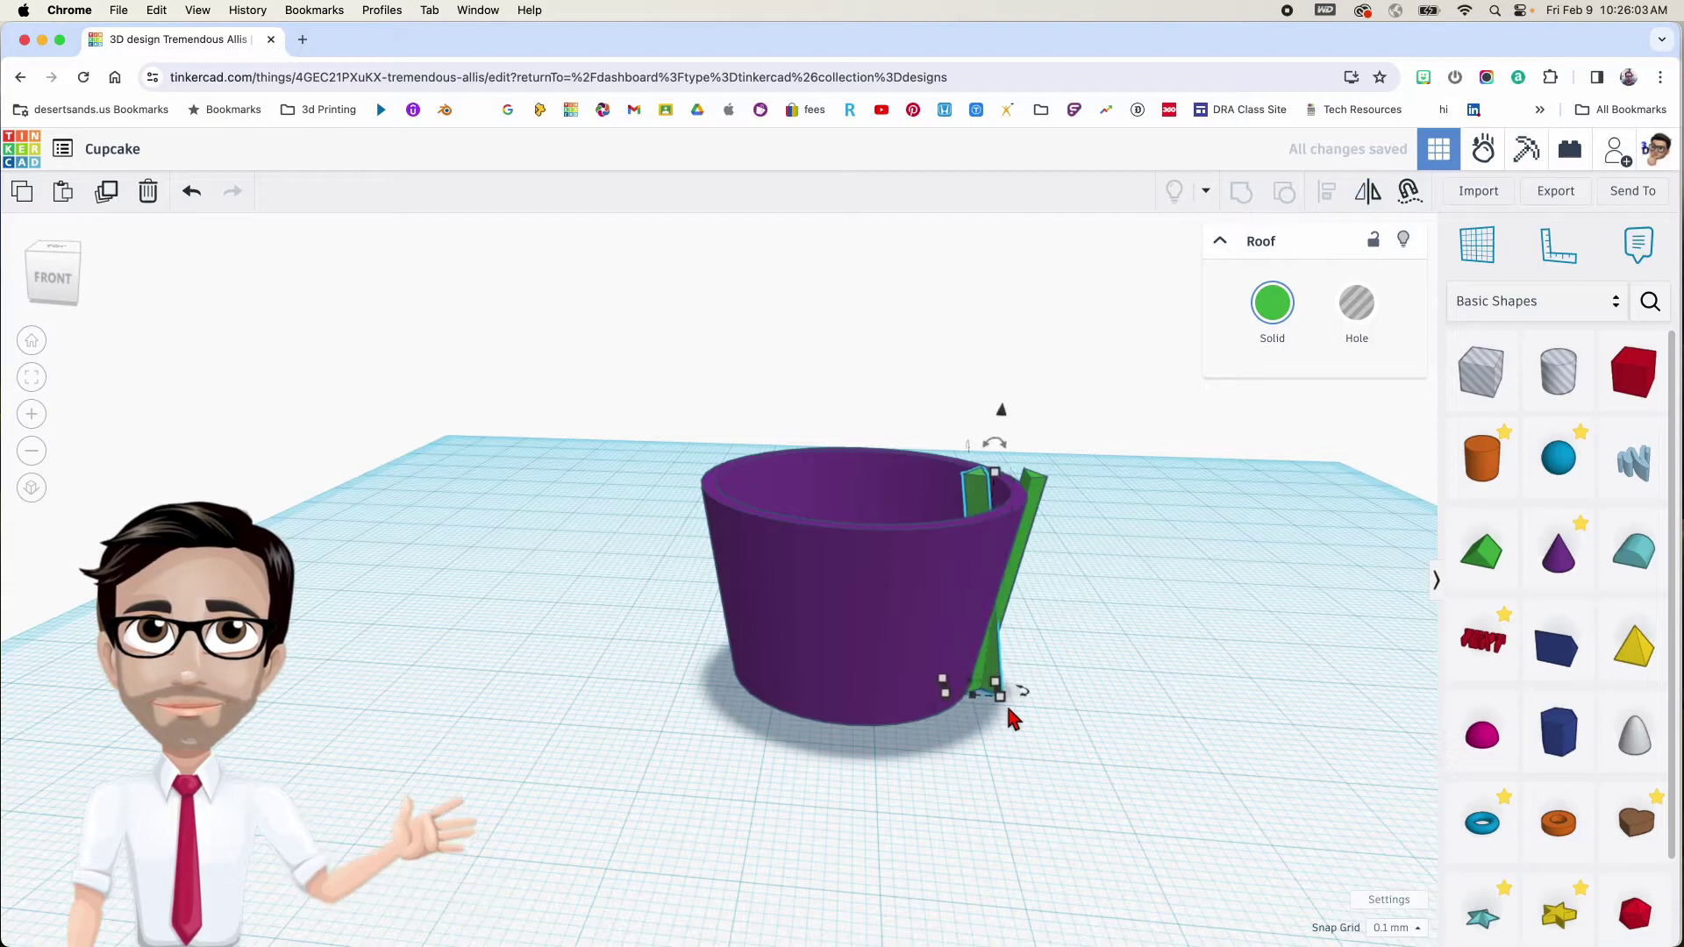
pyautogui.press('Left')
pyautogui.press('Left')
pyautogui.press('Left')
pyautogui.press('Left')
pyautogui.press('Left')
pyautogui.press('Left')
pyautogui.press('Left')
pyautogui.press('Left')
pyautogui.press('Left')
pyautogui.press('Left')
pyautogui.press('Left')
pyautogui.press('Left')
pyautogui.press('Left')
pyautogui.press('Left')
pyautogui.press('Left')
pyautogui.press('Left')
pyautogui.press('Left')
pyautogui.press('Left')
pyautogui.press('Left')
pyautogui.press('Left')
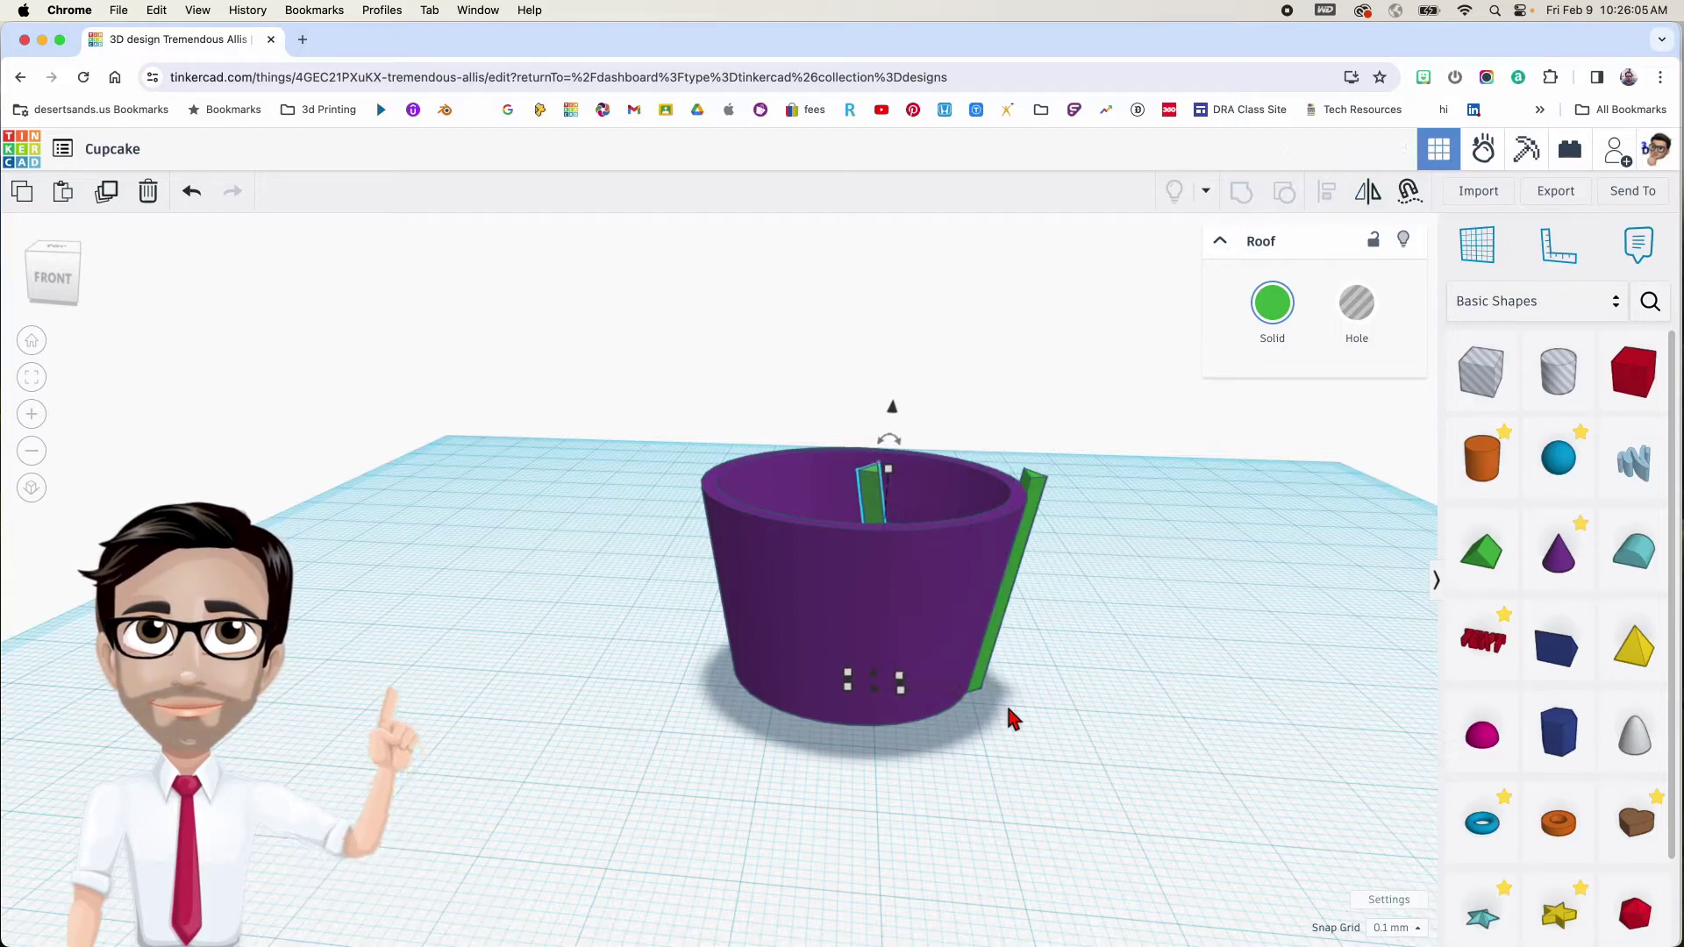
pyautogui.press('Left')
pyautogui.press('Left')
pyautogui.press('Left')
pyautogui.press('Left')
pyautogui.press('Left')
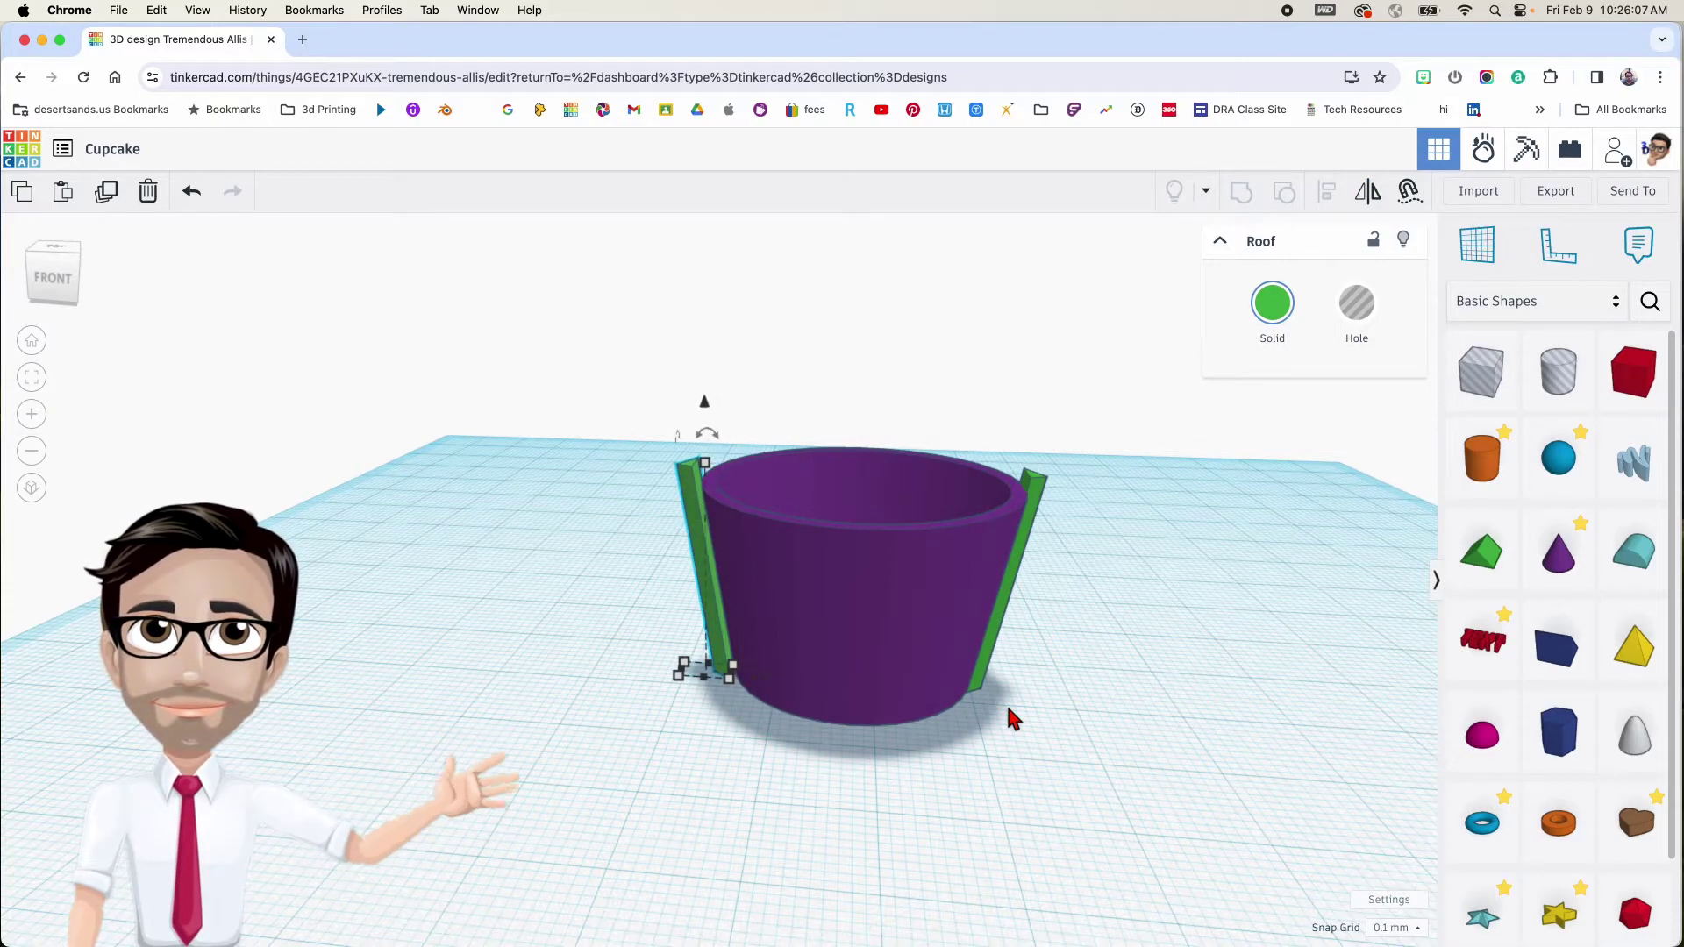
# Nudge the mirrored ridge back toward the cup until its pointed edge just enters the outer wall like the first ridge
pyautogui.scroll(1, 693, 496)
pyautogui.scroll(5, 694, 496)
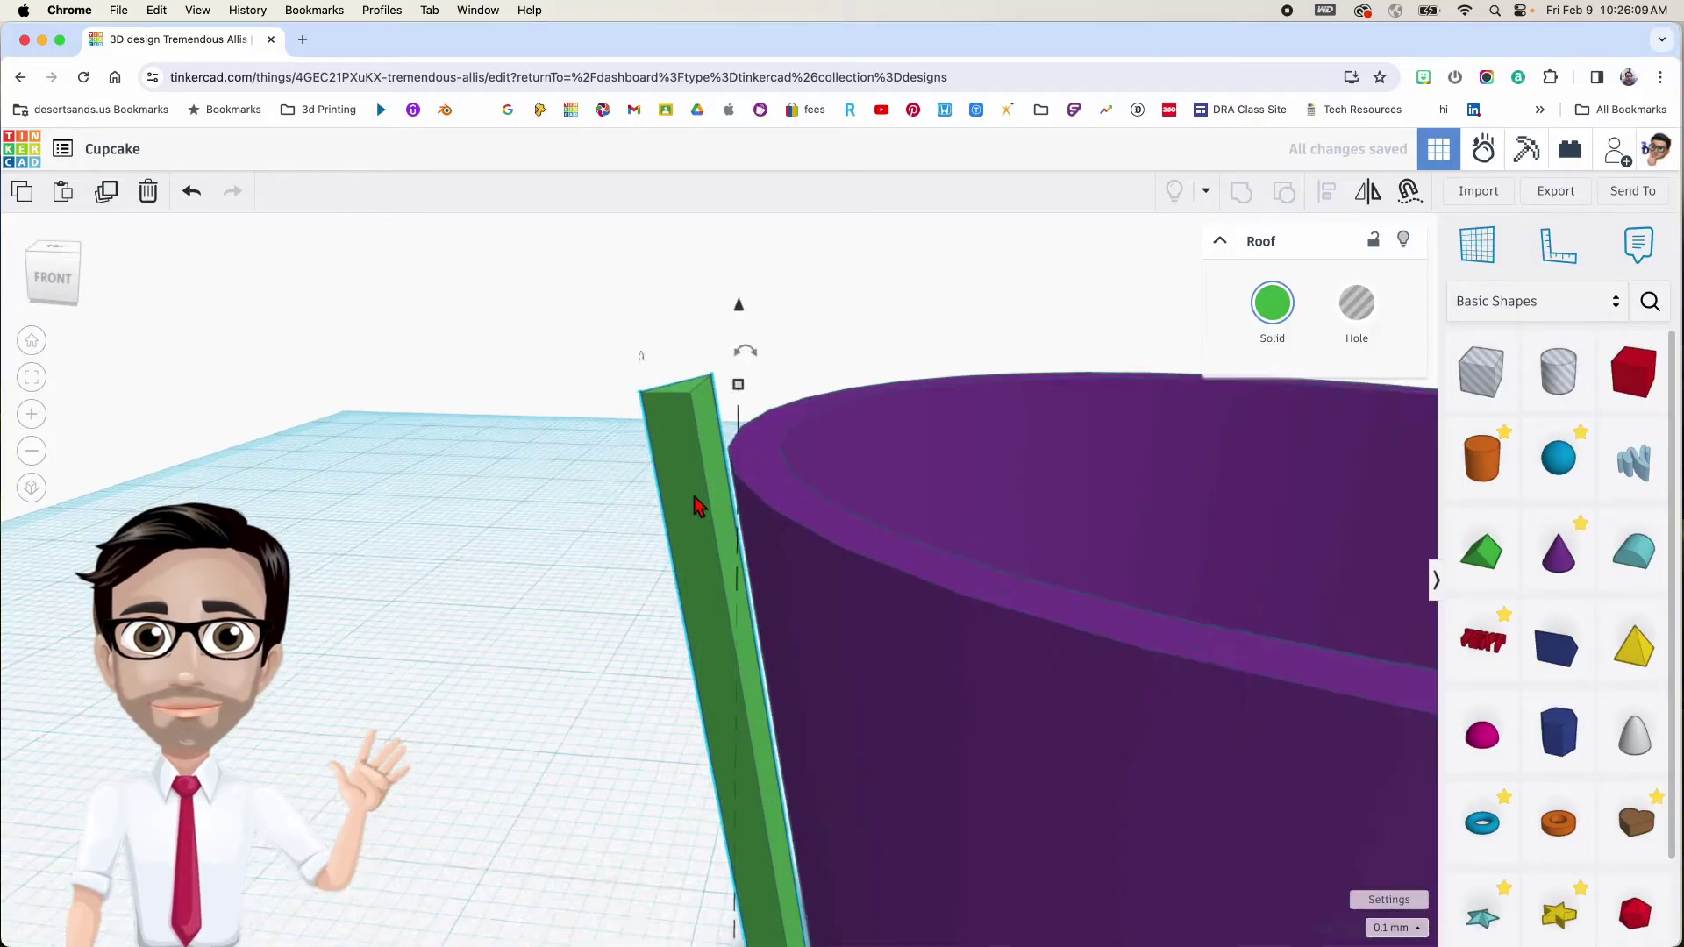
pyautogui.moveTo(738, 527); pyautogui.dragTo(767, 566, button='right')
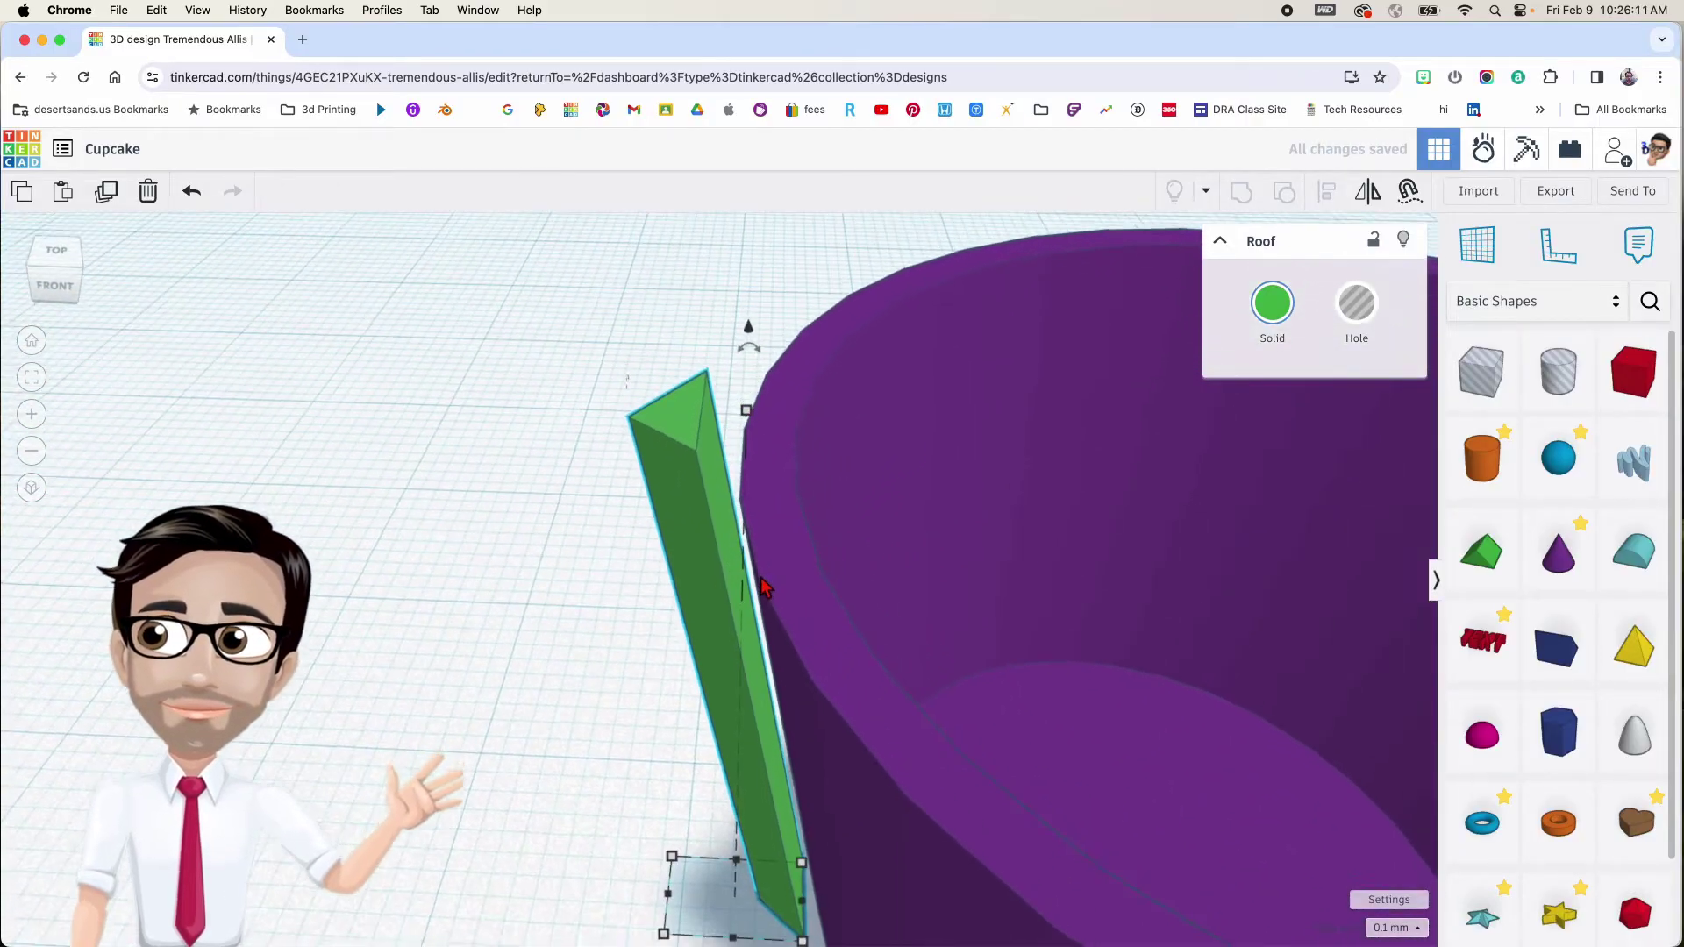
pyautogui.press('Right')
pyautogui.press('Right')
pyautogui.press('Right')
pyautogui.press('Right')
pyautogui.press('Right')
pyautogui.press('Right')
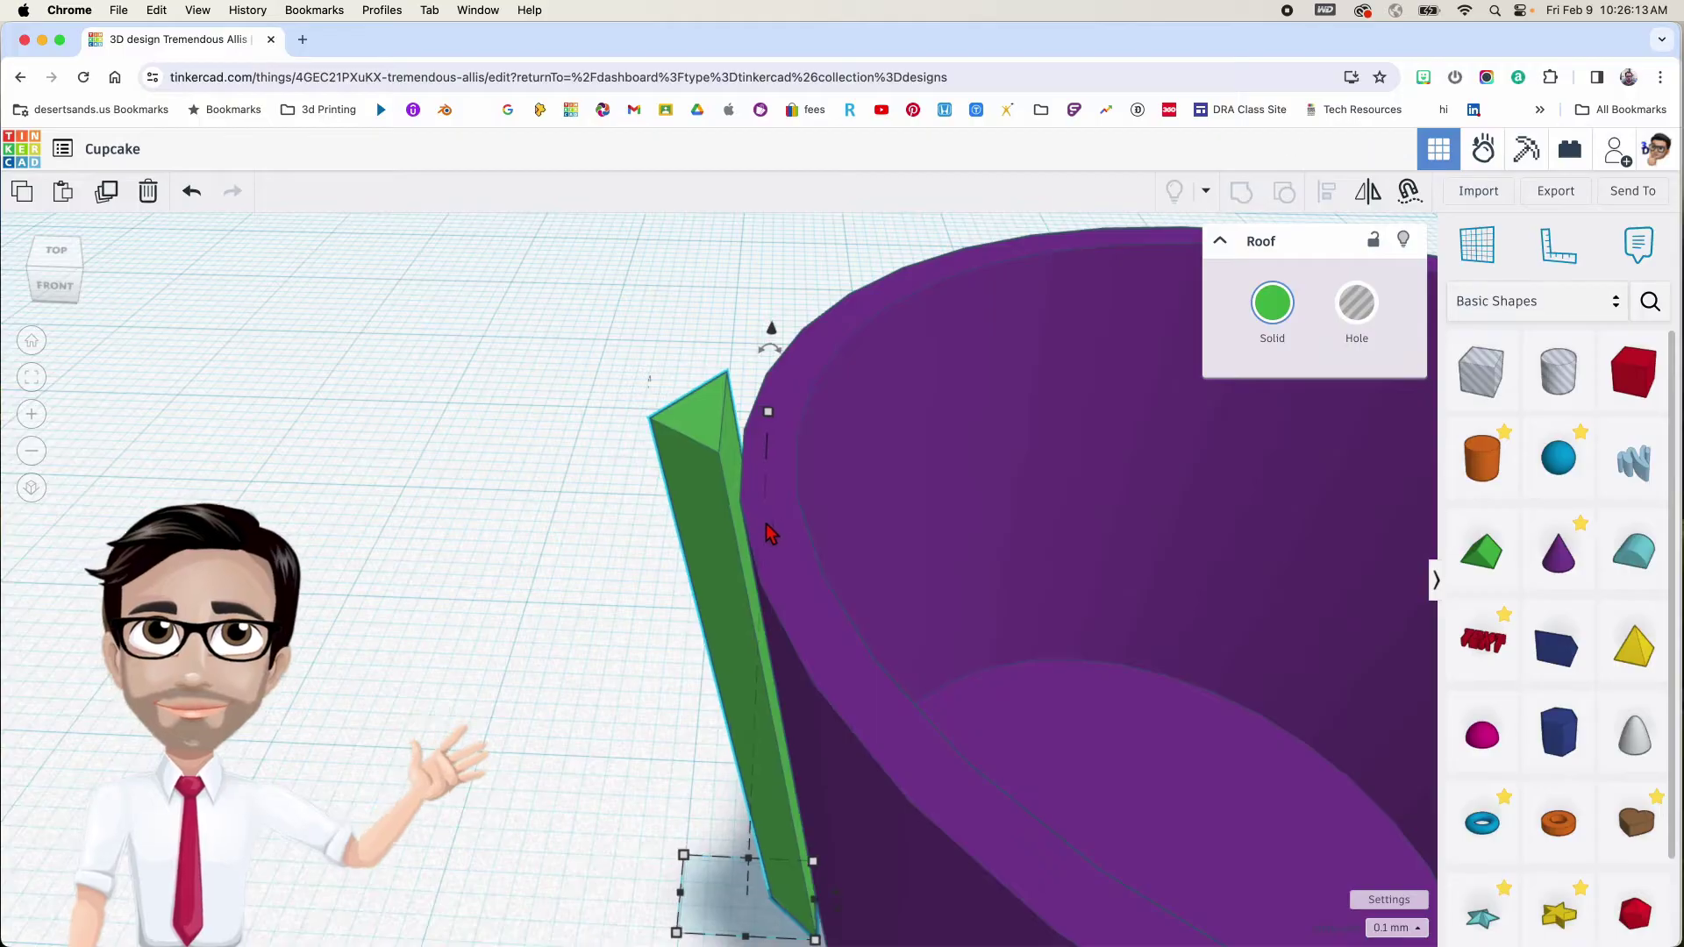
pyautogui.press('Right')
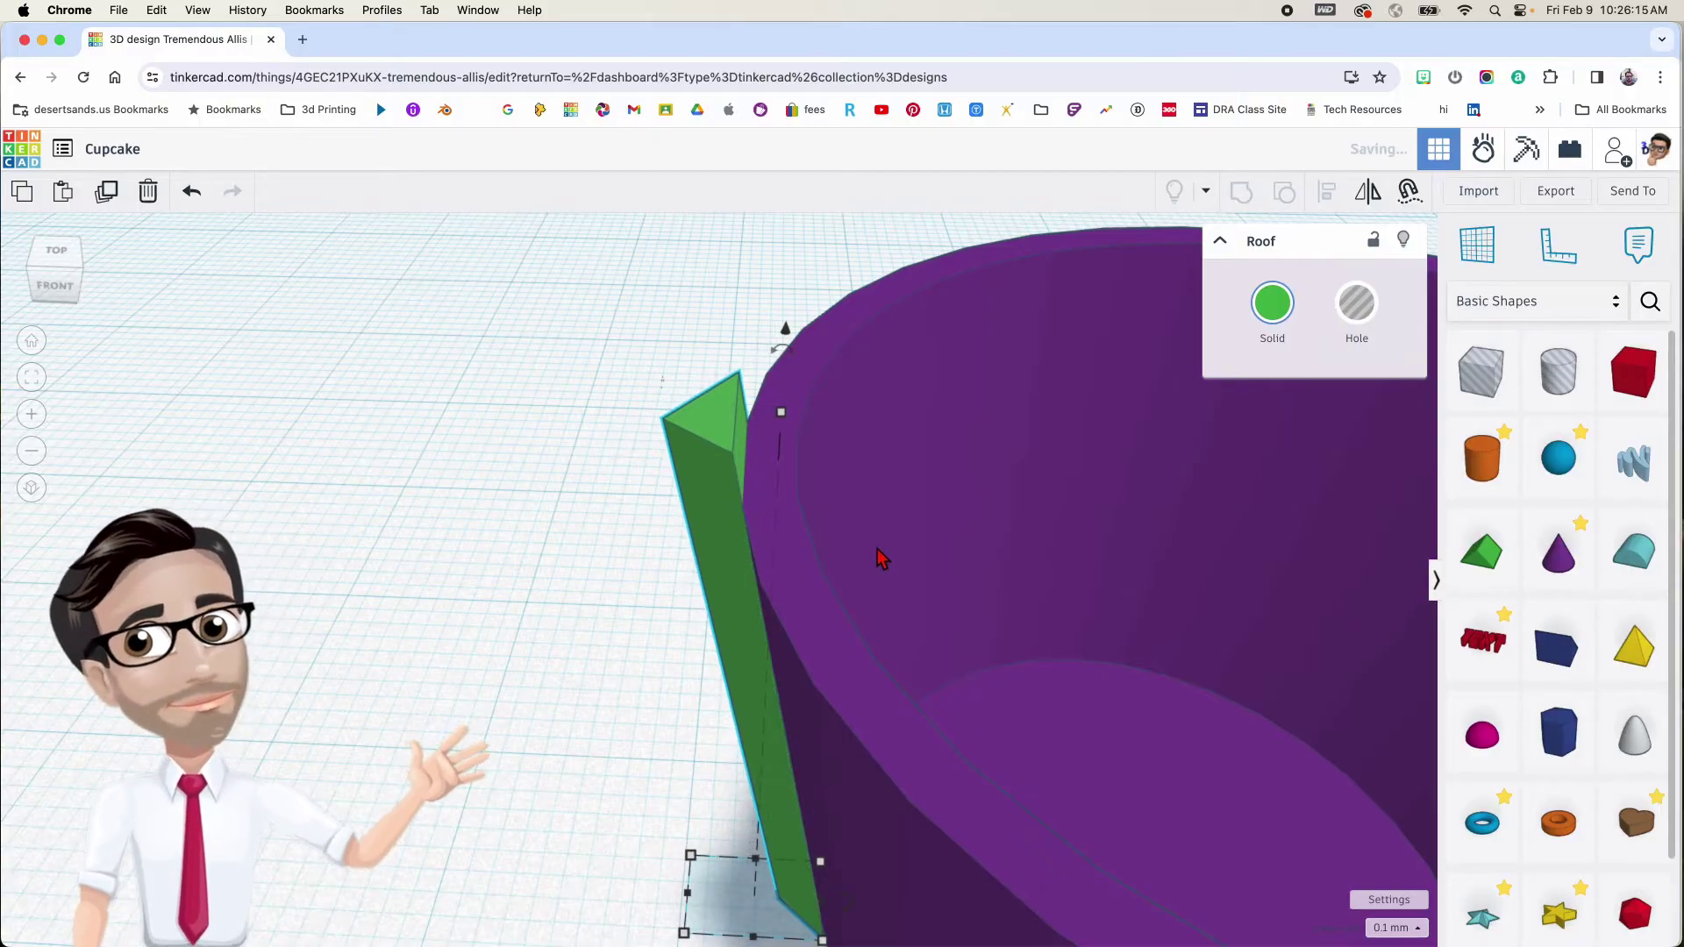
pyautogui.press('Left')
pyautogui.scroll(-5, 880, 559)
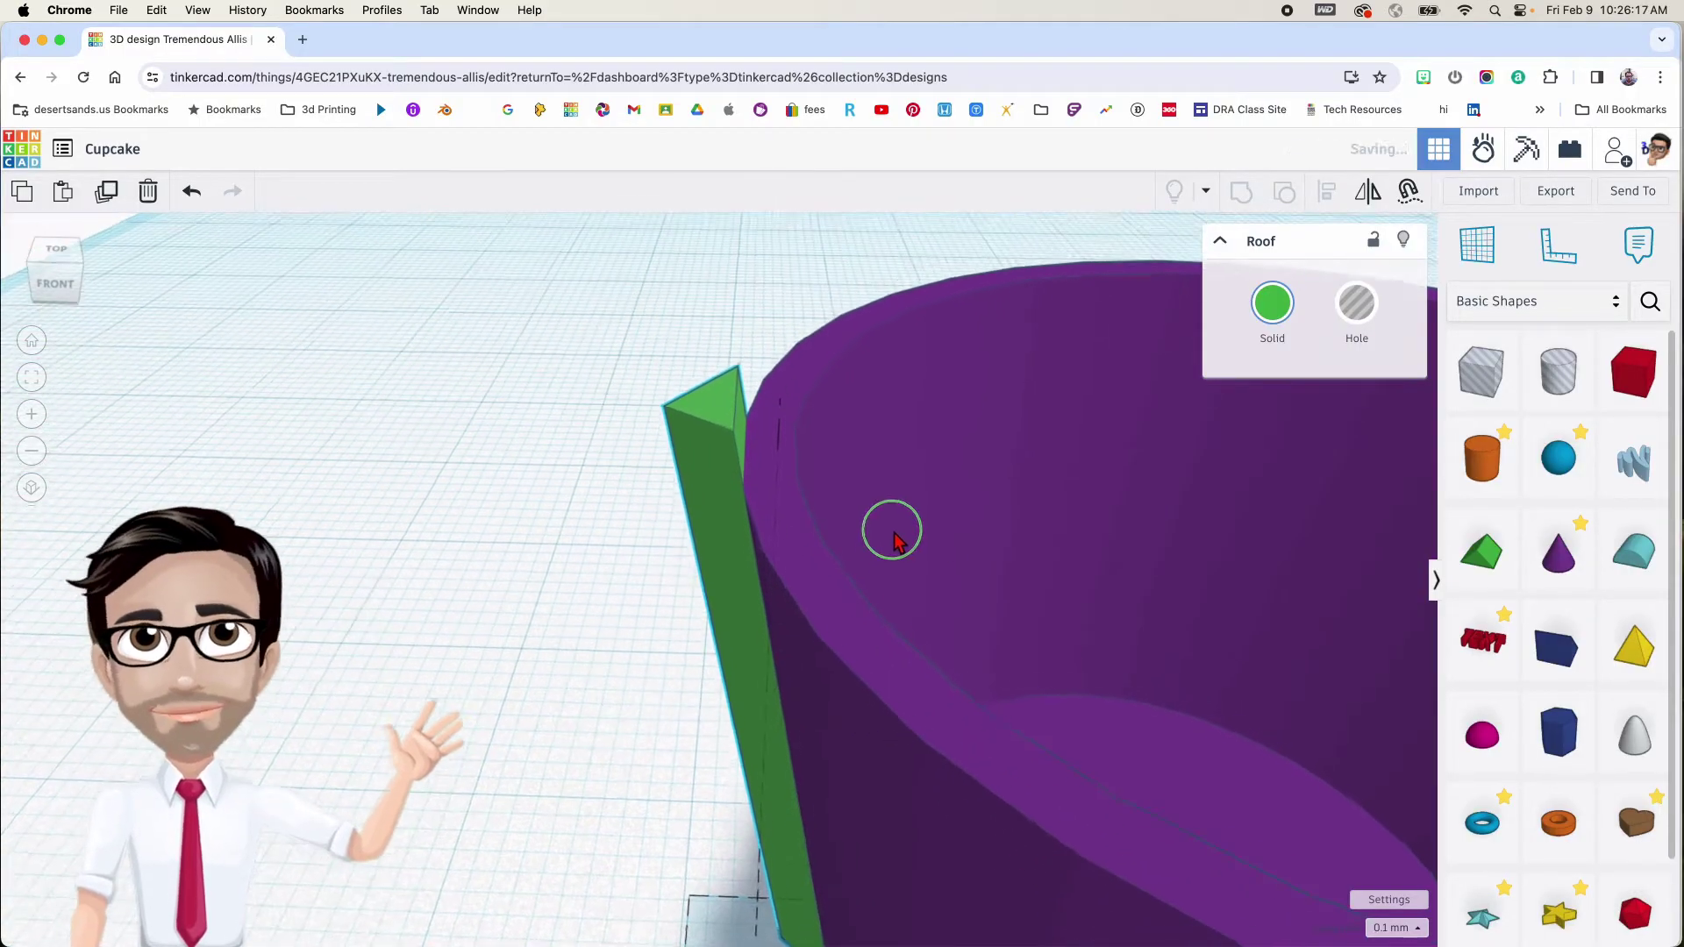
pyautogui.moveTo(994, 555); pyautogui.dragTo(676, 542, button='right')
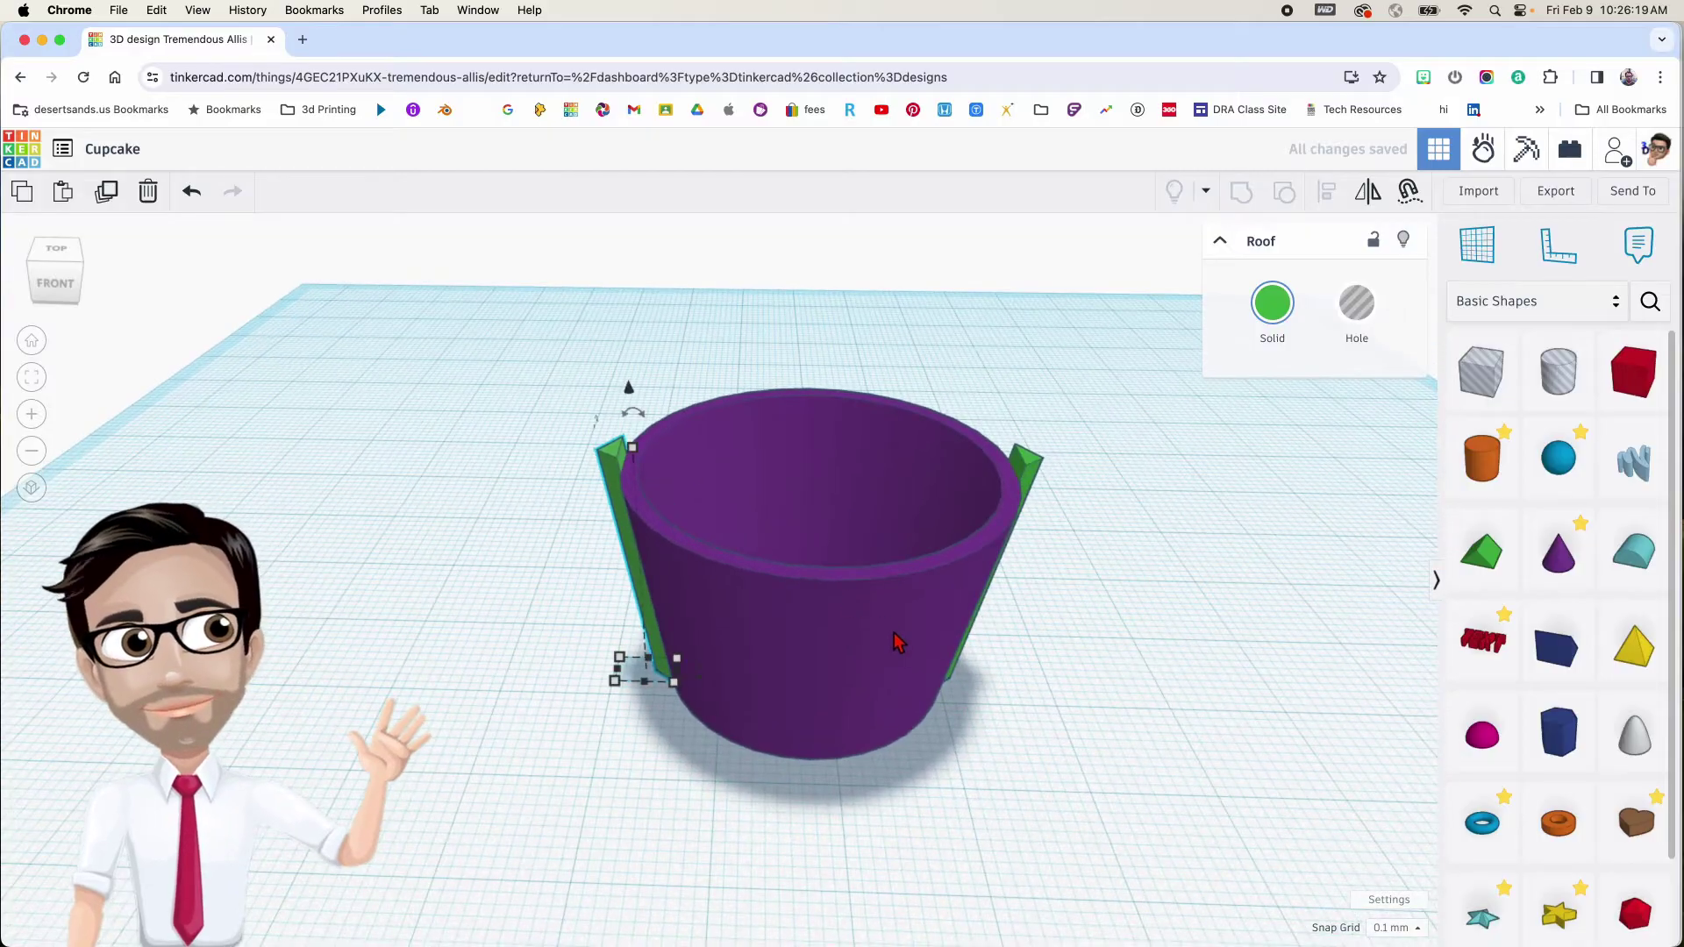
pyautogui.moveTo(805, 699); pyautogui.dragTo(862, 682, button='right')
pyautogui.moveTo(1031, 879); pyautogui.dragTo(1015, 861, button='right')
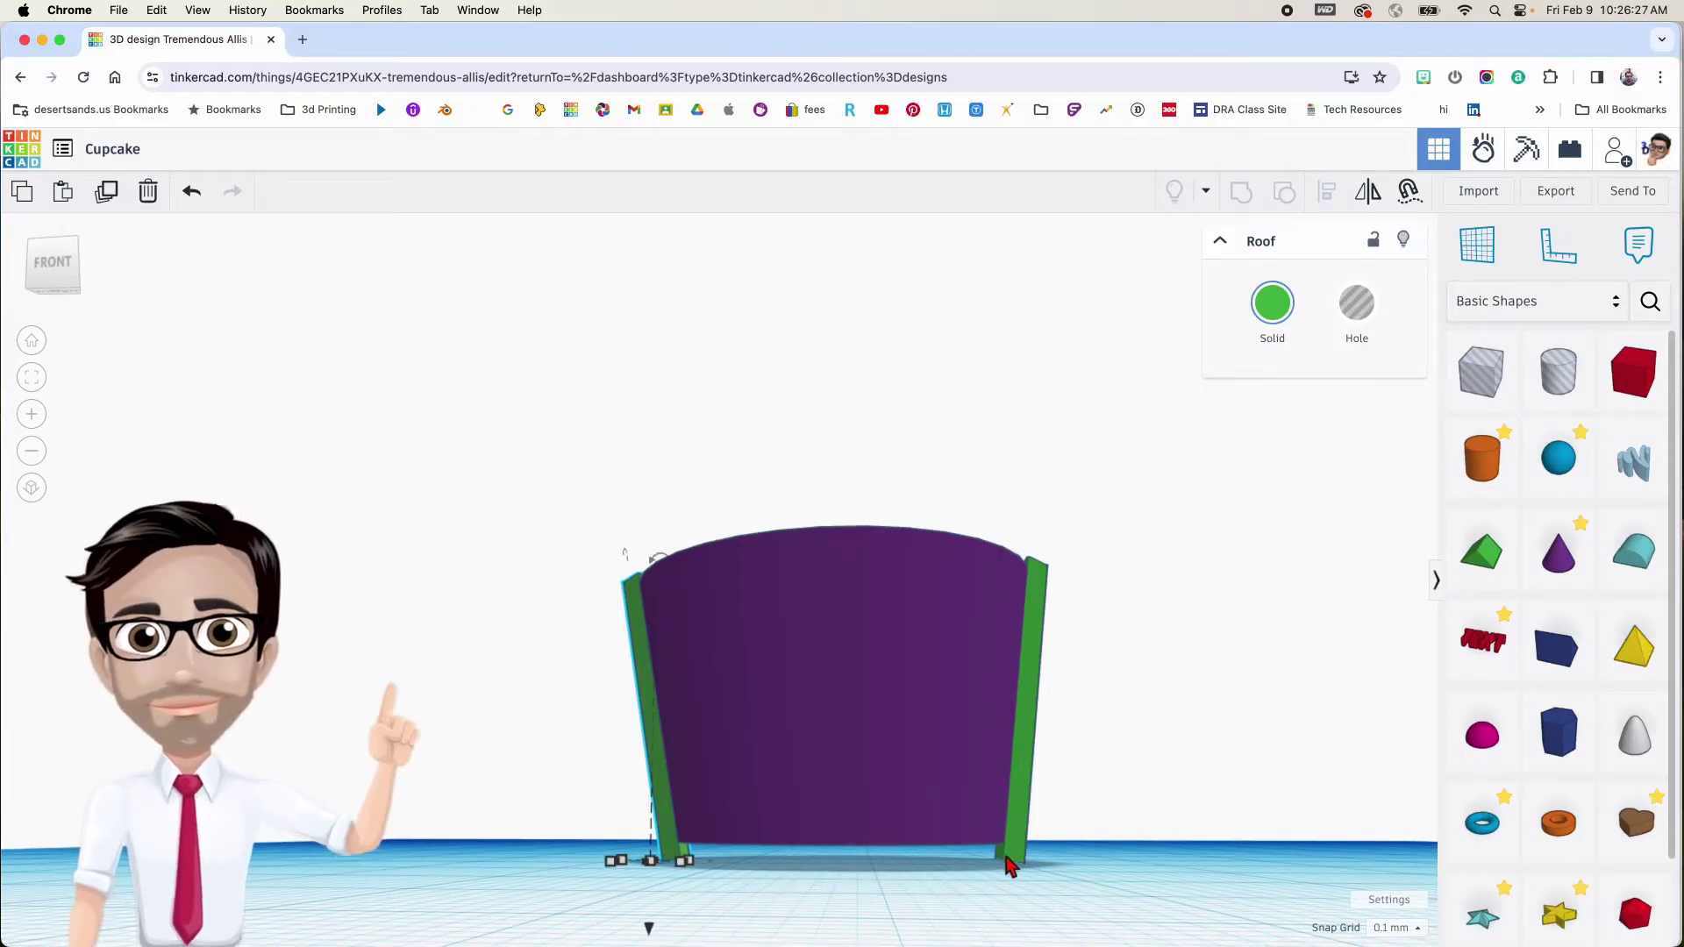
# Drop the purple cup onto the workplane
pyautogui.click(863, 884)
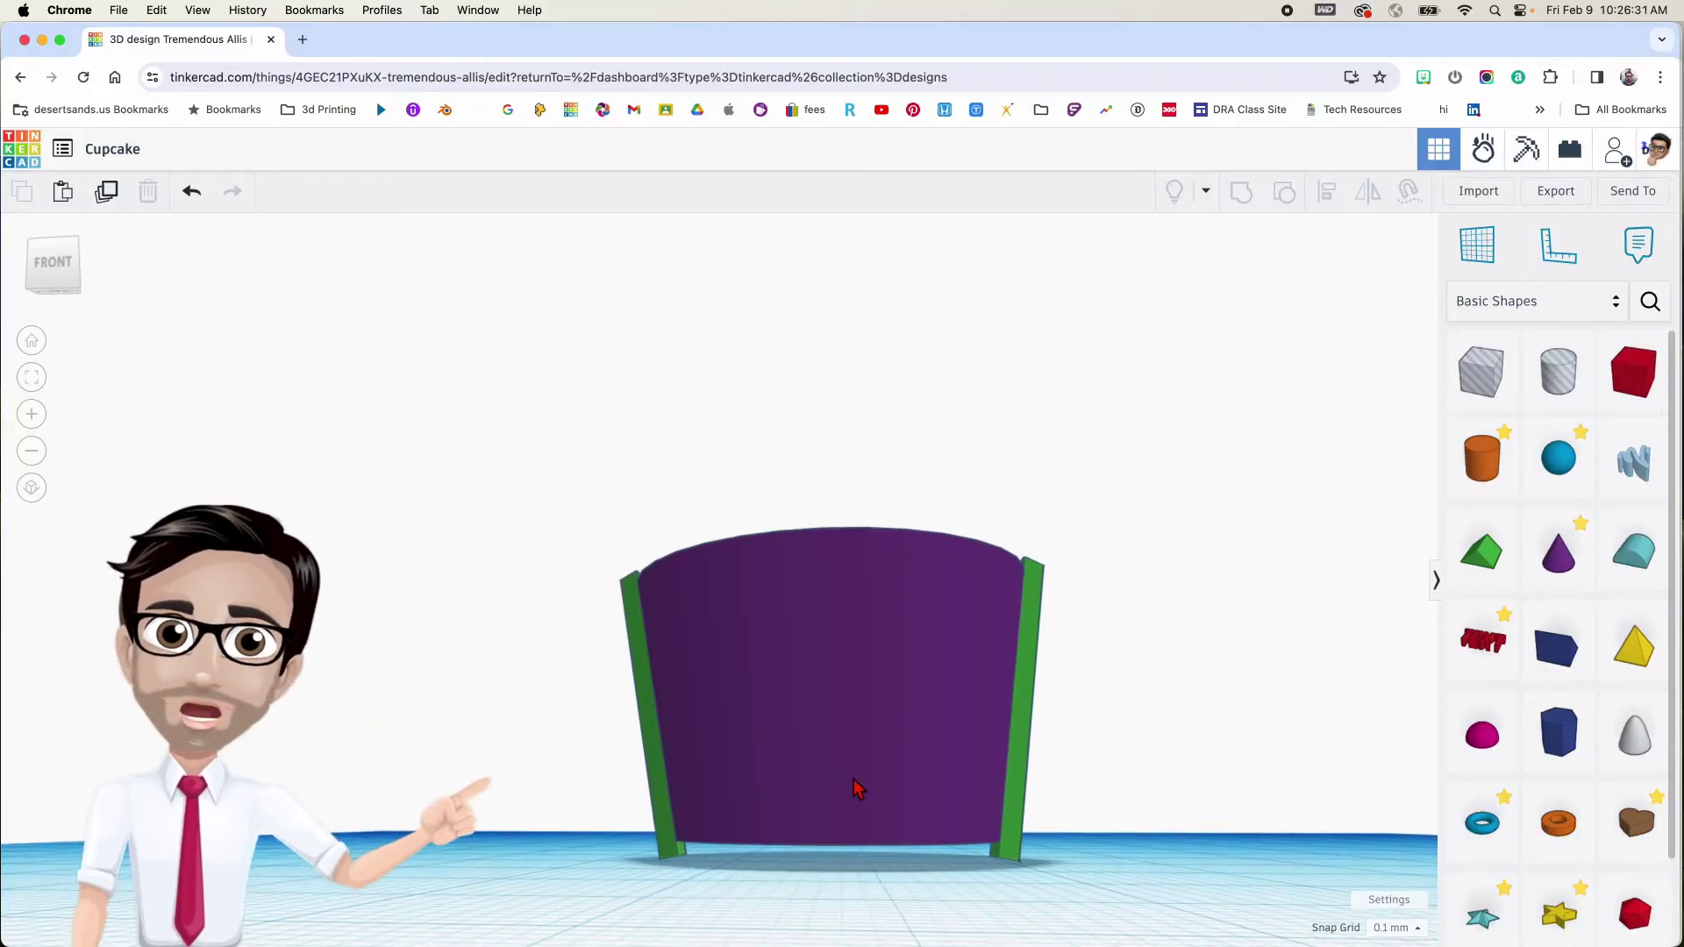
pyautogui.click(832, 807)
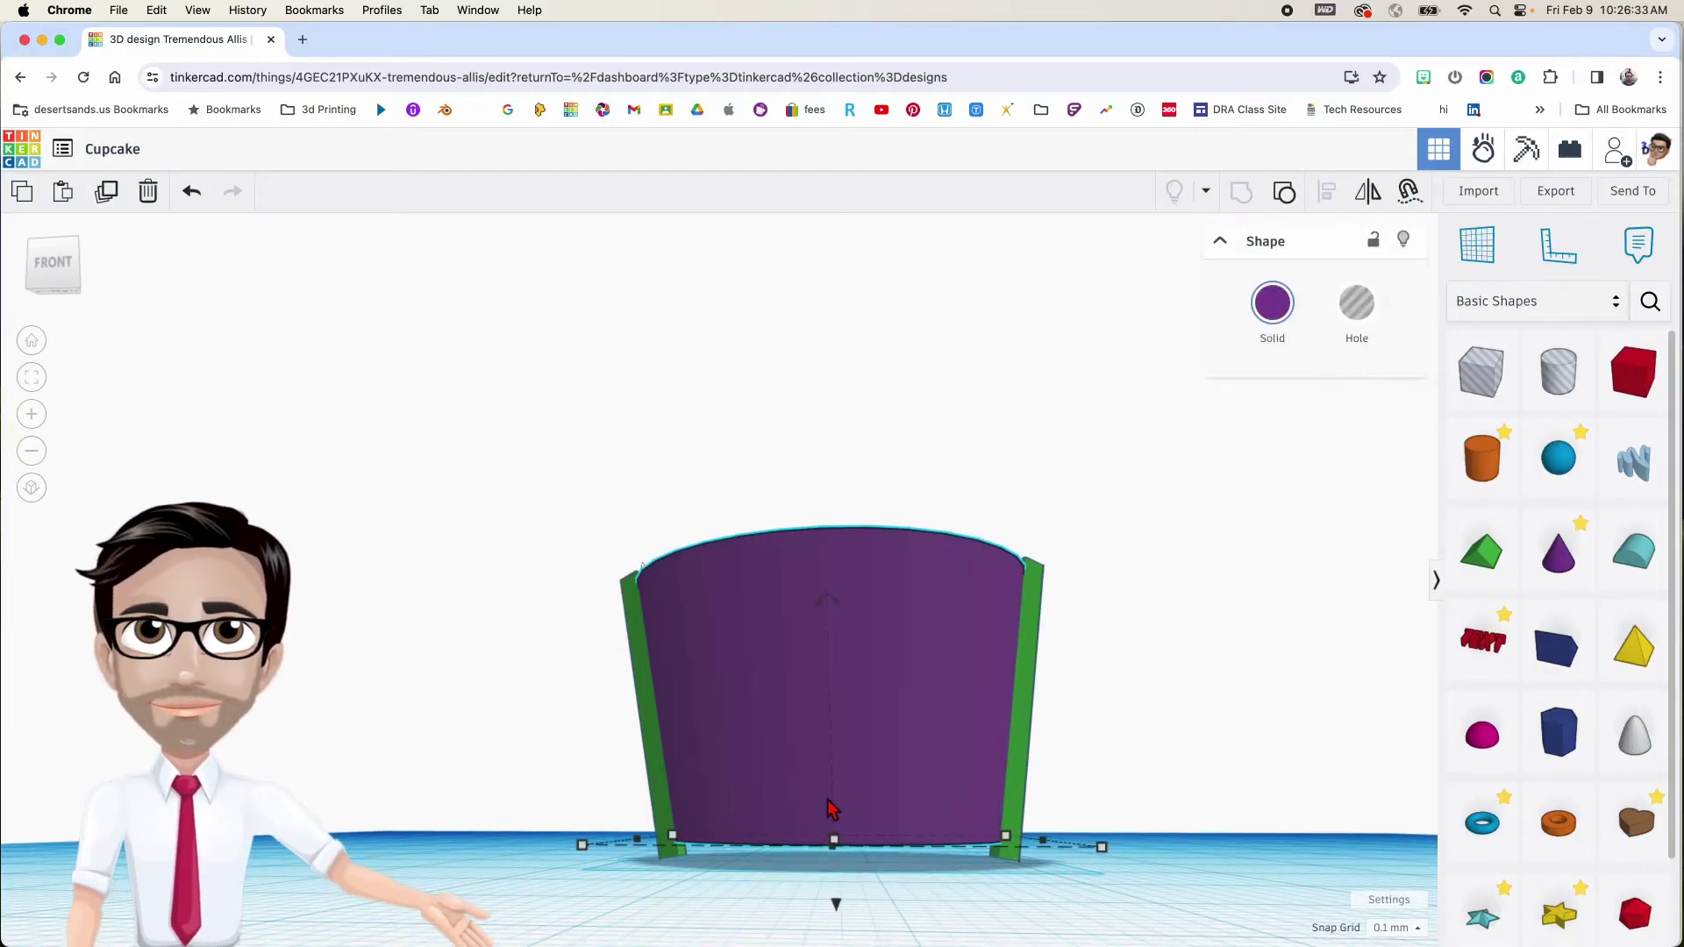
pyautogui.click(830, 793)
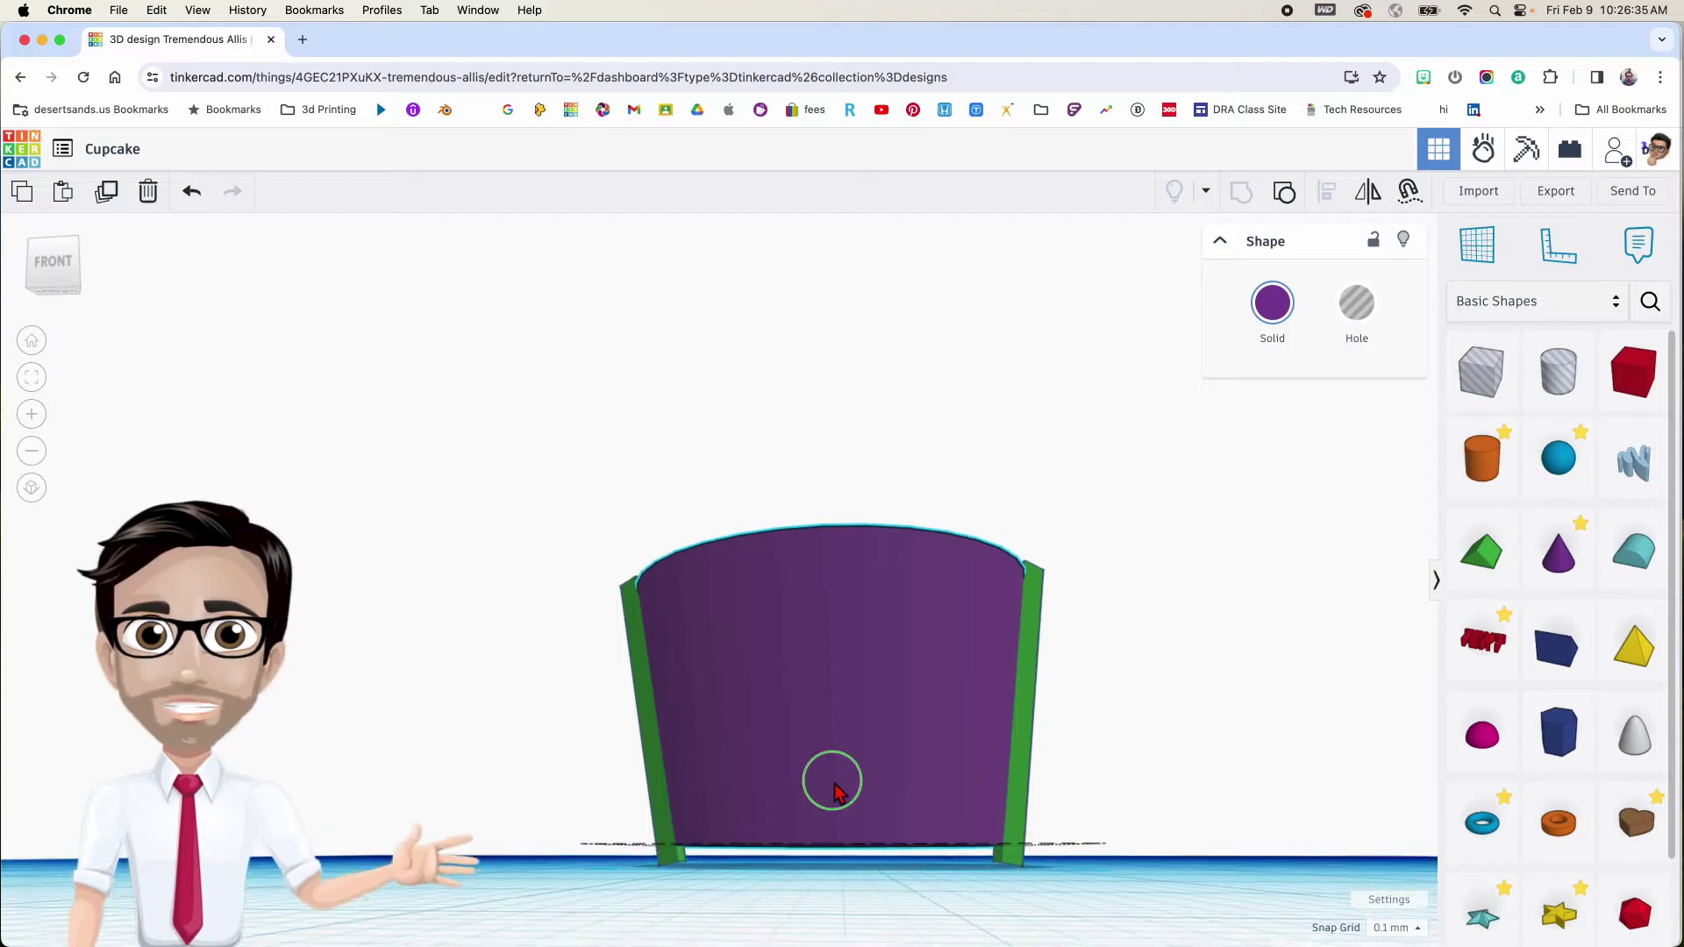
pyautogui.press('d')
# Examine up close and from low angles how the ridges' lower ends line up with the cup's base
pyautogui.moveTo(826, 807); pyautogui.dragTo(784, 792, button='right')
pyautogui.scroll(5, 1058, 862)
pyautogui.scroll(5, 1062, 868)
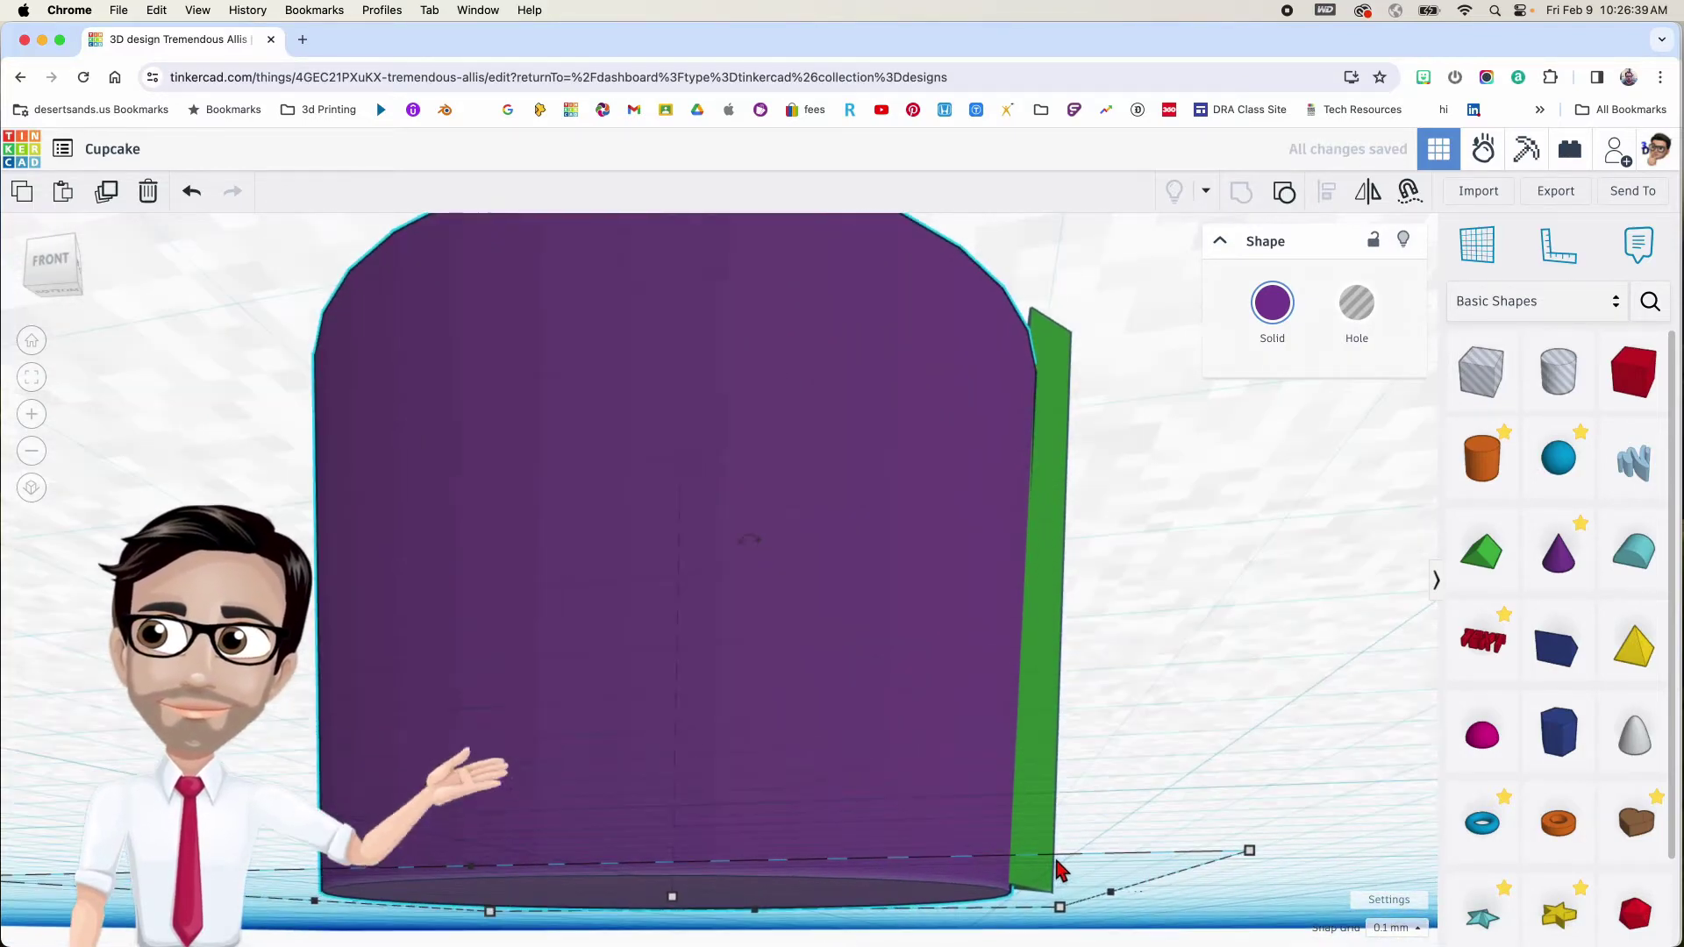
pyautogui.scroll(3, 1054, 864)
pyautogui.scroll(-5, 1052, 865)
pyautogui.moveTo(1052, 865)
pyautogui.mouseDown(button='right')
pyautogui.moveTo(1053, 848)
pyautogui.moveTo(1035, 873)
pyautogui.mouseUp(button='right')
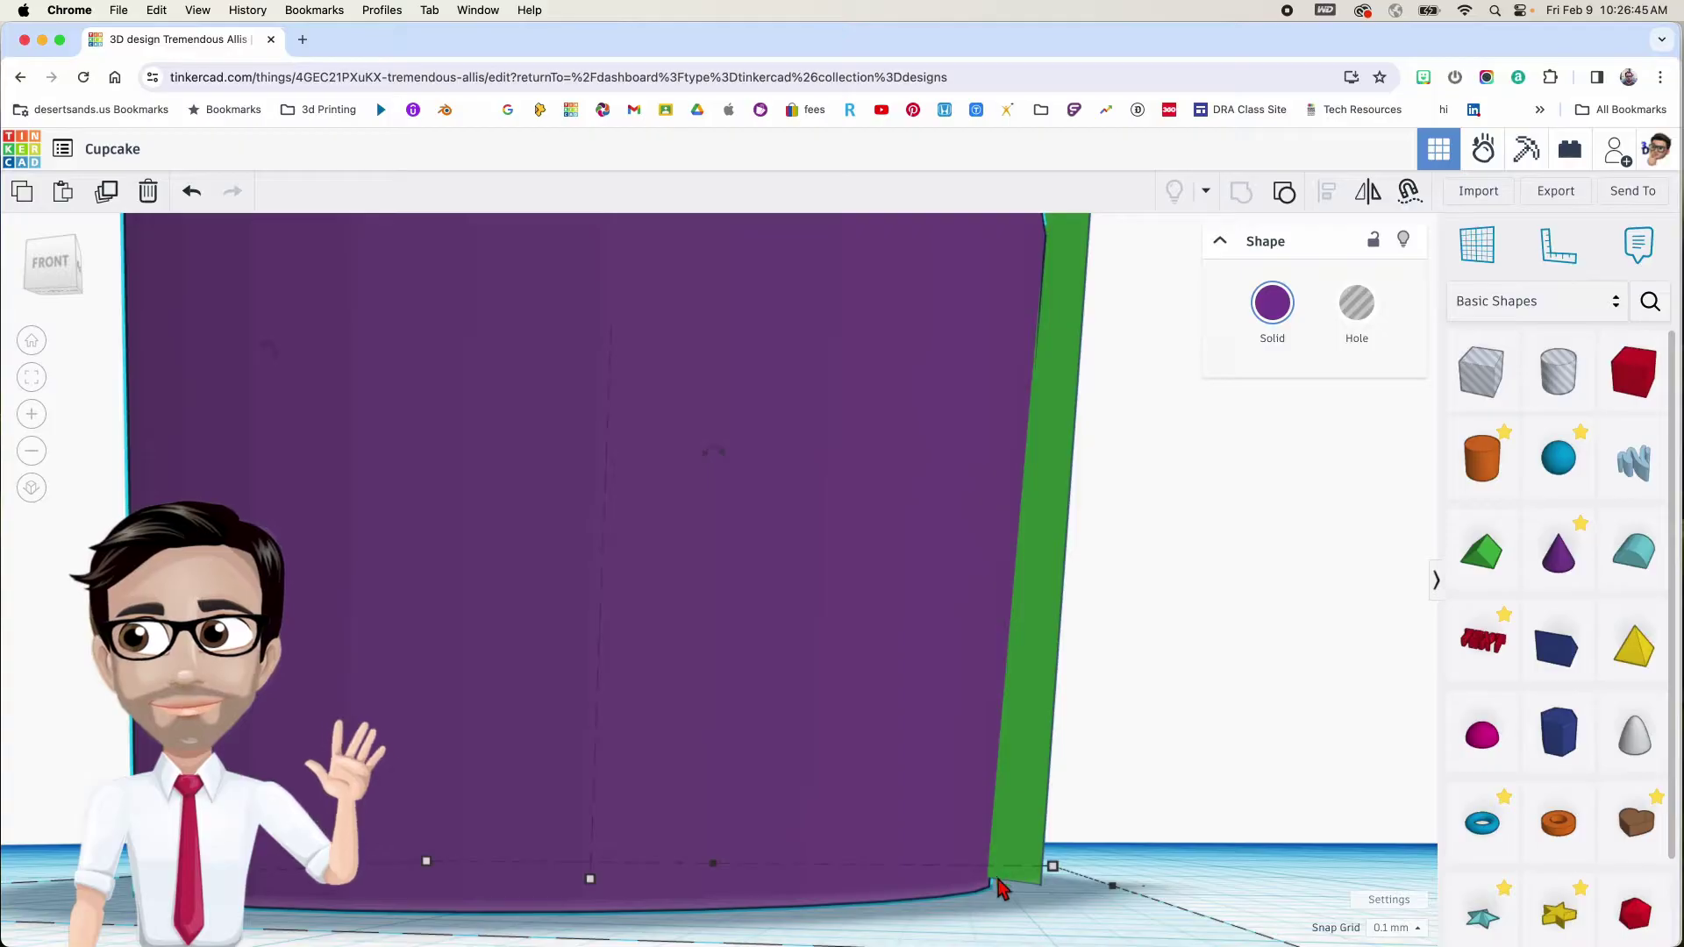
pyautogui.scroll(-10, 995, 901)
pyautogui.moveTo(848, 874); pyautogui.dragTo(866, 867, button='right')
pyautogui.click(867, 875)
# Lower the ridge on the cup's right side about 1.7 mm and the one on its left side about 1.1 mm
pyautogui.click(1000, 684)
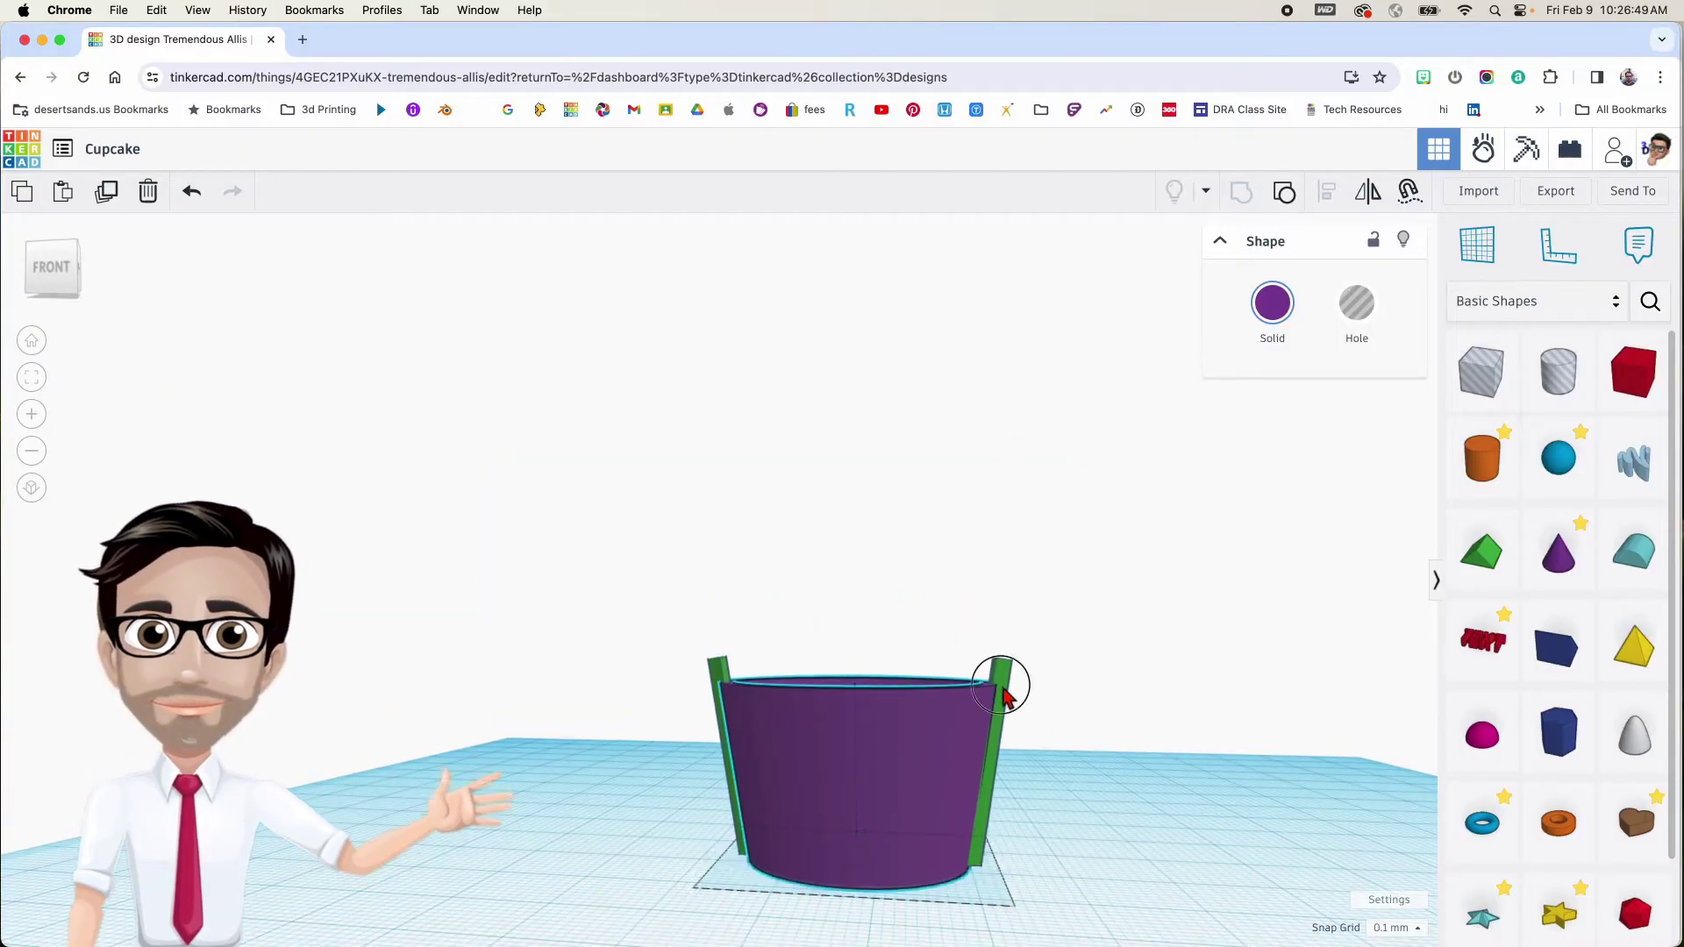
pyautogui.moveTo(1004, 695); pyautogui.dragTo(1053, 731, button='right')
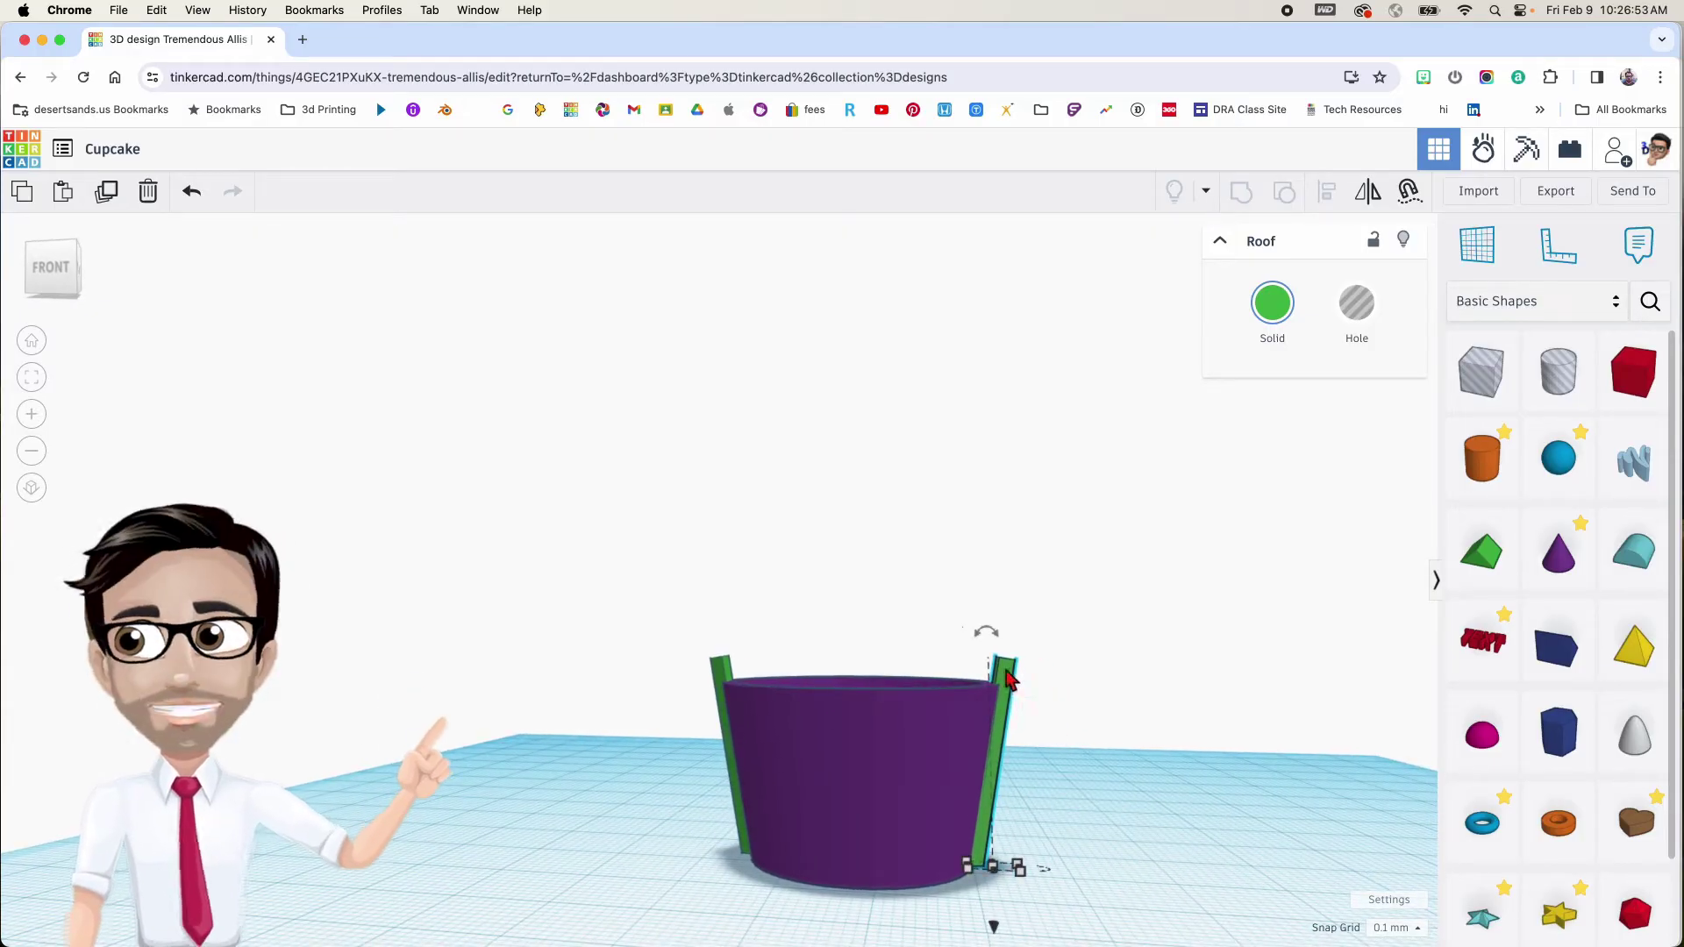
pyautogui.moveTo(993, 924); pyautogui.dragTo(994, 940, button='right')
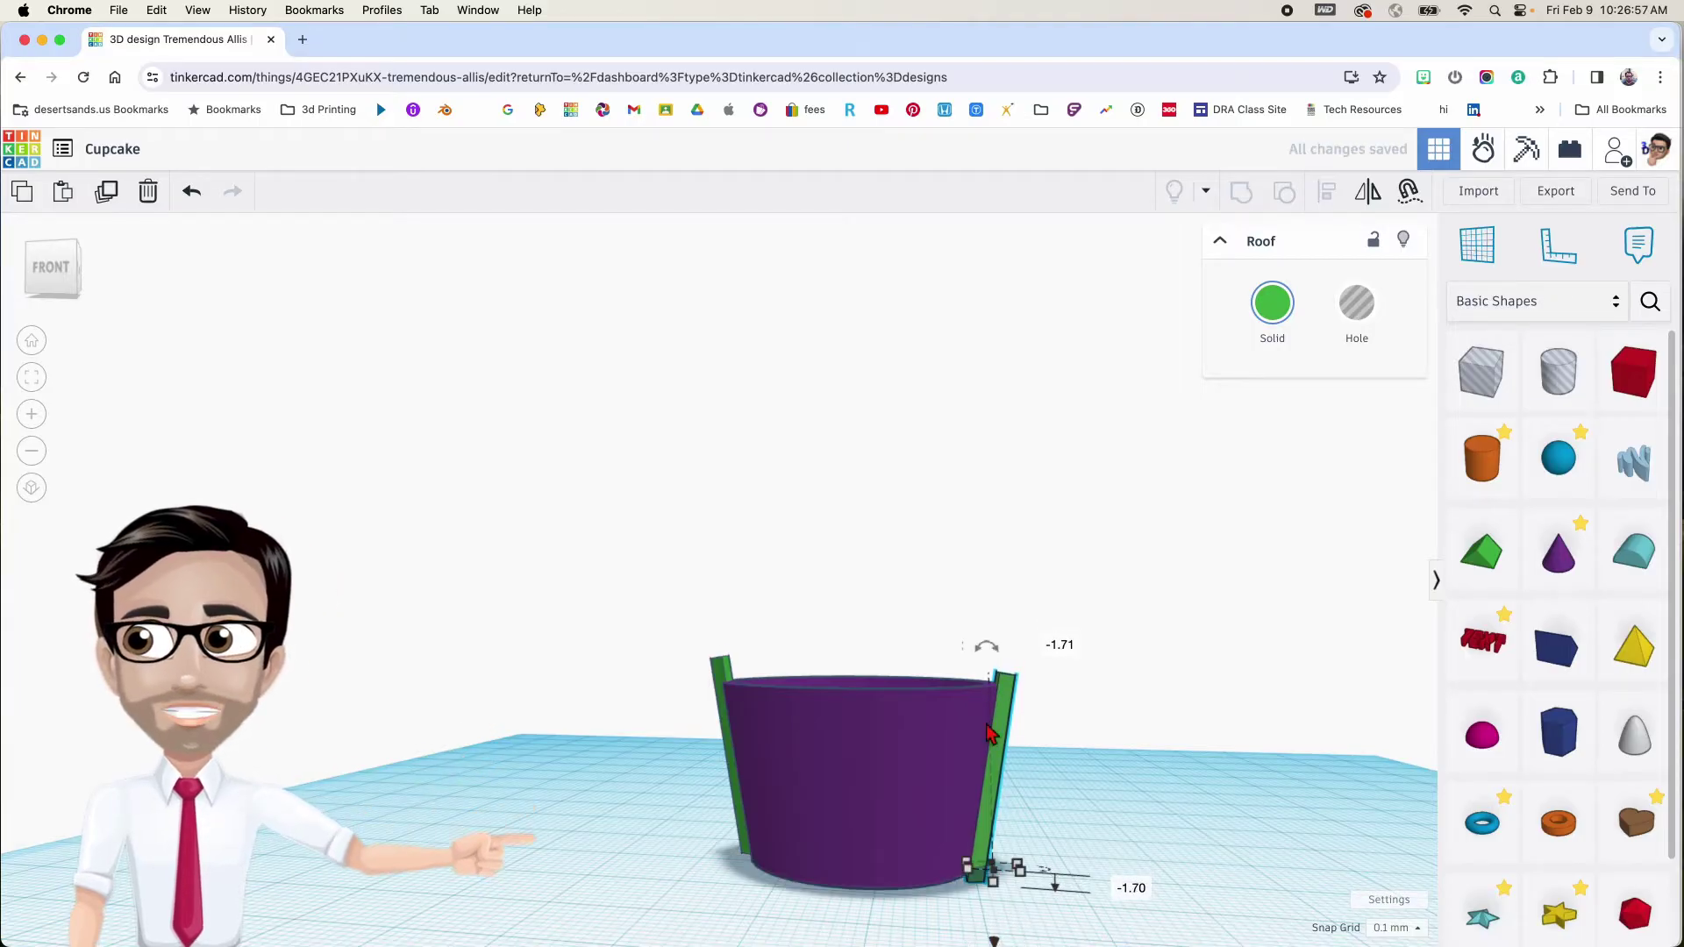
pyautogui.moveTo(1008, 689); pyautogui.dragTo(1125, 824, button='right')
pyautogui.click(727, 804)
pyautogui.moveTo(753, 826); pyautogui.dragTo(724, 794, button='right')
pyautogui.moveTo(712, 793); pyautogui.dragTo(716, 803)
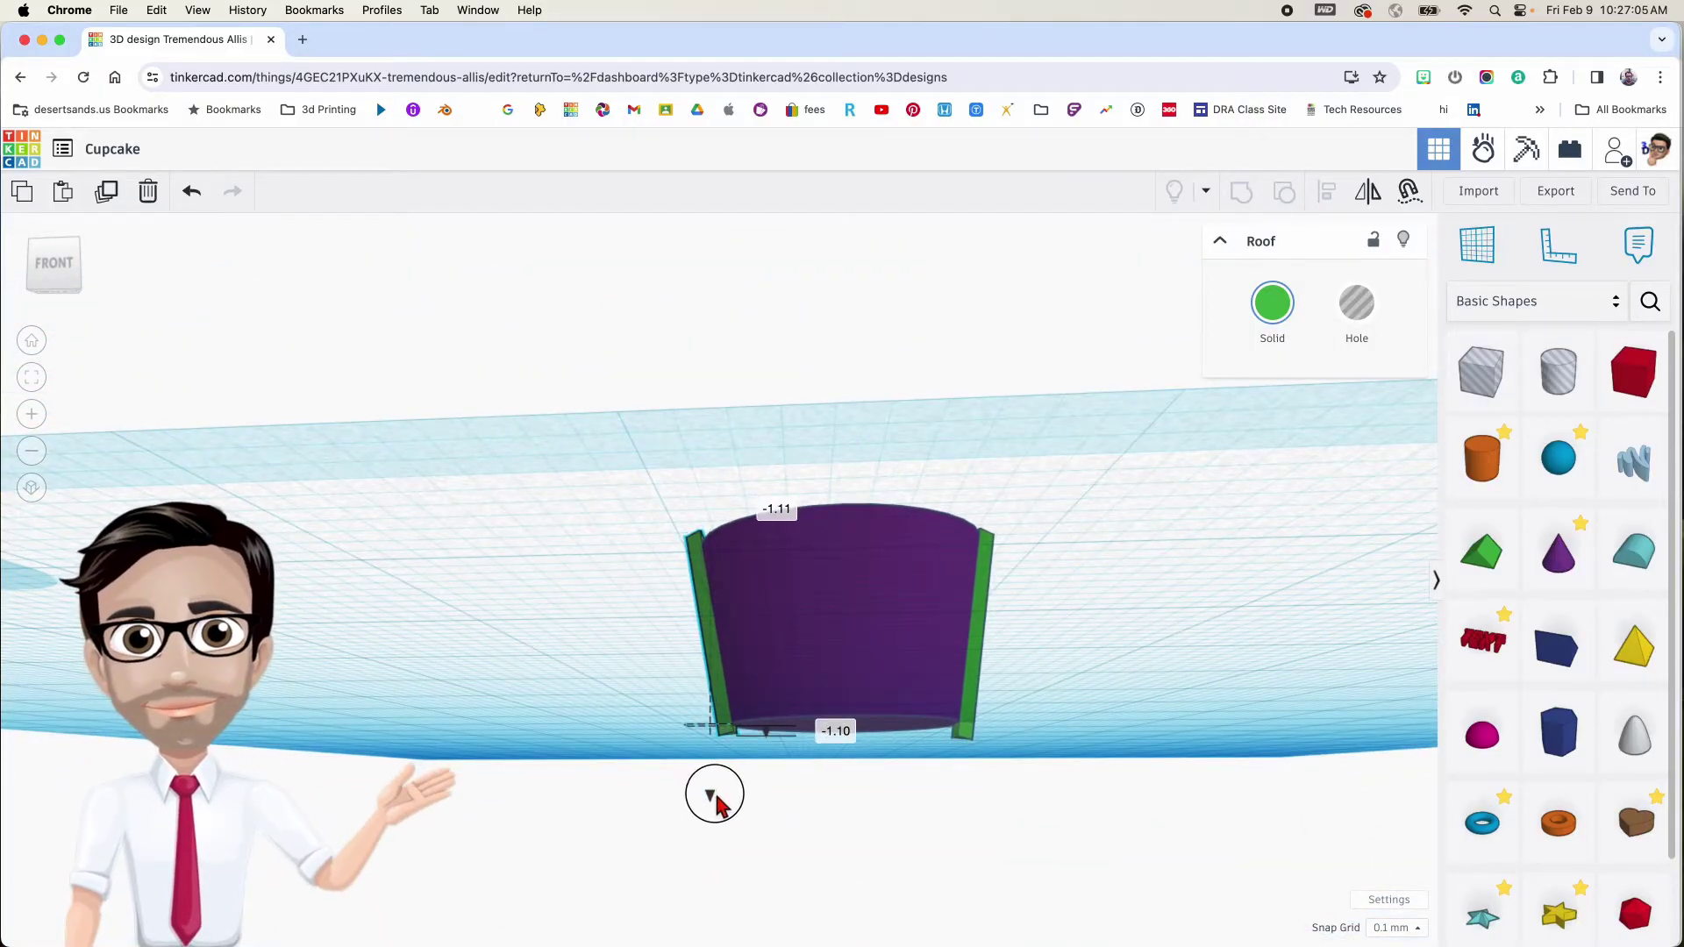
# Check with the Align tool that the cup and both ridges are centered on each other
pyautogui.scroll(2, 925, 727)
pyautogui.moveTo(945, 707); pyautogui.dragTo(950, 745, button='right')
pyautogui.scroll(4, 978, 676)
pyautogui.moveTo(977, 680); pyautogui.dragTo(1179, 820, button='right')
pyautogui.scroll(-5, 1079, 773)
pyautogui.moveTo(763, 400); pyautogui.dragTo(981, 820)
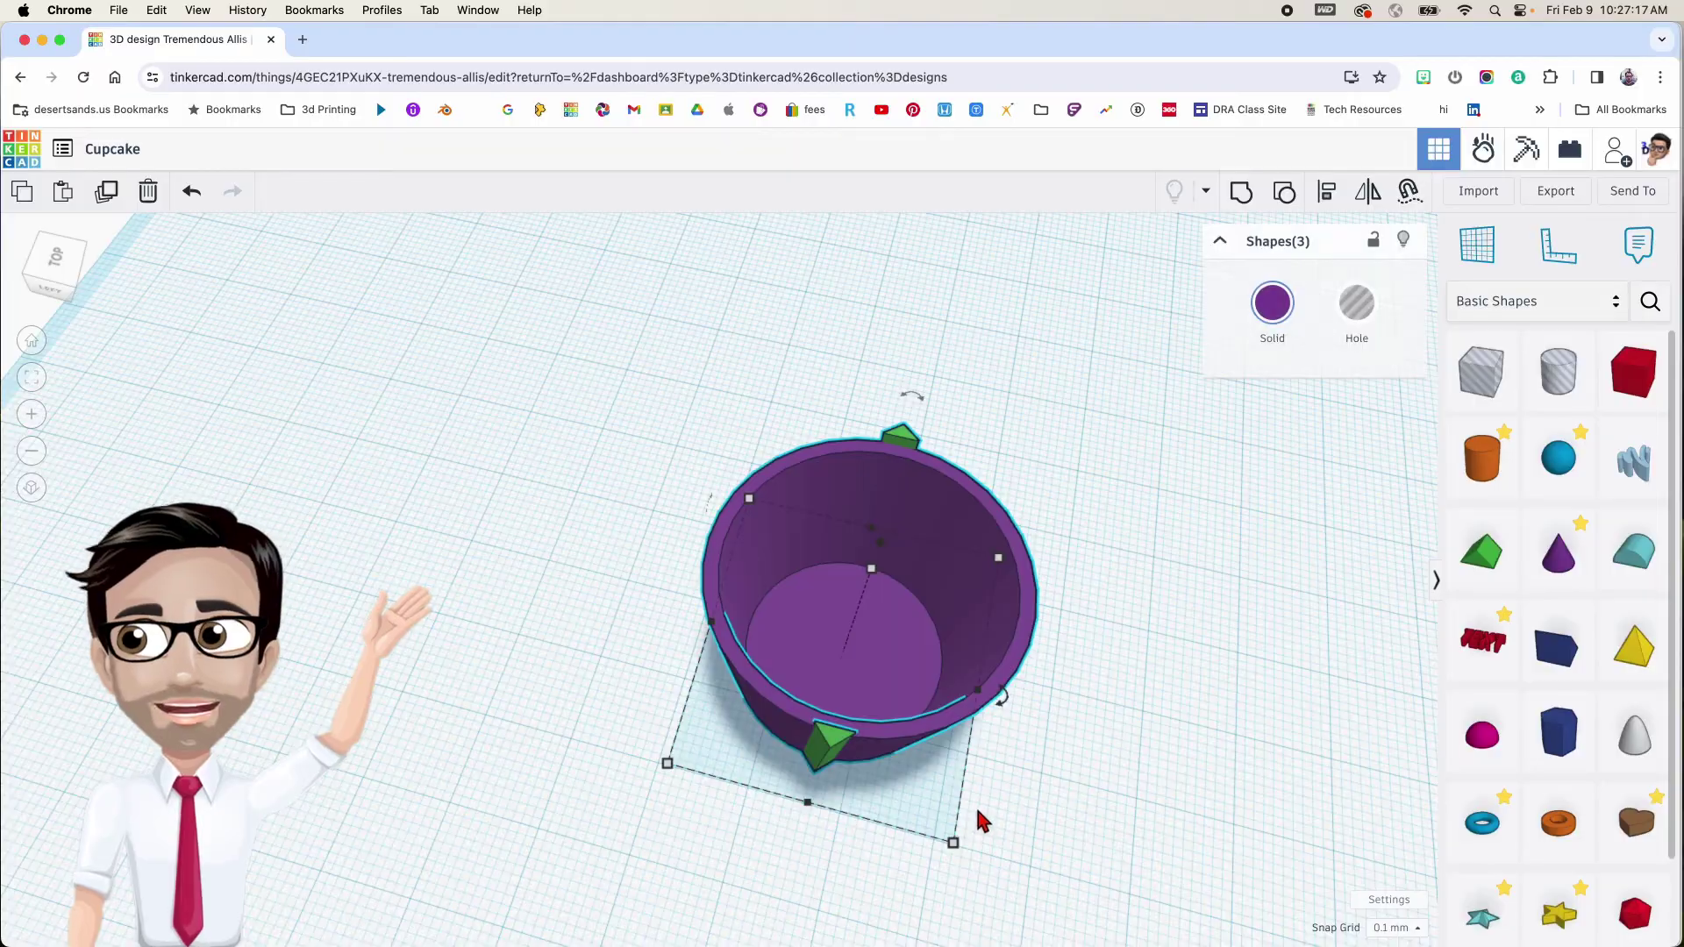
pyautogui.press('l')
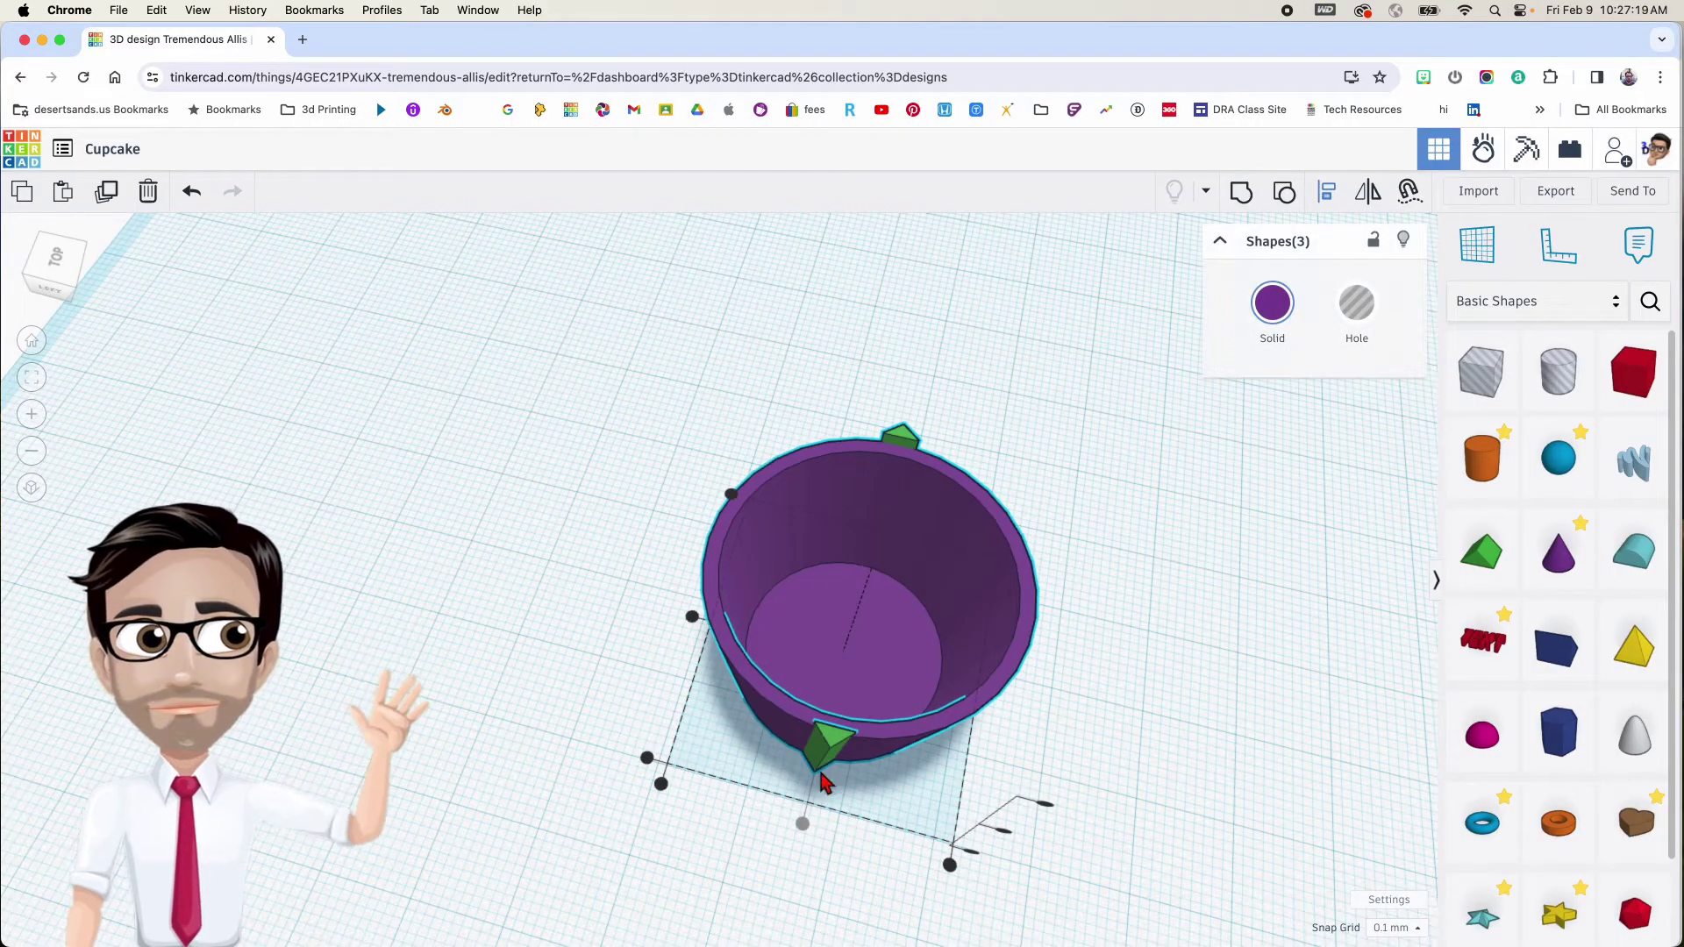
pyautogui.click(1045, 684)
# Duplicate both ridges in place and rotate the copies around the cup until they sit right beside the originals
pyautogui.moveTo(1044, 684); pyautogui.dragTo(723, 509, button='right')
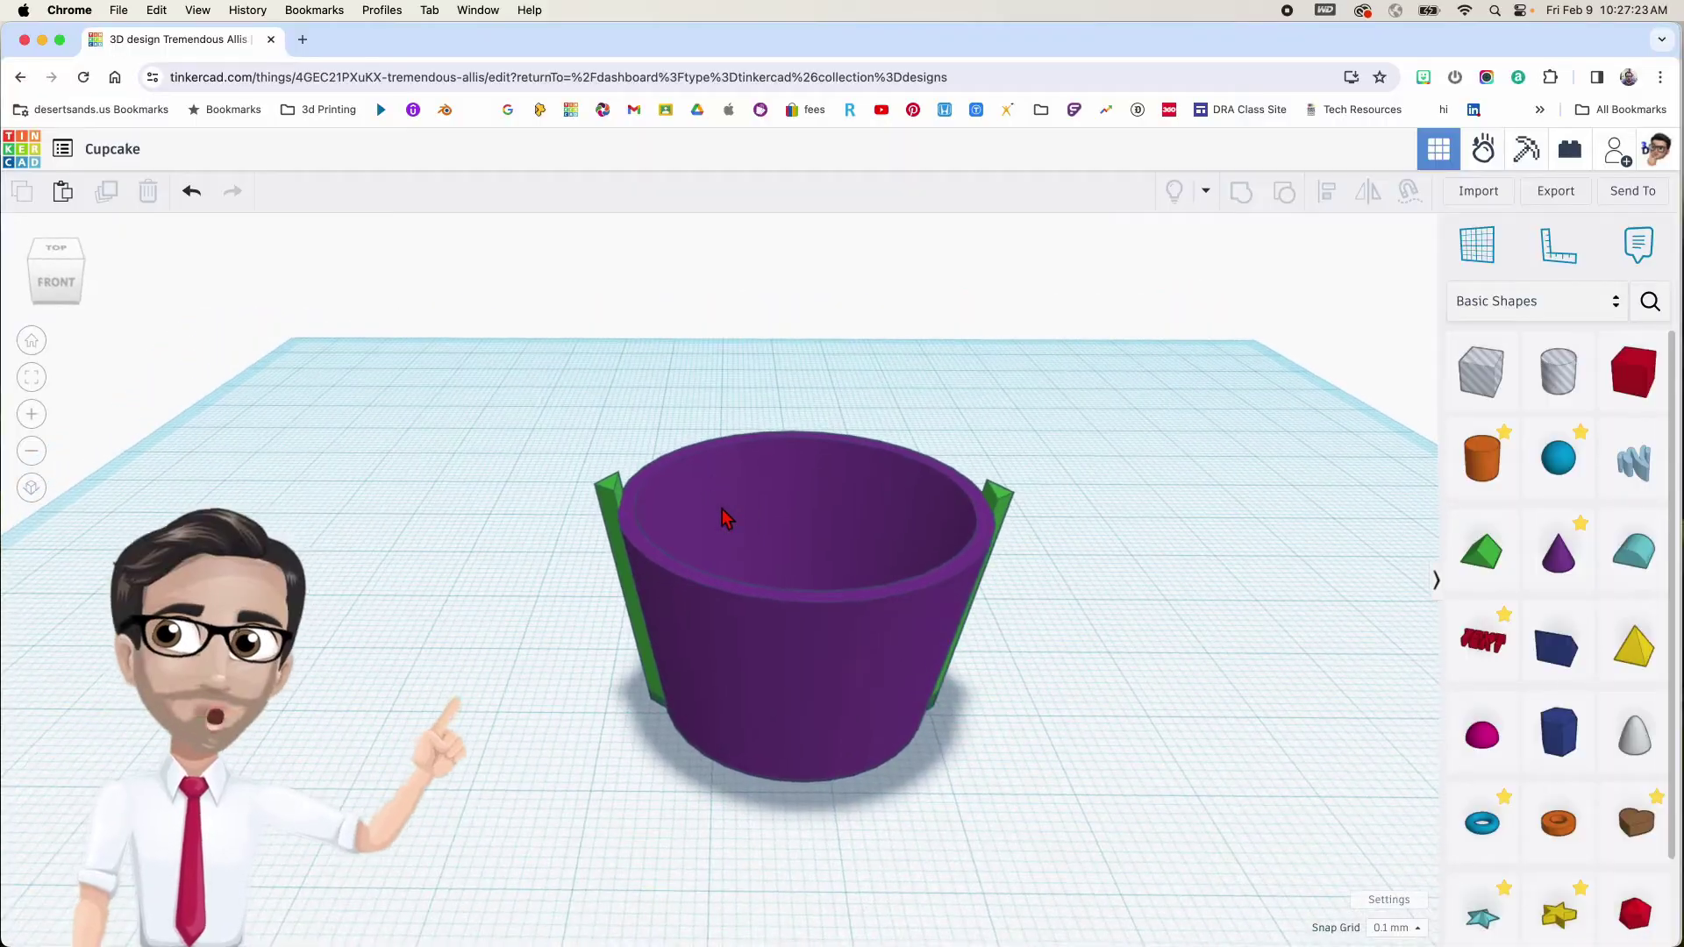
pyautogui.click(1003, 511)
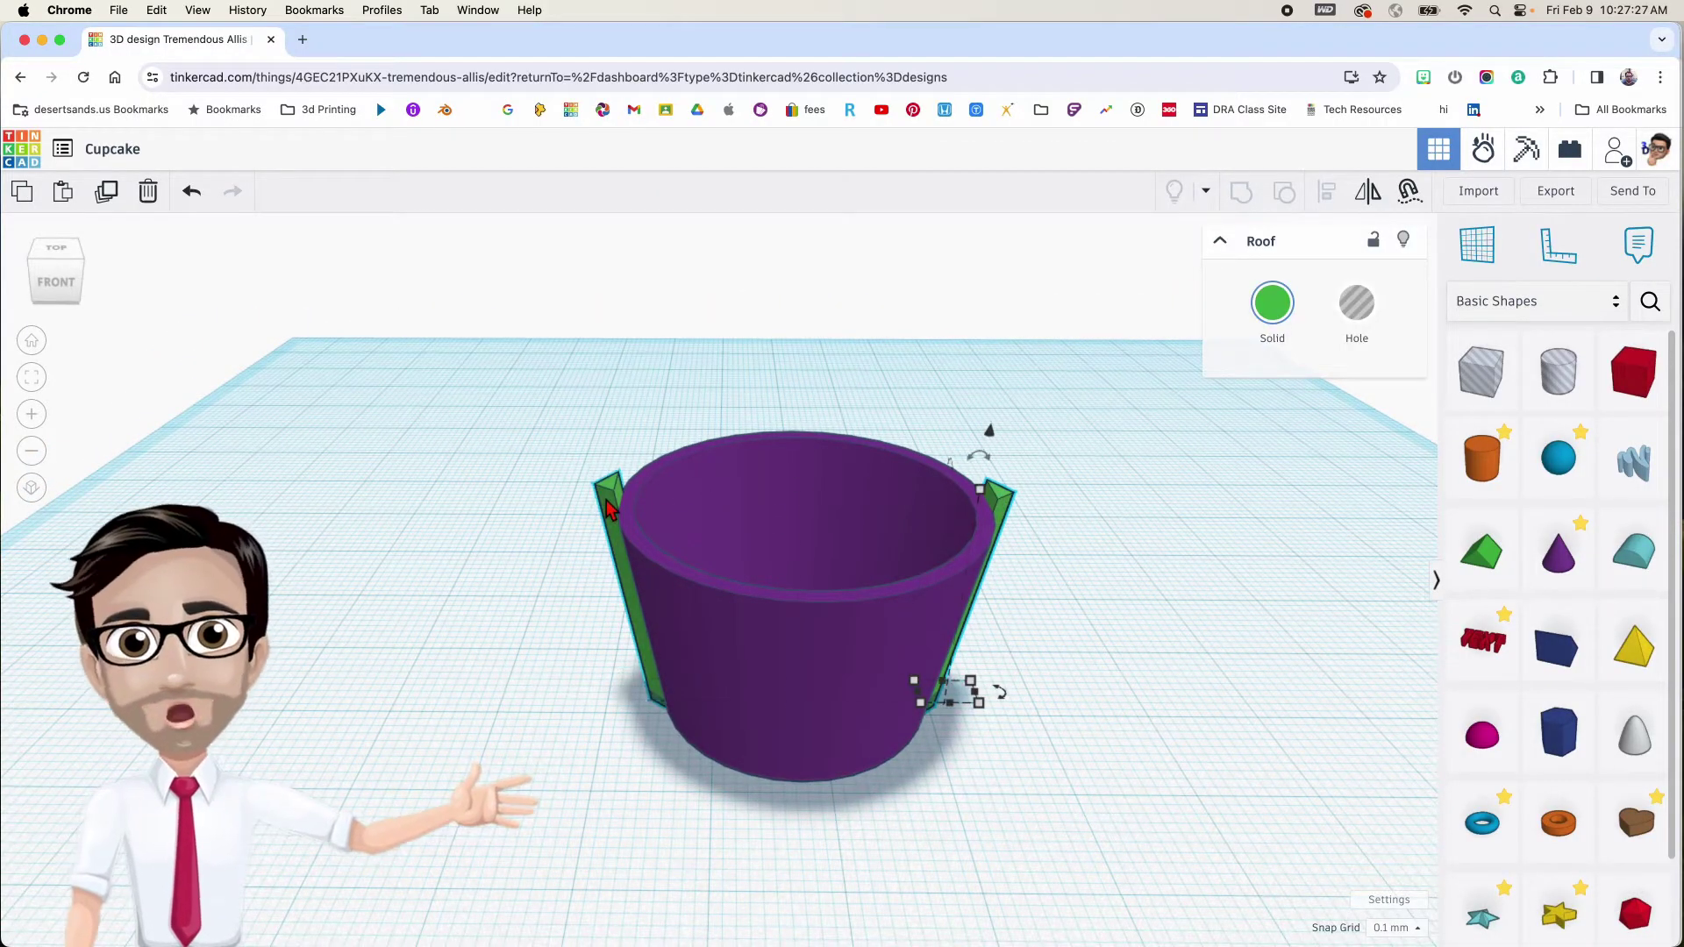
pyautogui.hotkey('ctrl', 'd')
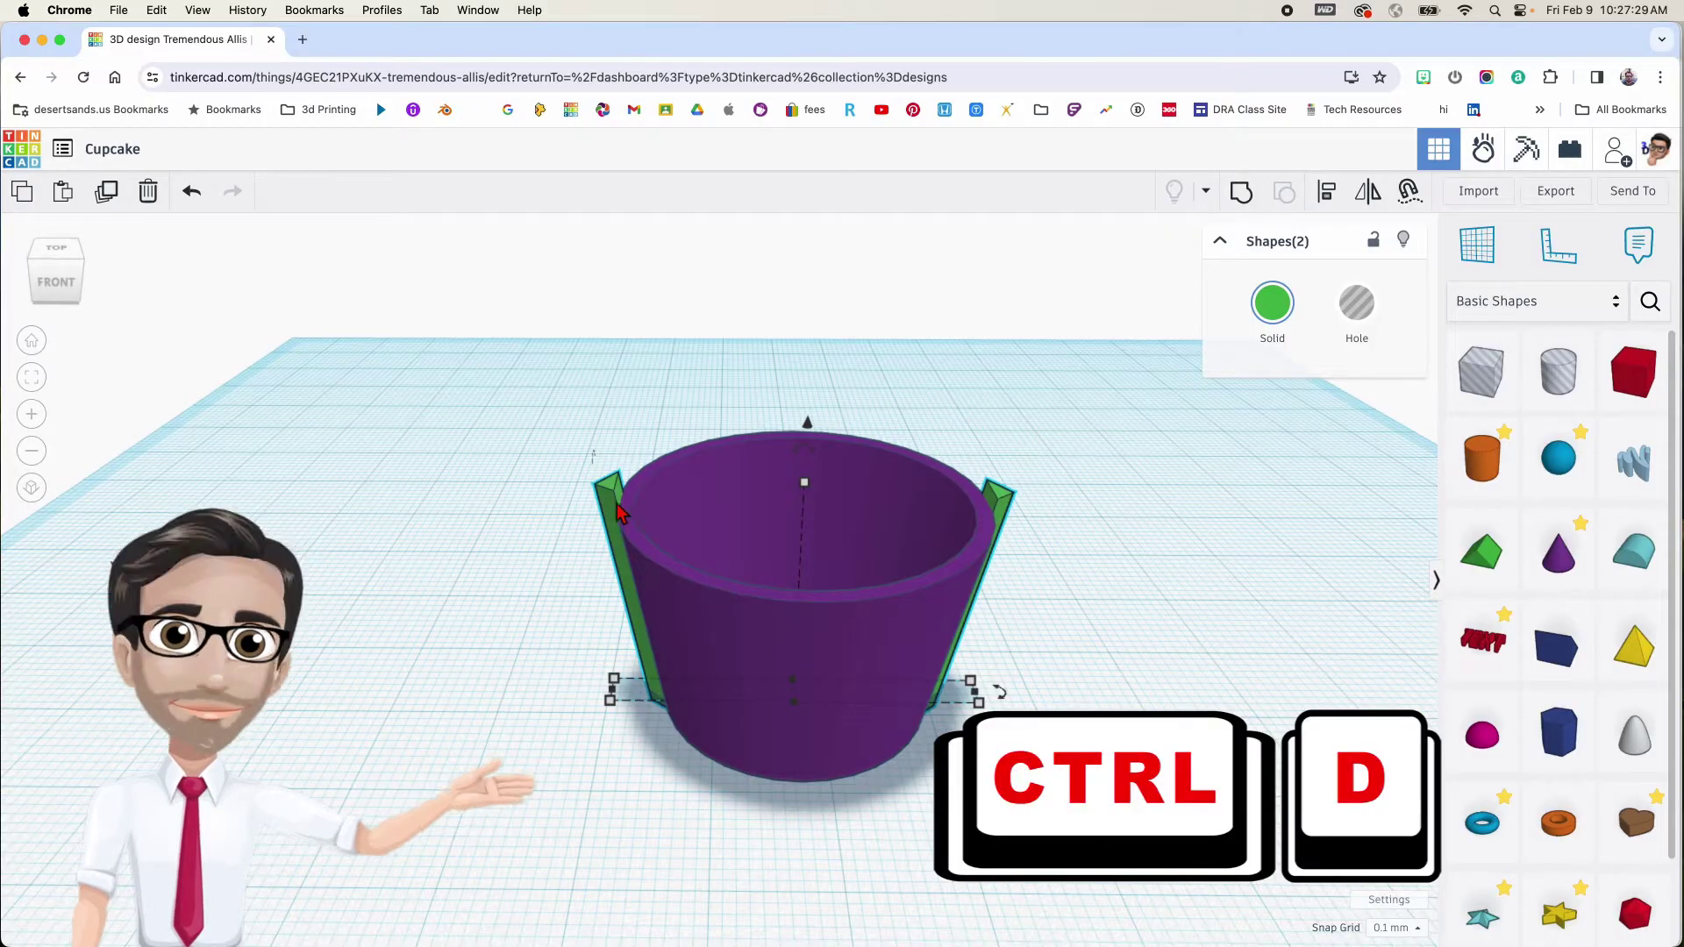
pyautogui.moveTo(972, 603); pyautogui.dragTo(763, 554, button='middle')
pyautogui.scroll(3, 798, 528)
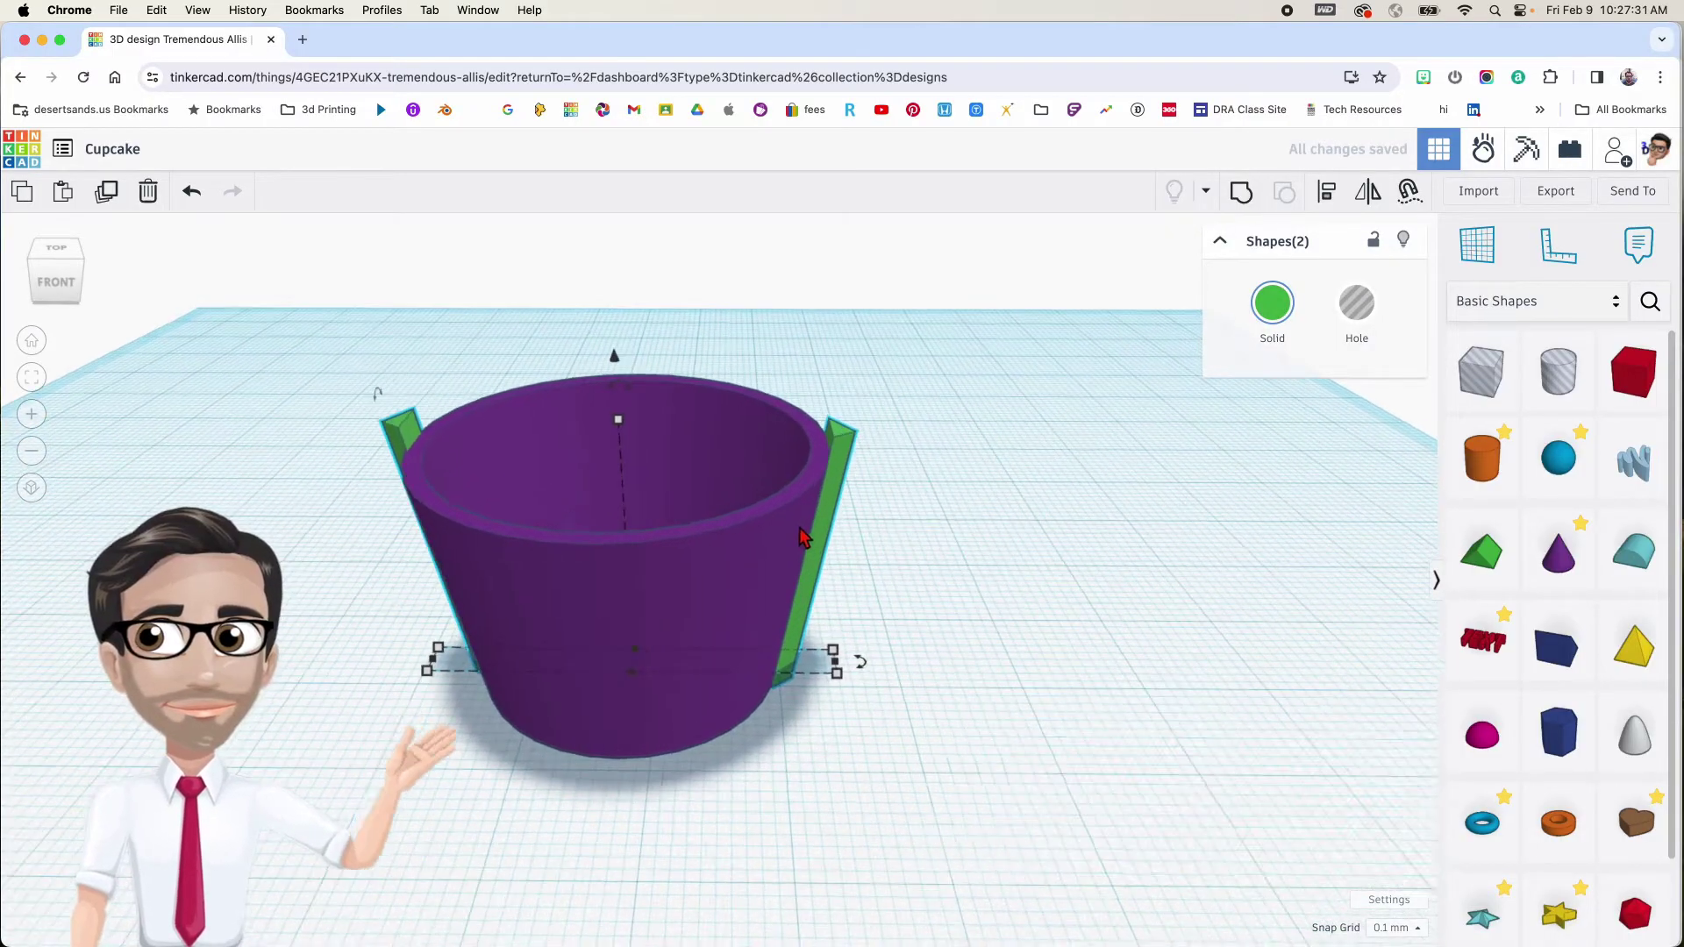
pyautogui.moveTo(864, 679); pyautogui.dragTo(964, 650)
pyautogui.moveTo(973, 651); pyautogui.dragTo(589, 680, button='right')
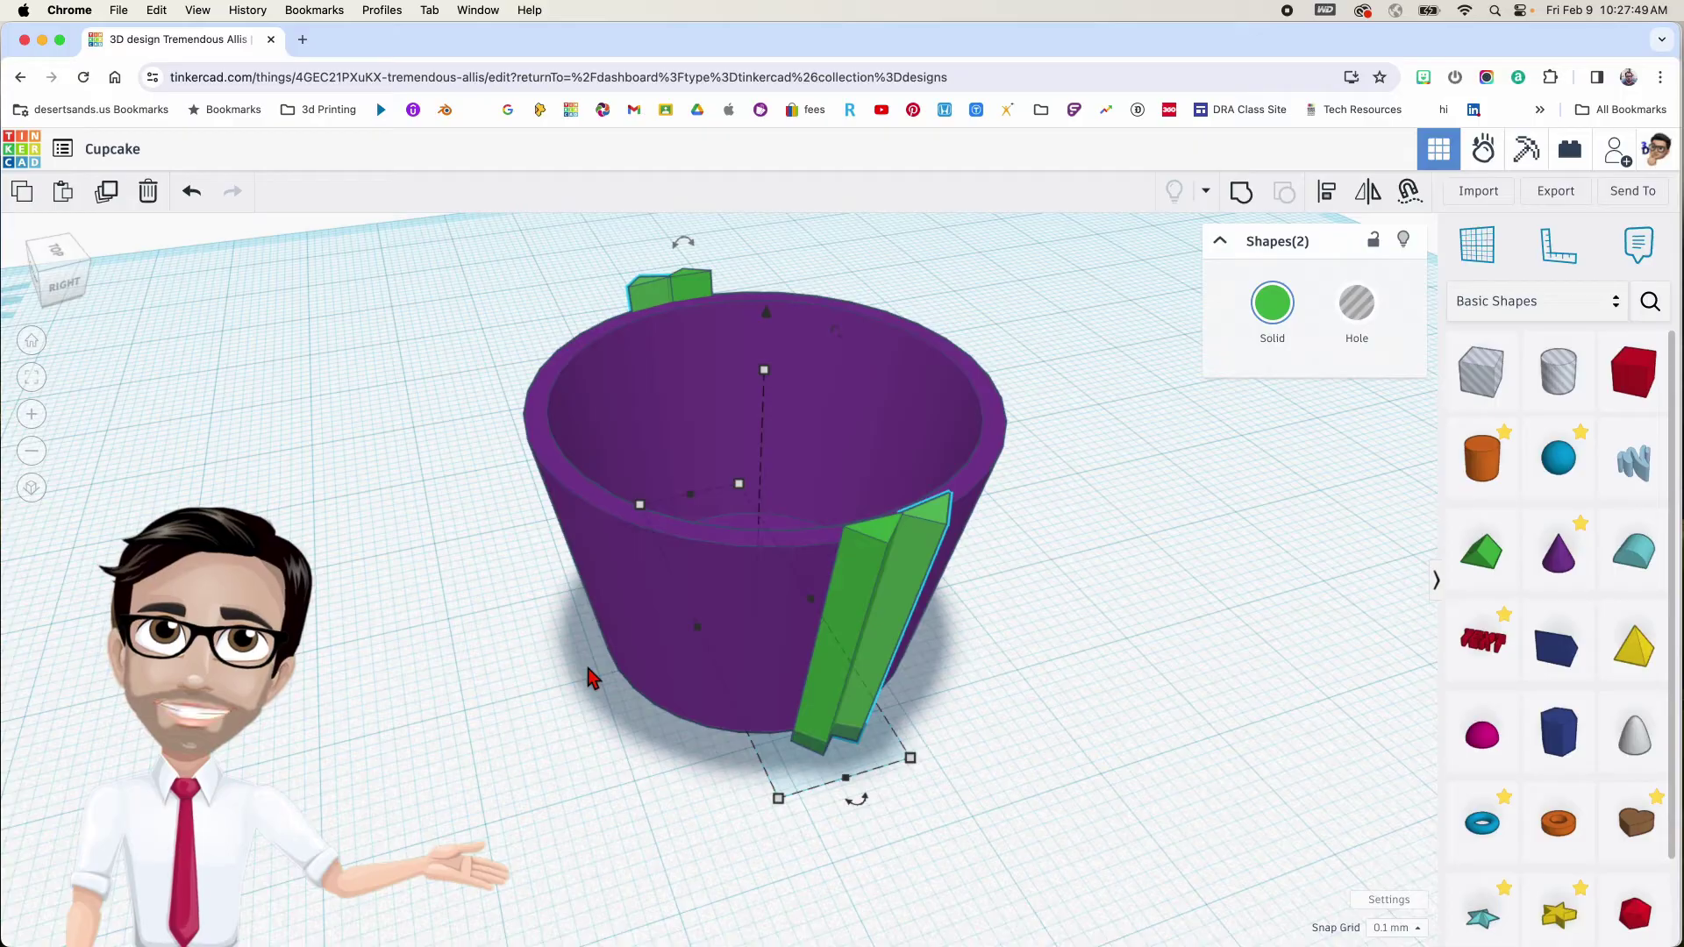
# Repeat the duplicate-and-rotate of the ridge pair until ridges cover the cup's entire outer wall
pyautogui.hotkey('ctrl', 'd')
pyautogui.hotkey('ctrl', 'd')
pyautogui.hotkey('ctrl', 'd')
pyautogui.hotkey('ctrl', 'd')
pyautogui.hotkey('ctrl', 'd')
pyautogui.hotkey('ctrl', 'd')
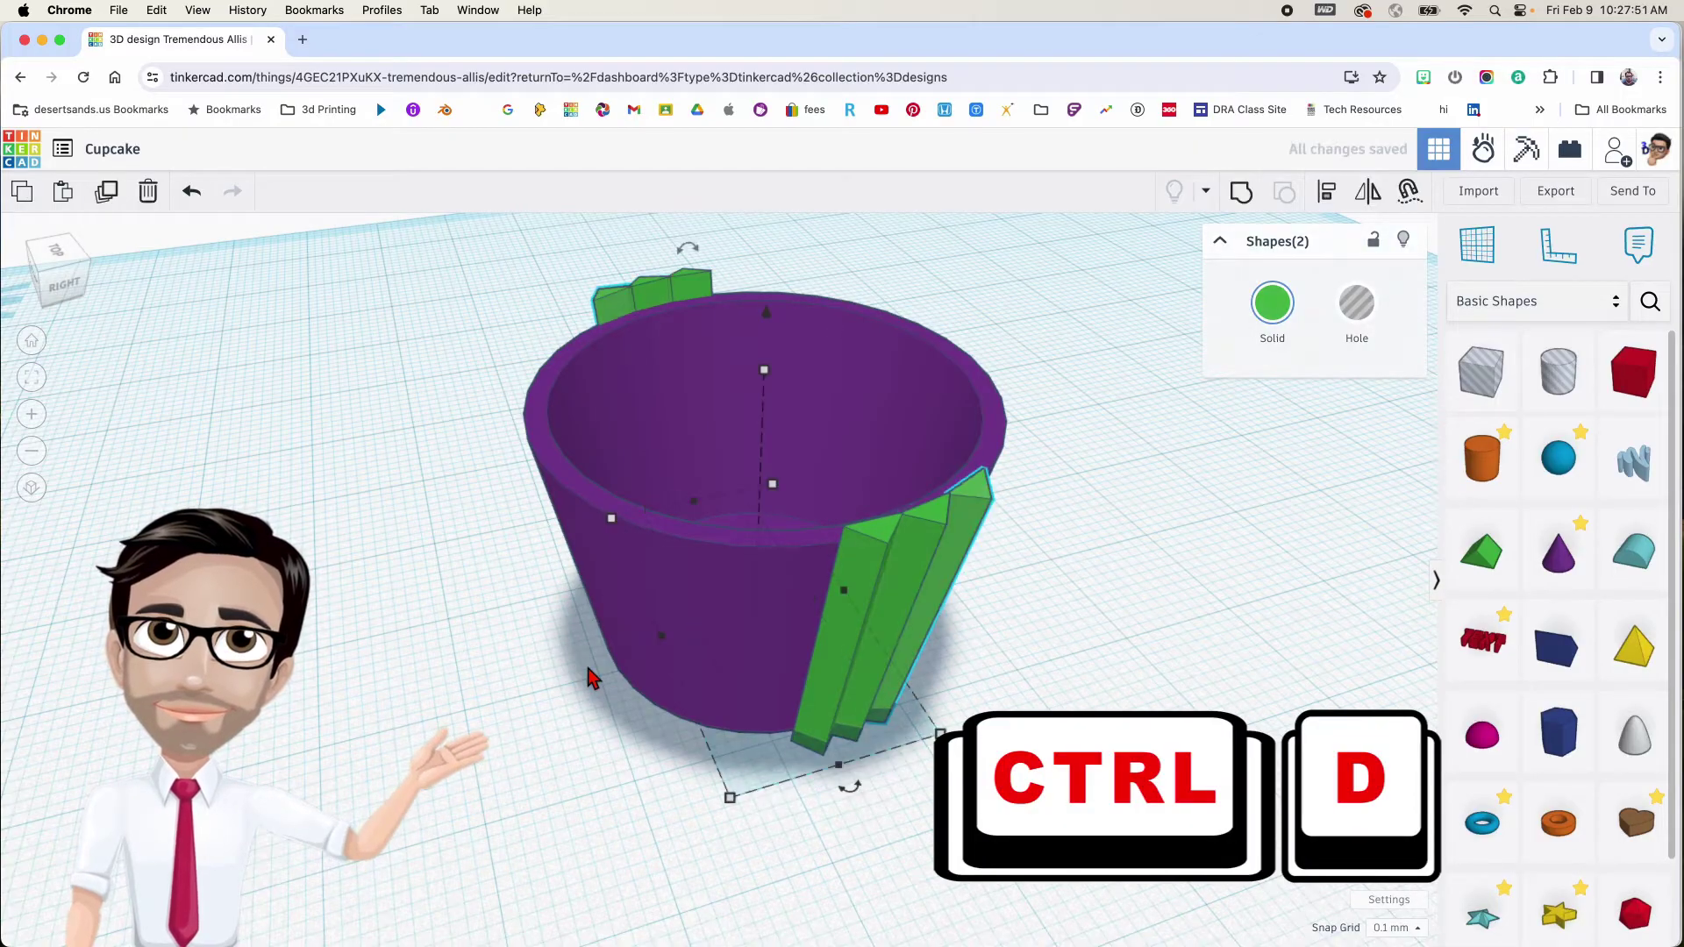
pyautogui.hotkey('ctrl', 'd')
pyautogui.hotkey('ctrl', 'd')
pyautogui.hotkey('ctrl', 'd')
pyautogui.hotkey('ctrl', 'd')
pyautogui.hotkey('ctrl', 'd')
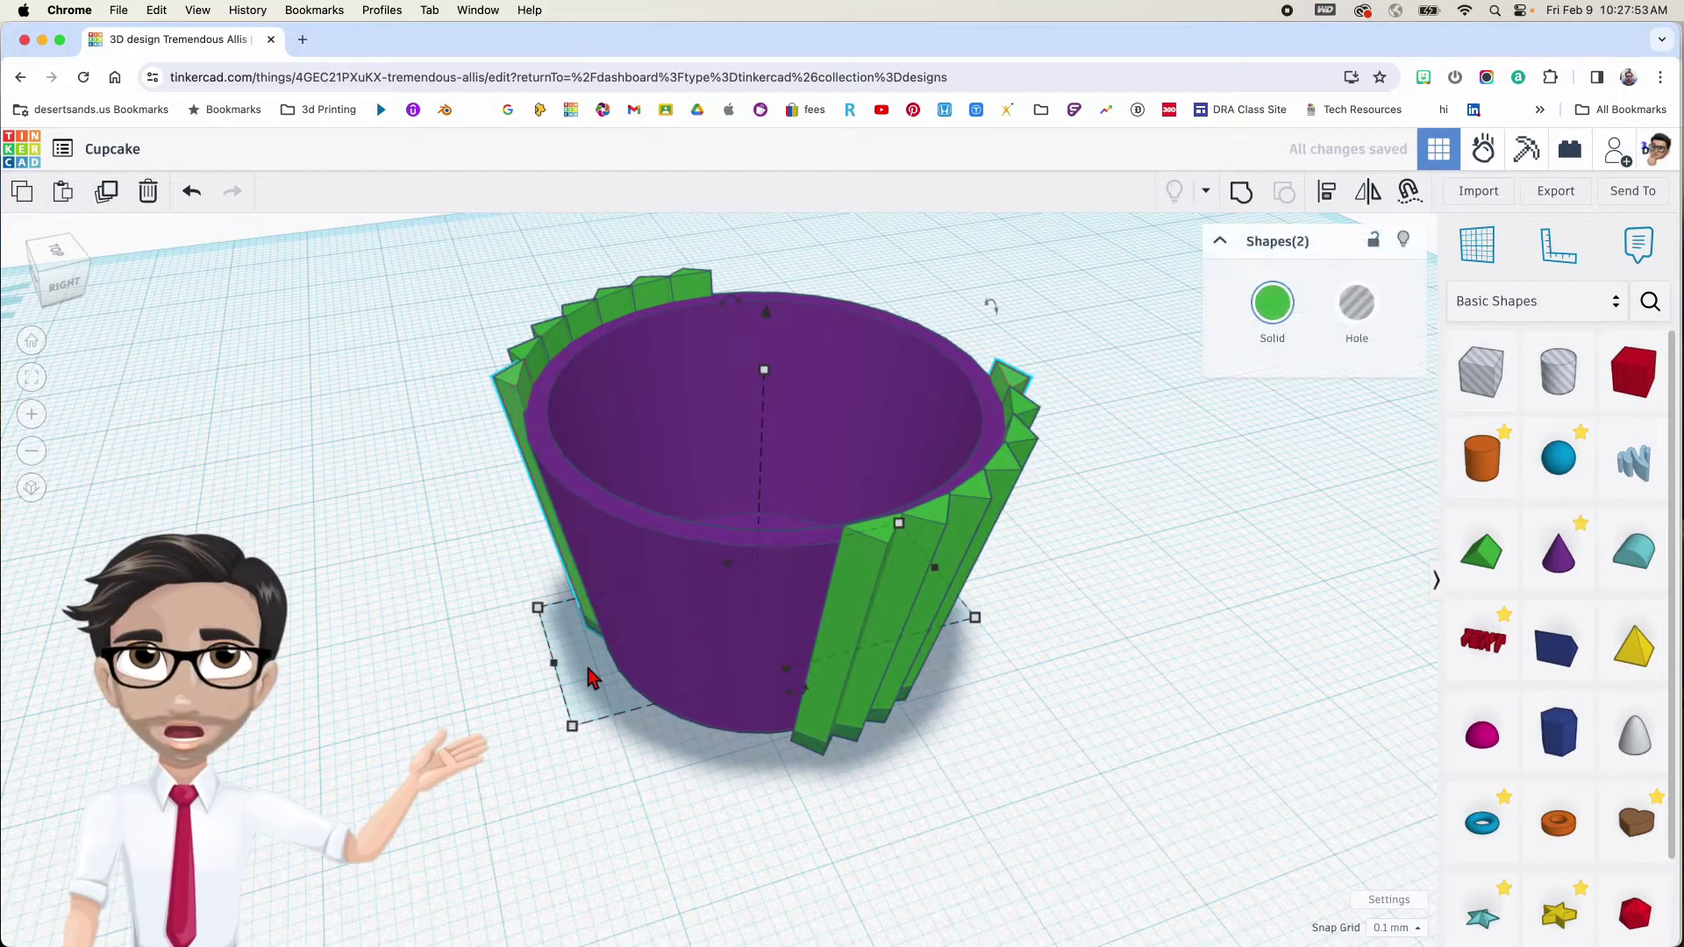
pyautogui.hotkey('ctrl', 'd')
pyautogui.hotkey('ctrl', 'd')
pyautogui.hotkey('ctrl', 'd')
pyautogui.hotkey('ctrl', 'd')
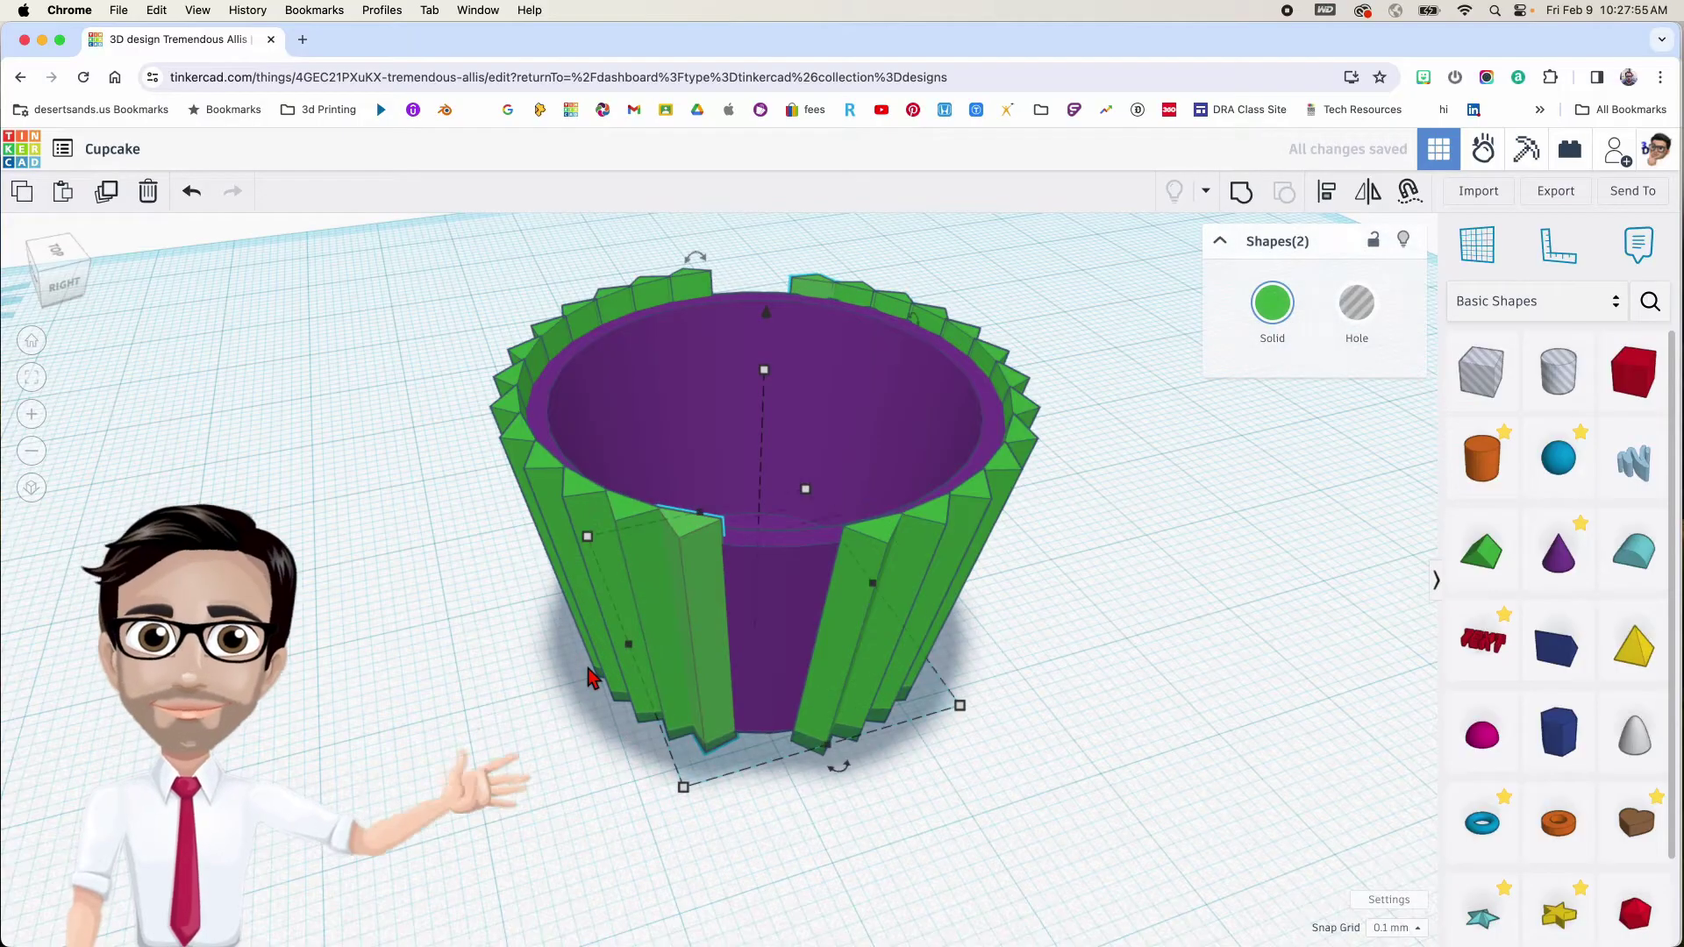
pyautogui.click(853, 753)
pyautogui.moveTo(853, 748); pyautogui.dragTo(866, 544, button='right')
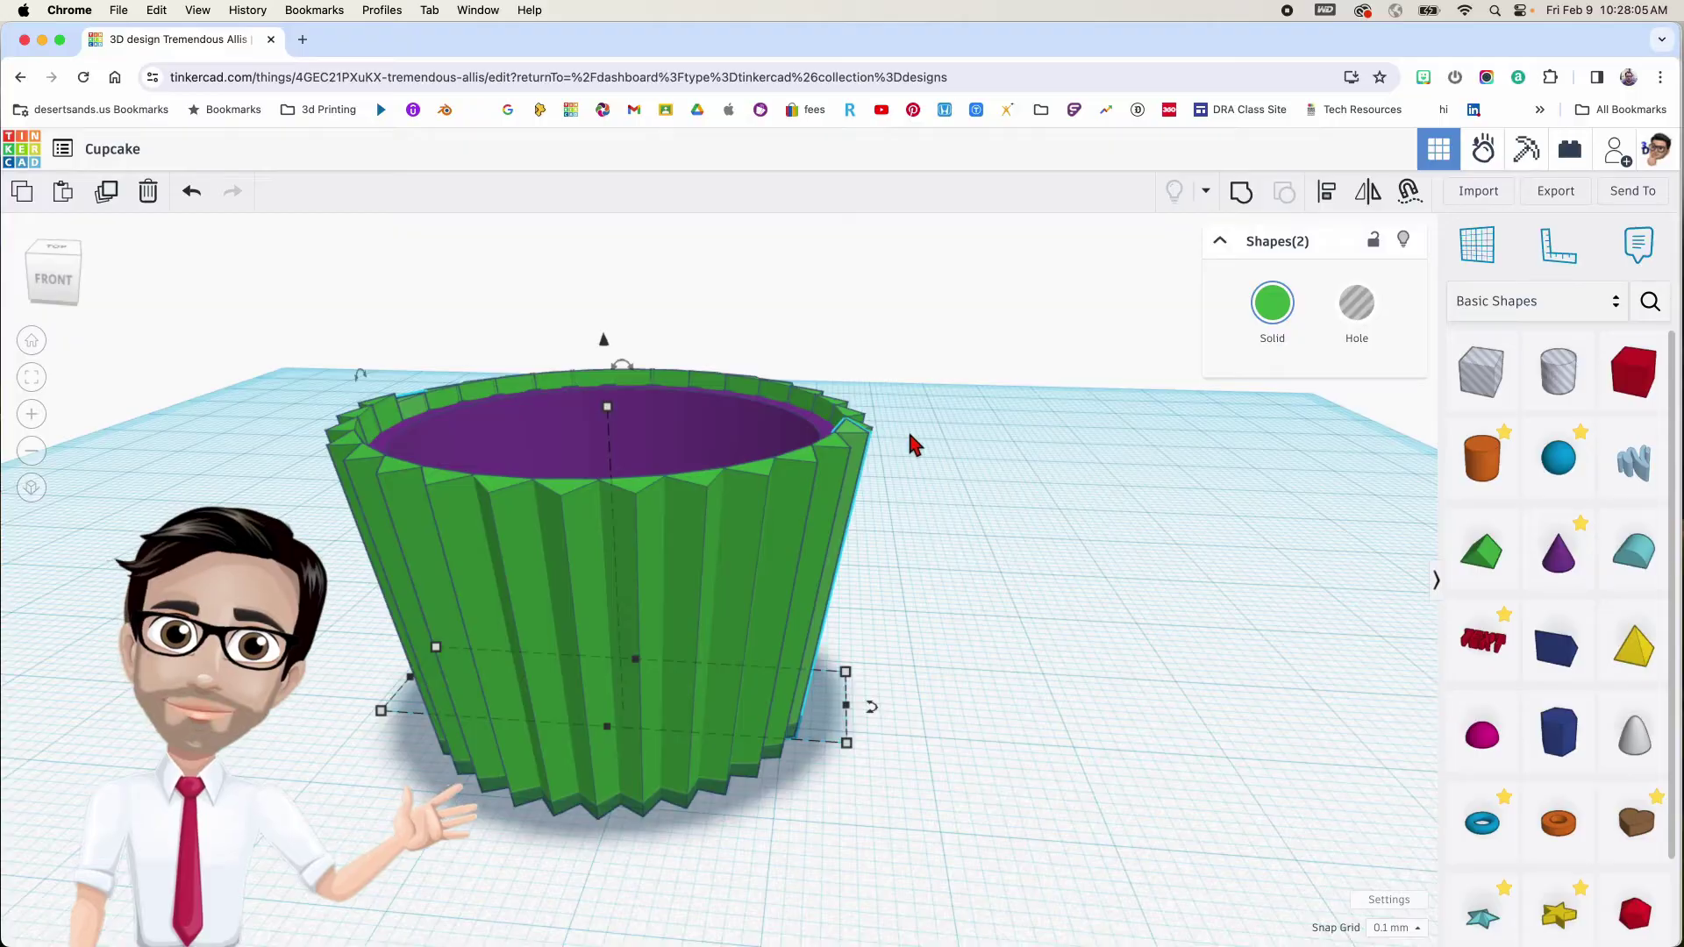
pyautogui.moveTo(835, 446); pyautogui.dragTo(767, 490, button='right')
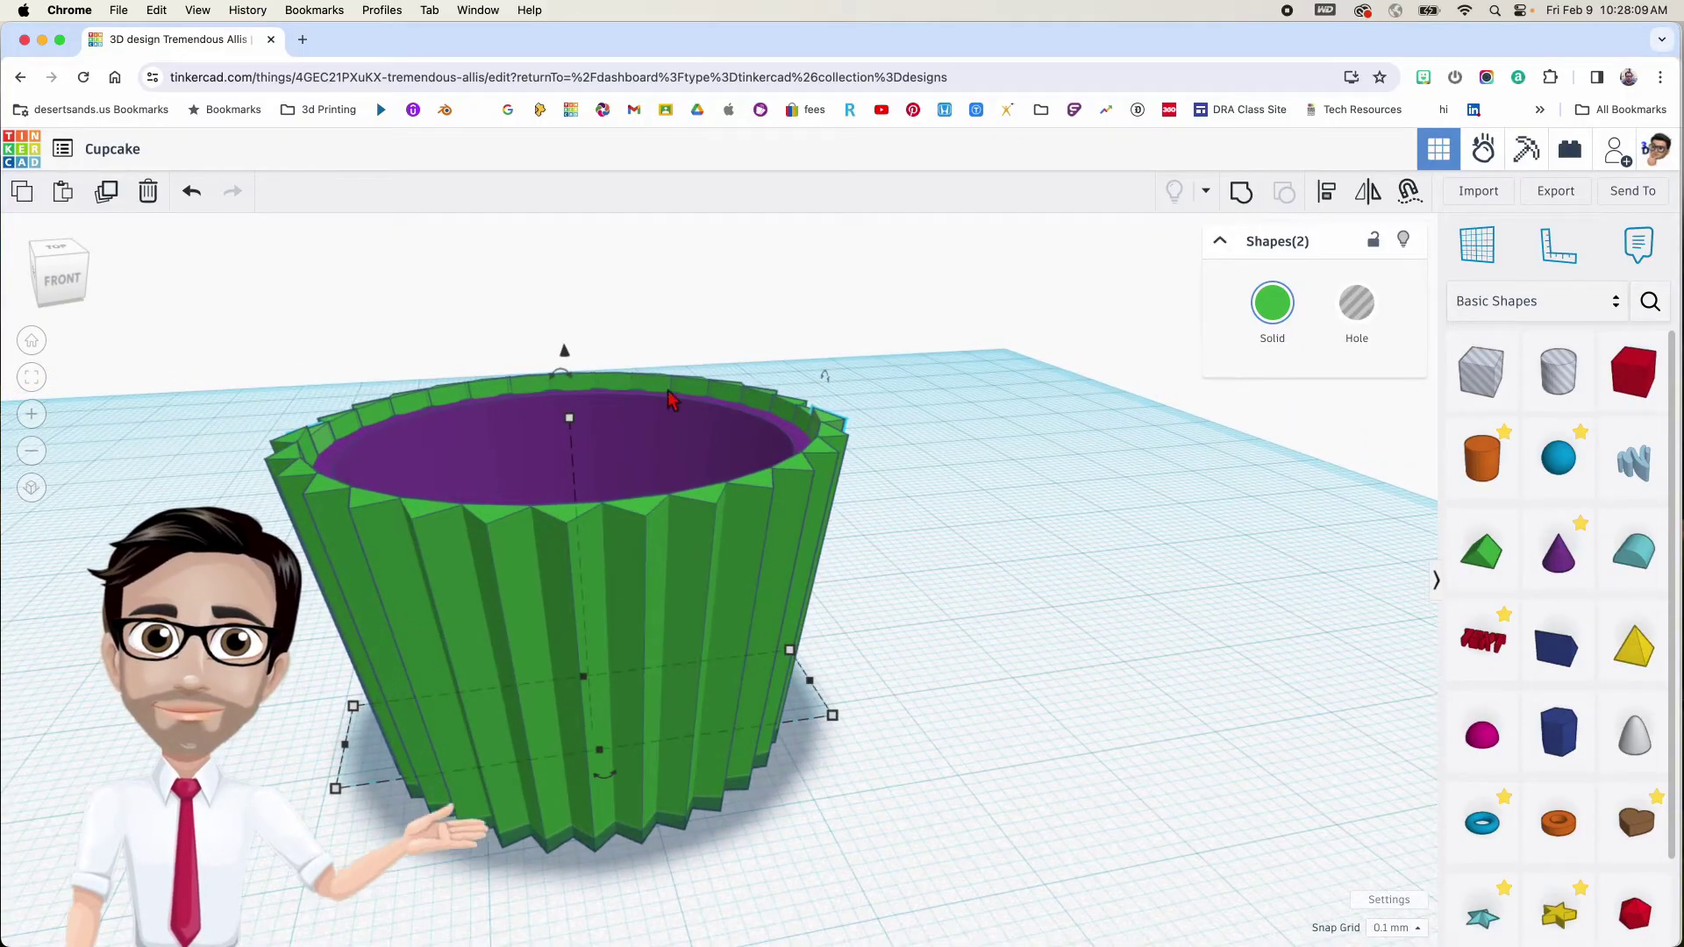
# Group the cup and all surrounding ridges into one solid shape
pyautogui.moveTo(654, 530); pyautogui.dragTo(886, 548, button='right')
pyautogui.click(426, 340)
pyautogui.moveTo(424, 340); pyautogui.dragTo(989, 631)
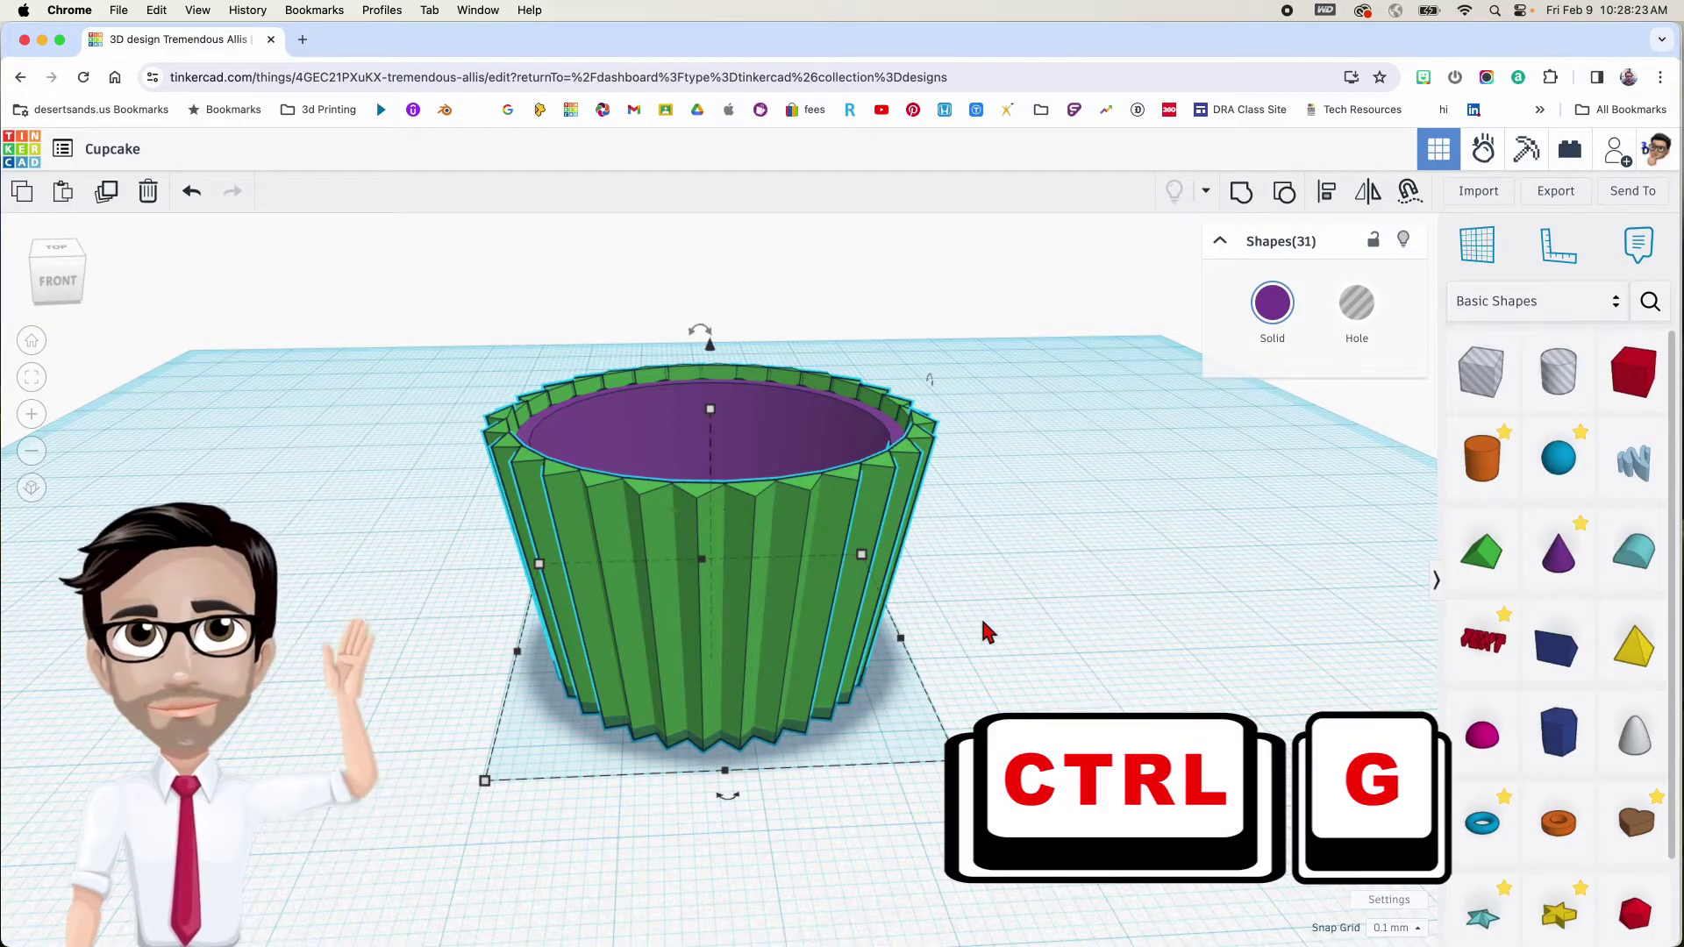
pyautogui.hotkey('ctrl', 'g')
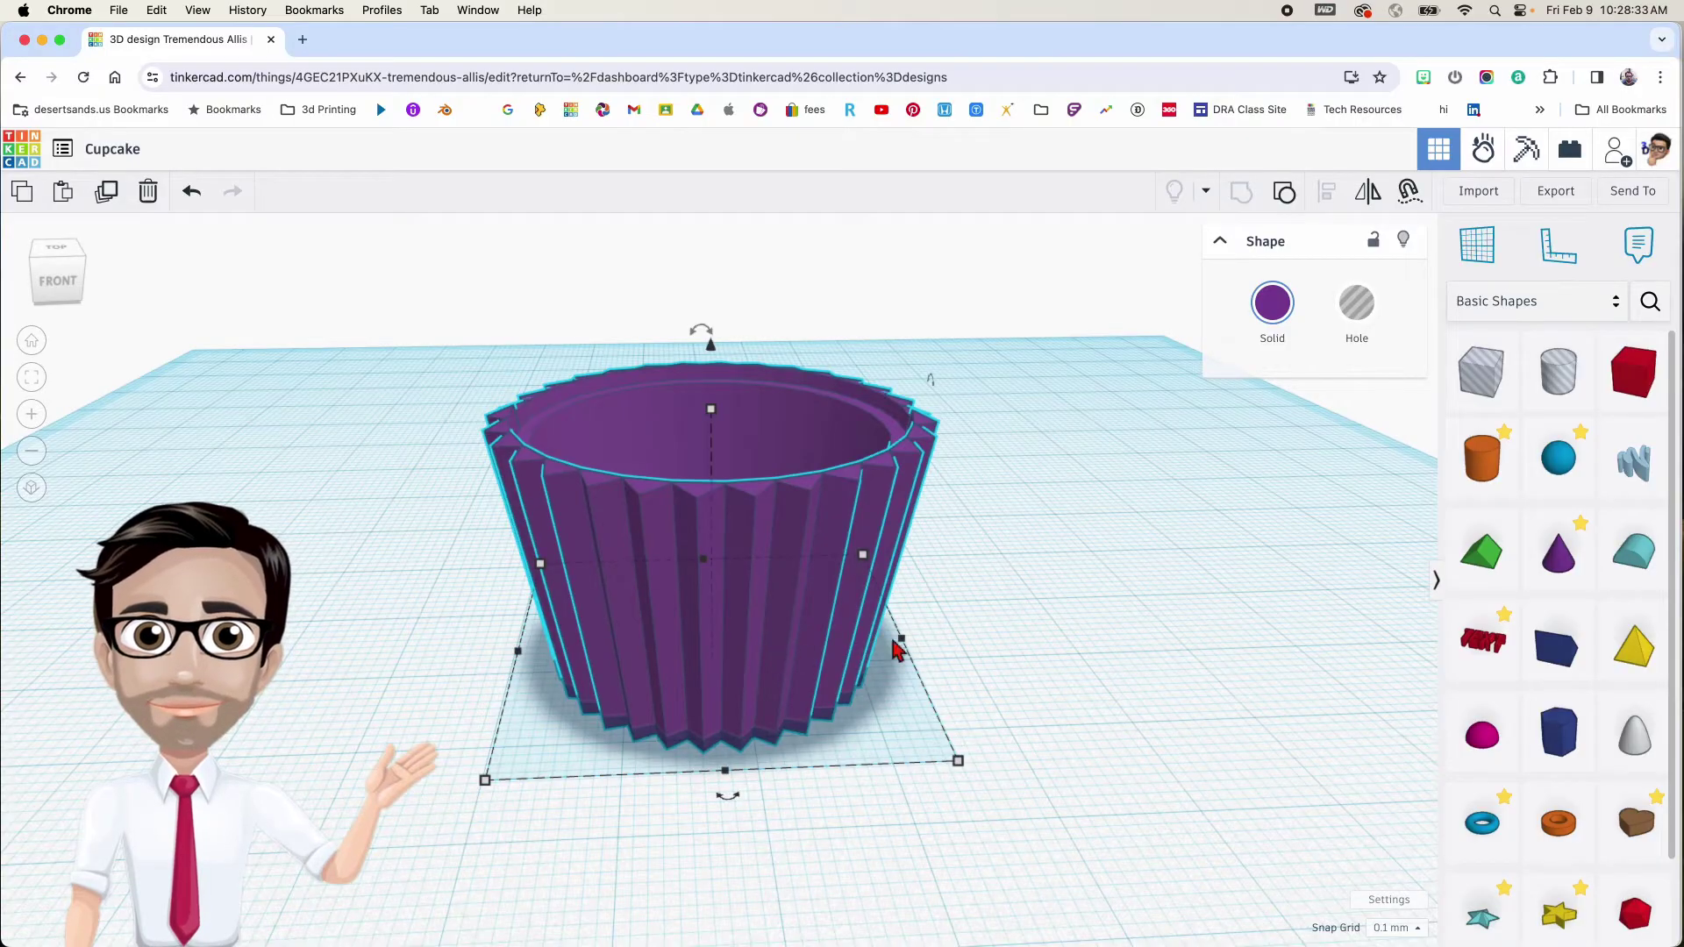
# Add a hole box beside the ridged cup and set its height to -20 mm so it extends below the workplane
pyautogui.moveTo(709, 711); pyautogui.dragTo(800, 558, button='right')
pyautogui.click(813, 697)
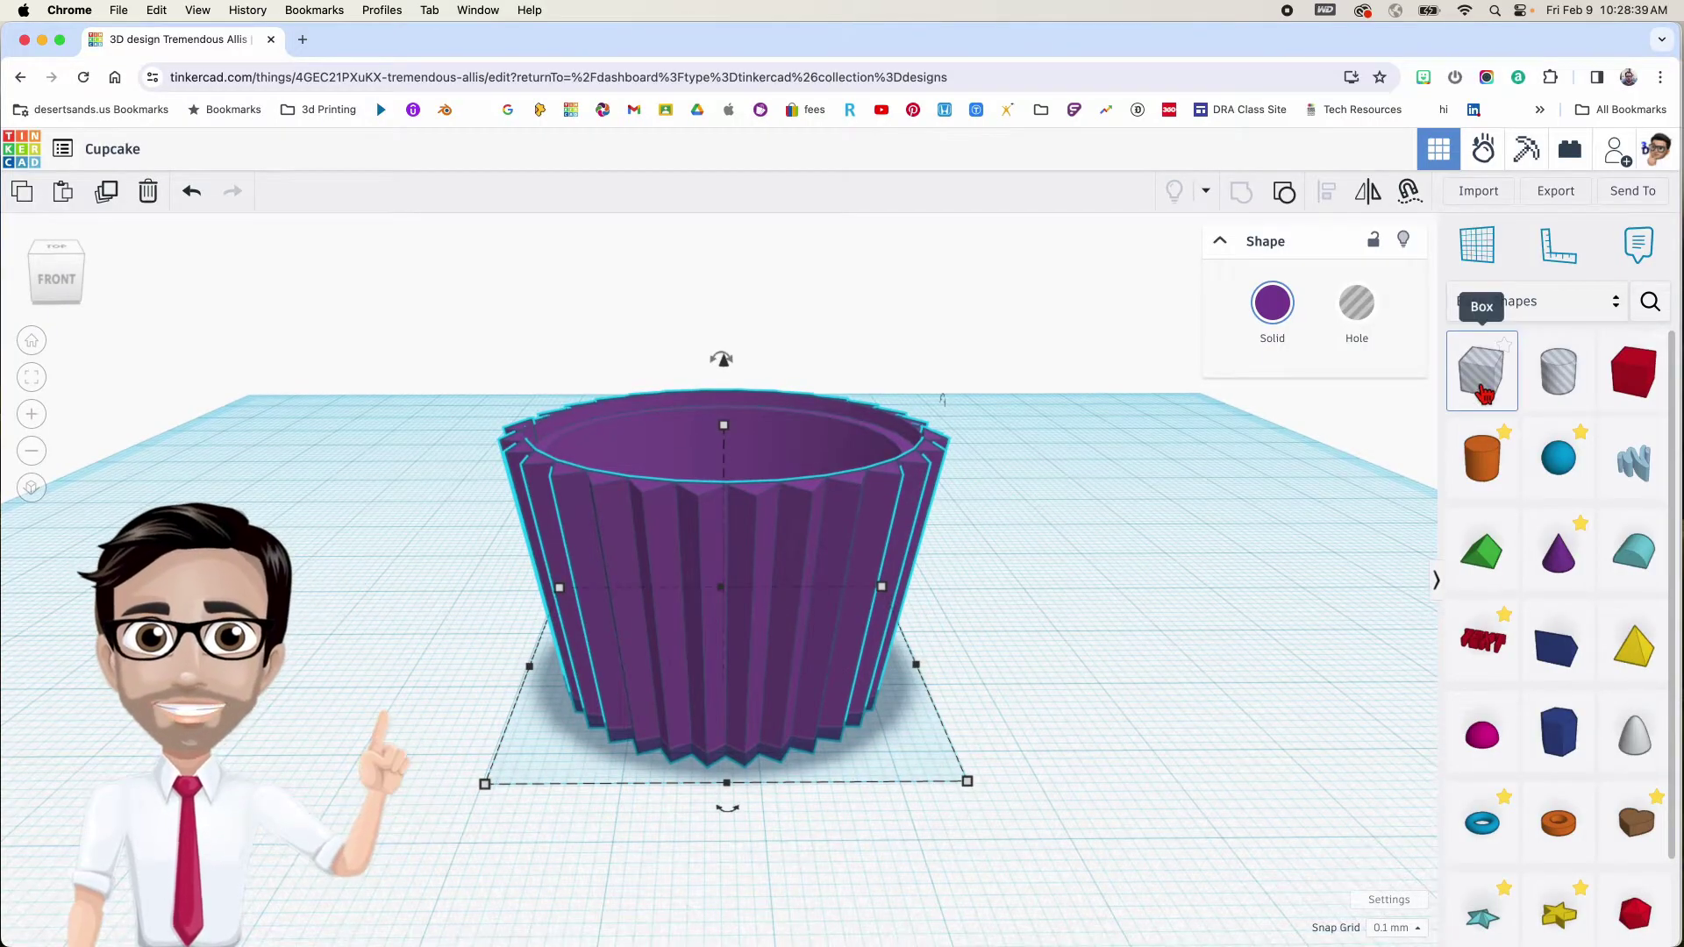
pyautogui.moveTo(1484, 393); pyautogui.dragTo(1004, 665)
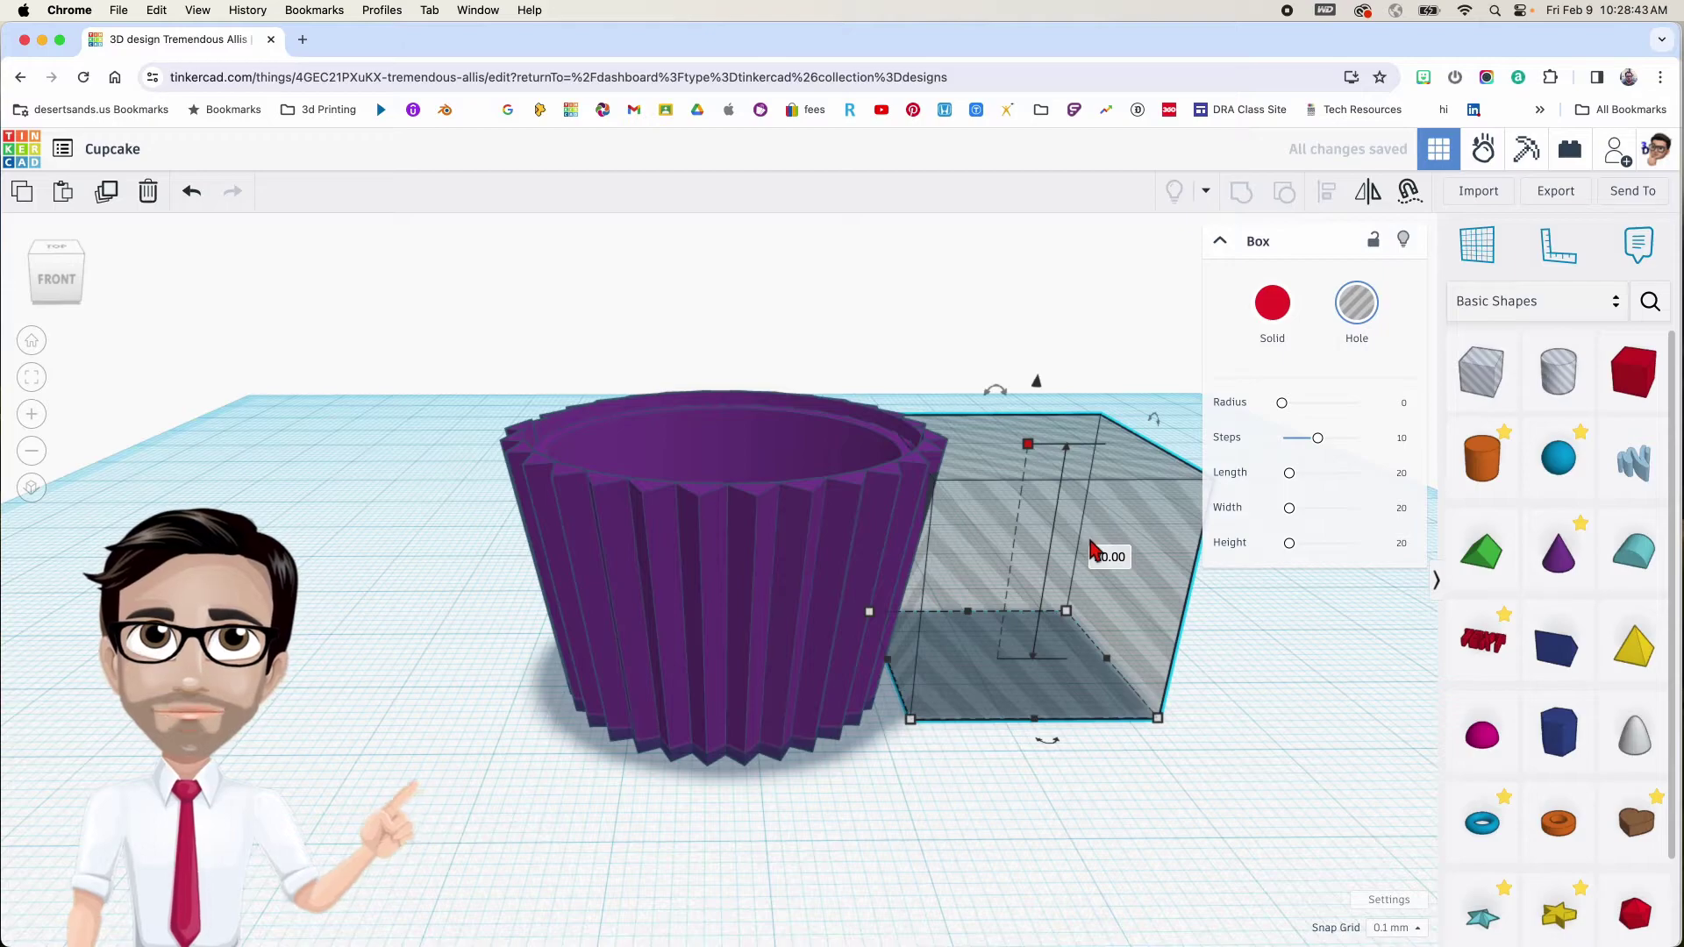
pyautogui.click(1098, 556)
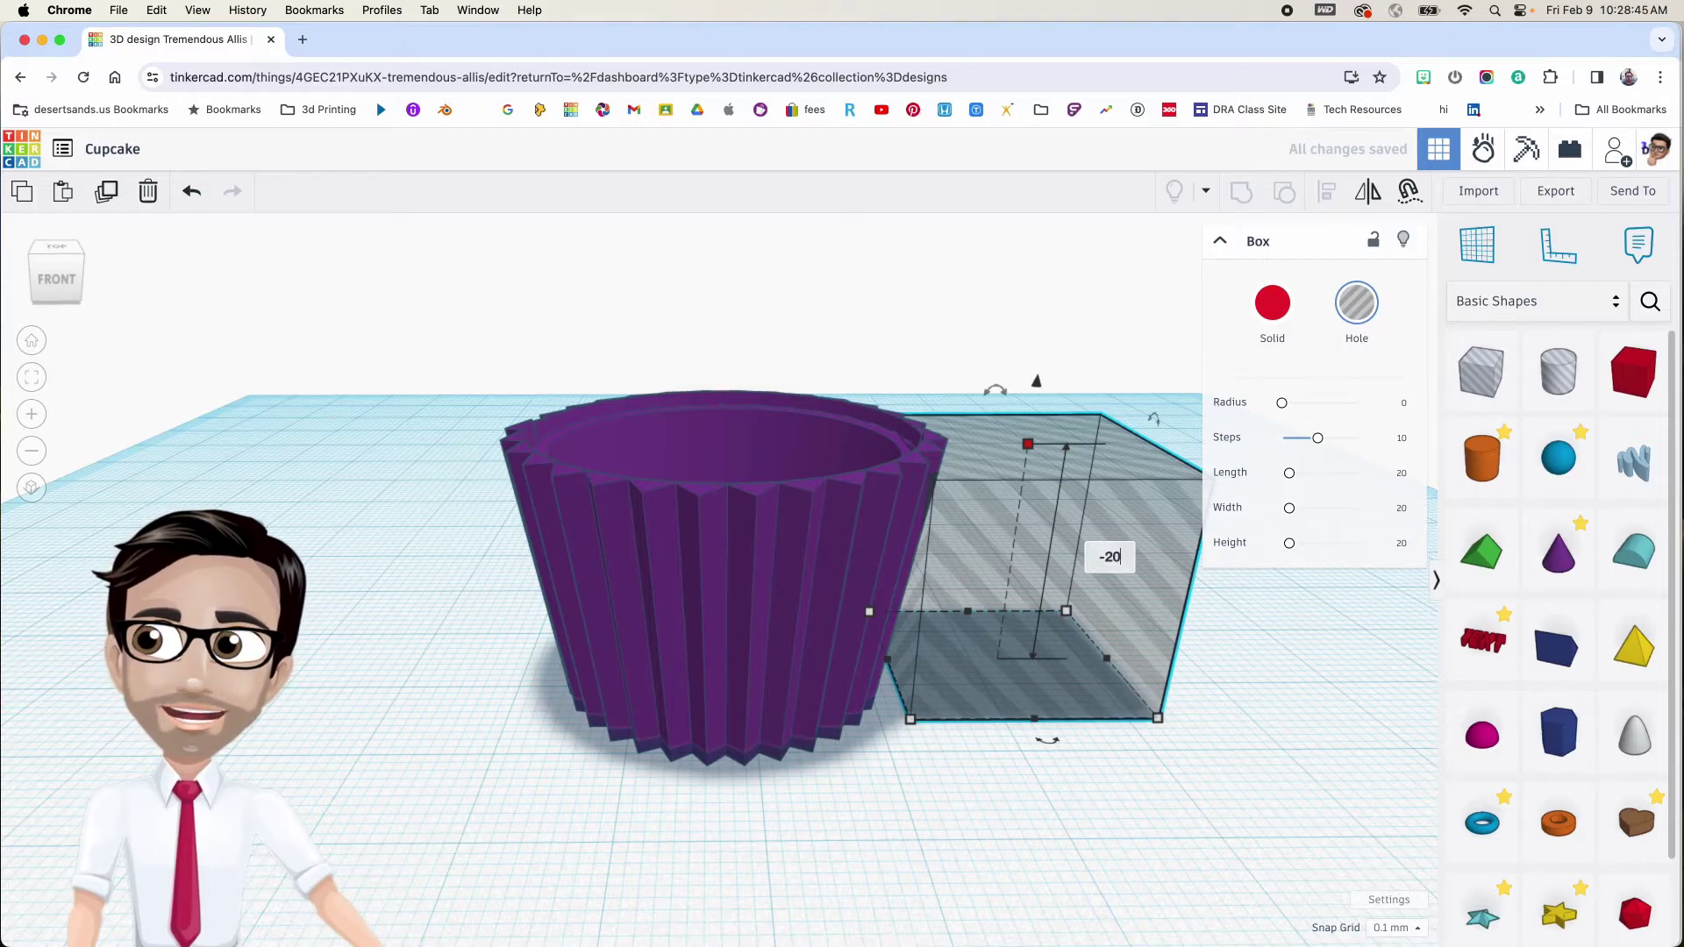
pyautogui.write('-20')
pyautogui.press('Return')
# Enlarge the hole box beyond the cup's footprint and move it directly beneath the cup
pyautogui.moveTo(1158, 719); pyautogui.dragTo(1567, 894)
pyautogui.moveTo(1228, 738); pyautogui.dragTo(792, 693)
pyautogui.moveTo(792, 693); pyautogui.dragTo(1008, 730, button='right')
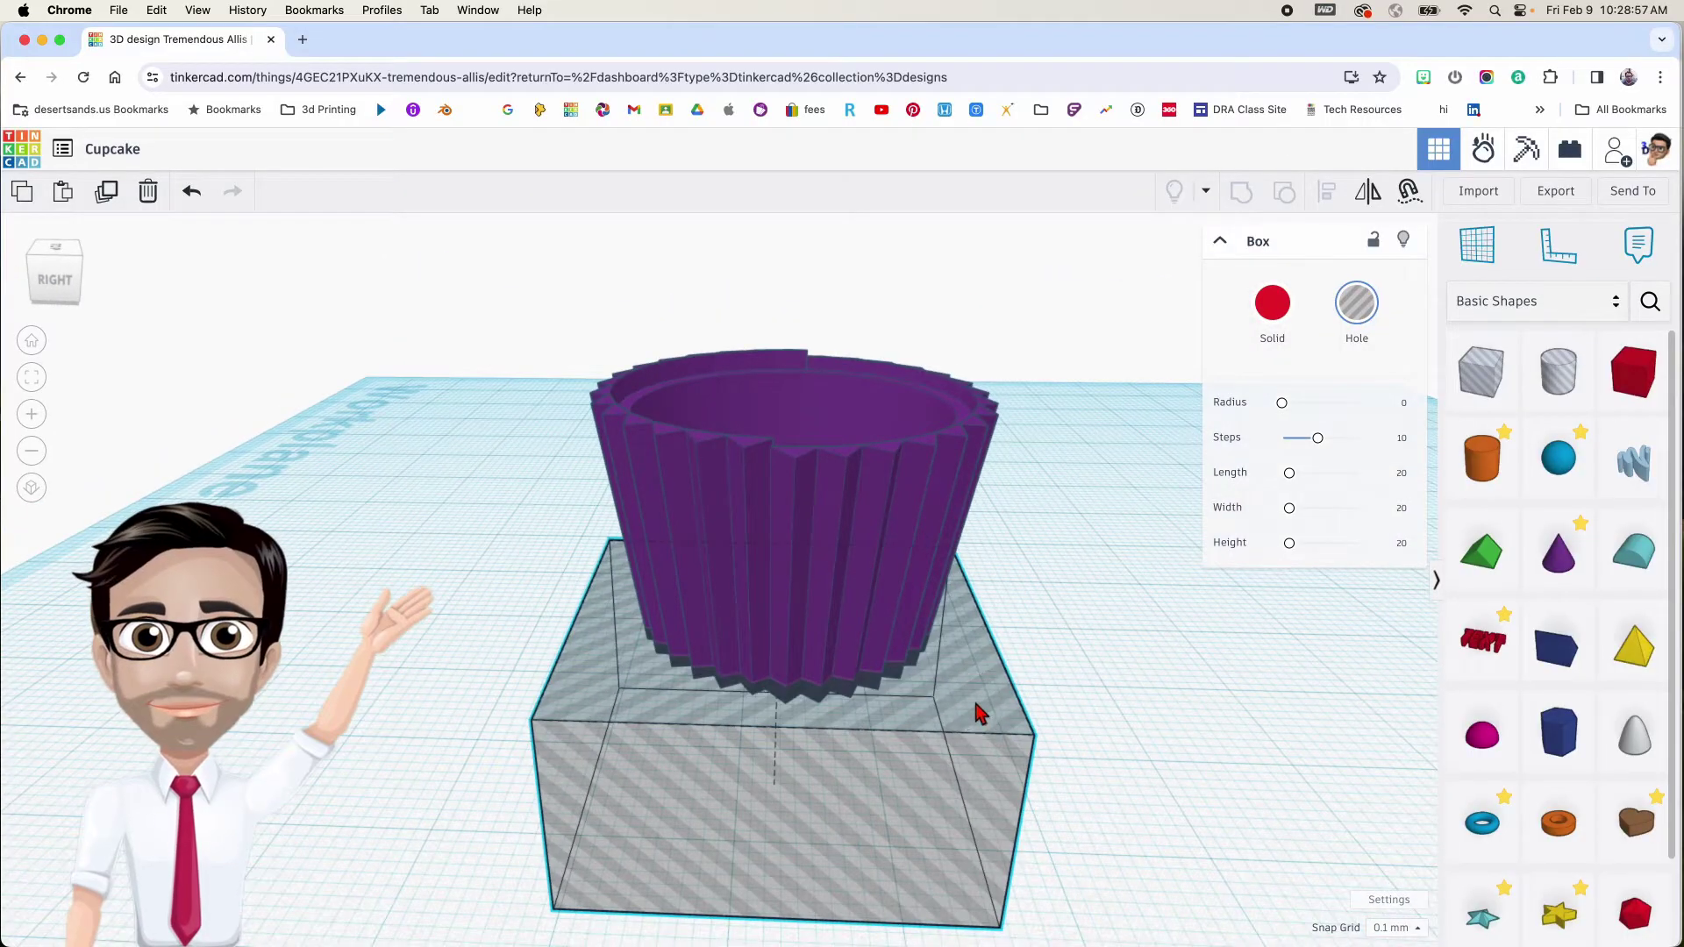
# Duplicate the hole box in place and raise the copy clear above the cup's rim
pyautogui.hotkey('ctrl', 'd')
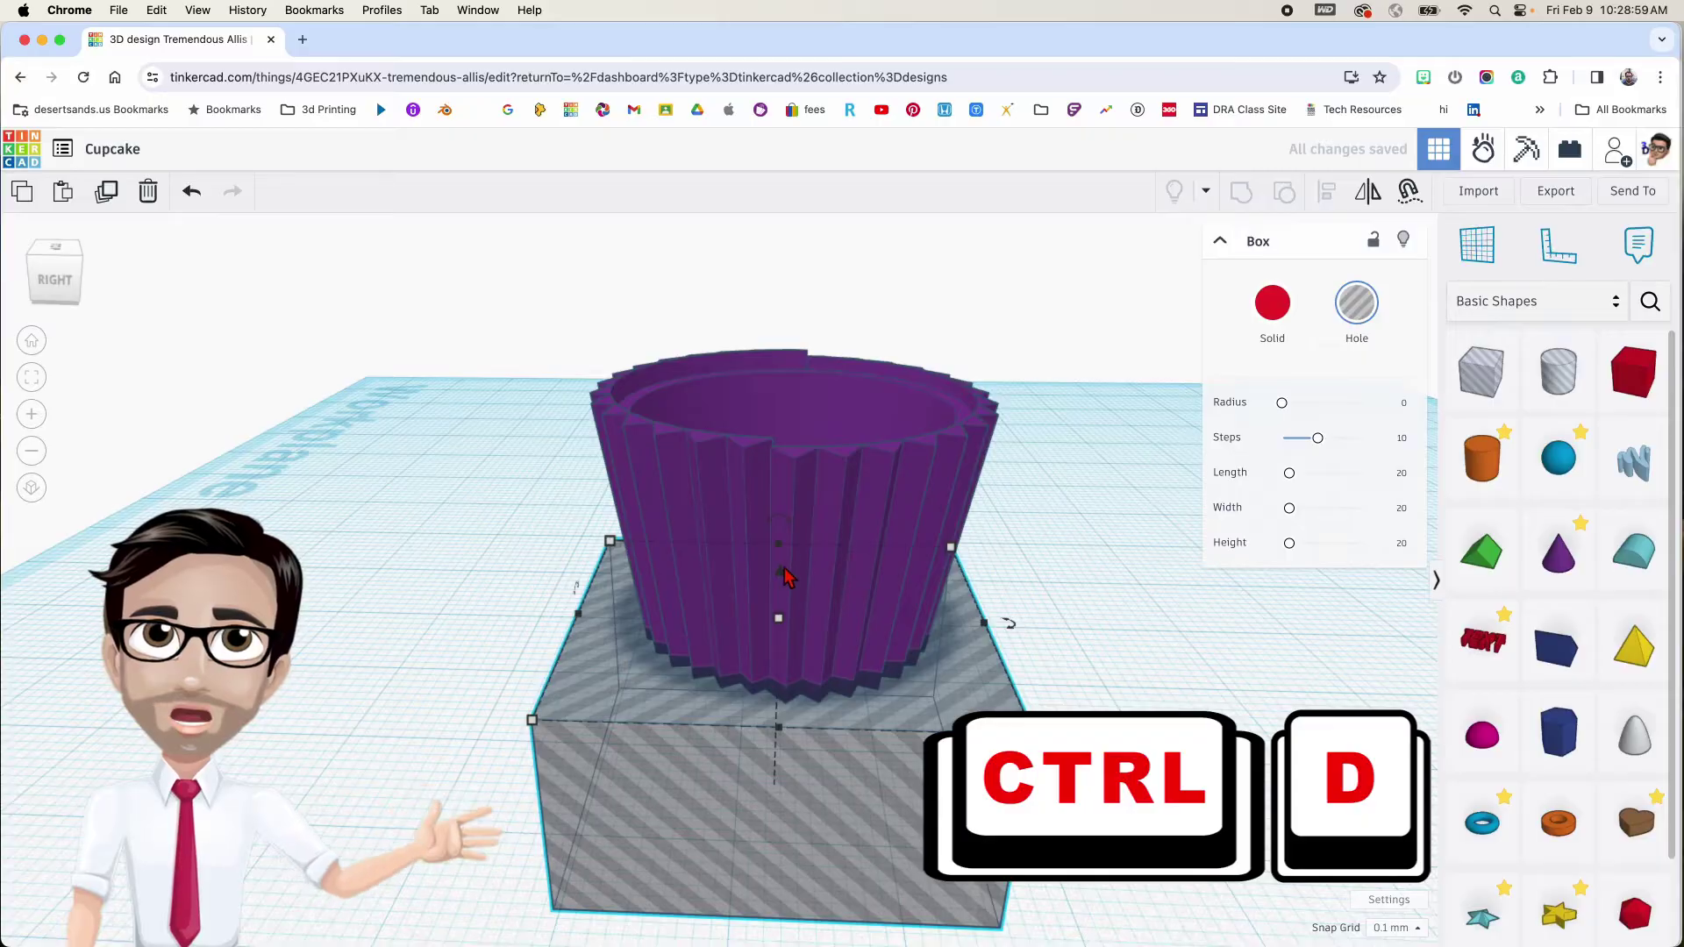
pyautogui.moveTo(782, 571); pyautogui.dragTo(815, 11)
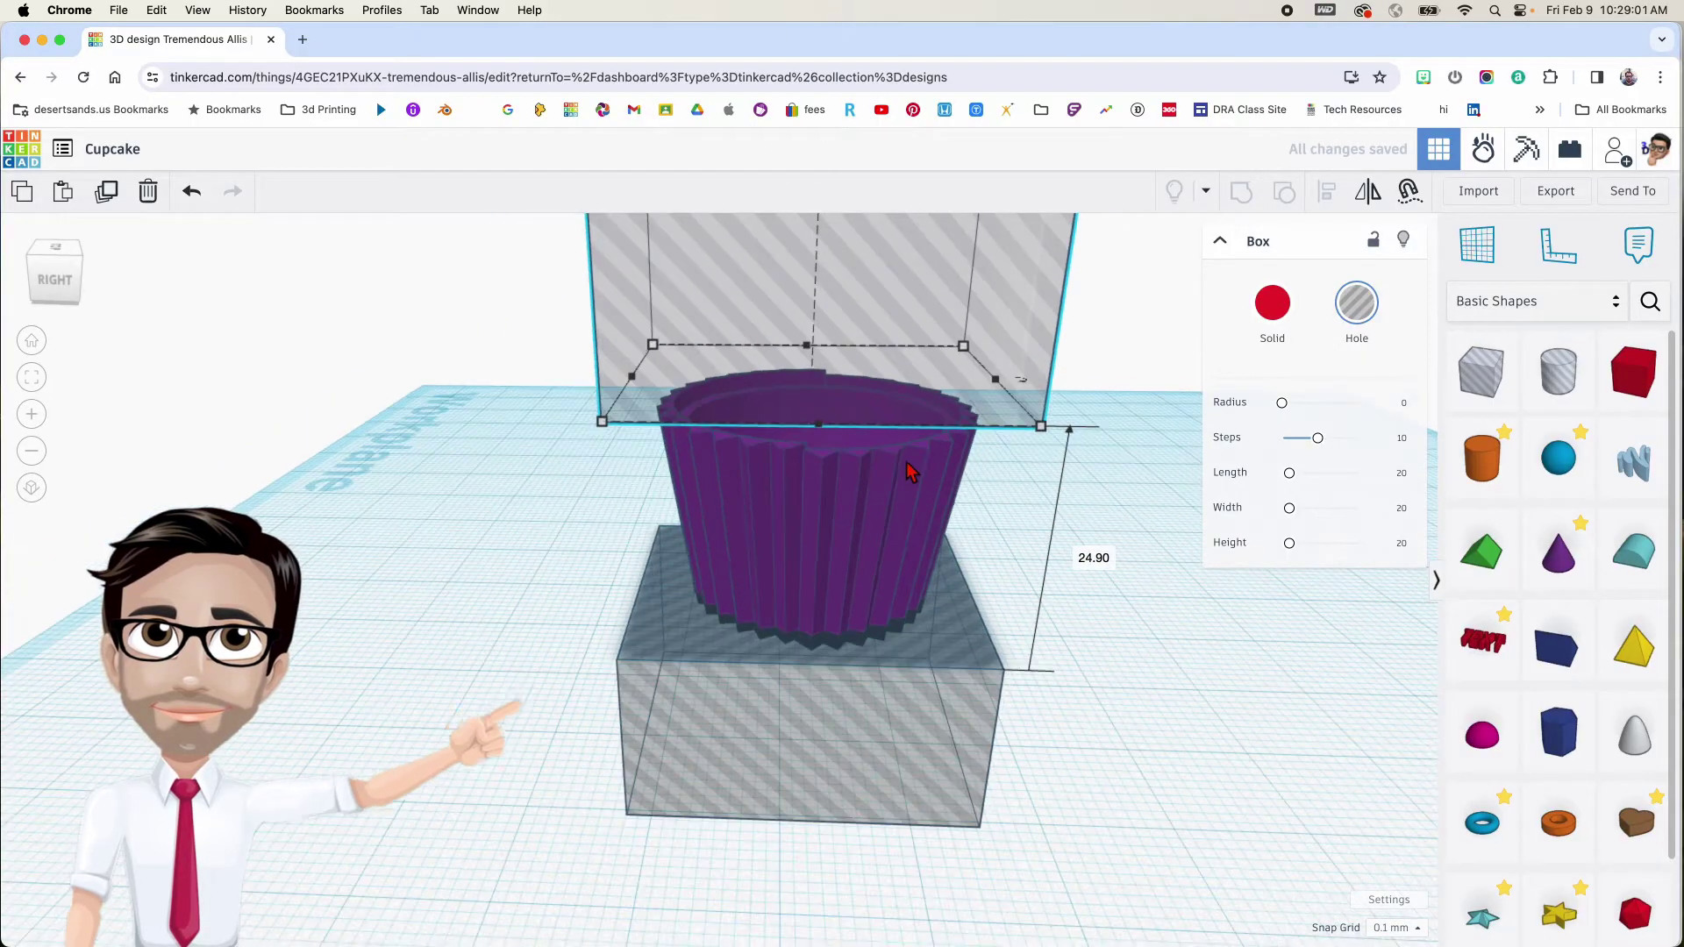
pyautogui.scroll(-5, 935, 485)
pyautogui.moveTo(874, 271); pyautogui.dragTo(876, 265)
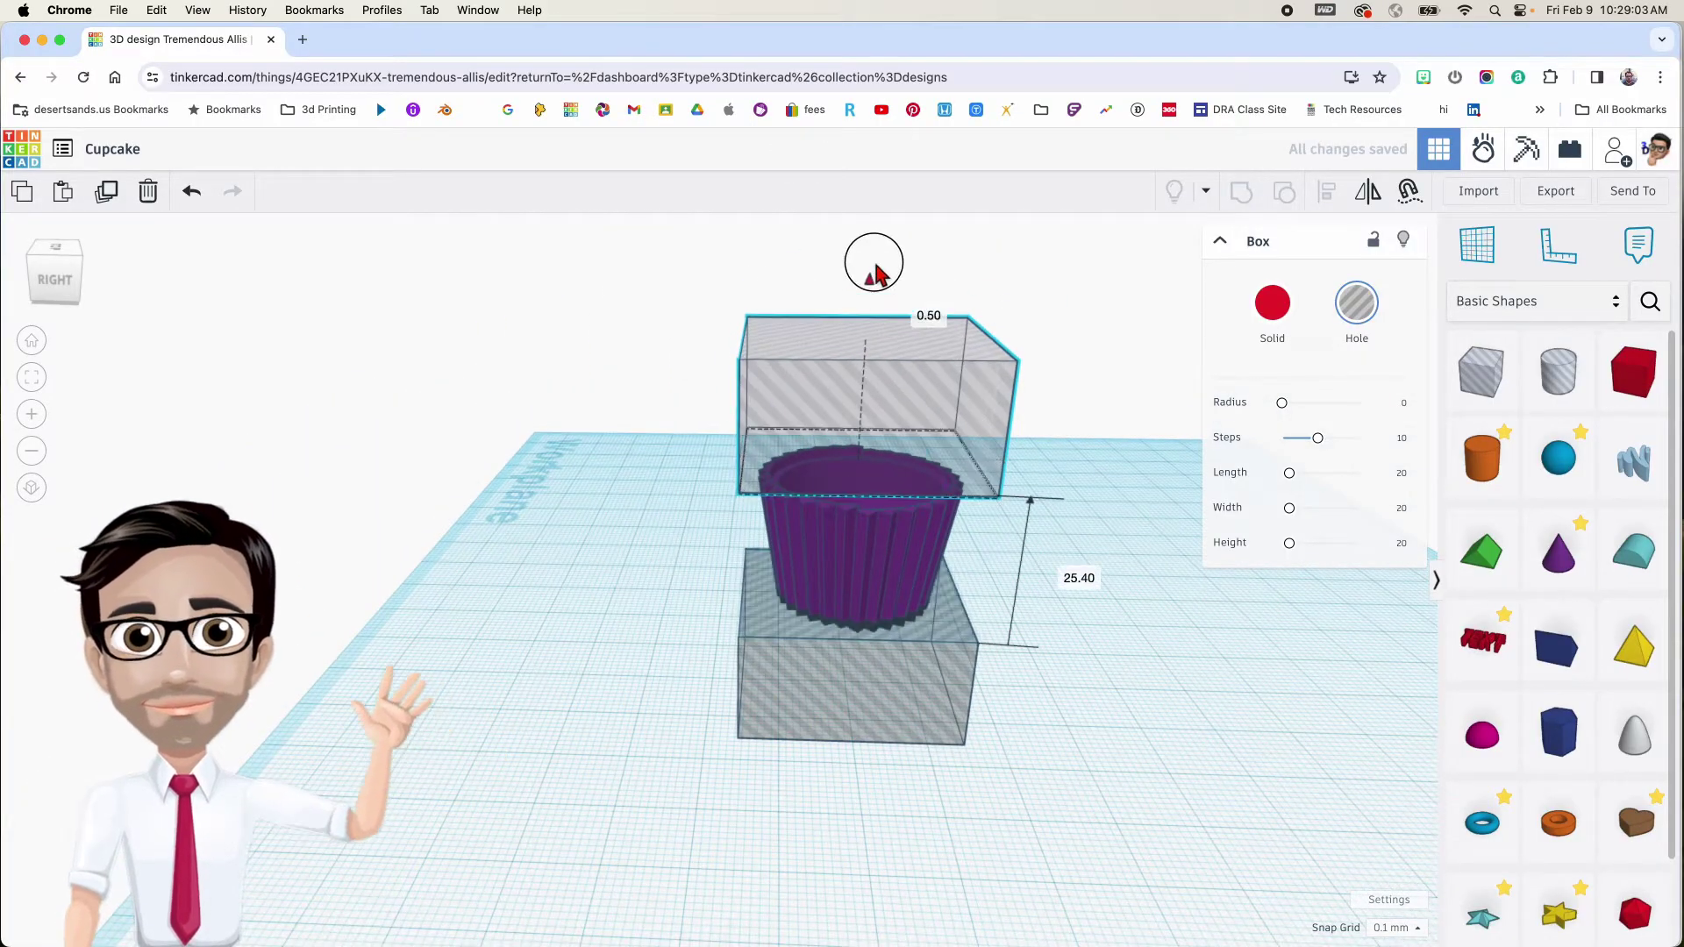
pyautogui.scroll(5, 877, 474)
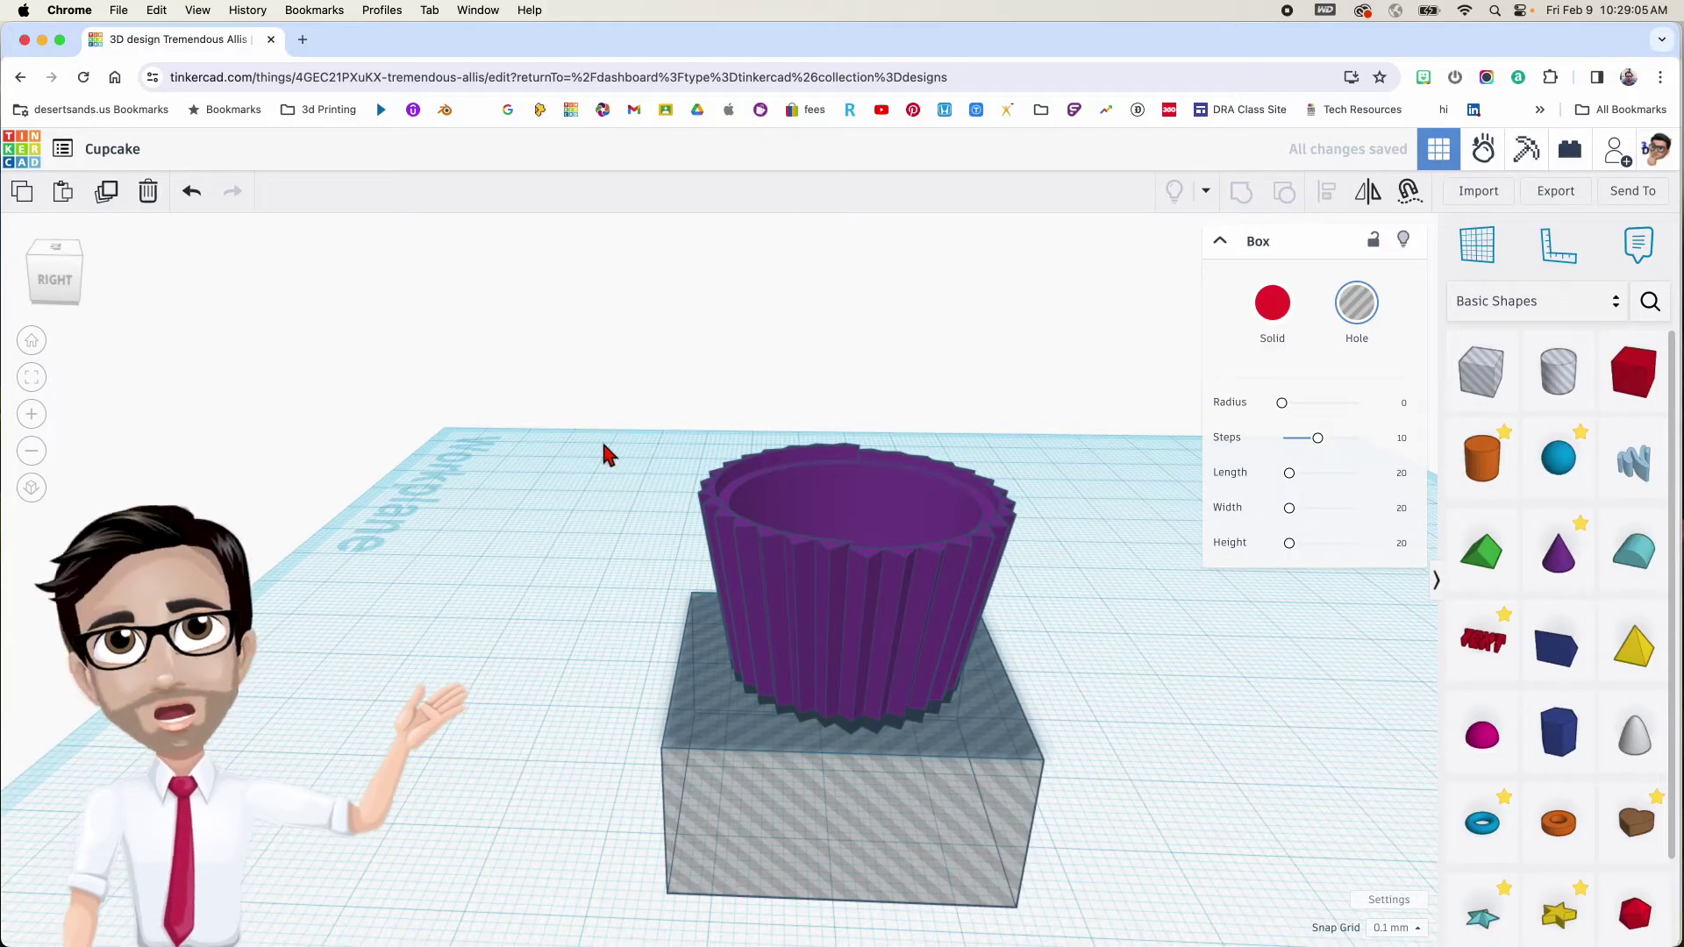
# Group the ridged cup with the lower hole box to cut off the ridge ends below the workplane
pyautogui.click(604, 447)
pyautogui.moveTo(625, 445); pyautogui.dragTo(997, 761)
pyautogui.hotkey('ctrl', 'g')
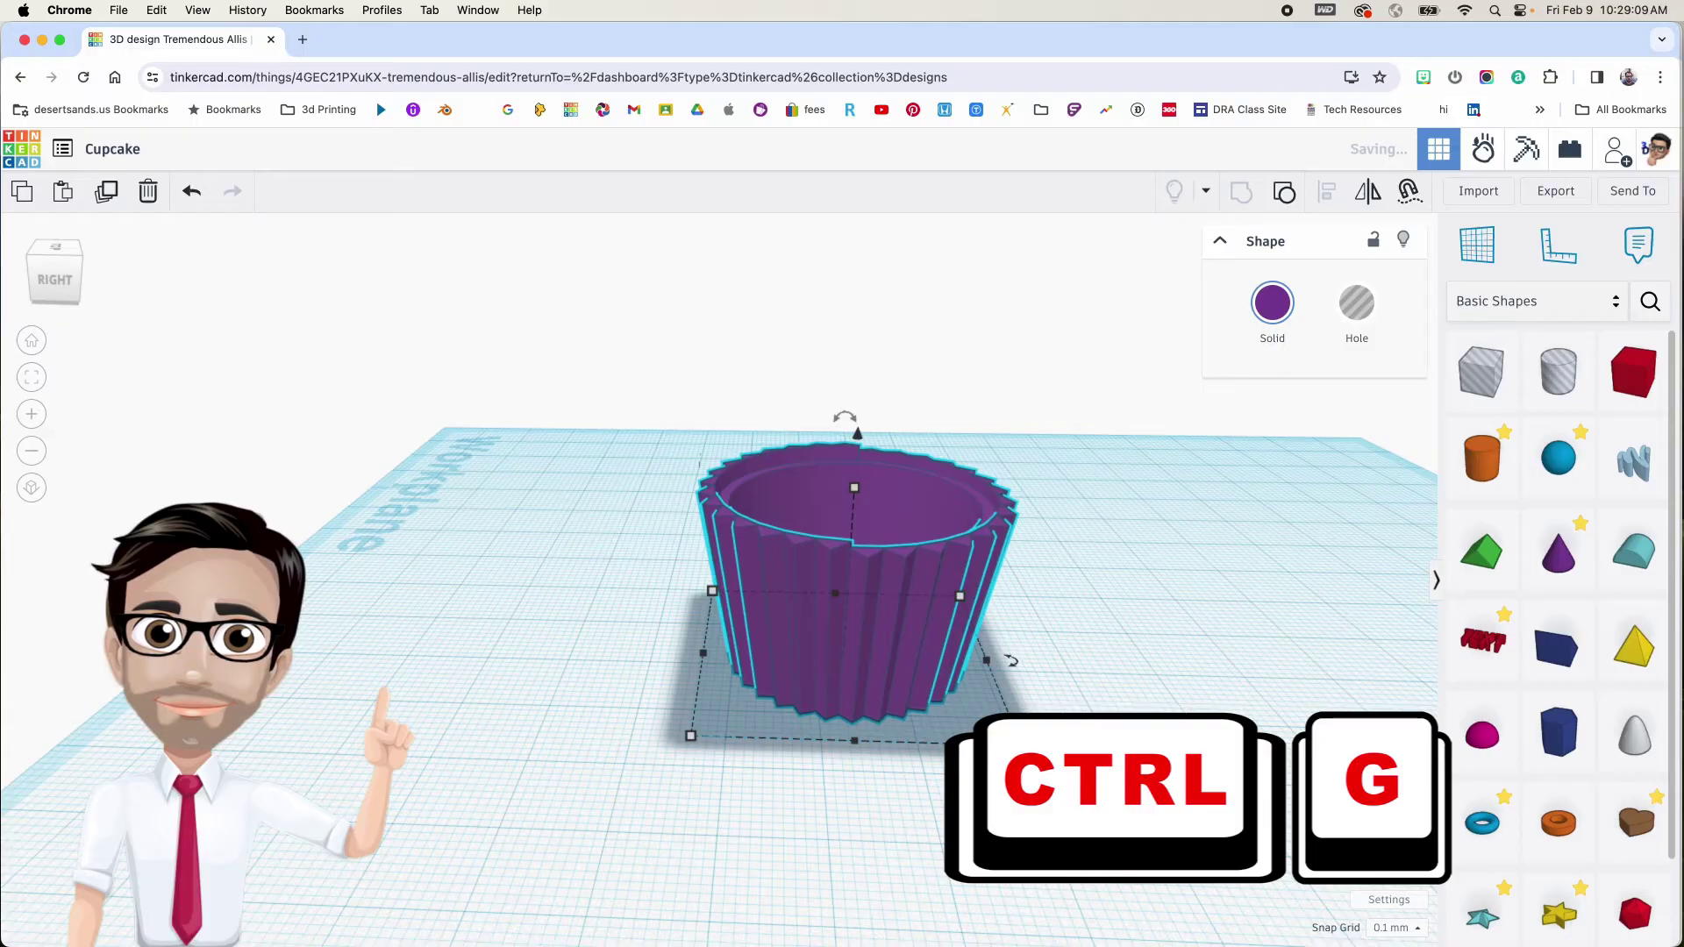
# Place a temporary workplane on the cup's flat rim and drop the raised hole box onto it
pyautogui.moveTo(997, 761); pyautogui.dragTo(933, 698, button='right')
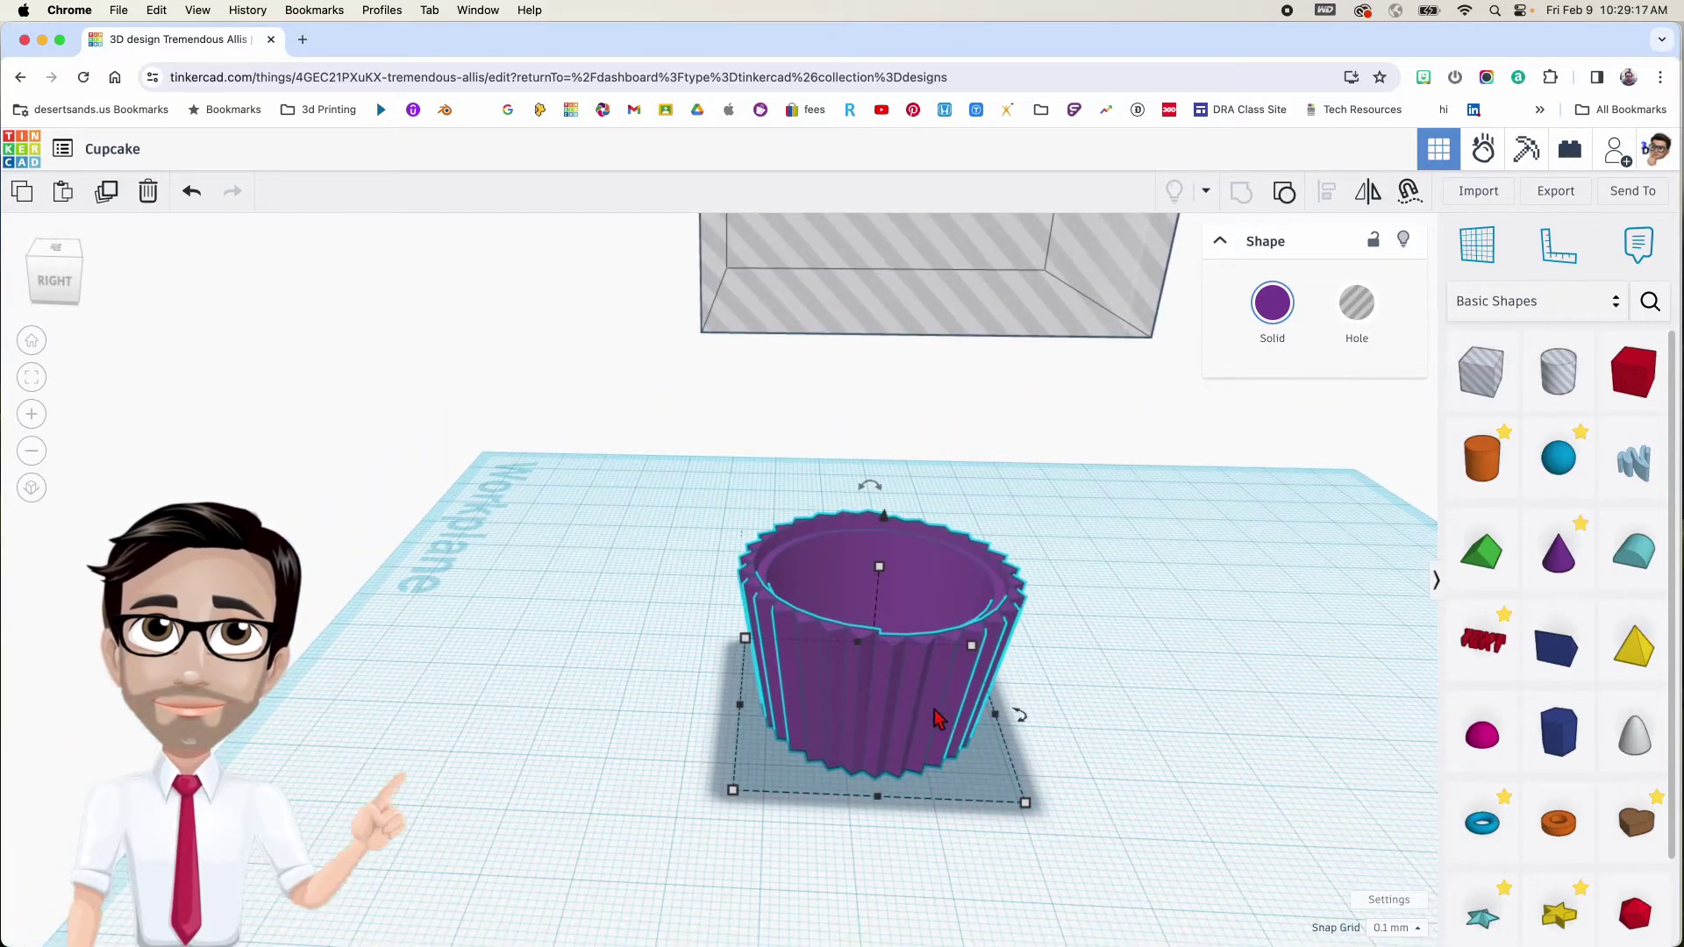
pyautogui.click(936, 238)
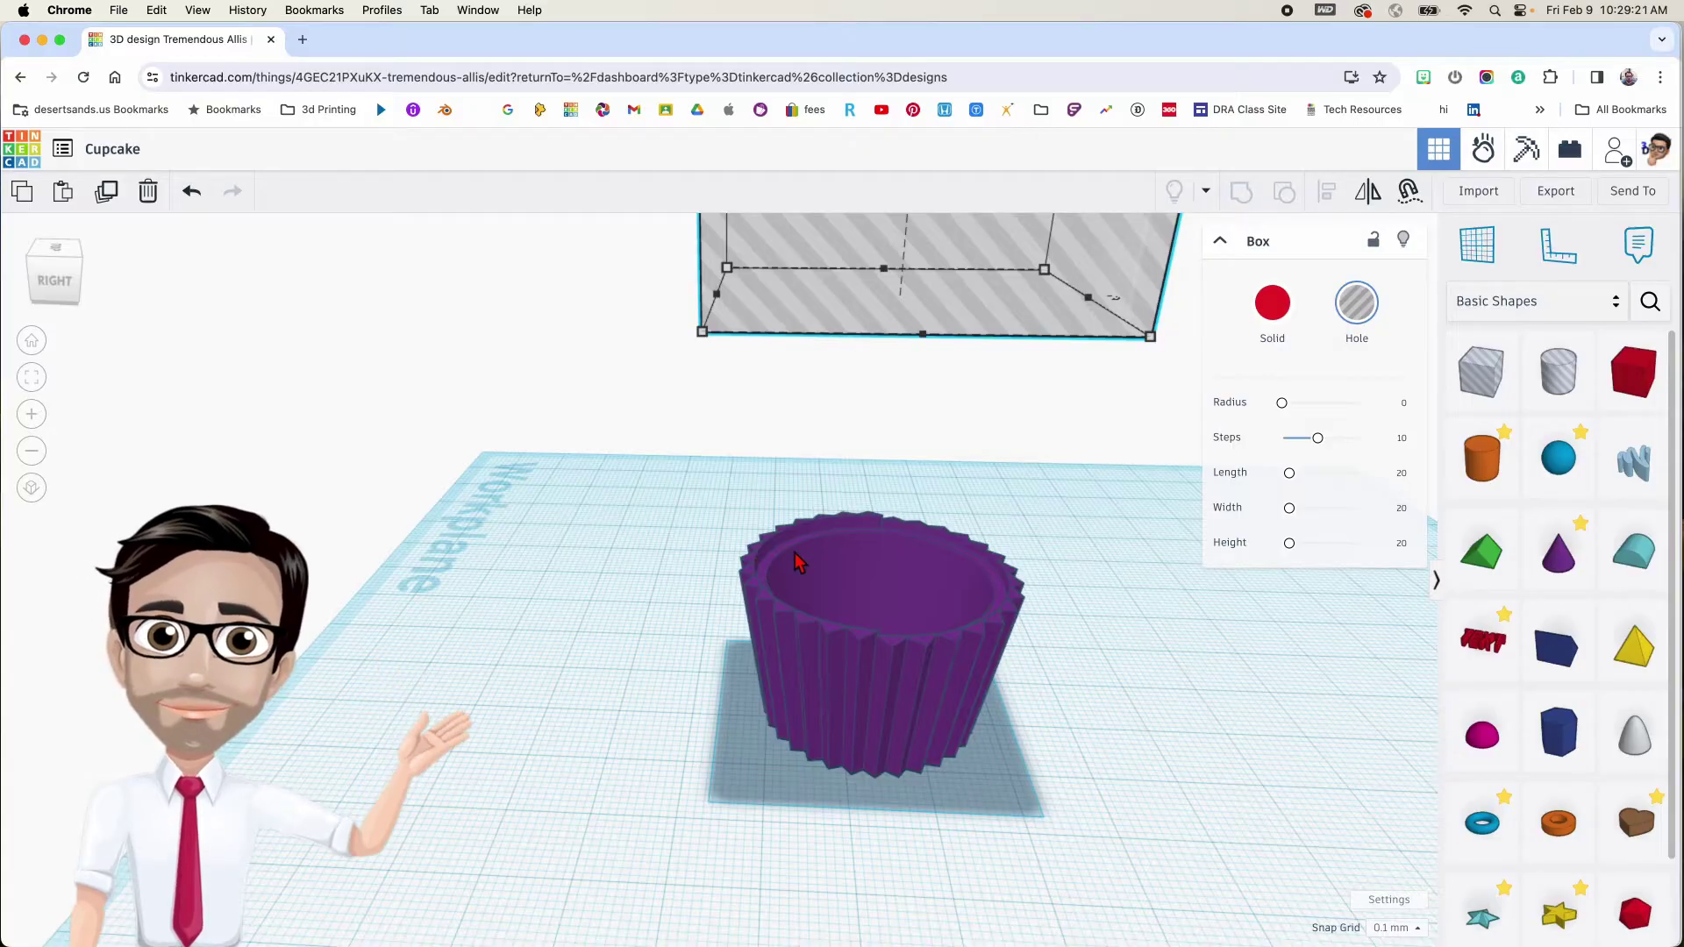
pyautogui.scroll(4, 797, 557)
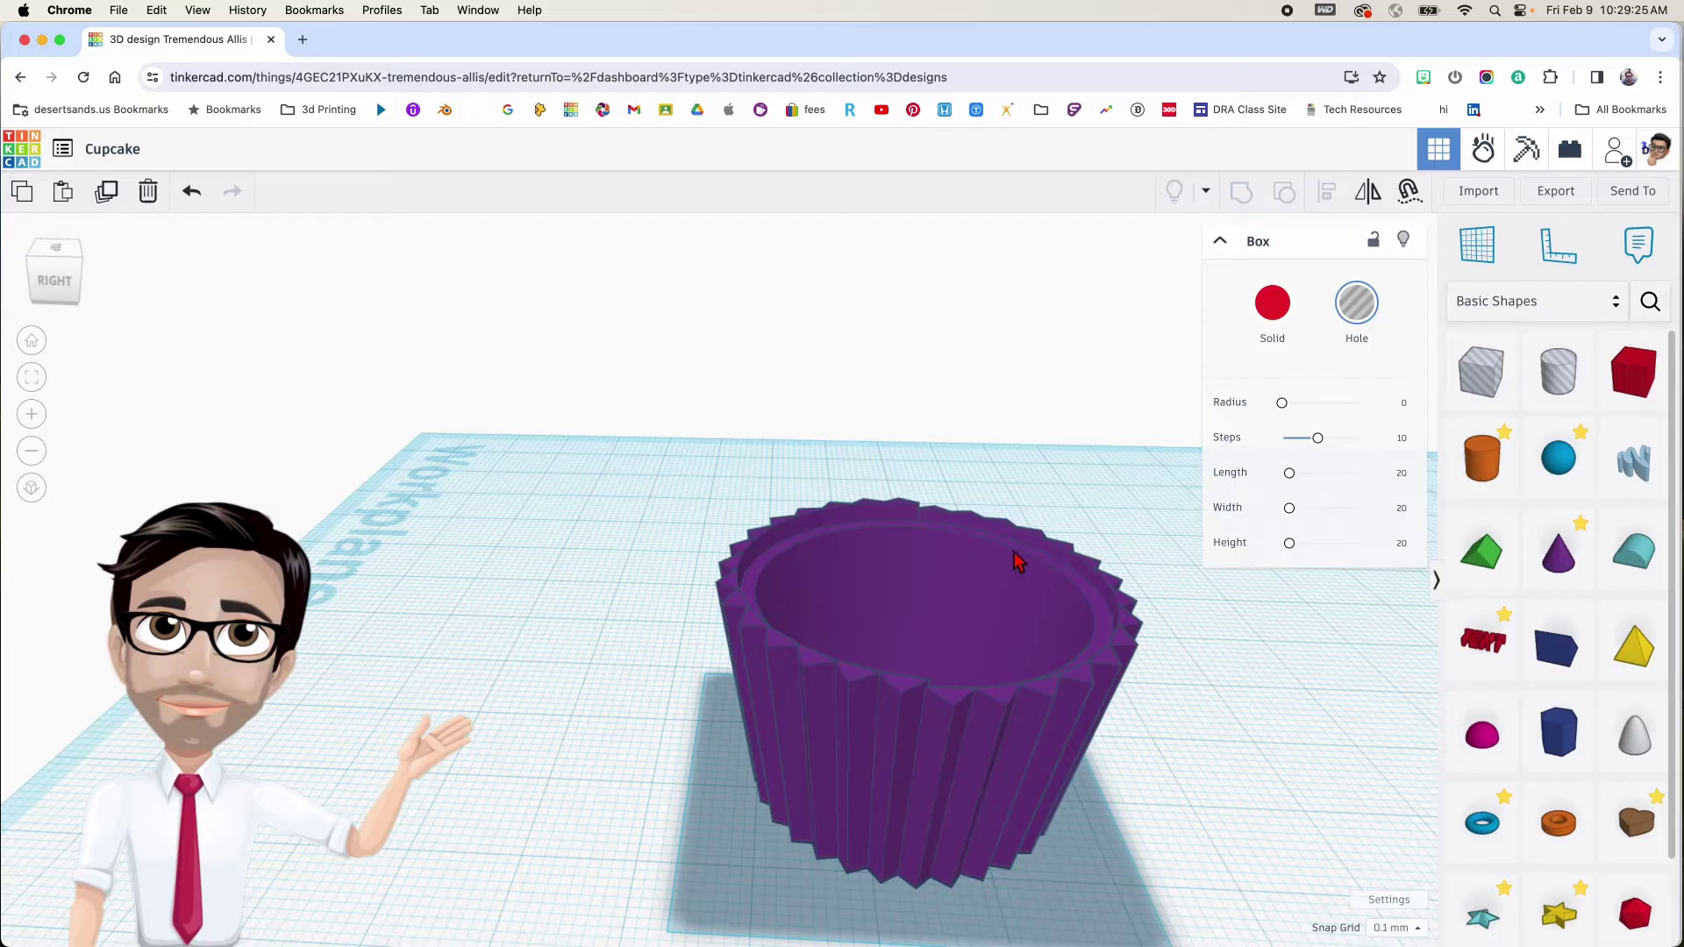
pyautogui.scroll(3, 855, 540)
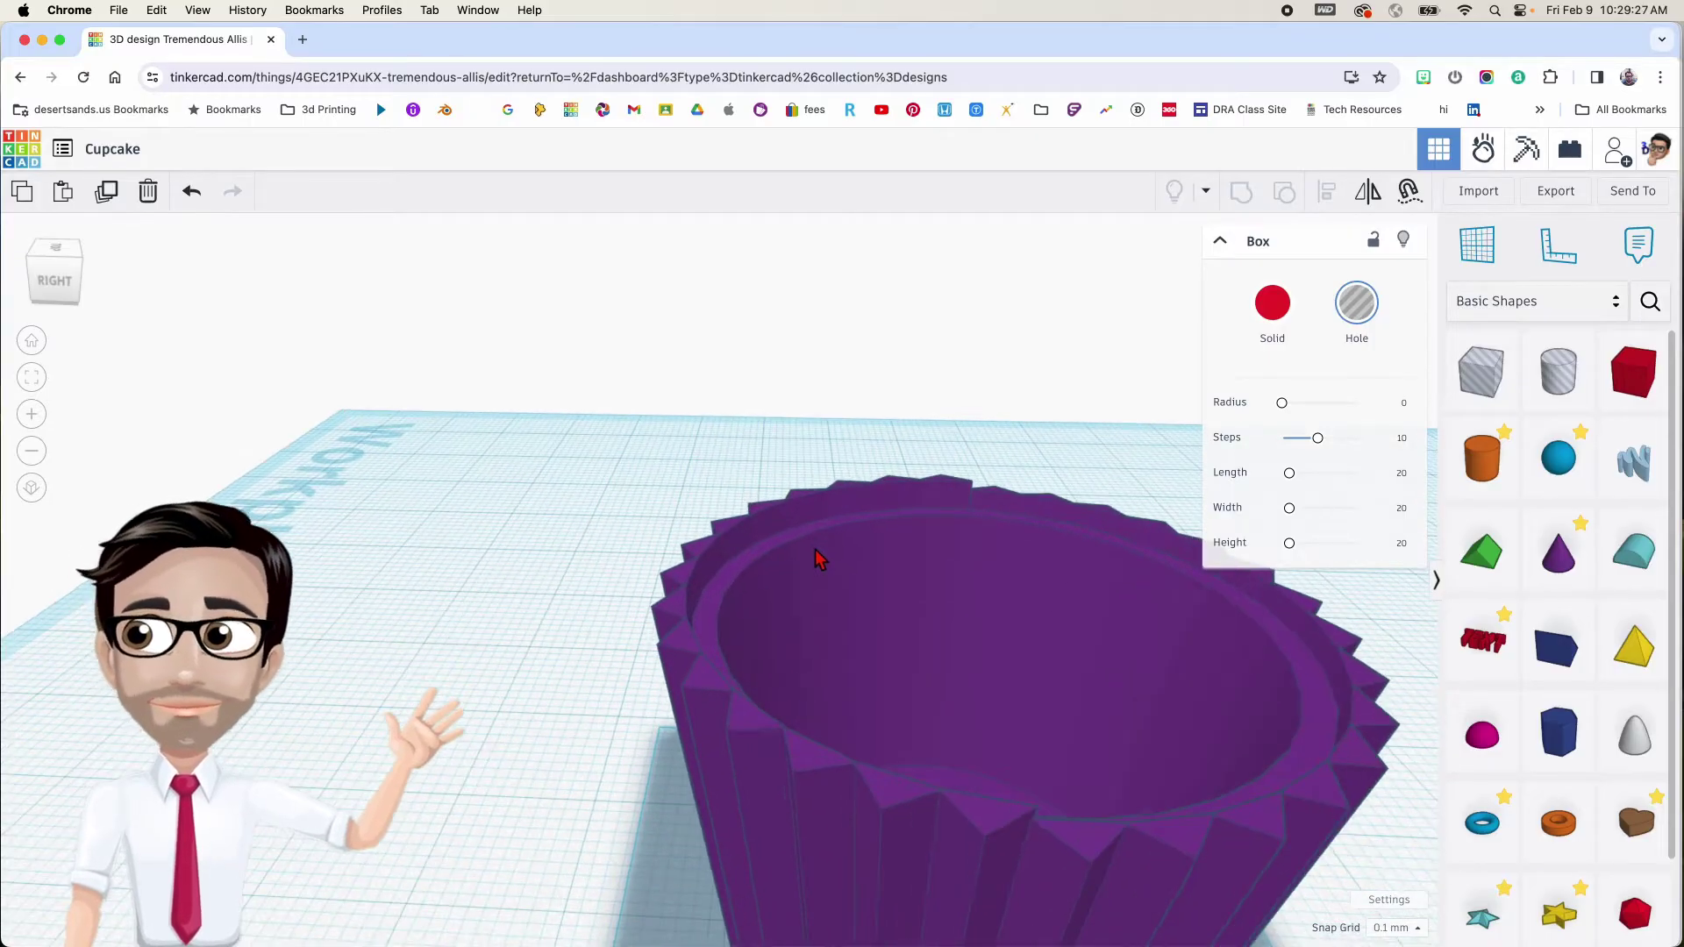
pyautogui.scroll(-6, 820, 554)
pyautogui.scroll(-3, 820, 554)
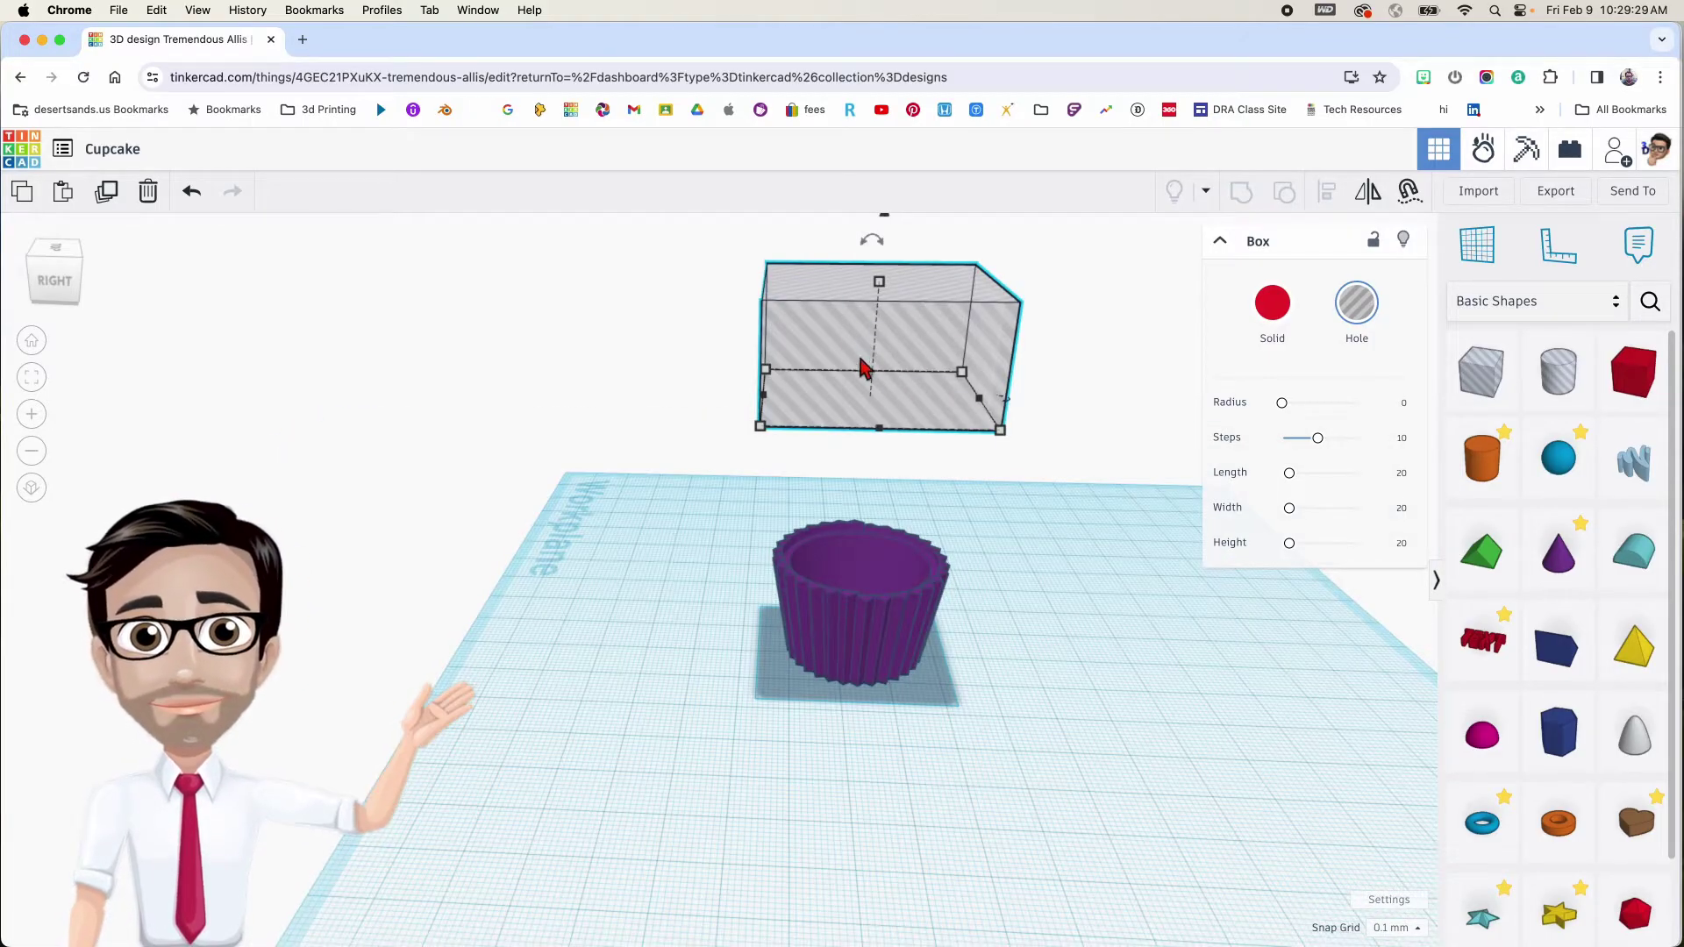
pyautogui.scroll(1, 877, 381)
pyautogui.scroll(4, 881, 377)
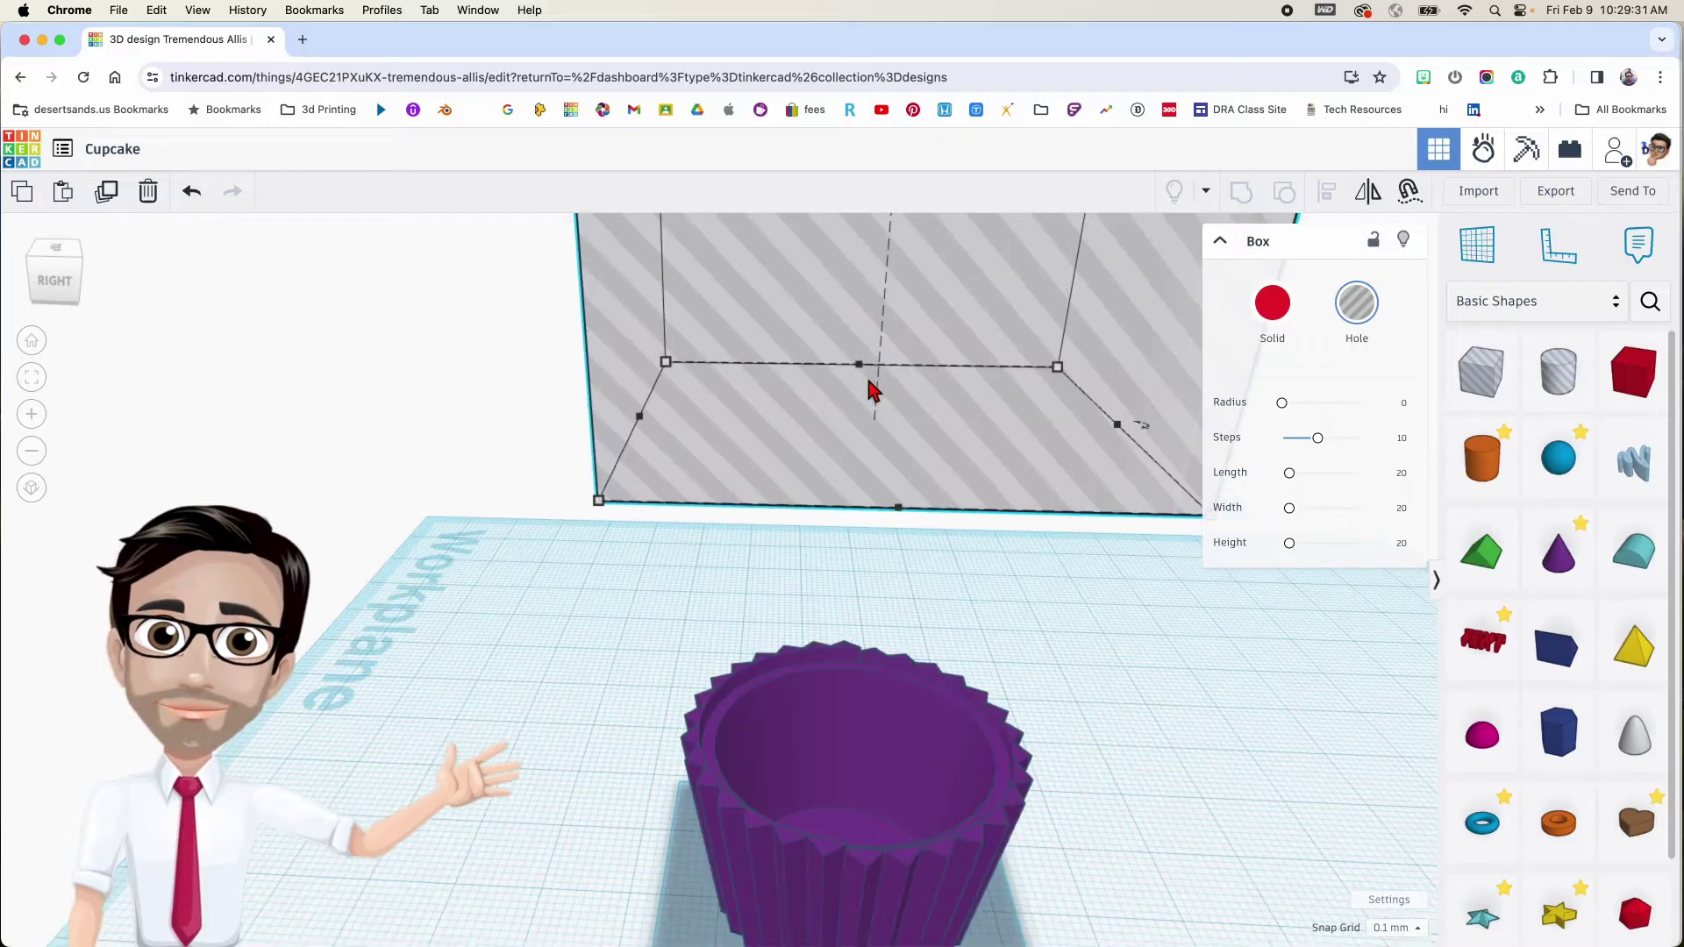
pyautogui.scroll(2, 773, 578)
pyautogui.moveTo(781, 593); pyautogui.dragTo(829, 340, button='middle')
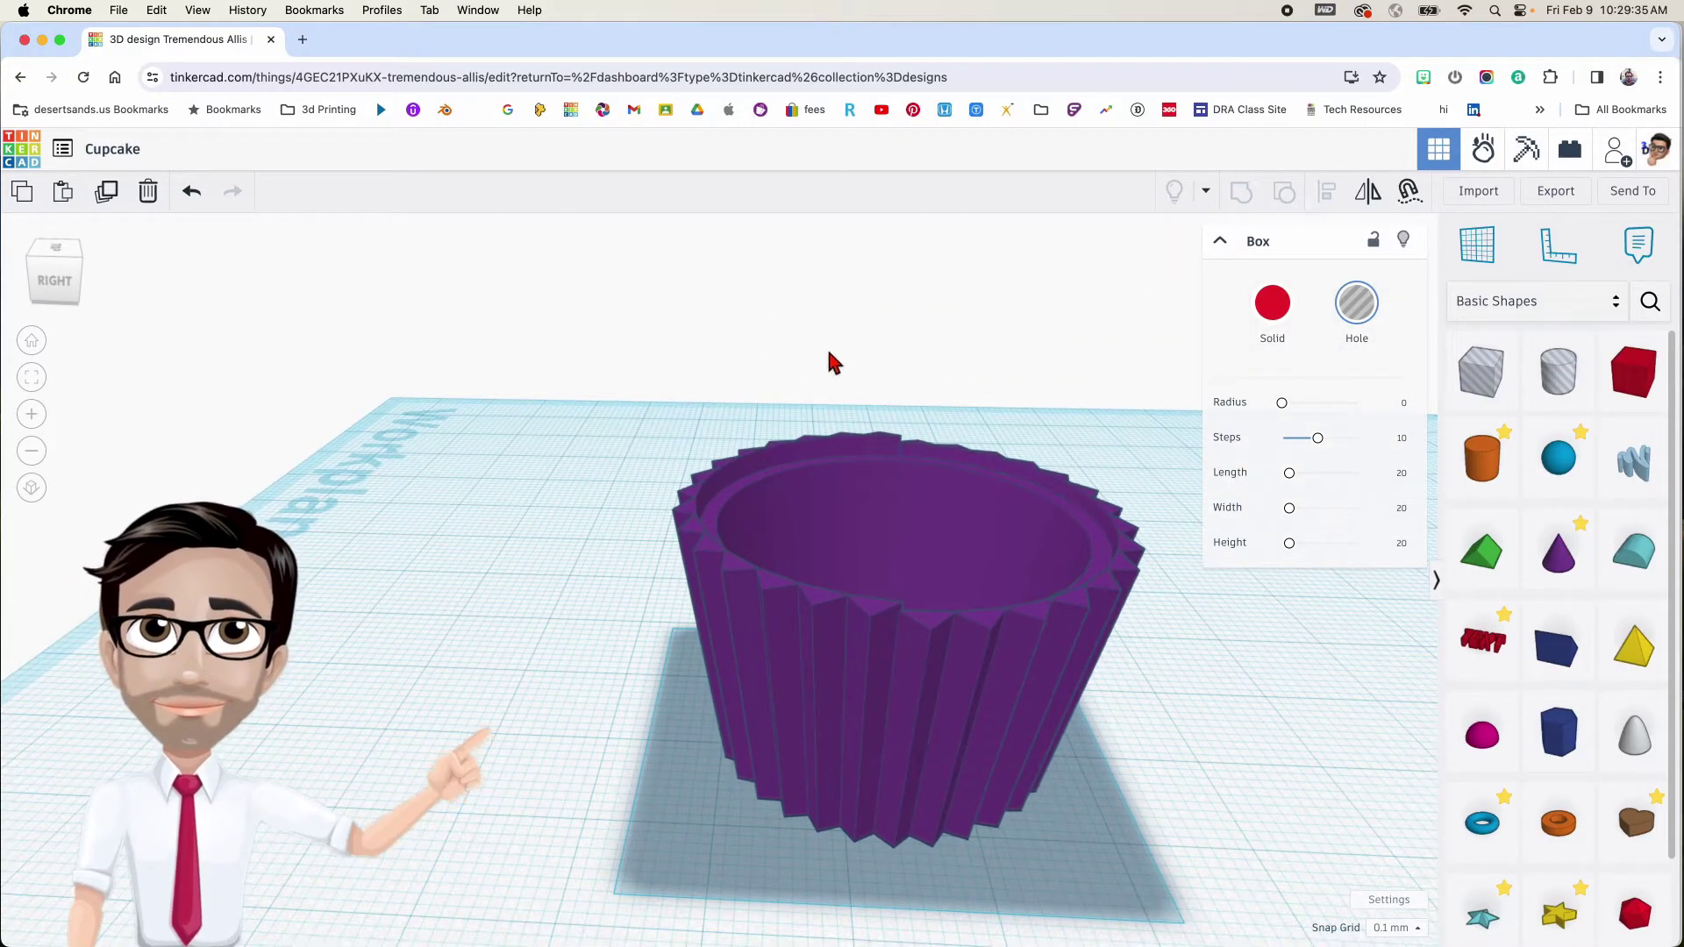
pyautogui.press('w')
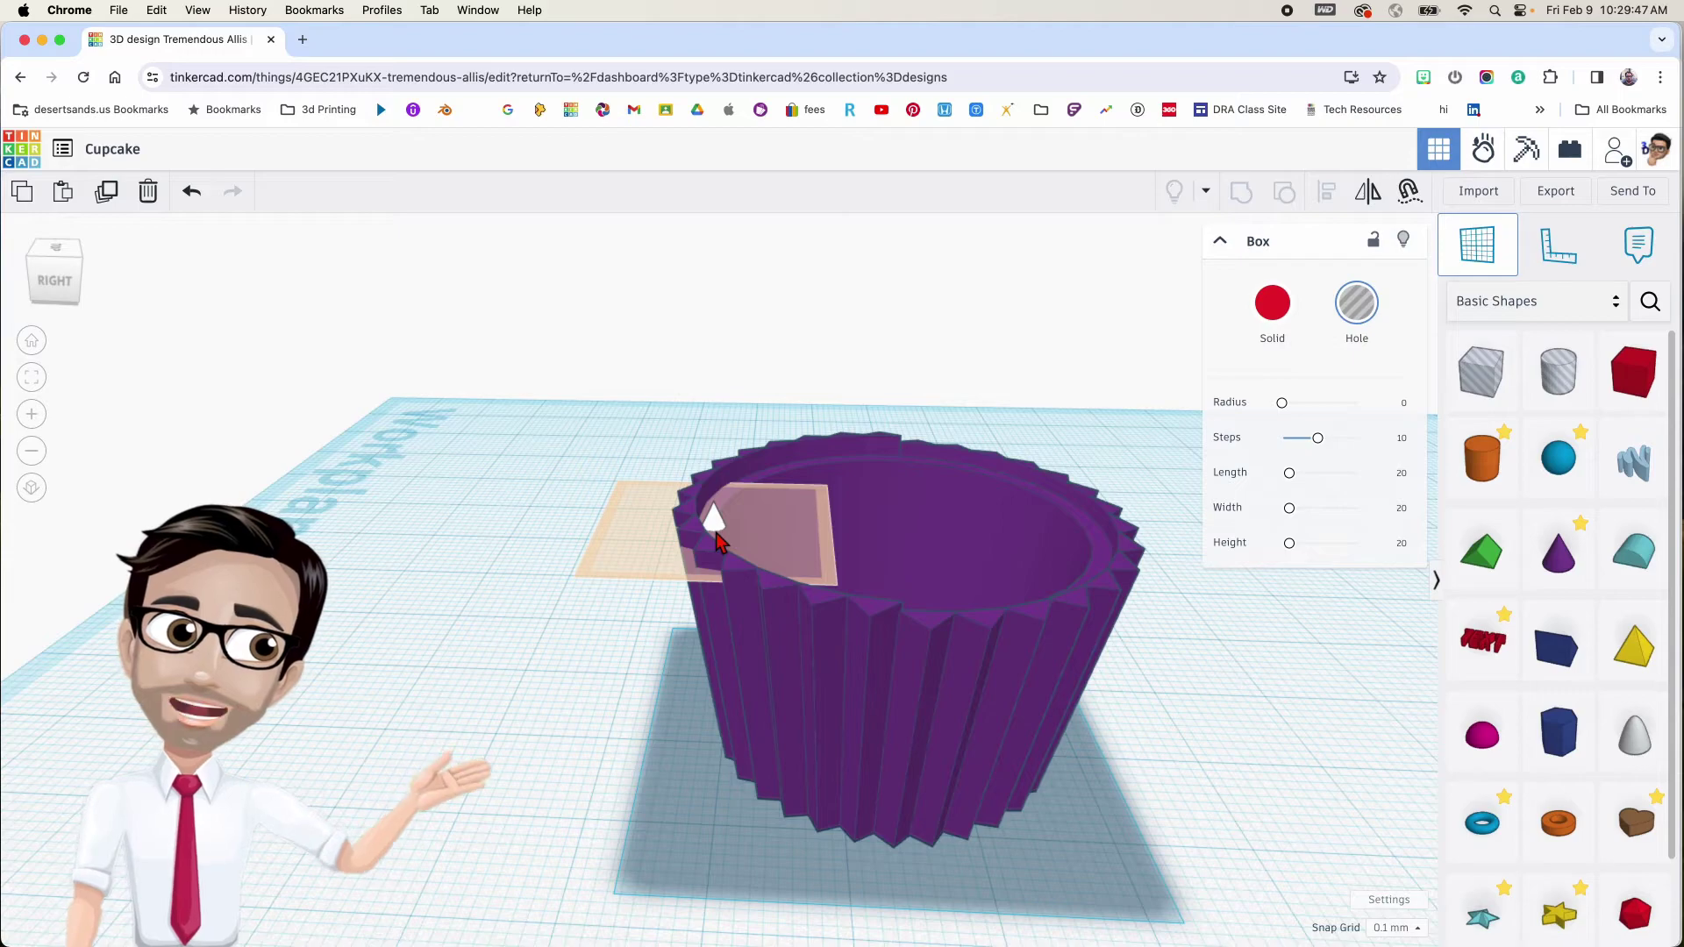
pyautogui.click(717, 541)
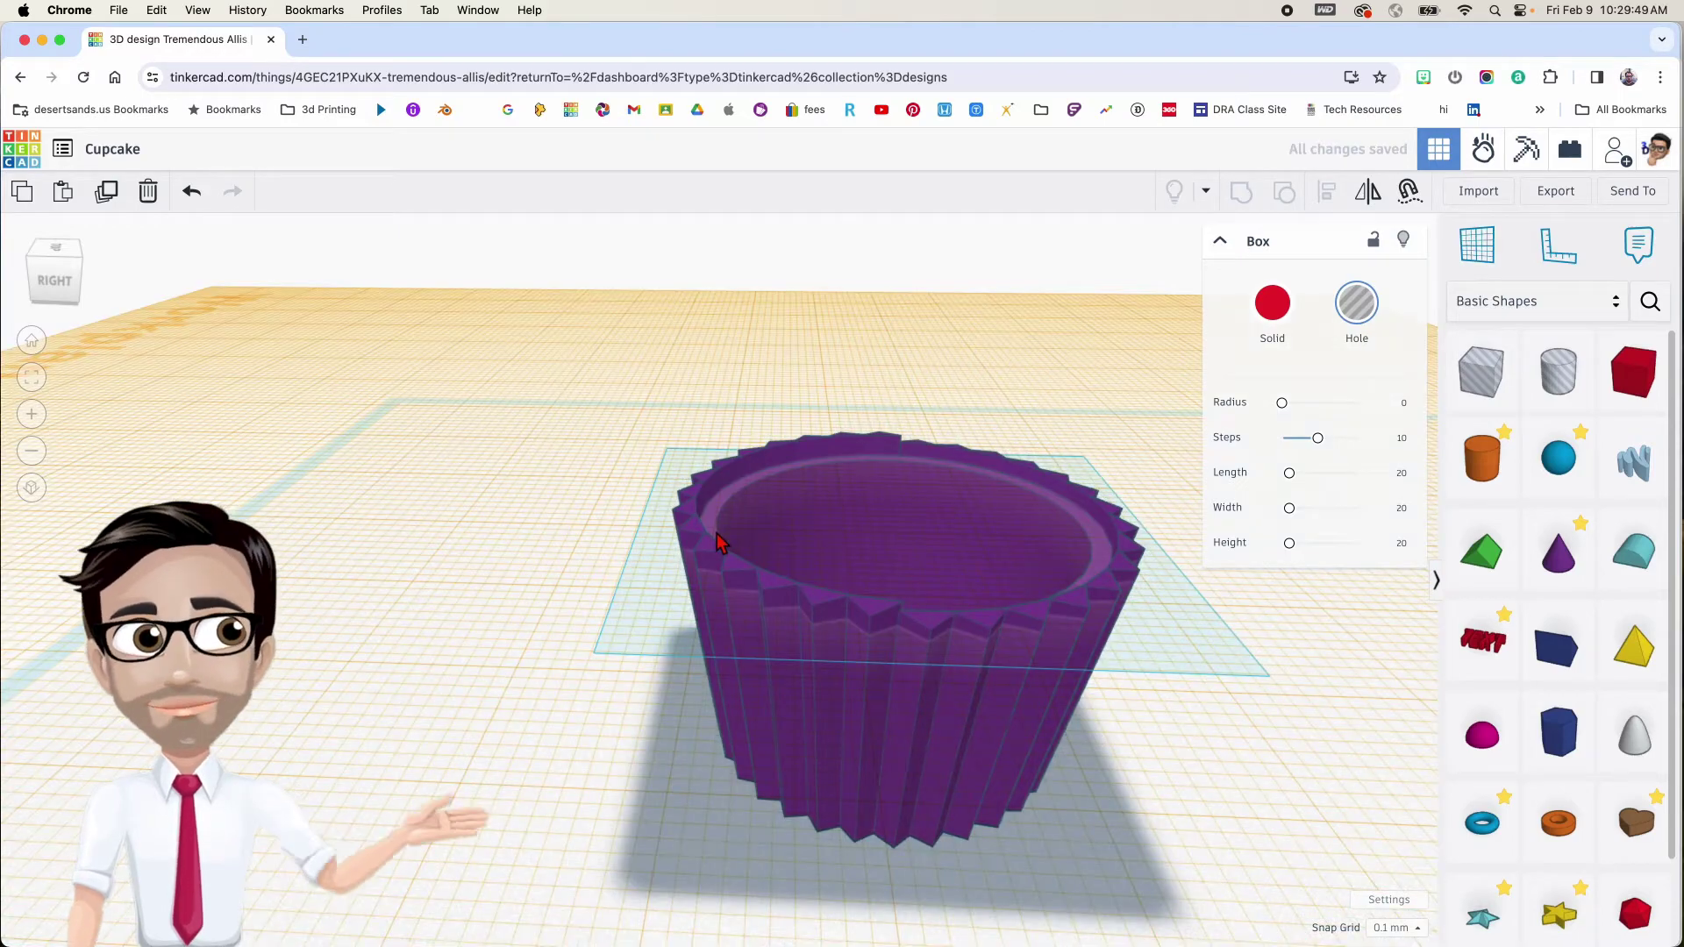
pyautogui.scroll(-5, 719, 539)
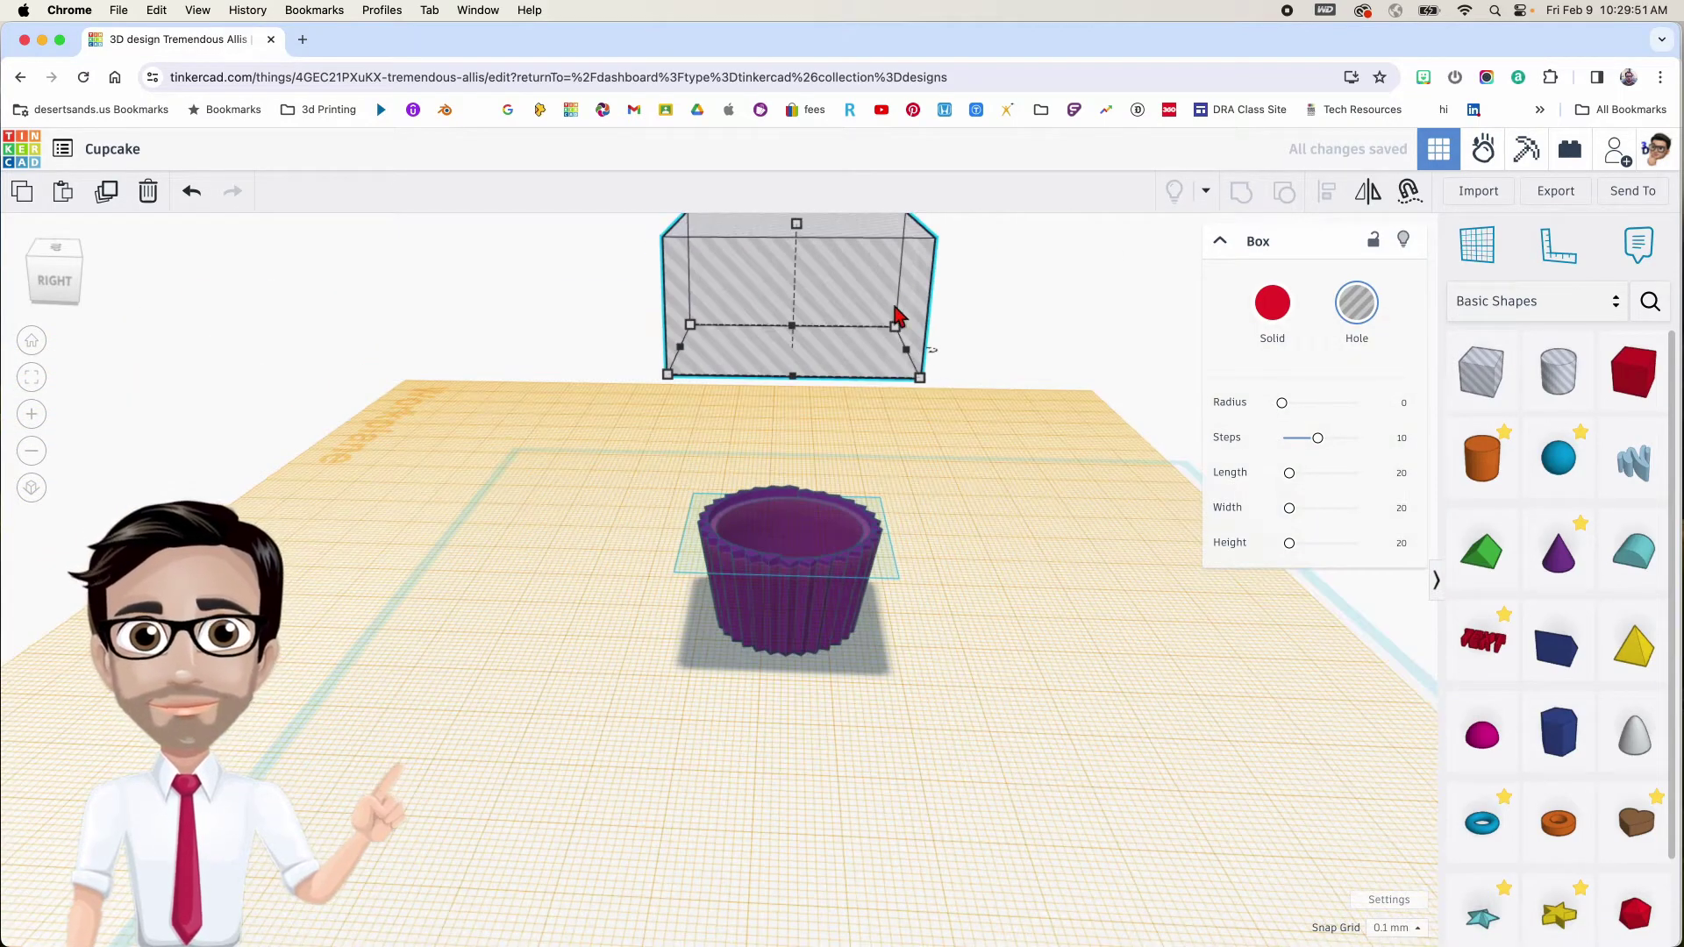
pyautogui.press('d')
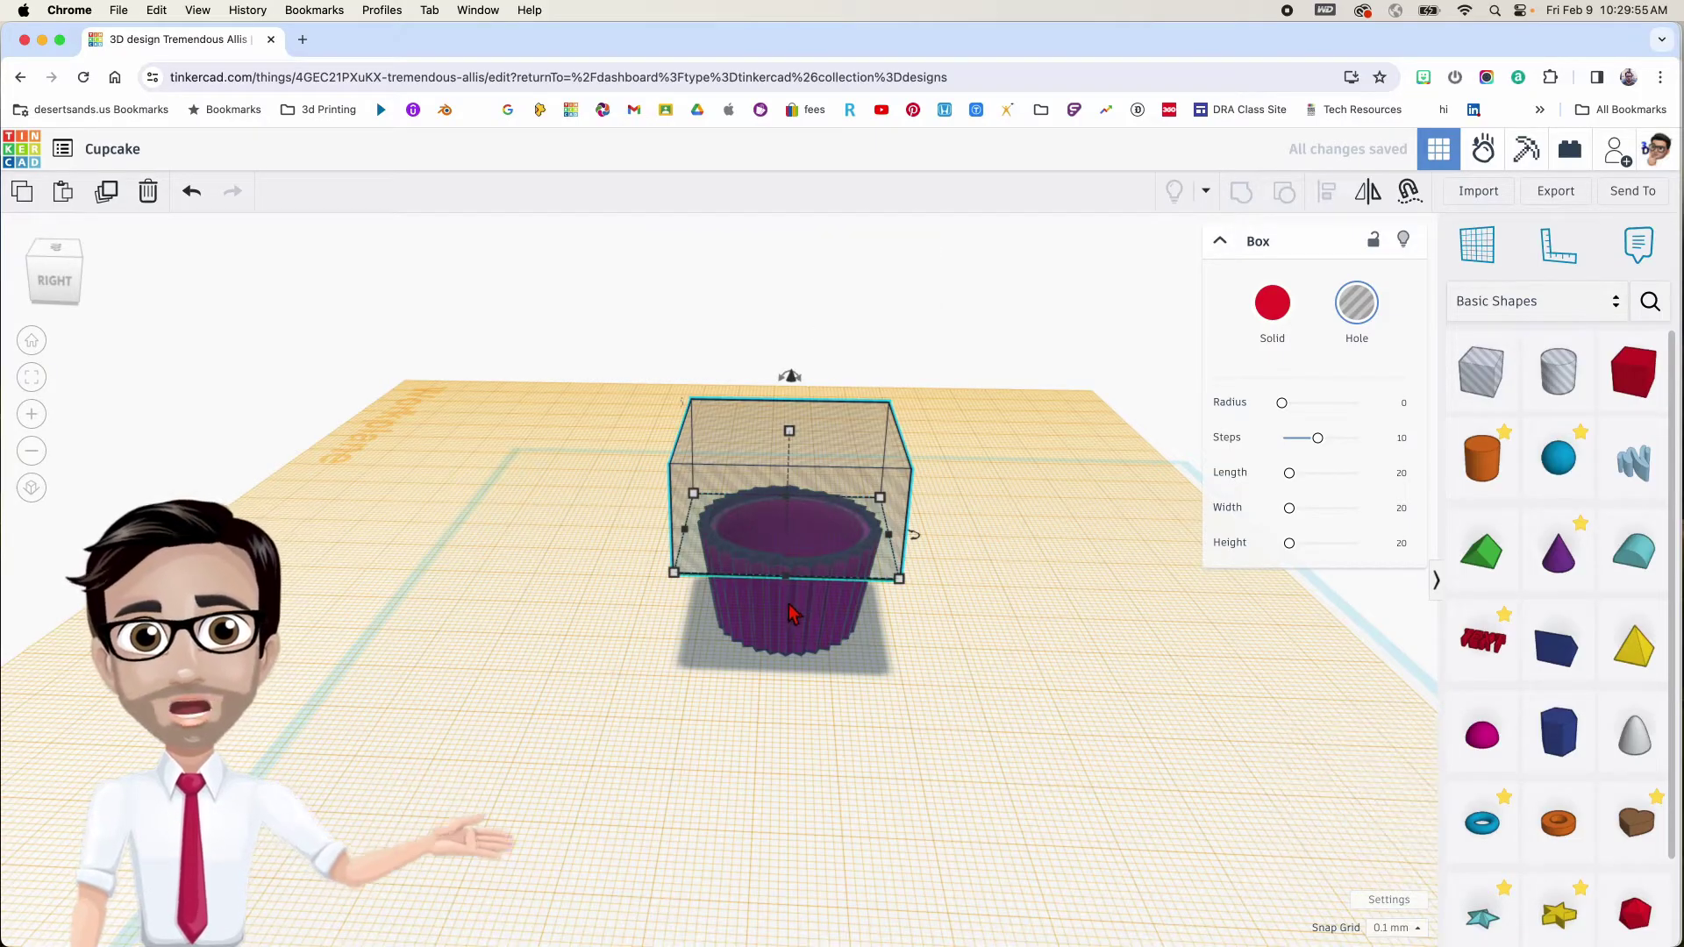
# Return the workplane to the default base grid after seating the hole box on the rim
pyautogui.press('w')
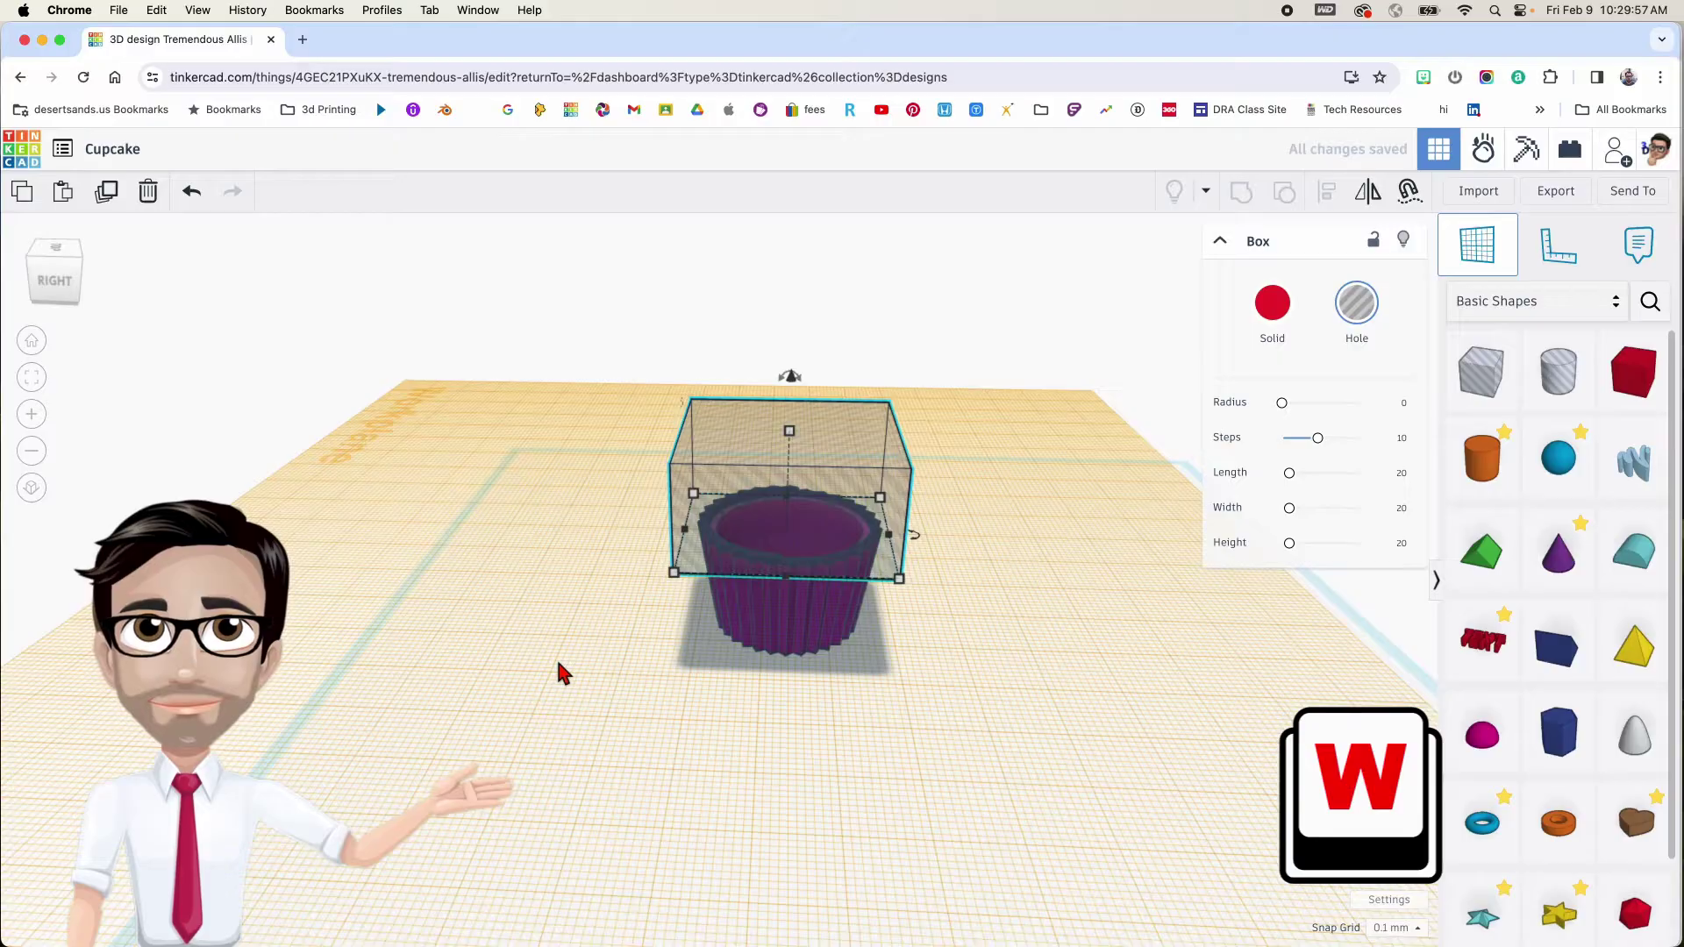
pyautogui.click(558, 664)
pyautogui.moveTo(558, 584); pyautogui.dragTo(781, 570, button='right')
pyautogui.scroll(6, 614, 577)
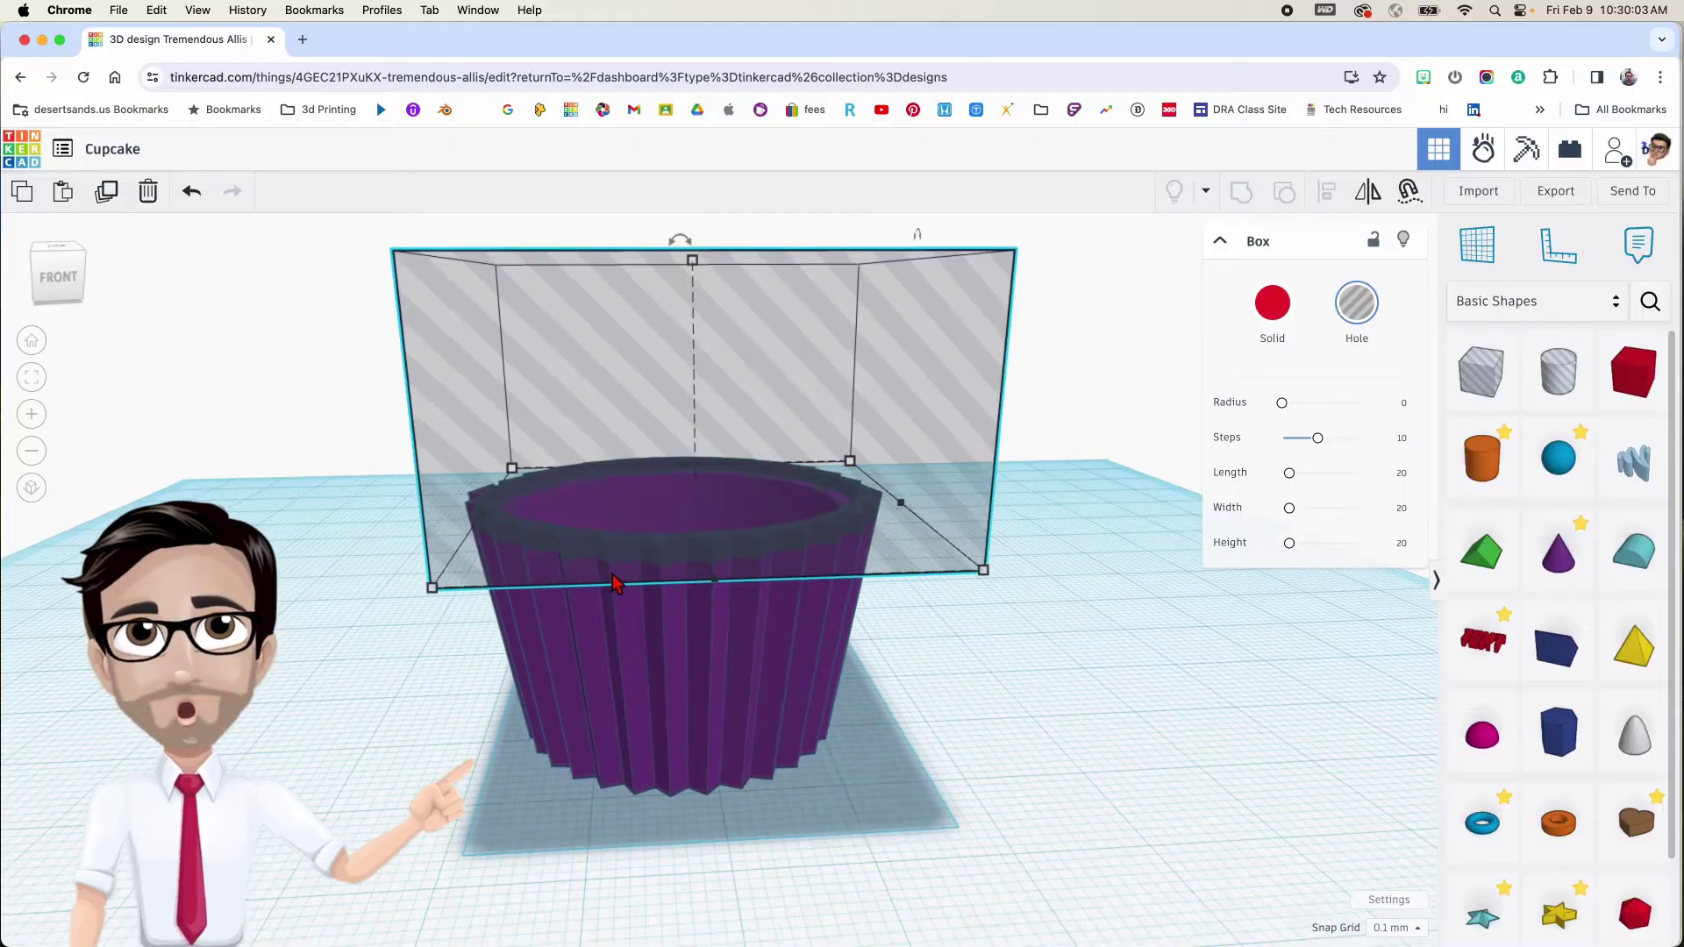
pyautogui.moveTo(613, 573); pyautogui.dragTo(534, 467, button='right')
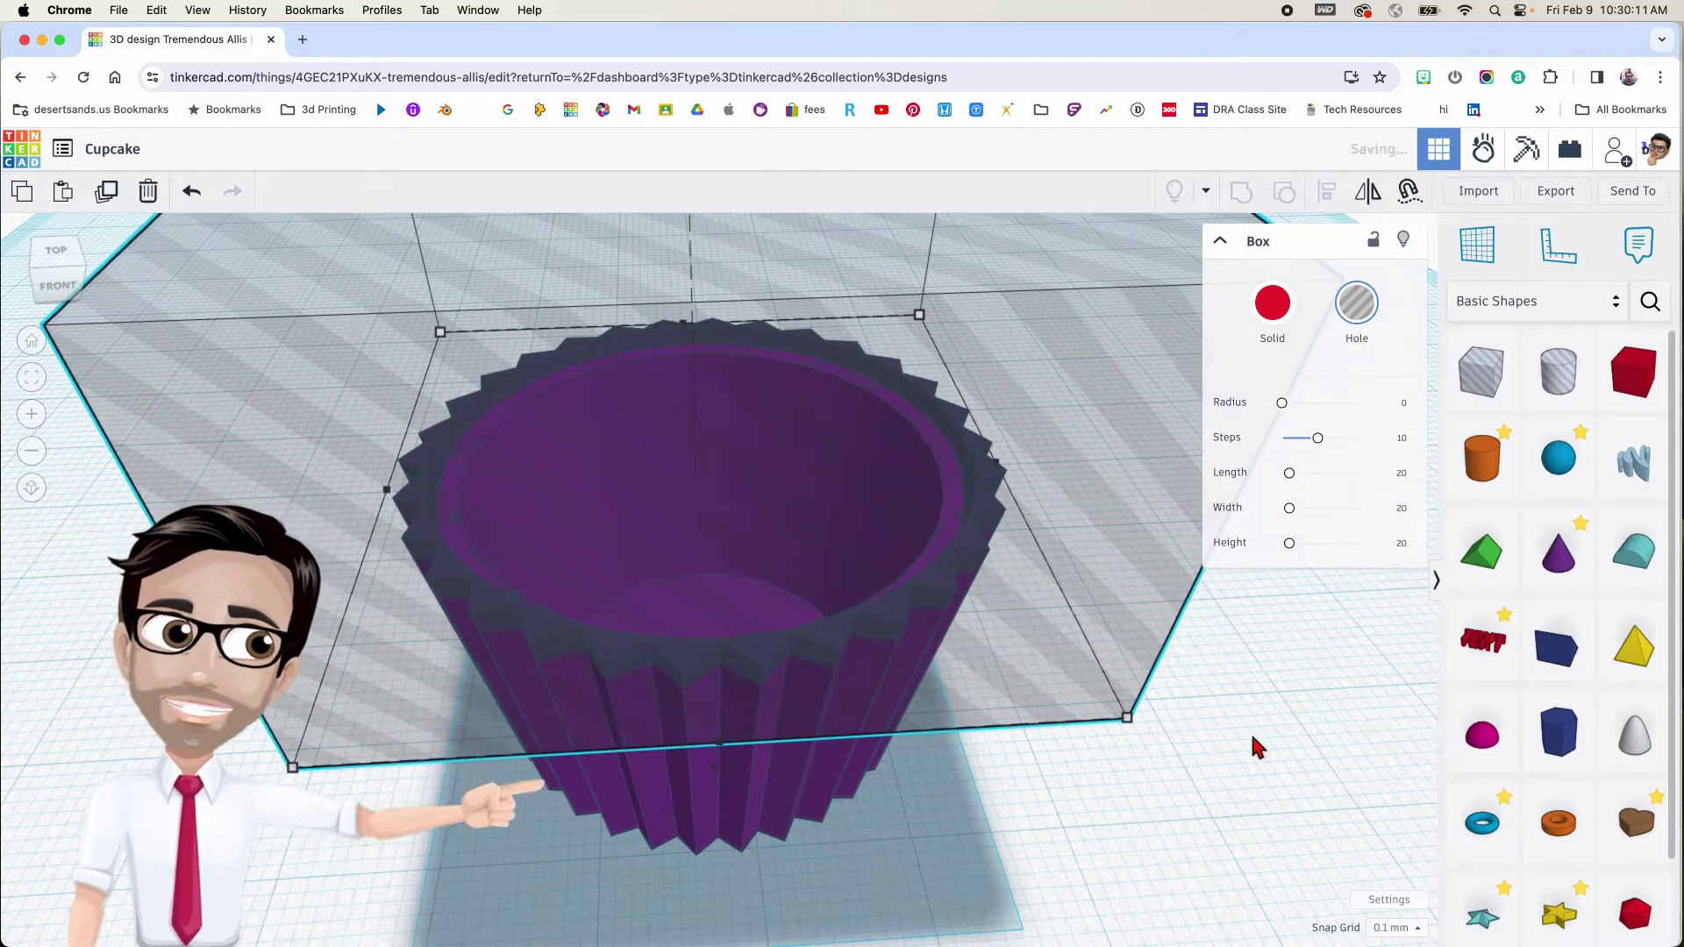
# Enlarge the hole box and reposition it so it covers all the ridge ends around the cup's rim
pyautogui.moveTo(1129, 720); pyautogui.dragTo(1335, 889)
pyautogui.moveTo(1184, 817); pyautogui.dragTo(1085, 686)
pyautogui.moveTo(1116, 711); pyautogui.dragTo(1107, 691, button='right')
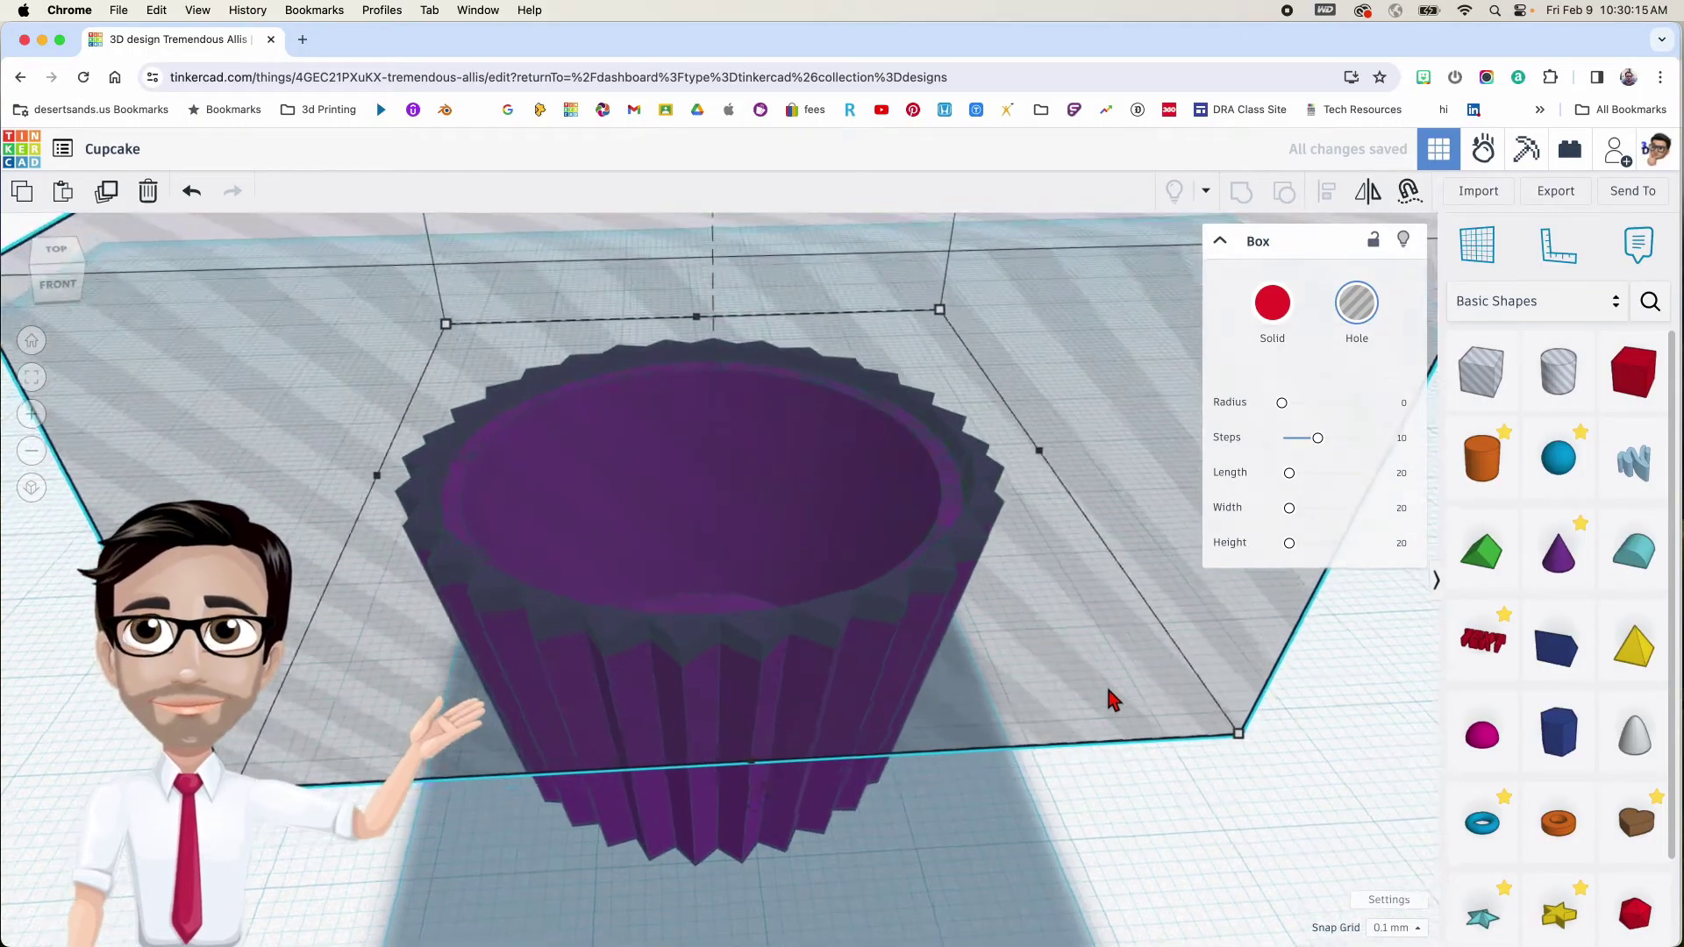
pyautogui.scroll(-5, 1107, 691)
pyautogui.moveTo(1246, 741); pyautogui.dragTo(1057, 727, button='middle')
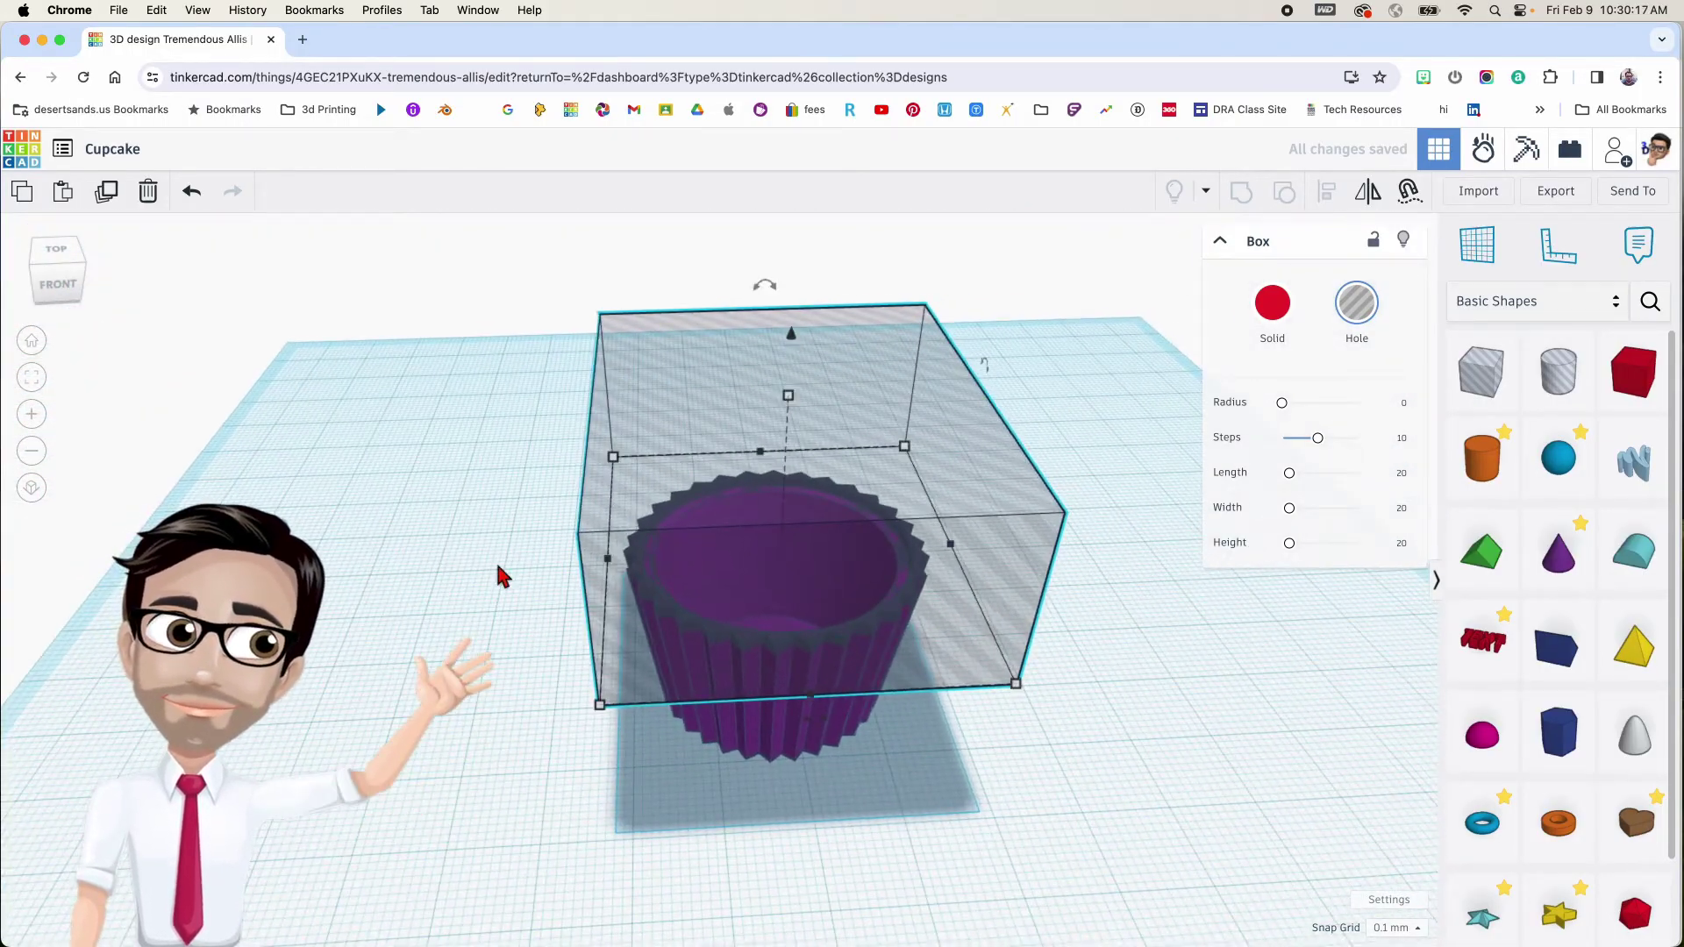
# Group the cup with the upper hole box to trim the ridge tops flush with the rim
pyautogui.moveTo(465, 458); pyautogui.dragTo(1116, 805)
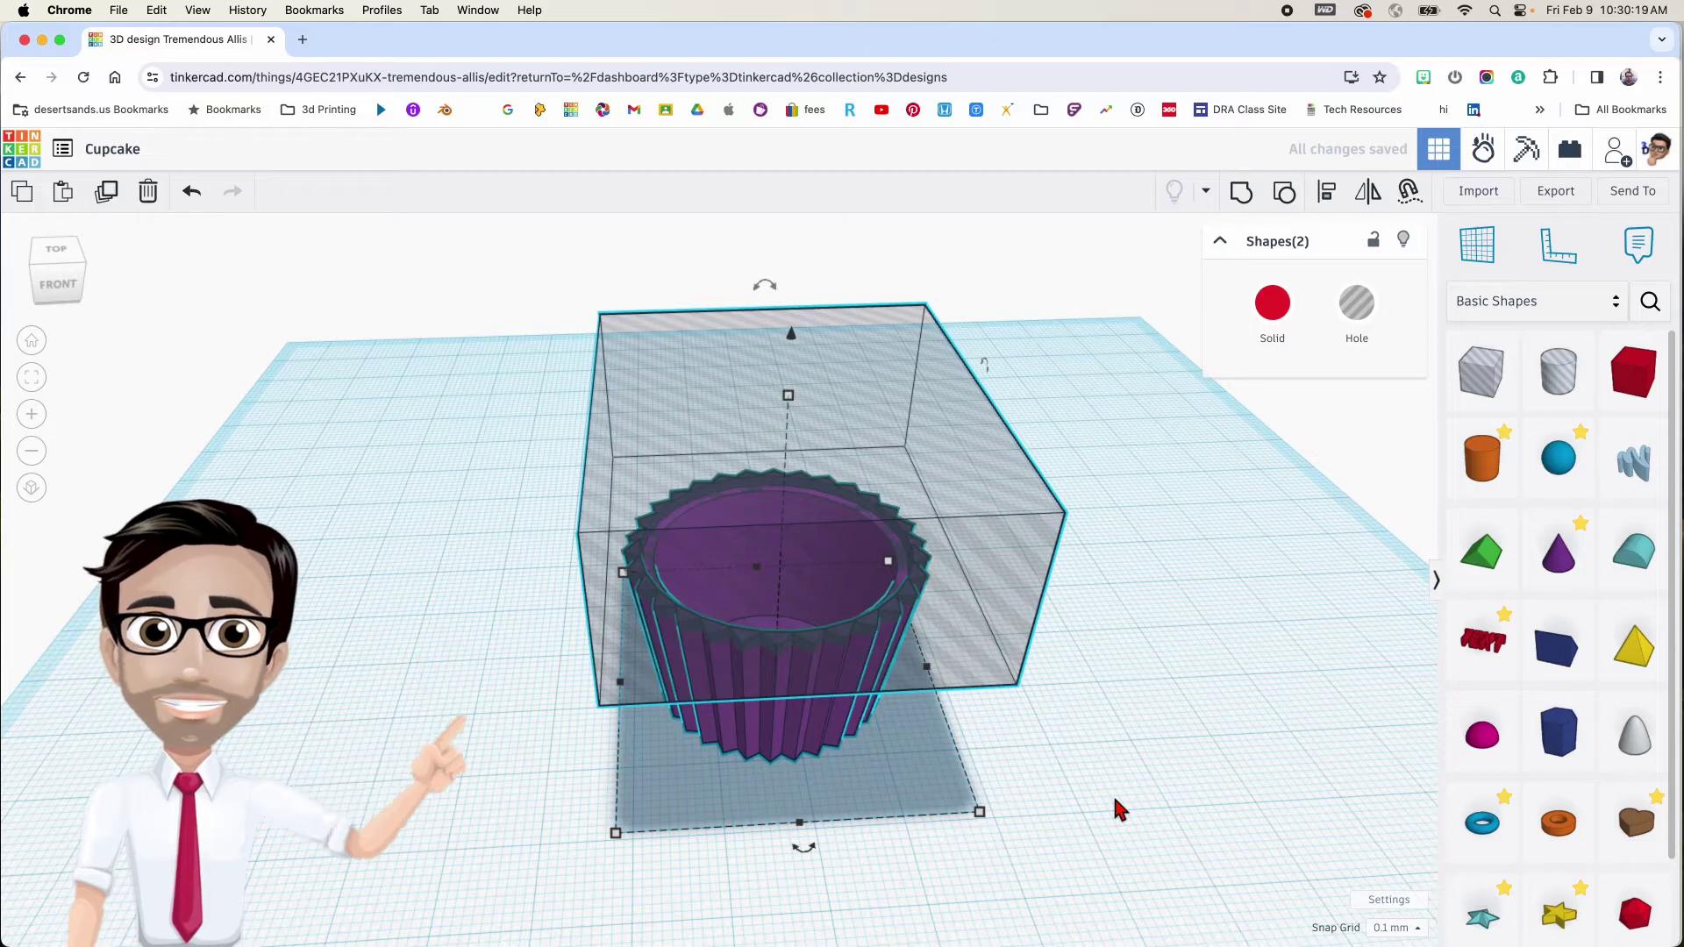
pyautogui.hotkey('ctrl', 'g')
pyautogui.moveTo(958, 799); pyautogui.dragTo(850, 668, button='right')
pyautogui.moveTo(778, 301); pyautogui.dragTo(751, 378, button='middle')
pyautogui.scroll(2, 751, 377)
pyautogui.scroll(2, 754, 381)
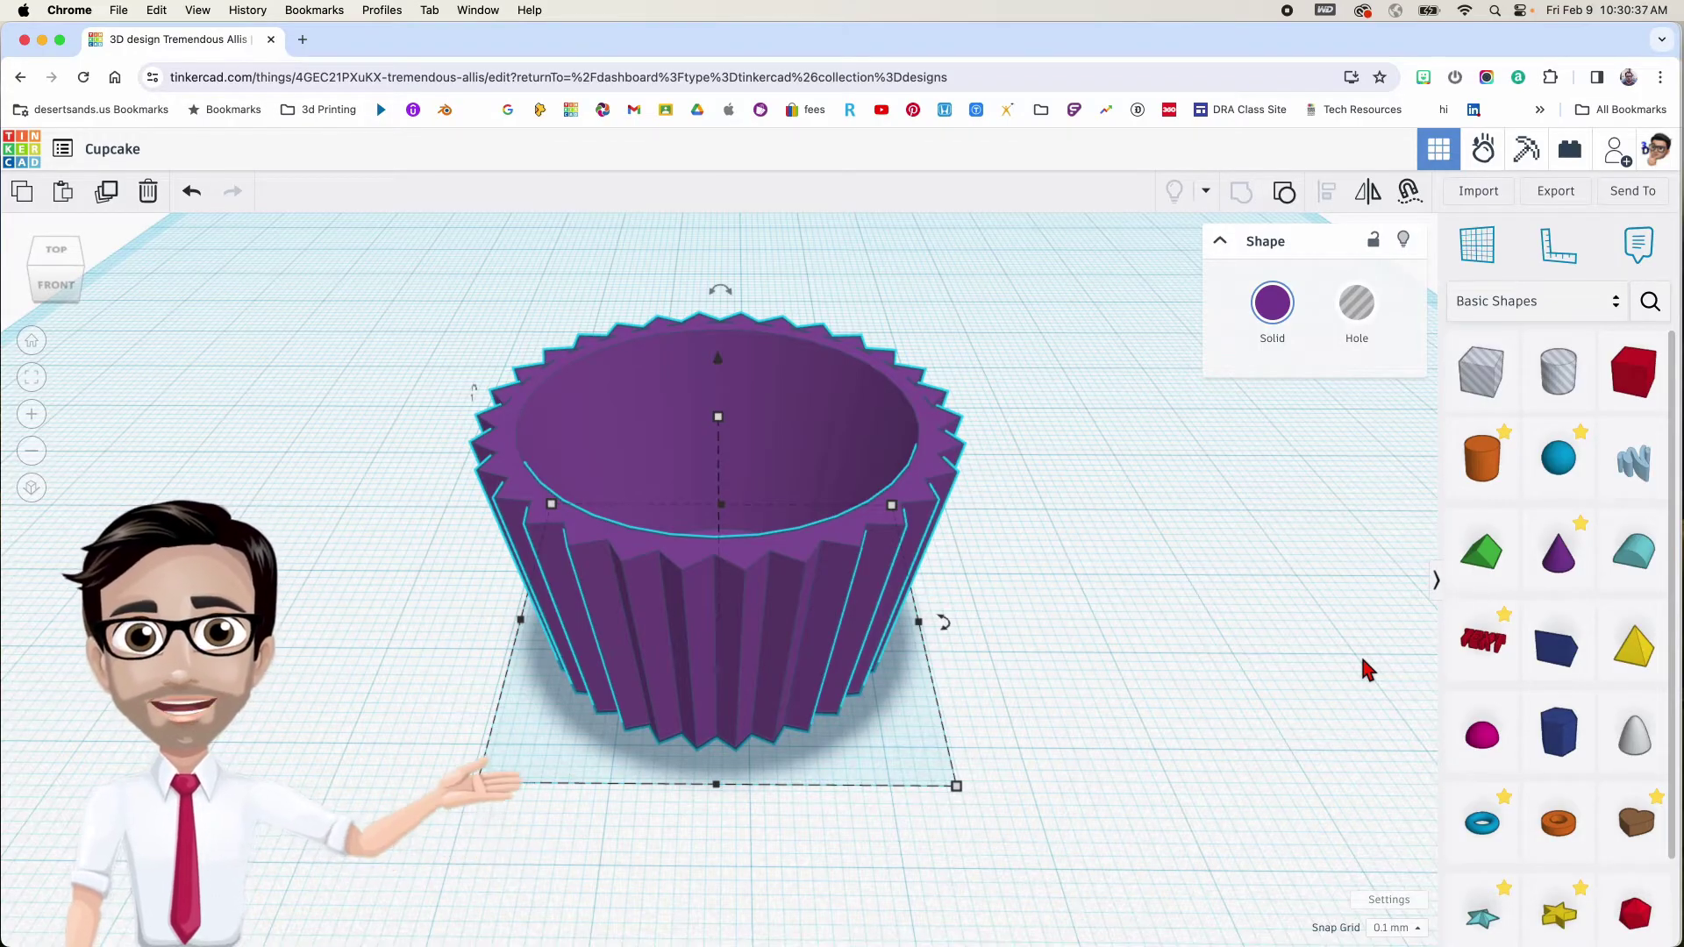
pyautogui.click(1322, 659)
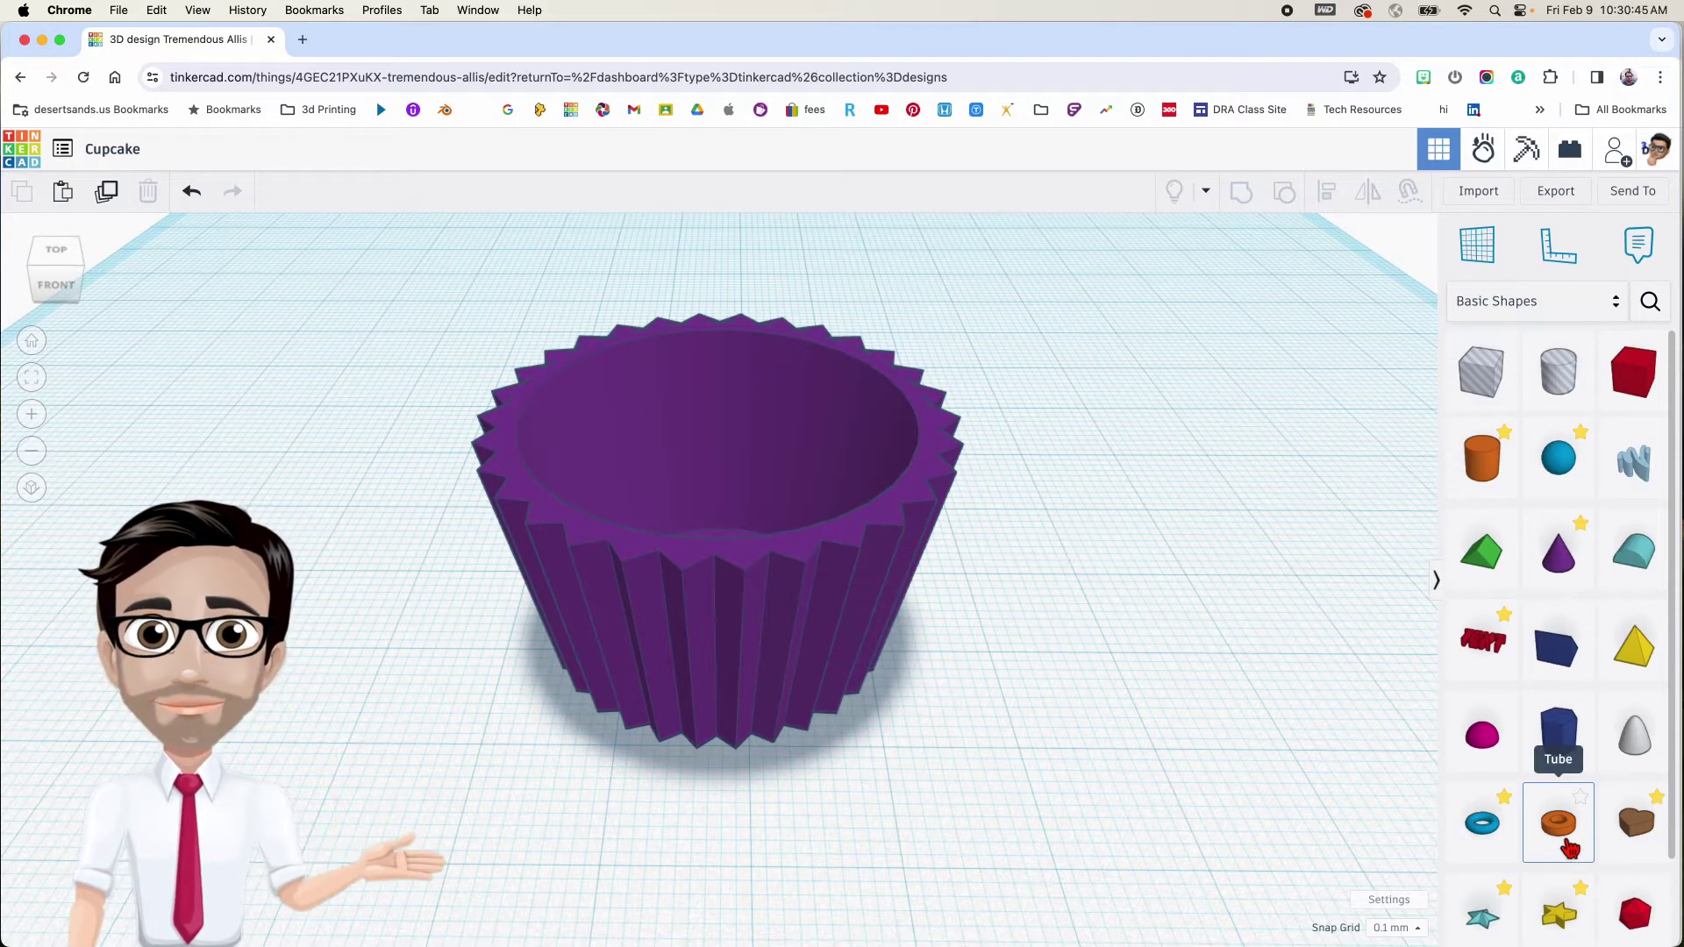
# Add a tube beside the cup and set its wall thickness to 0.5 and sides to 64
pyautogui.moveTo(1567, 846); pyautogui.dragTo(991, 780)
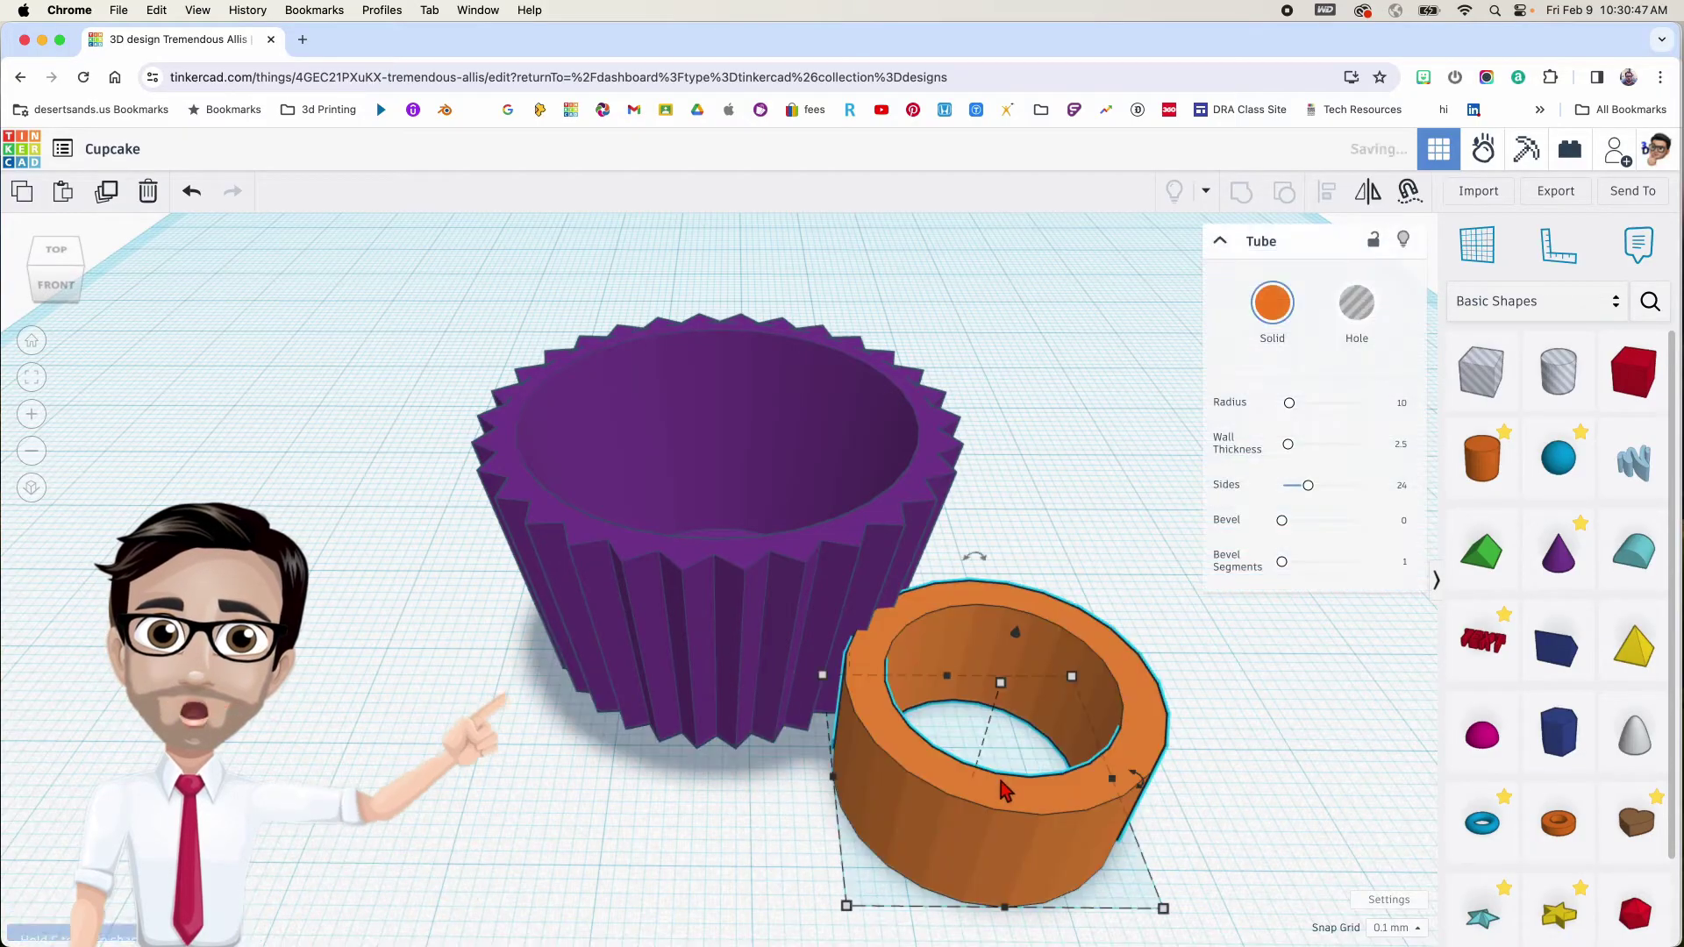
pyautogui.scroll(2, 834, 735)
pyautogui.moveTo(834, 735); pyautogui.dragTo(646, 696, button='middle')
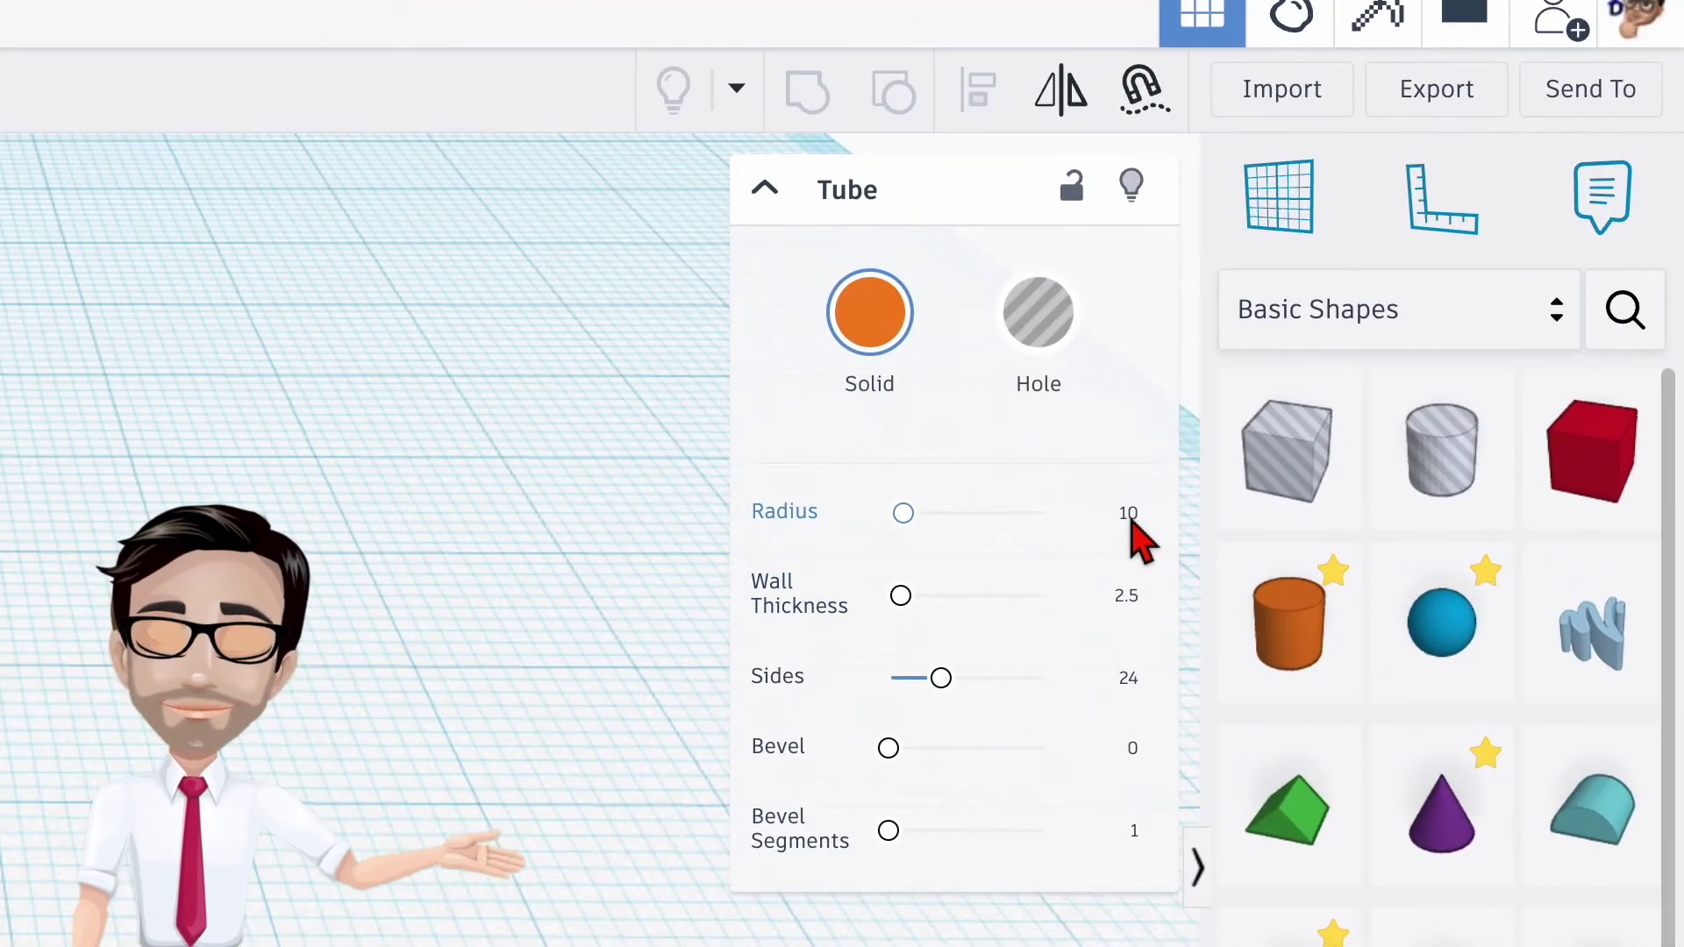
pyautogui.click(1126, 598)
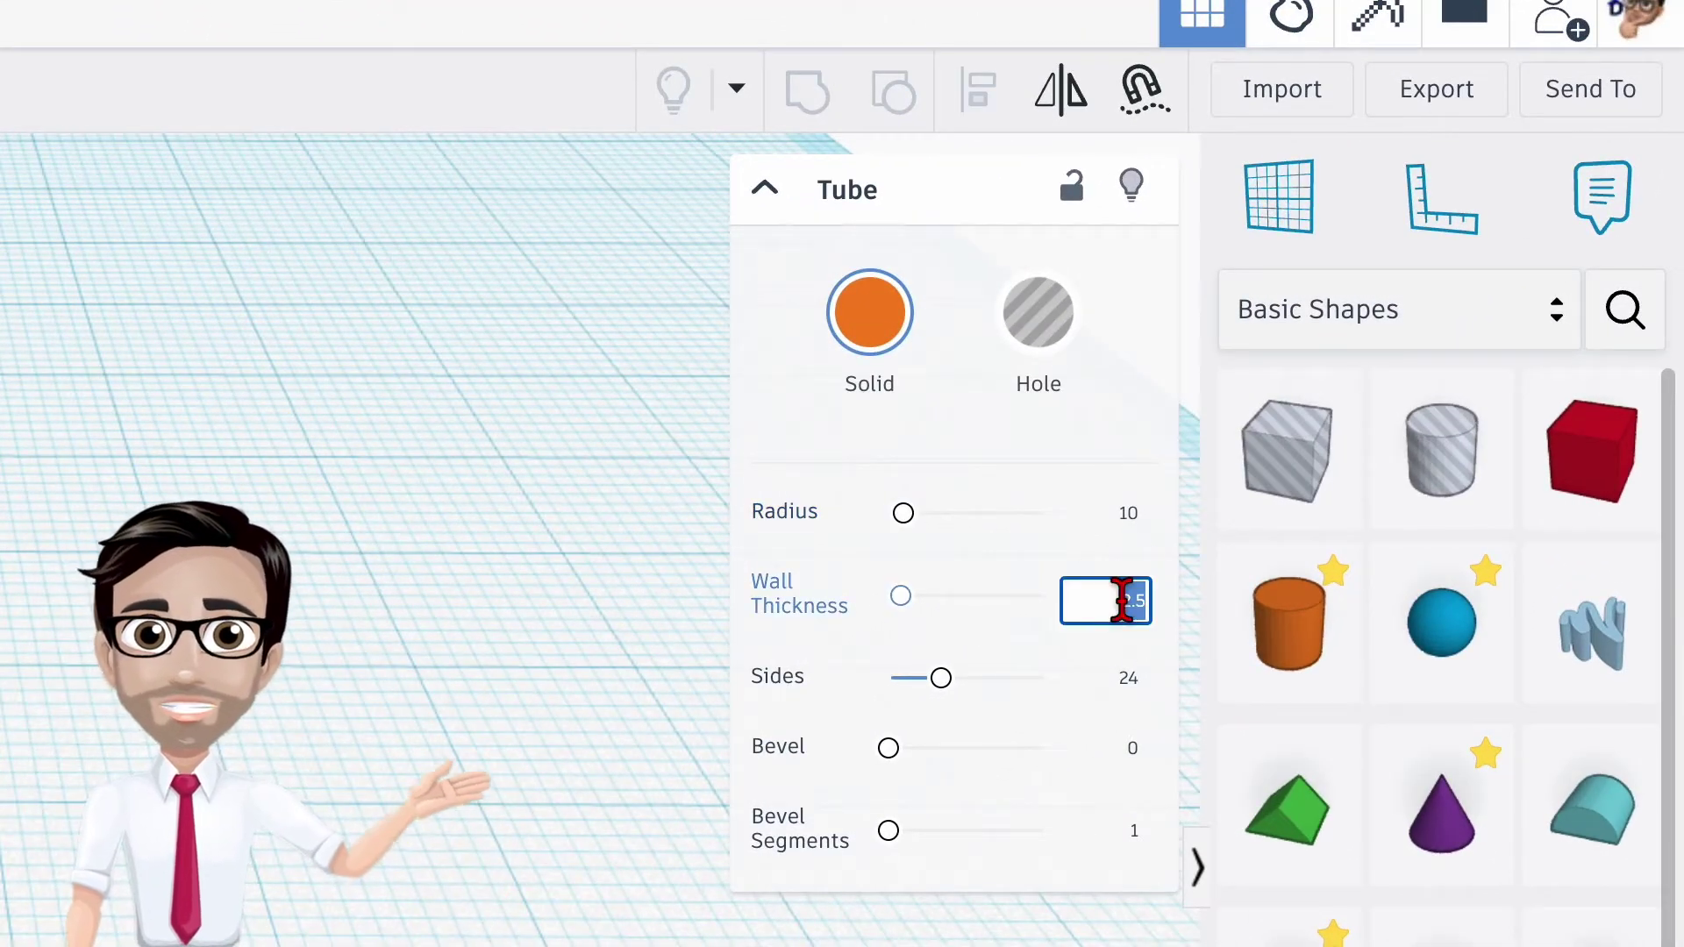
pyautogui.press('BackSpace')
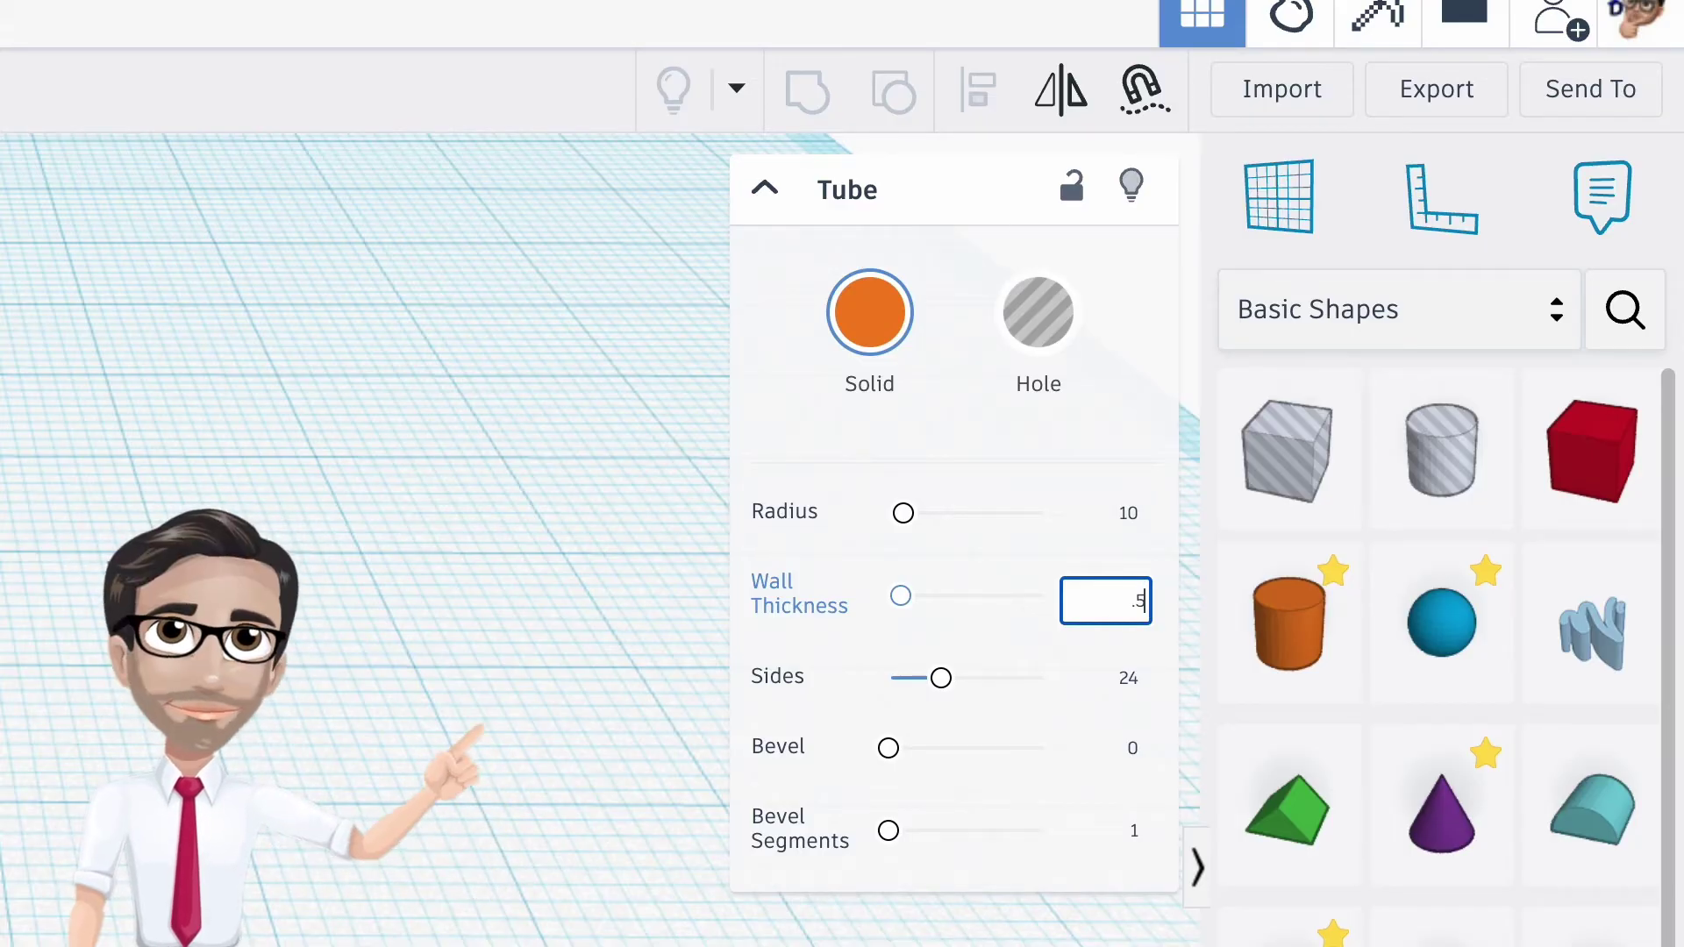
pyautogui.press('Return')
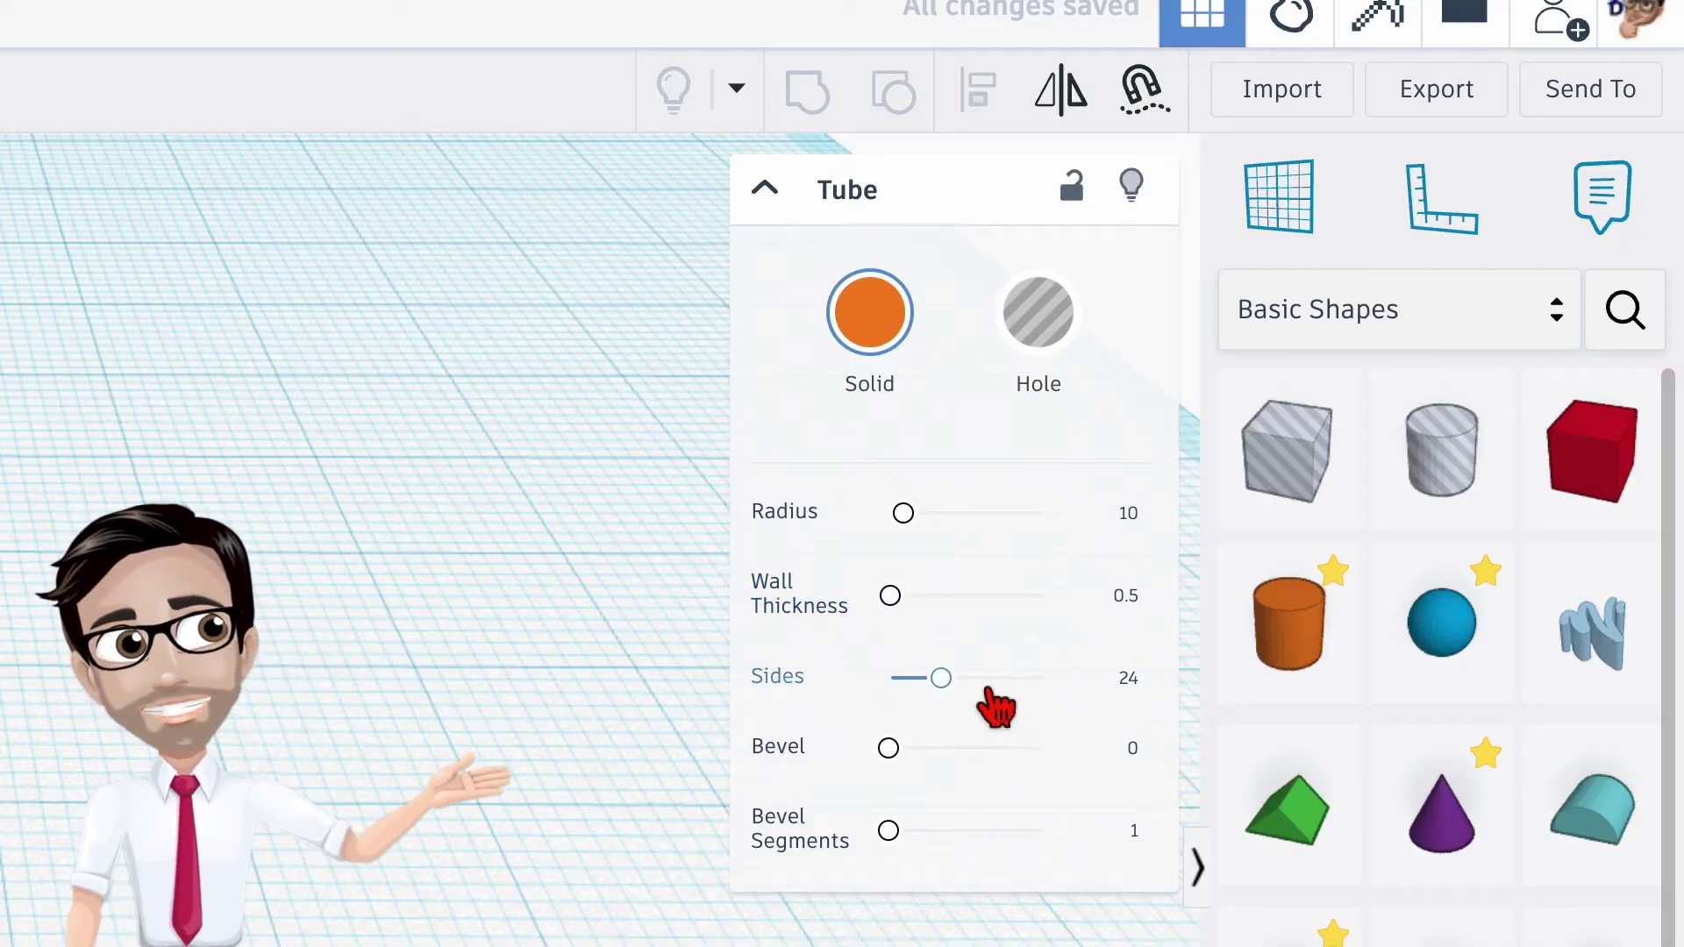
pyautogui.moveTo(941, 678); pyautogui.dragTo(1156, 692)
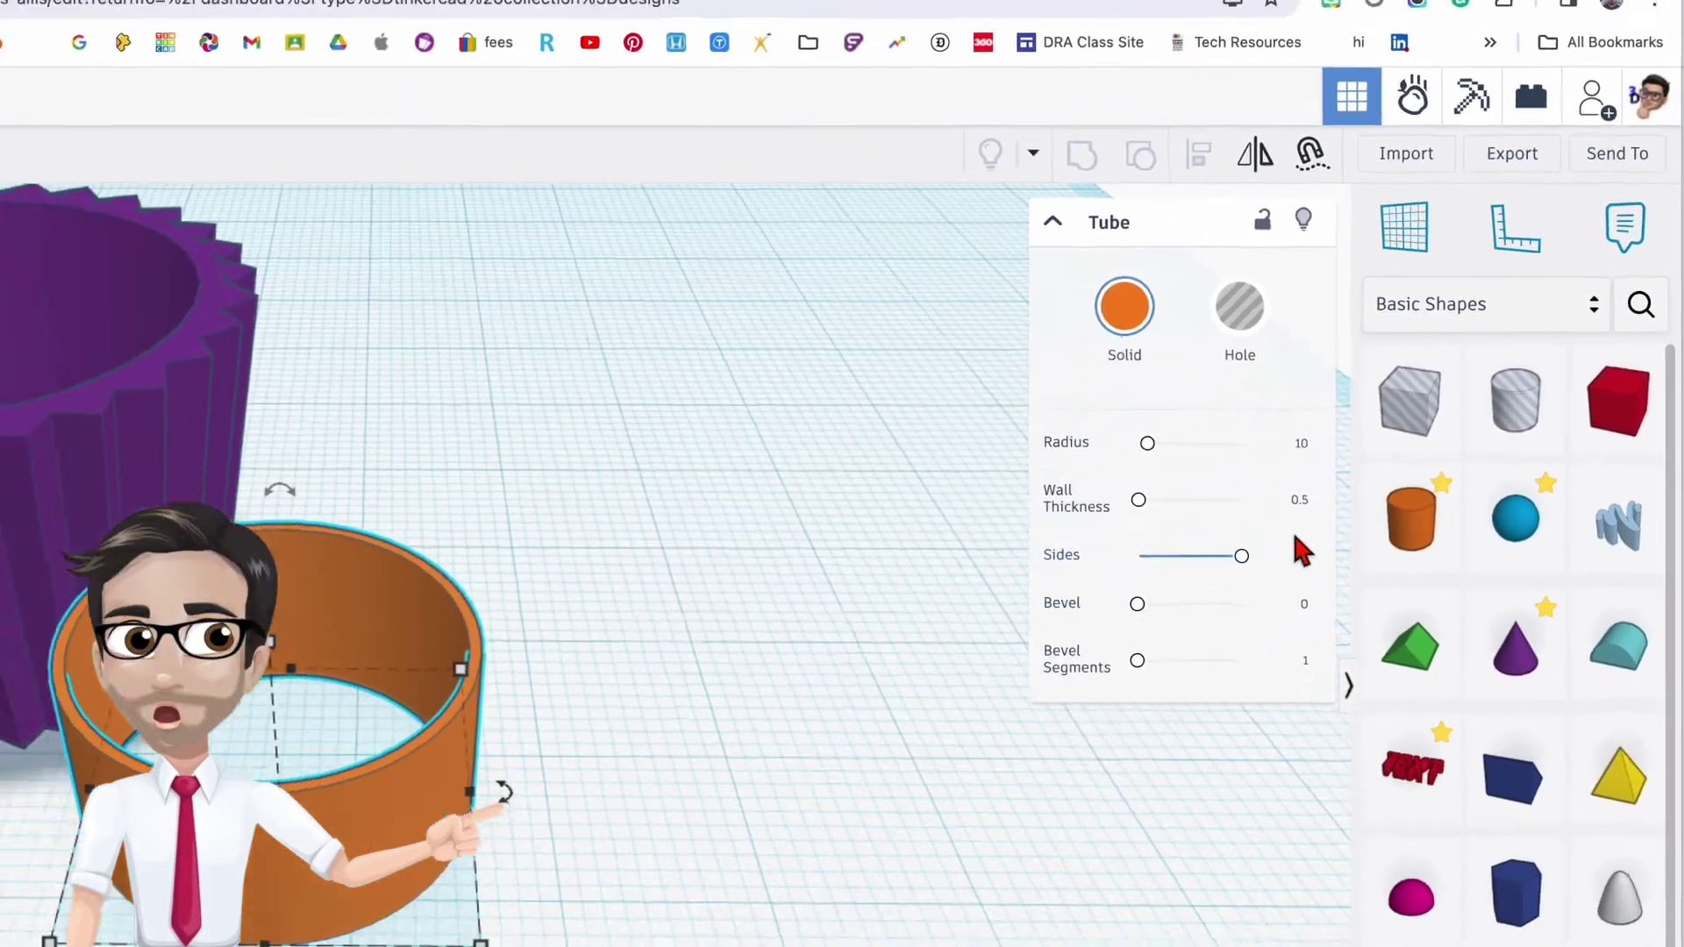
# Set the tube's height to 1.9 mm and its length and width to 29.81 mm
pyautogui.click(657, 685)
pyautogui.click(256, 676)
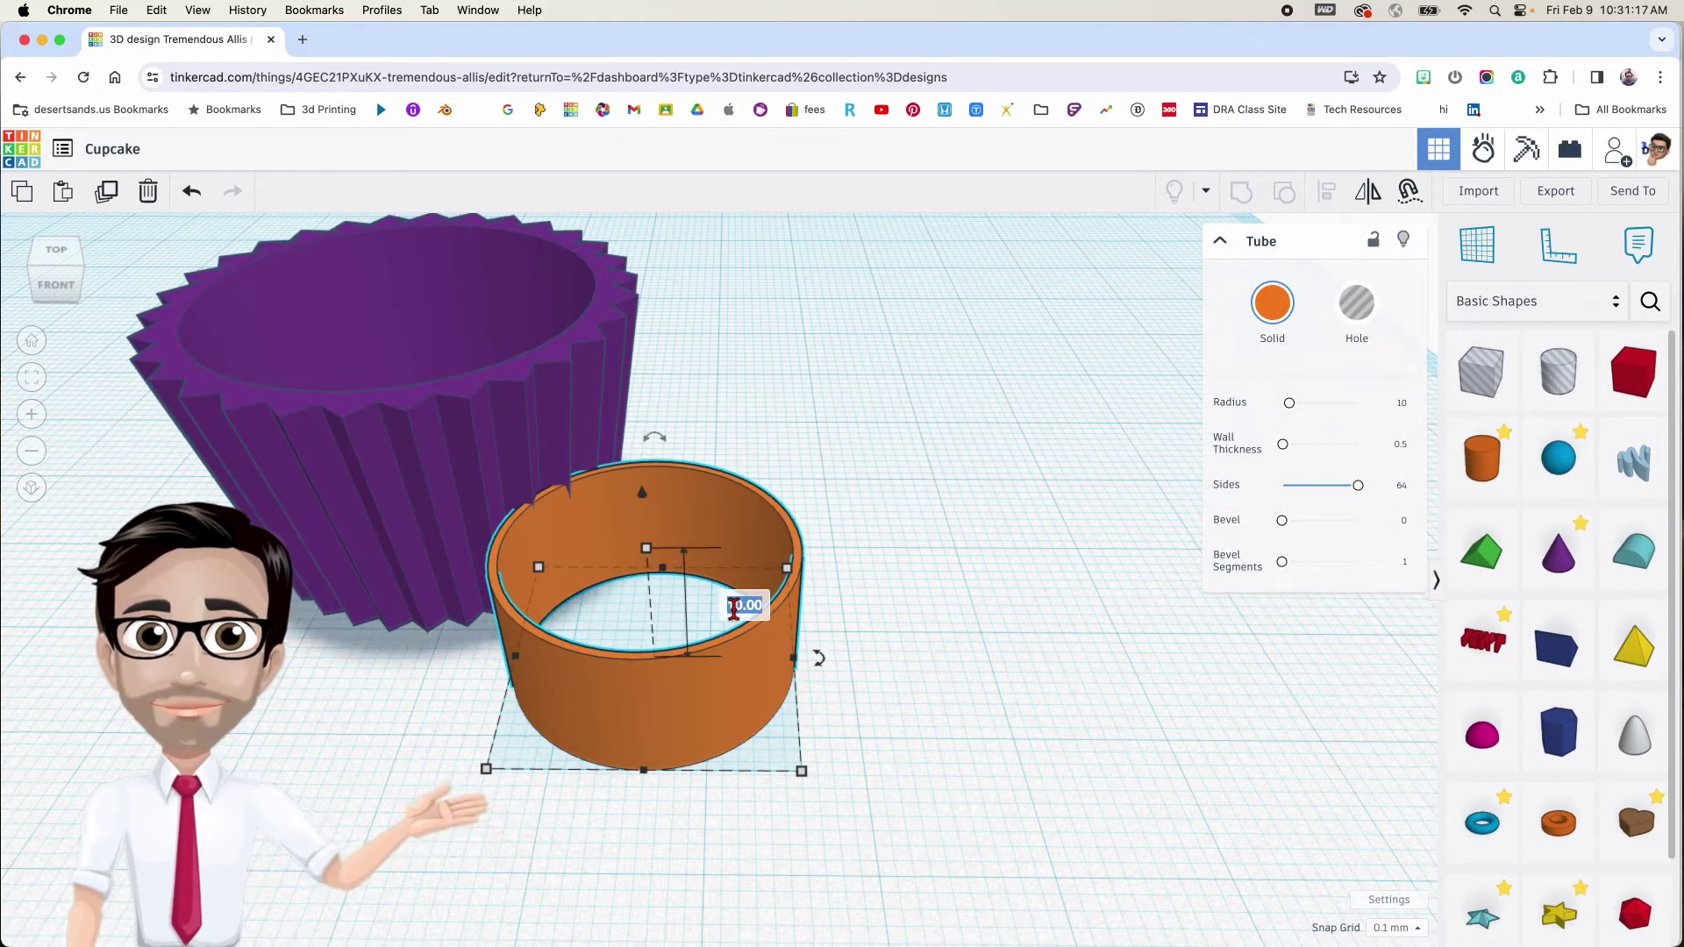
pyautogui.write('1.9')
pyautogui.press('Return')
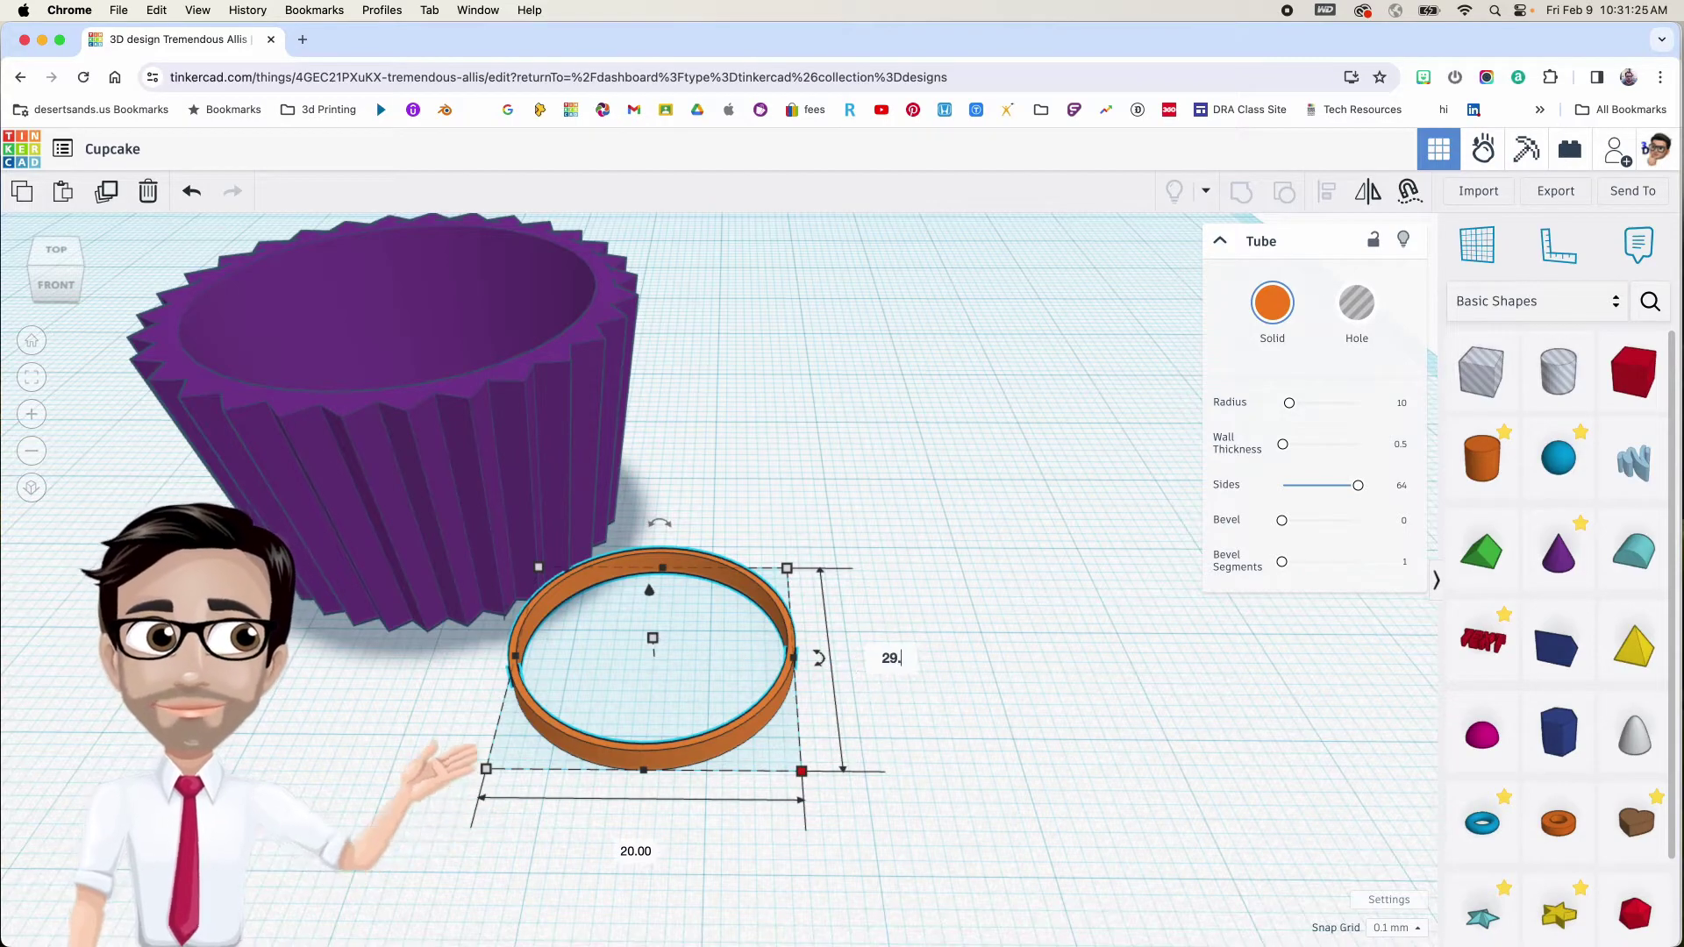
pyautogui.press('Return')
pyautogui.moveTo(846, 714); pyautogui.dragTo(864, 497, button='middle')
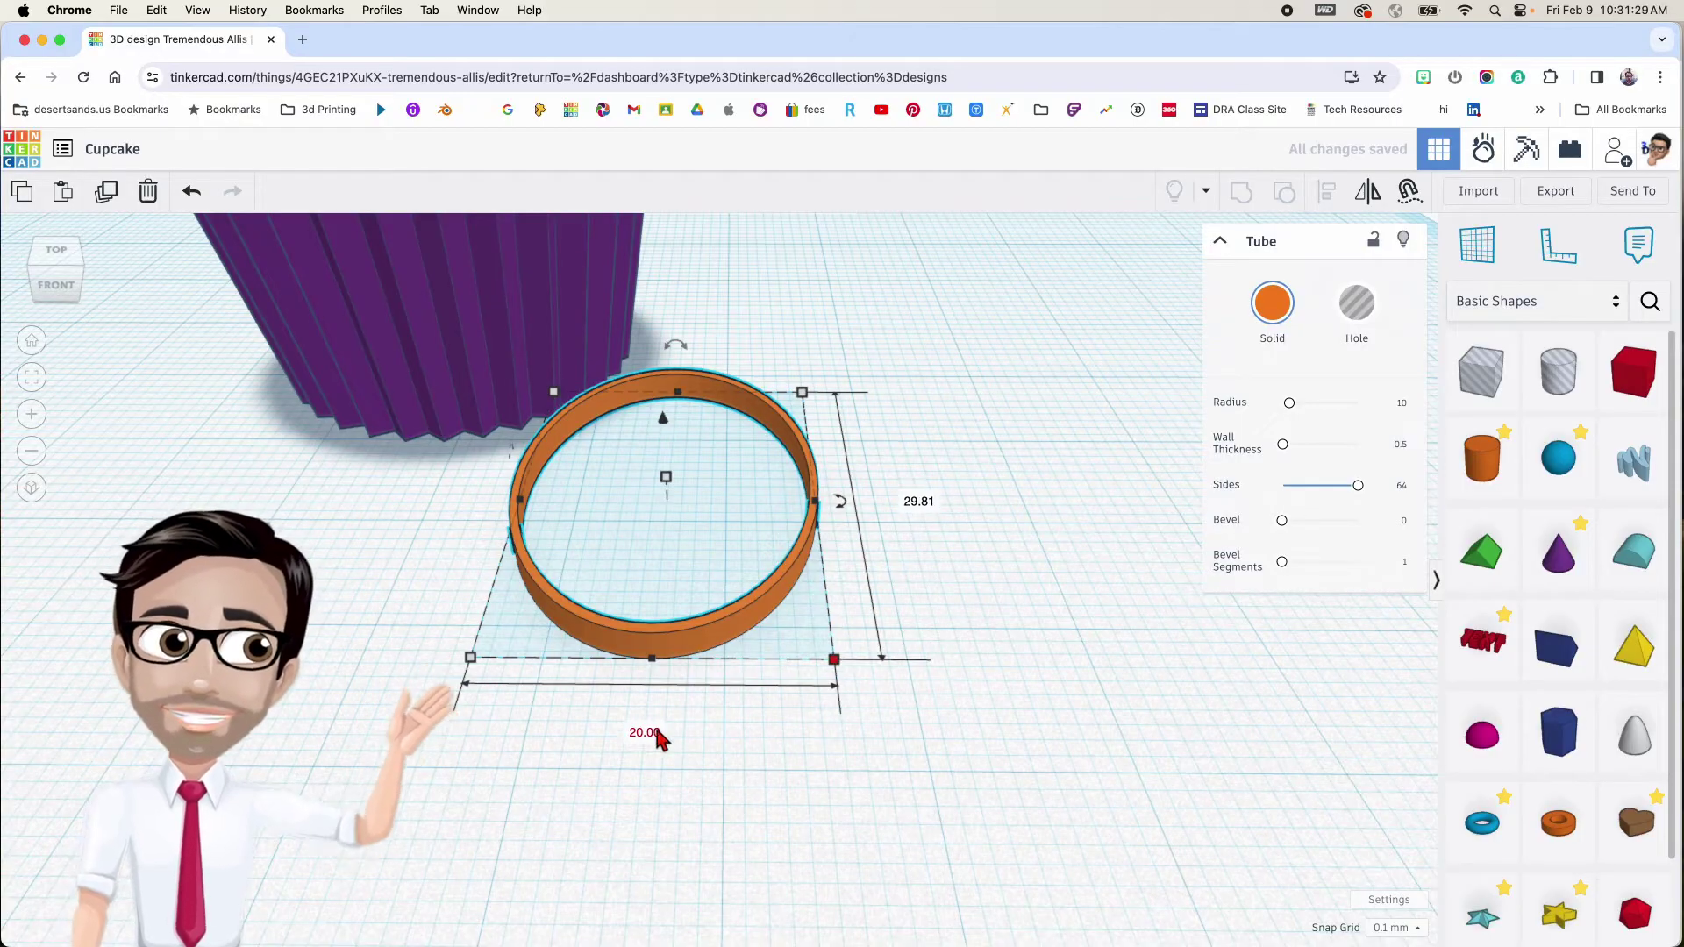
pyautogui.click(656, 733)
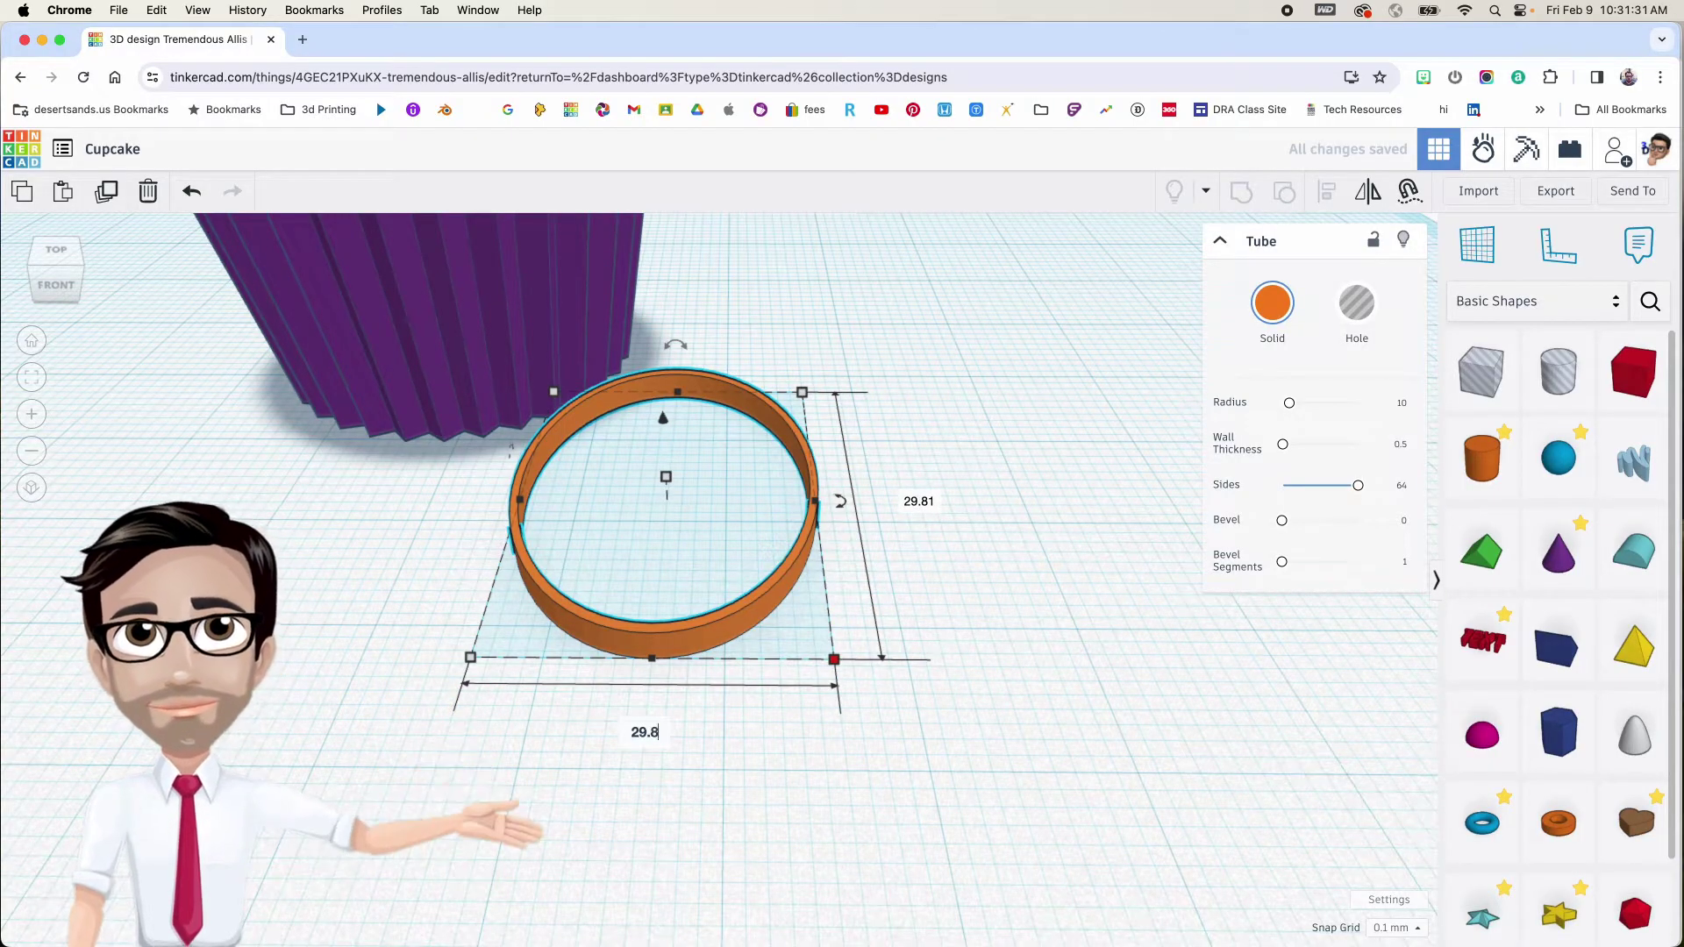
pyautogui.press('Return')
# Move the tube to the cup's base and drop it onto a temporary workplane placed on the cup's rim
pyautogui.moveTo(702, 653); pyautogui.dragTo(751, 628, button='right')
pyautogui.scroll(-5, 727, 699)
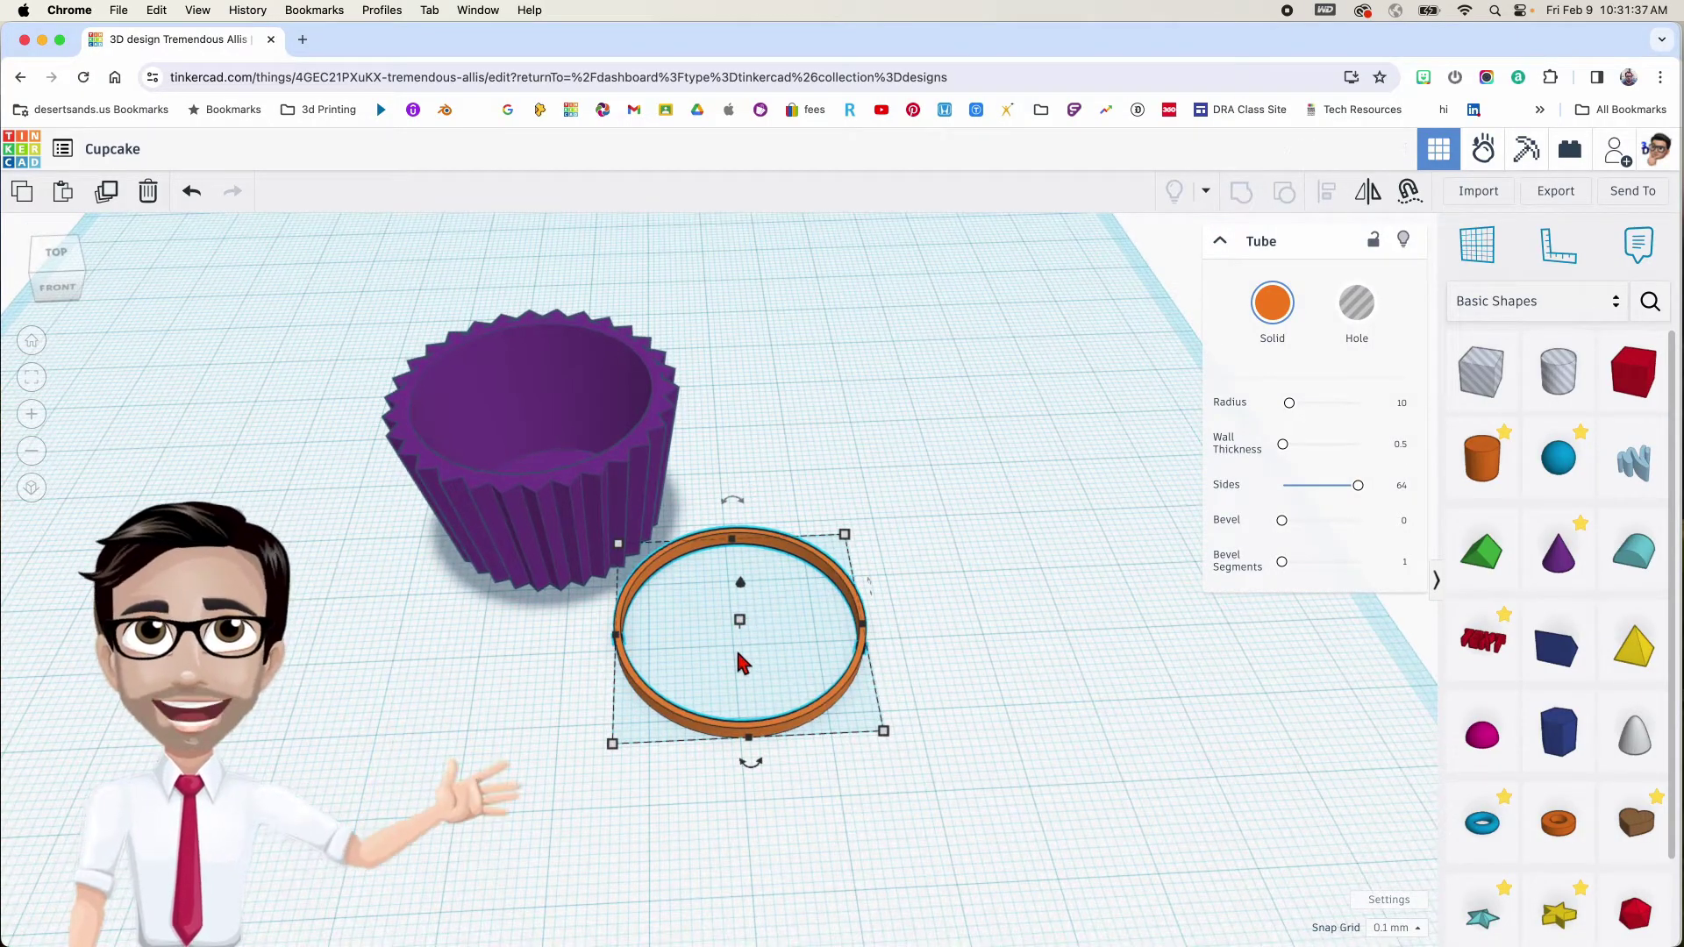
pyautogui.moveTo(835, 679); pyautogui.dragTo(638, 592)
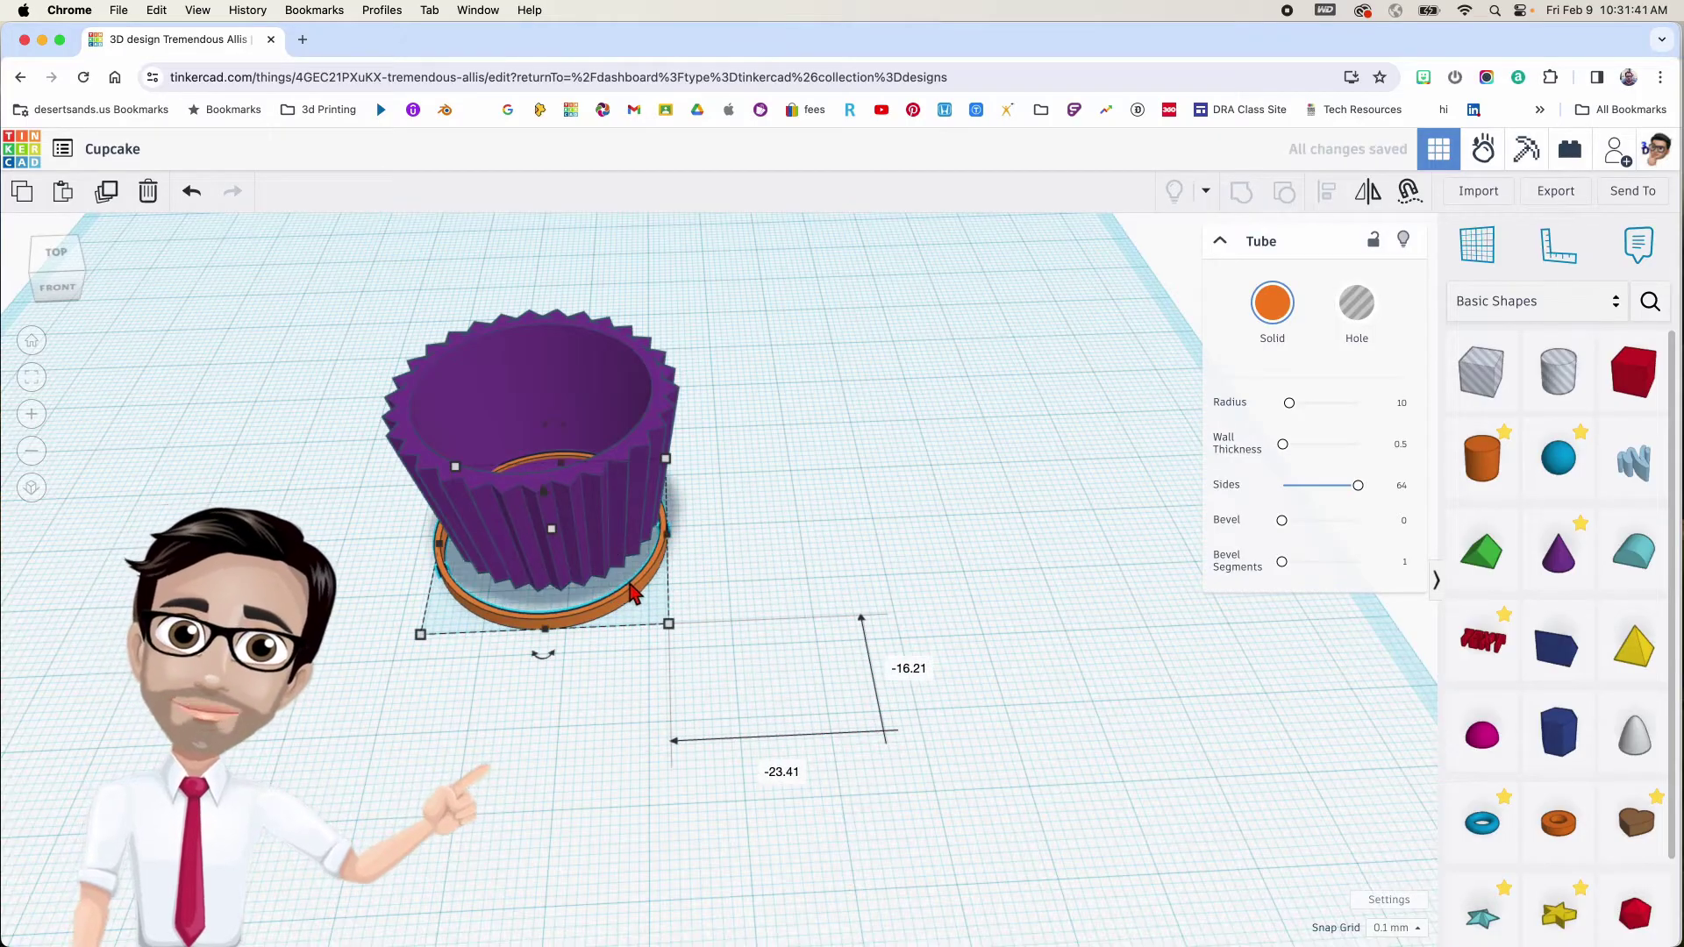
pyautogui.press('w')
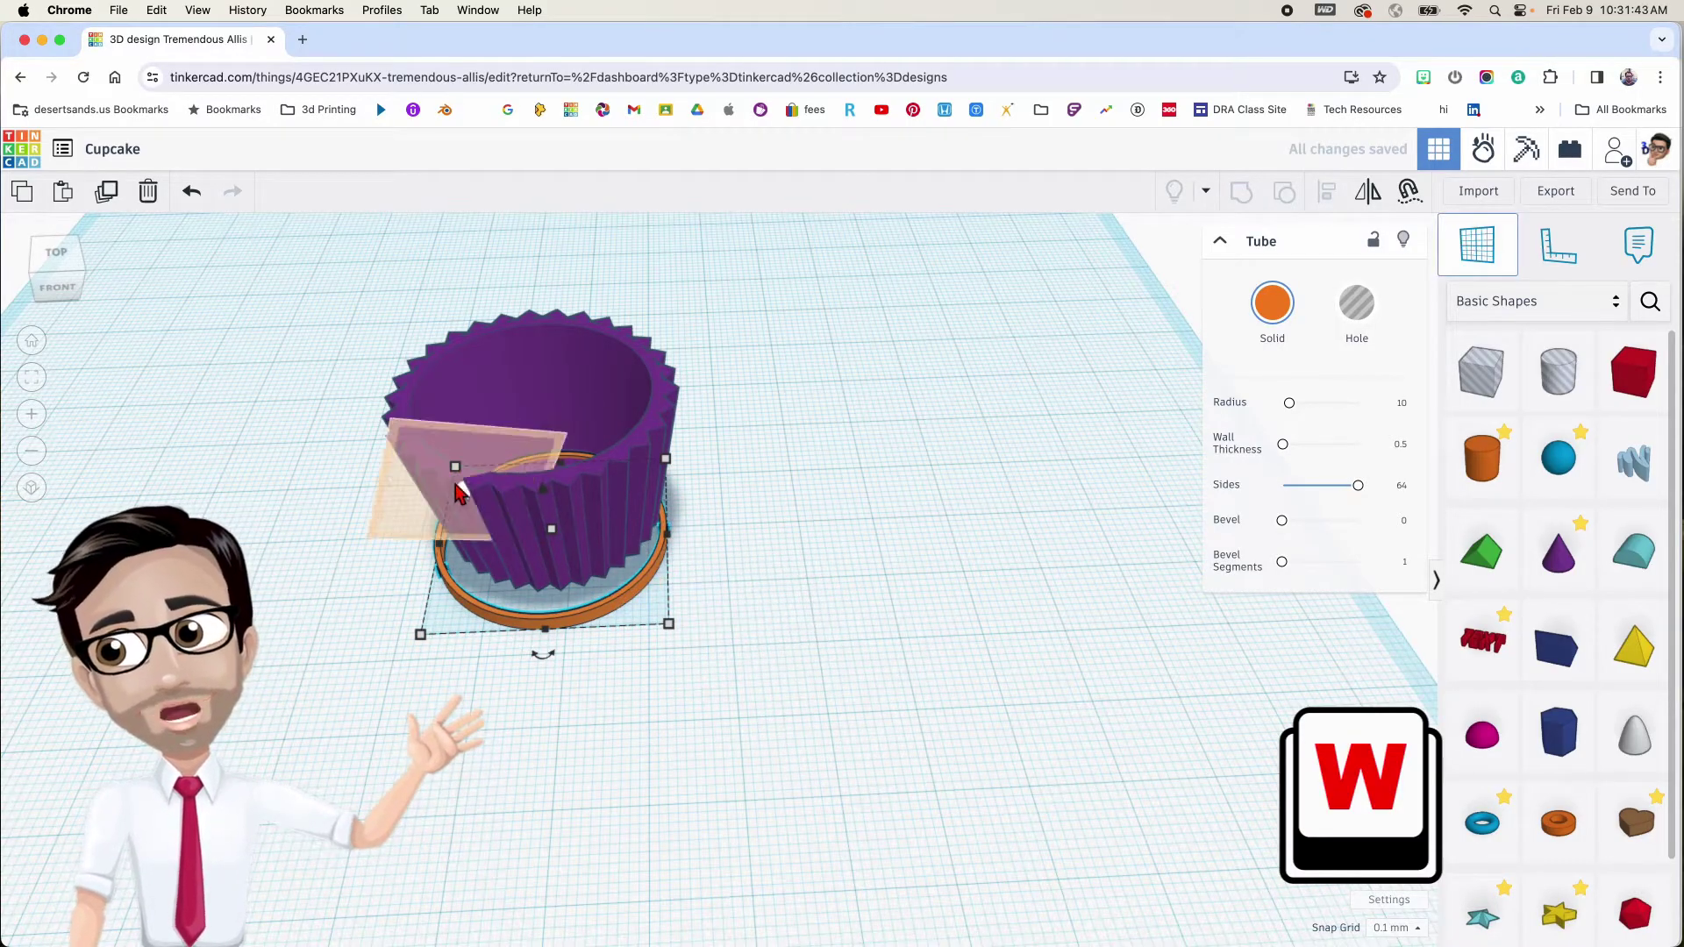
pyautogui.click(415, 432)
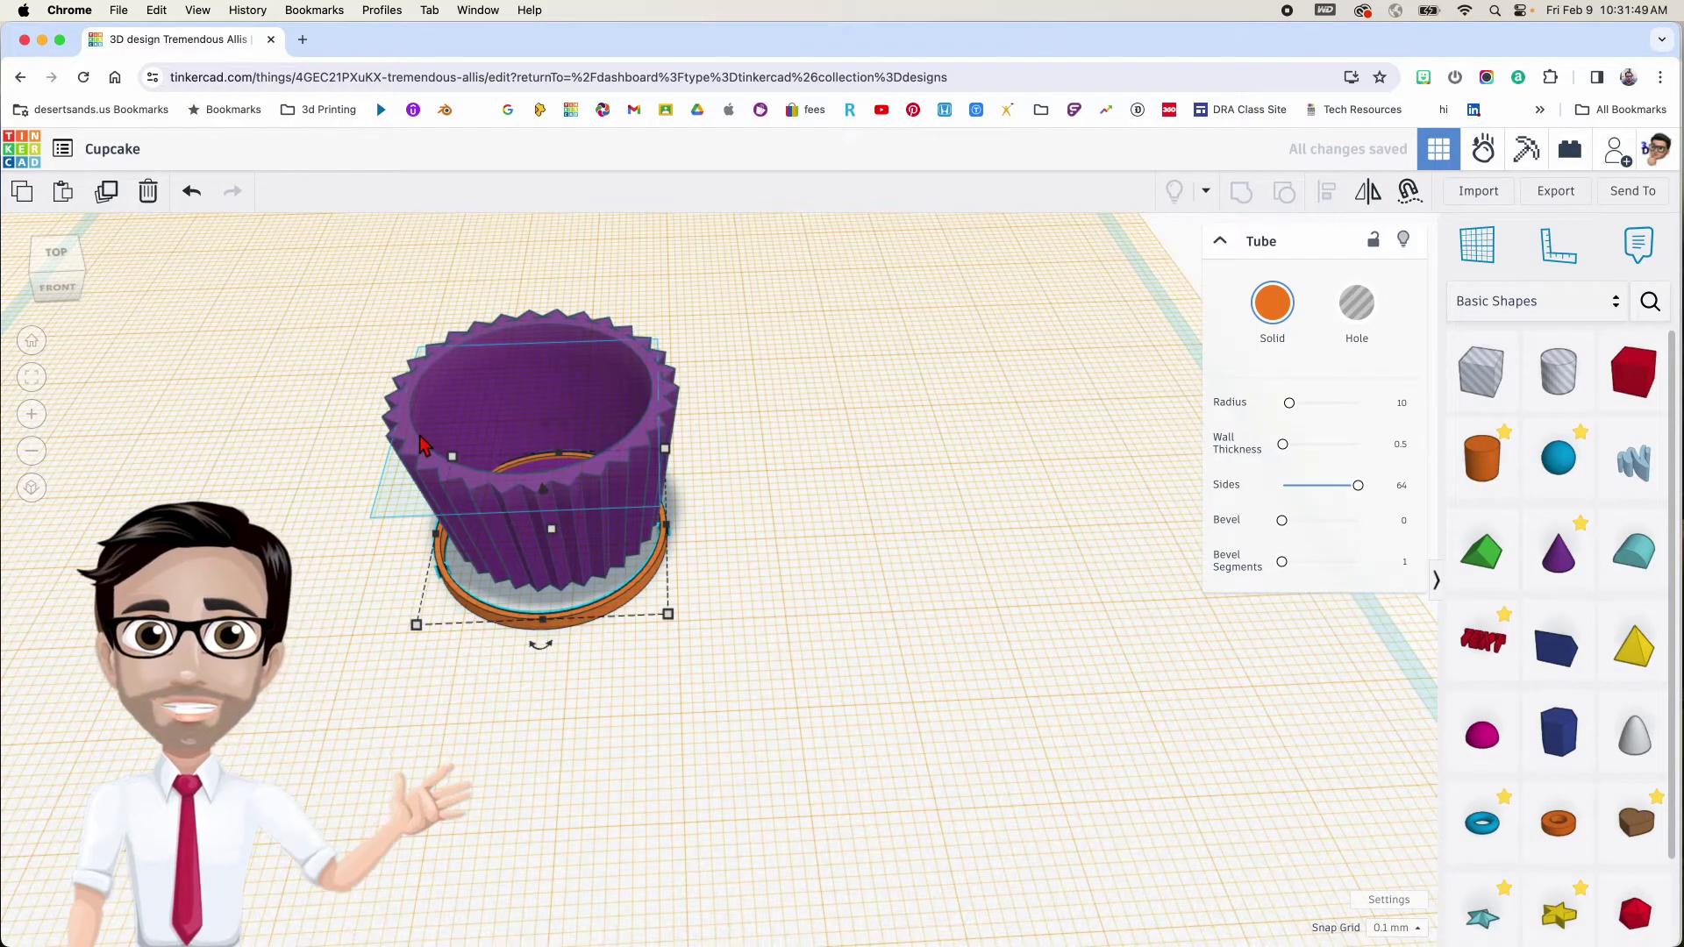
pyautogui.press('d')
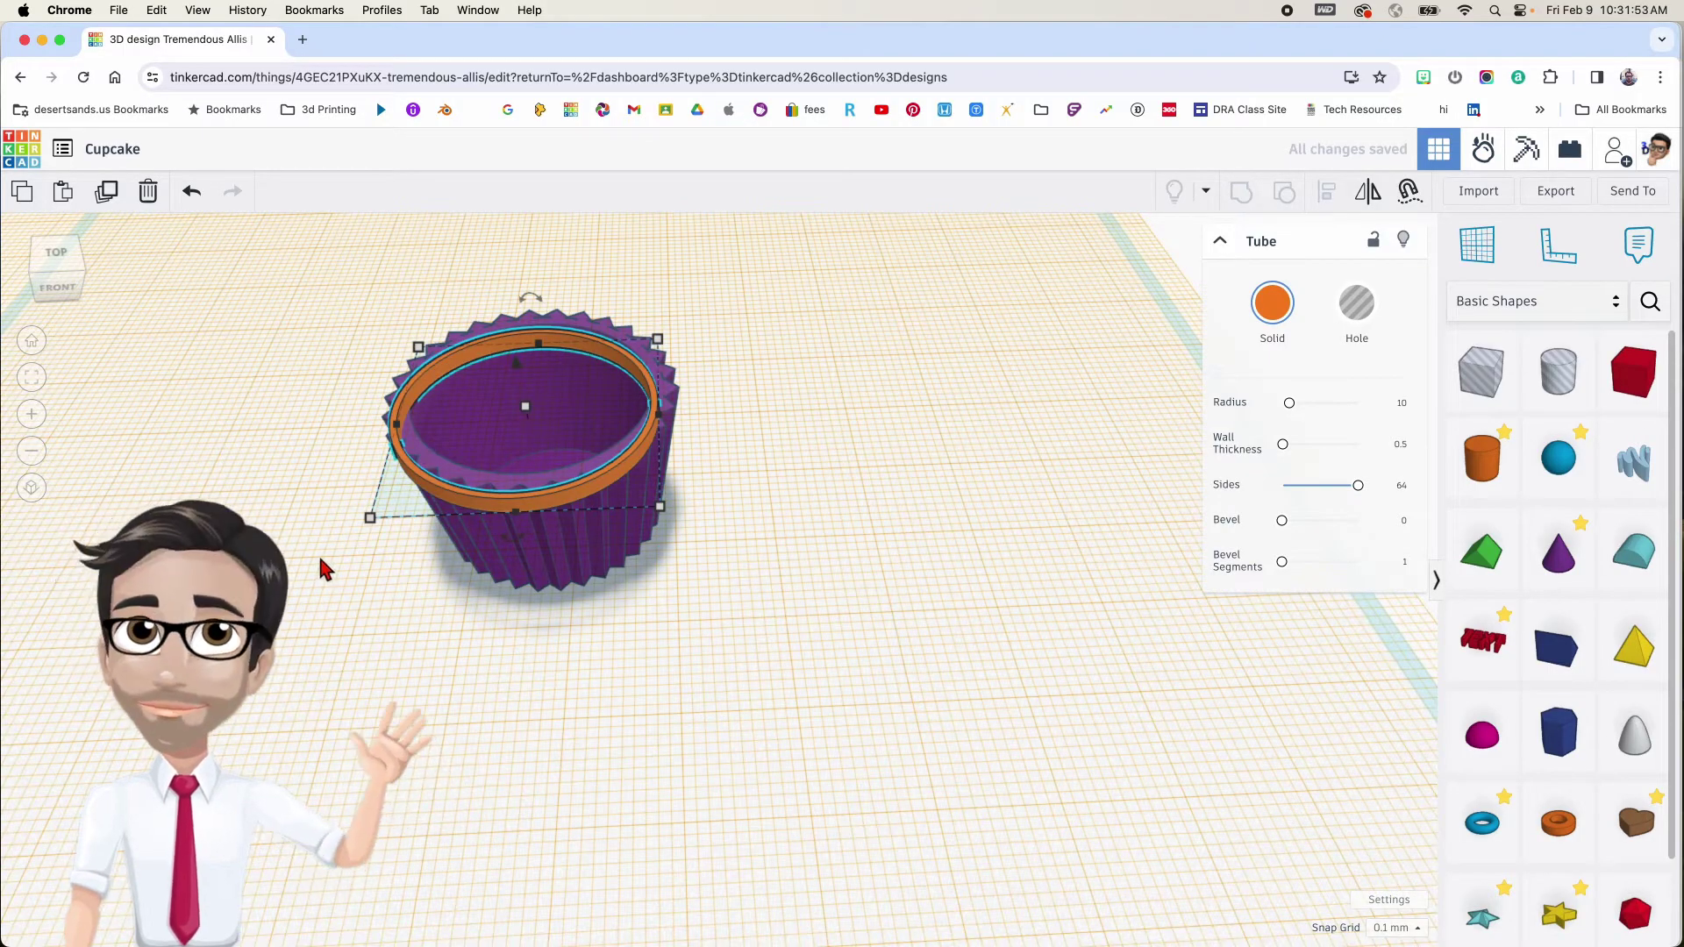
# Reset the workplane to the default base grid with the tube resting on the cup's rim
pyautogui.press('w')
pyautogui.click(349, 548)
pyautogui.moveTo(406, 528); pyautogui.dragTo(422, 616, button='middle')
pyautogui.moveTo(423, 616); pyautogui.dragTo(474, 599, button='right')
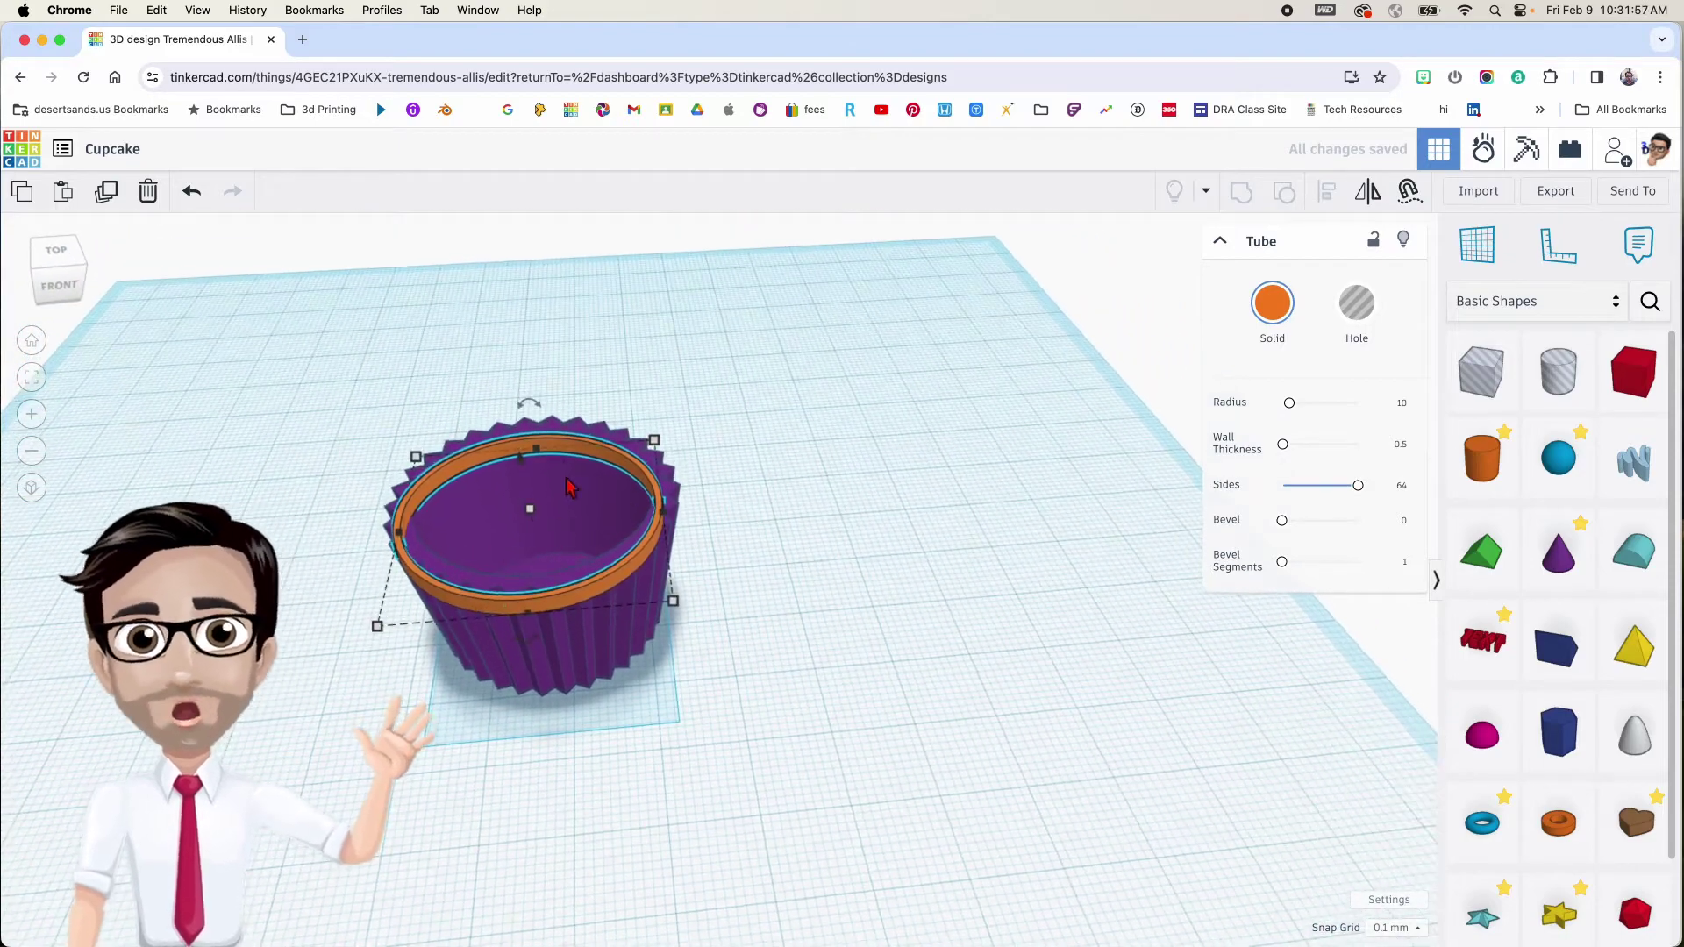
# Align the cup and the rim tube to each other's centre along both horizontal axes
pyautogui.moveTo(323, 379); pyautogui.dragTo(578, 664)
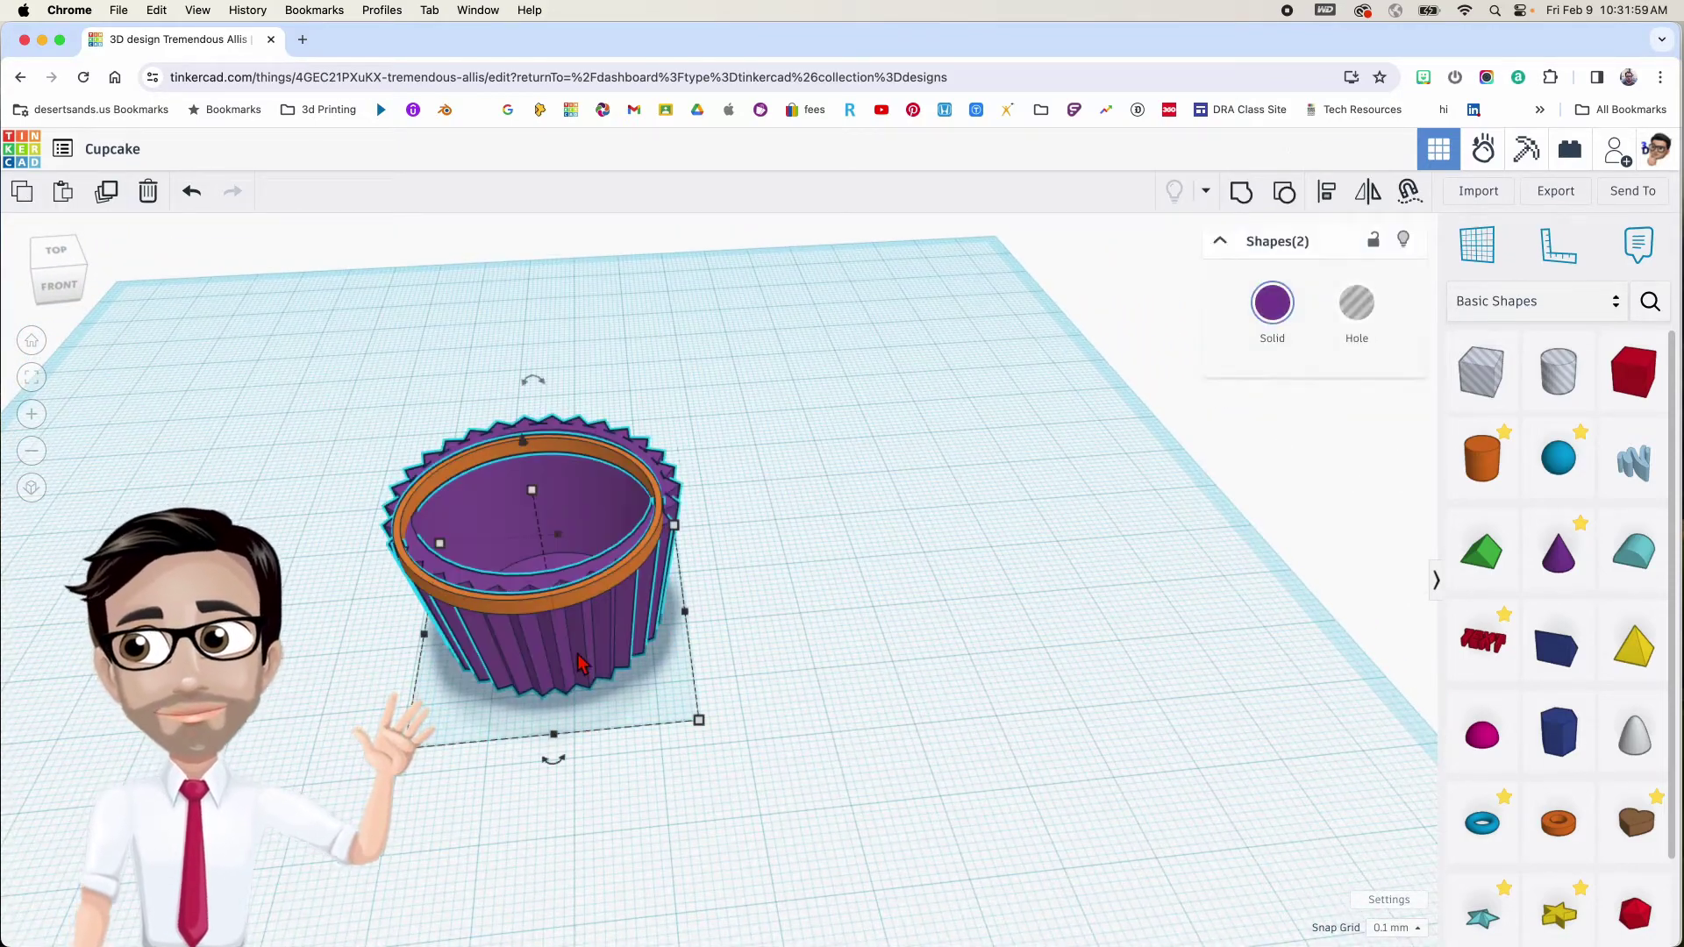
pyautogui.press('l')
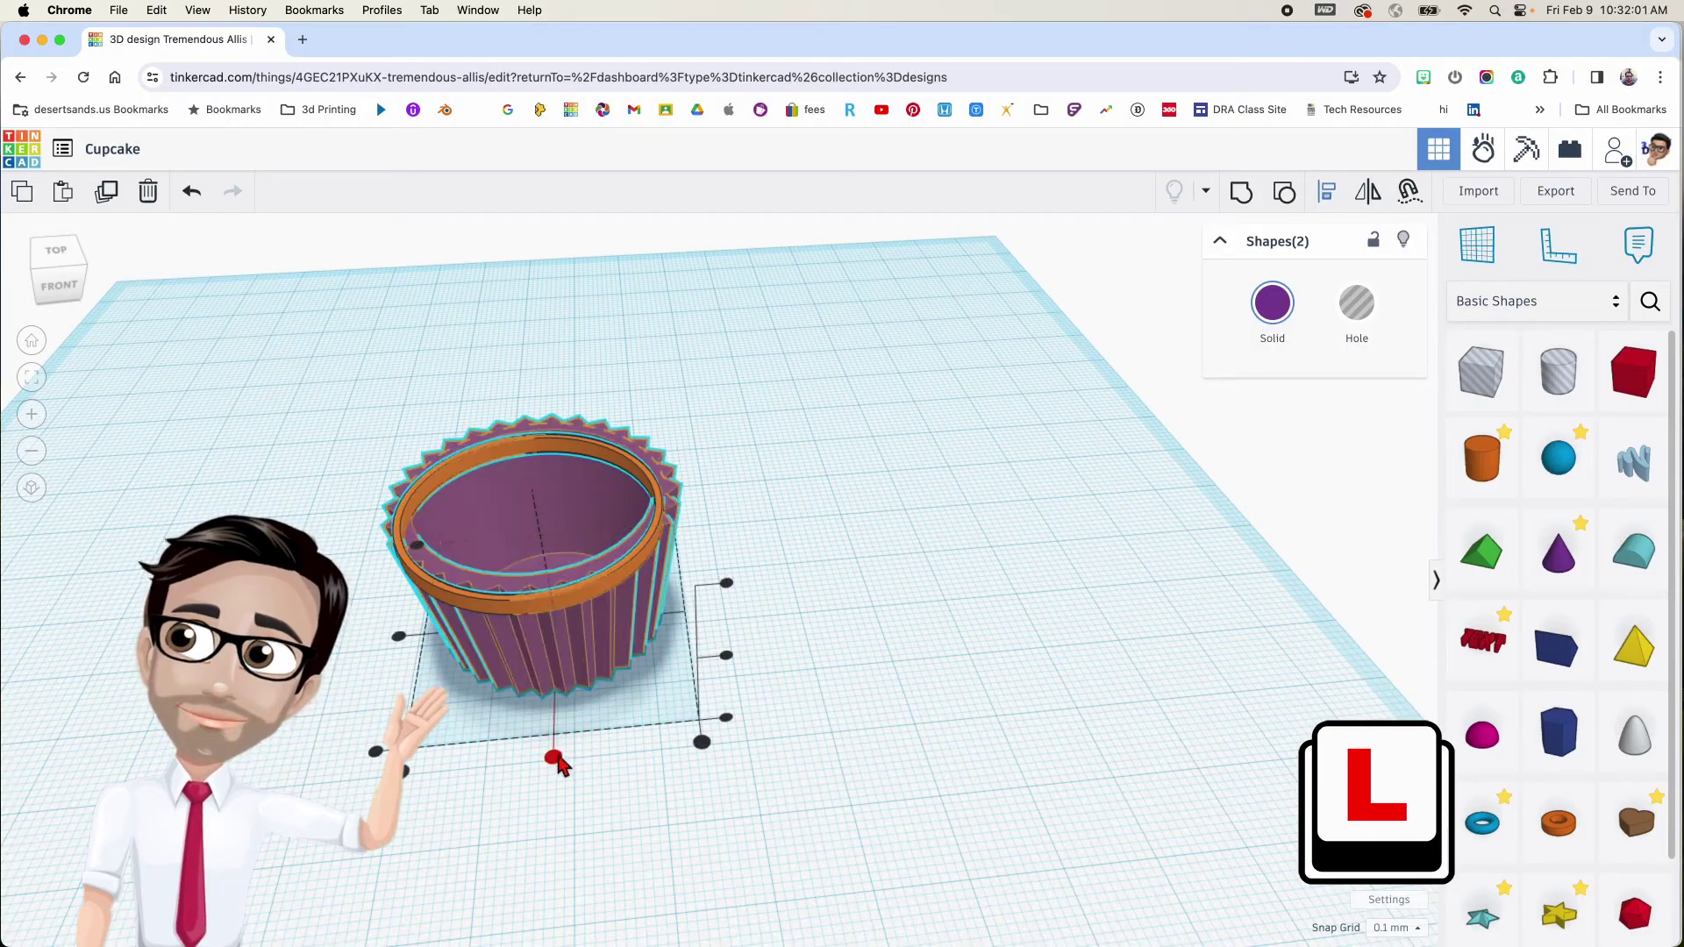
pyautogui.click(555, 758)
pyautogui.click(379, 645)
# Inspect the fit of the aligned ring on the cup's rim from close up and from other angles
pyautogui.moveTo(377, 635); pyautogui.dragTo(616, 607, button='right')
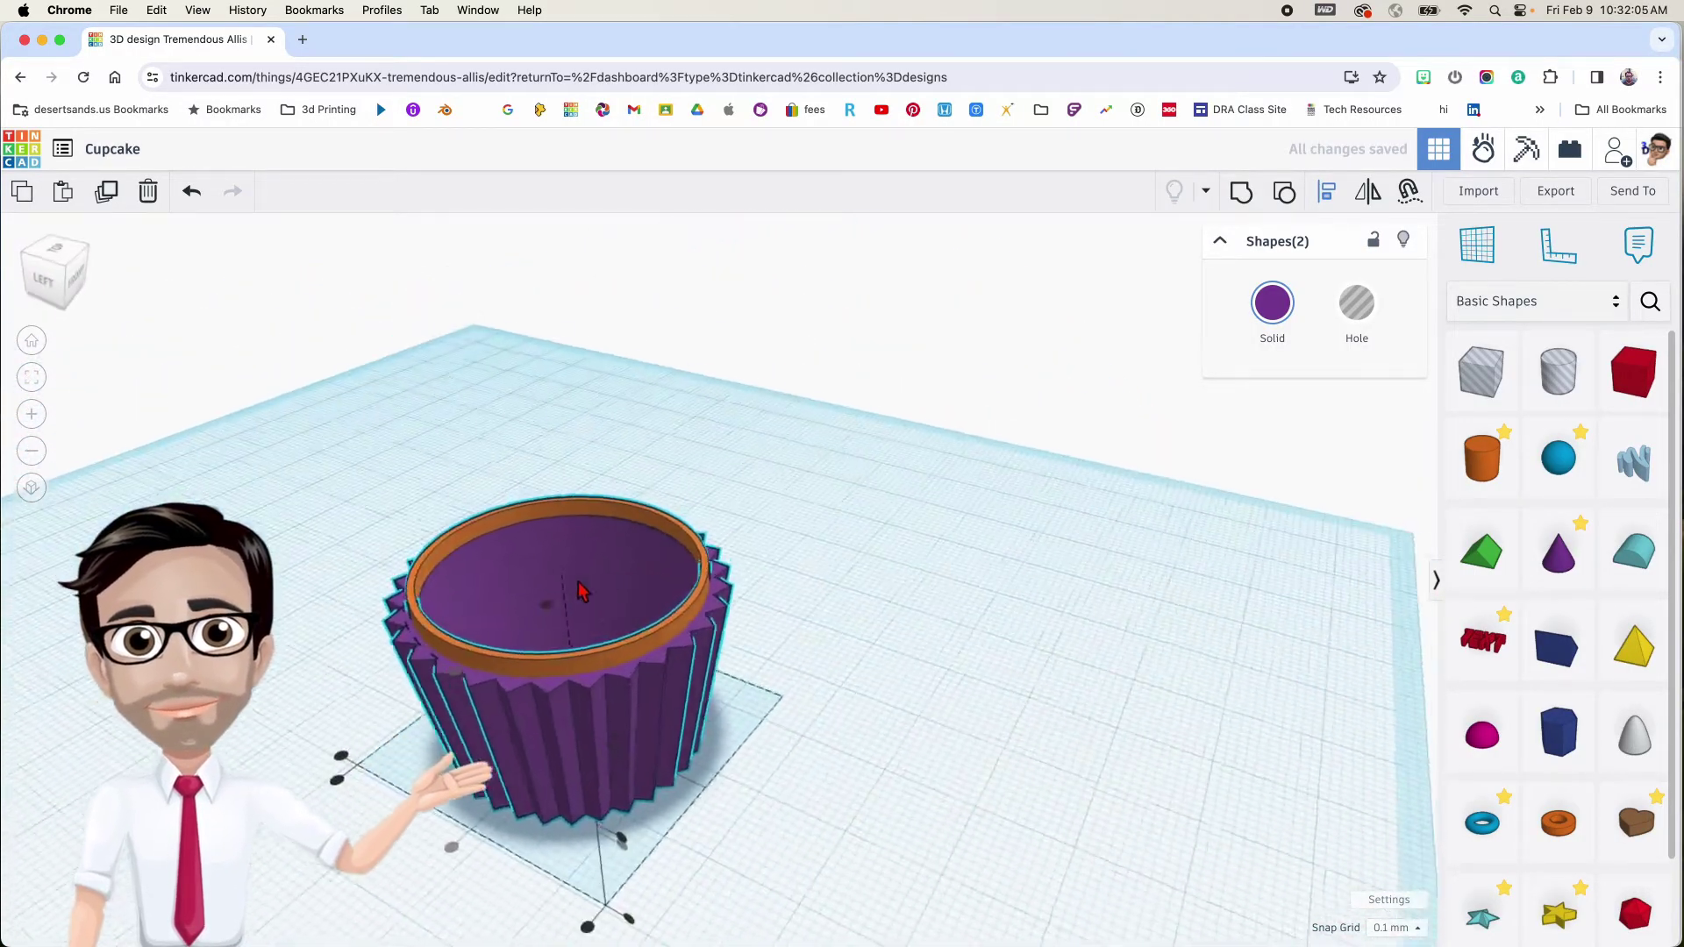
pyautogui.scroll(5, 546, 566)
pyautogui.scroll(3, 546, 574)
pyautogui.scroll(-2, 547, 565)
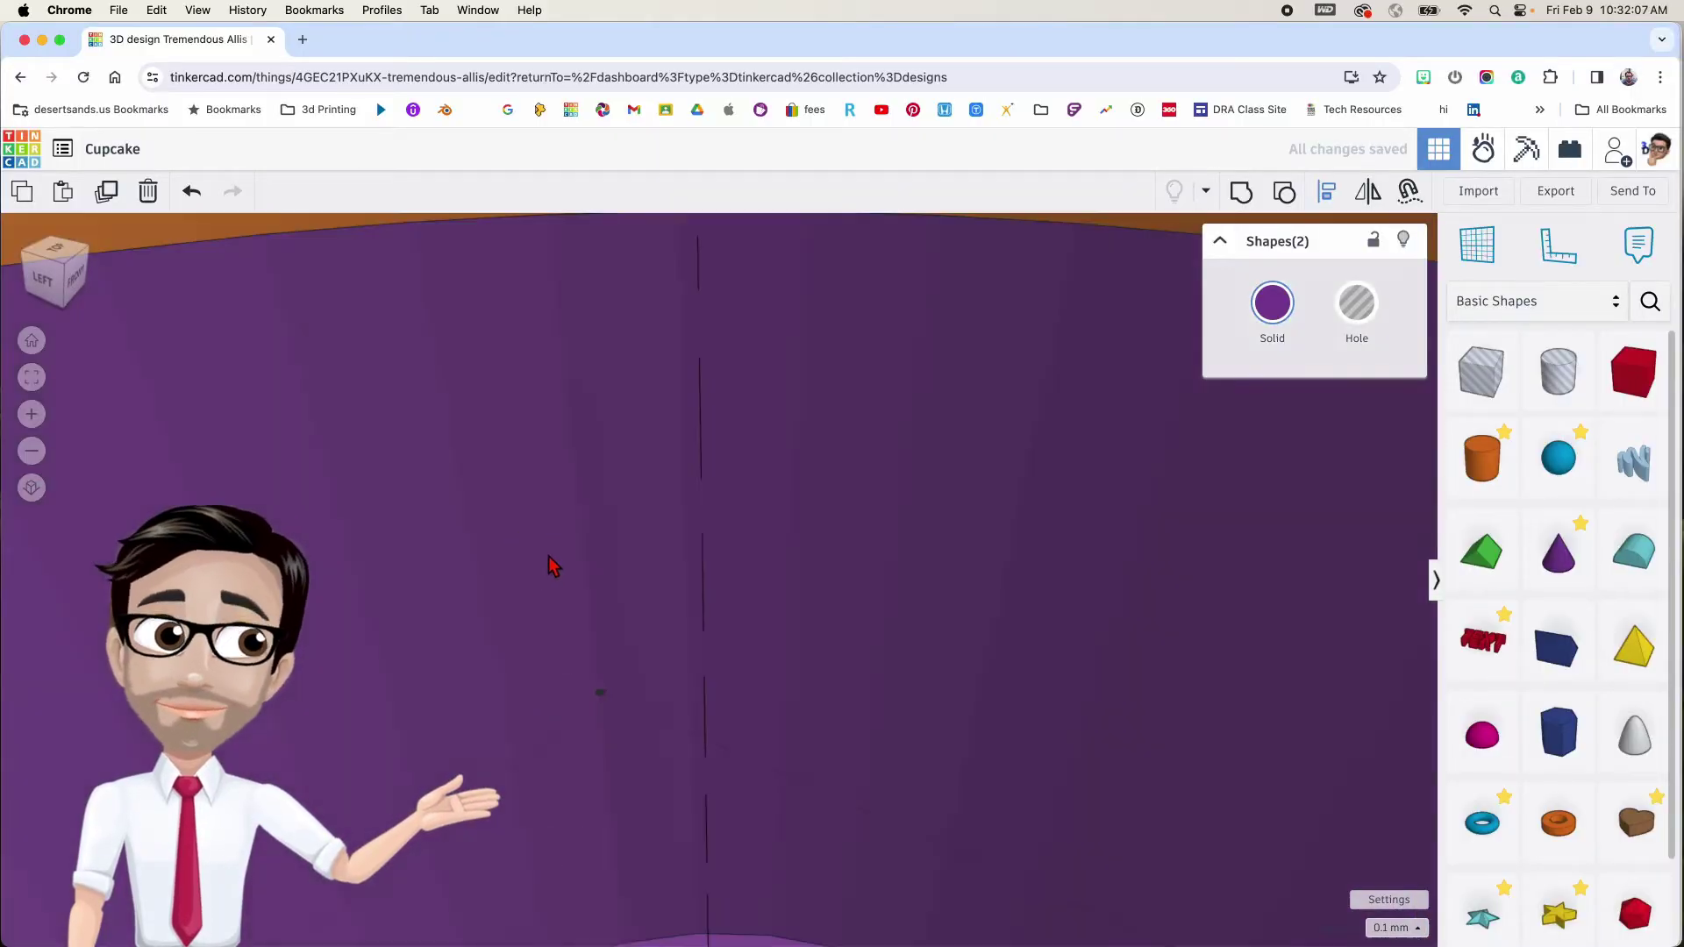
pyautogui.moveTo(557, 564); pyautogui.dragTo(908, 763, button='right')
pyautogui.scroll(-5, 643, 707)
pyautogui.click(950, 759)
pyautogui.moveTo(909, 763); pyautogui.dragTo(830, 724, button='middle')
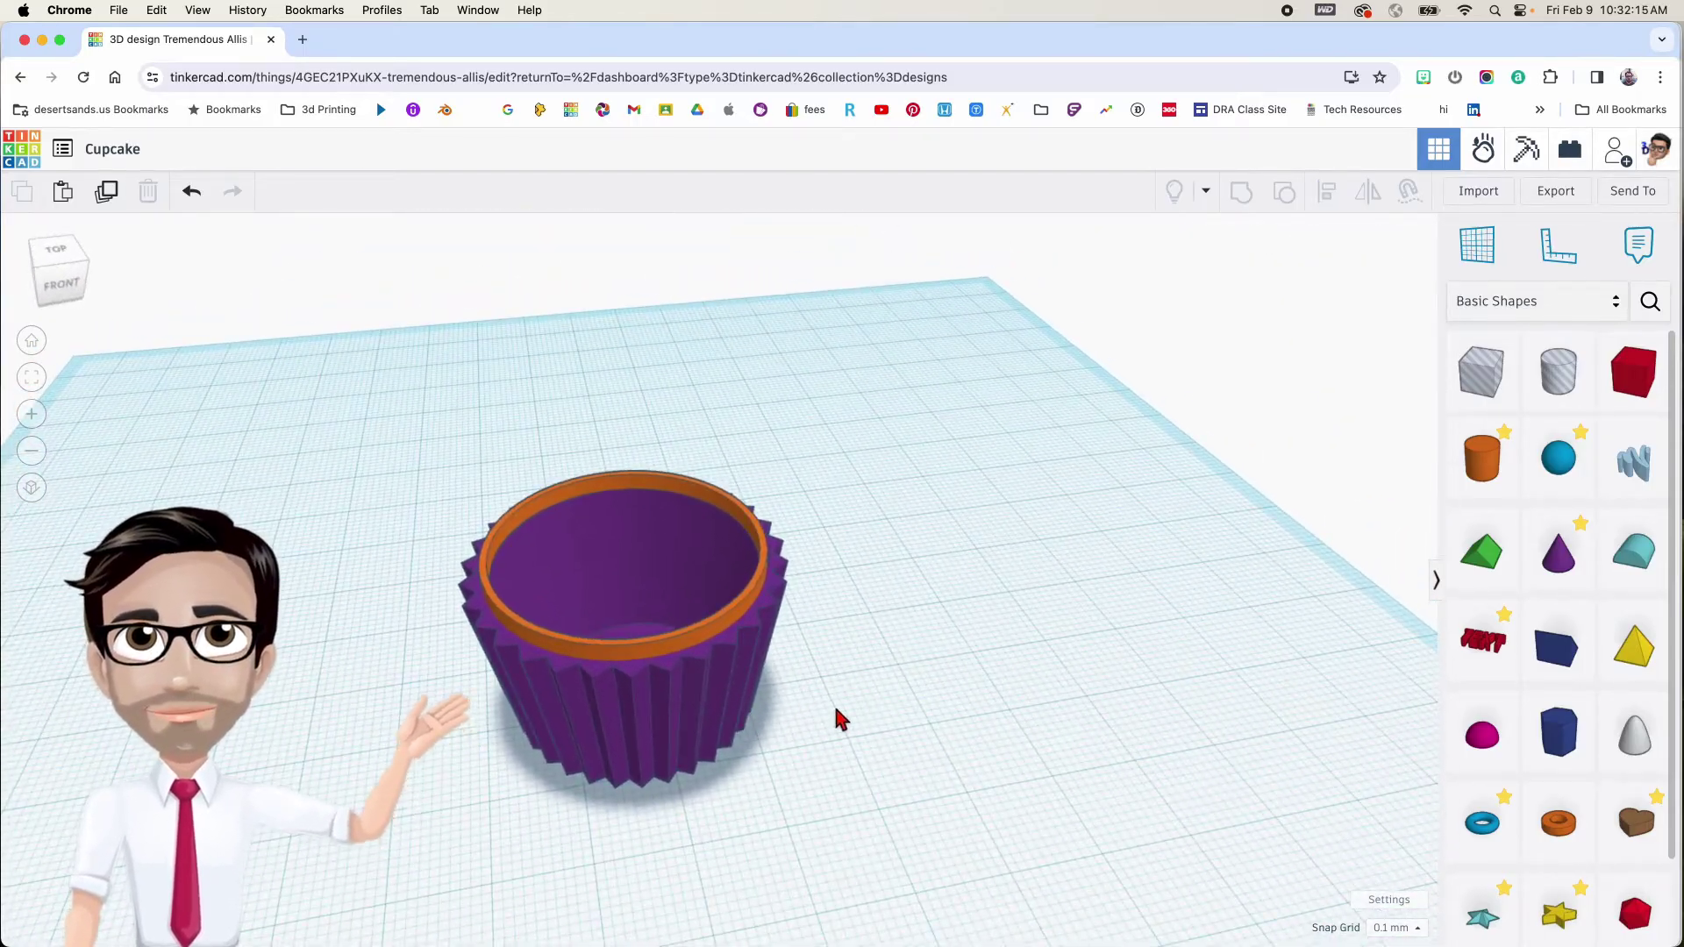
# Duplicate the rim tube, move the copy about 96 mm away from the cup and drop it onto the workplane
pyautogui.scroll(-3, 824, 712)
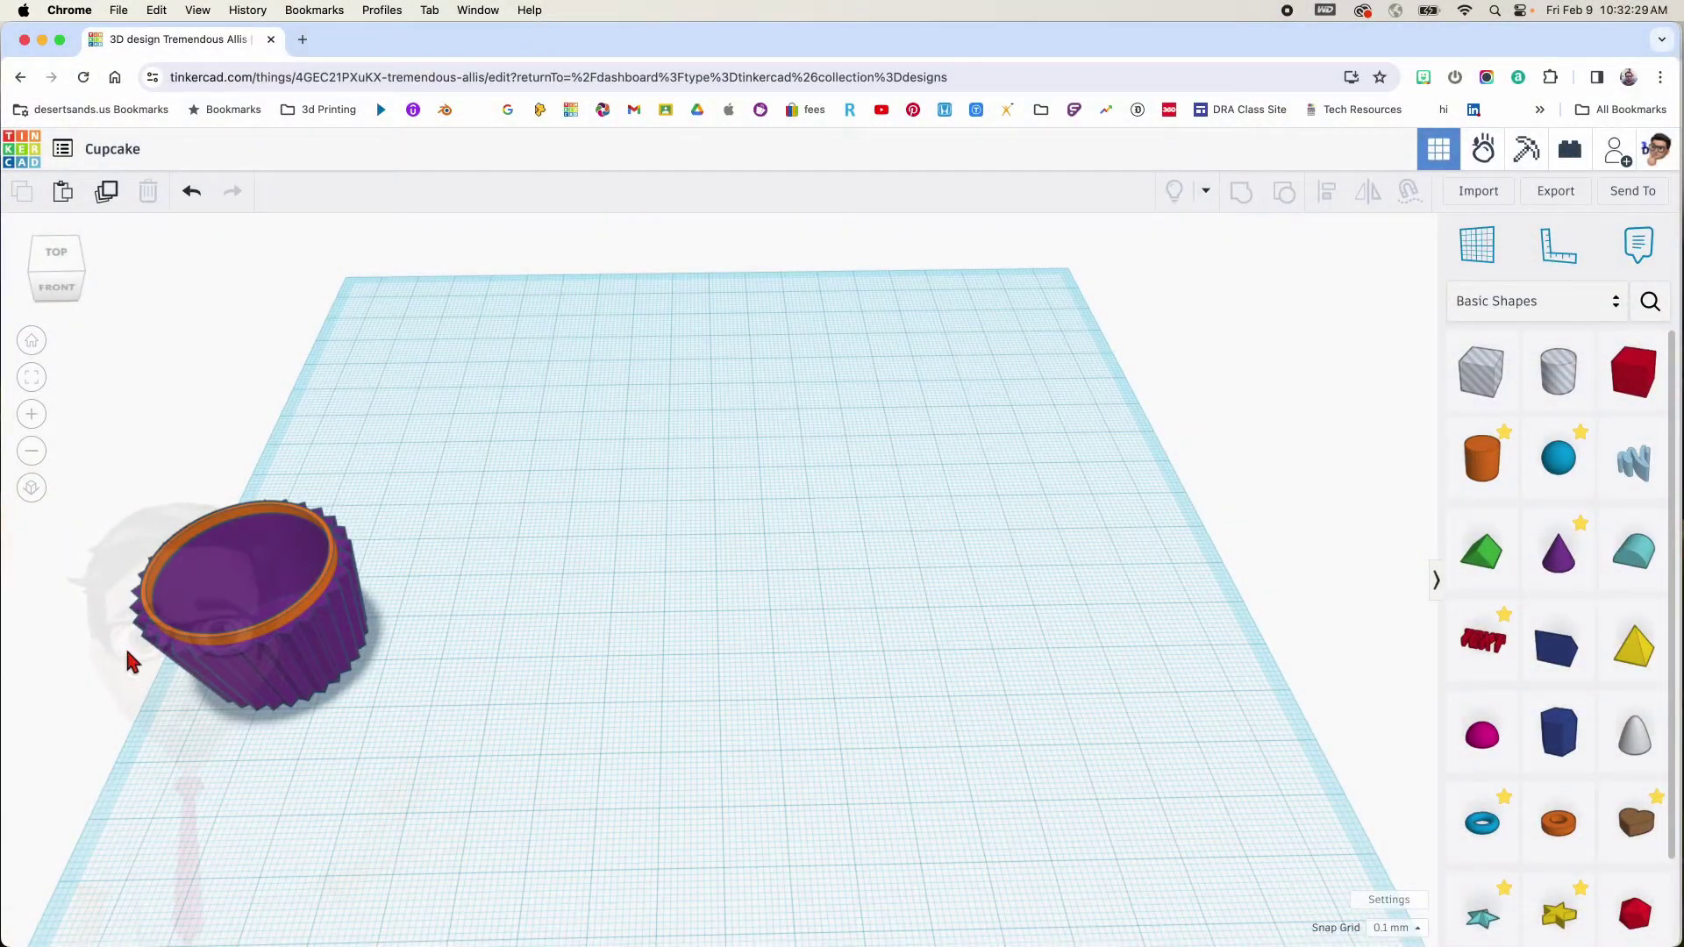
pyautogui.click(284, 630)
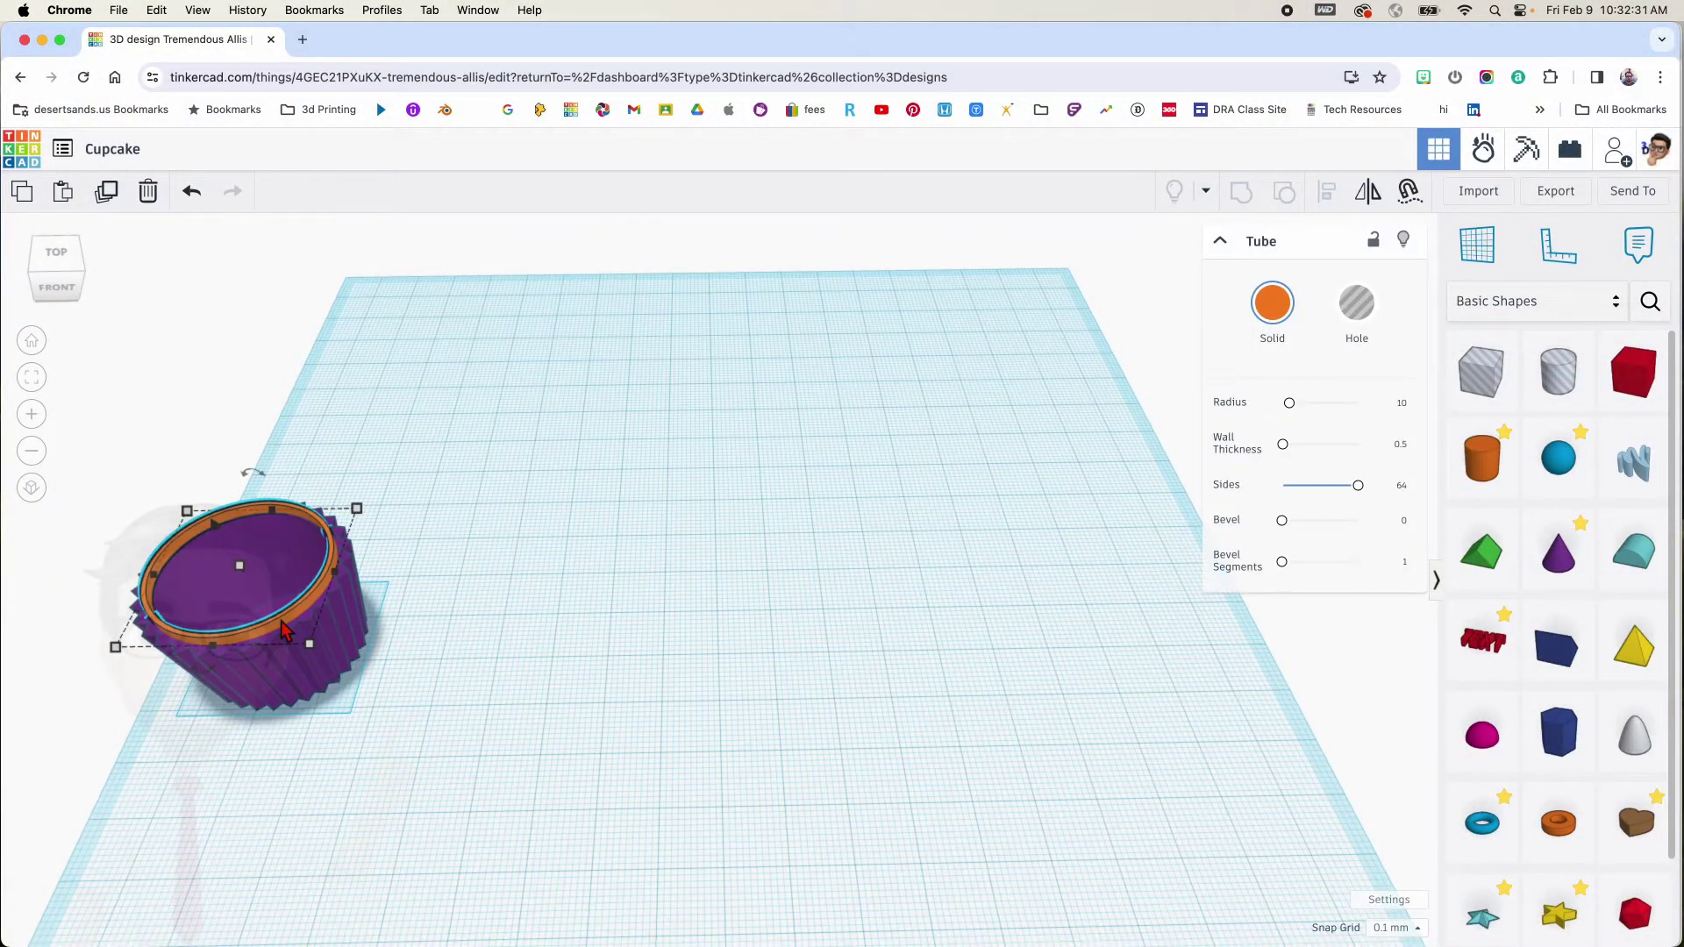
pyautogui.press('d')
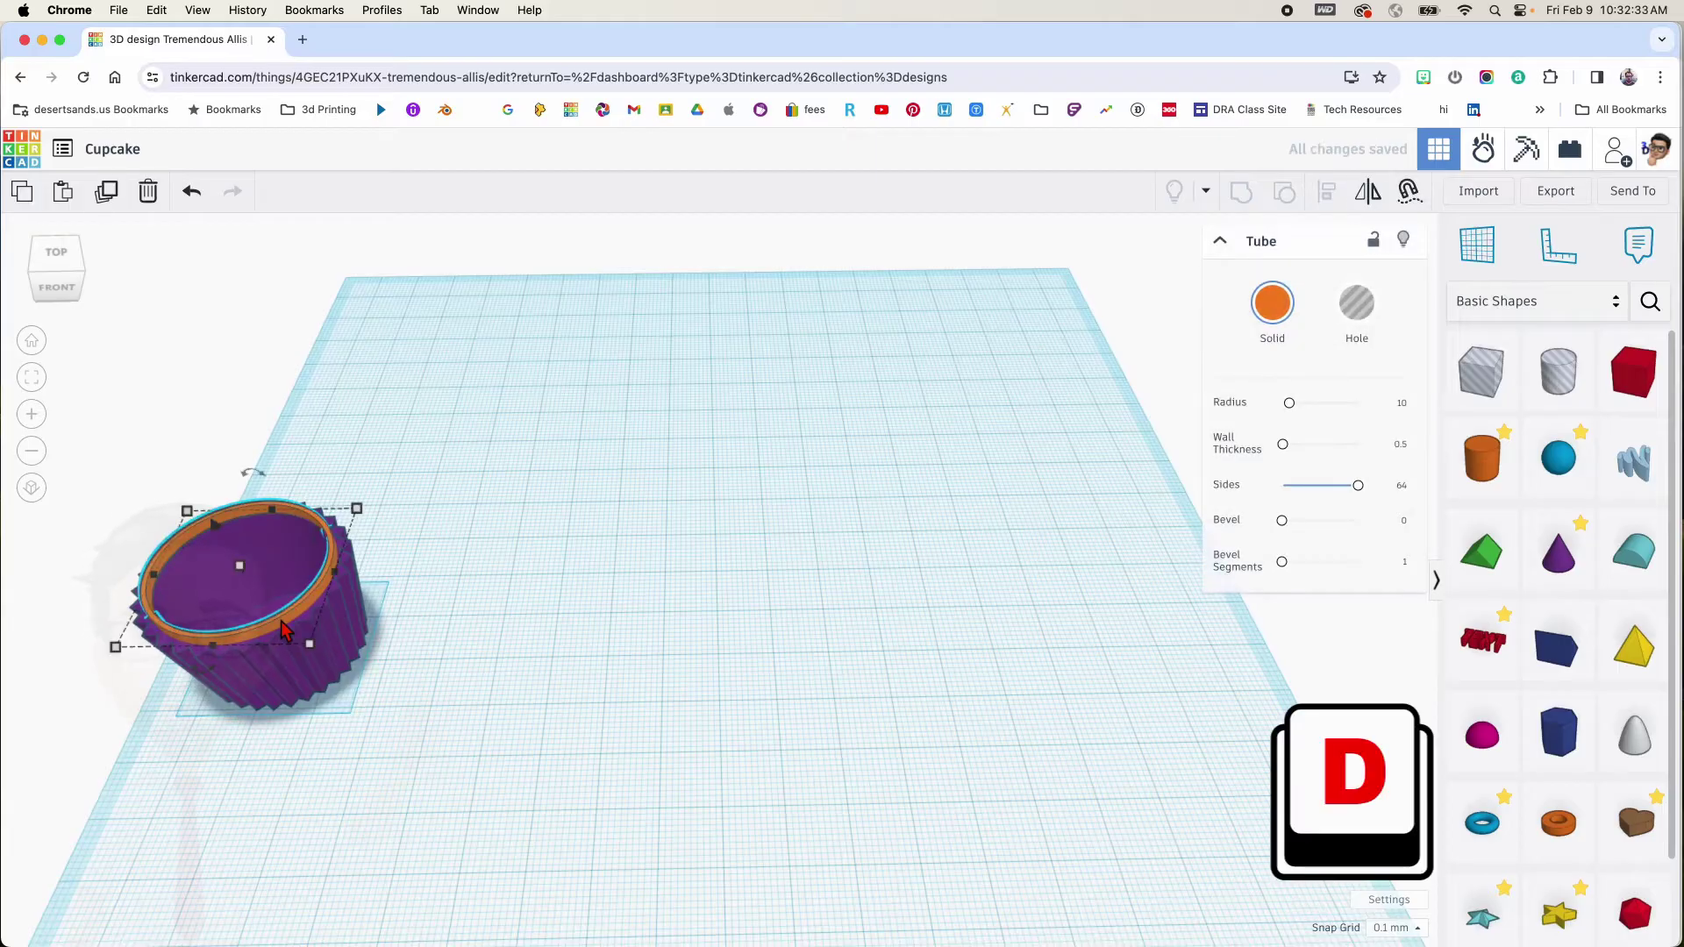
pyautogui.moveTo(266, 632); pyautogui.dragTo(856, 518)
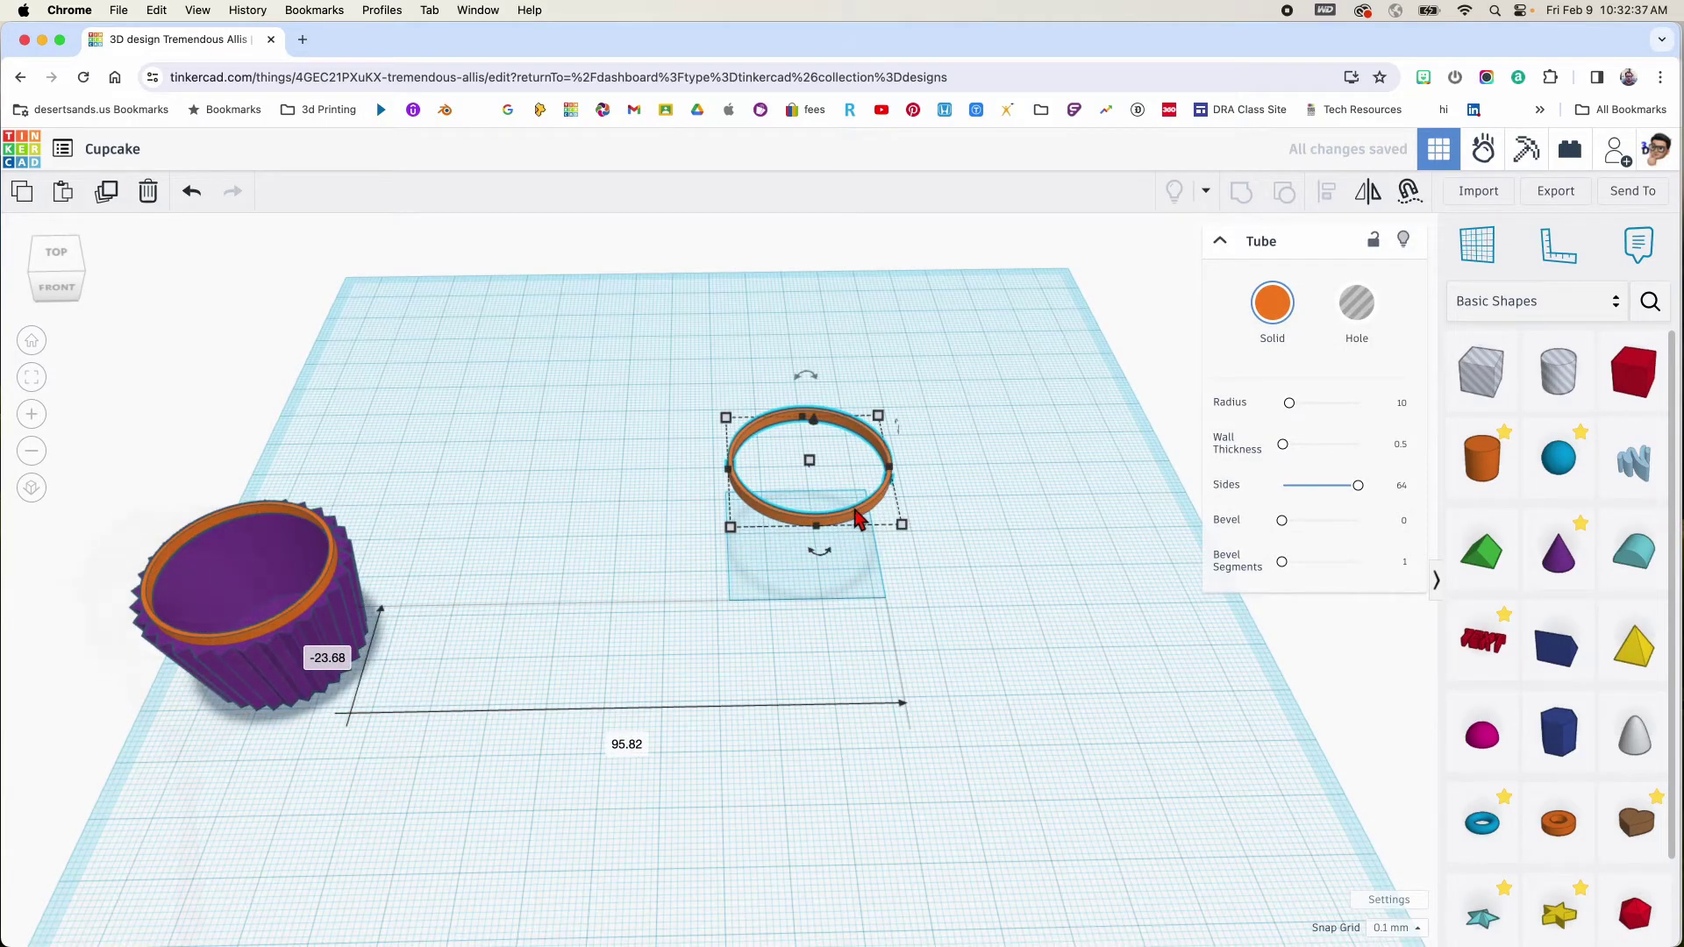
pyautogui.press('d')
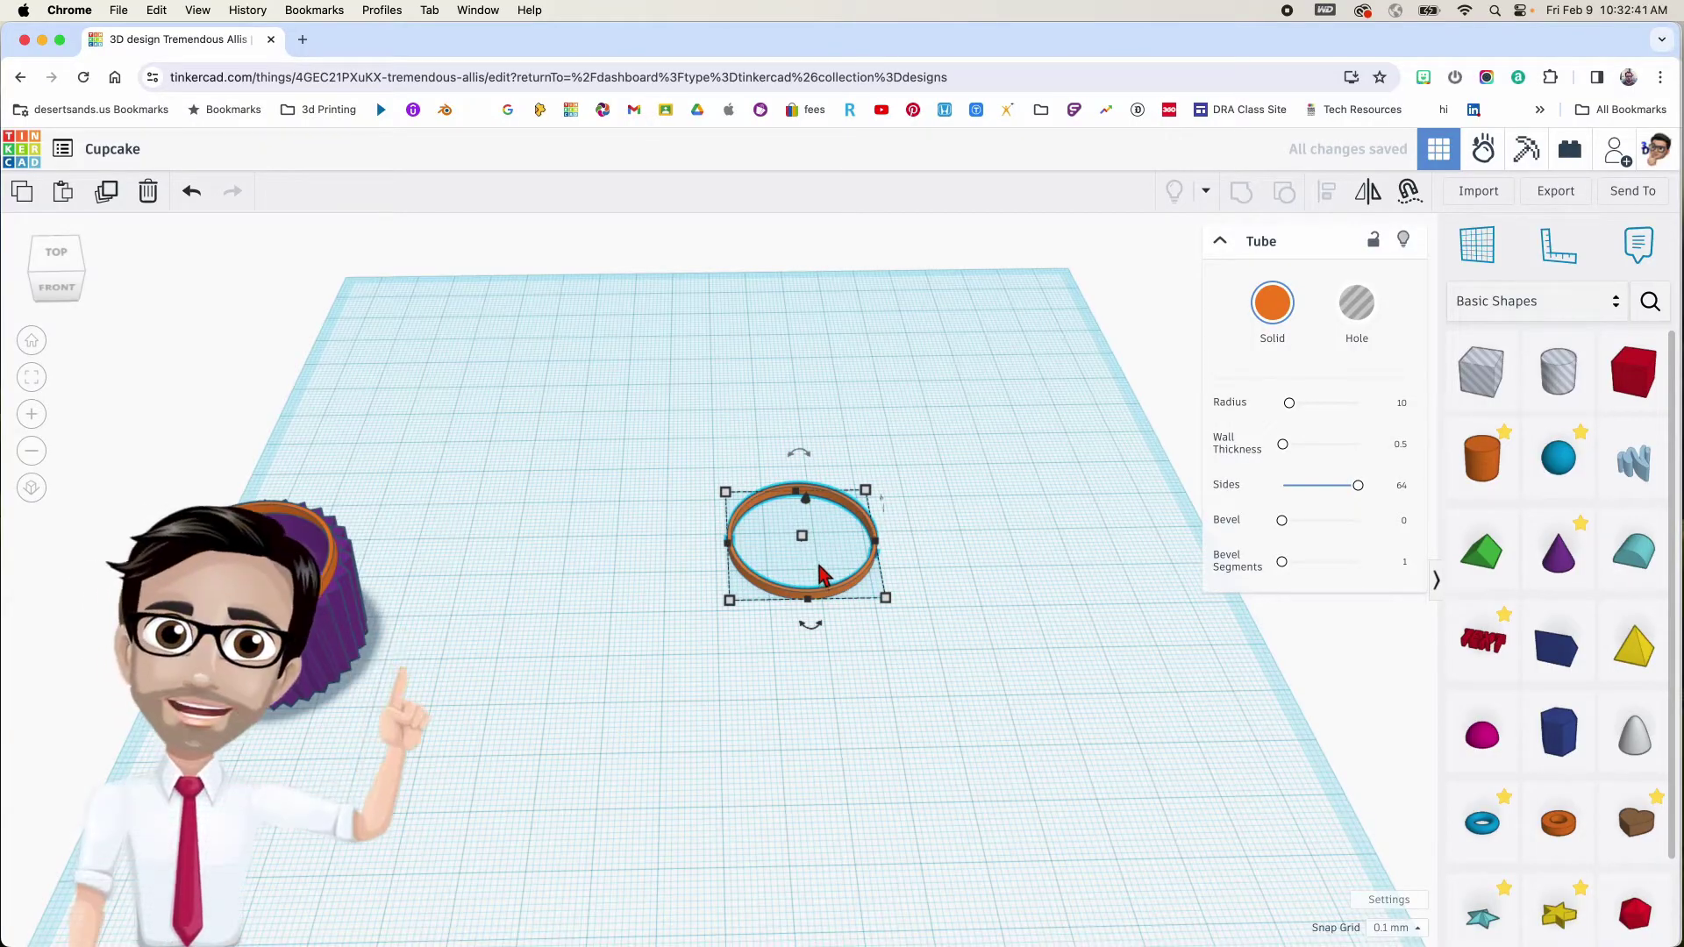
pyautogui.scroll(2, 823, 575)
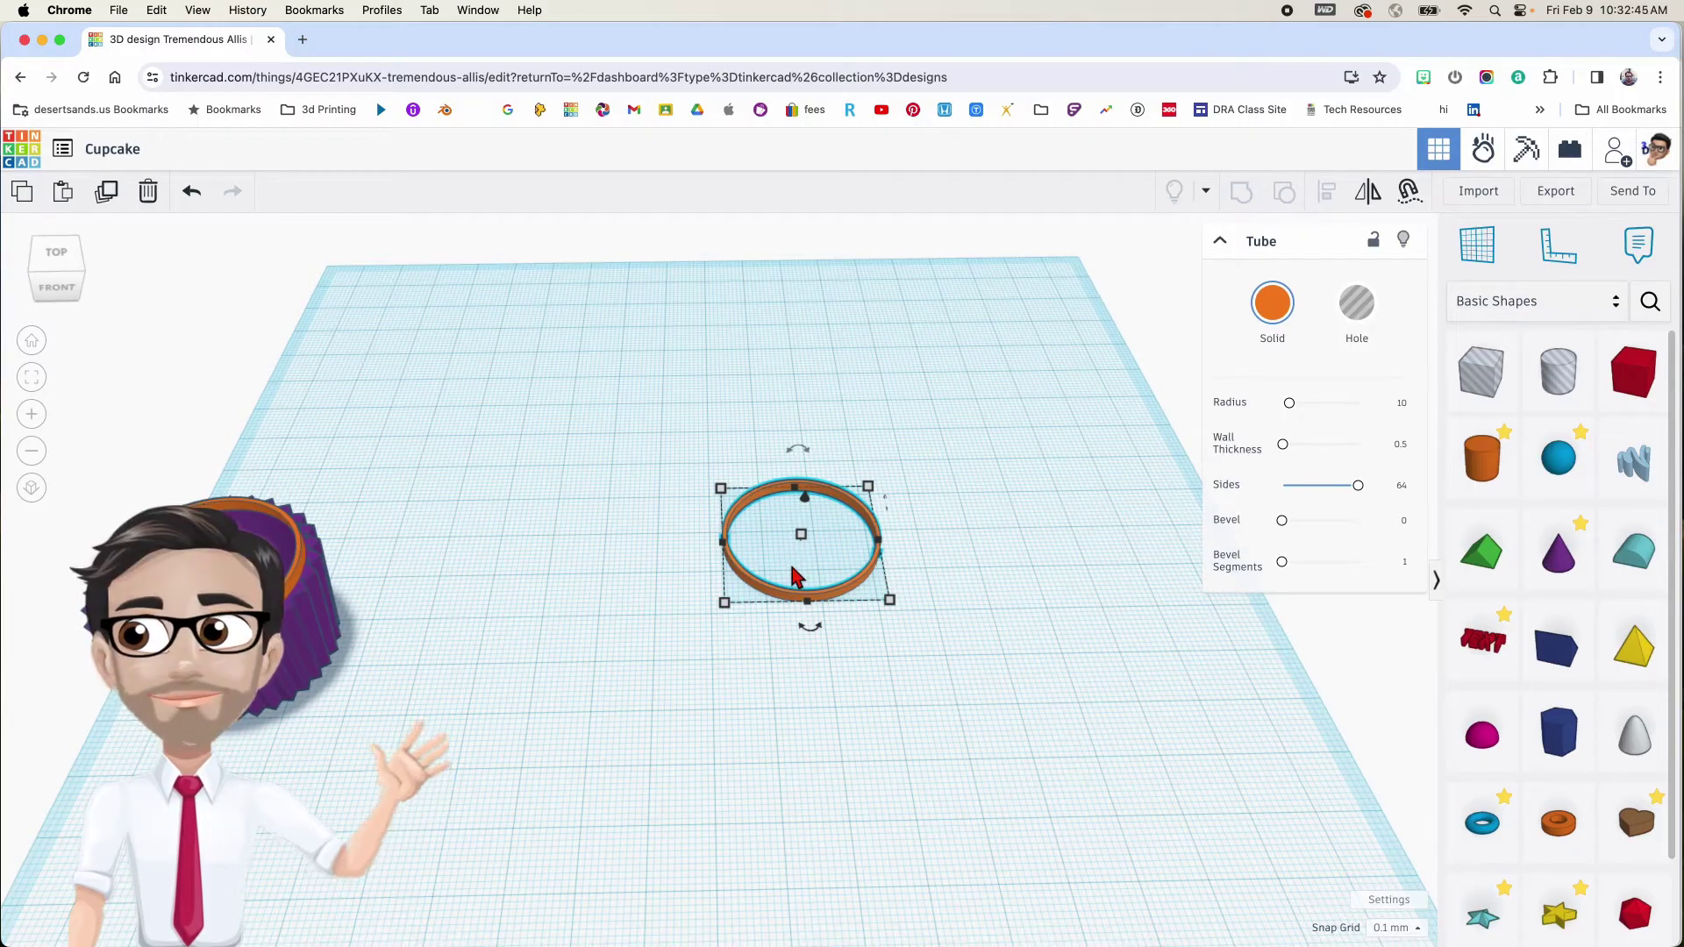
# Turn the copied tube into a hole and set its radius to 10.1 and wall thickness to 0.8
pyautogui.click(1356, 303)
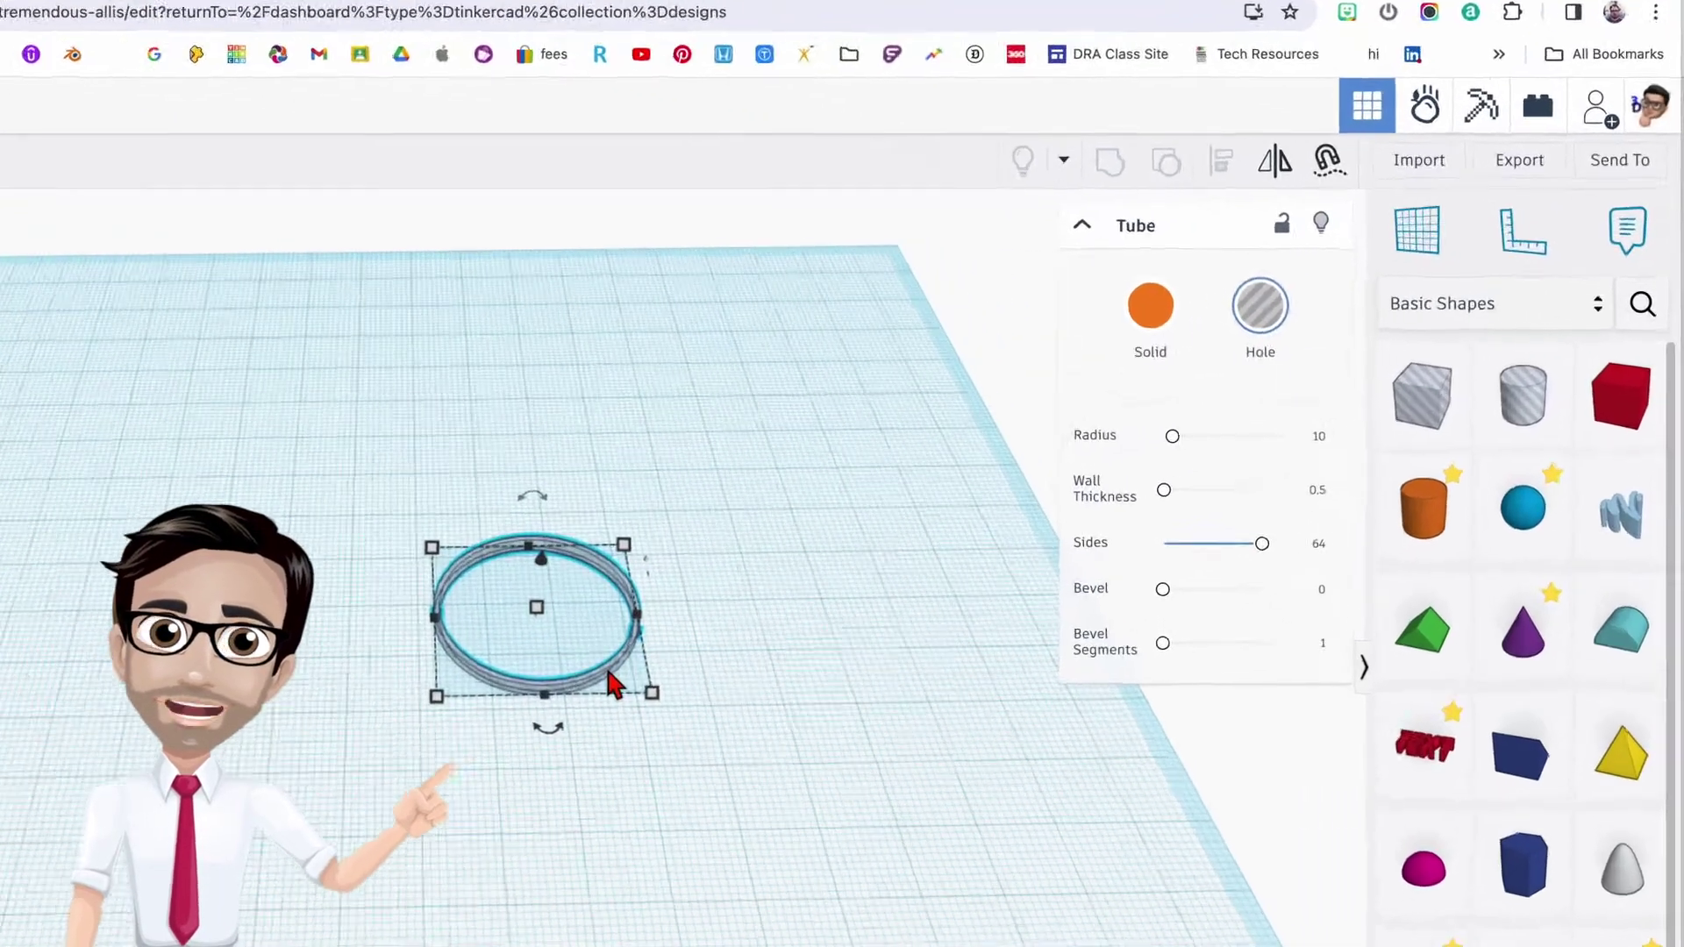
pyautogui.click(1133, 516)
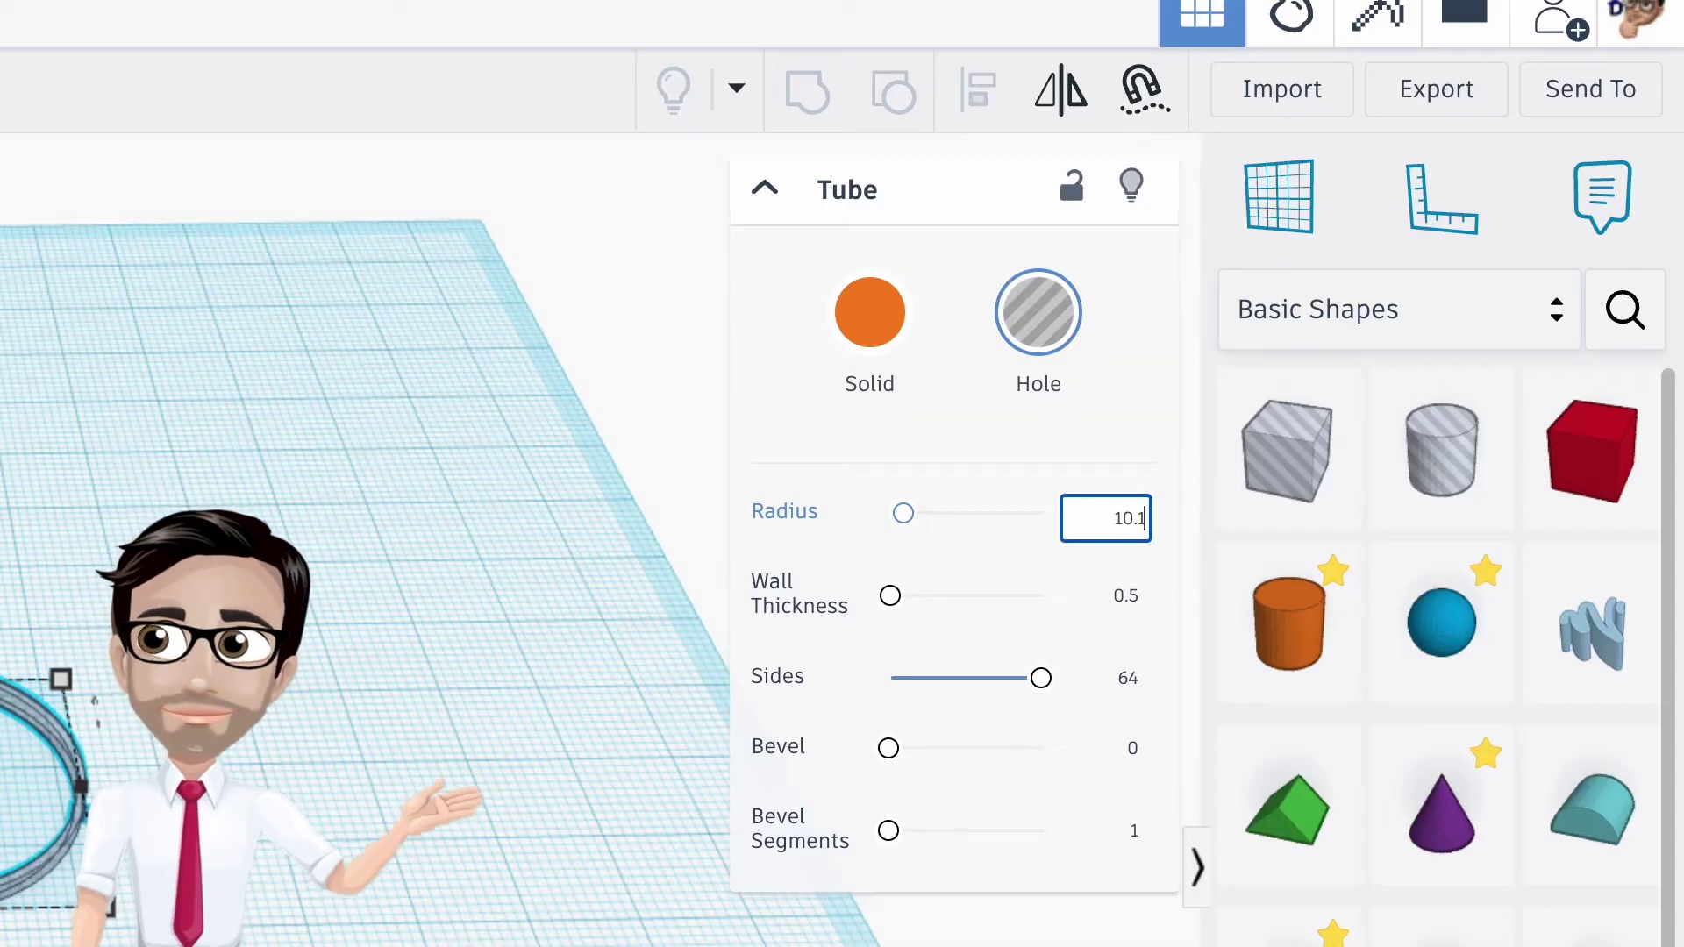
pyautogui.press('Return')
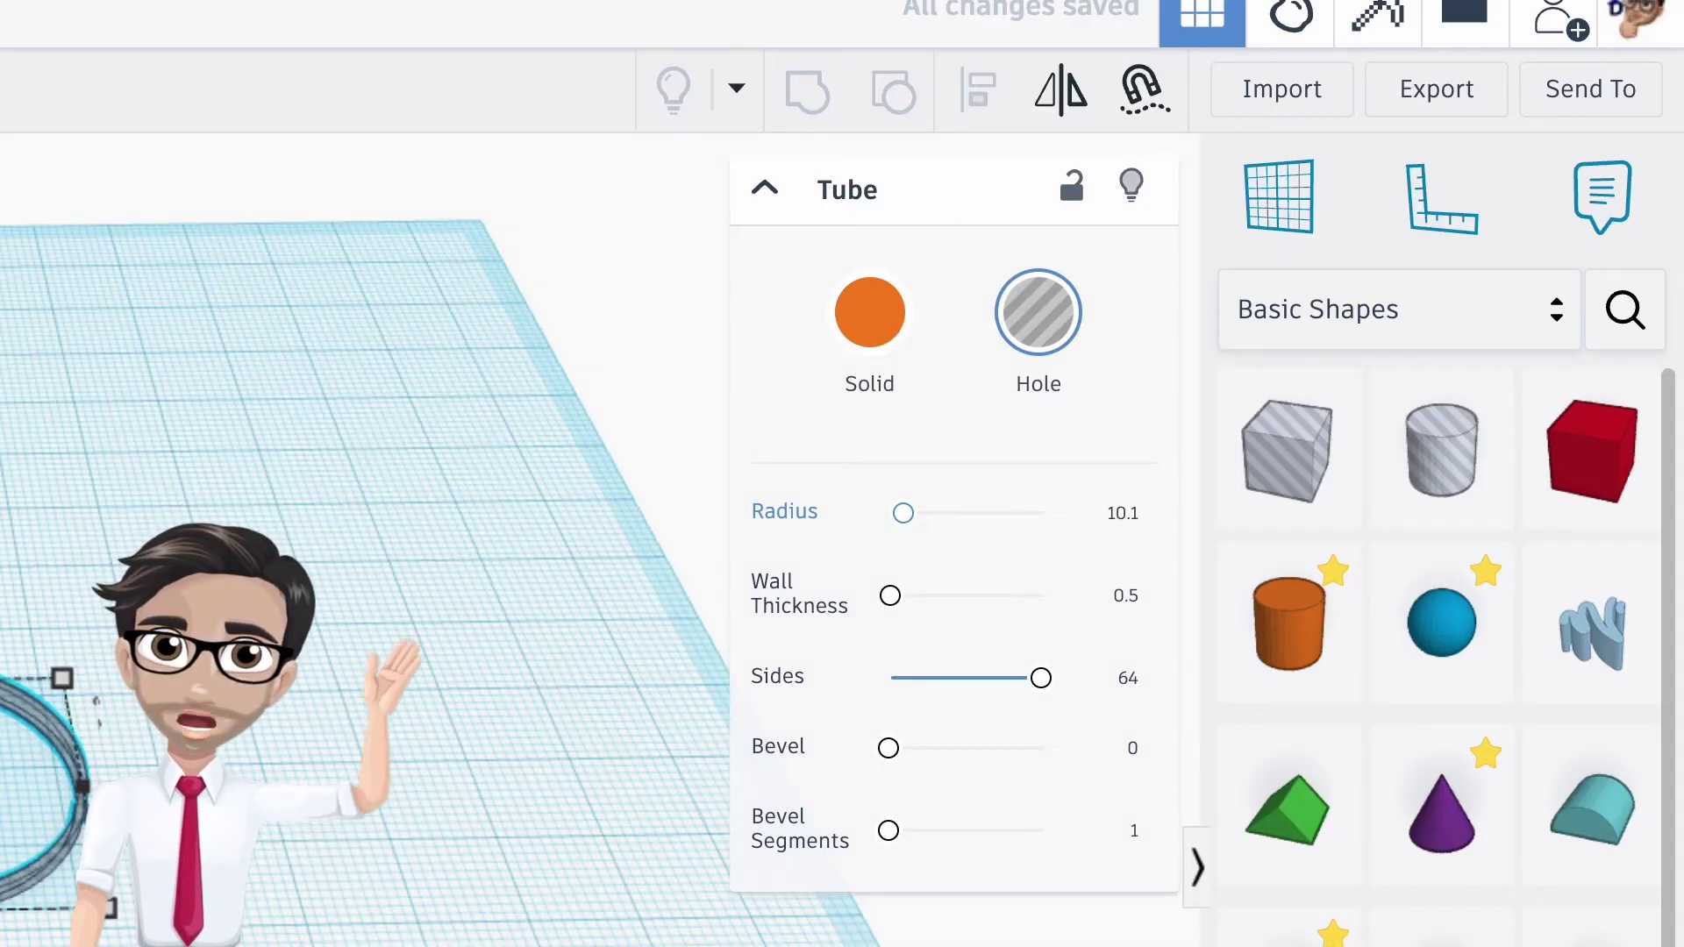
pyautogui.click(1131, 600)
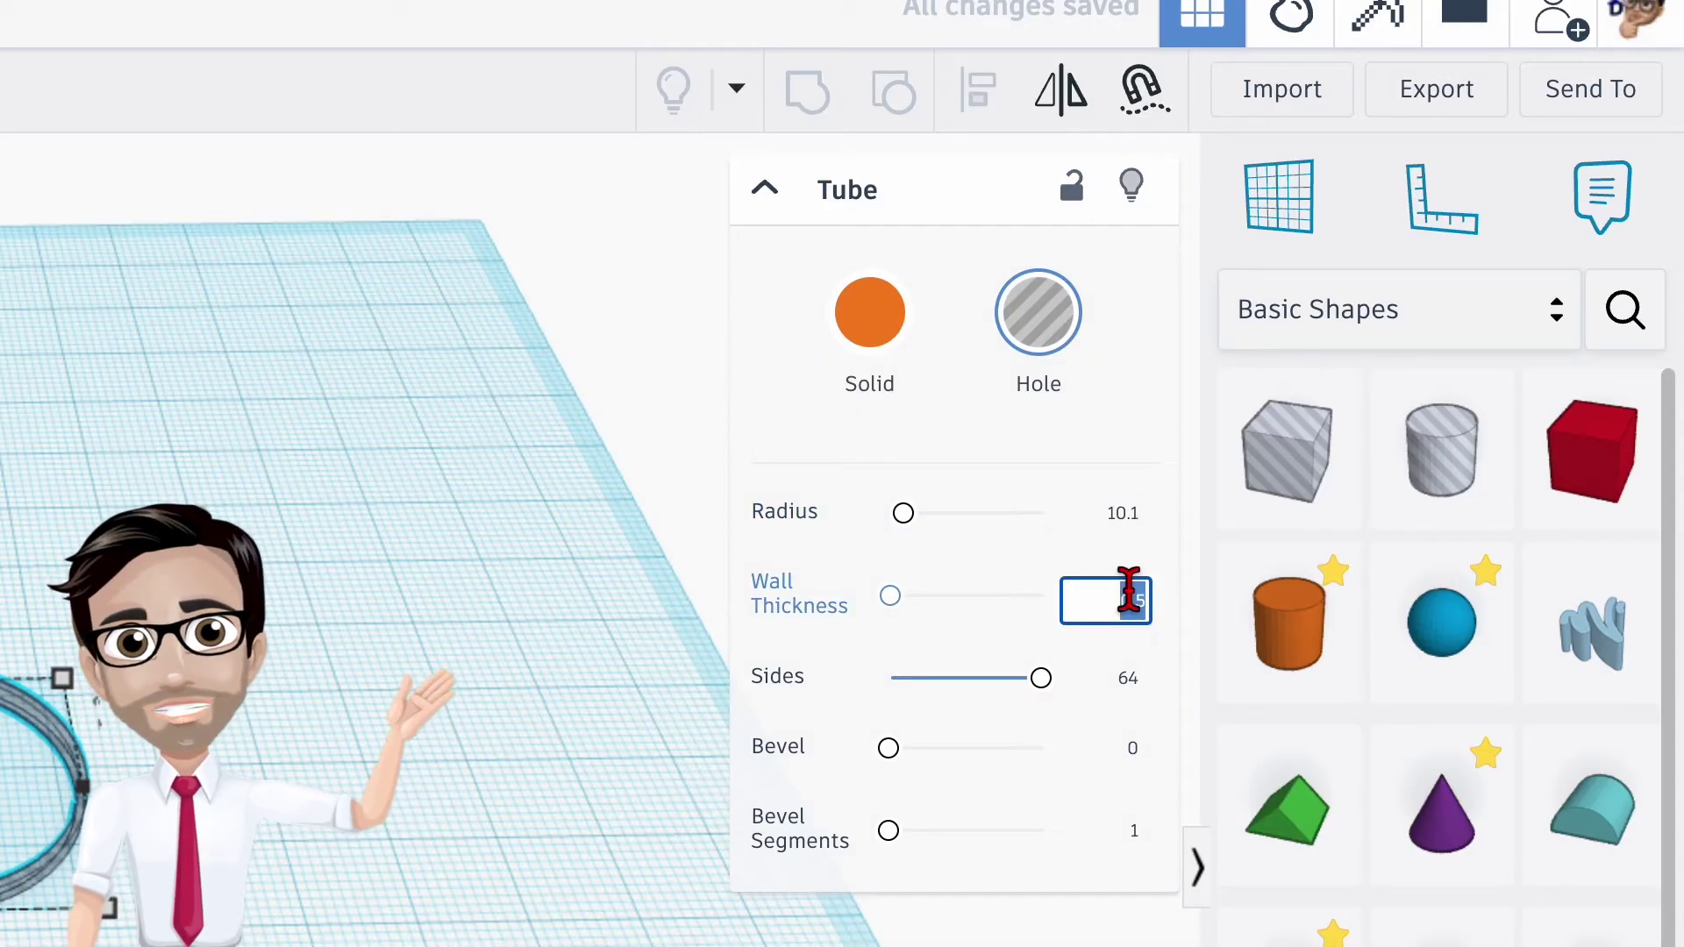
pyautogui.write('.8')
pyautogui.press('Return')
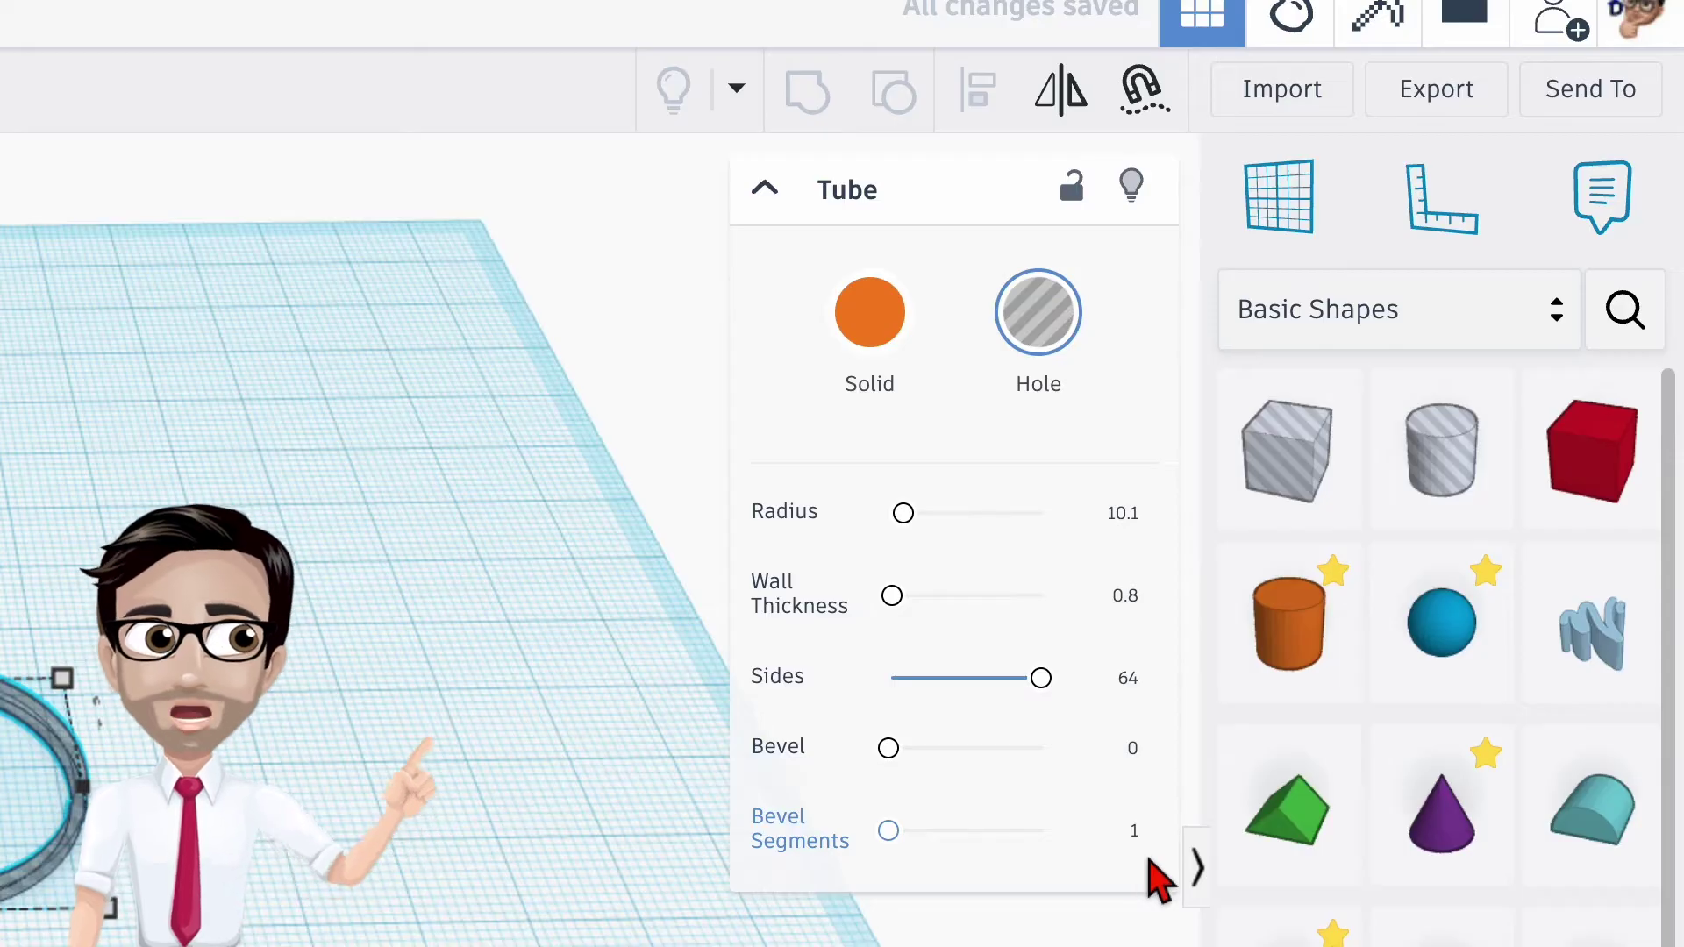
pyautogui.click(480, 904)
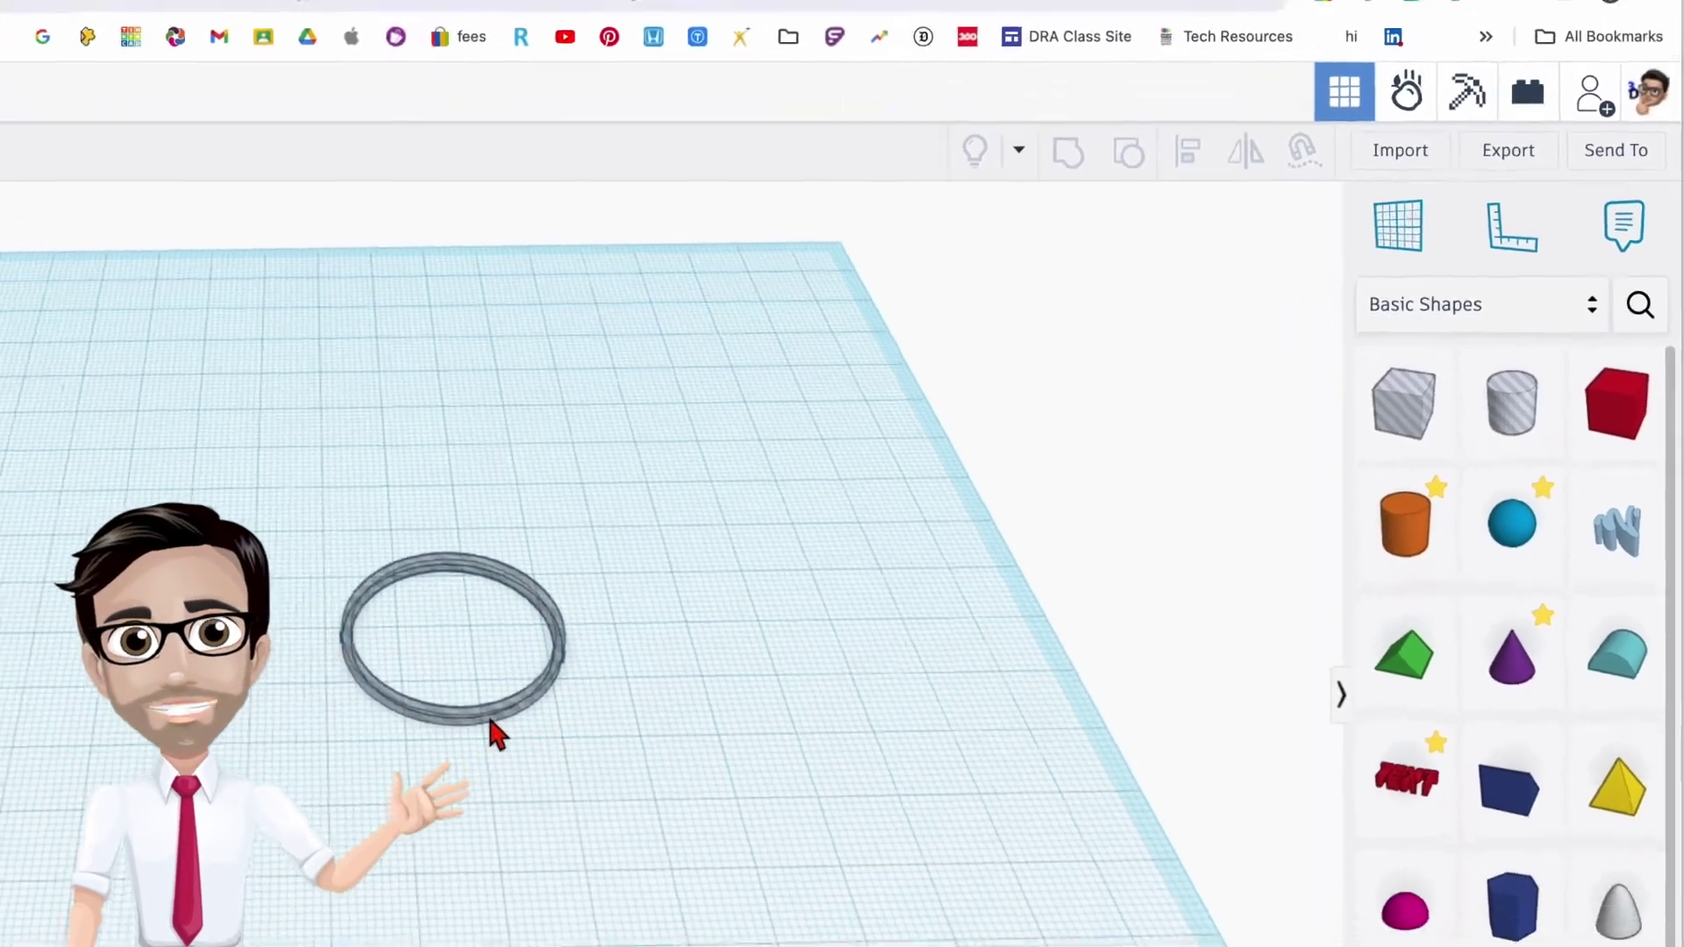
# Check the hole tube's height, length and width
pyautogui.scroll(3, 680, 664)
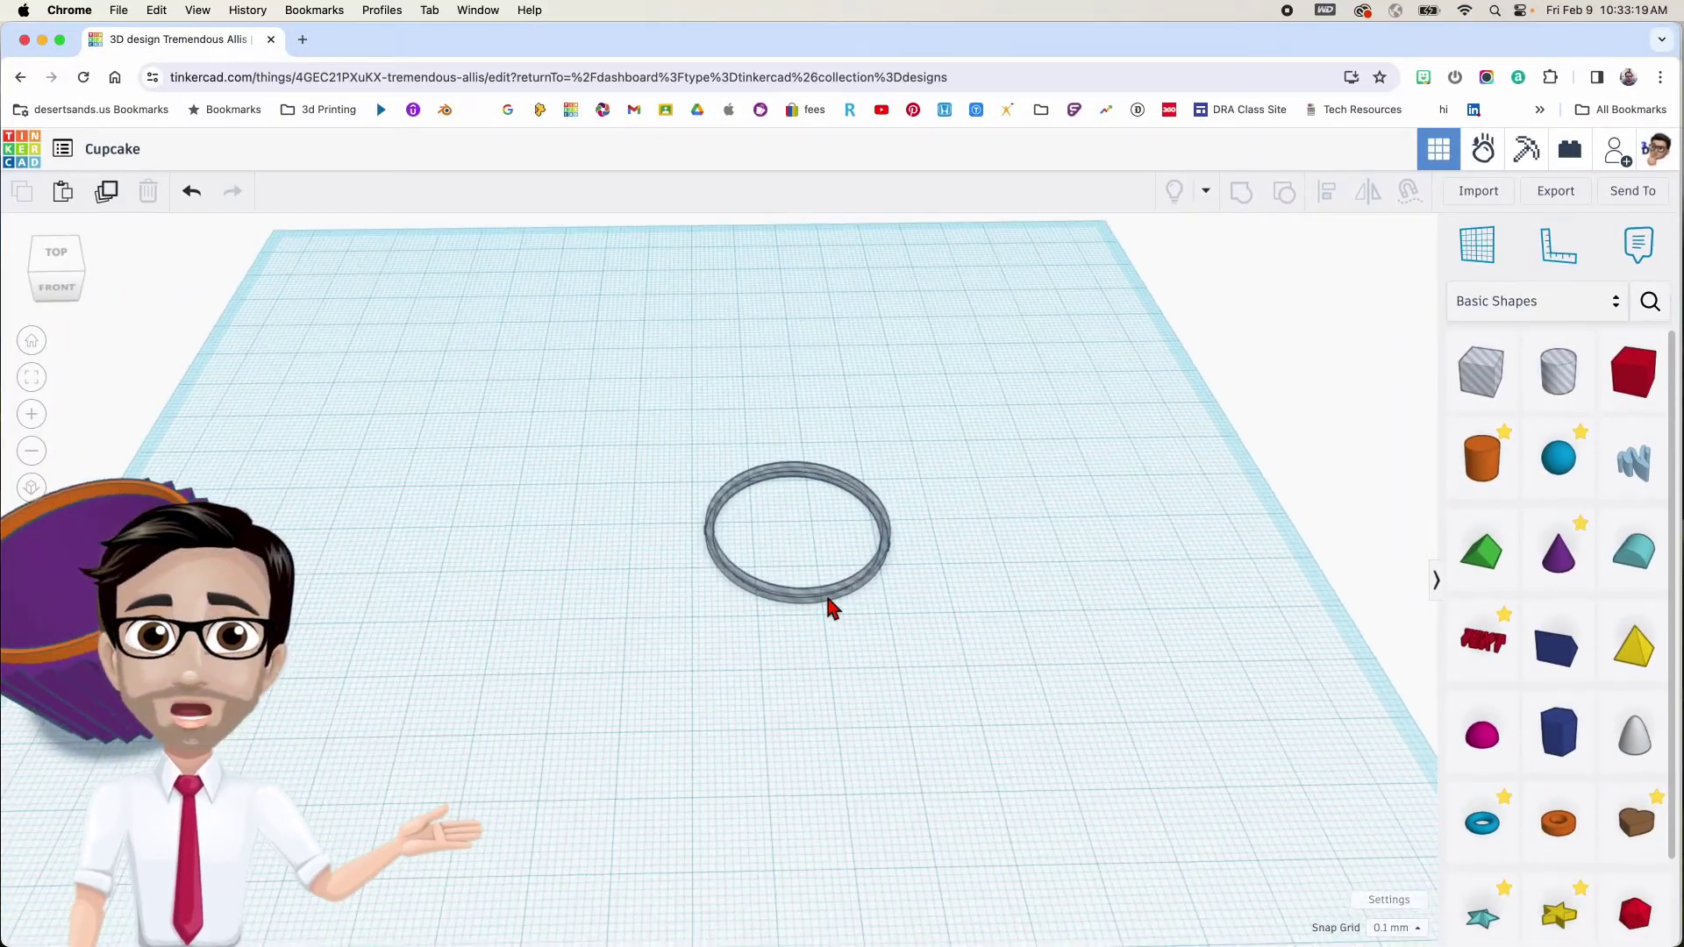
pyautogui.scroll(2, 816, 628)
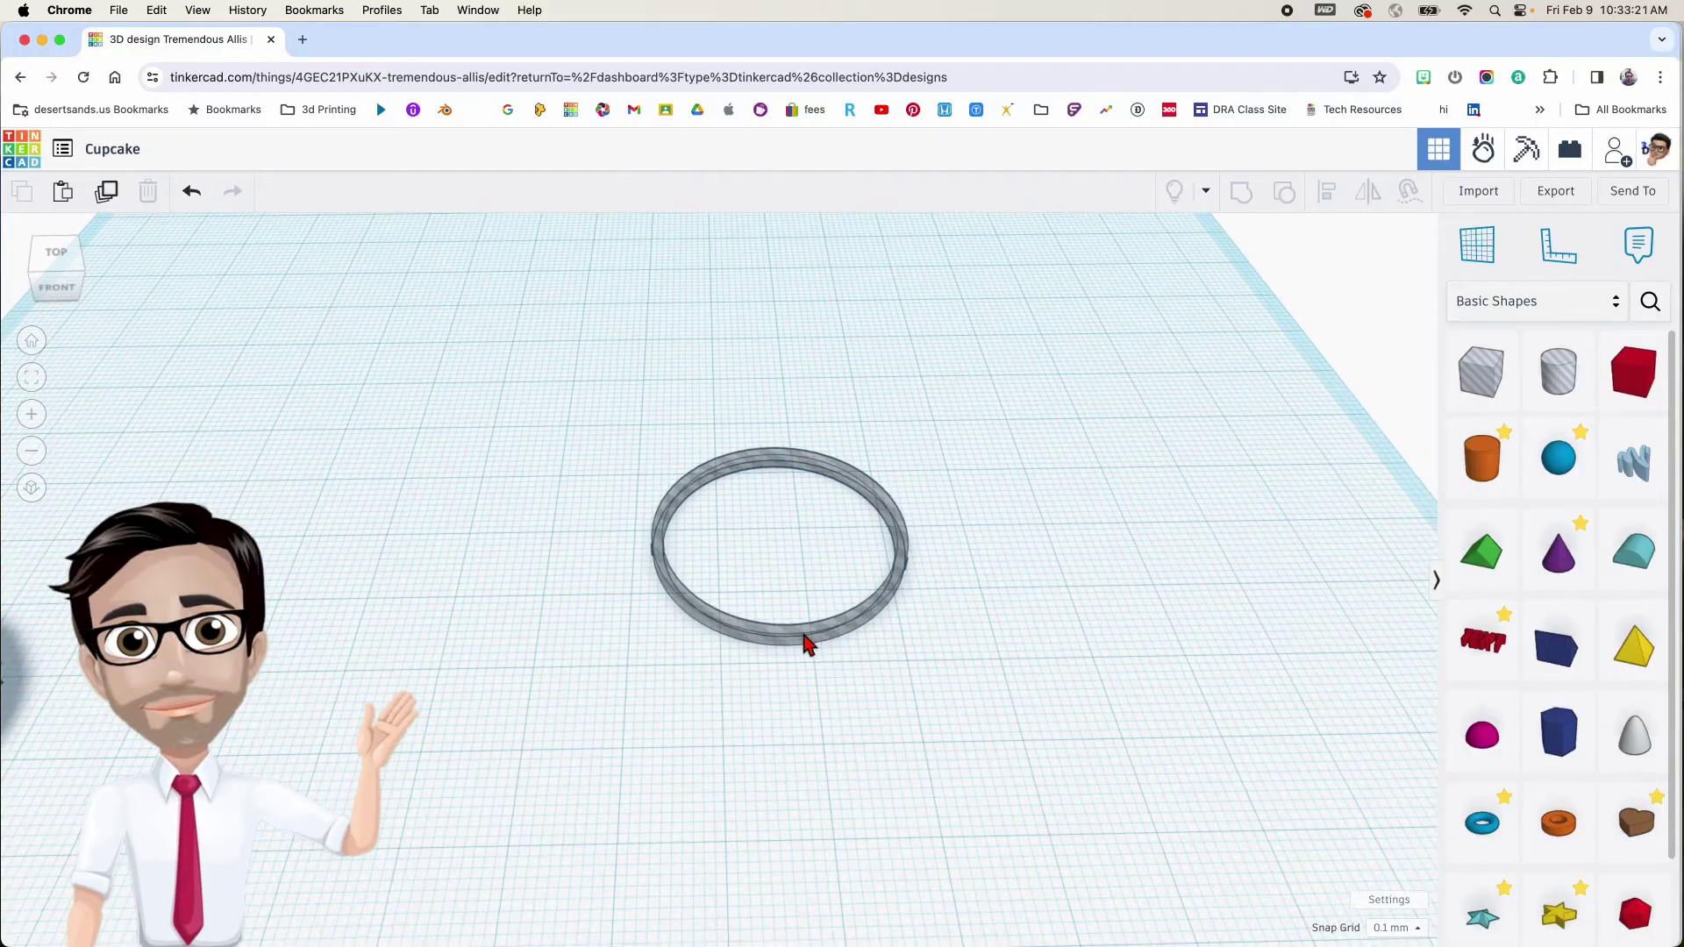
pyautogui.click(805, 641)
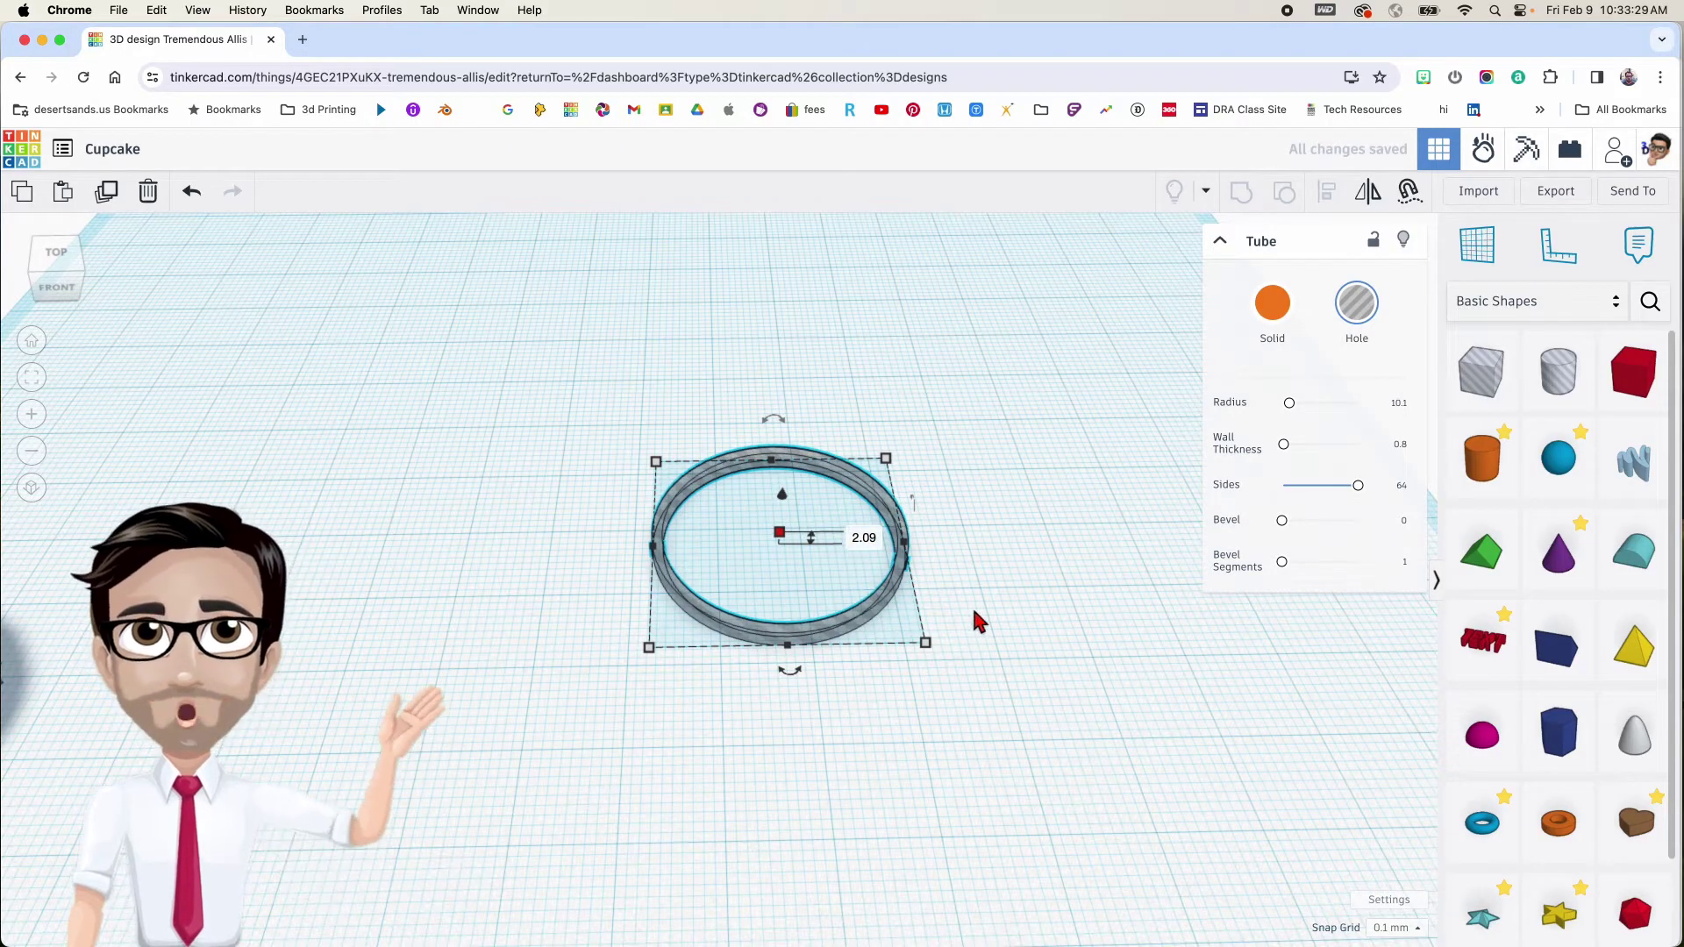
pyautogui.click(928, 643)
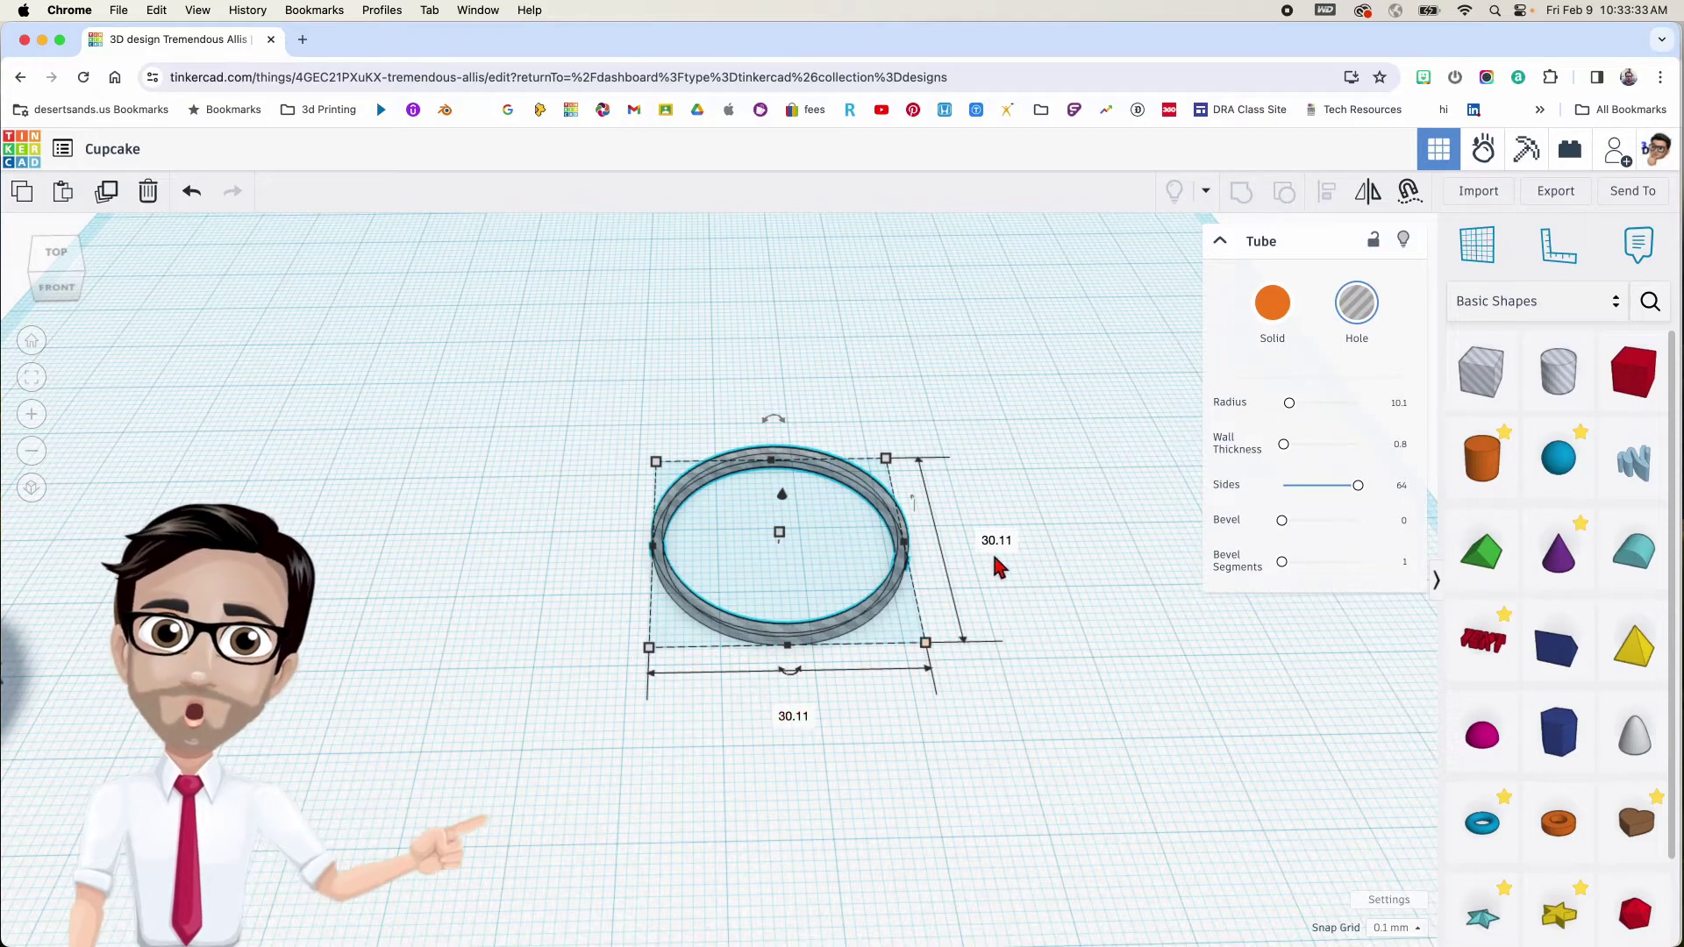
pyautogui.moveTo(977, 627); pyautogui.dragTo(973, 600, button='right')
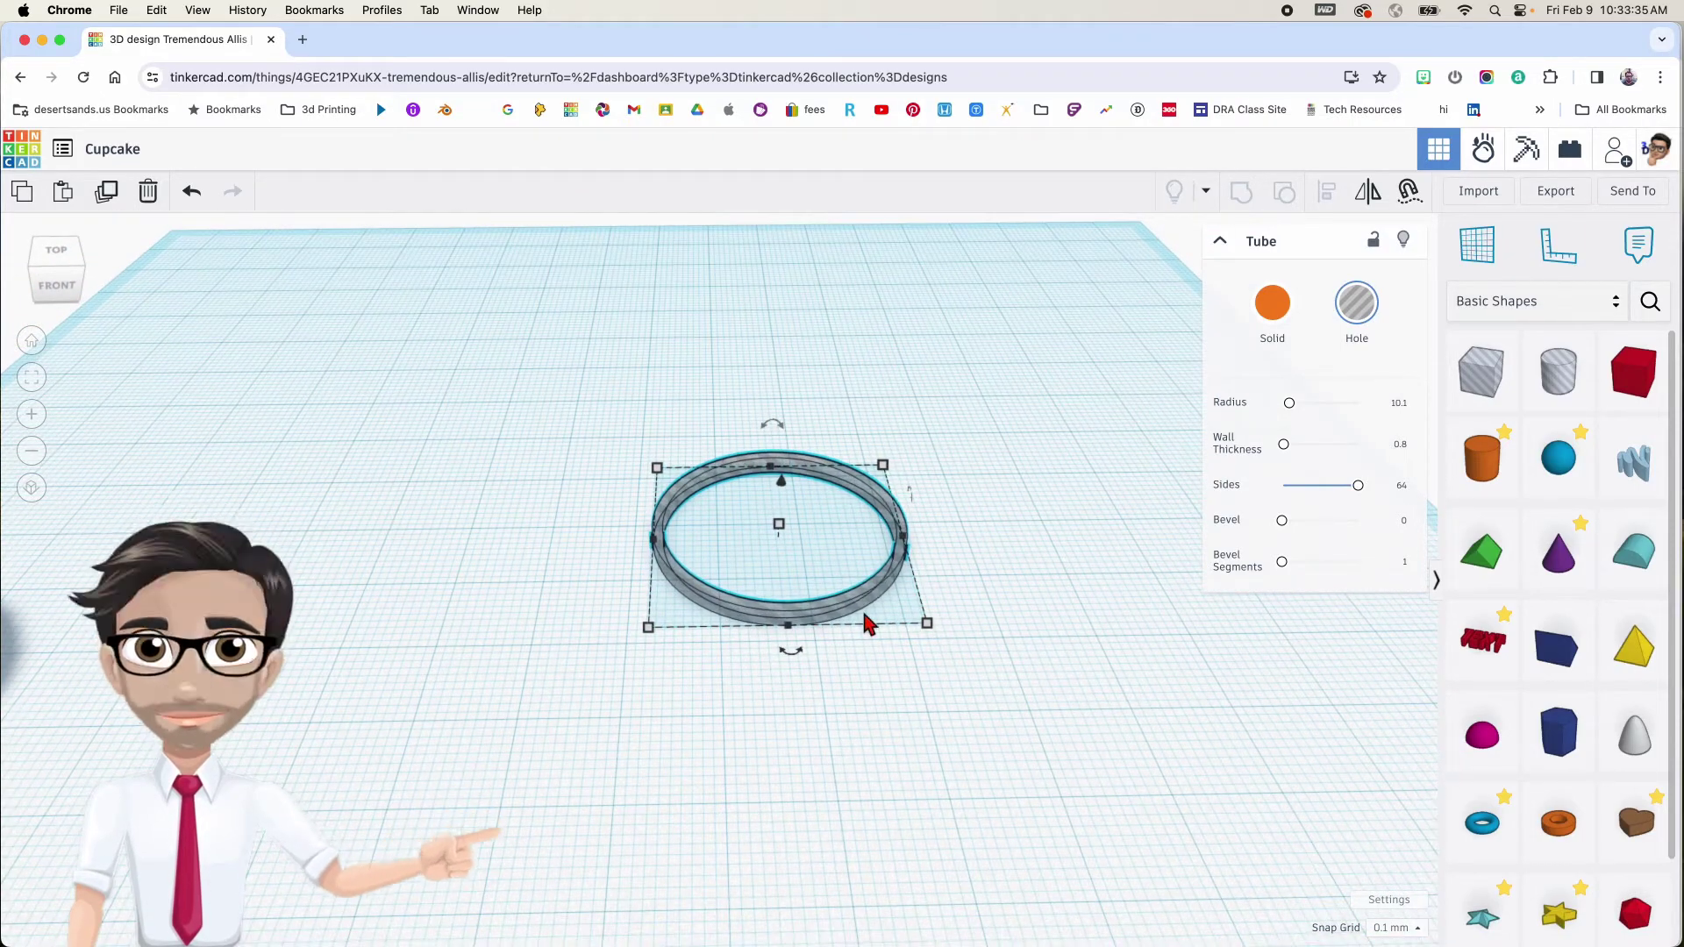
pyautogui.scroll(-4, 864, 618)
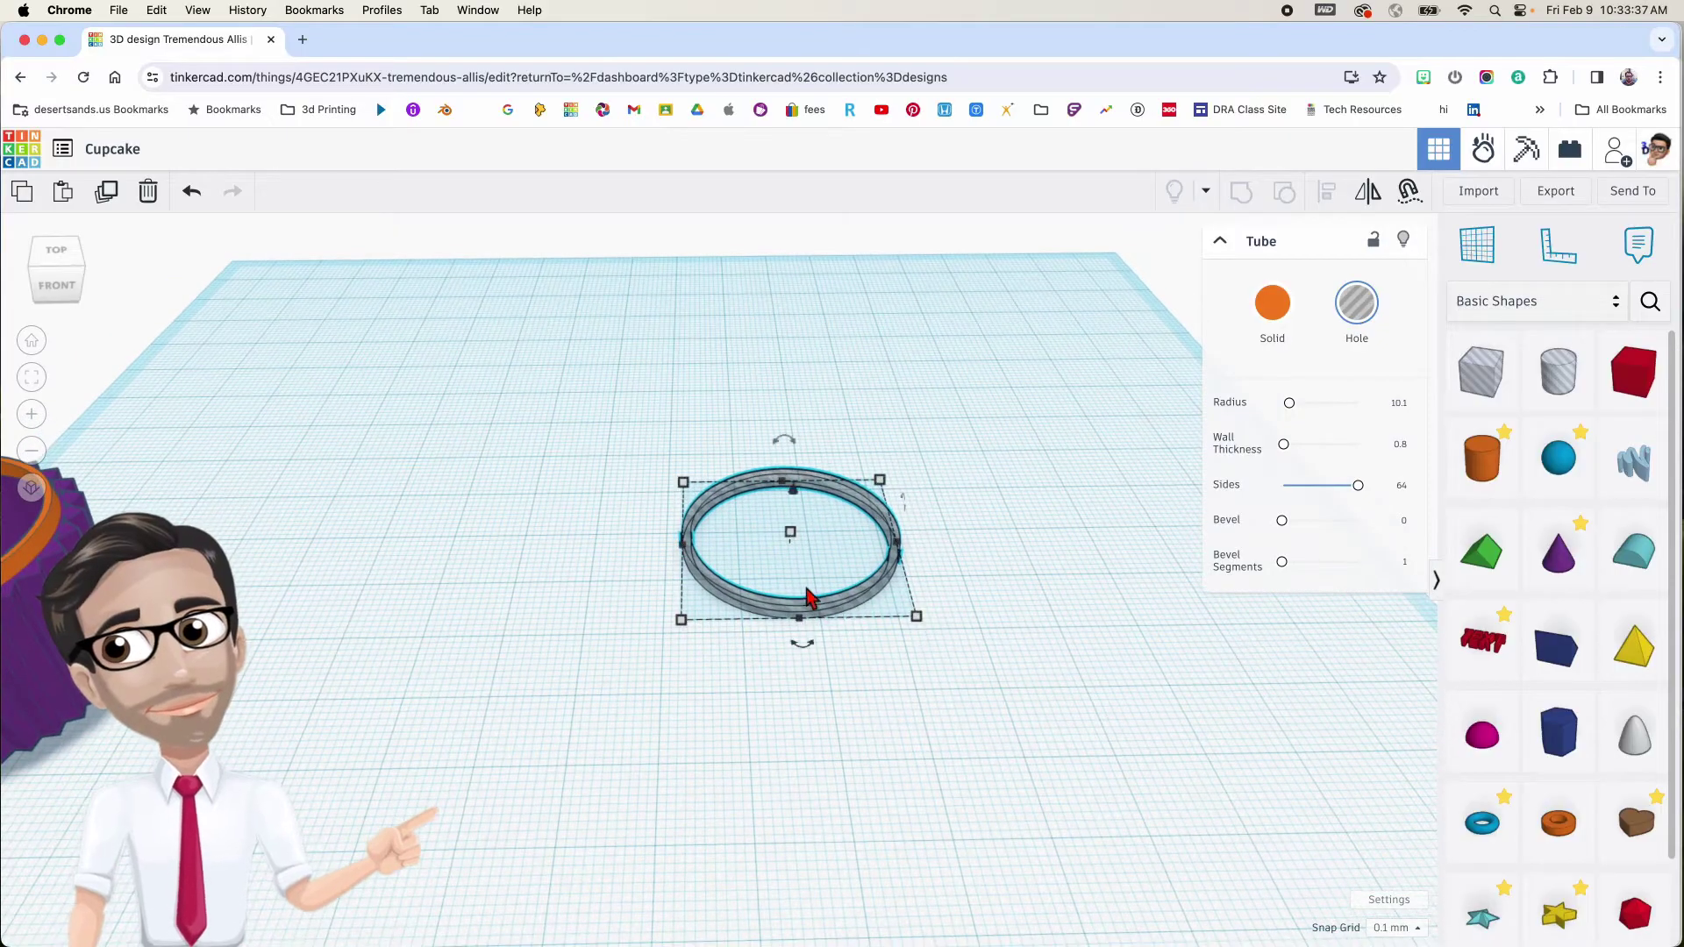
pyautogui.moveTo(822, 654); pyautogui.dragTo(903, 658, button='right')
pyautogui.click(883, 676)
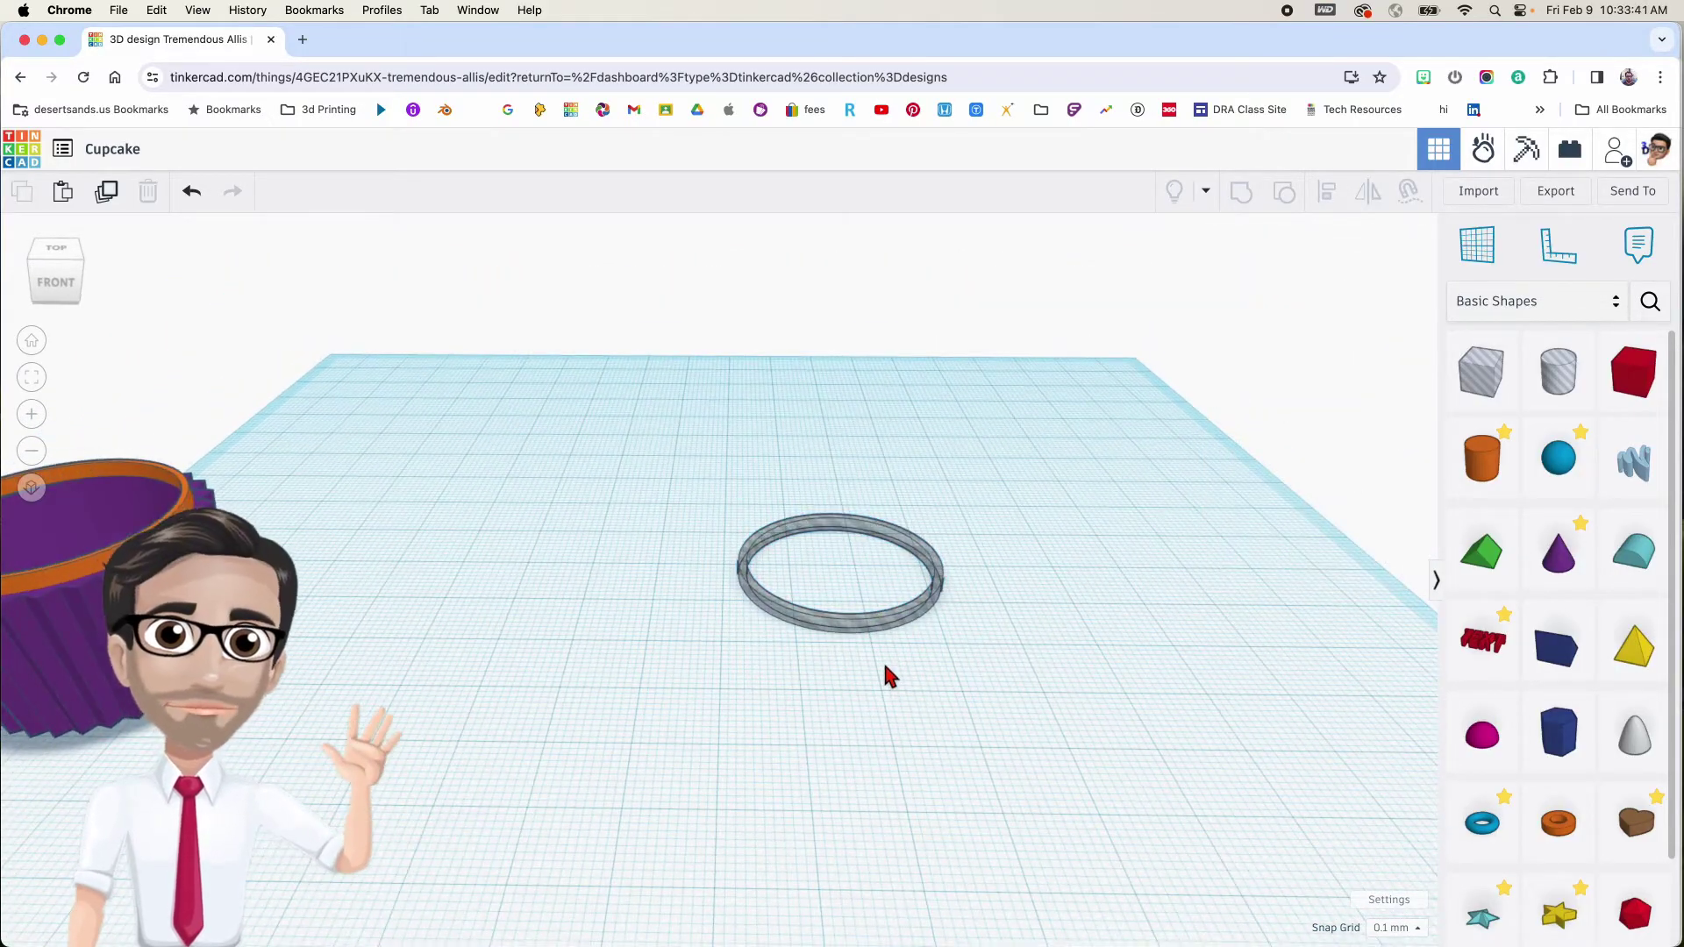
# Move the hole tube about 18 mm back and 7 mm sideways, and search the community shapes for "hd torus"
pyautogui.moveTo(868, 634); pyautogui.dragTo(836, 580)
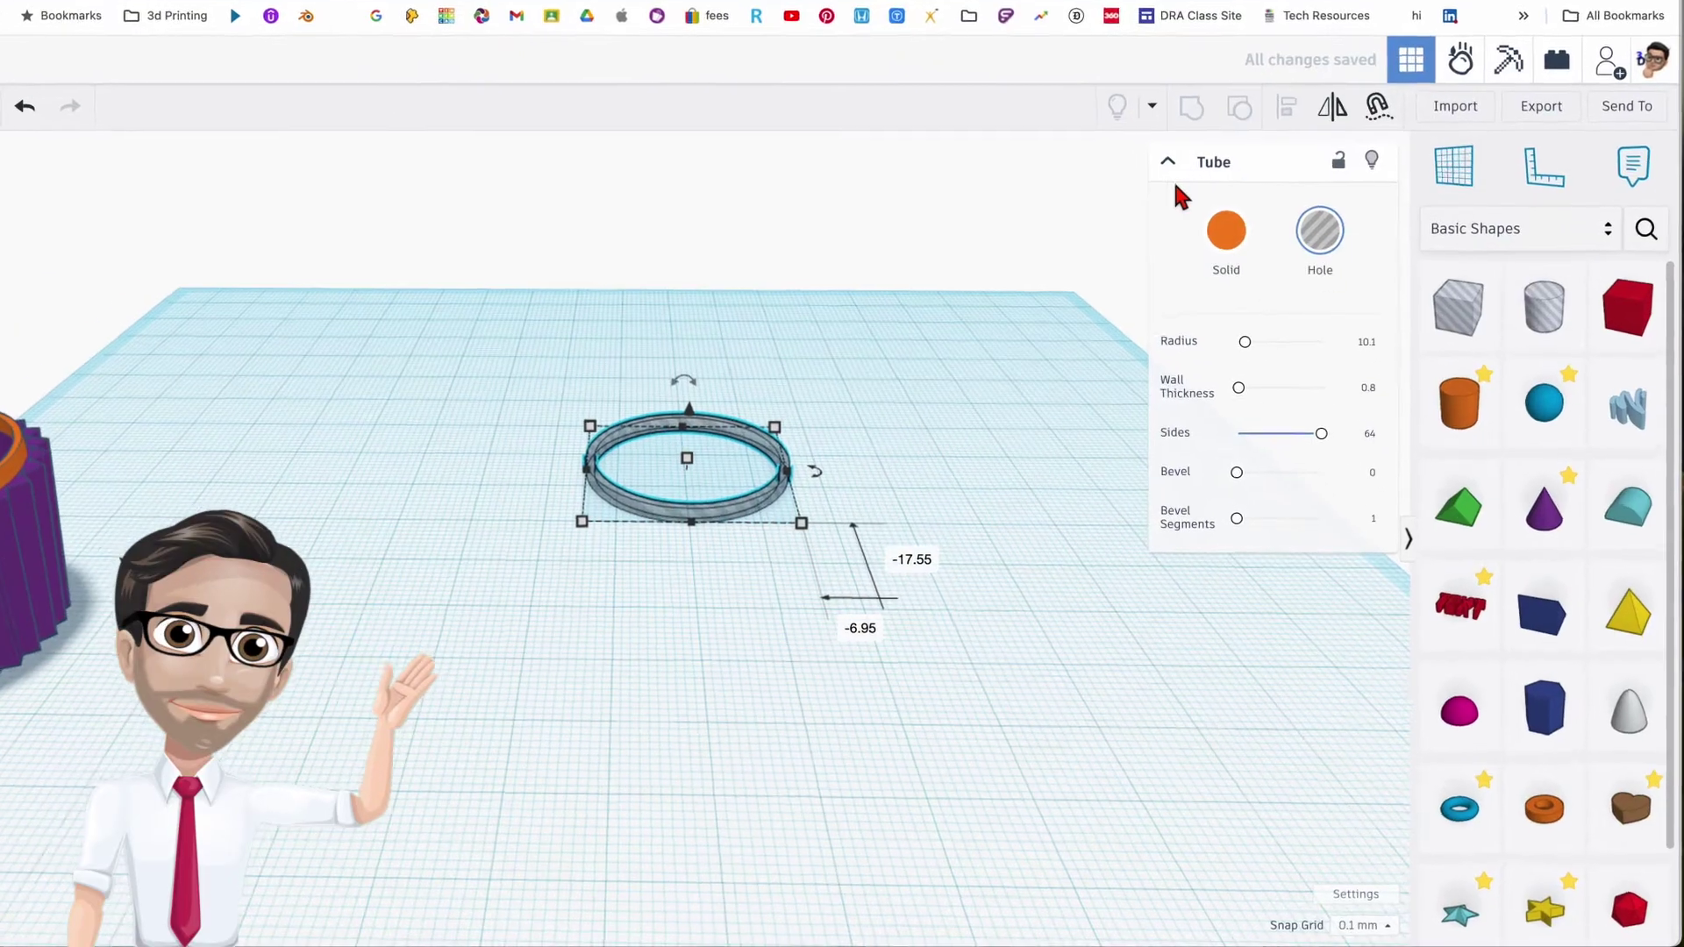
pyautogui.click(1646, 228)
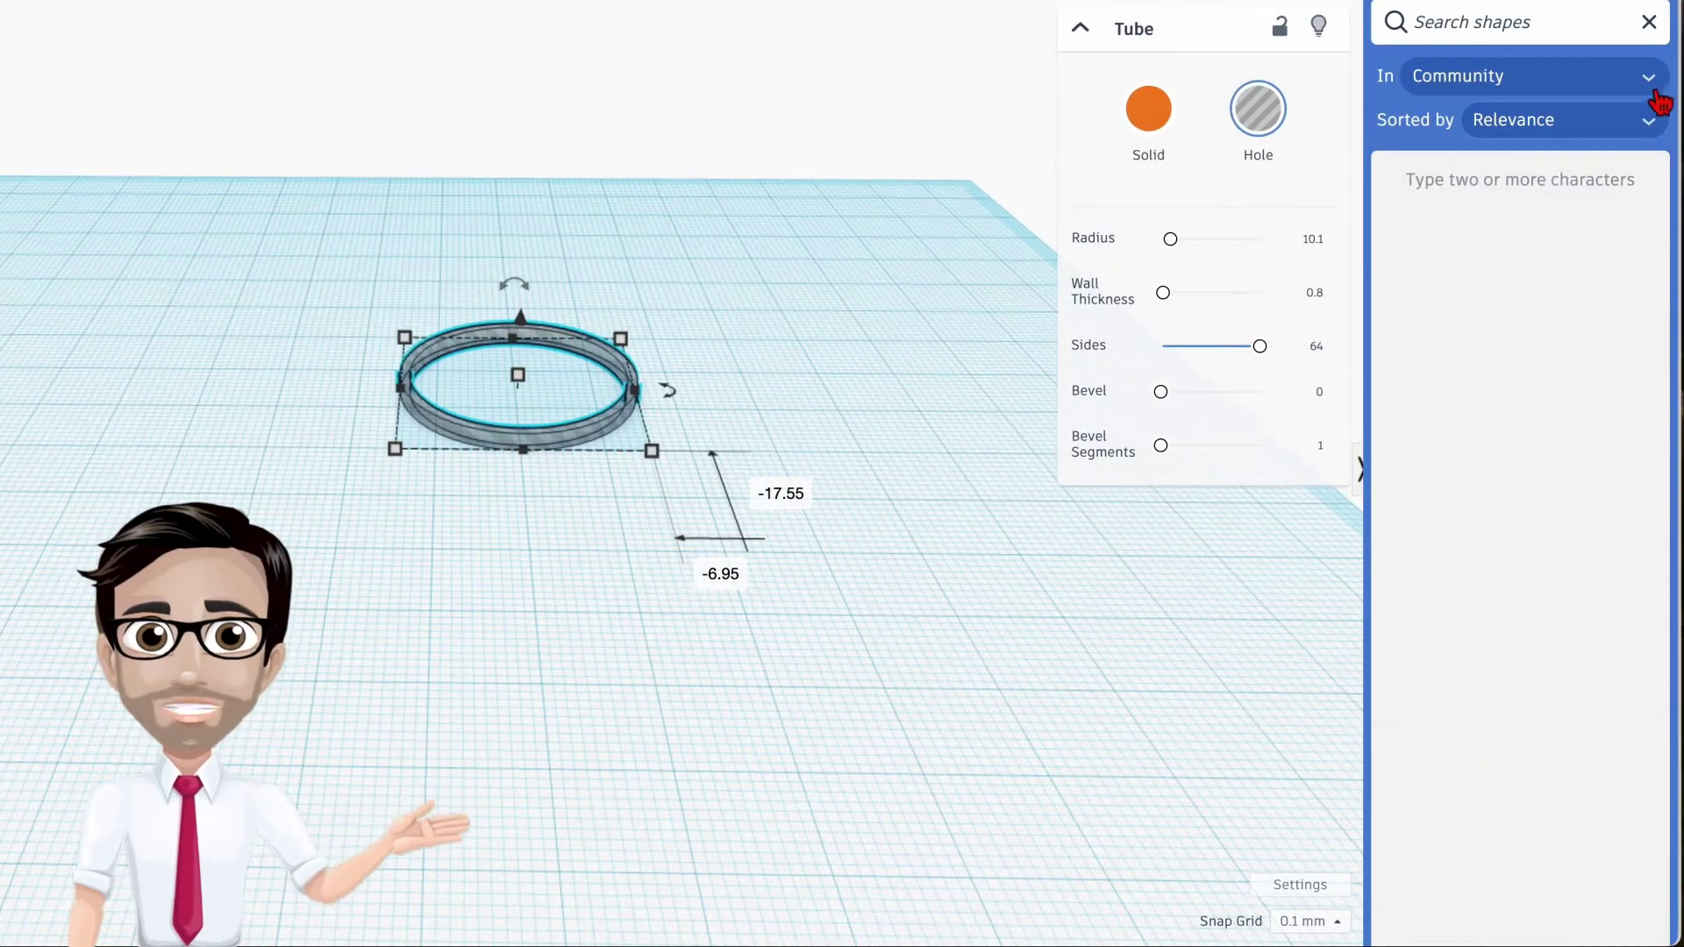
pyautogui.click(1648, 22)
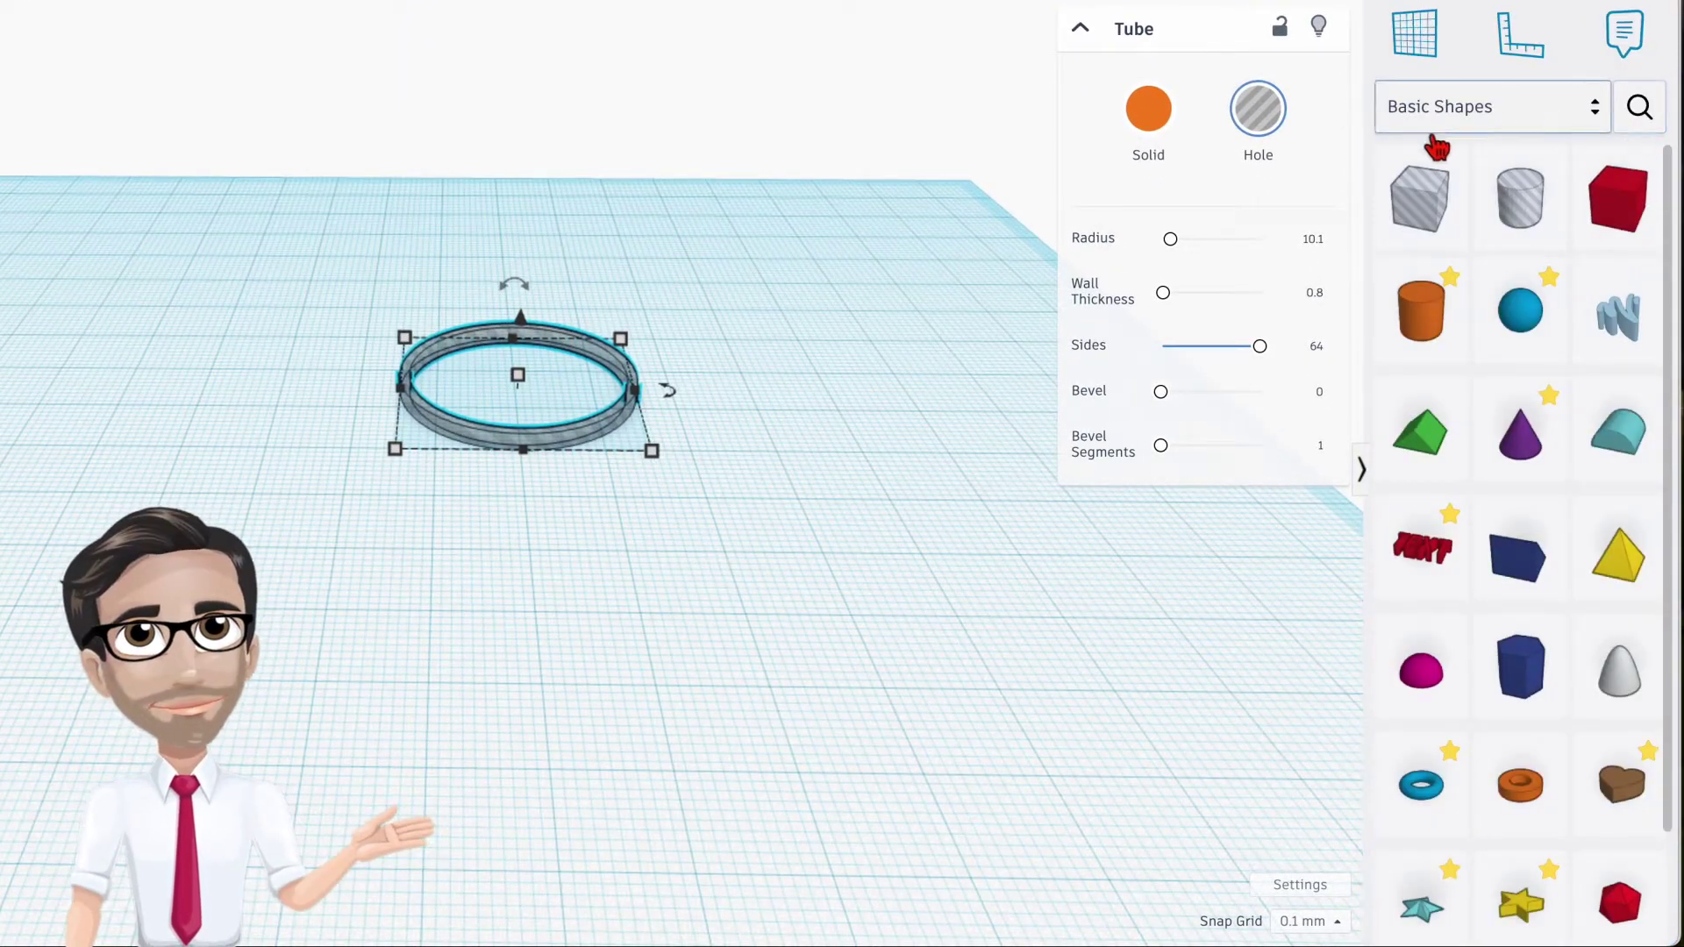
pyautogui.click(1637, 107)
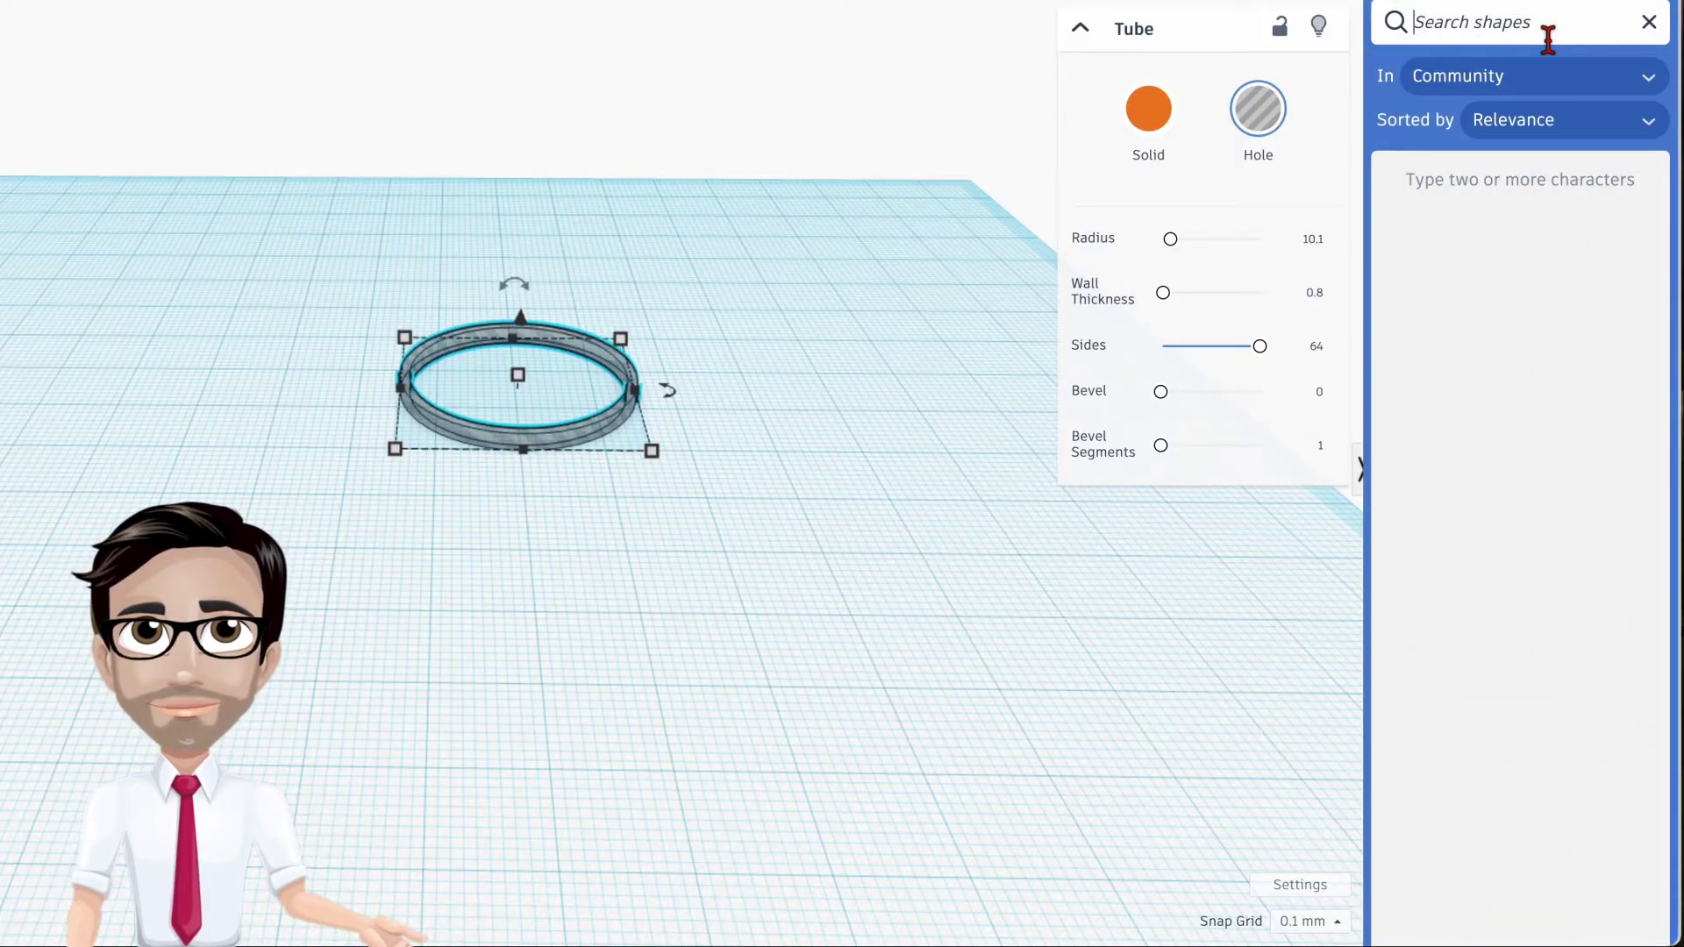
pyautogui.write('h')
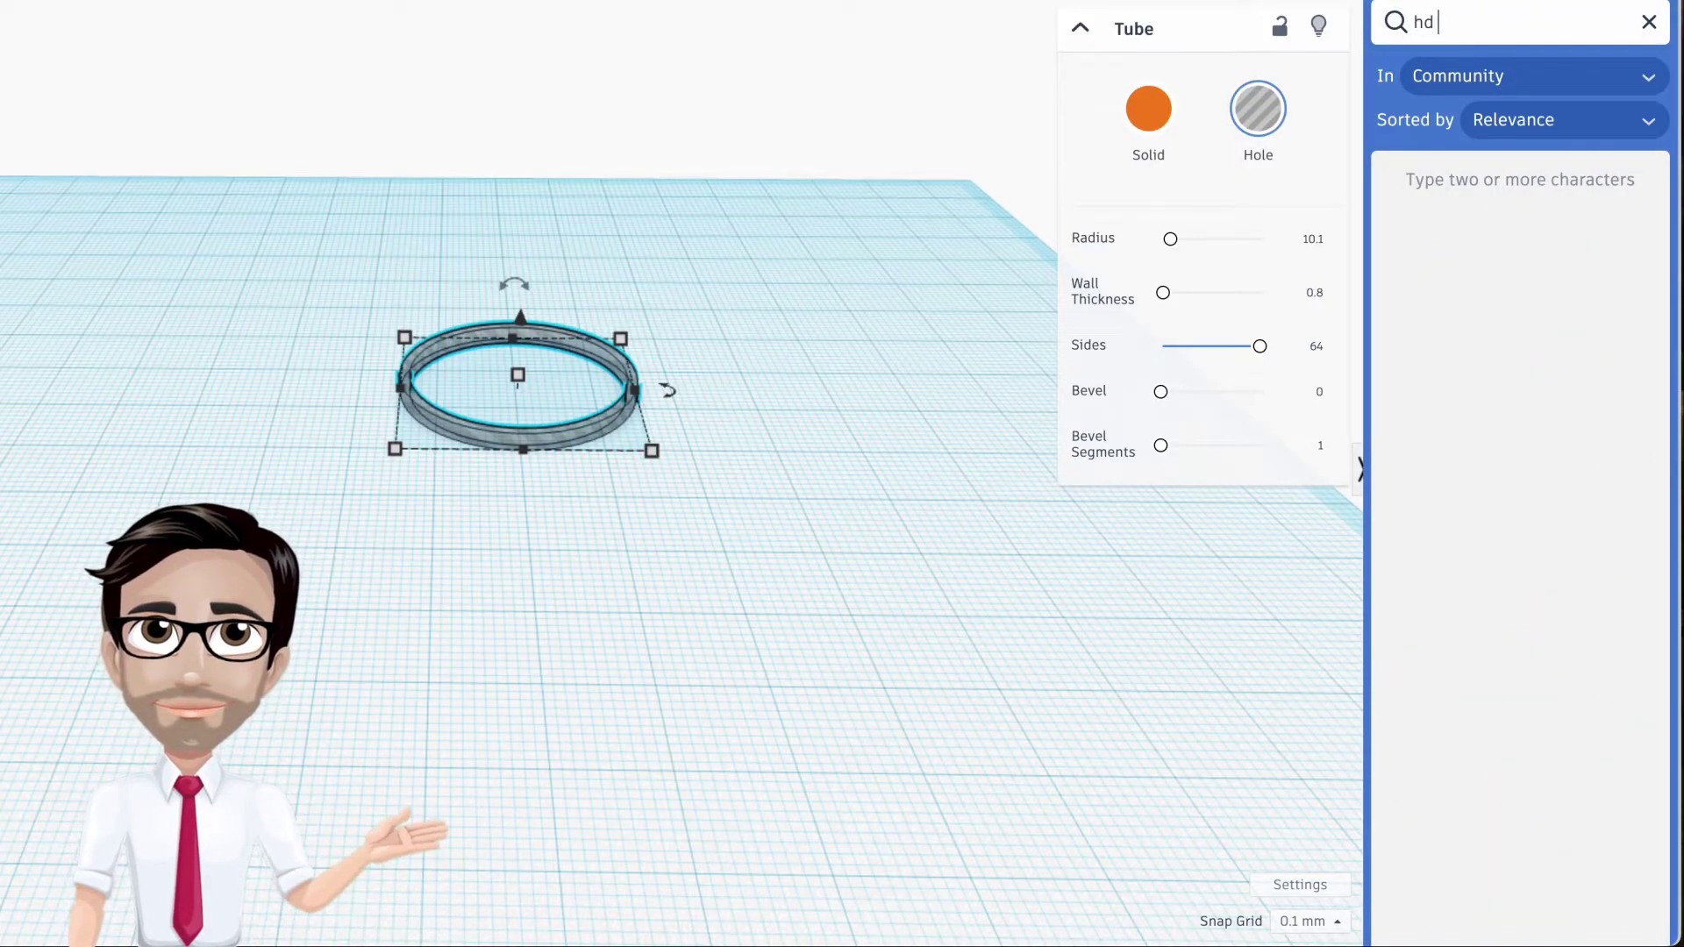
pyautogui.write('d torus')
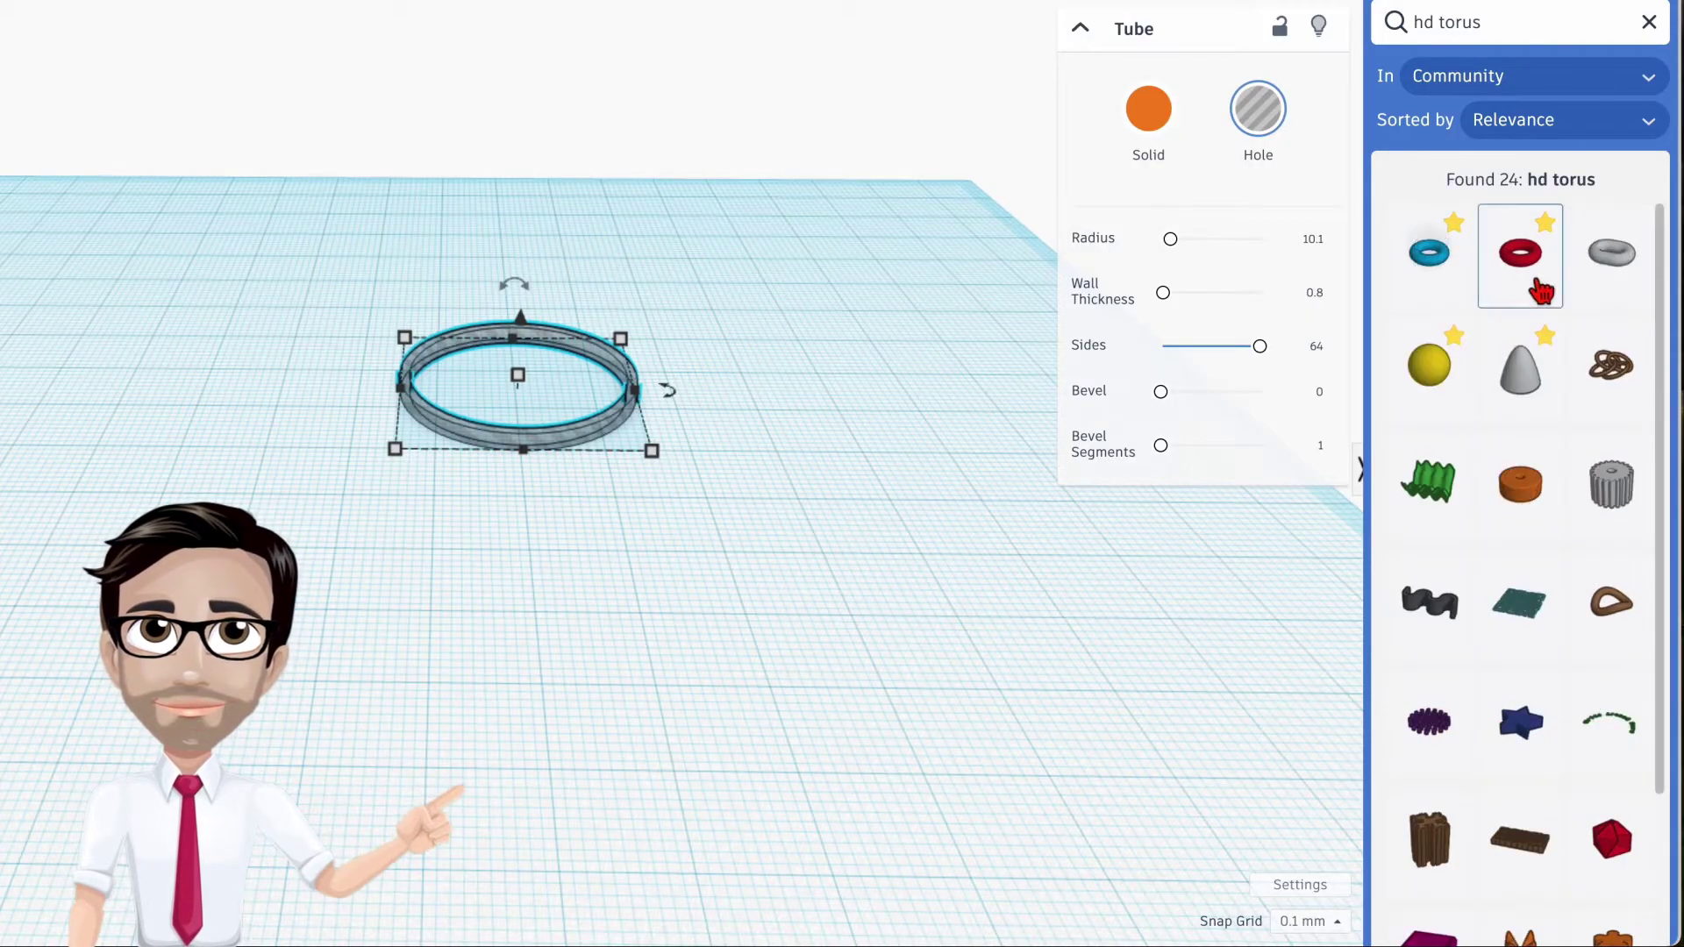
# Place the red HD Torus in front of the hole tube and set its torus sides and tube sides to 64
pyautogui.moveTo(1541, 290); pyautogui.dragTo(514, 559)
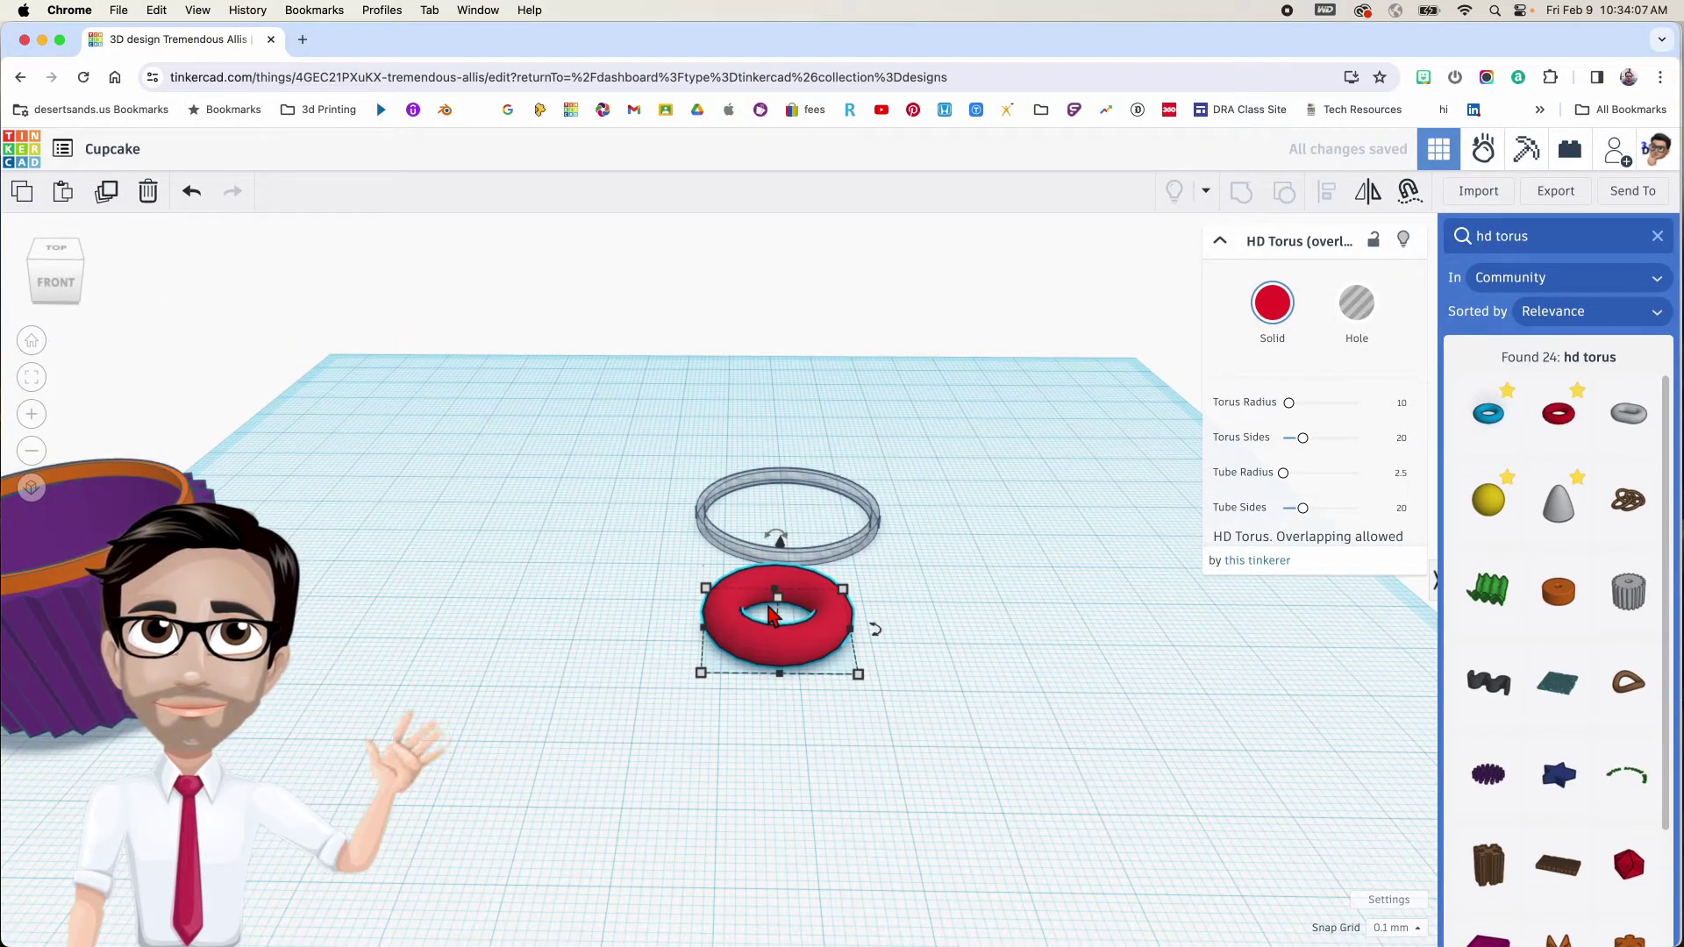
pyautogui.scroll(2, 769, 614)
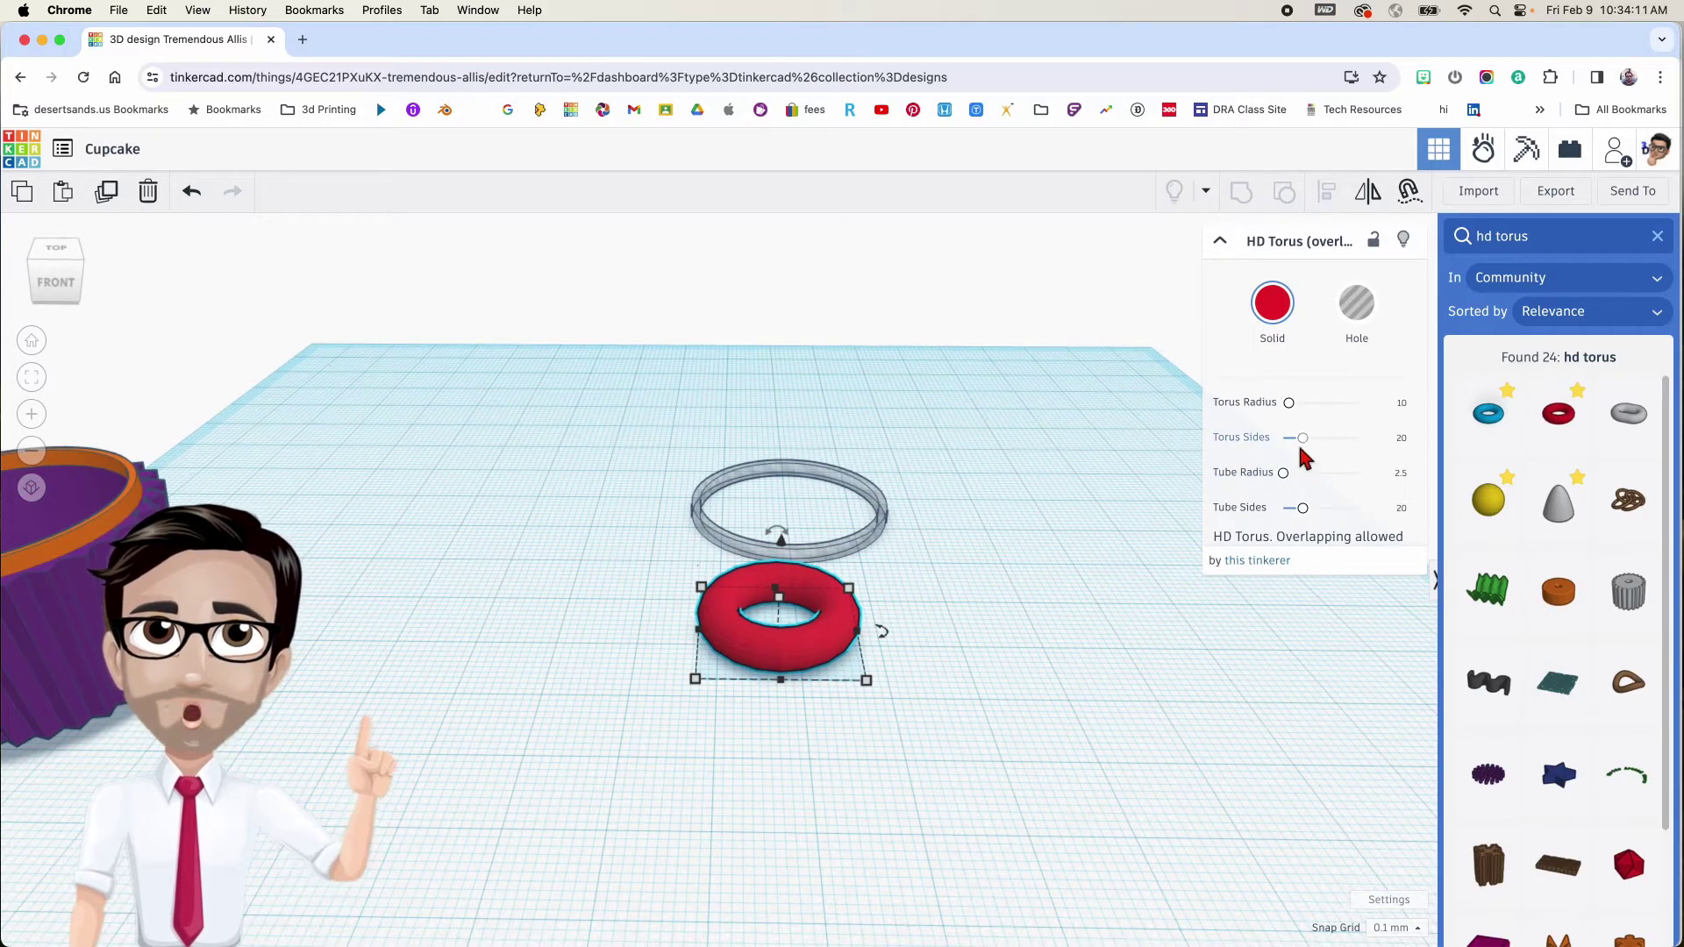
pyautogui.moveTo(1311, 449); pyautogui.dragTo(1403, 449)
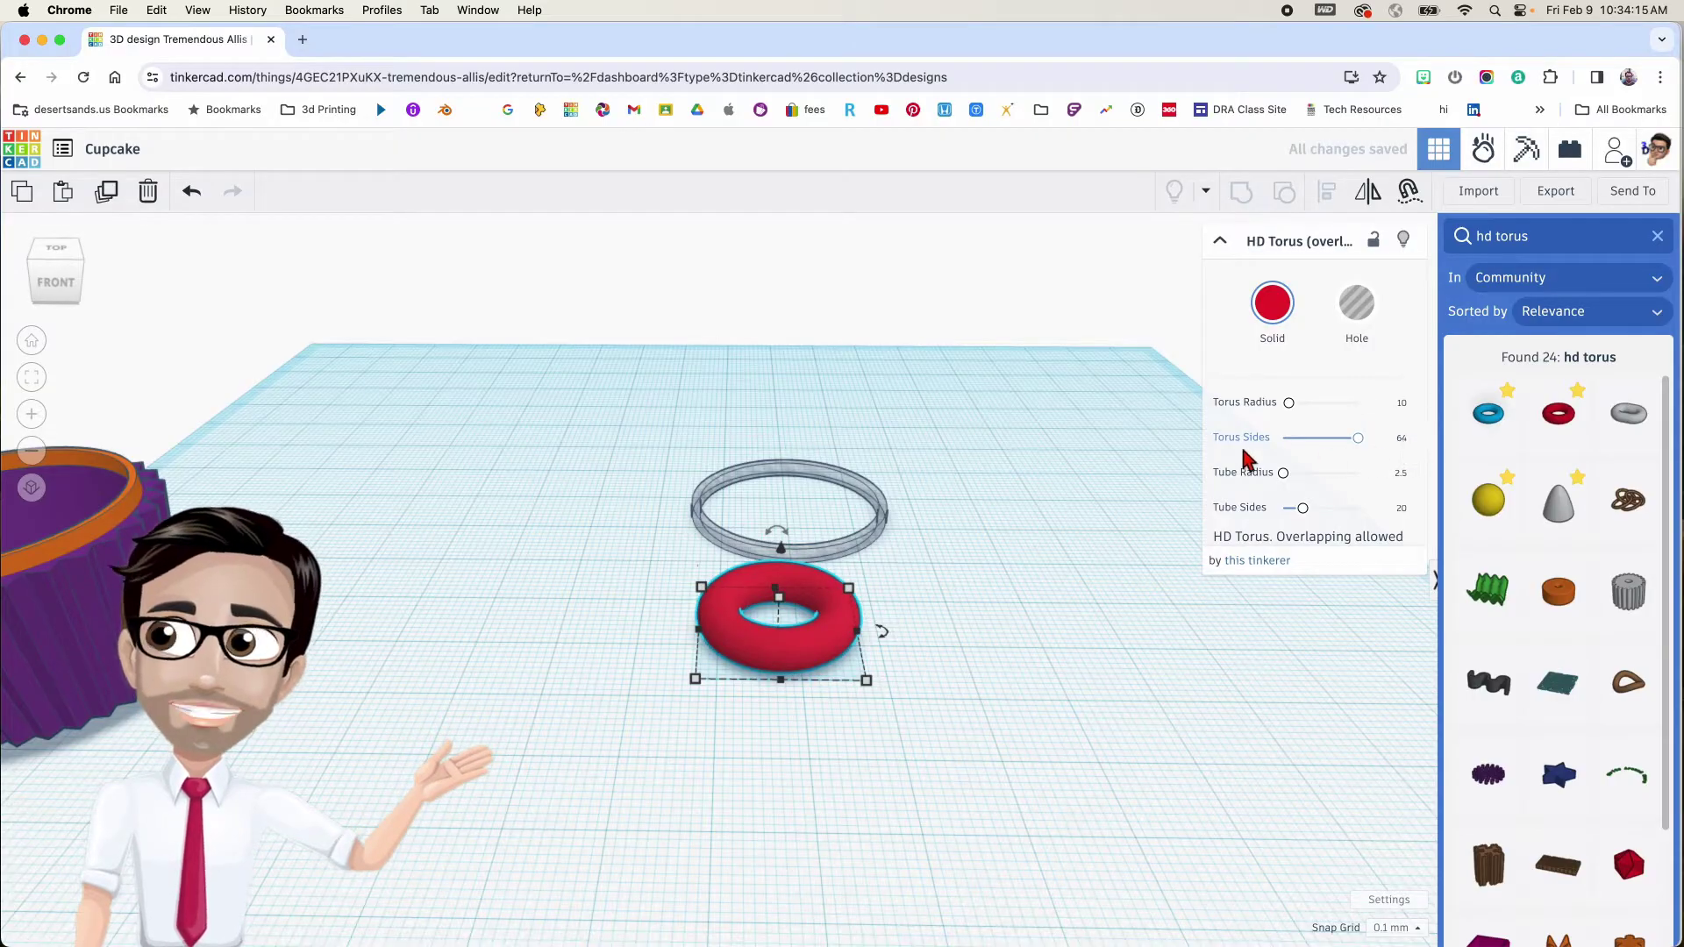
pyautogui.moveTo(1311, 523); pyautogui.dragTo(1384, 524)
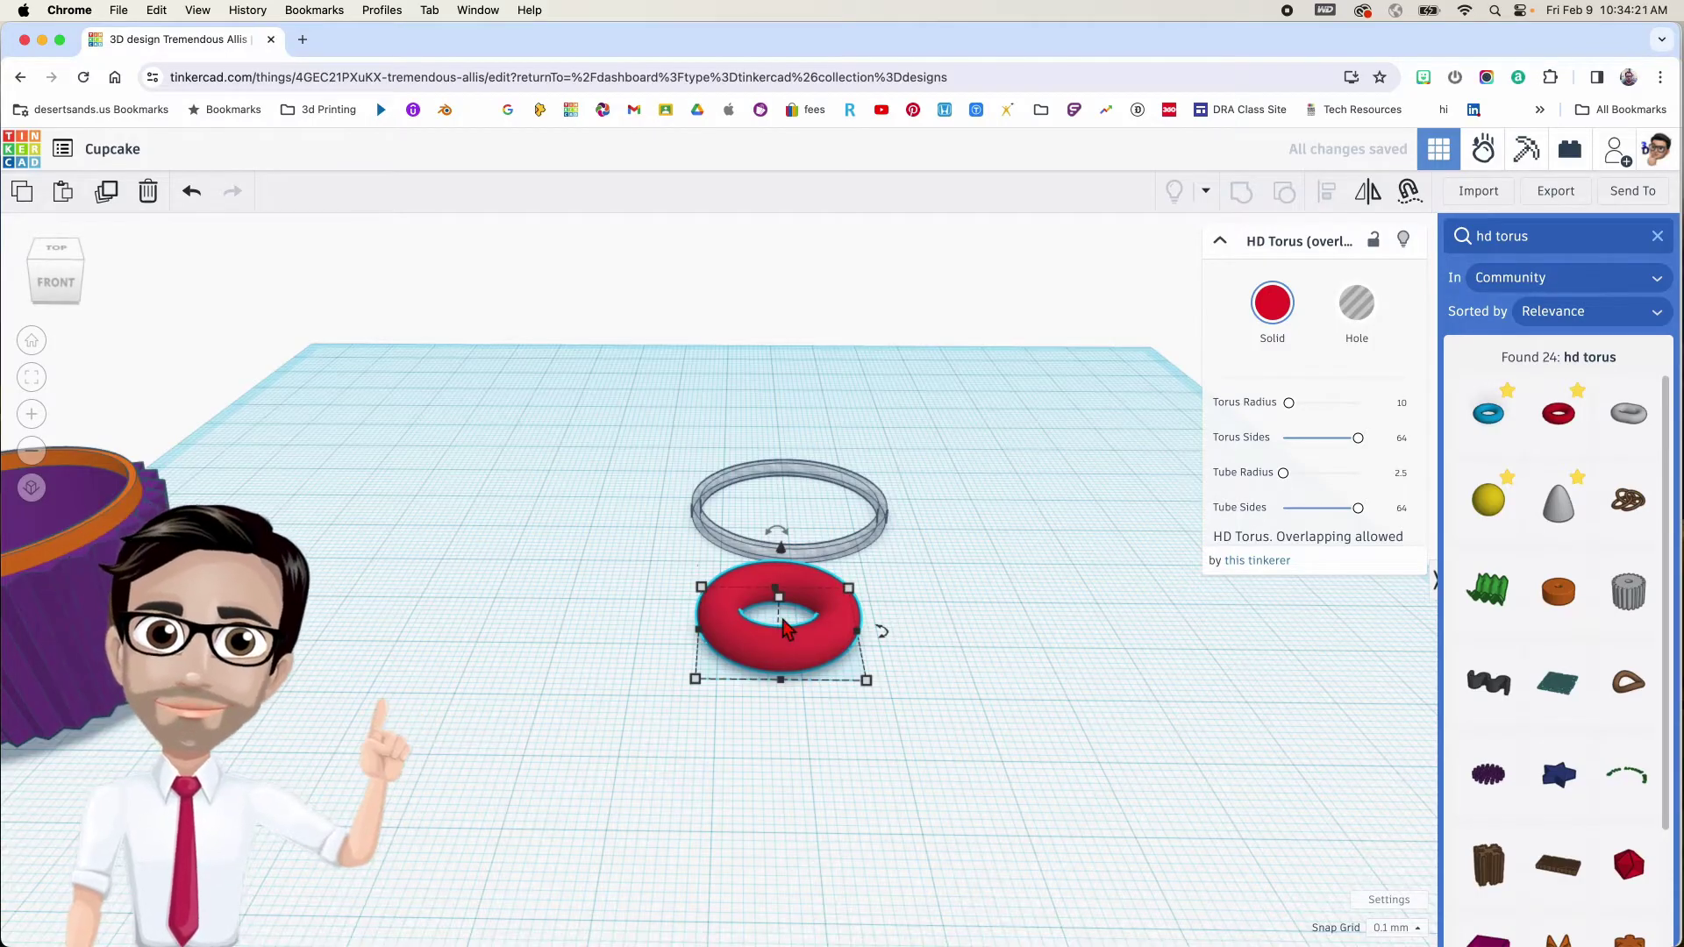
pyautogui.scroll(2, 783, 626)
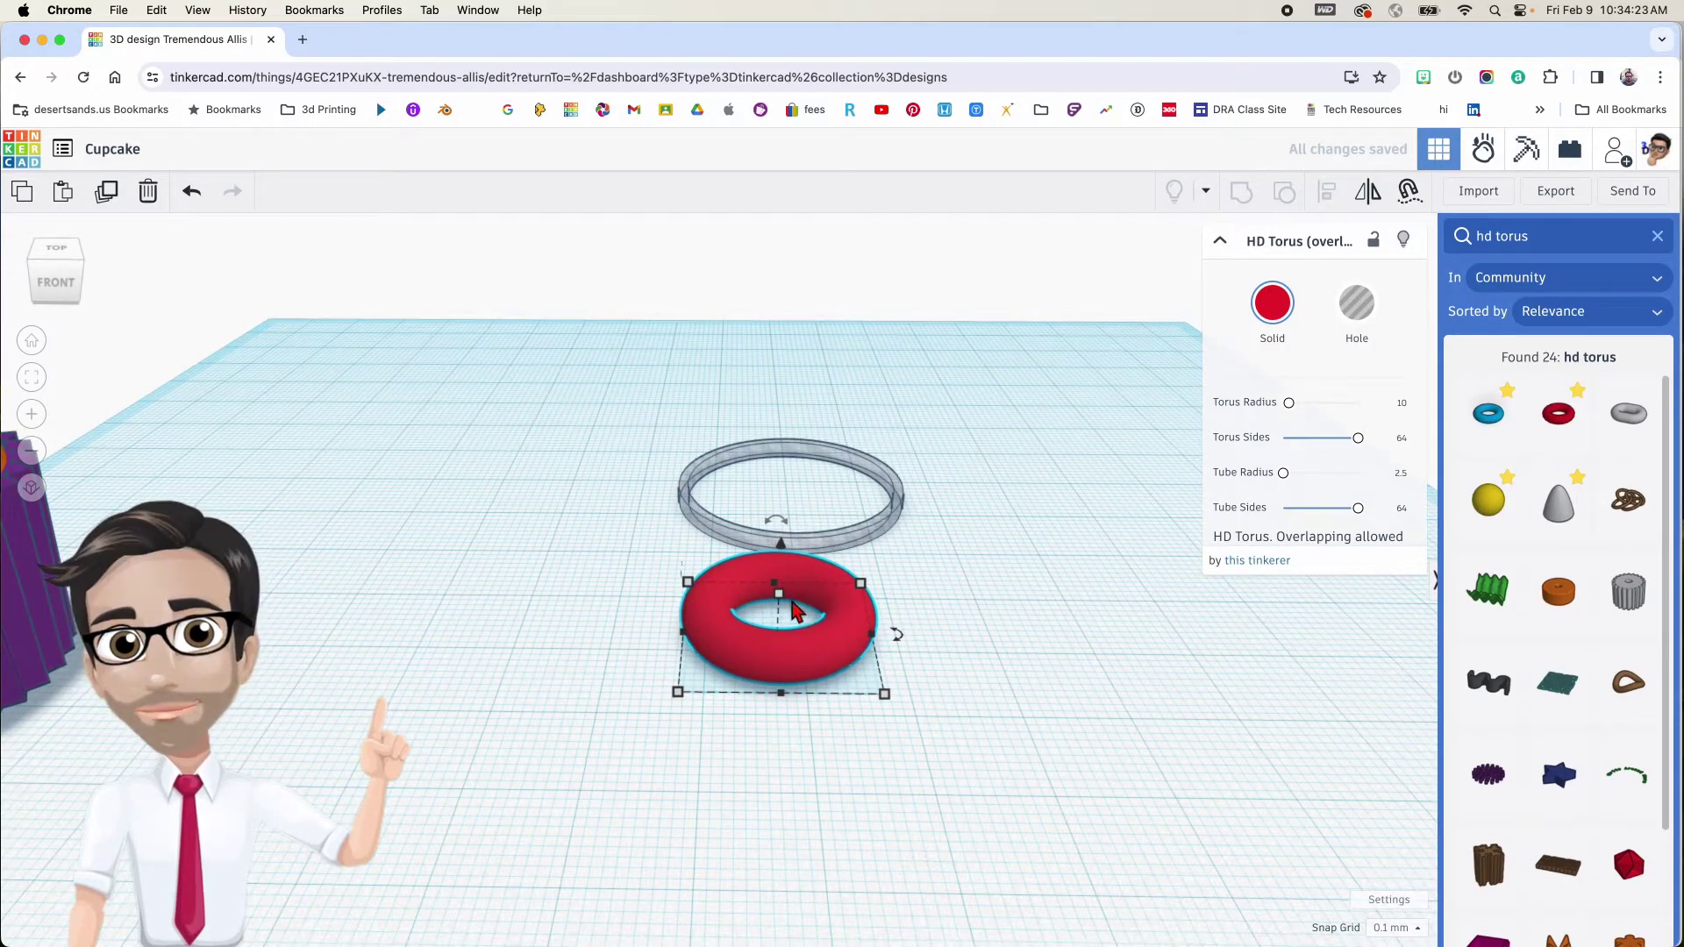
# Resize the red torus to a height of 9.2 mm and a length and width of 36.8 mm
pyautogui.moveTo(786, 601)
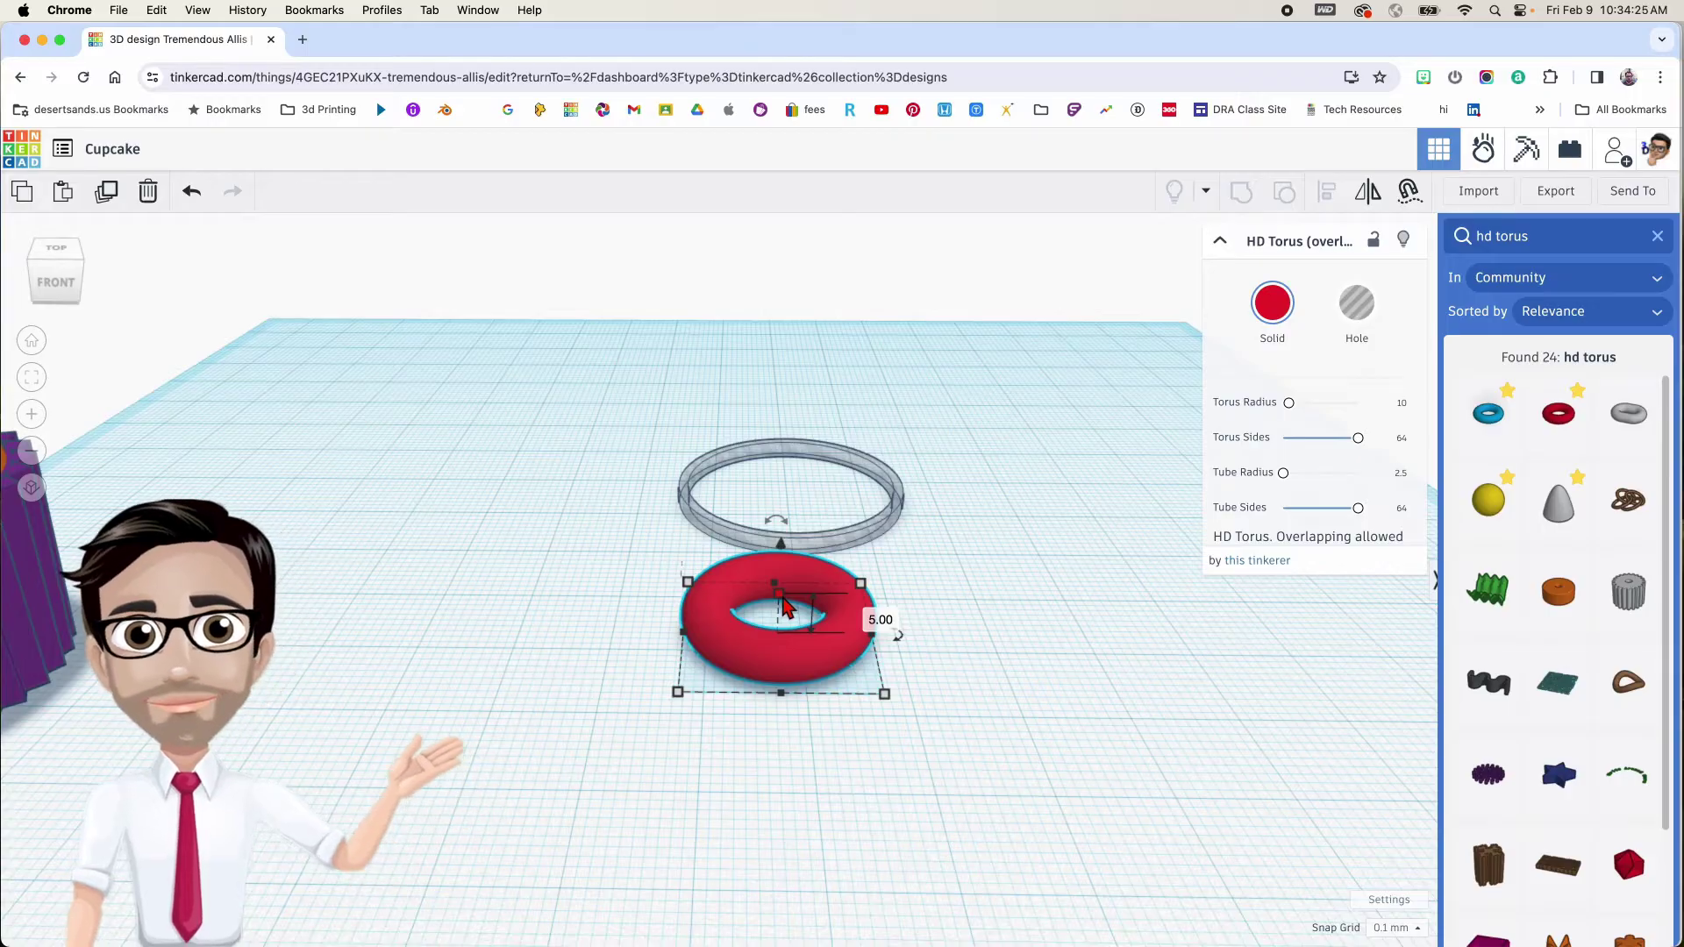
pyautogui.click(877, 621)
pyautogui.write('9.2')
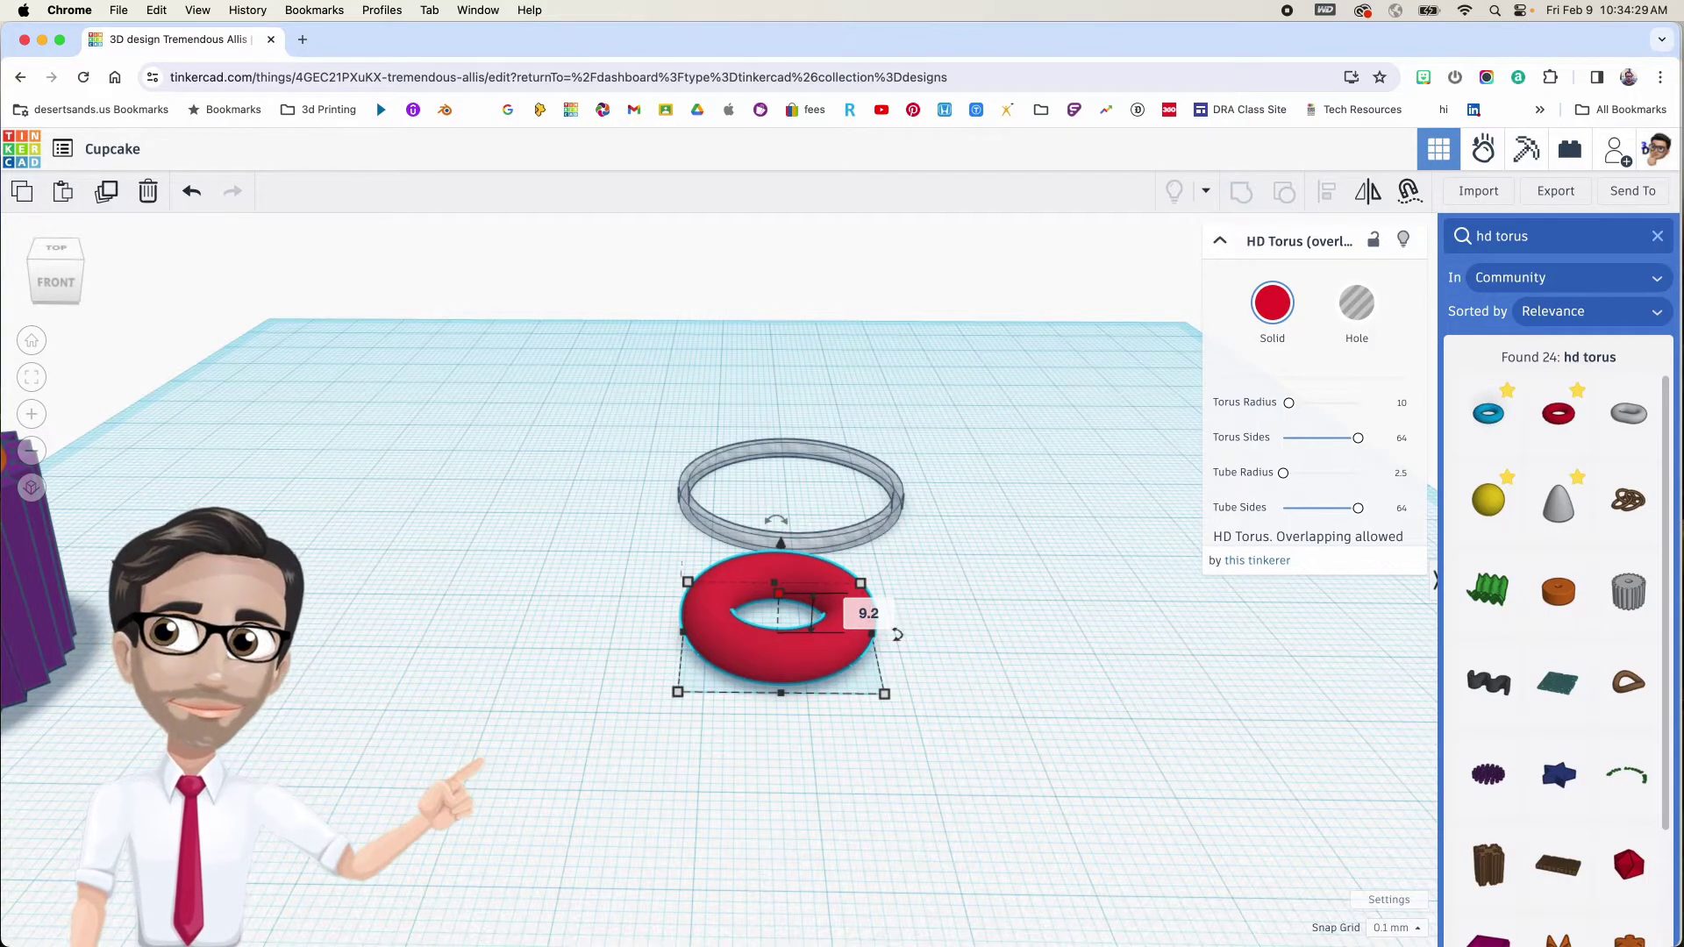
pyautogui.press('Return')
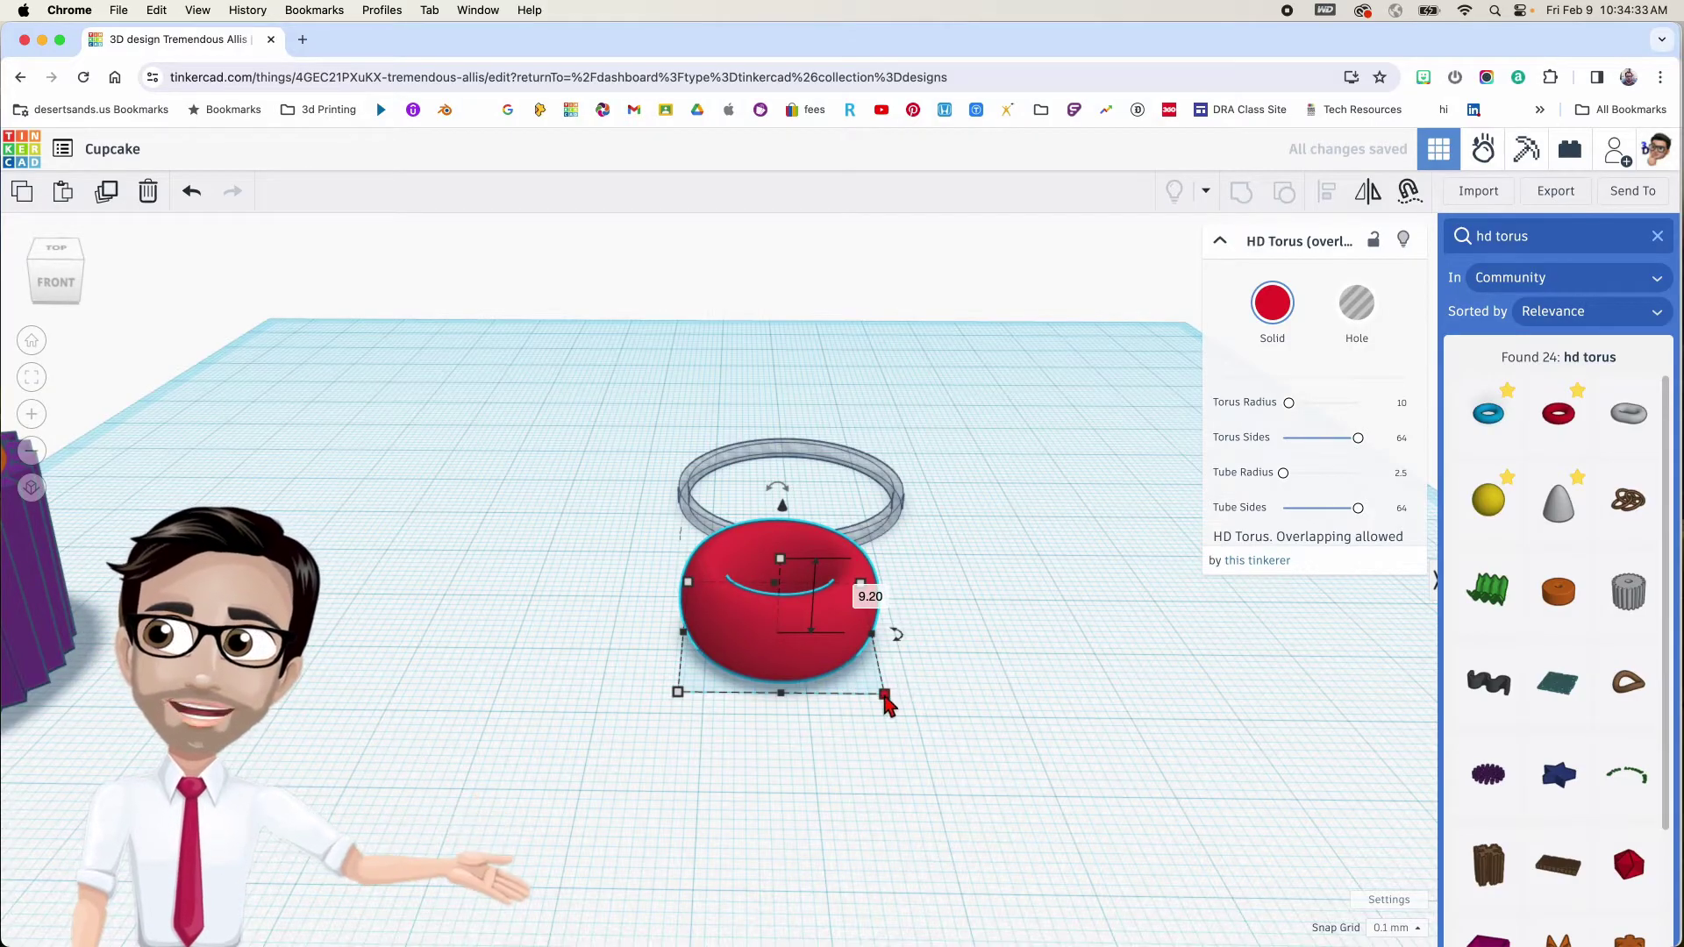
pyautogui.click(961, 643)
pyautogui.write('36.8')
pyautogui.press('Return')
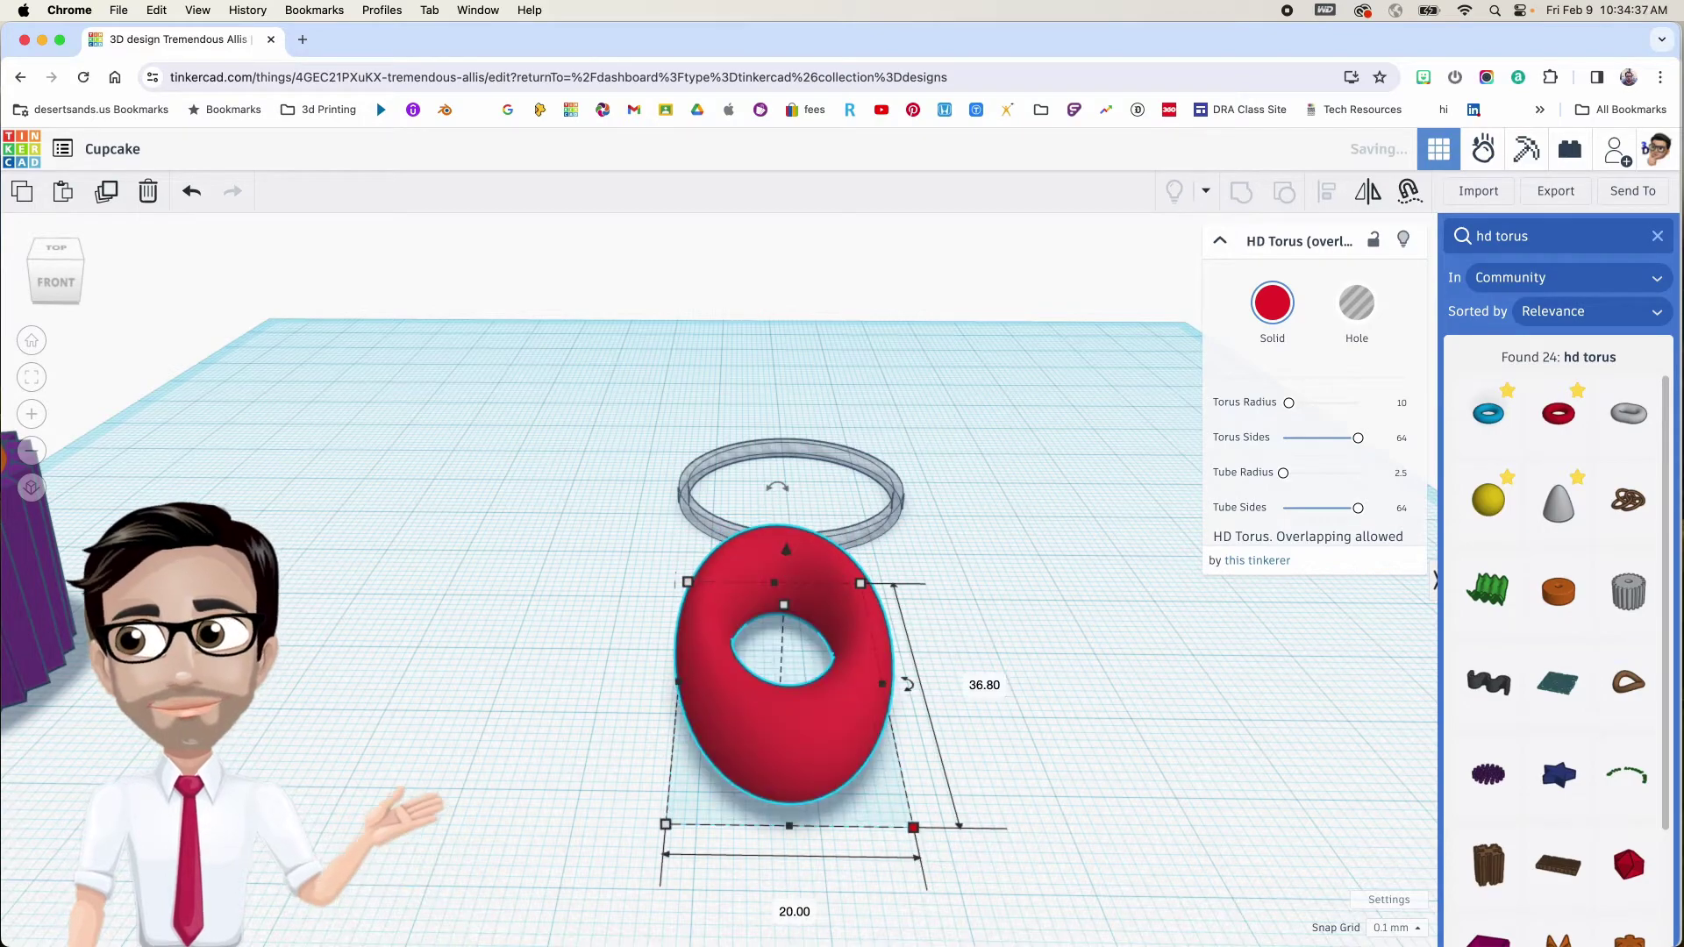
pyautogui.click(801, 913)
pyautogui.write('36.8')
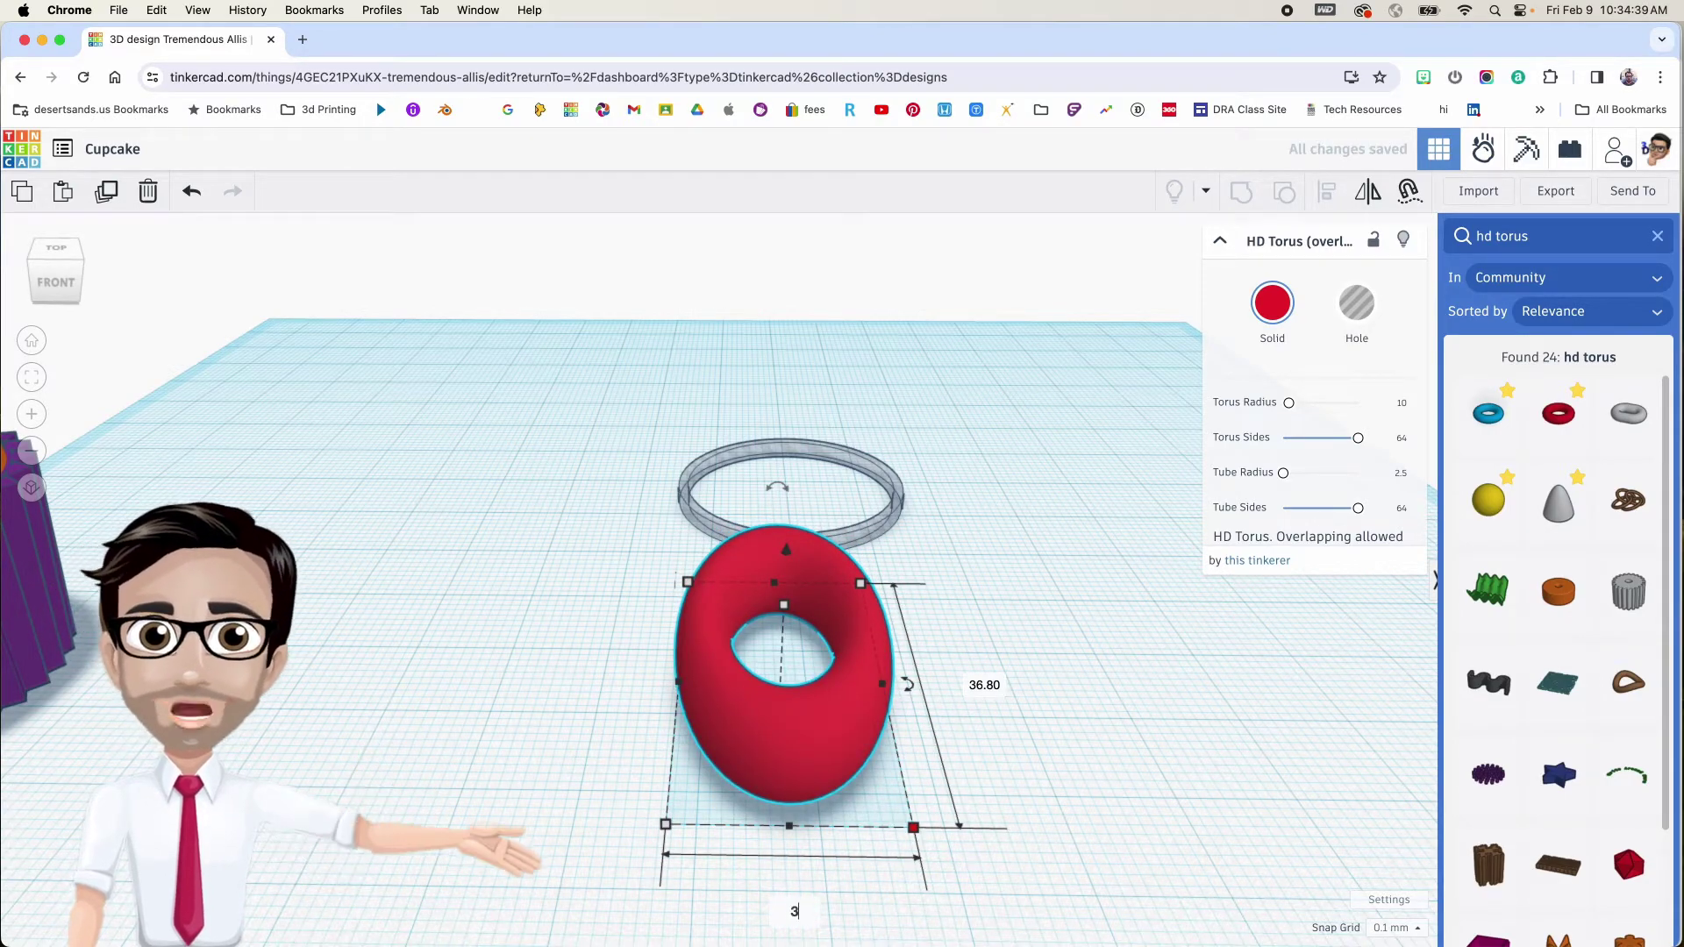
pyautogui.press('Return')
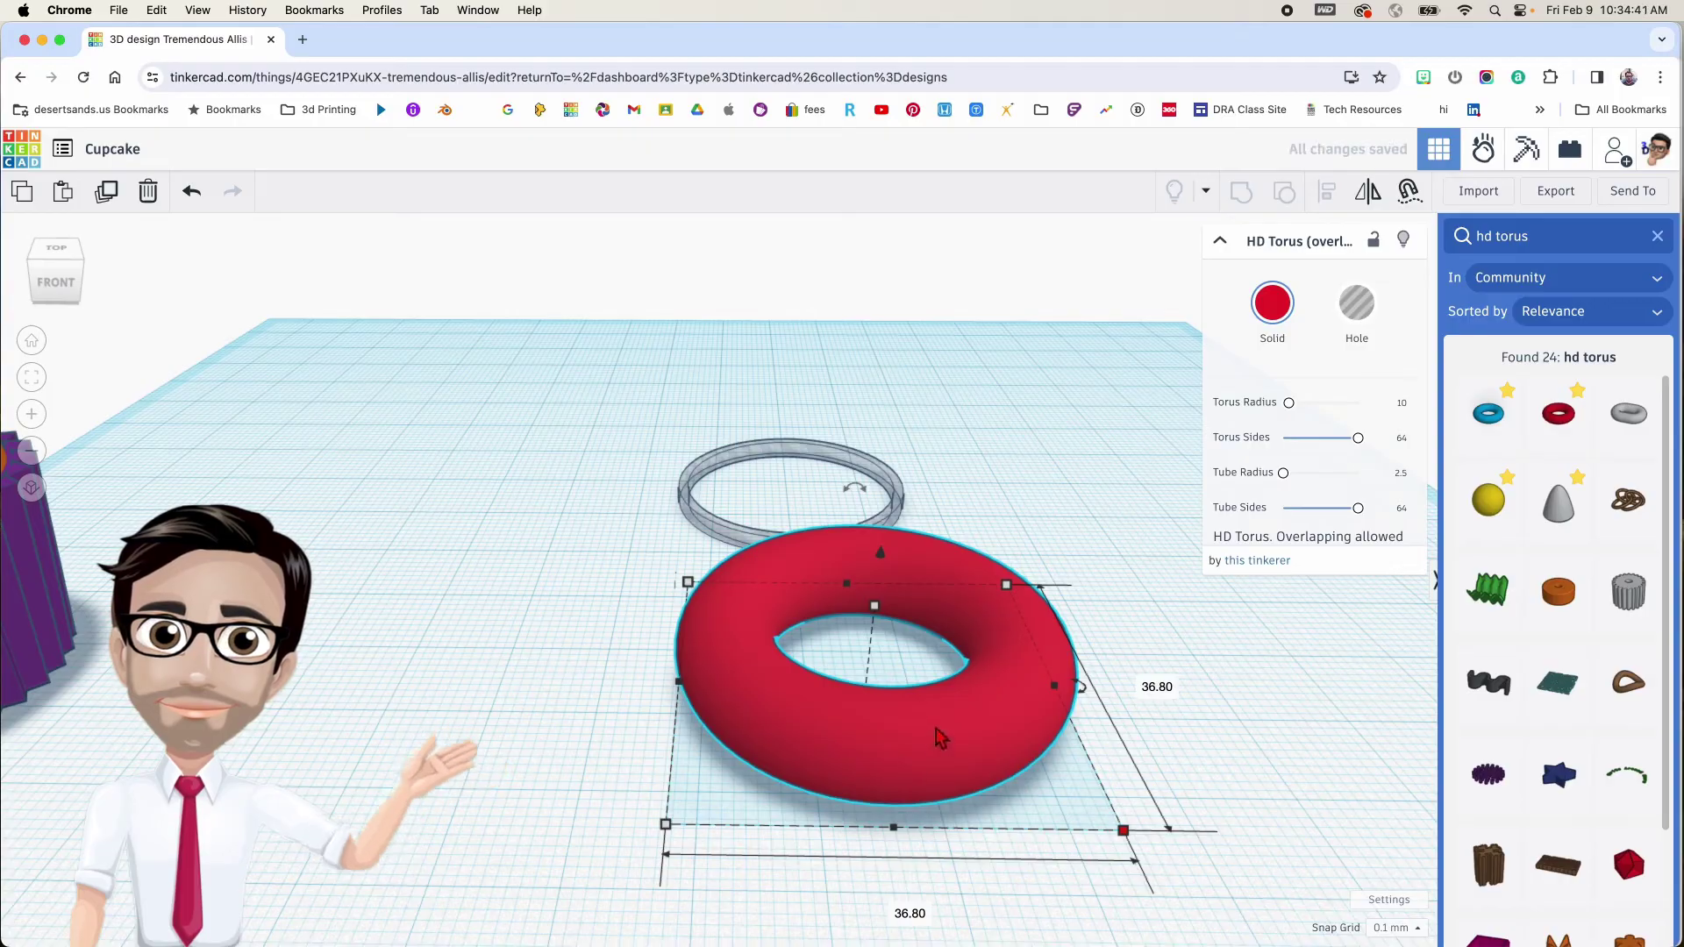
# Move the enlarged torus slightly back and sideways, in front of the hole ring
pyautogui.moveTo(940, 737); pyautogui.dragTo(904, 730)
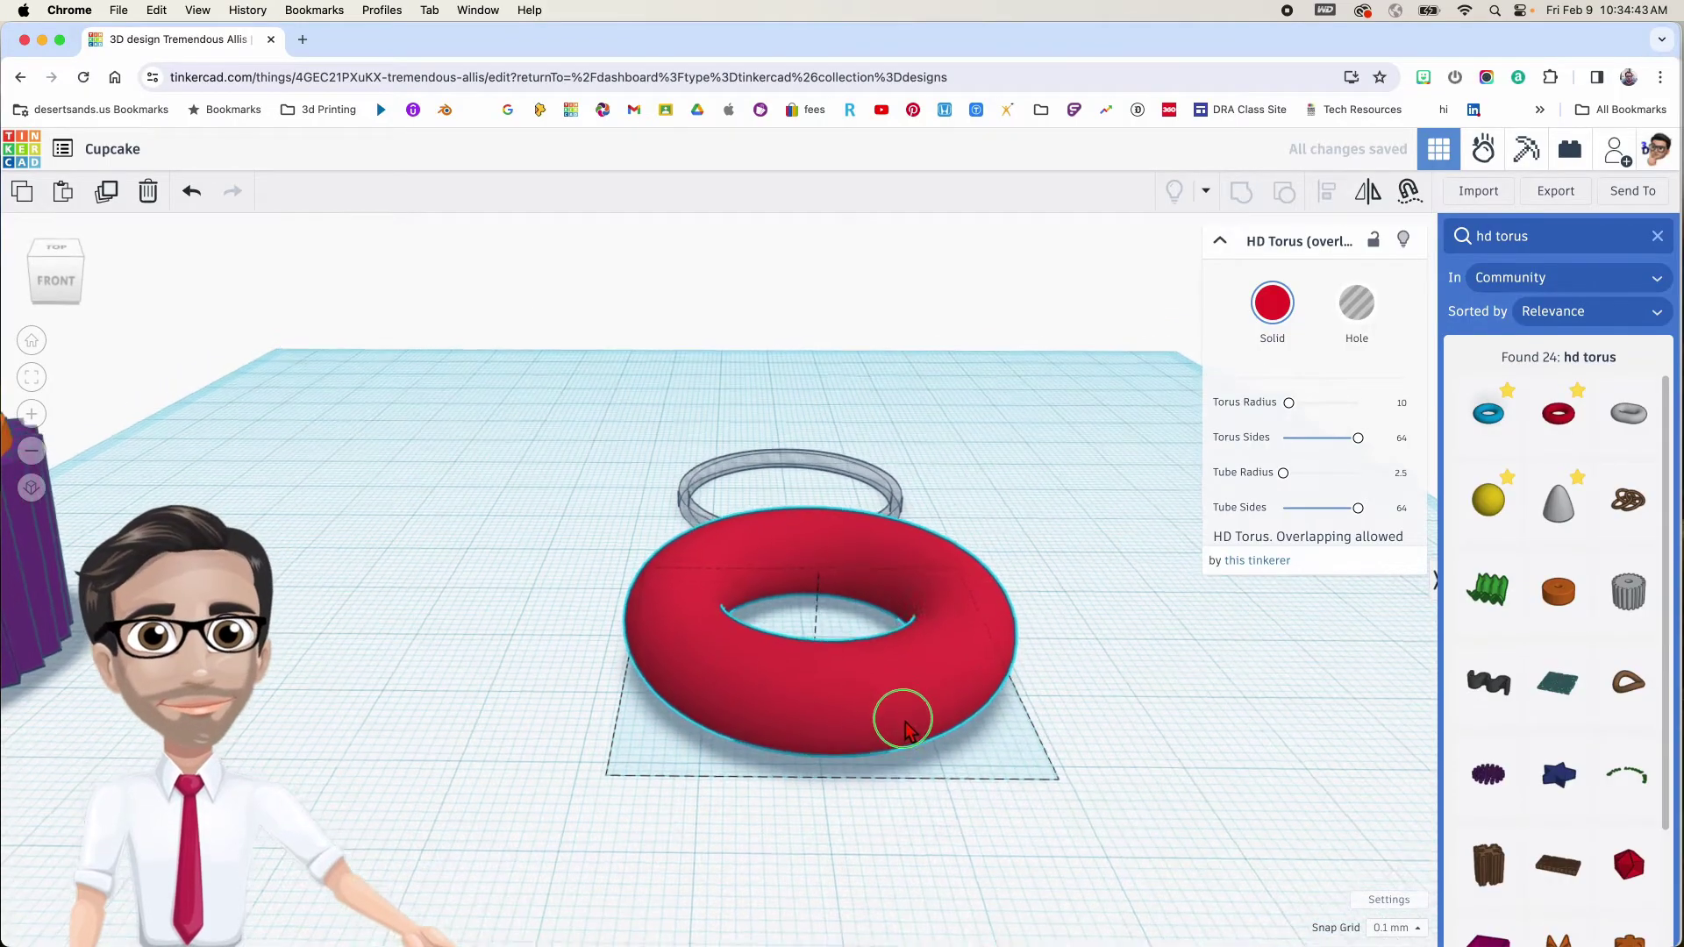
pyautogui.scroll(4, 906, 729)
pyautogui.moveTo(908, 728); pyautogui.dragTo(942, 750, button='right')
pyautogui.moveTo(862, 676)
pyautogui.mouseDown()
pyautogui.moveTo(692, 459)
pyautogui.moveTo(737, 402)
pyautogui.moveTo(801, 624)
pyautogui.moveTo(849, 647)
pyautogui.mouseUp()
pyautogui.moveTo(848, 648); pyautogui.dragTo(793, 539, button='right')
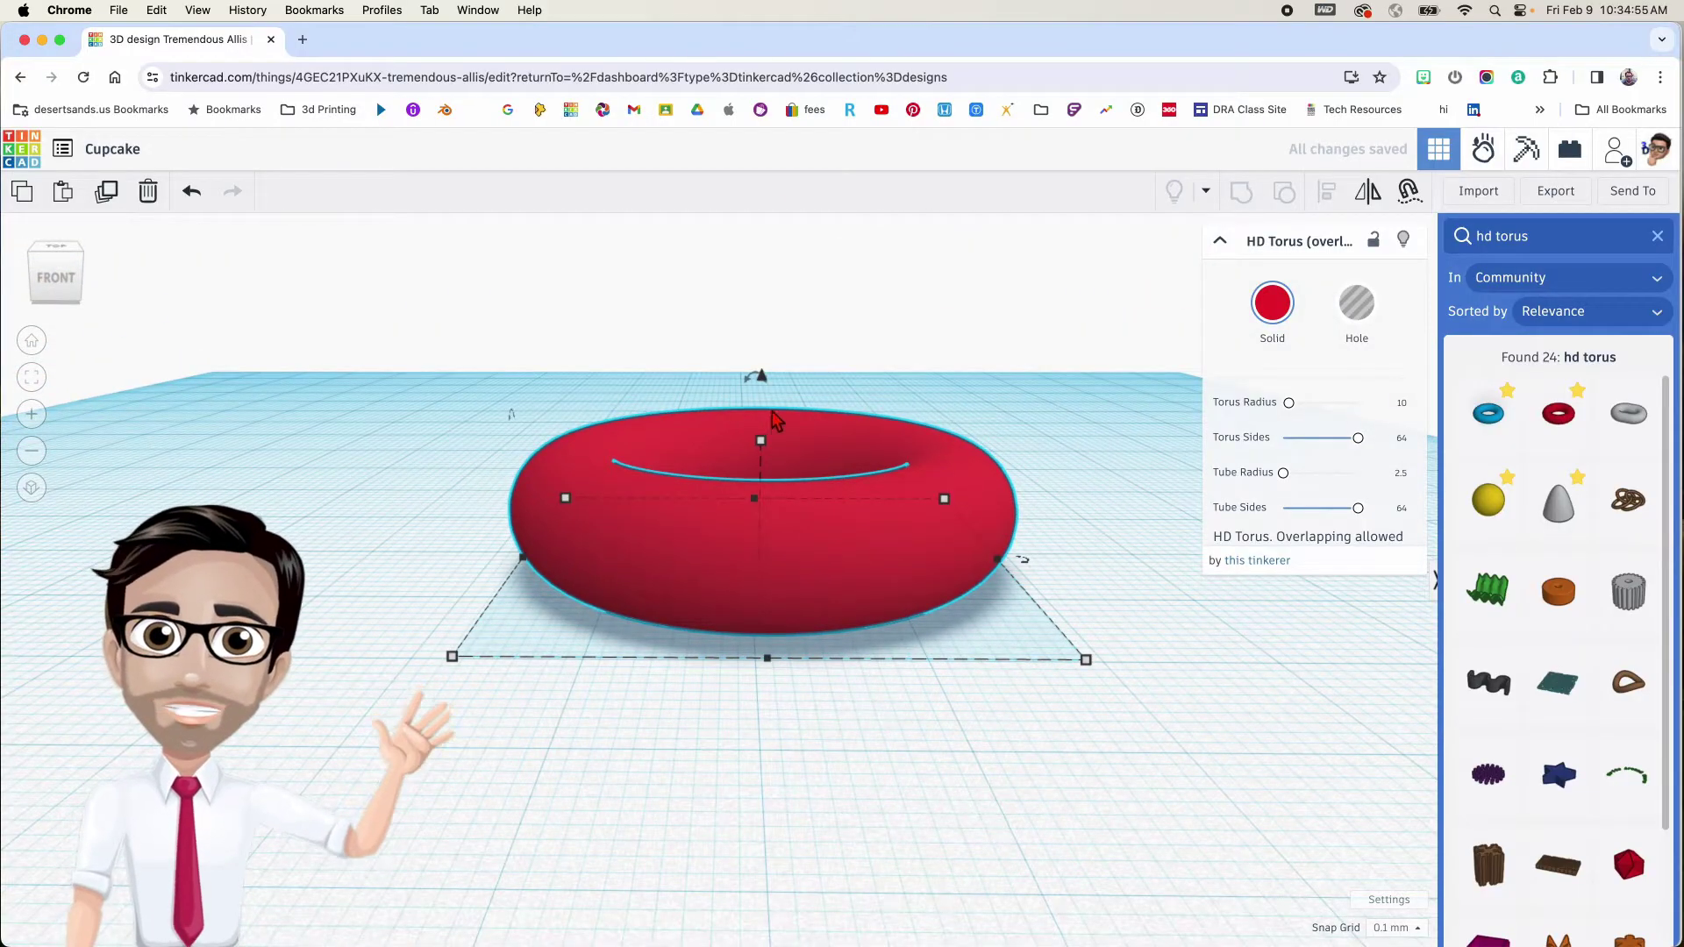
# Turn the snap grid off and lower the torus slightly so its underside dips just below the workplane
pyautogui.moveTo(762, 379); pyautogui.dragTo(756, 436)
pyautogui.press('super+z')
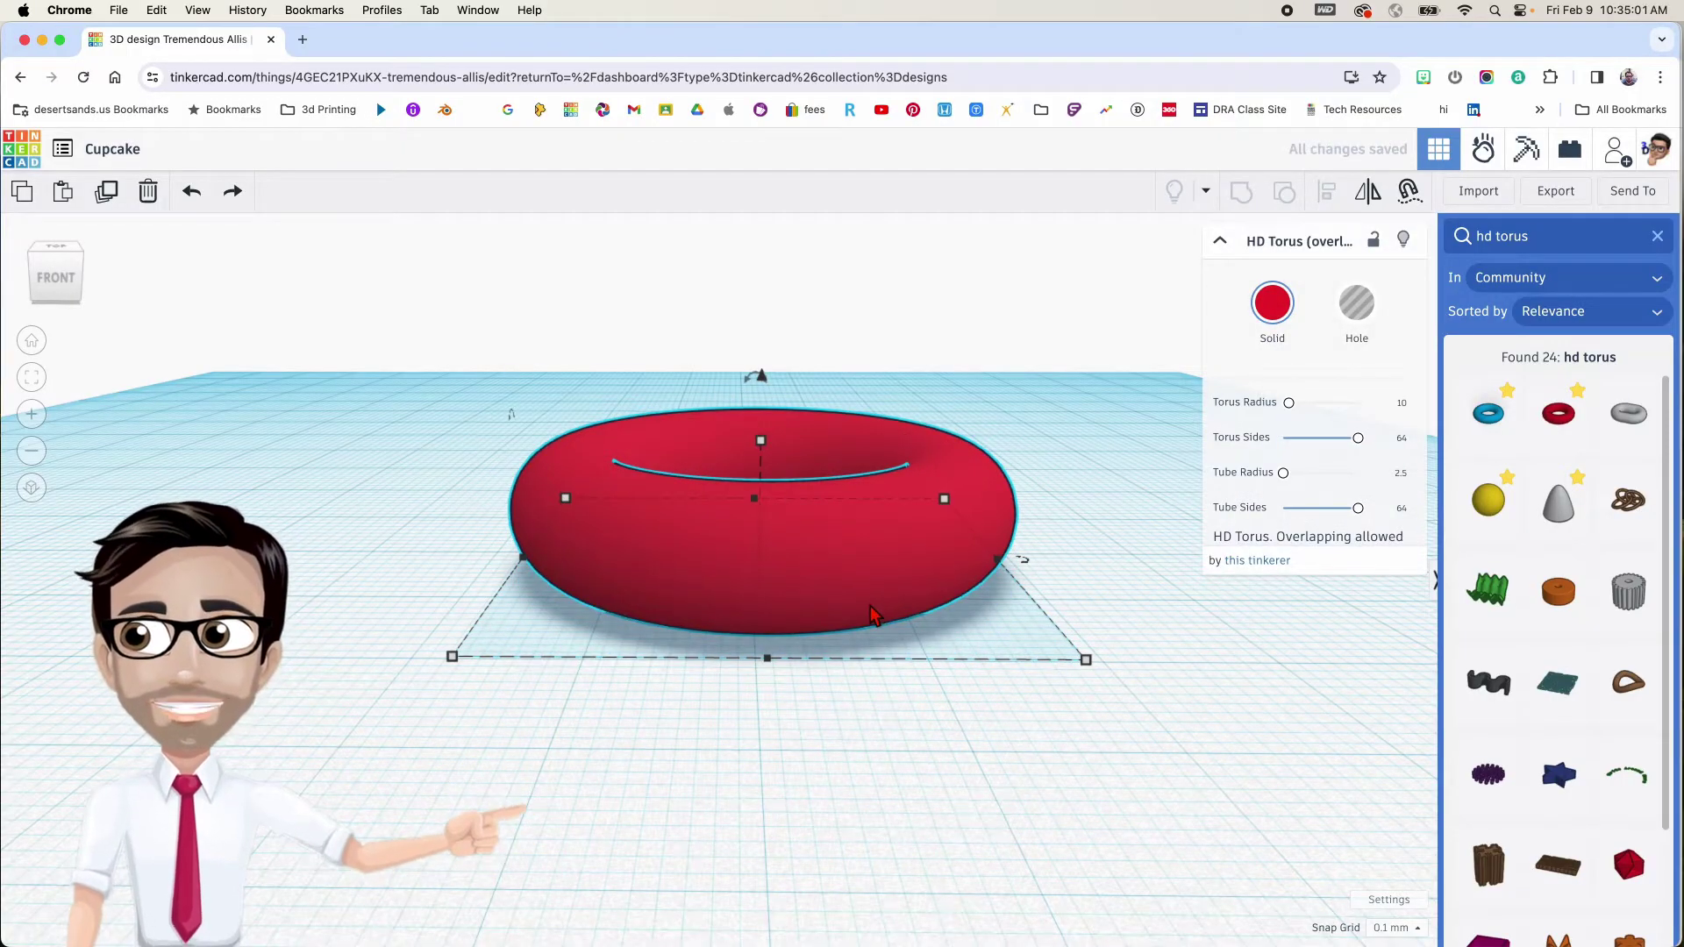
pyautogui.click(1396, 928)
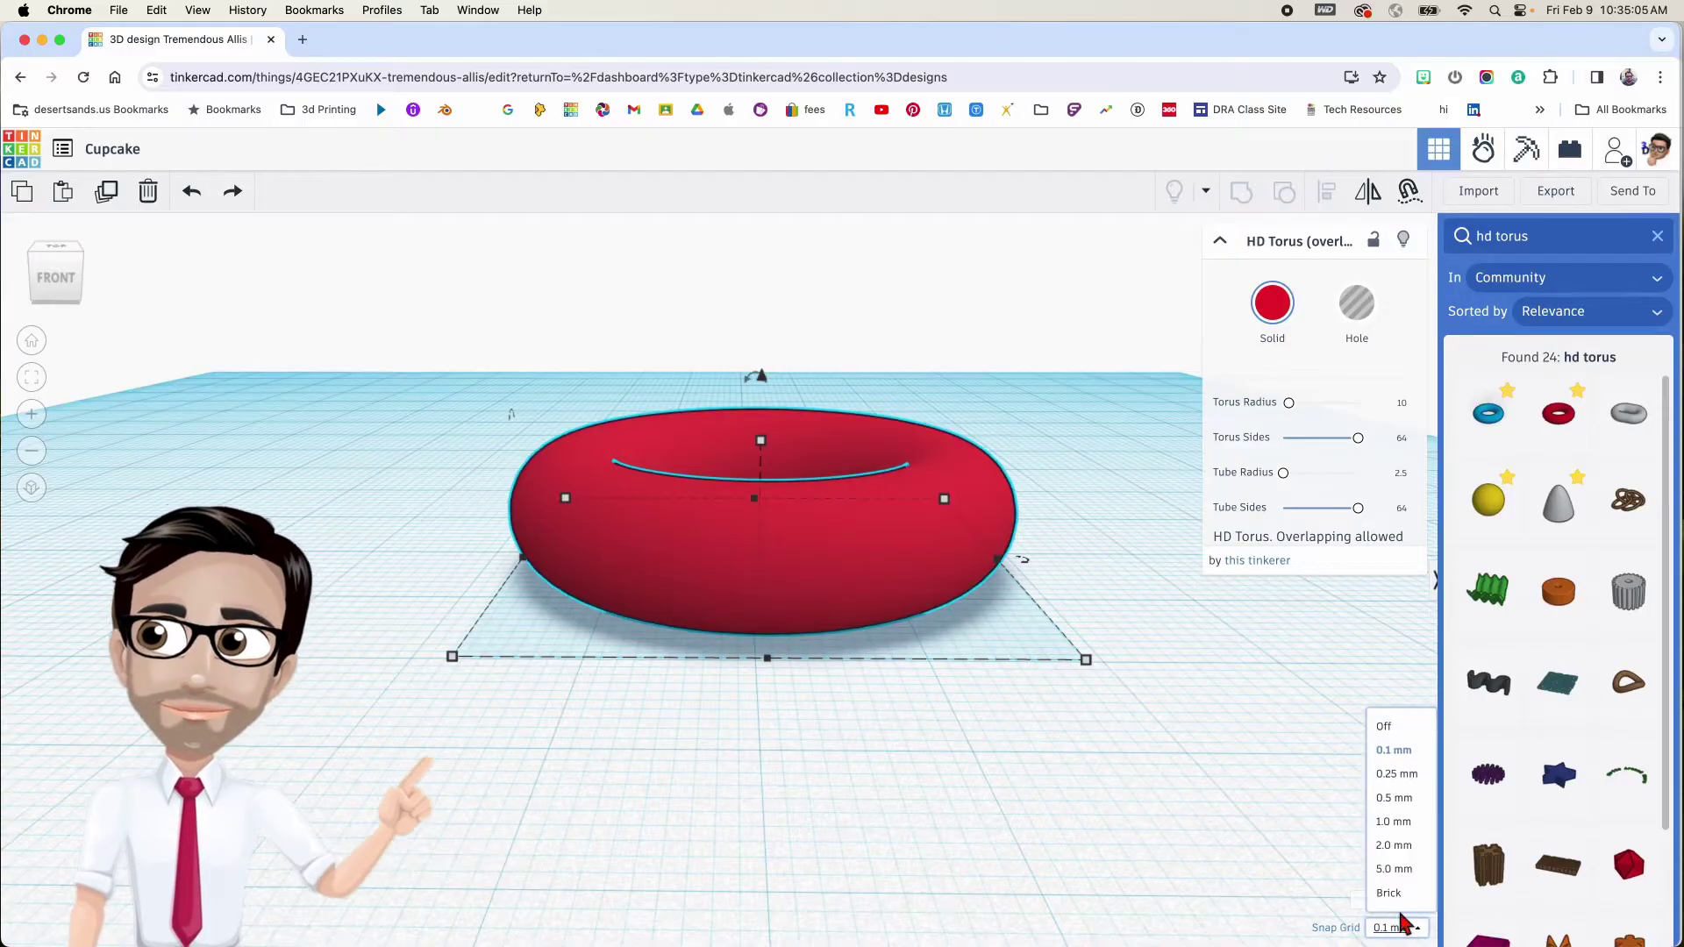
pyautogui.click(1398, 736)
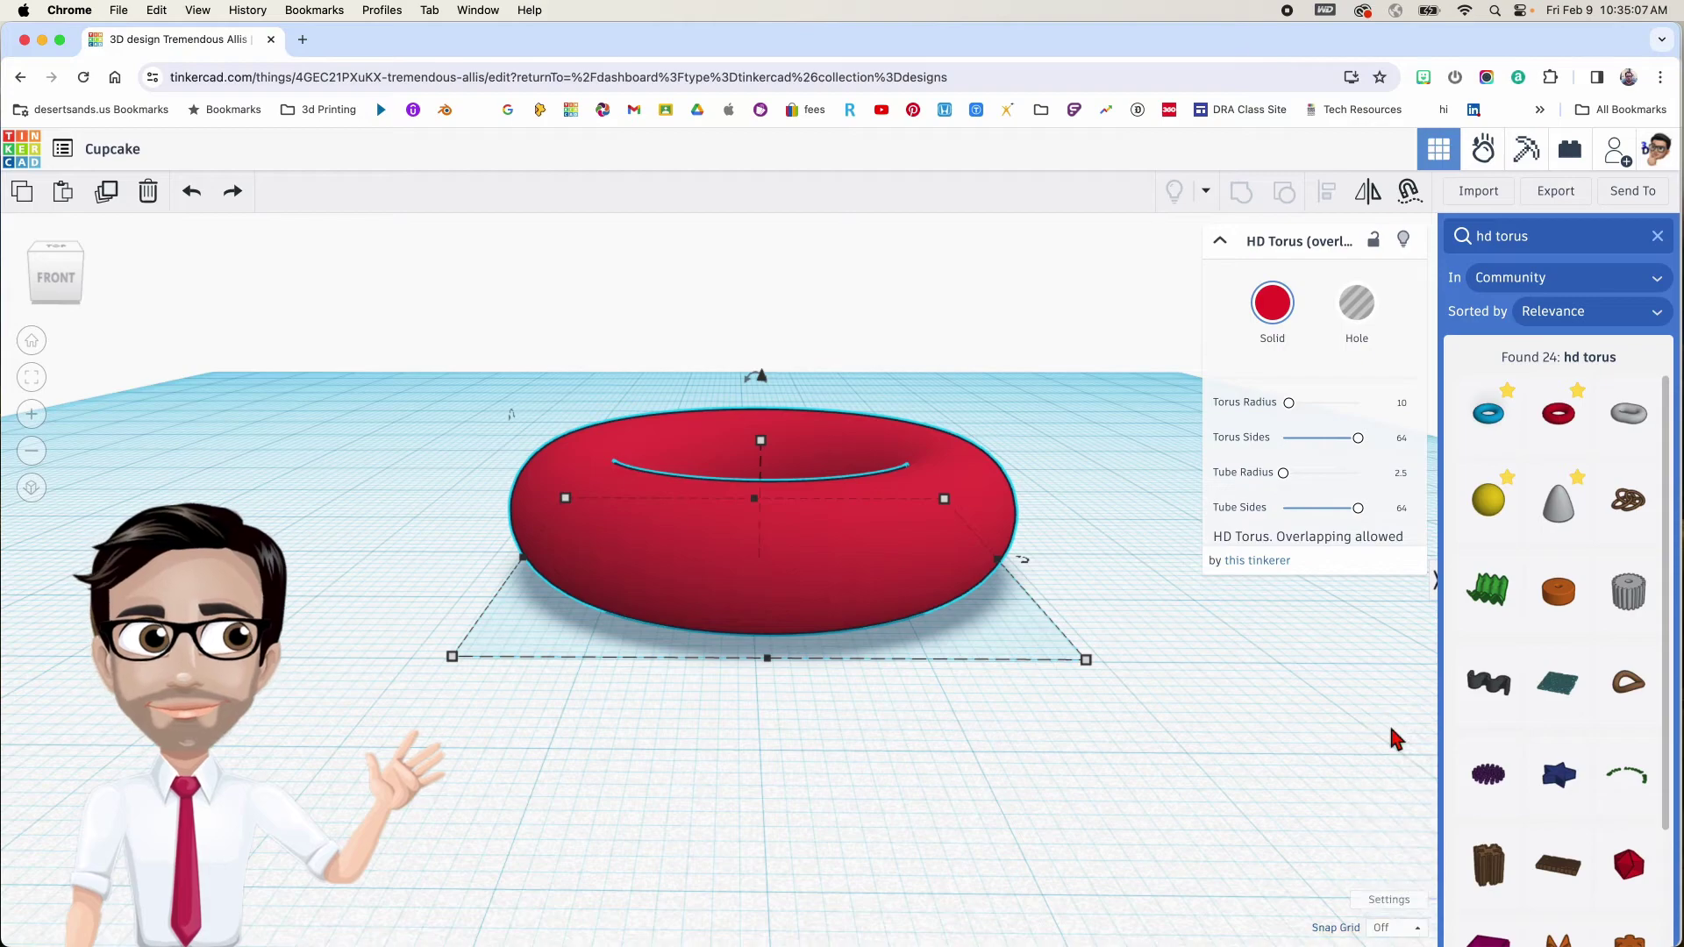
pyautogui.moveTo(811, 586); pyautogui.dragTo(923, 529, button='right')
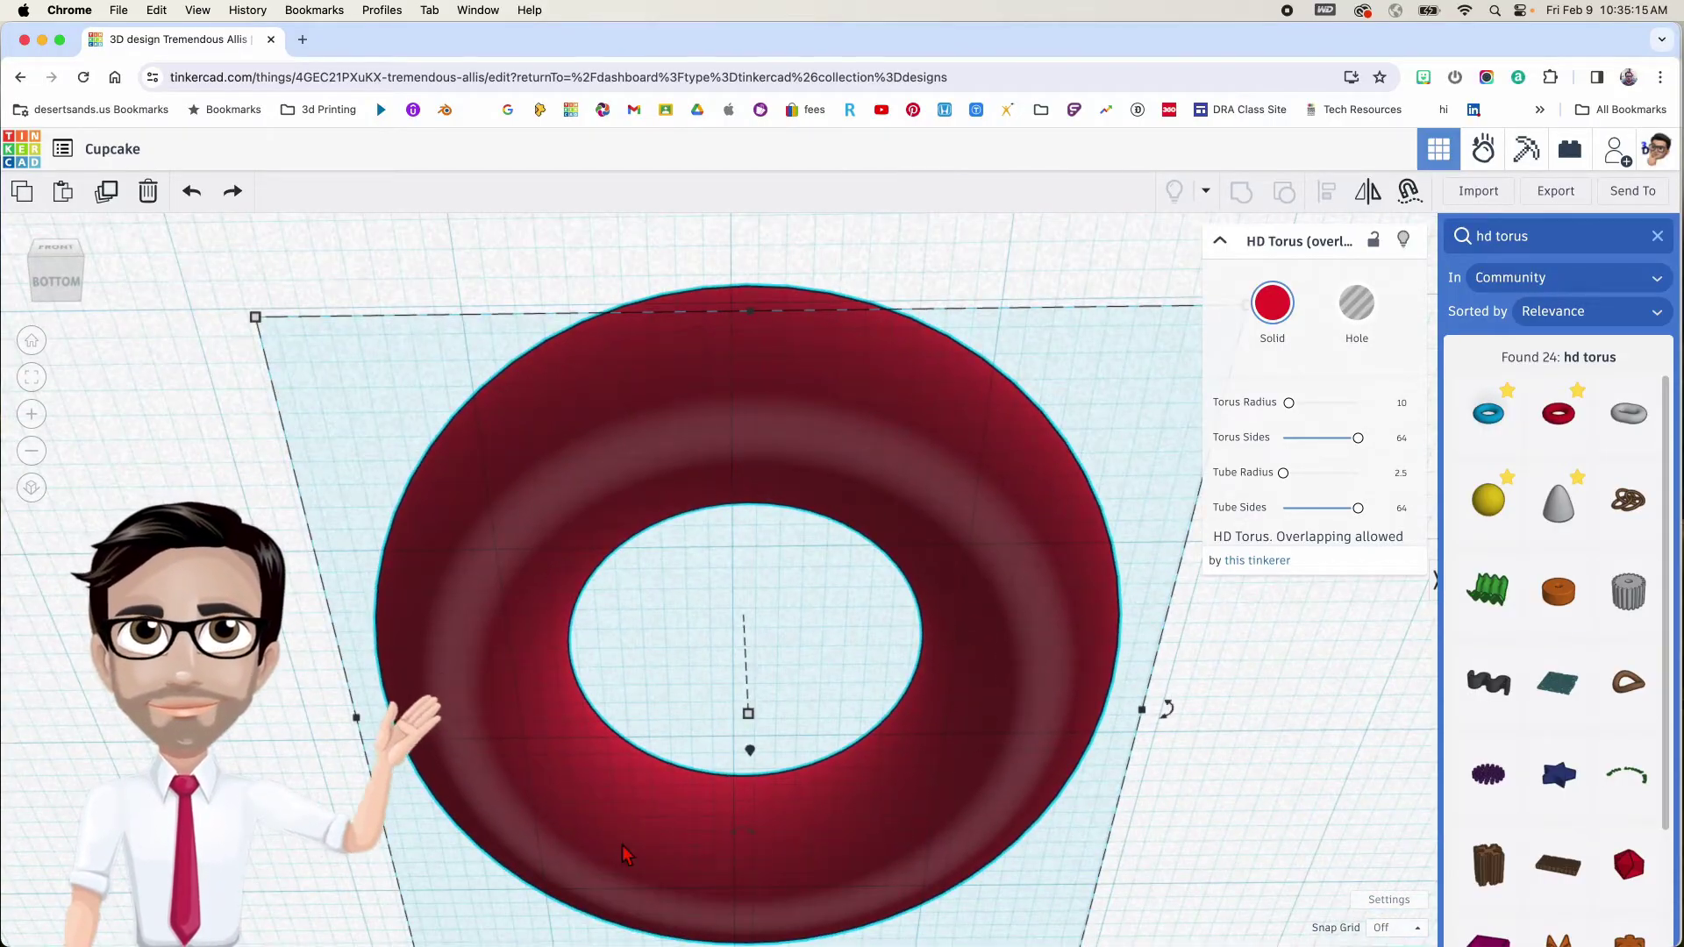
pyautogui.moveTo(756, 684); pyautogui.dragTo(801, 590, button='right')
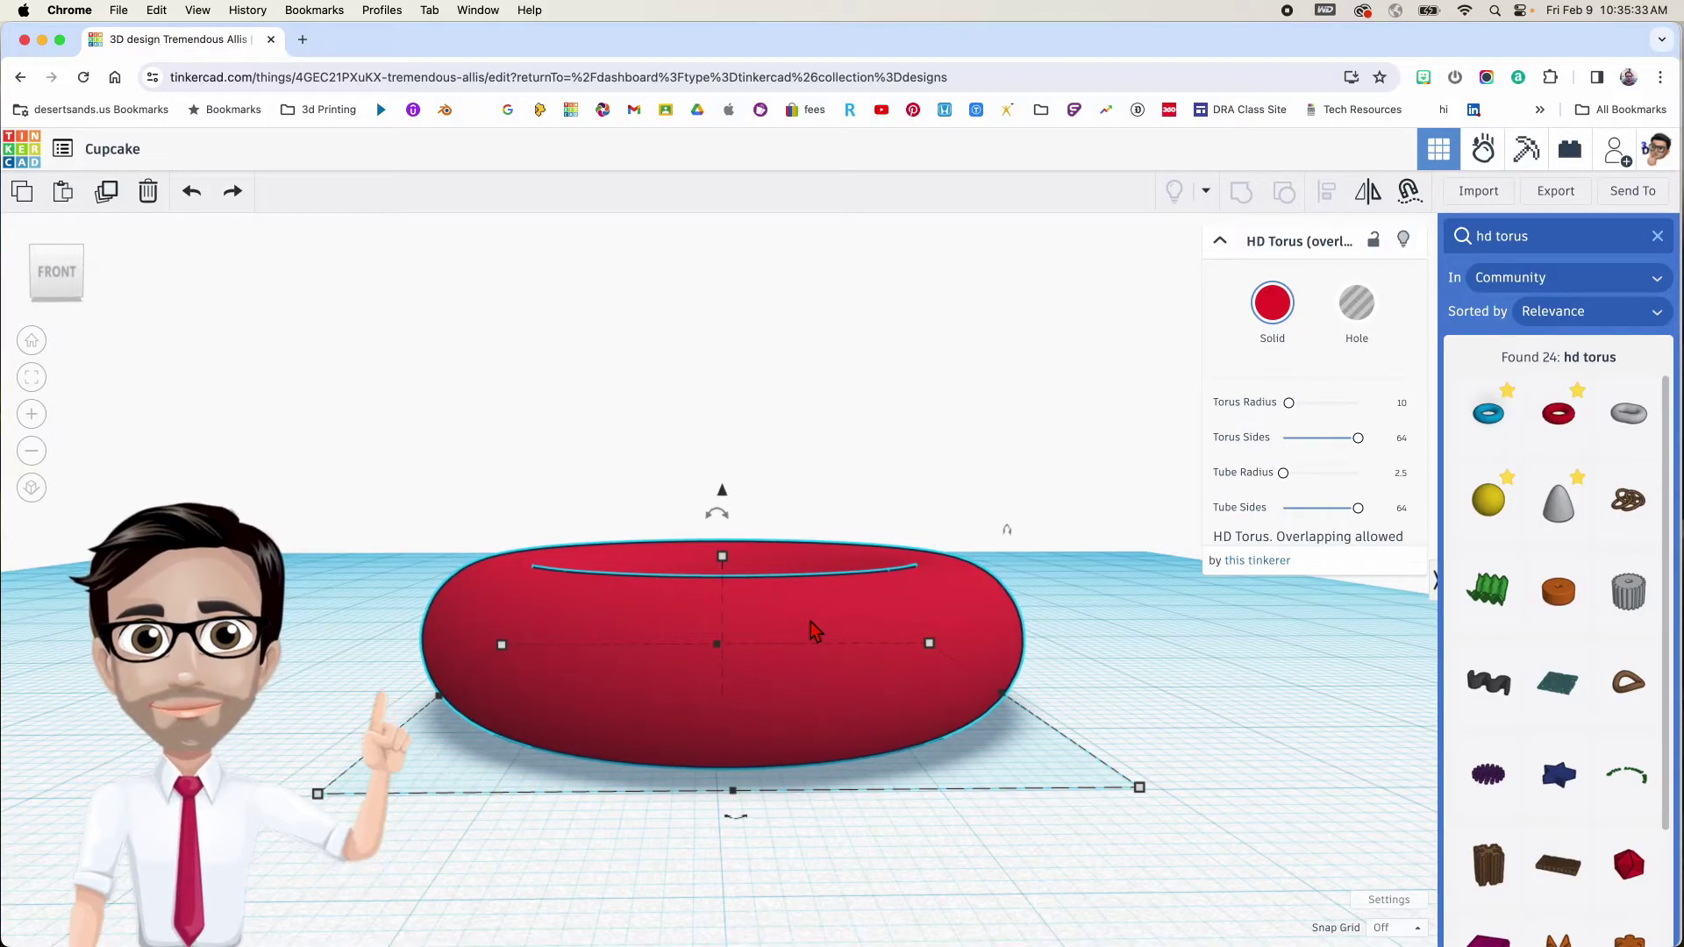
pyautogui.moveTo(669, 707)
pyautogui.mouseDown(button='right')
pyautogui.moveTo(650, 684)
pyautogui.moveTo(671, 688)
pyautogui.mouseUp(button='right')
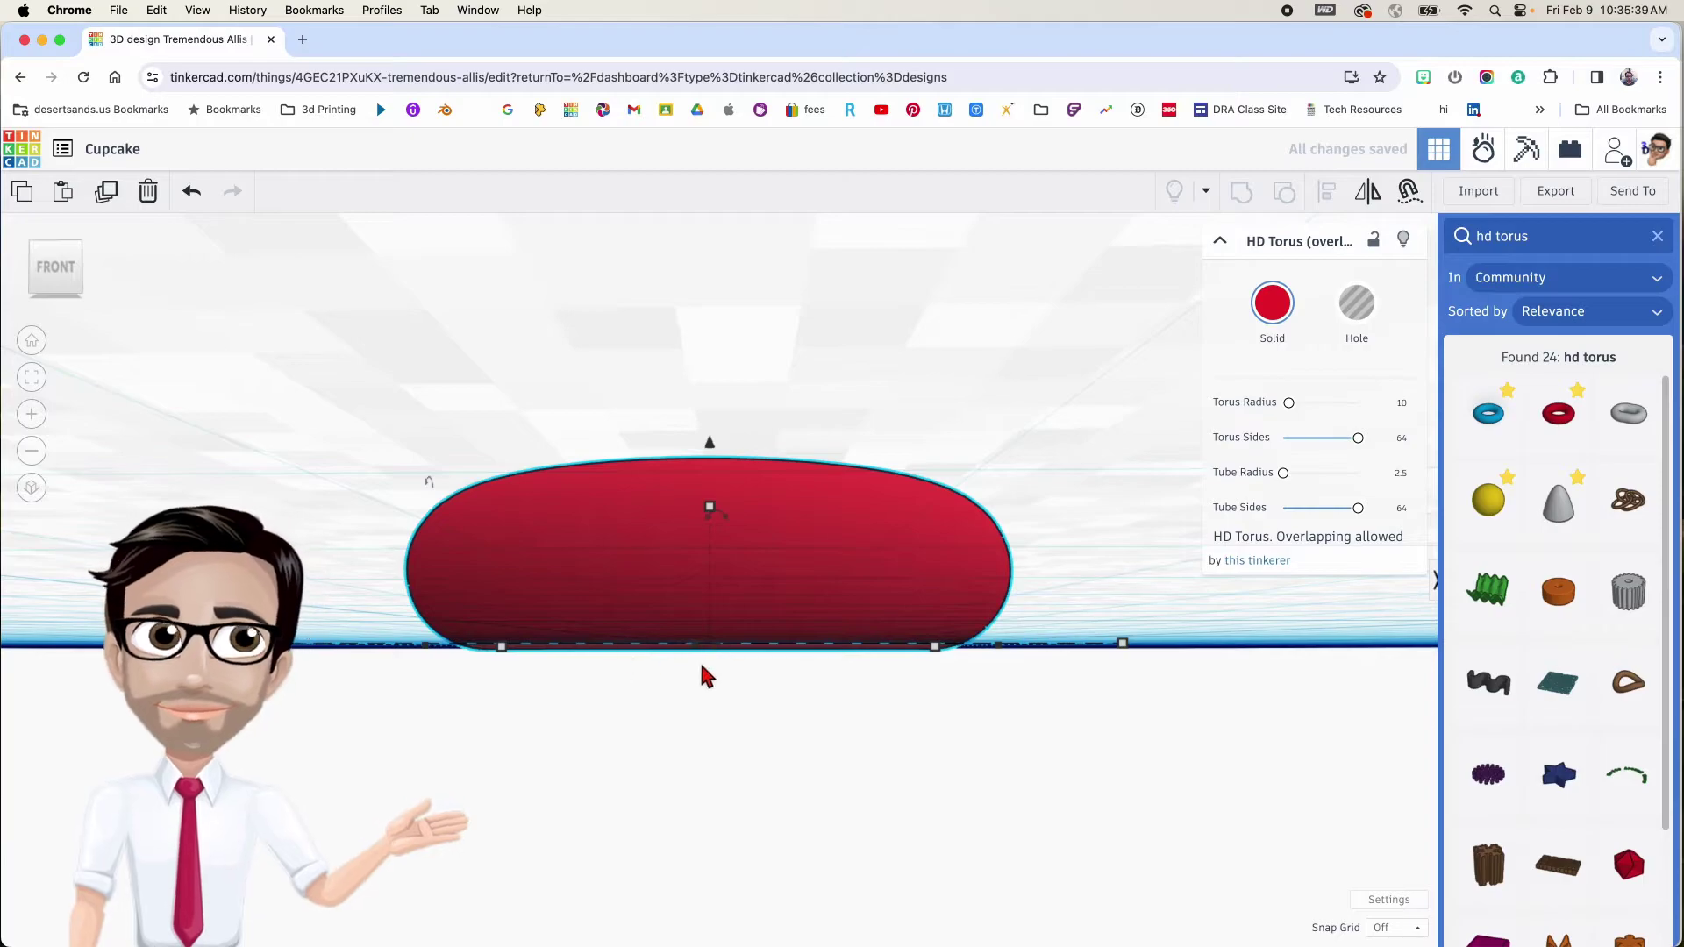
pyautogui.scroll(5, 701, 668)
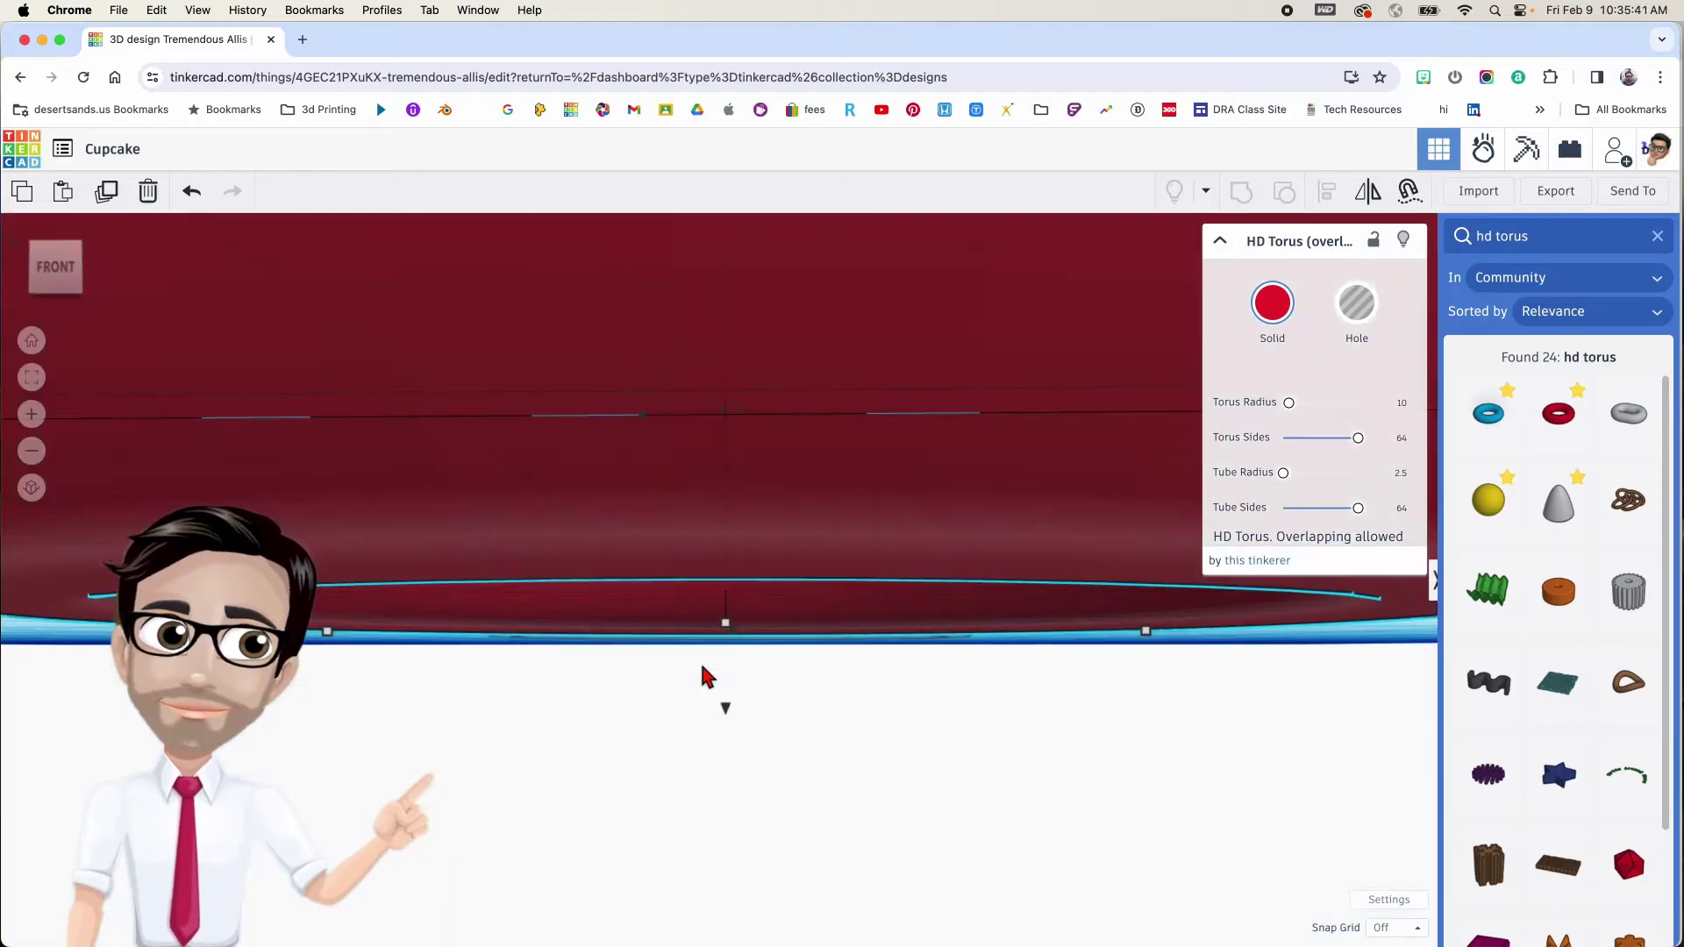
pyautogui.moveTo(701, 667); pyautogui.dragTo(703, 575, button='right')
pyautogui.scroll(-3, 717, 541)
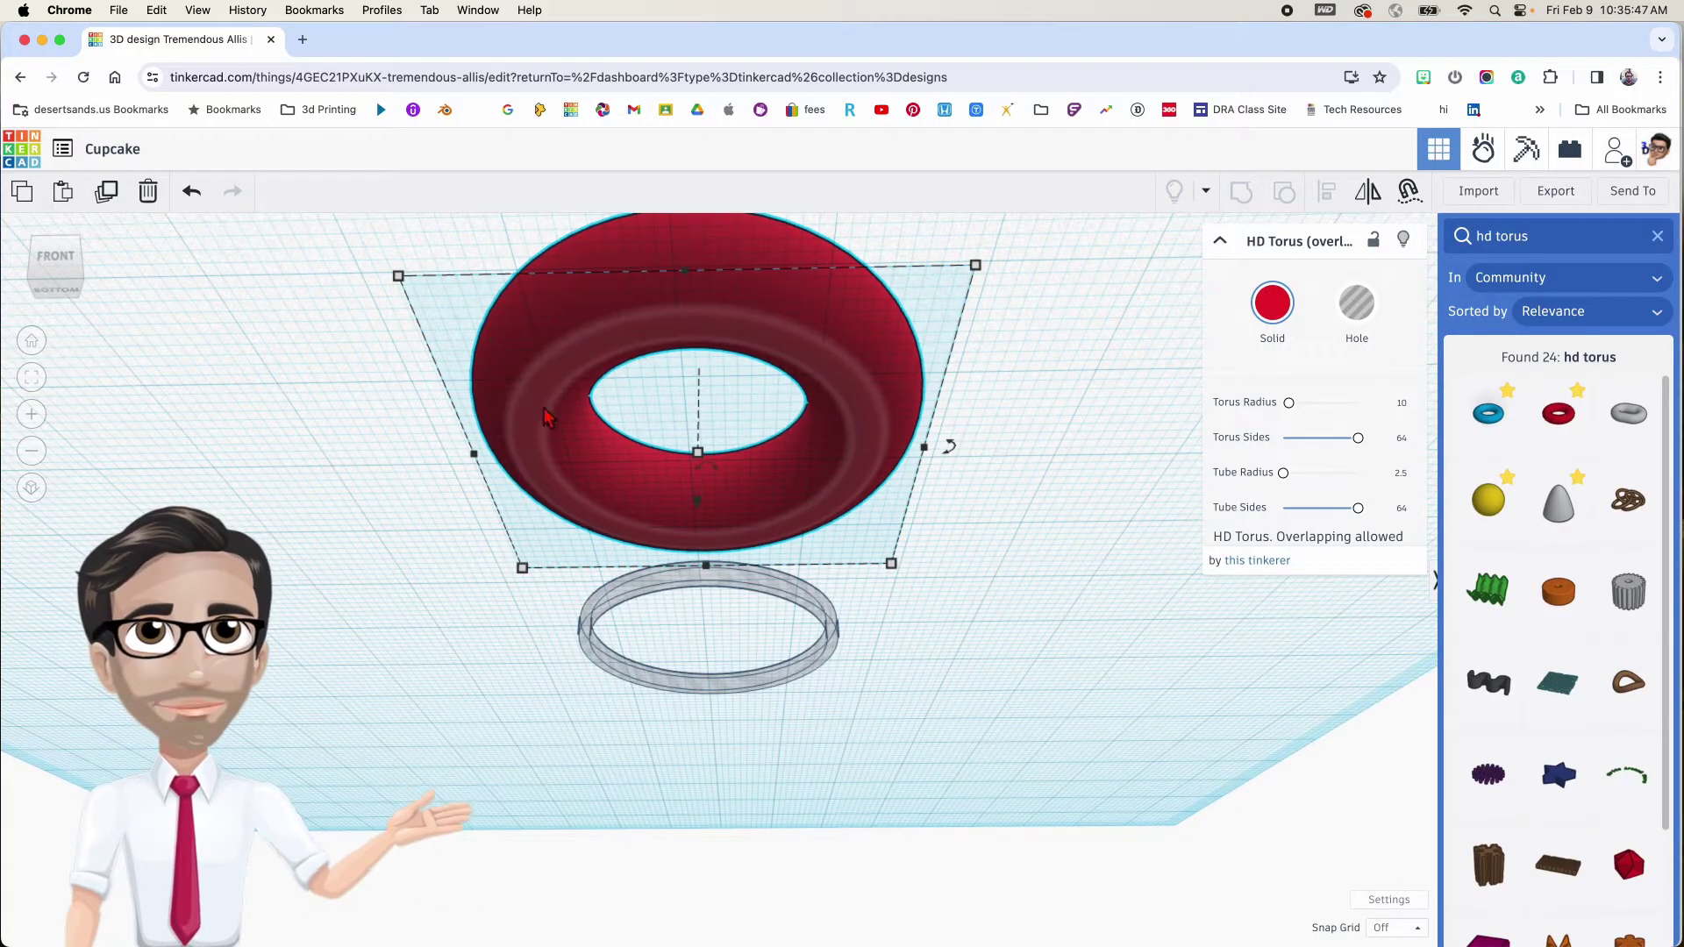
pyautogui.moveTo(586, 371); pyautogui.dragTo(749, 531, button='right')
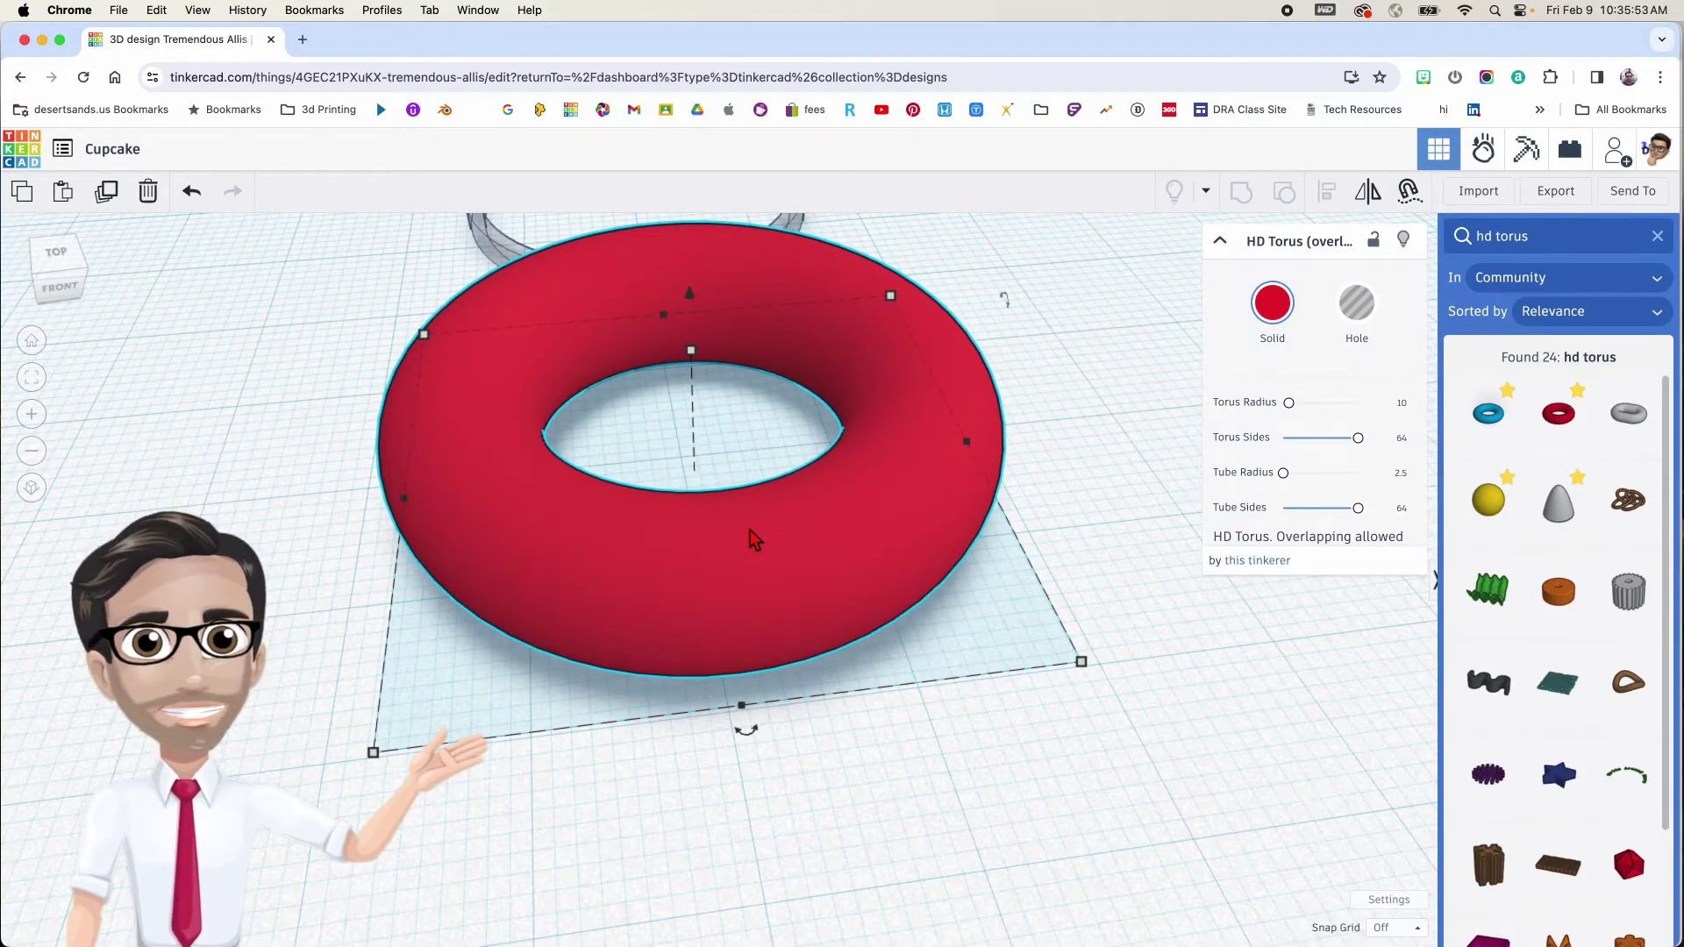
# Make the torus transparent and move it over the hole ring
pyautogui.press('t')
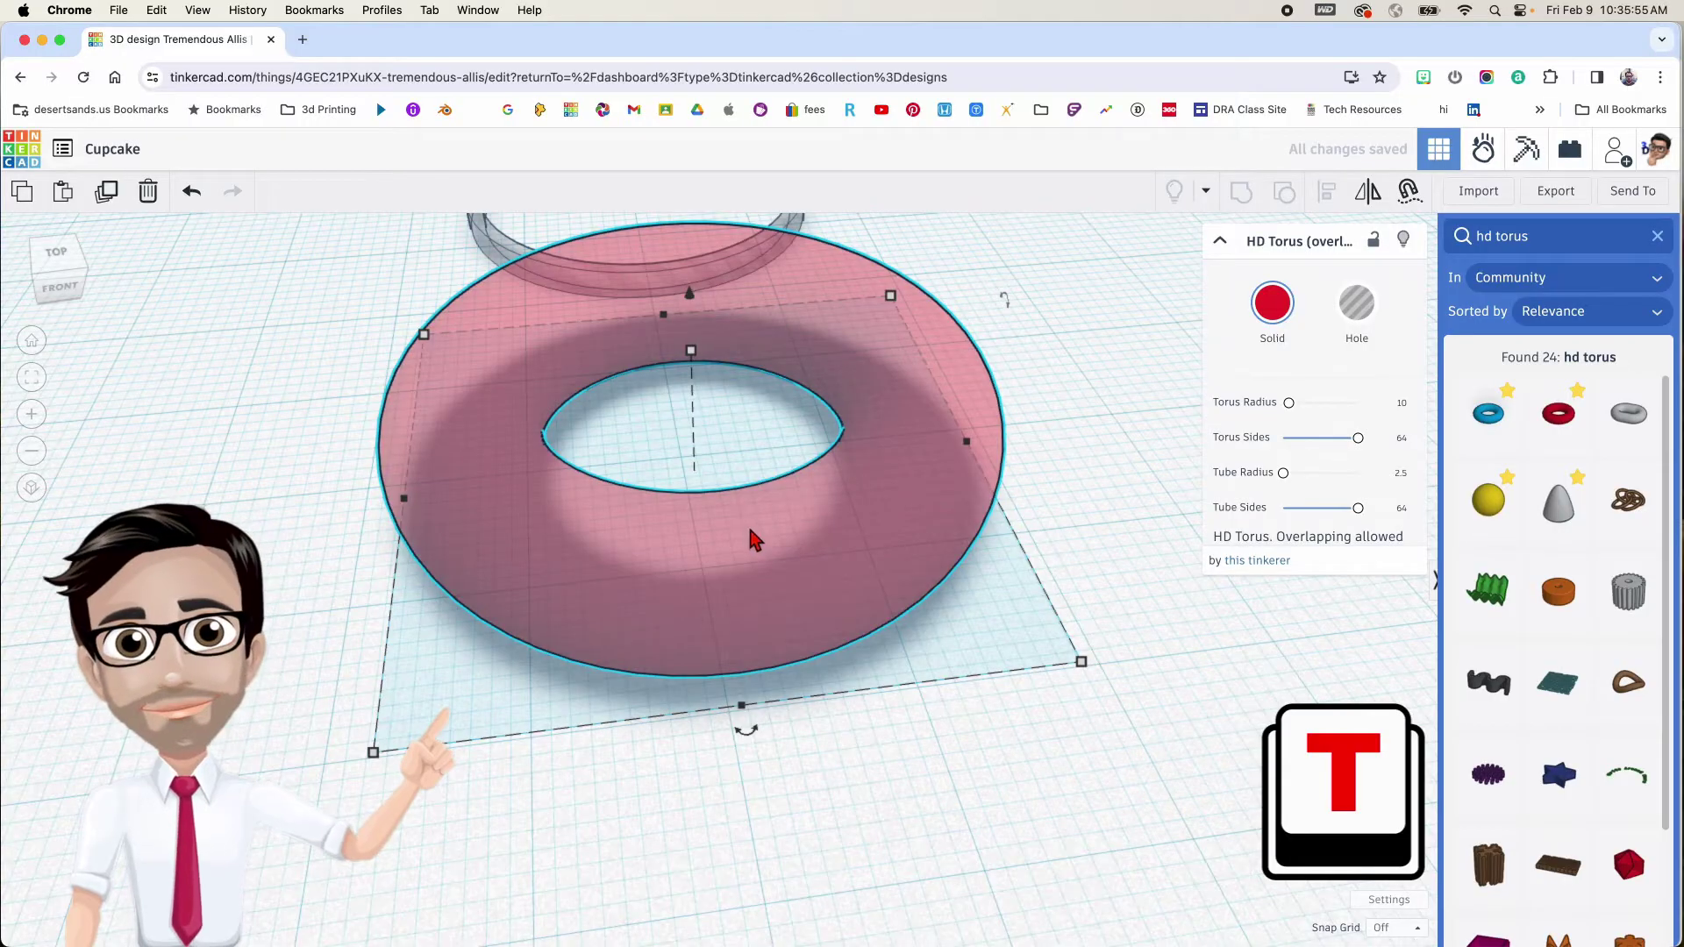
pyautogui.moveTo(801, 514); pyautogui.dragTo(866, 655, button='middle')
pyautogui.moveTo(904, 685); pyautogui.dragTo(728, 477)
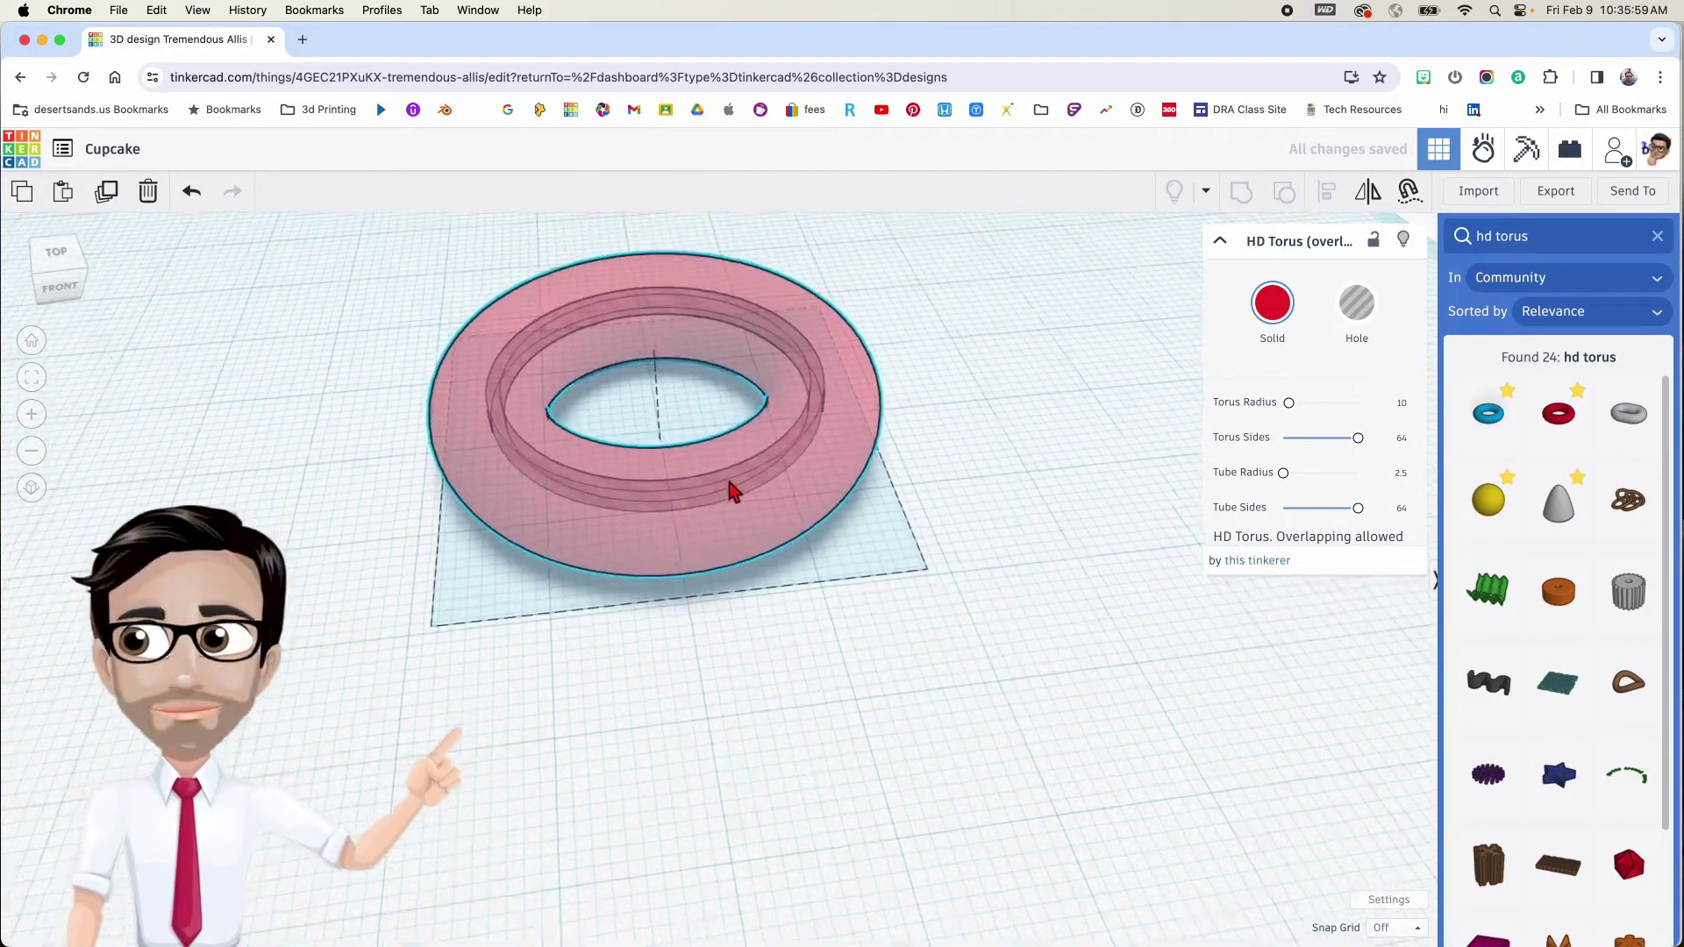
# Align the torus and the hole ring on their centers along both horizontal axes
pyautogui.moveTo(727, 467); pyautogui.dragTo(759, 583, button='middle')
pyautogui.moveTo(759, 582); pyautogui.dragTo(776, 551, button='right')
pyautogui.moveTo(331, 358); pyautogui.dragTo(801, 682)
pyautogui.press('l')
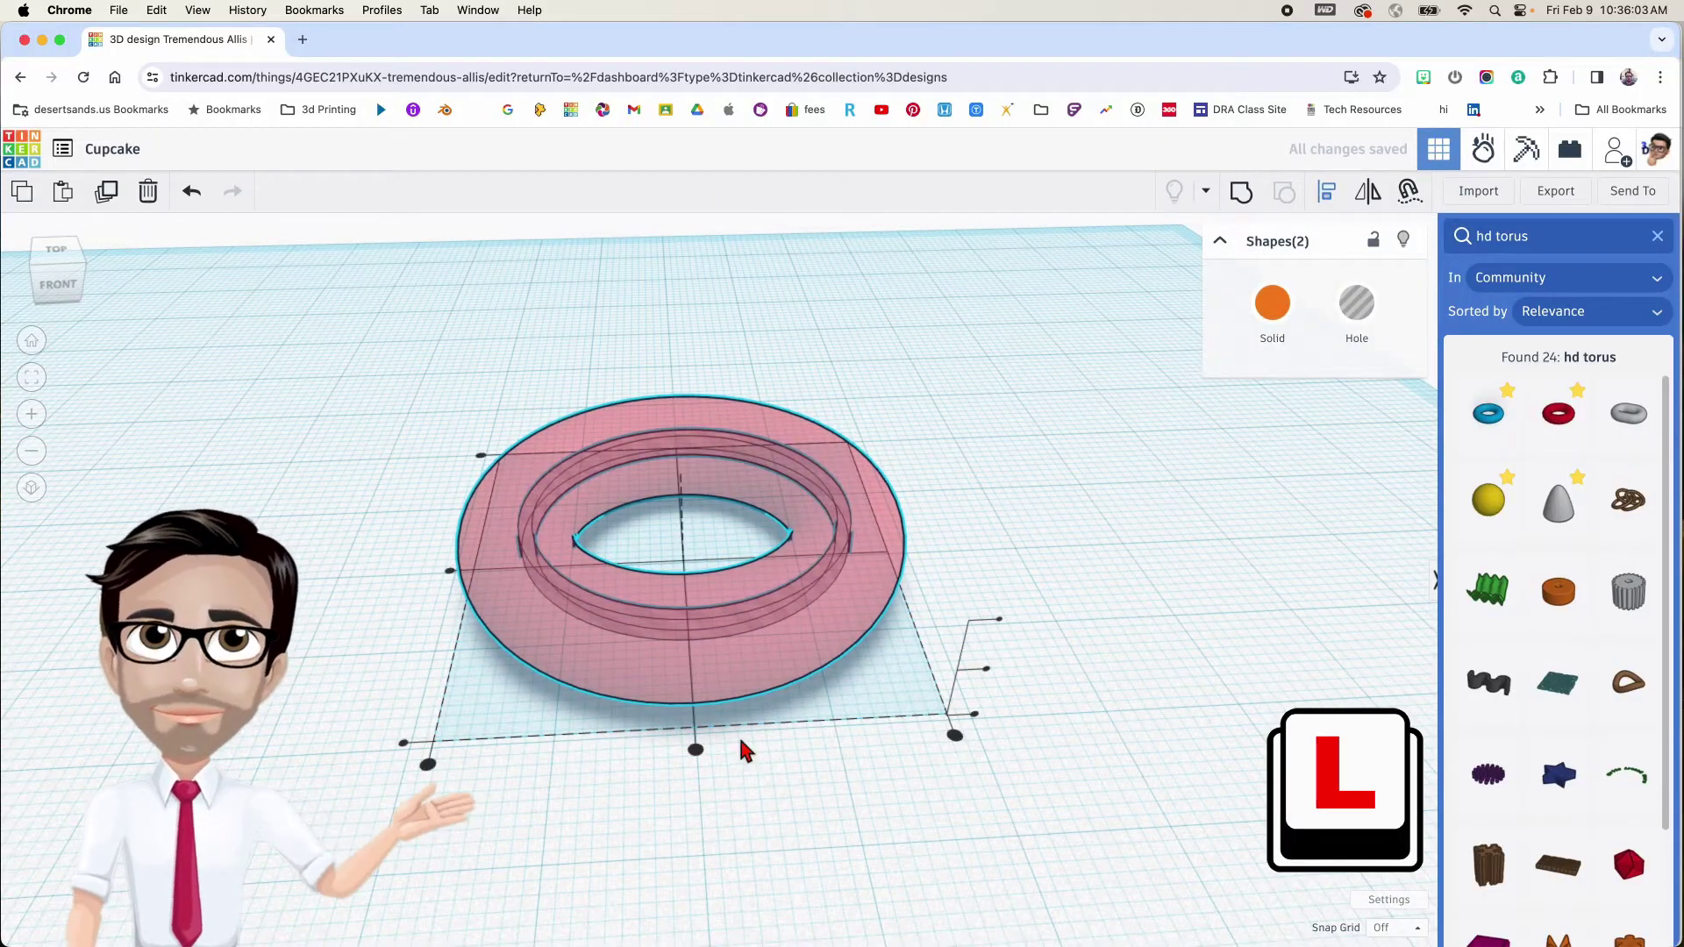
pyautogui.click(696, 751)
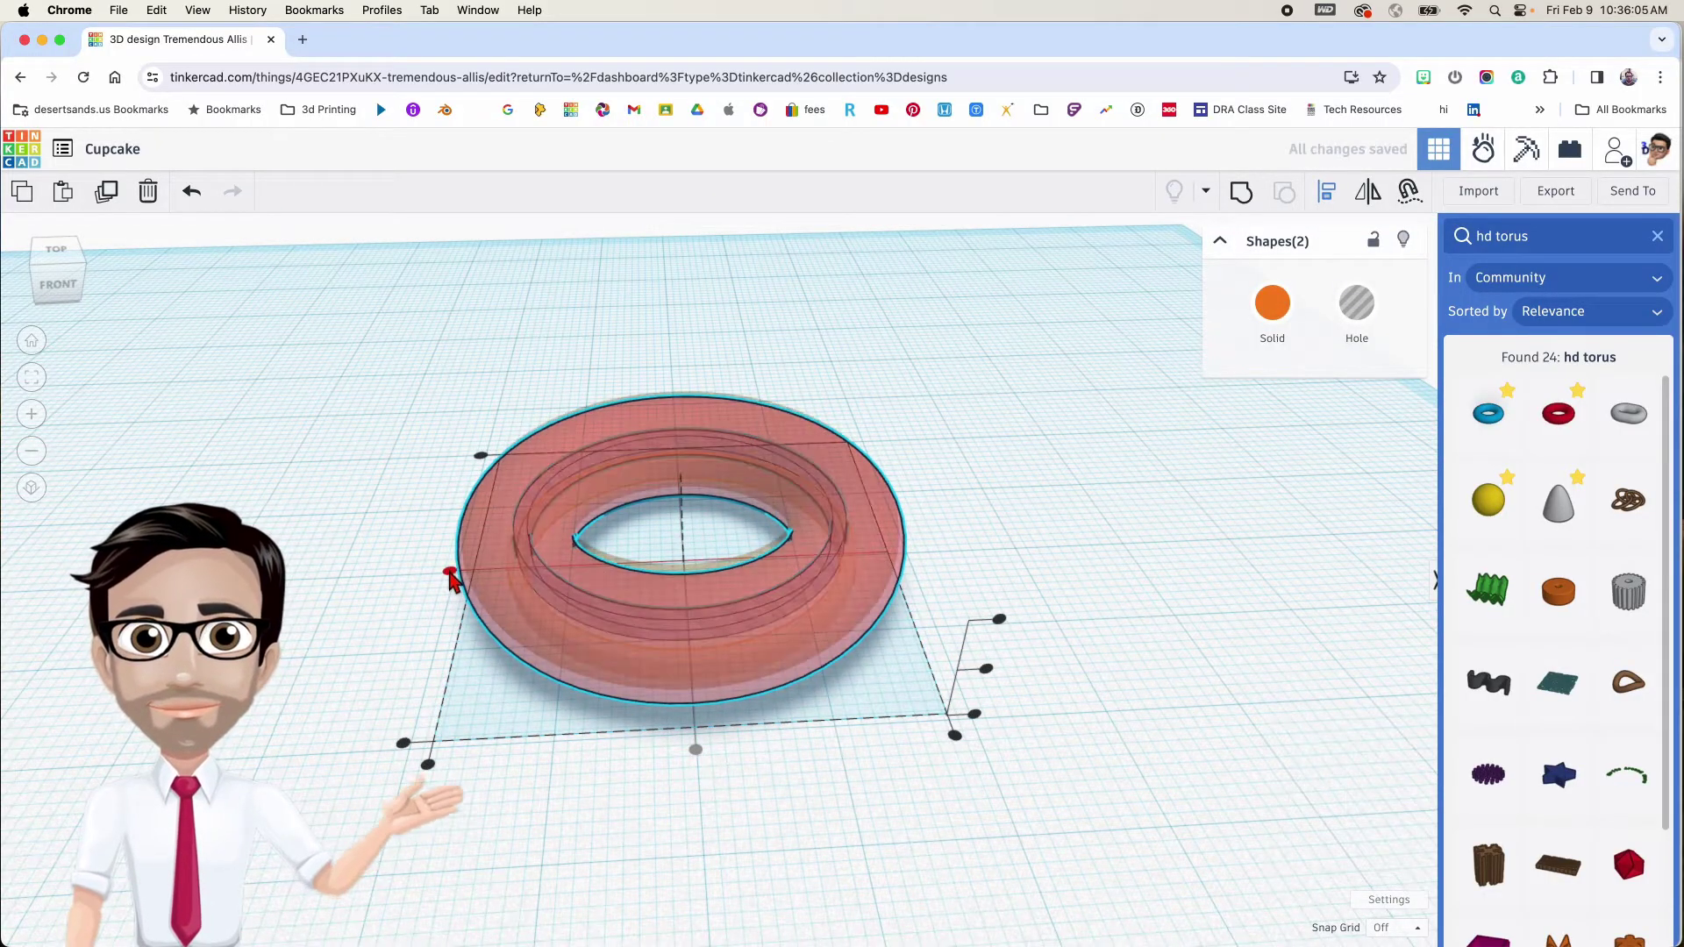
pyautogui.click(449, 574)
pyautogui.moveTo(571, 715); pyautogui.dragTo(699, 755, button='right')
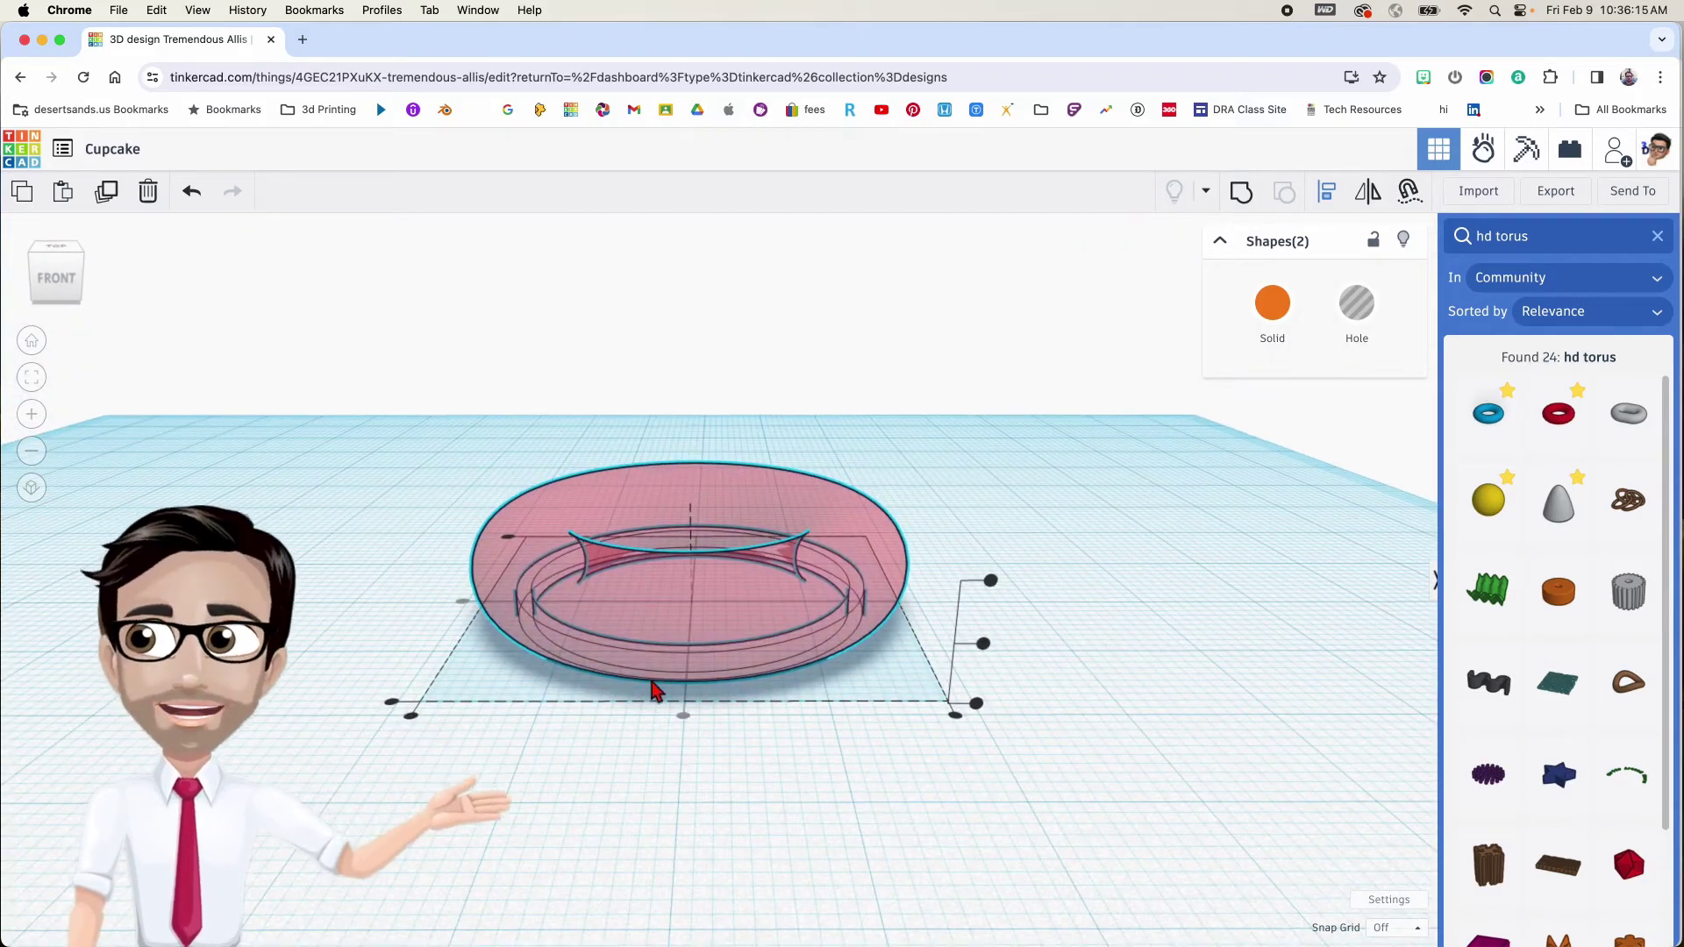
pyautogui.moveTo(791, 731); pyautogui.dragTo(776, 746, button='right')
pyautogui.click(717, 739)
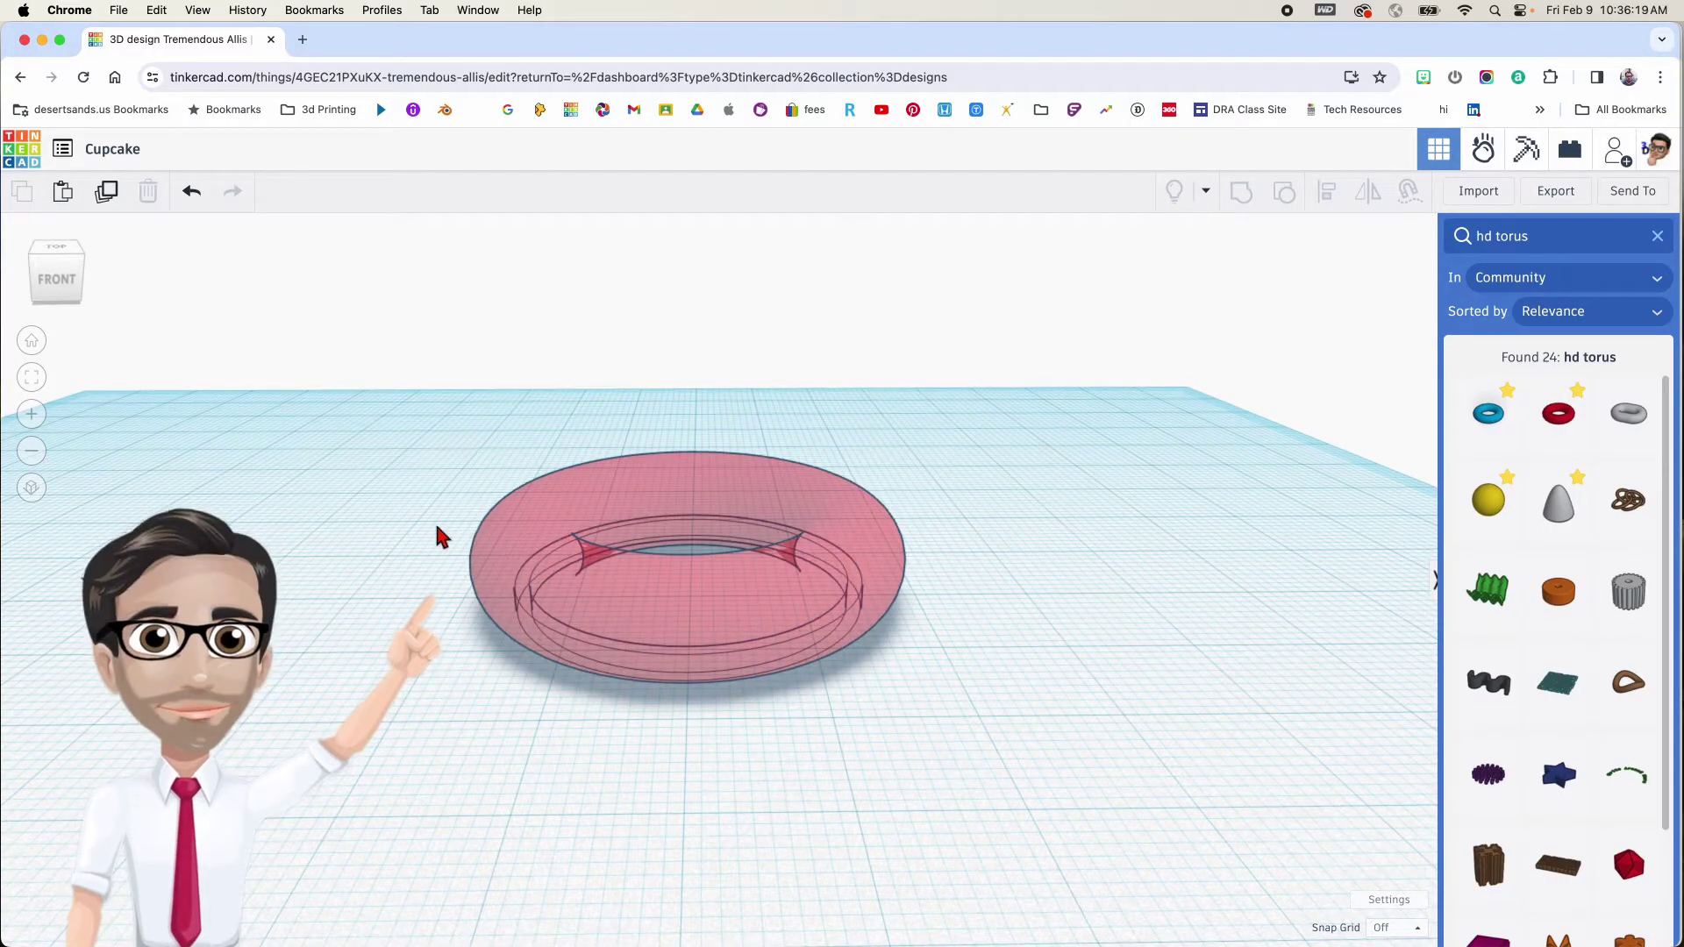
# Group the torus with the hole ring to cut the ring groove into it
pyautogui.moveTo(419, 526); pyautogui.dragTo(778, 688)
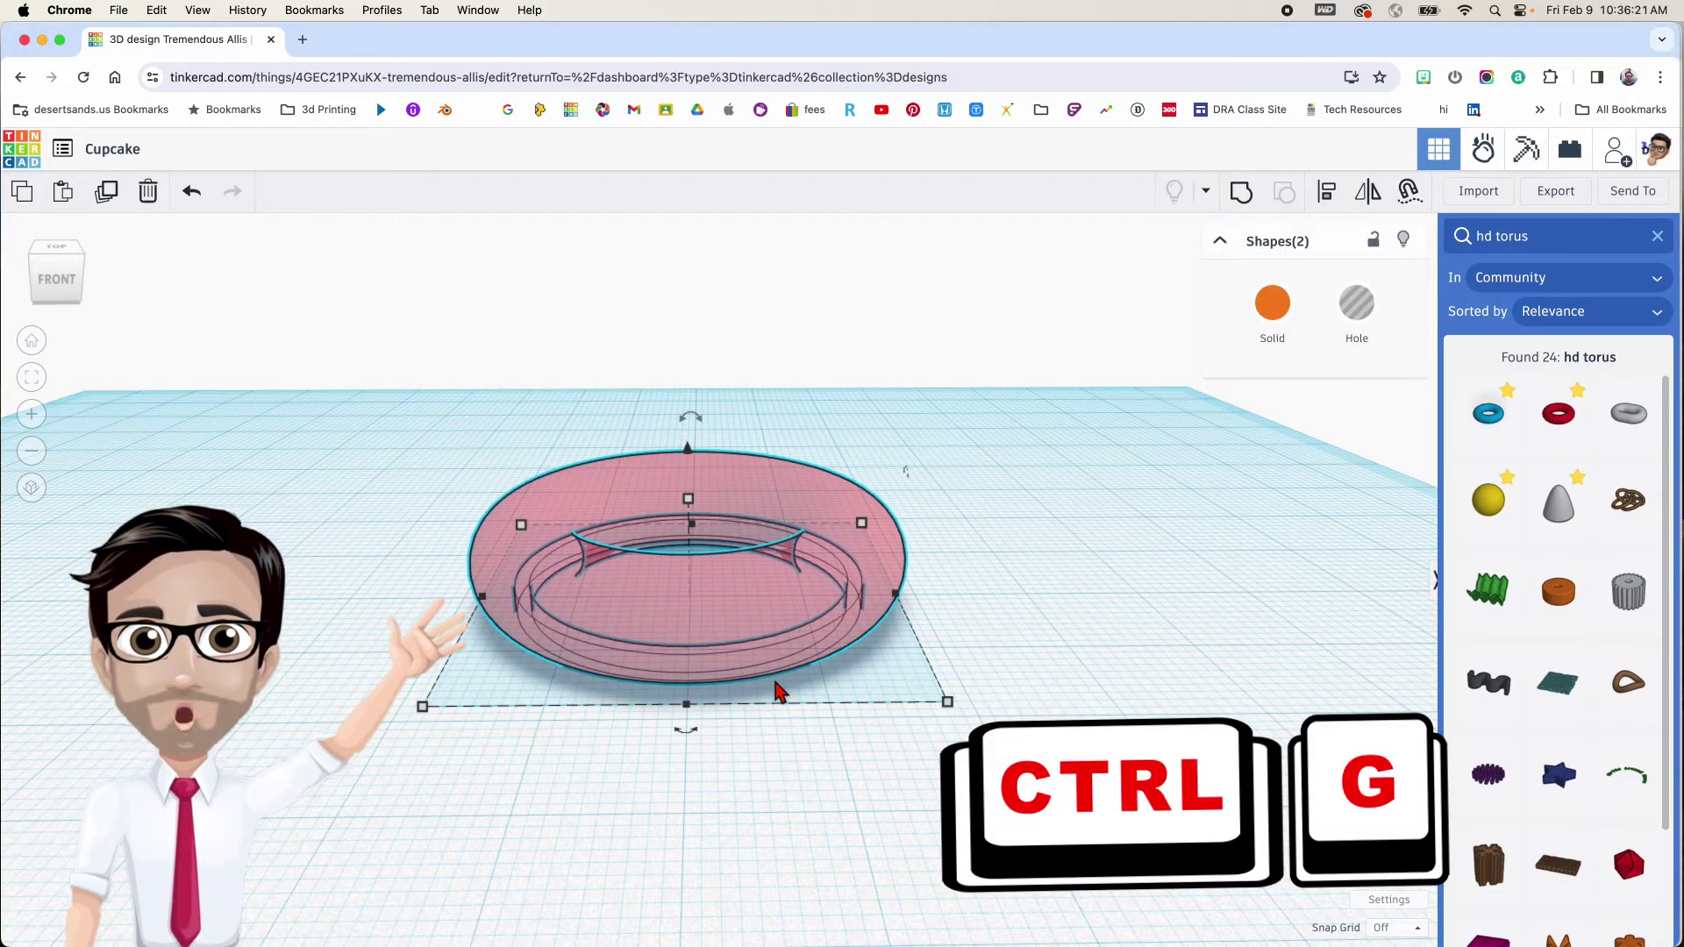
pyautogui.hotkey('ctrl', 'g')
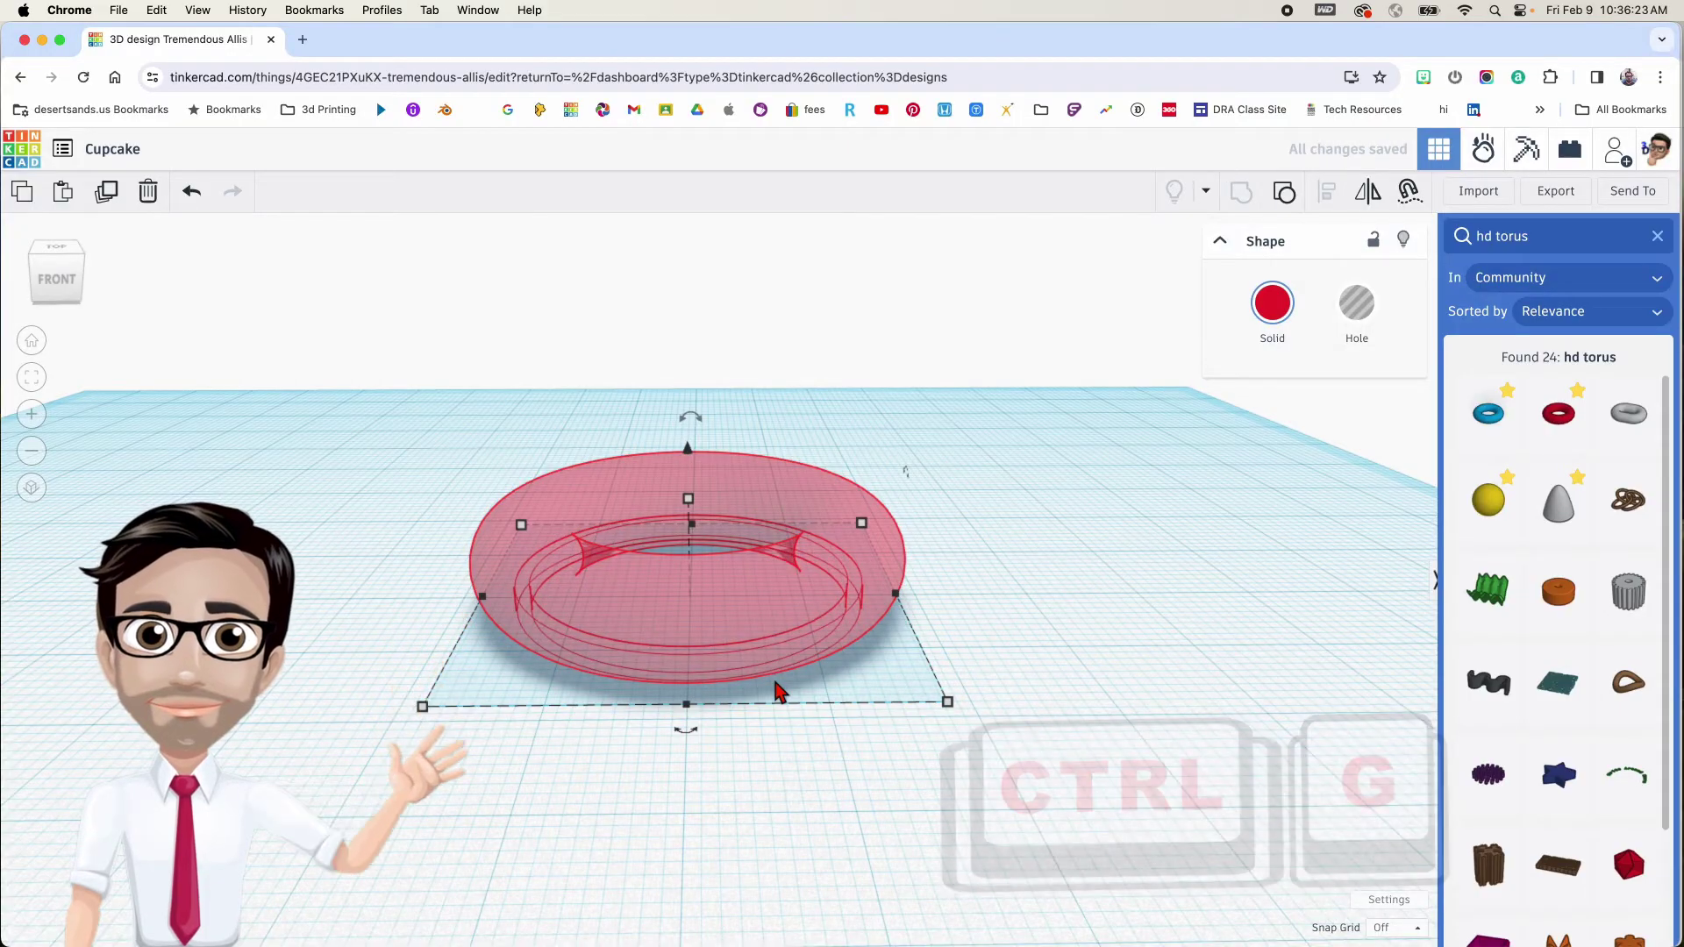
pyautogui.moveTo(777, 695); pyautogui.dragTo(786, 921, button='right')
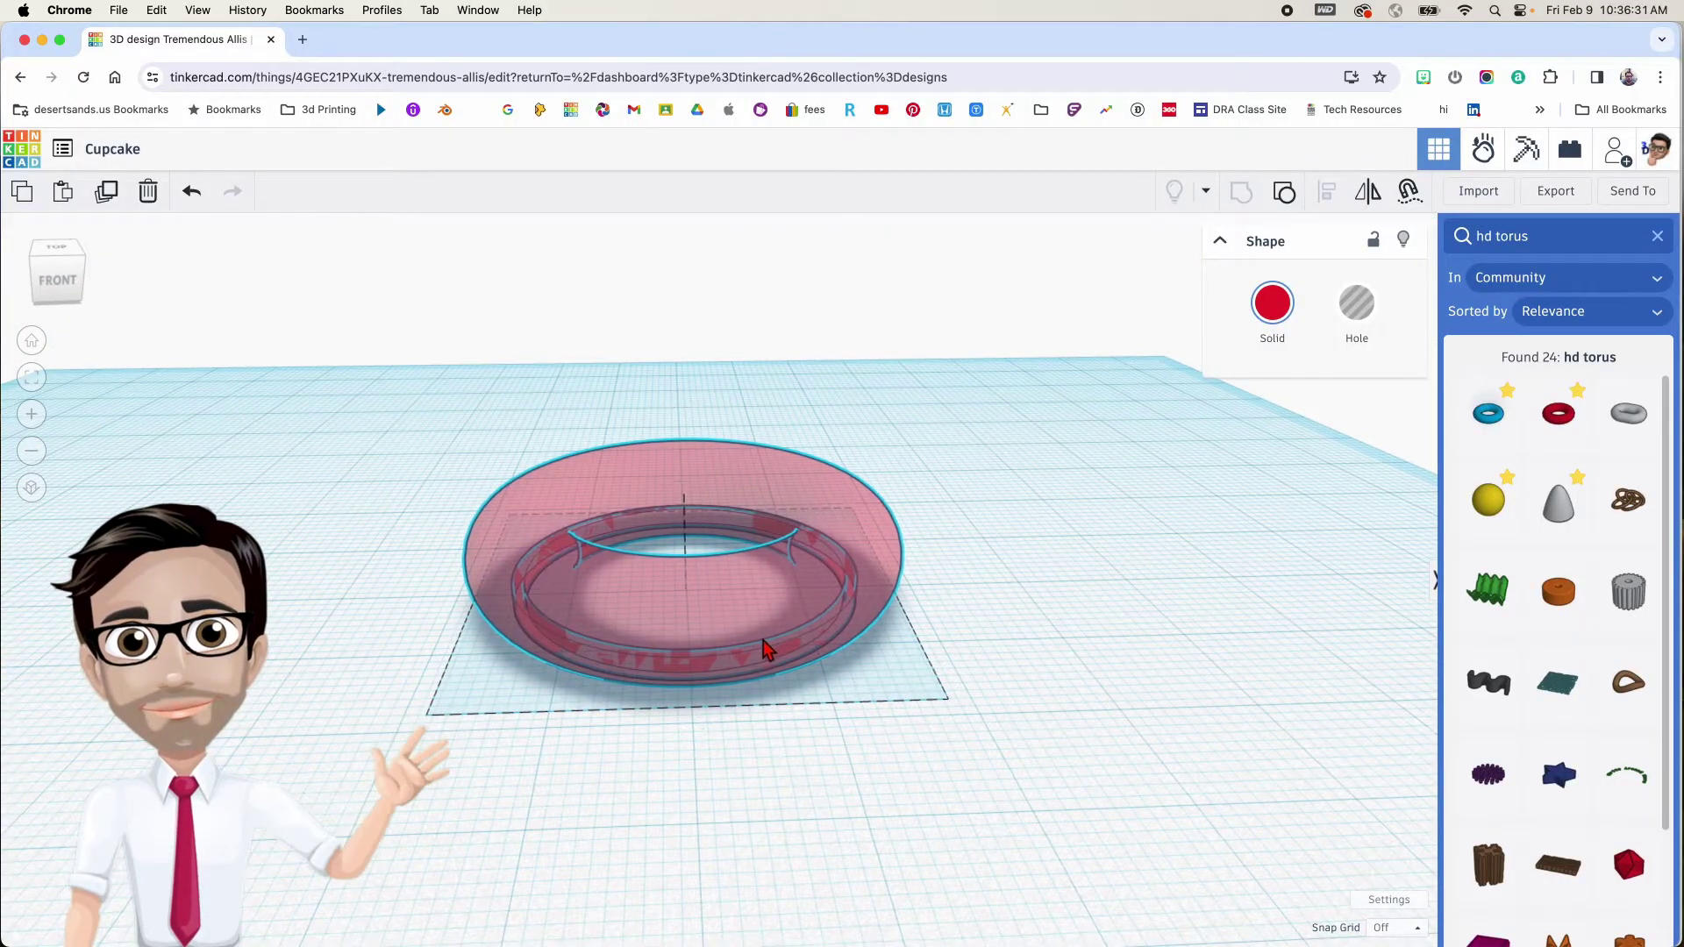
pyautogui.moveTo(763, 649); pyautogui.dragTo(874, 675, button='right')
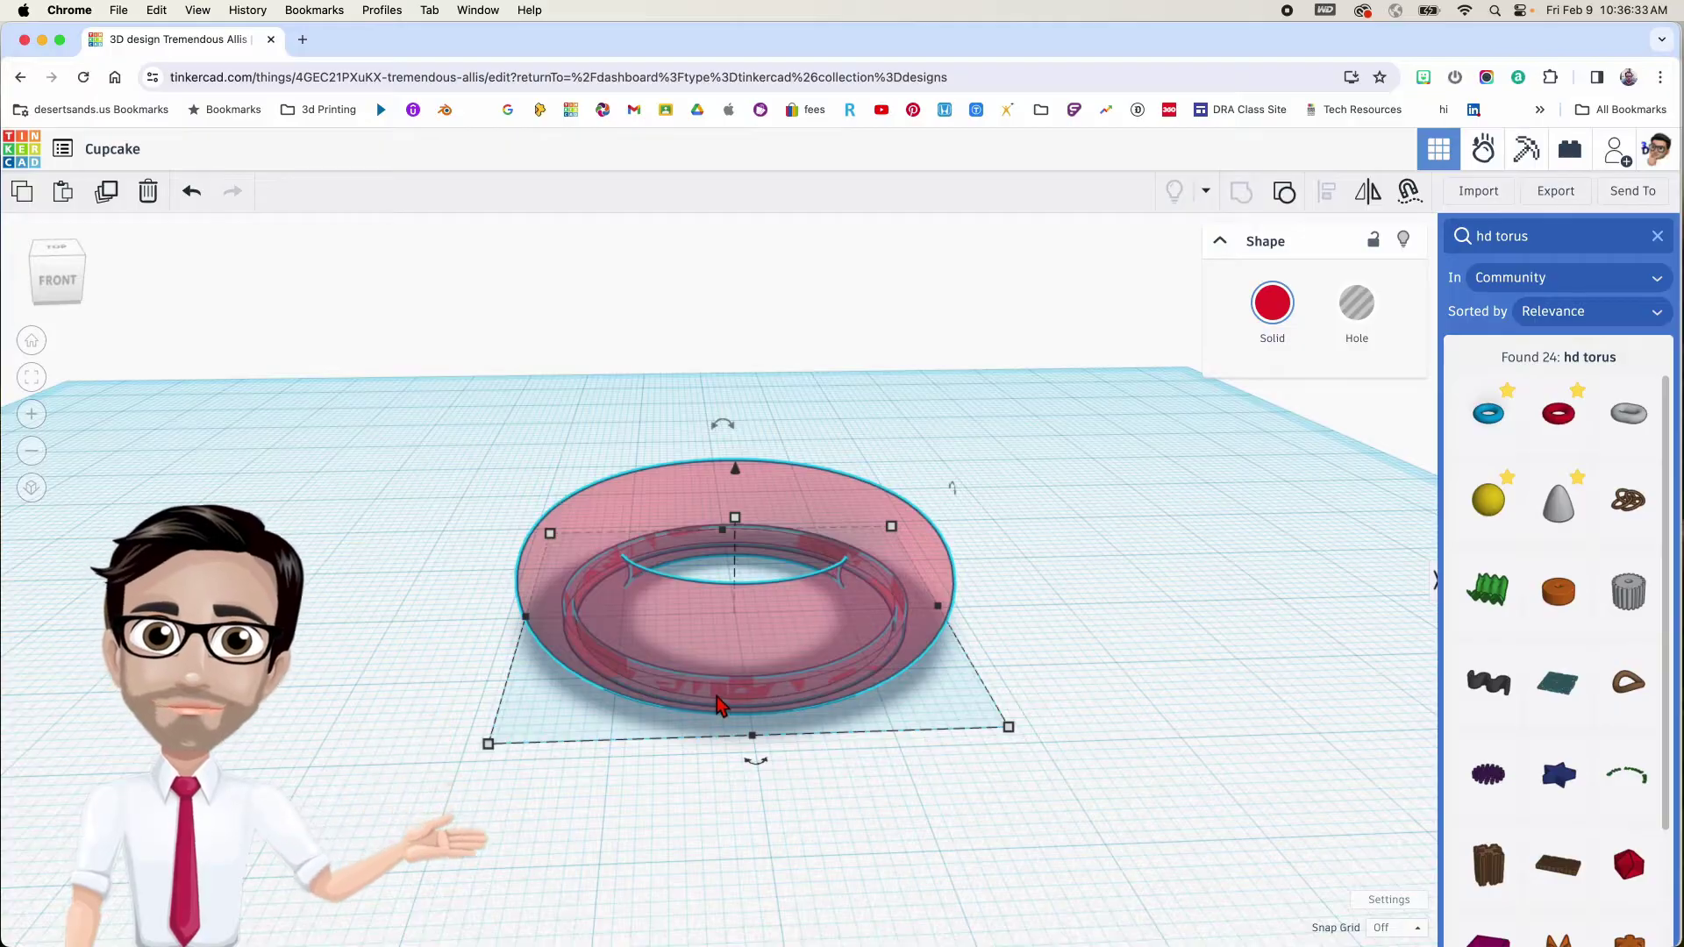
pyautogui.moveTo(892, 699); pyautogui.dragTo(759, 688, button='right')
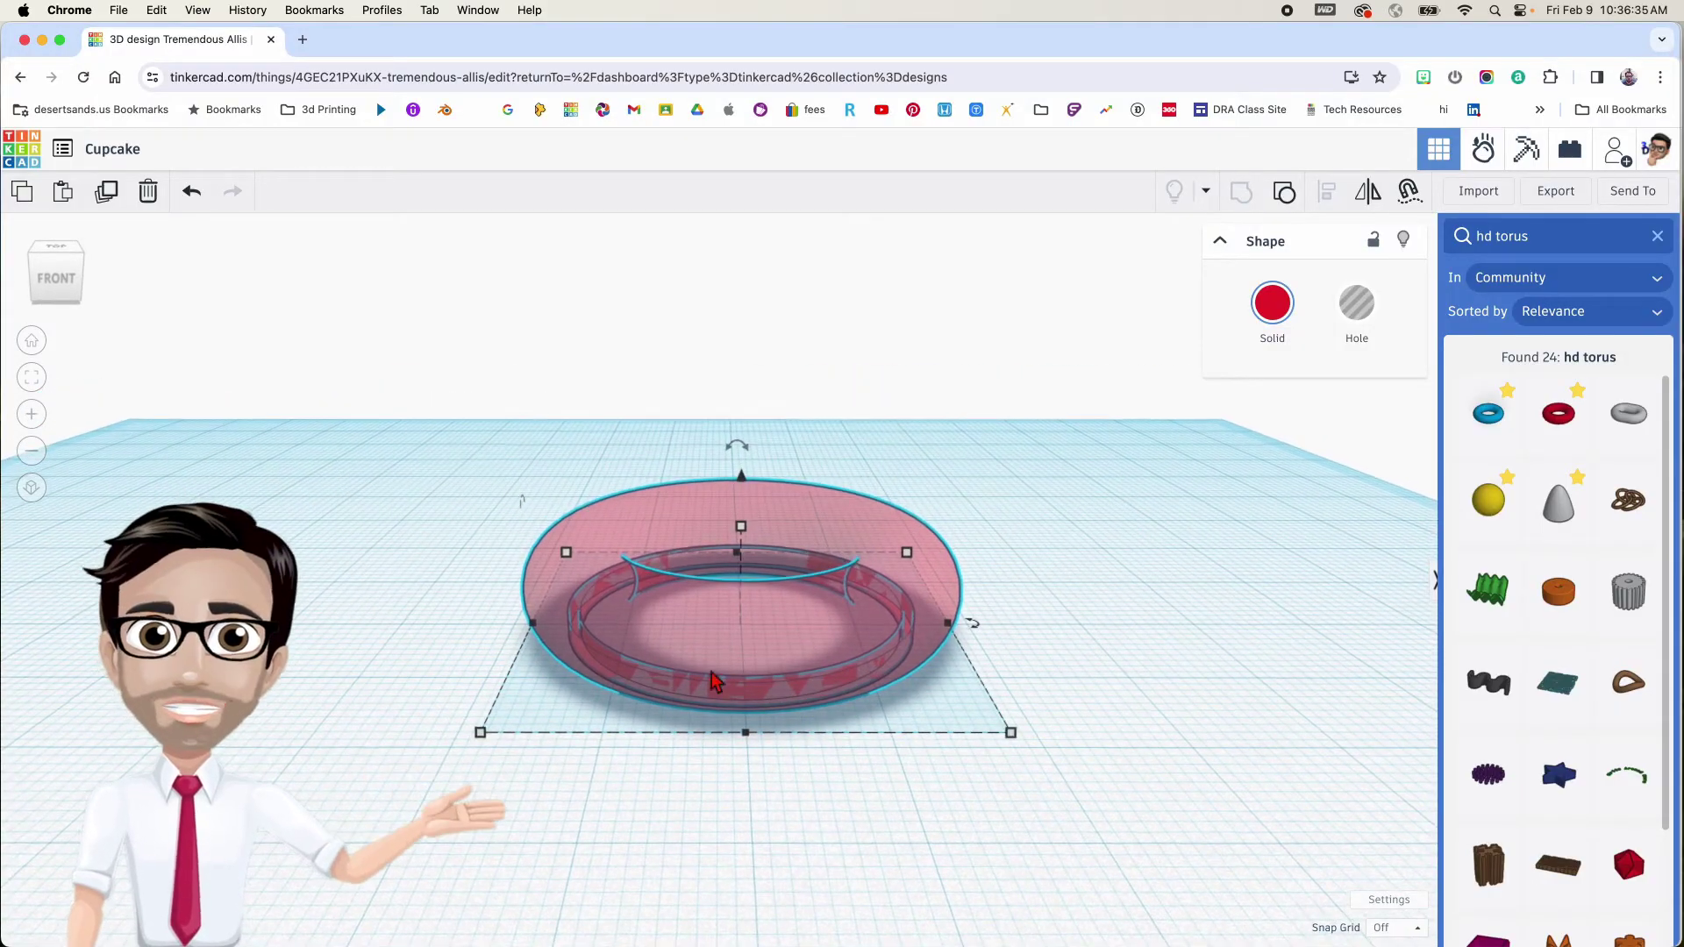
pyautogui.moveTo(728, 631)
pyautogui.mouseDown(button='right')
pyautogui.moveTo(778, 564)
pyautogui.moveTo(725, 650)
pyautogui.mouseUp(button='right')
pyautogui.moveTo(733, 726); pyautogui.dragTo(793, 782, button='right')
pyautogui.click(1036, 726)
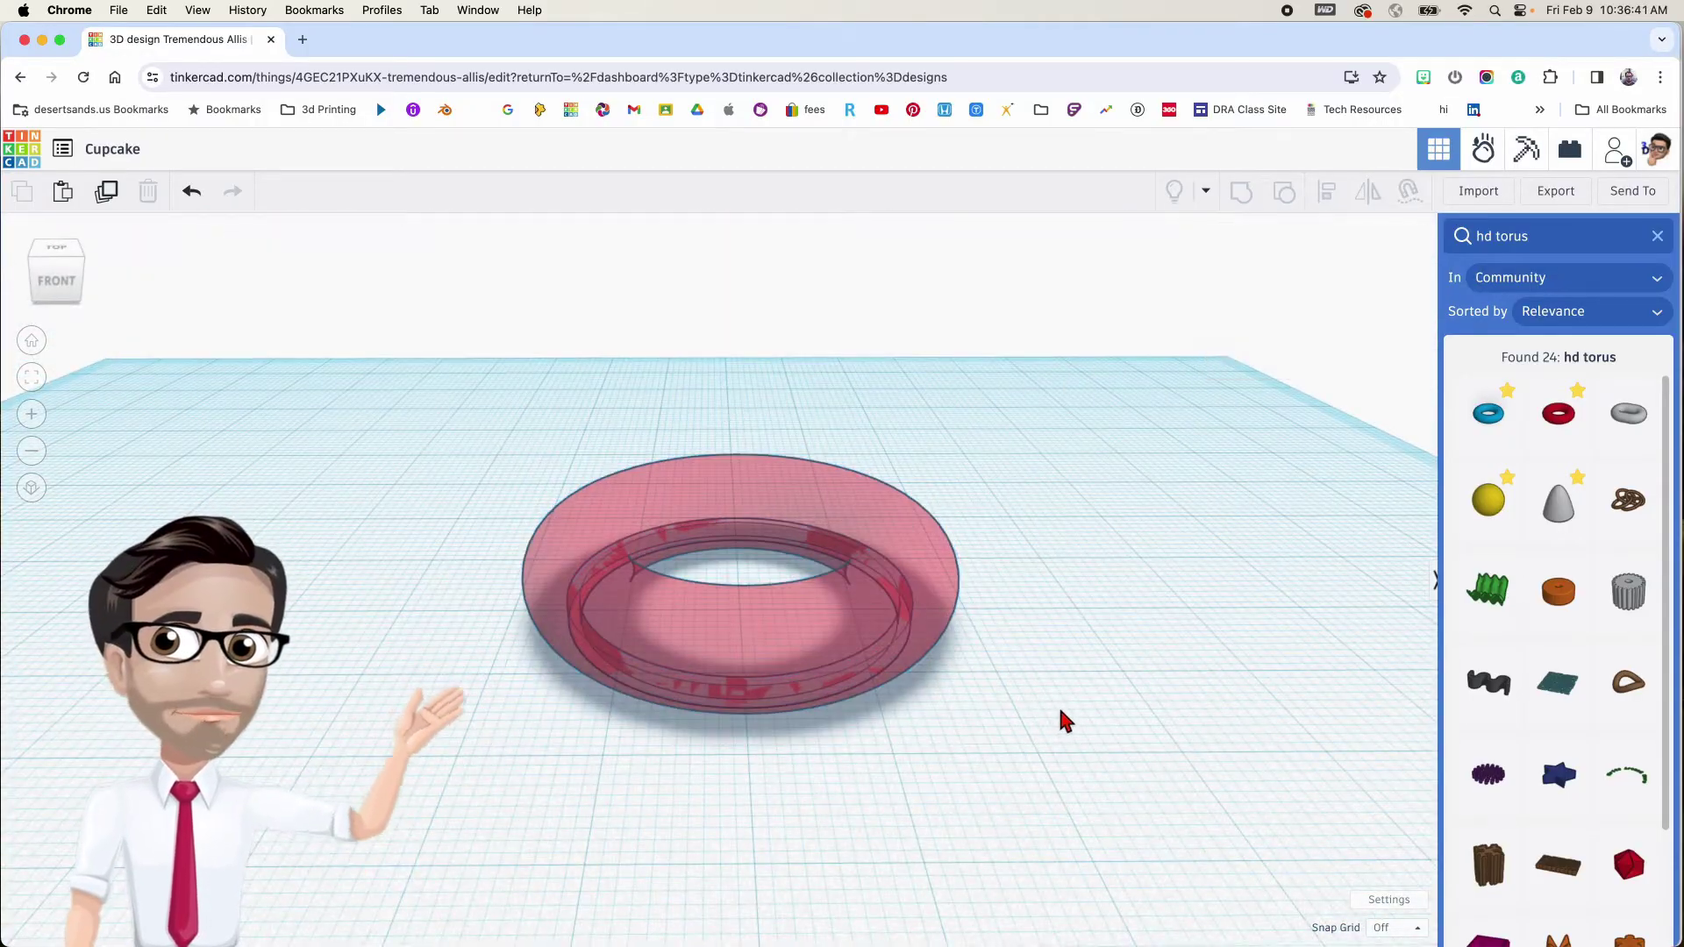
pyautogui.moveTo(1059, 718); pyautogui.dragTo(1087, 708, button='right')
# Add a cylinder with 64 sides beside the grouped torus and move it about 8.9 mm sideways and 8.5 mm forward
pyautogui.click(1658, 236)
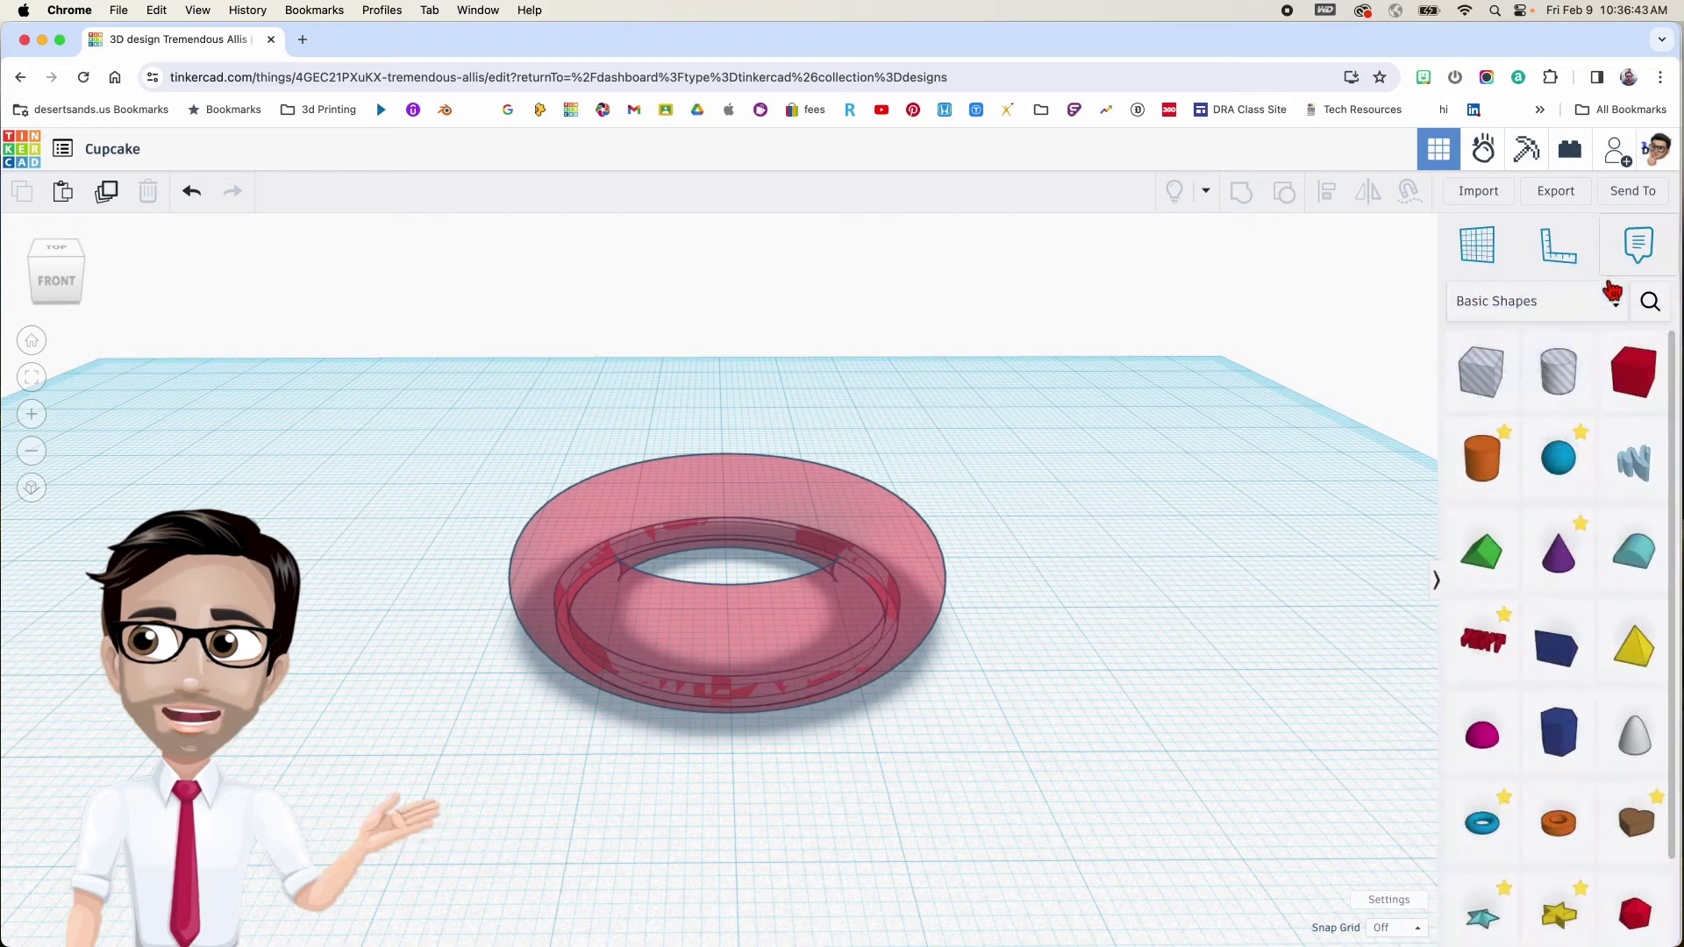
pyautogui.moveTo(1482, 458); pyautogui.dragTo(736, 583)
pyautogui.click(1194, 585)
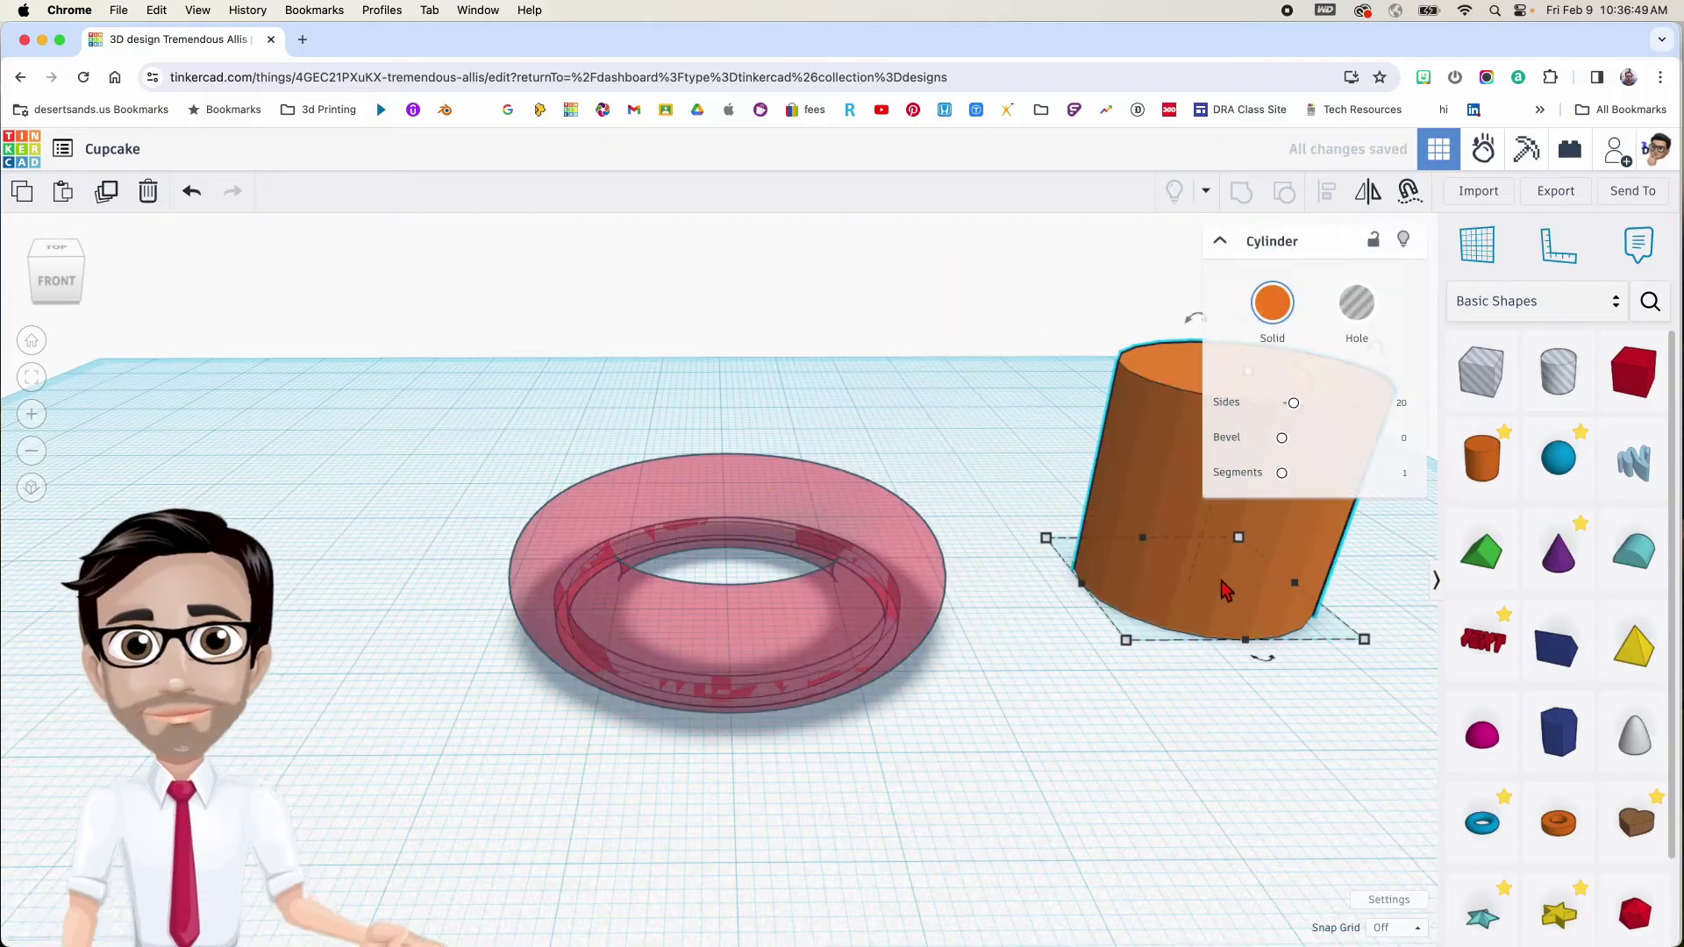
pyautogui.moveTo(1224, 580); pyautogui.dragTo(703, 615, button='middle')
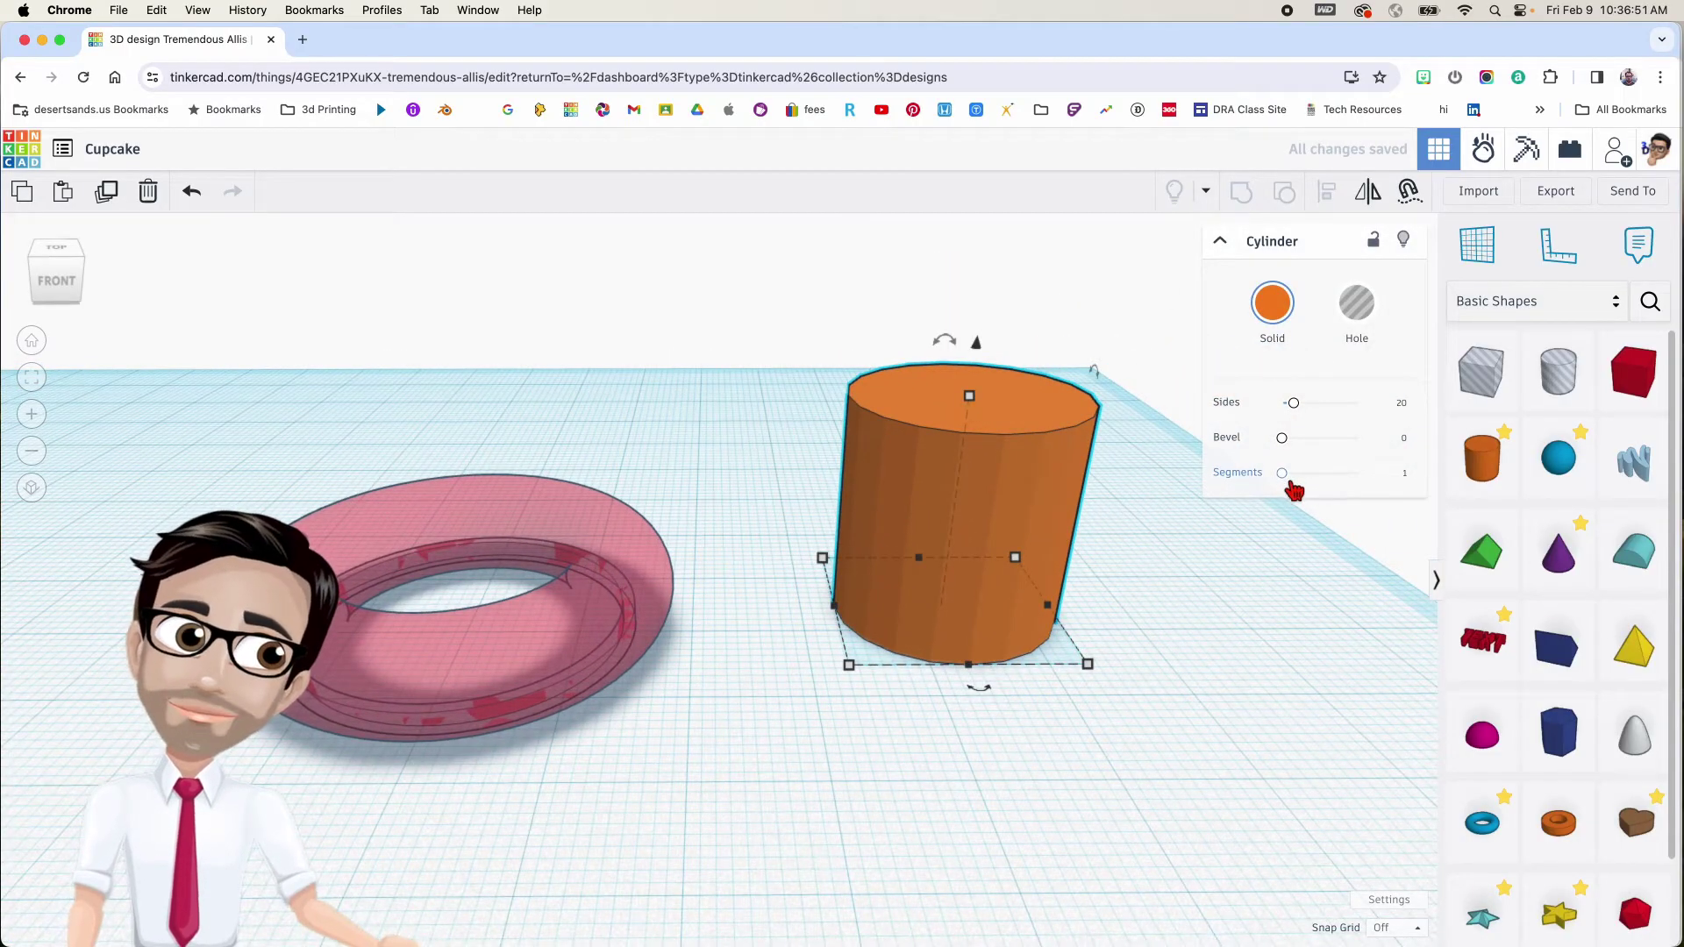
pyautogui.moveTo(1304, 412); pyautogui.dragTo(1357, 404)
pyautogui.moveTo(991, 527); pyautogui.dragTo(890, 574)
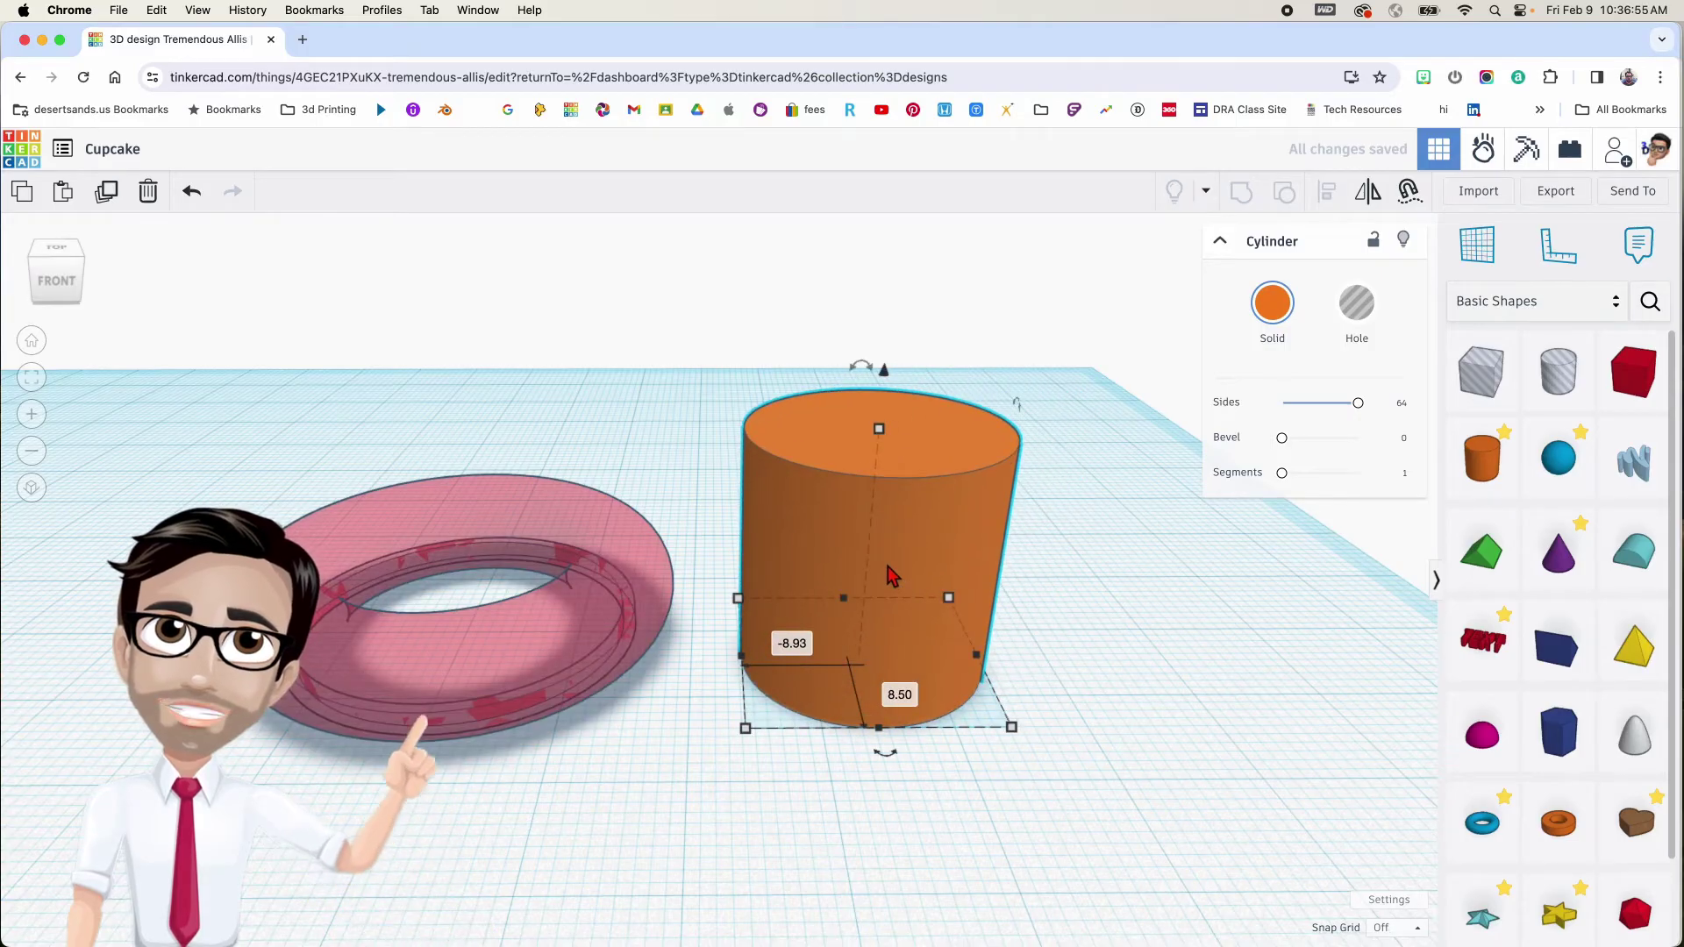
# Set the cylinder's height to 1.37 mm and both its width and length to 27.88 mm
pyautogui.moveTo(879, 431)
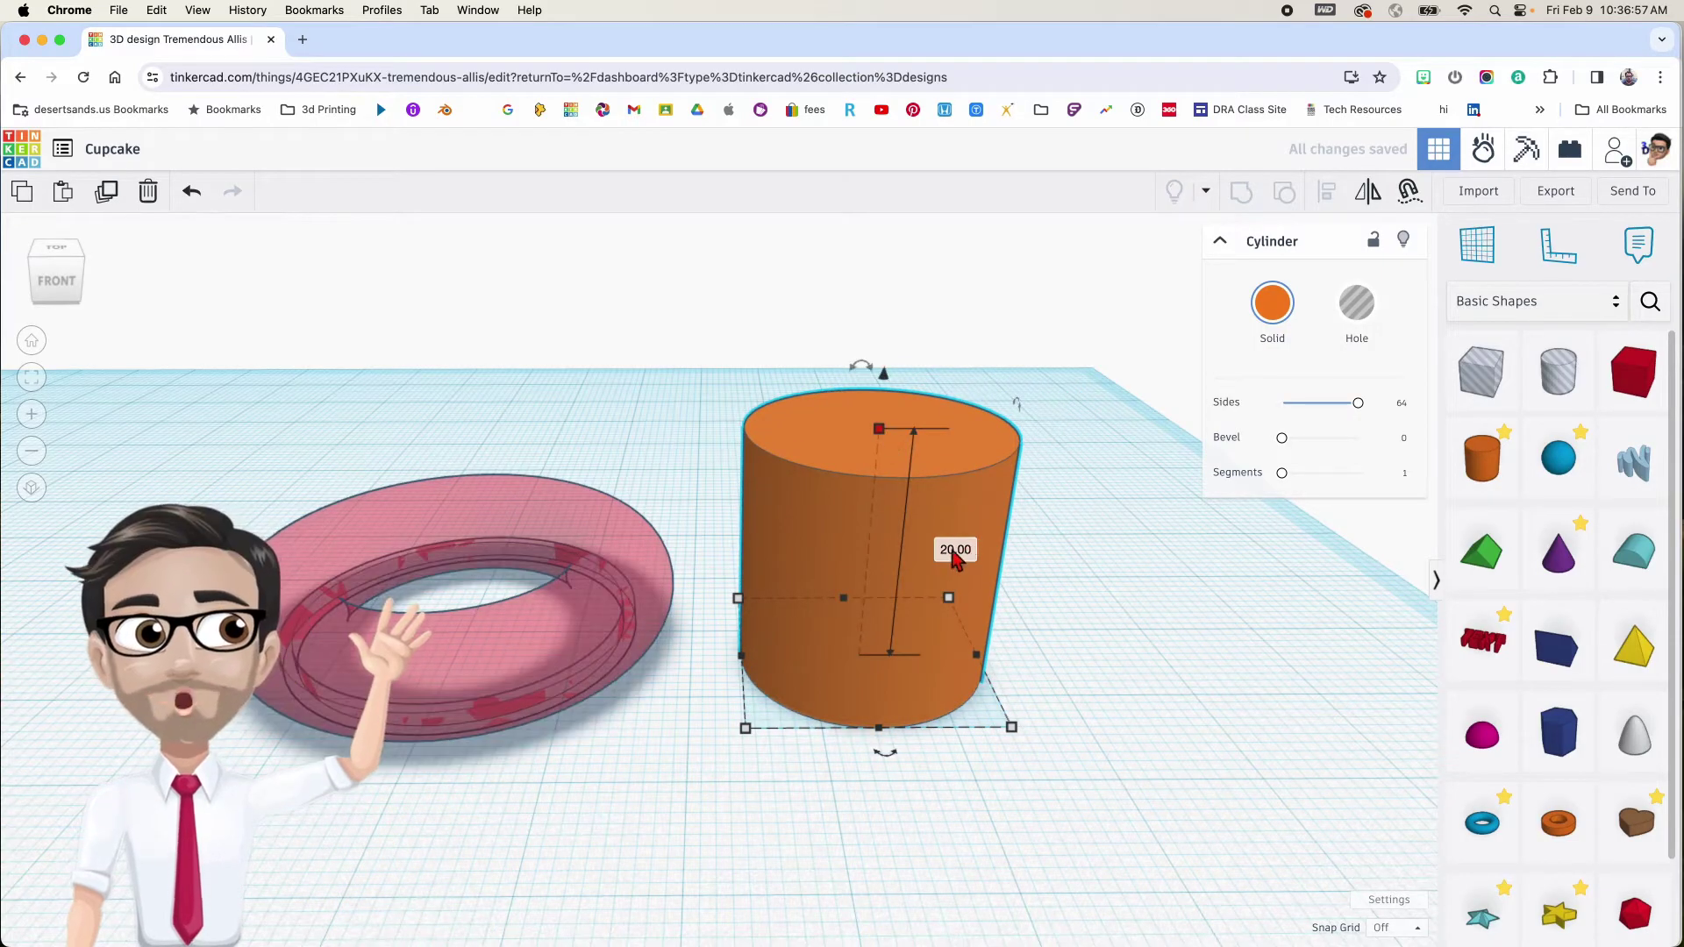
pyautogui.click(954, 552)
pyautogui.write('1.37')
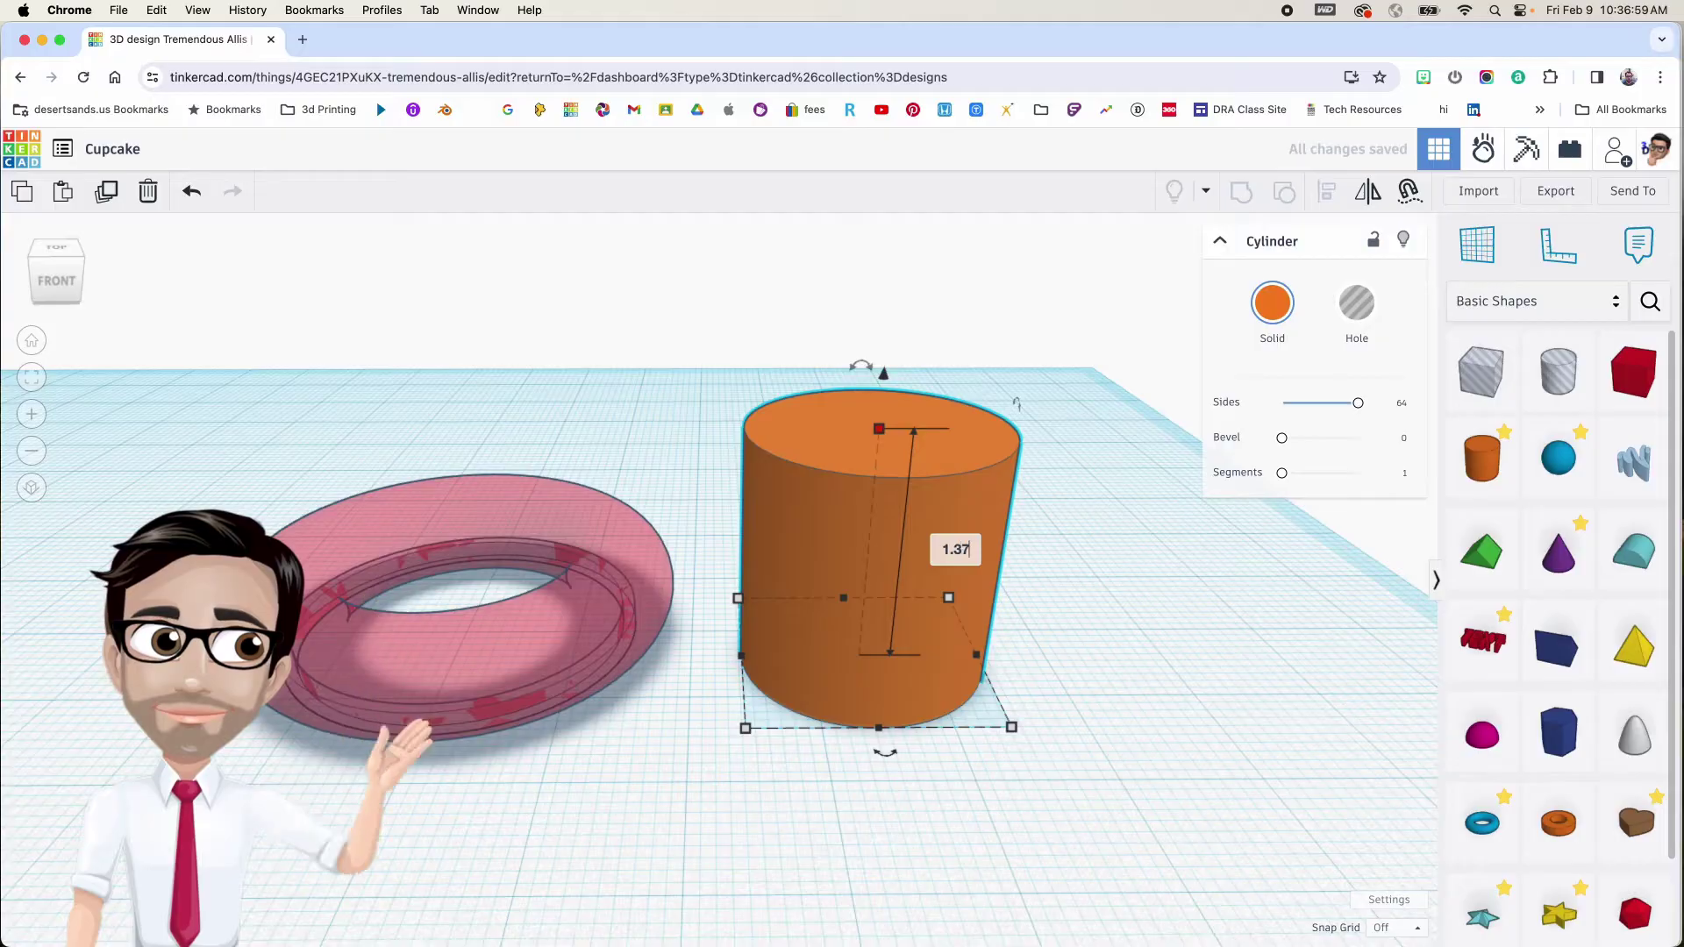
pyautogui.press('Return')
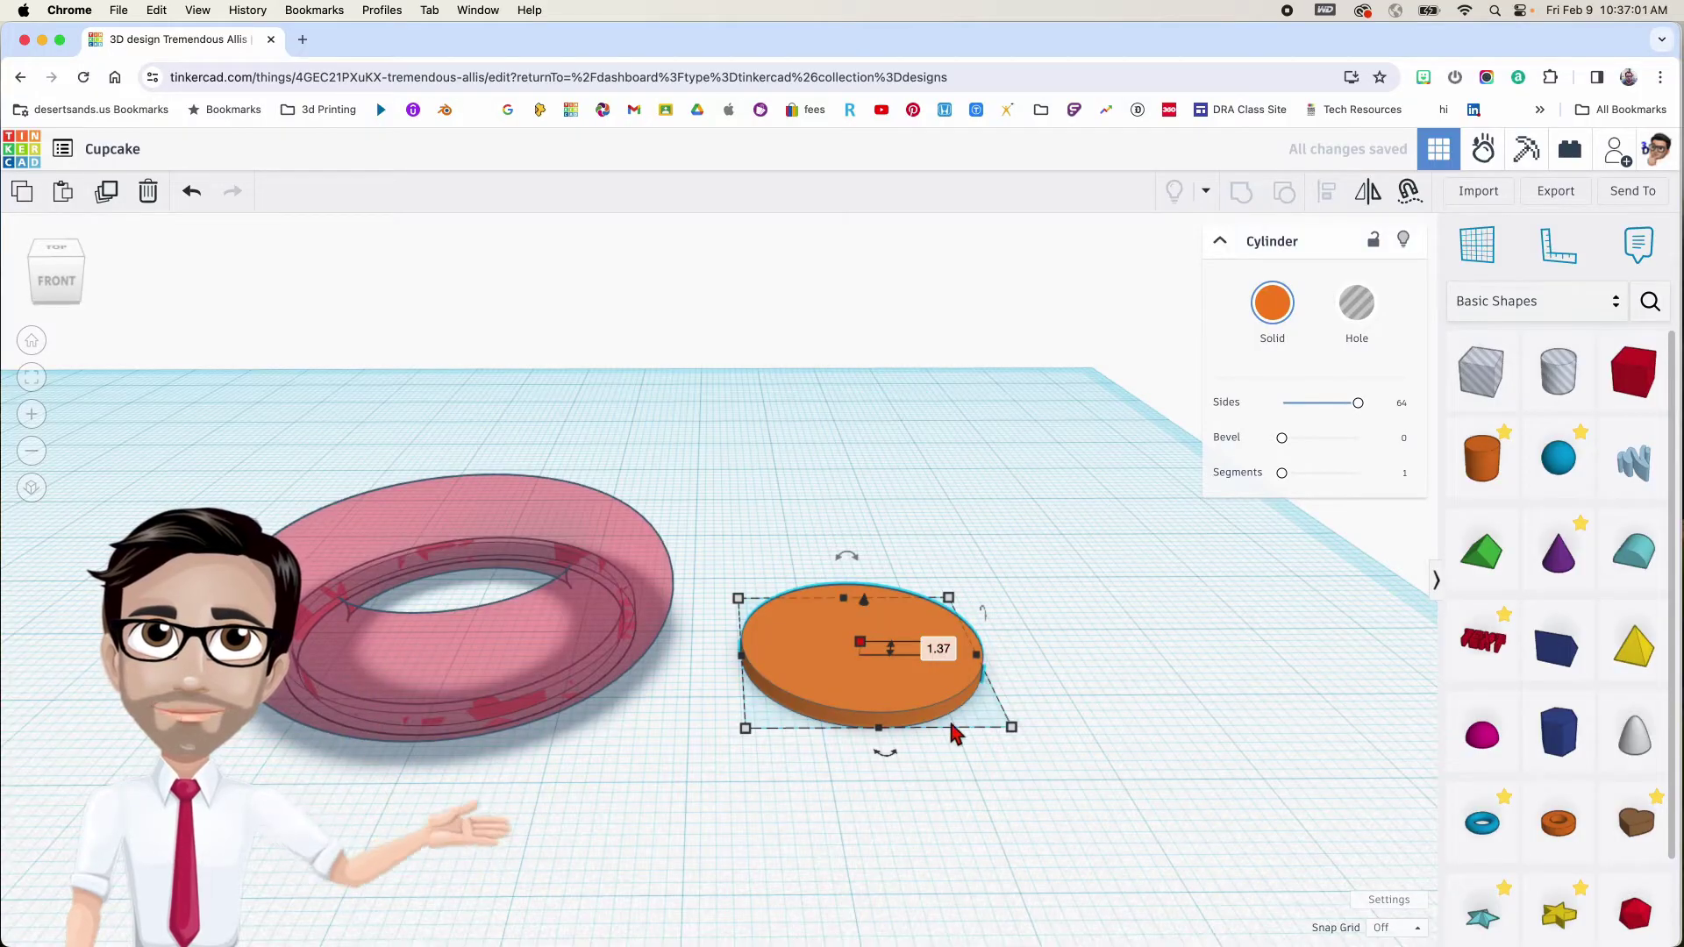
pyautogui.moveTo(1015, 731)
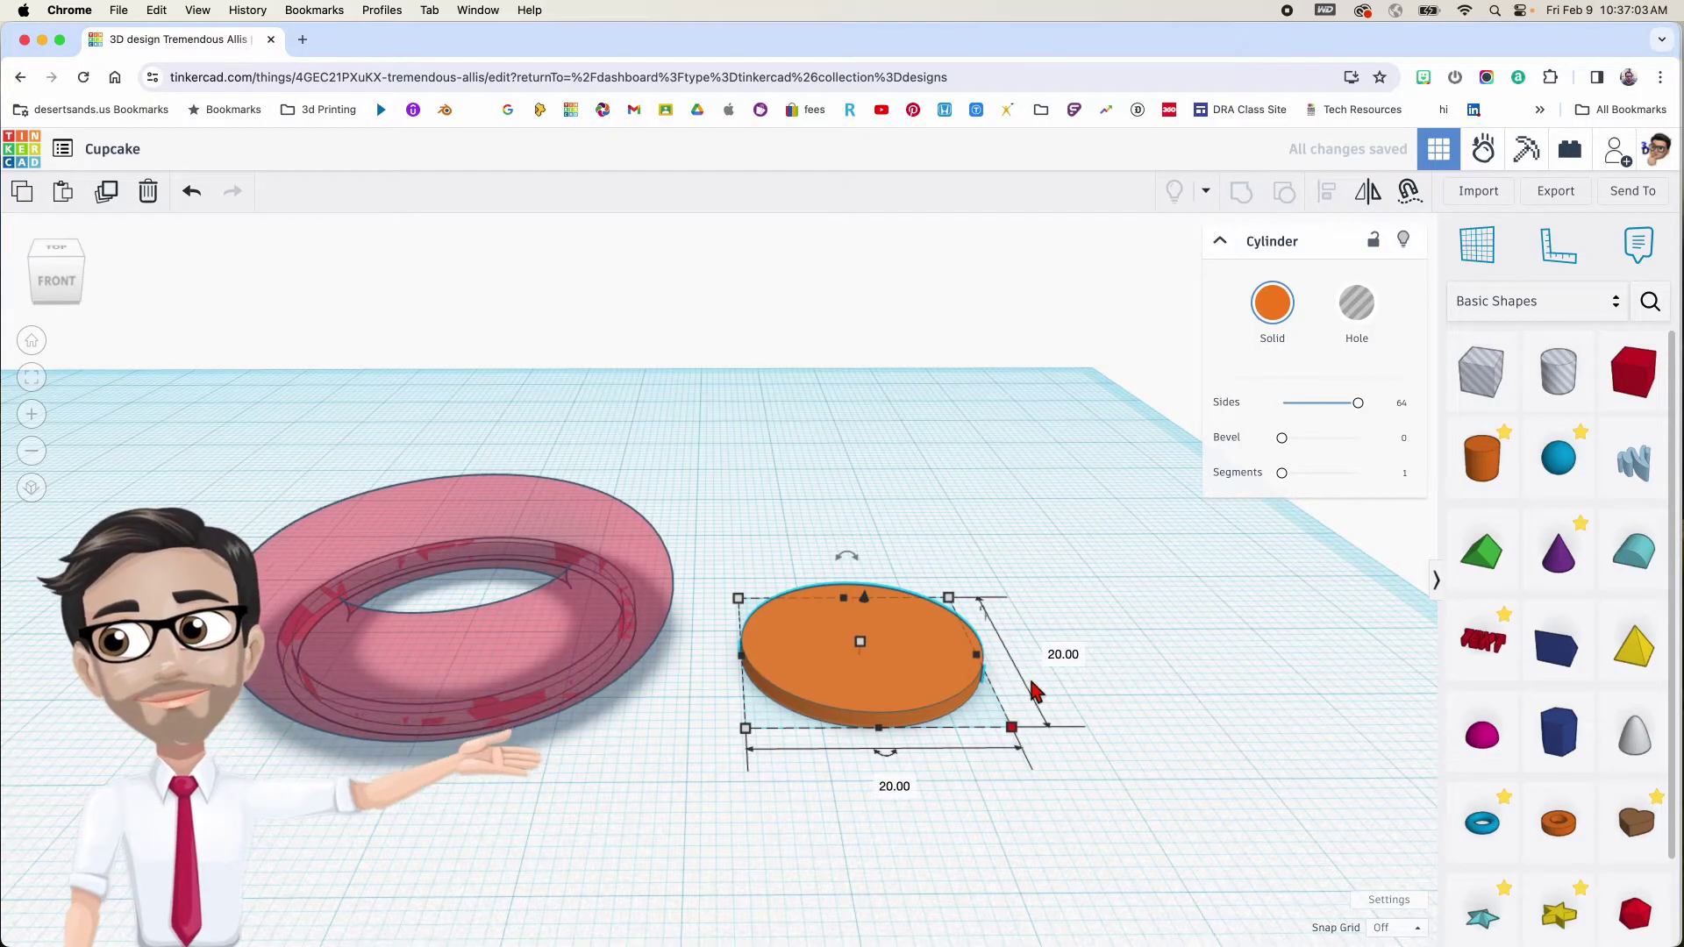
pyautogui.write('27.88')
pyautogui.press('Return')
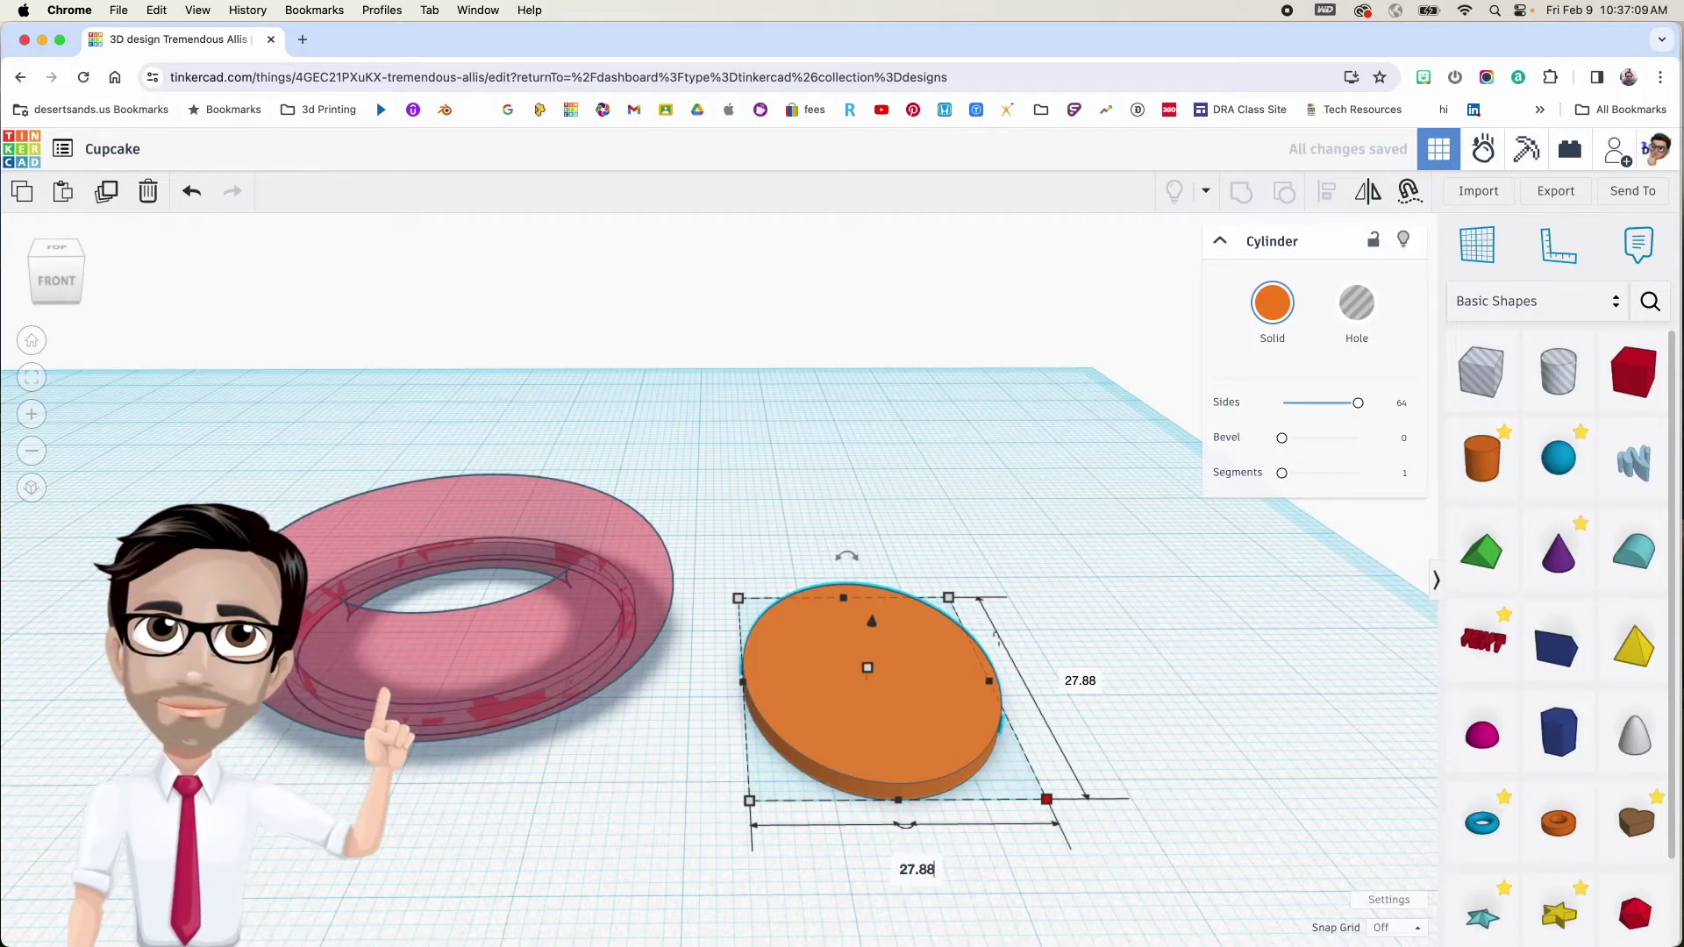
pyautogui.write('27.88')
pyautogui.press('Return')
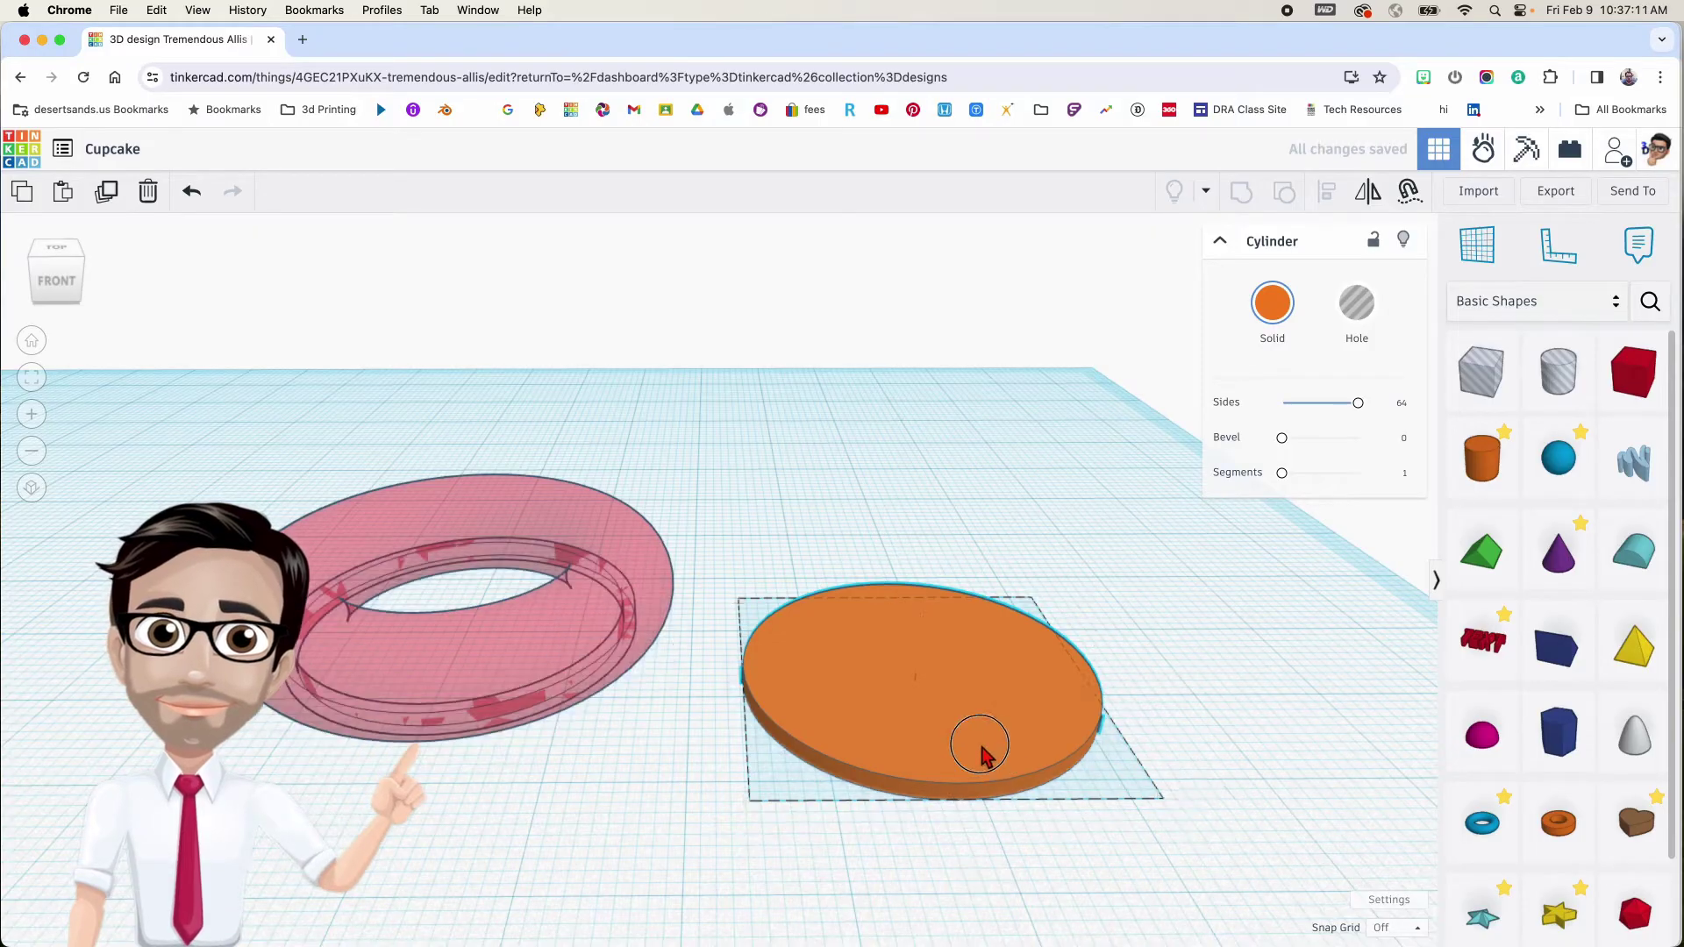
# Move the flat cylinder over the grooved torus and align the two shapes on their centers
pyautogui.moveTo(998, 751); pyautogui.dragTo(572, 688)
pyautogui.moveTo(765, 551); pyautogui.dragTo(431, 699)
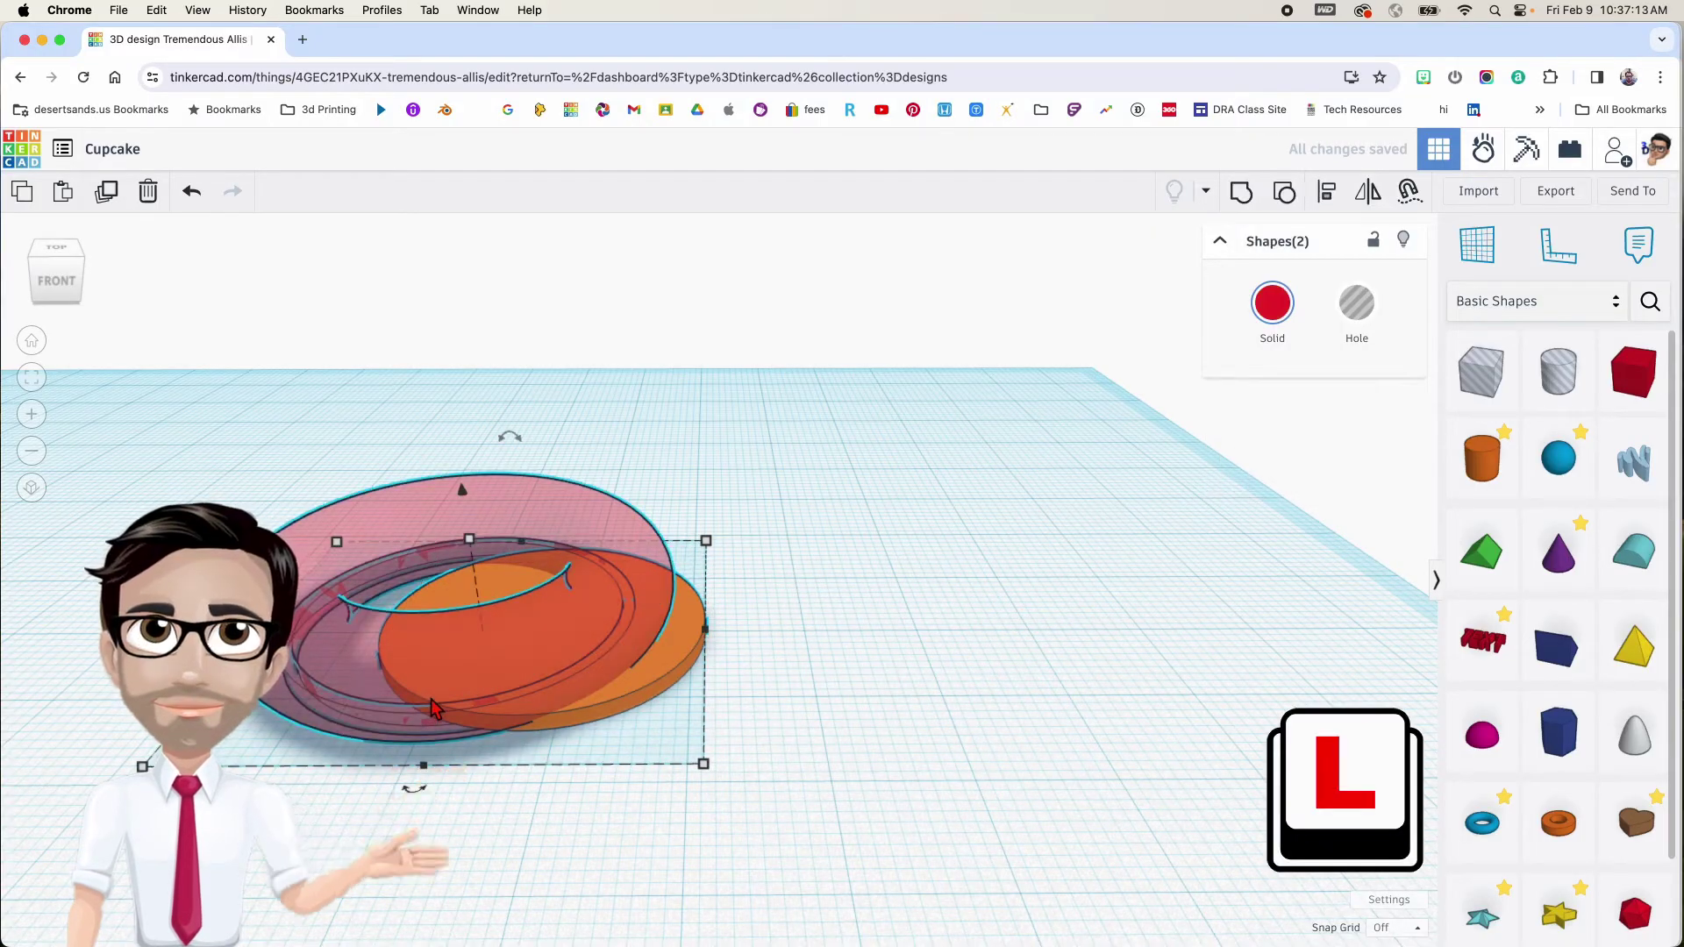
pyautogui.click(416, 784)
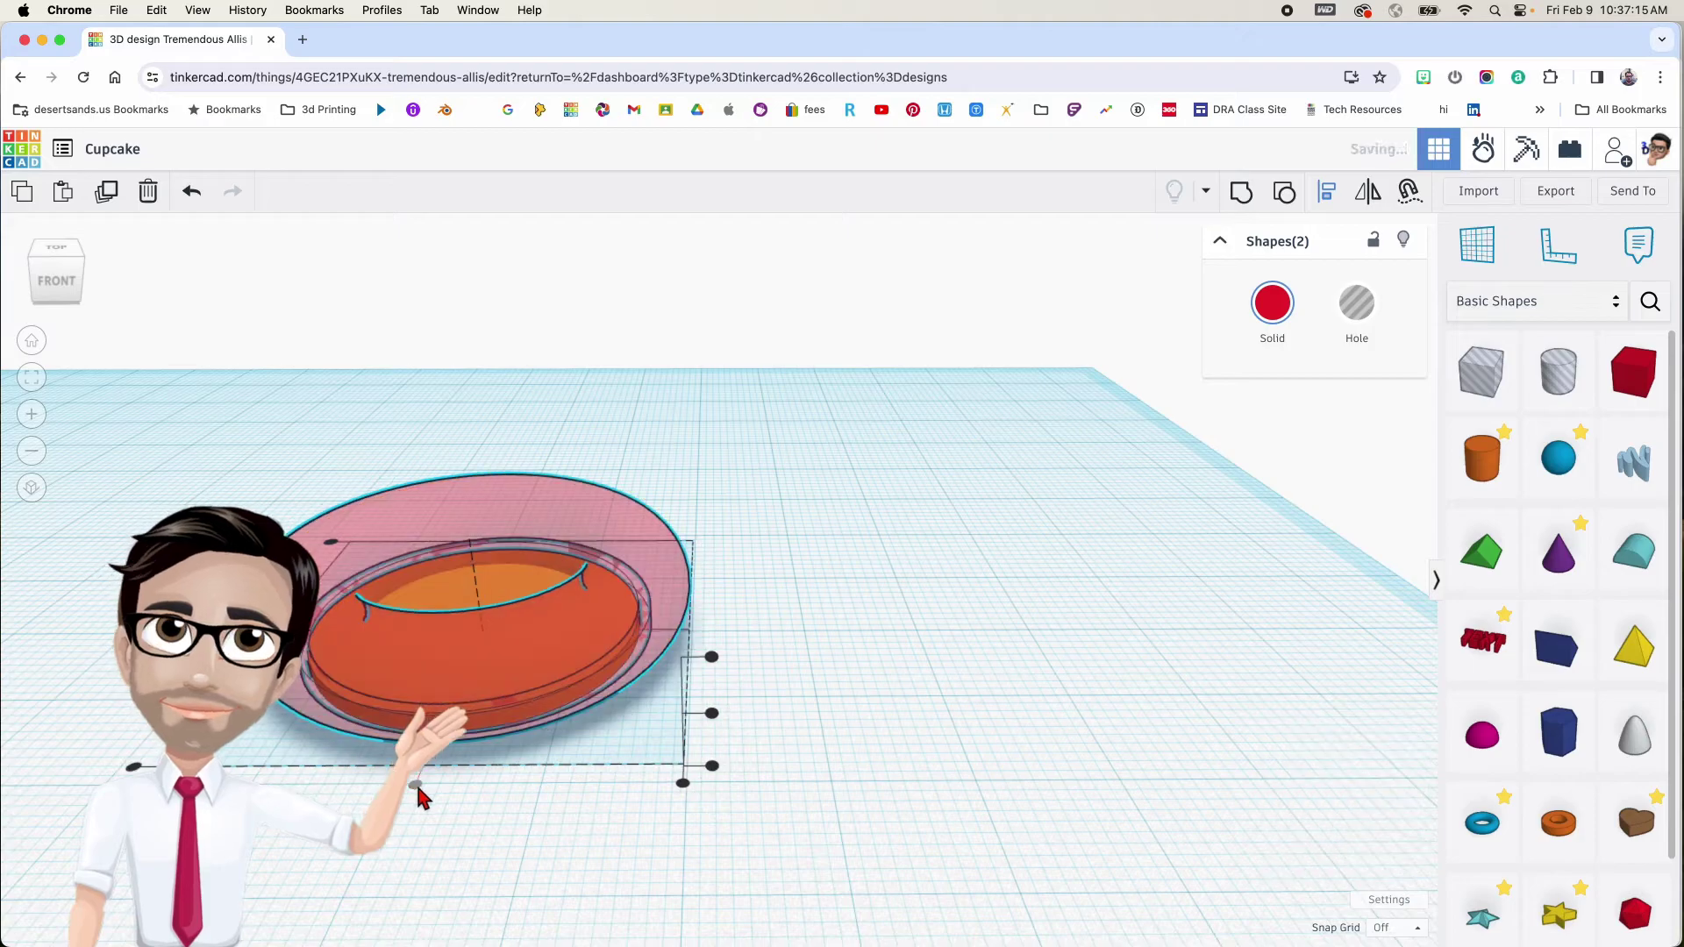
# Group the flat cylinder with the grooved torus into one solid and inspect it from below and the side
pyautogui.moveTo(394, 631); pyautogui.dragTo(509, 719, button='right')
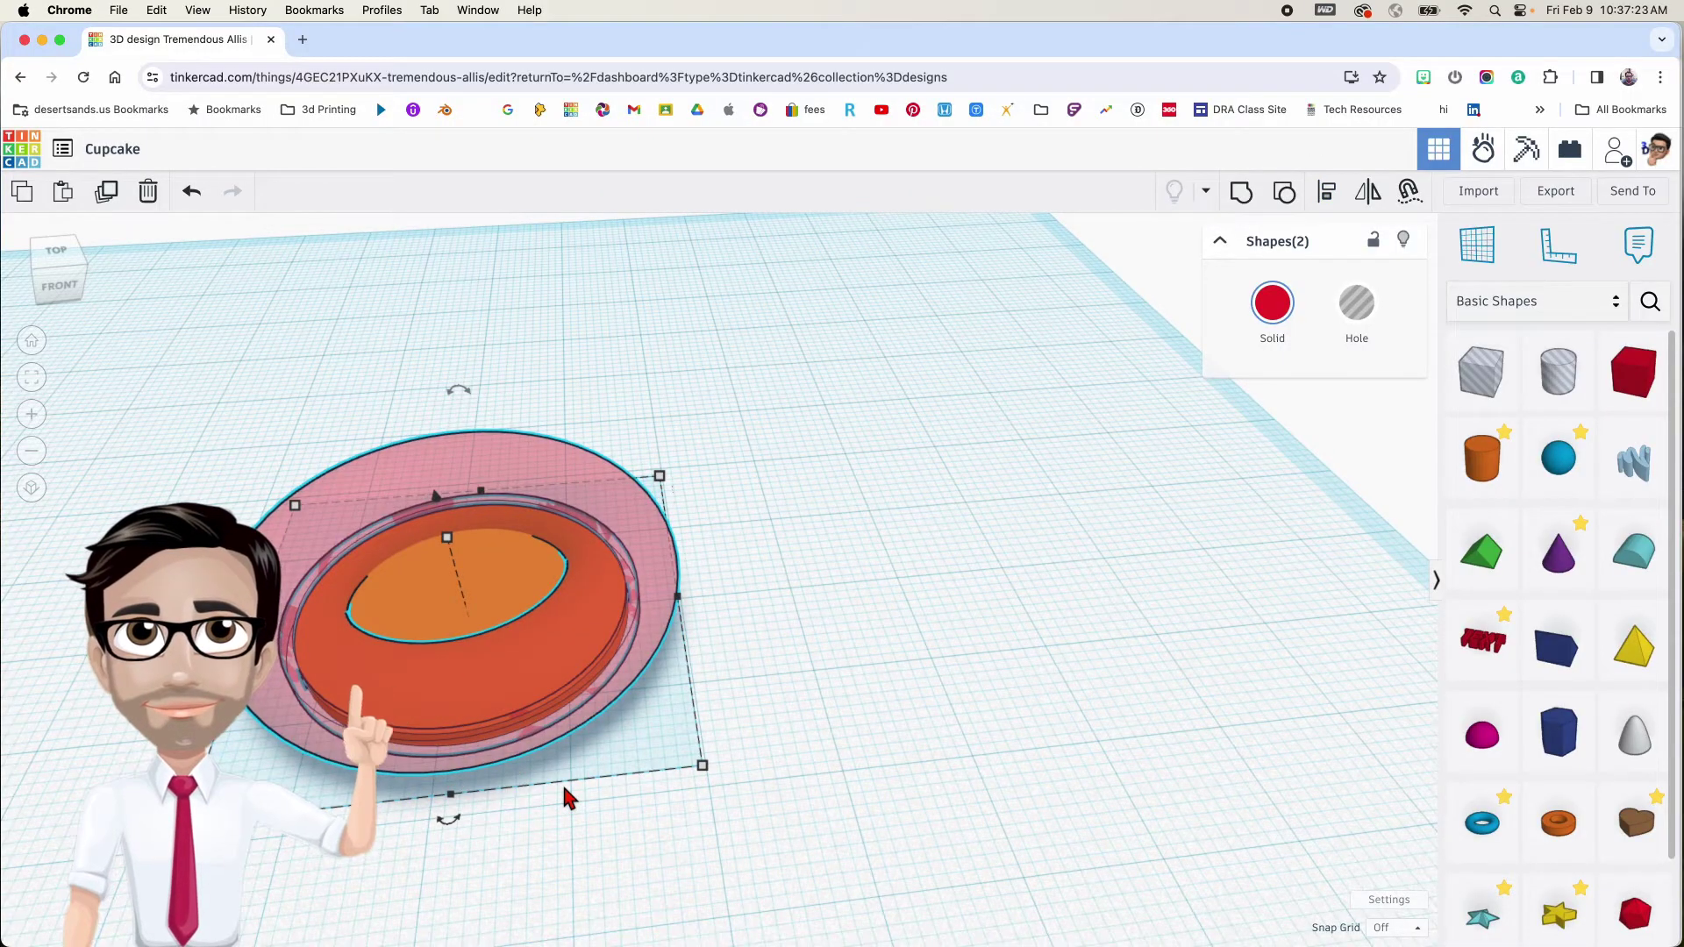
pyautogui.hotkey('ctrl', 'g')
pyautogui.moveTo(465, 782); pyautogui.dragTo(664, 666, button='right')
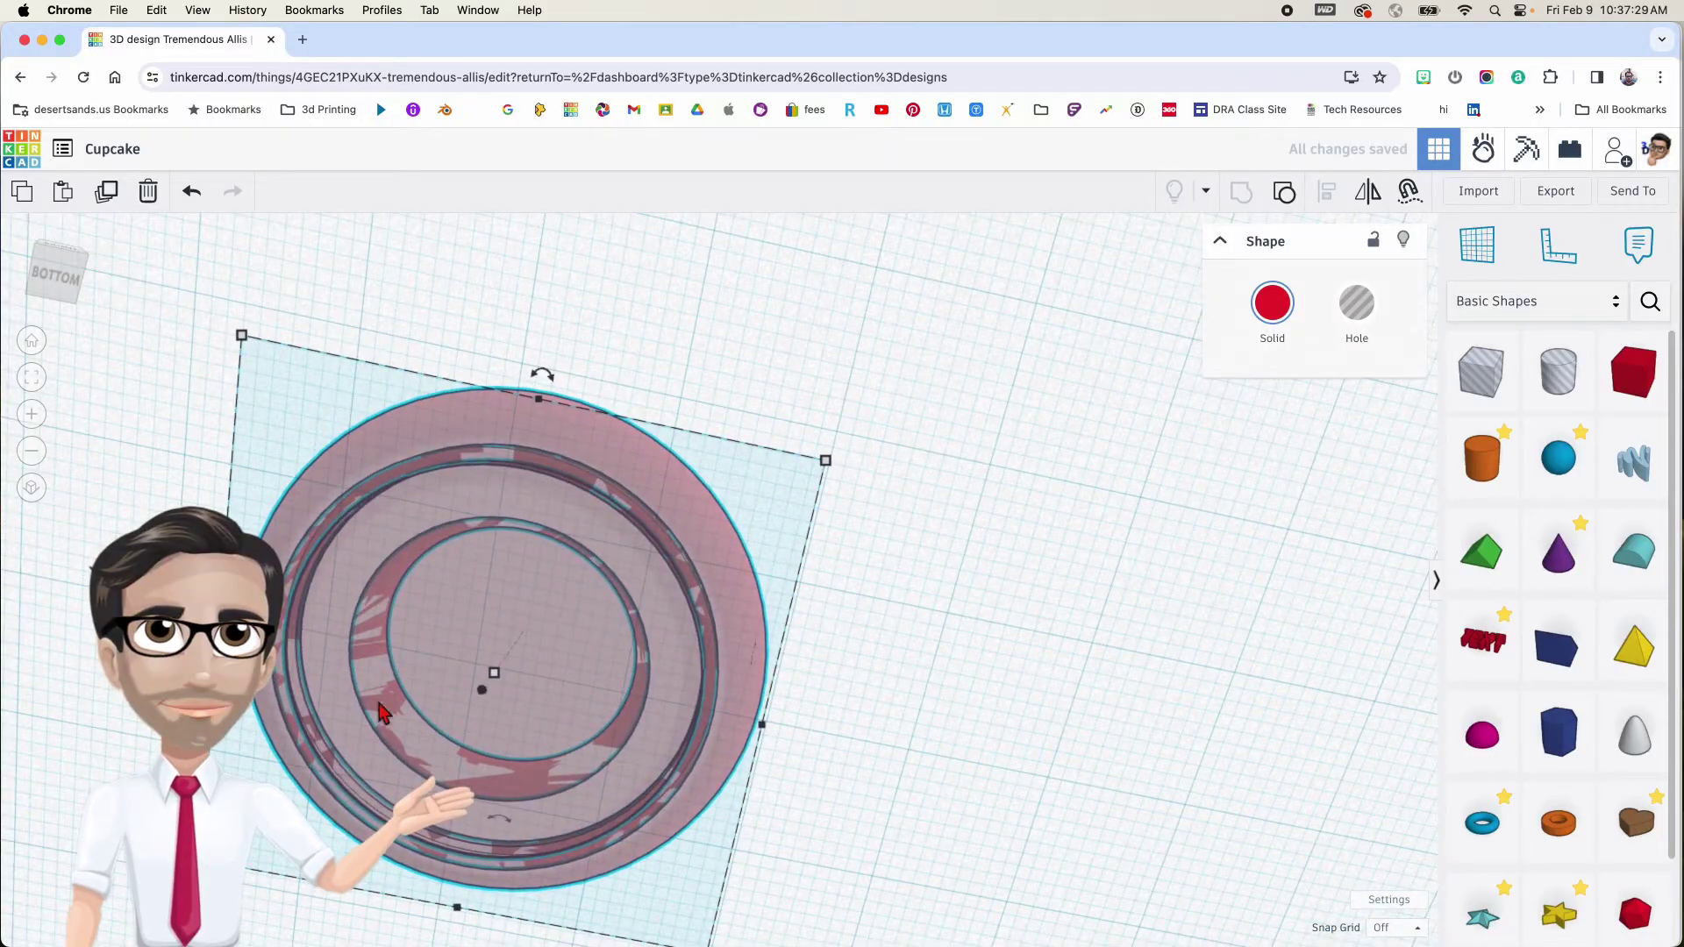
pyautogui.moveTo(542, 587); pyautogui.dragTo(522, 751, button='right')
pyautogui.moveTo(338, 694); pyautogui.dragTo(422, 707, button='right')
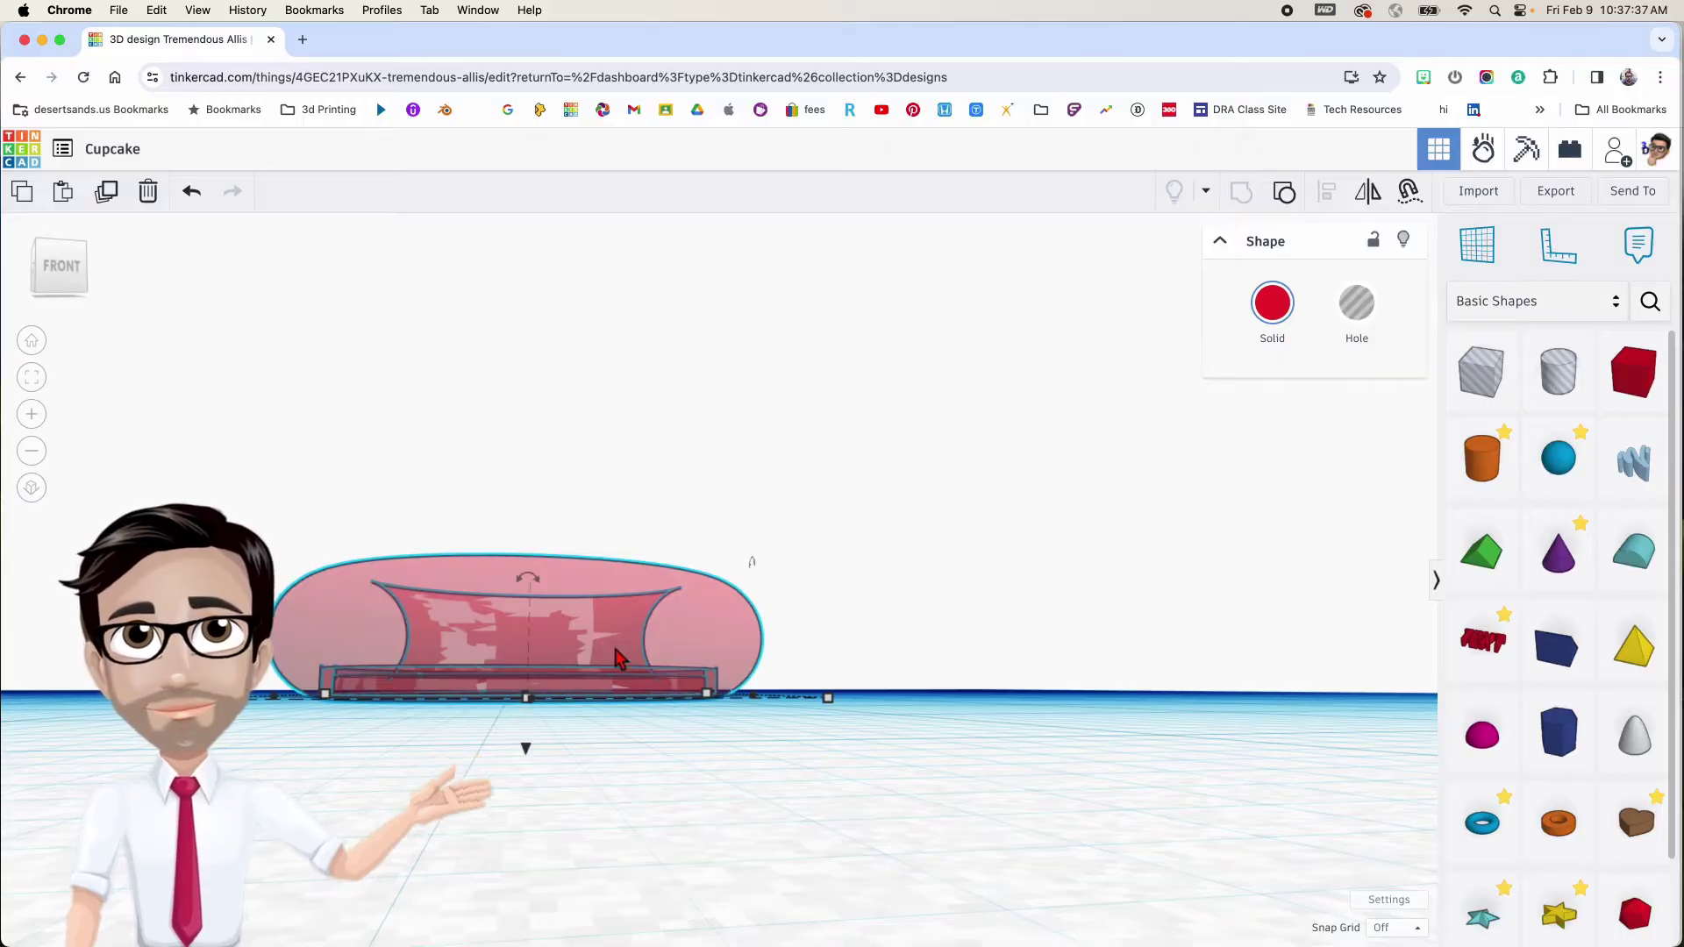
pyautogui.moveTo(501, 656); pyautogui.dragTo(614, 674, button='right')
pyautogui.click(346, 743)
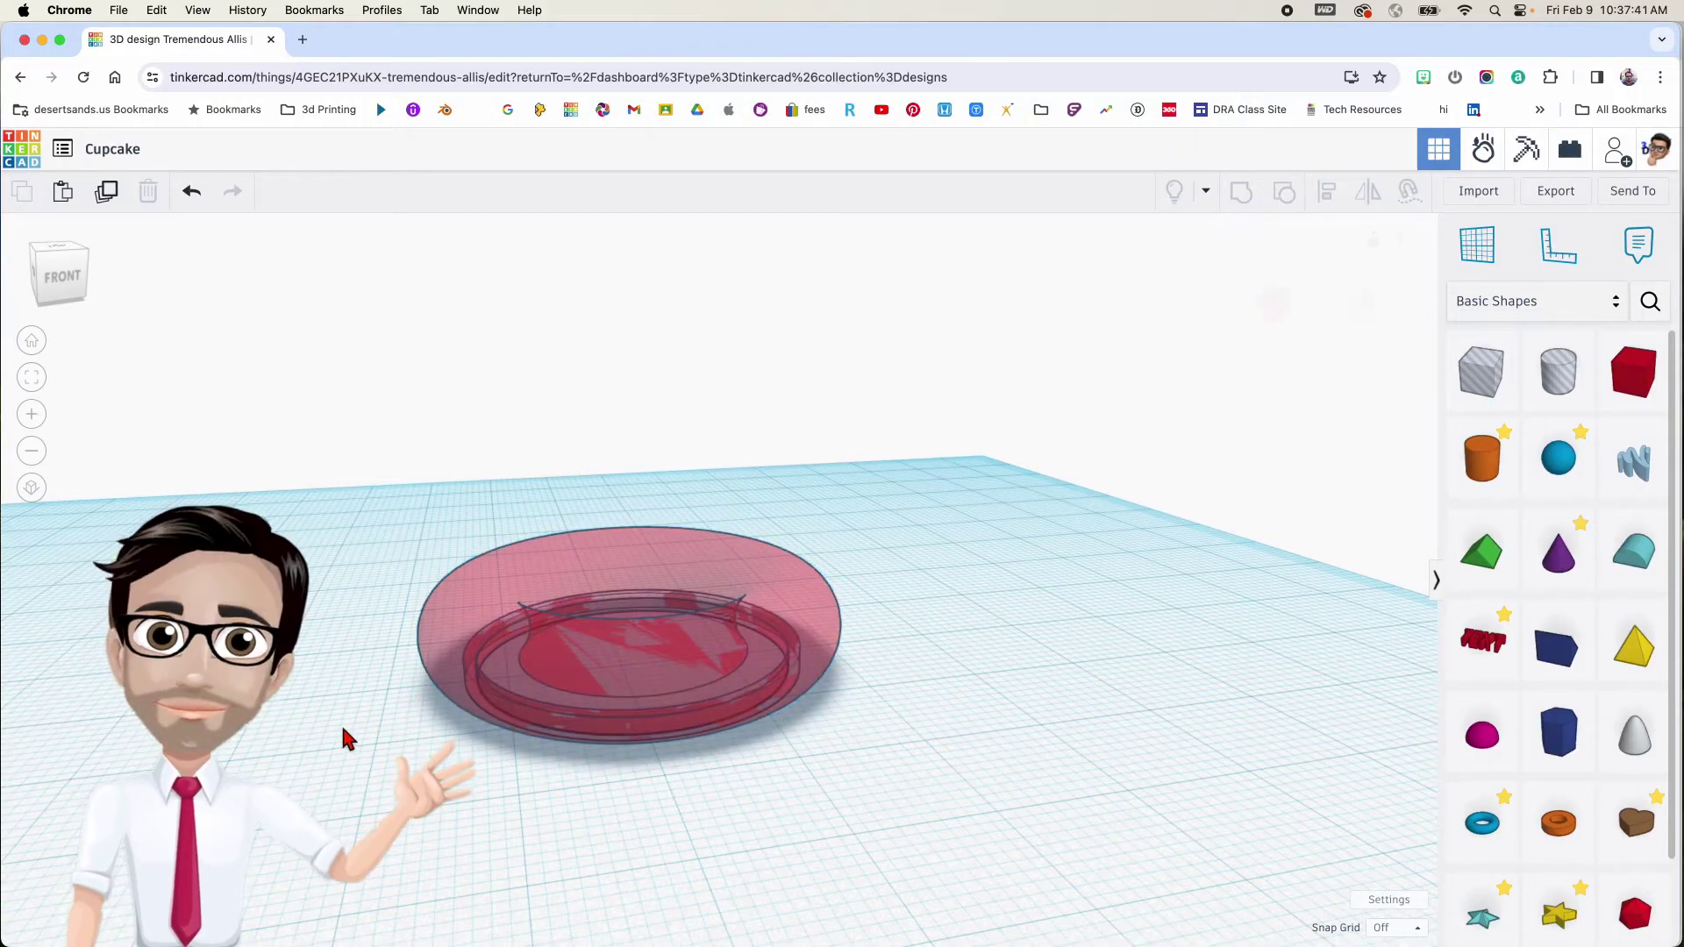
# Add a box hole to the workplane beside the grouped torus
pyautogui.scroll(-2, 346, 742)
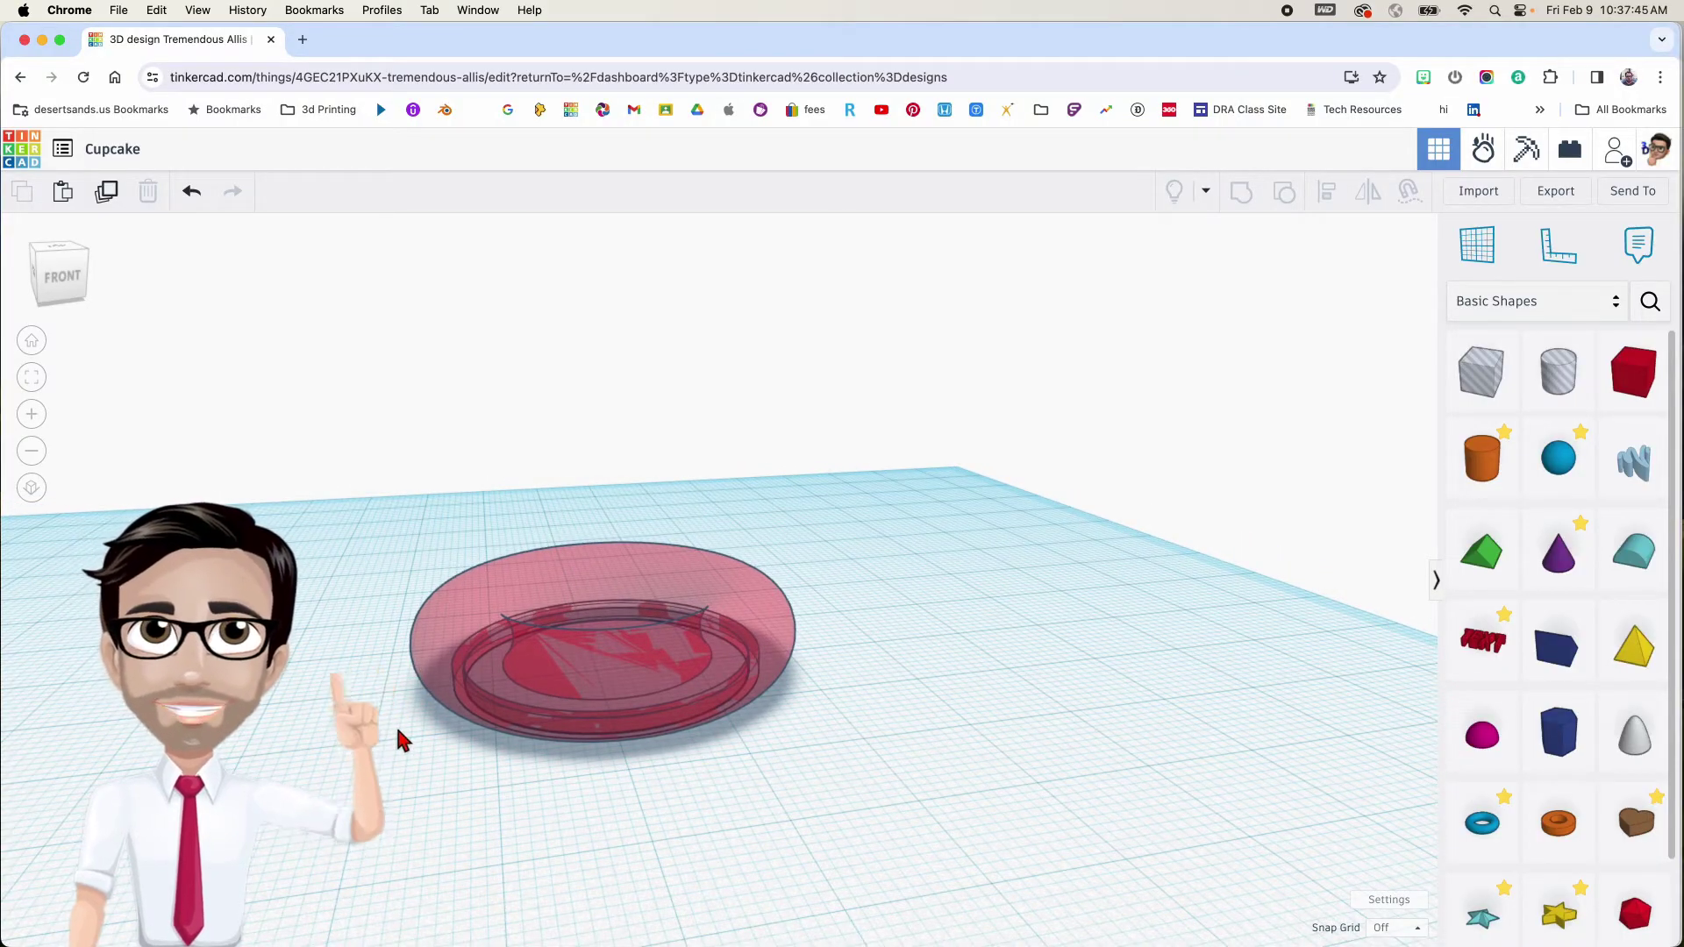
pyautogui.moveTo(424, 746); pyautogui.dragTo(418, 740, button='right')
pyautogui.moveTo(1488, 383); pyautogui.dragTo(963, 667)
pyautogui.moveTo(1057, 637); pyautogui.dragTo(910, 639, button='right')
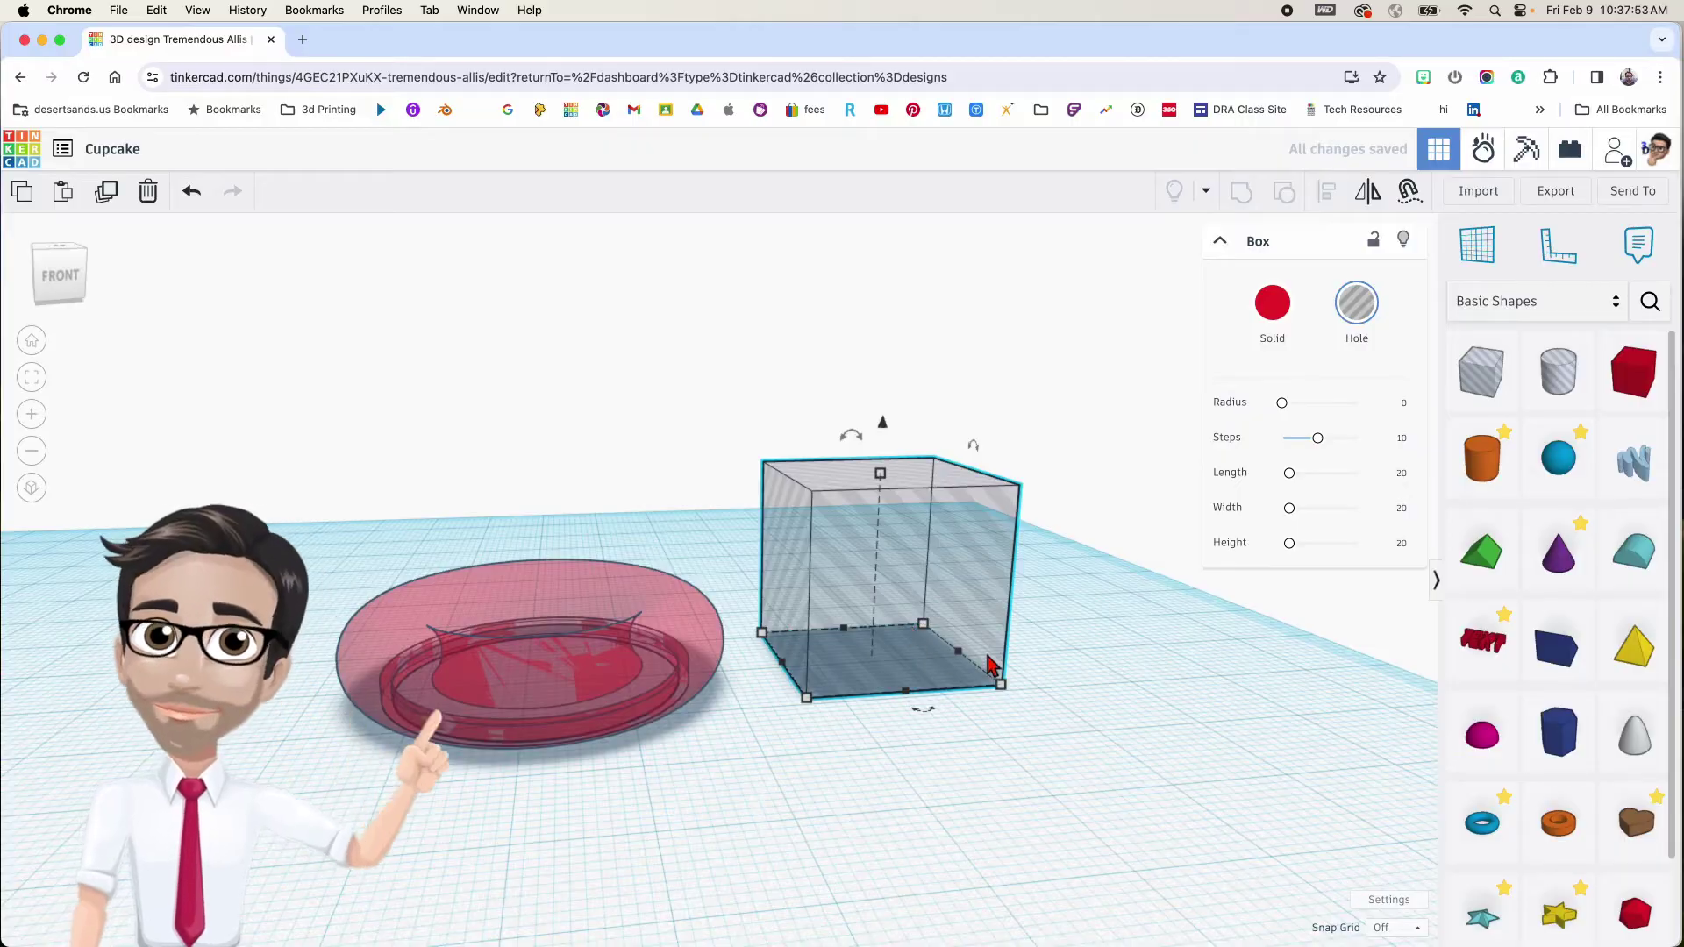
# Enlarge the box hole's base beyond the torus's footprint and flip its 20 mm height to extend below the workplane
pyautogui.moveTo(1001, 685); pyautogui.dragTo(1473, 768)
pyautogui.moveTo(1044, 716); pyautogui.dragTo(1087, 533, button='right')
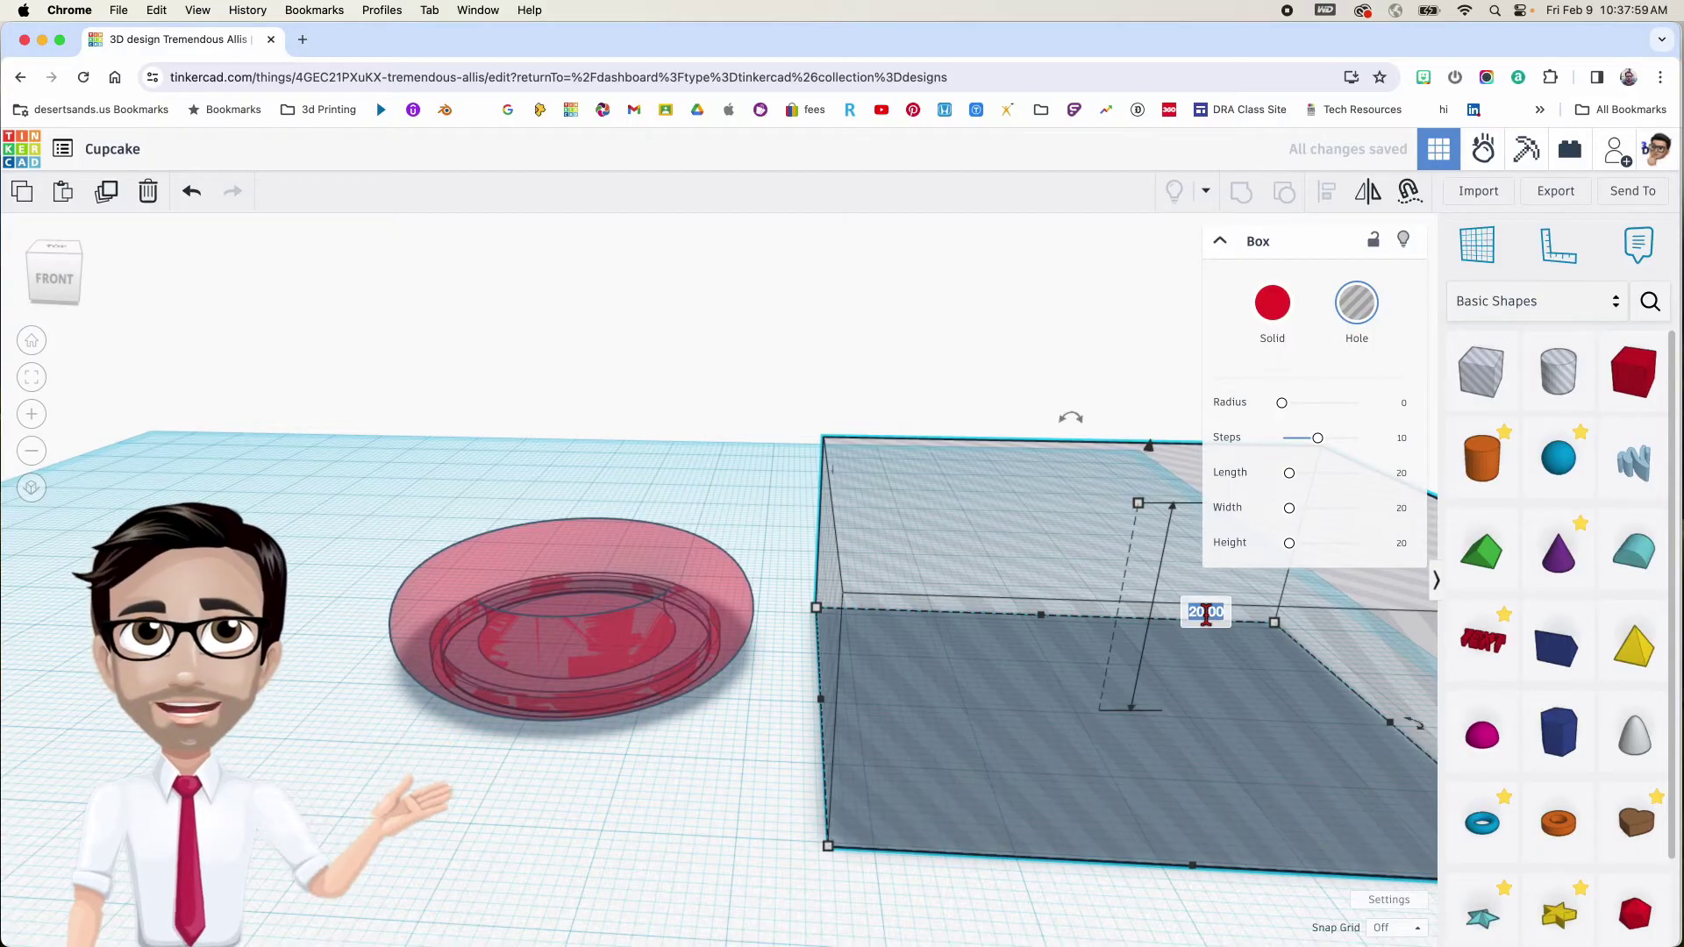
pyautogui.press('Return')
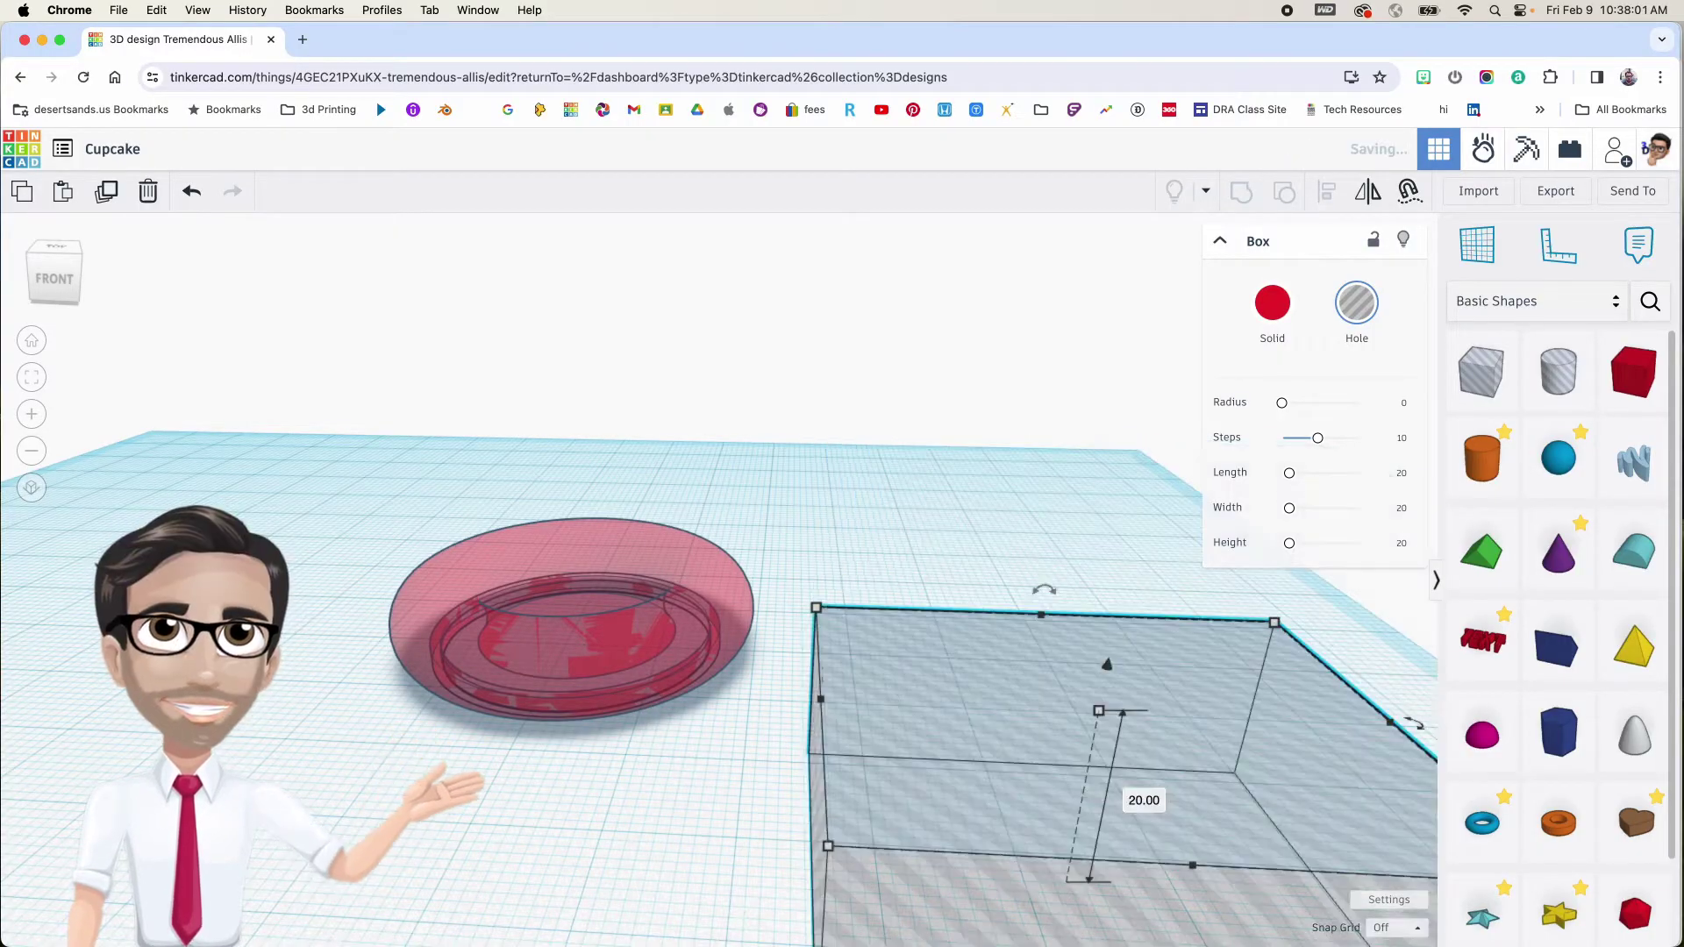
# Move the box hole directly beneath the torus so that it covers the torus's entire underside
pyautogui.moveTo(1075, 708); pyautogui.dragTo(1074, 811, button='right')
pyautogui.moveTo(1217, 760); pyautogui.dragTo(646, 639)
pyautogui.moveTo(819, 650); pyautogui.dragTo(727, 589, button='right')
pyautogui.moveTo(800, 350); pyautogui.dragTo(616, 586, button='right')
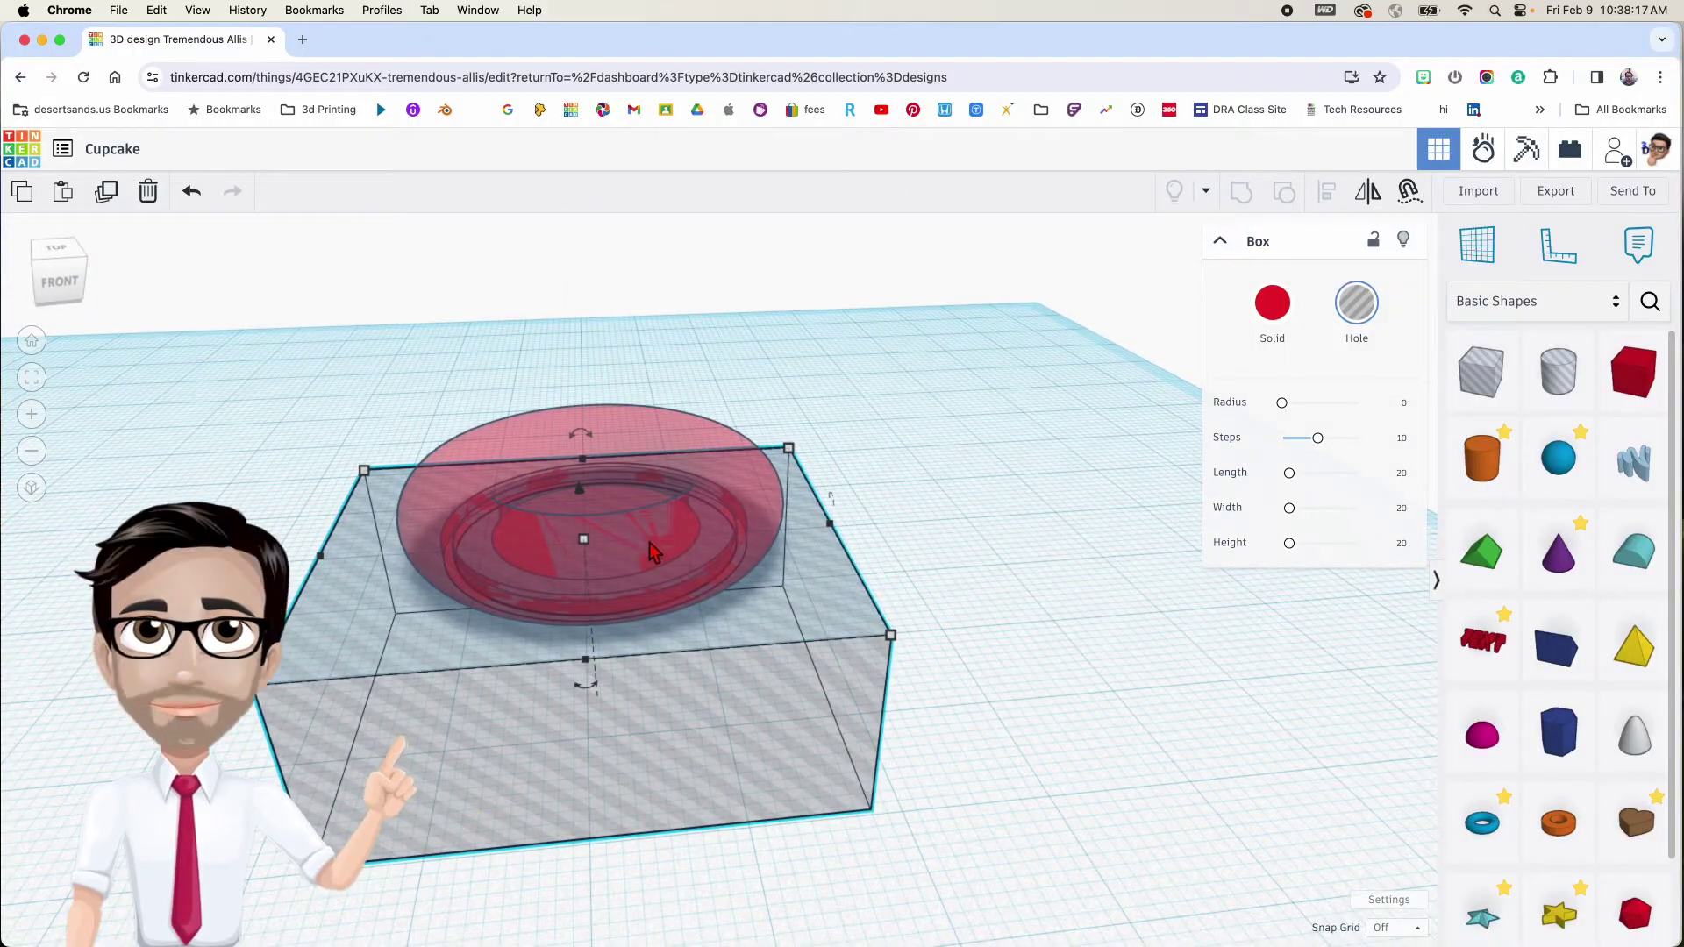
pyautogui.moveTo(651, 544); pyautogui.dragTo(707, 554, button='middle')
pyautogui.moveTo(808, 575); pyautogui.dragTo(774, 612, button='right')
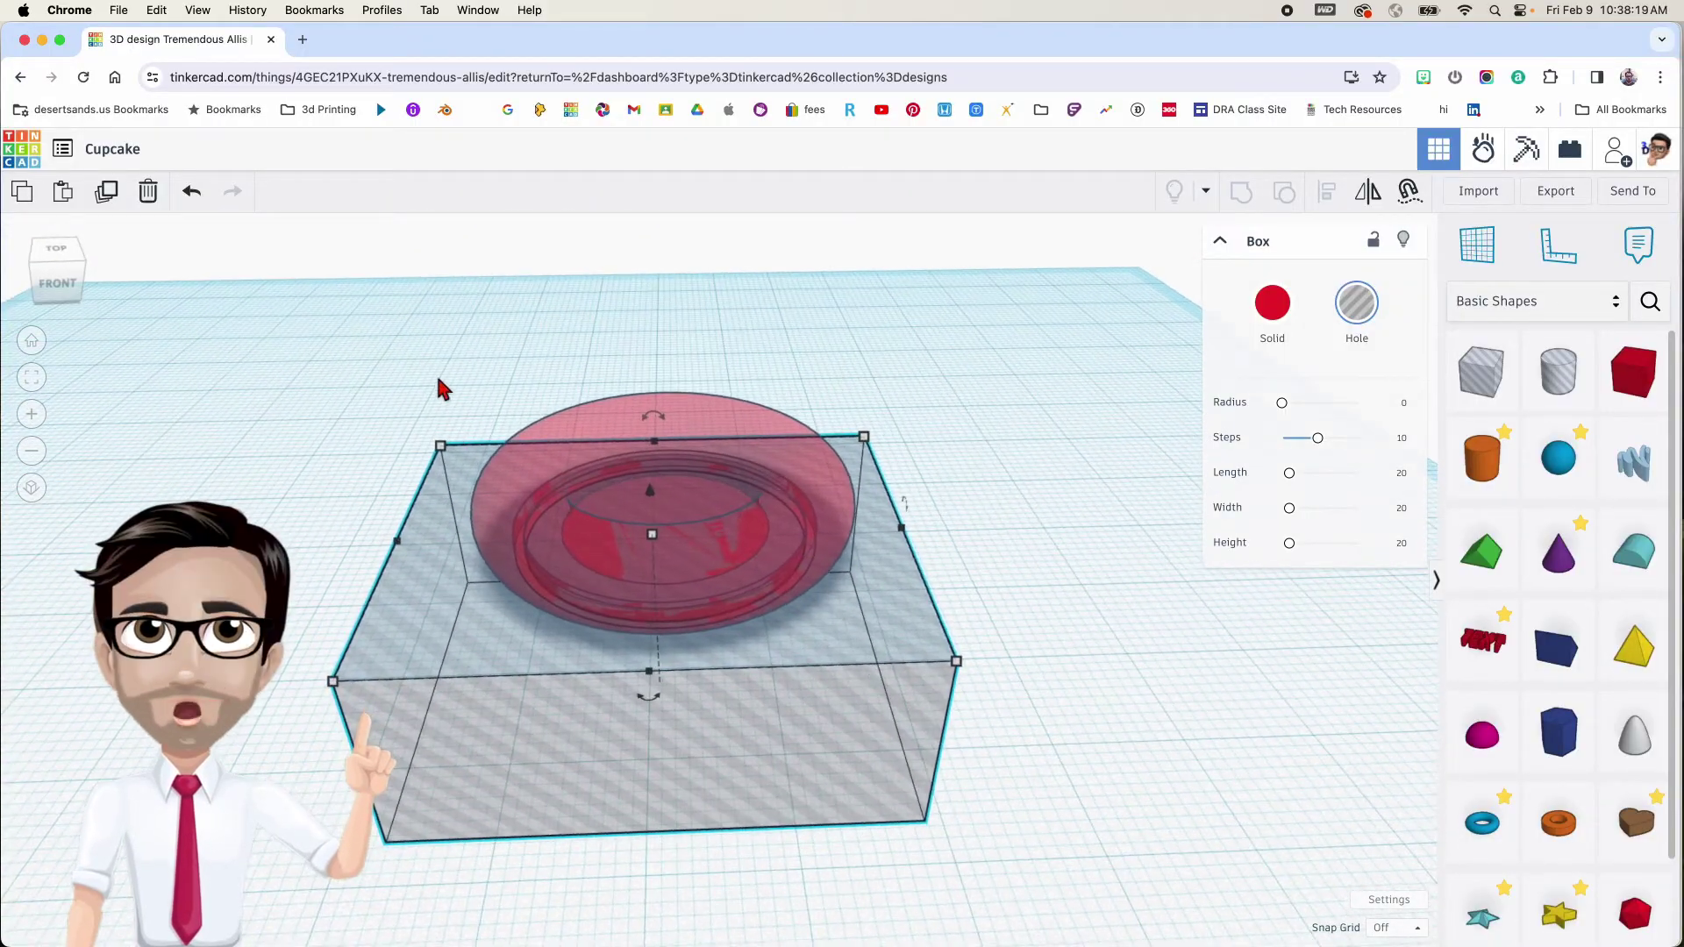
# Group the torus with the box hole to trim away anything below the workplane, and inspect the underside
pyautogui.keyDown('shift'); pyautogui.click(771, 681); pyautogui.keyUp('shift')
pyautogui.hotkey('ctrl', 'g')
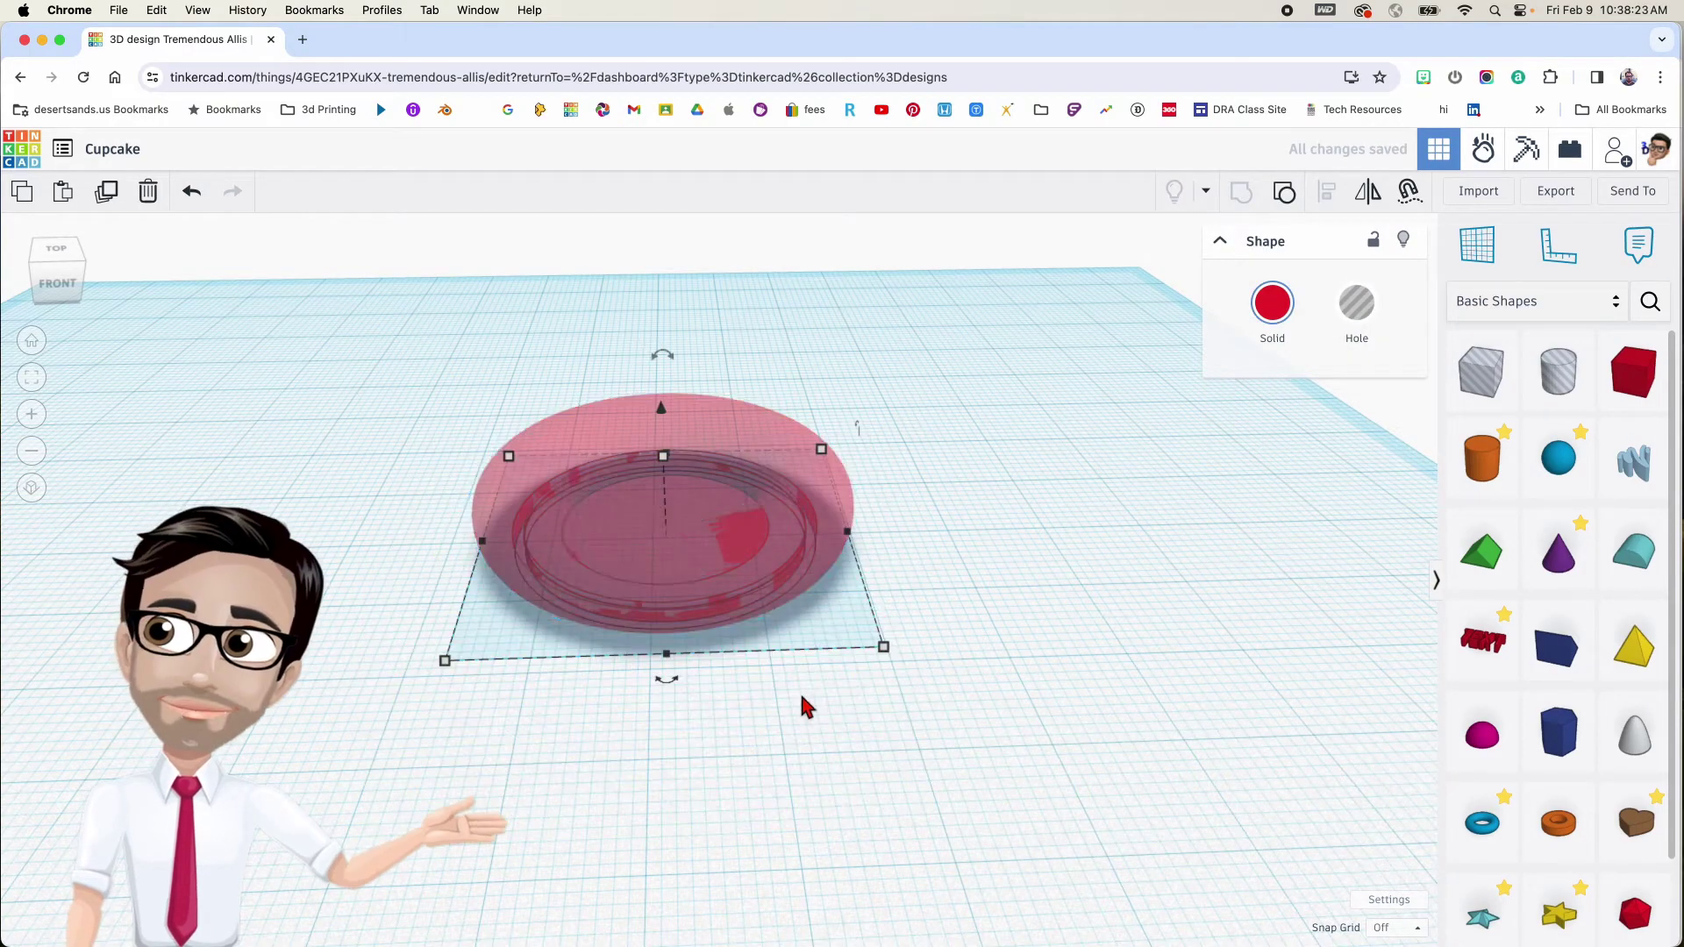
pyautogui.click(788, 672)
pyautogui.moveTo(789, 664); pyautogui.dragTo(761, 577, button='right')
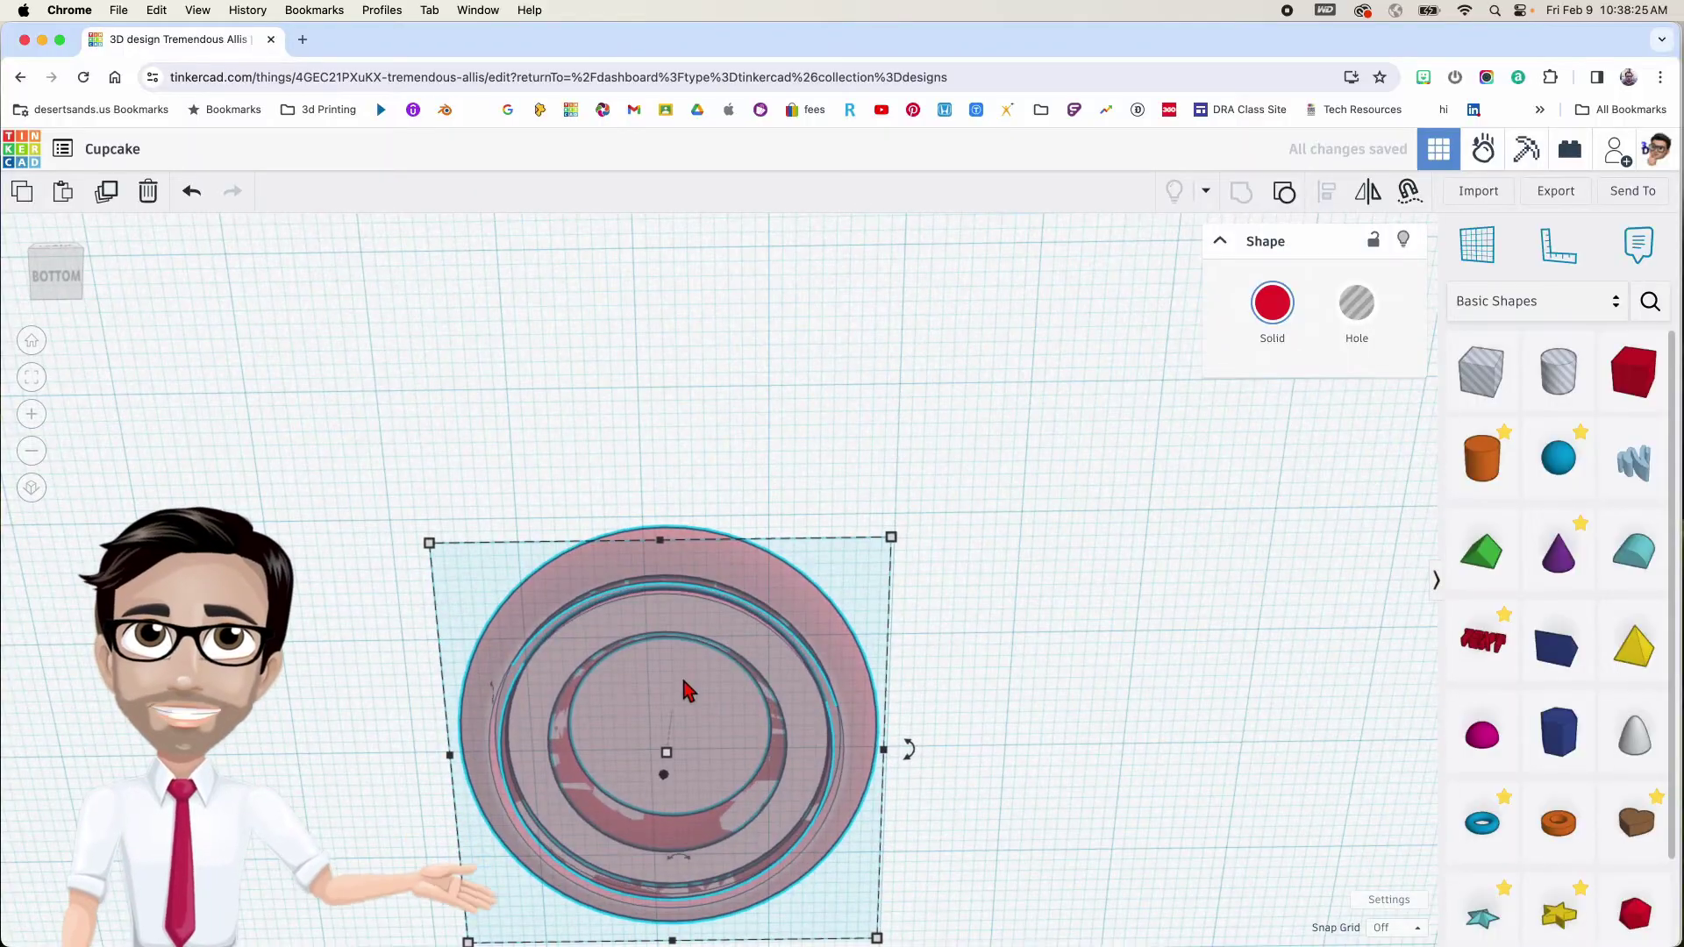
# Examine the circular groove in the underside of the red ring-shaped body from below and from the front
pyautogui.scroll(2, 683, 680)
pyautogui.scroll(4, 683, 682)
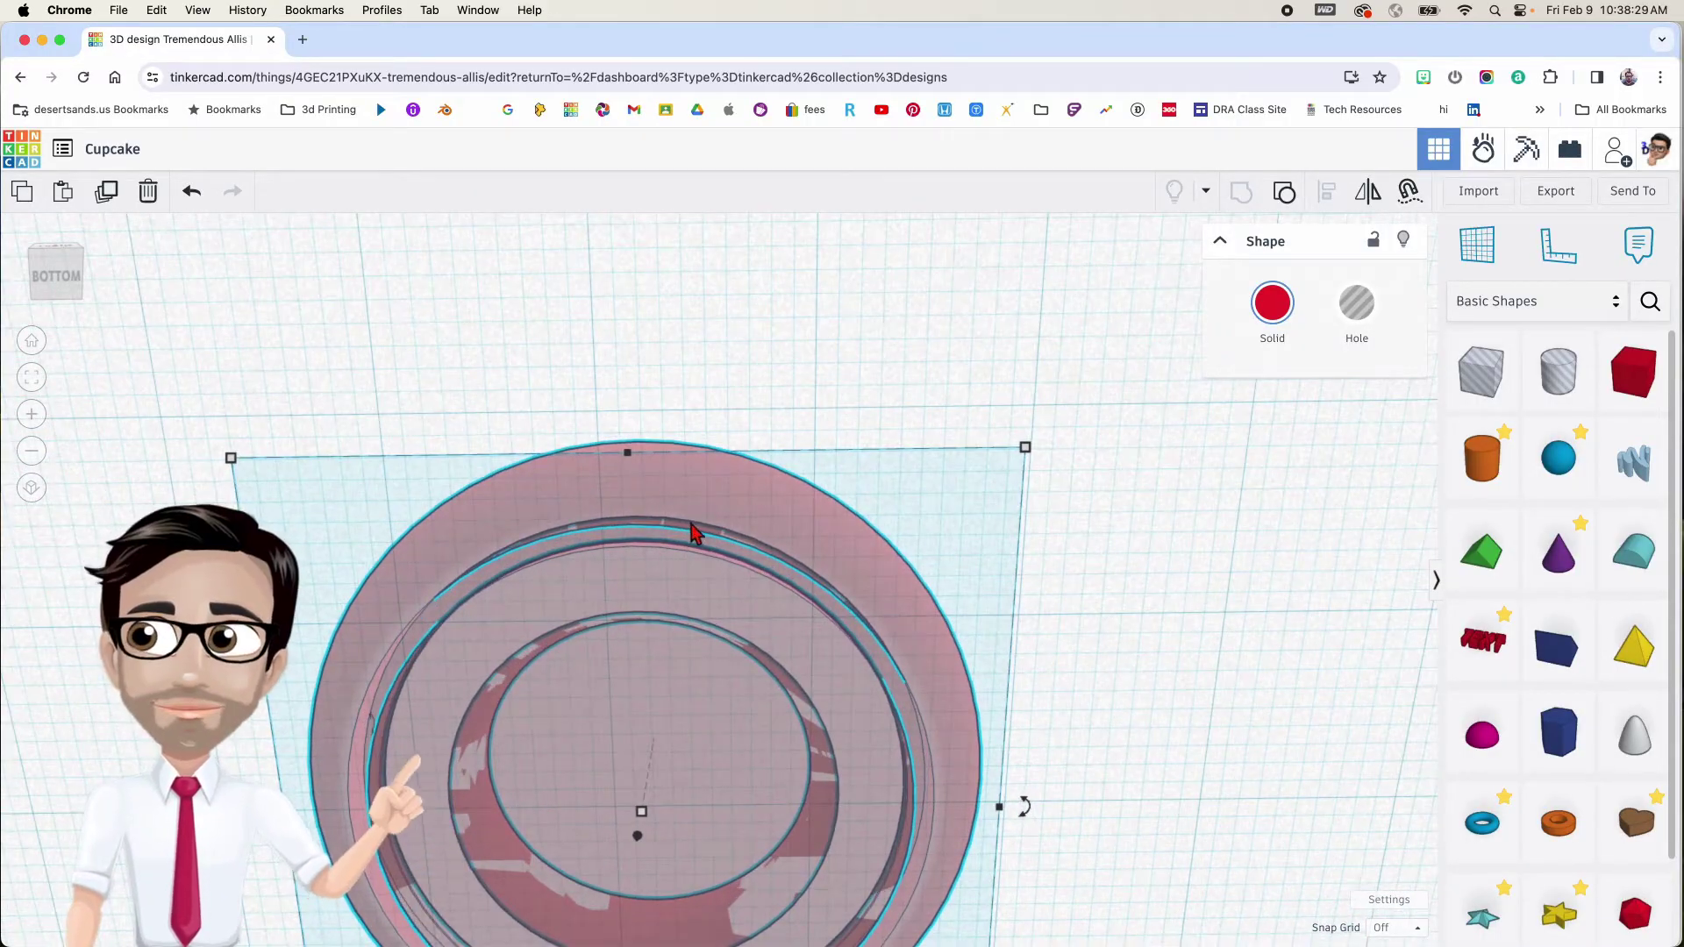
pyautogui.moveTo(590, 530); pyautogui.dragTo(594, 571, button='right')
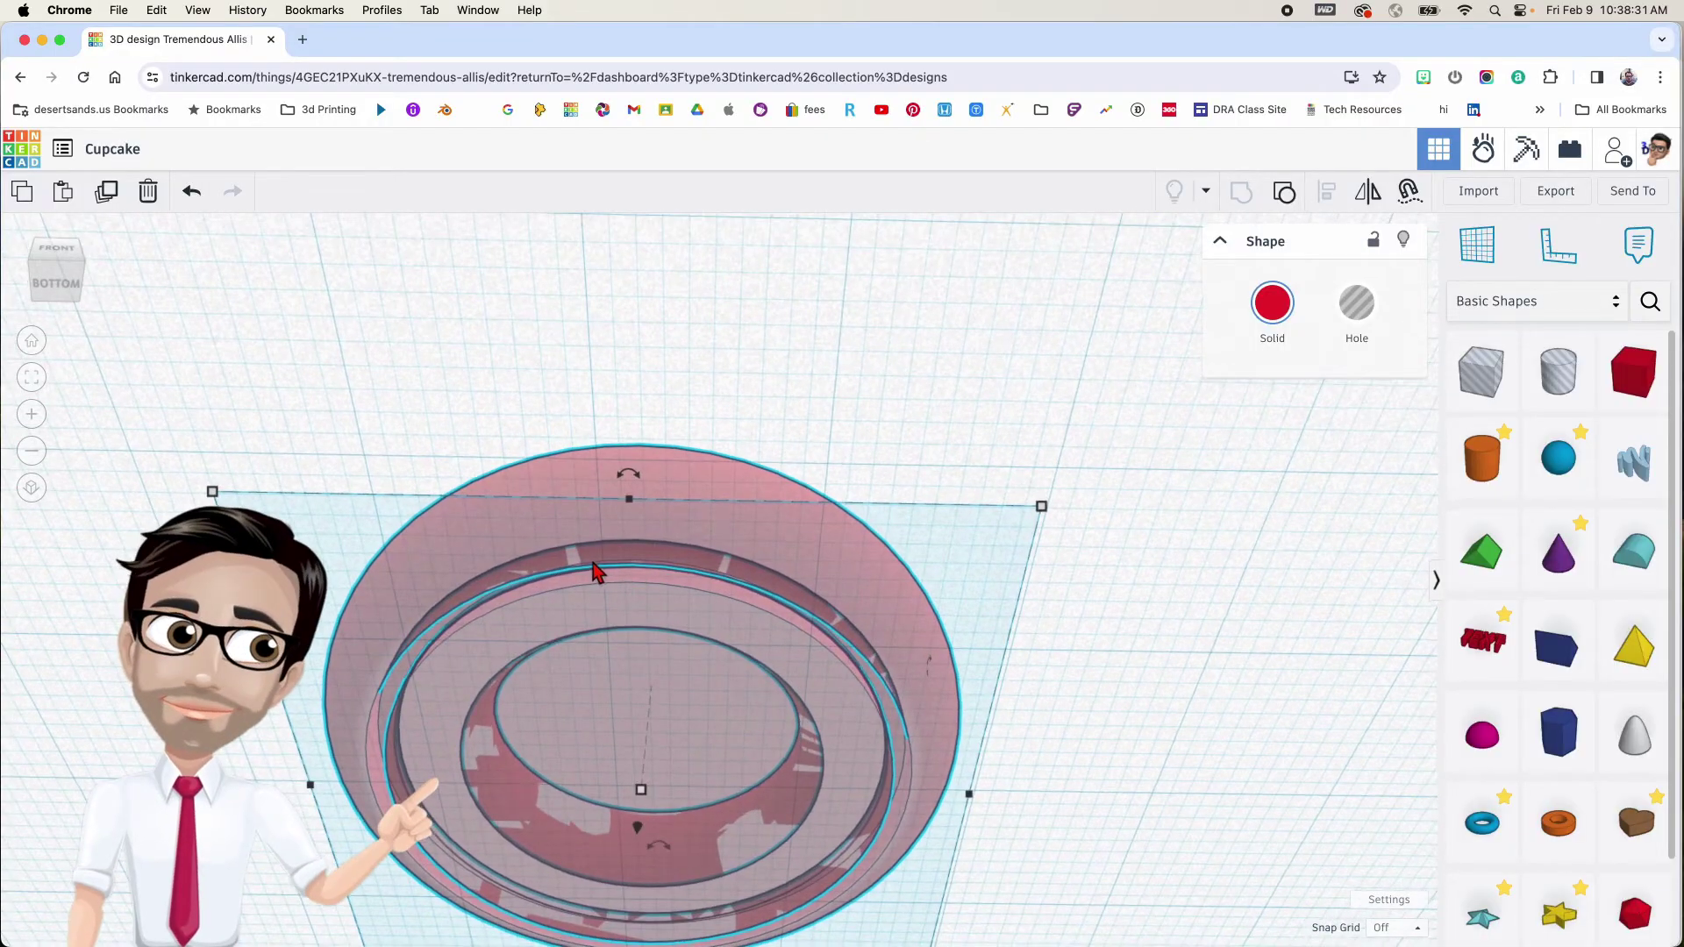
pyautogui.moveTo(700, 583); pyautogui.dragTo(710, 643, button='right')
pyautogui.moveTo(711, 659); pyautogui.dragTo(705, 629, button='right')
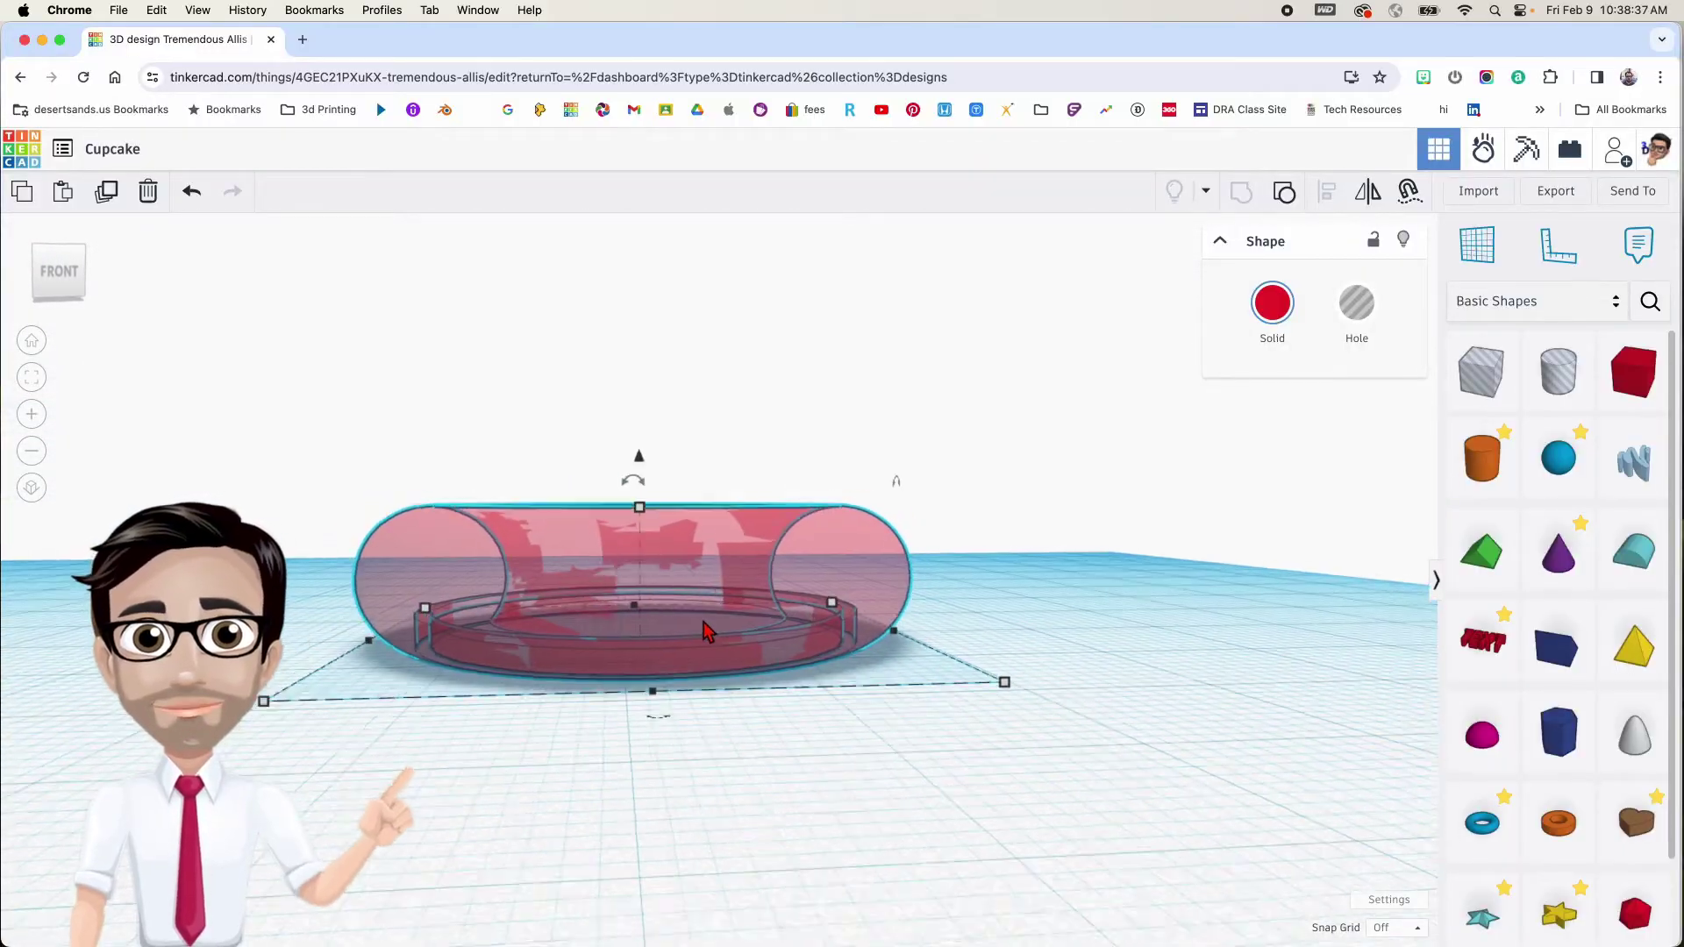
pyautogui.scroll(-4, 705, 629)
pyautogui.moveTo(722, 592); pyautogui.dragTo(783, 621, button='middle')
pyautogui.moveTo(816, 601); pyautogui.dragTo(815, 693, button='right')
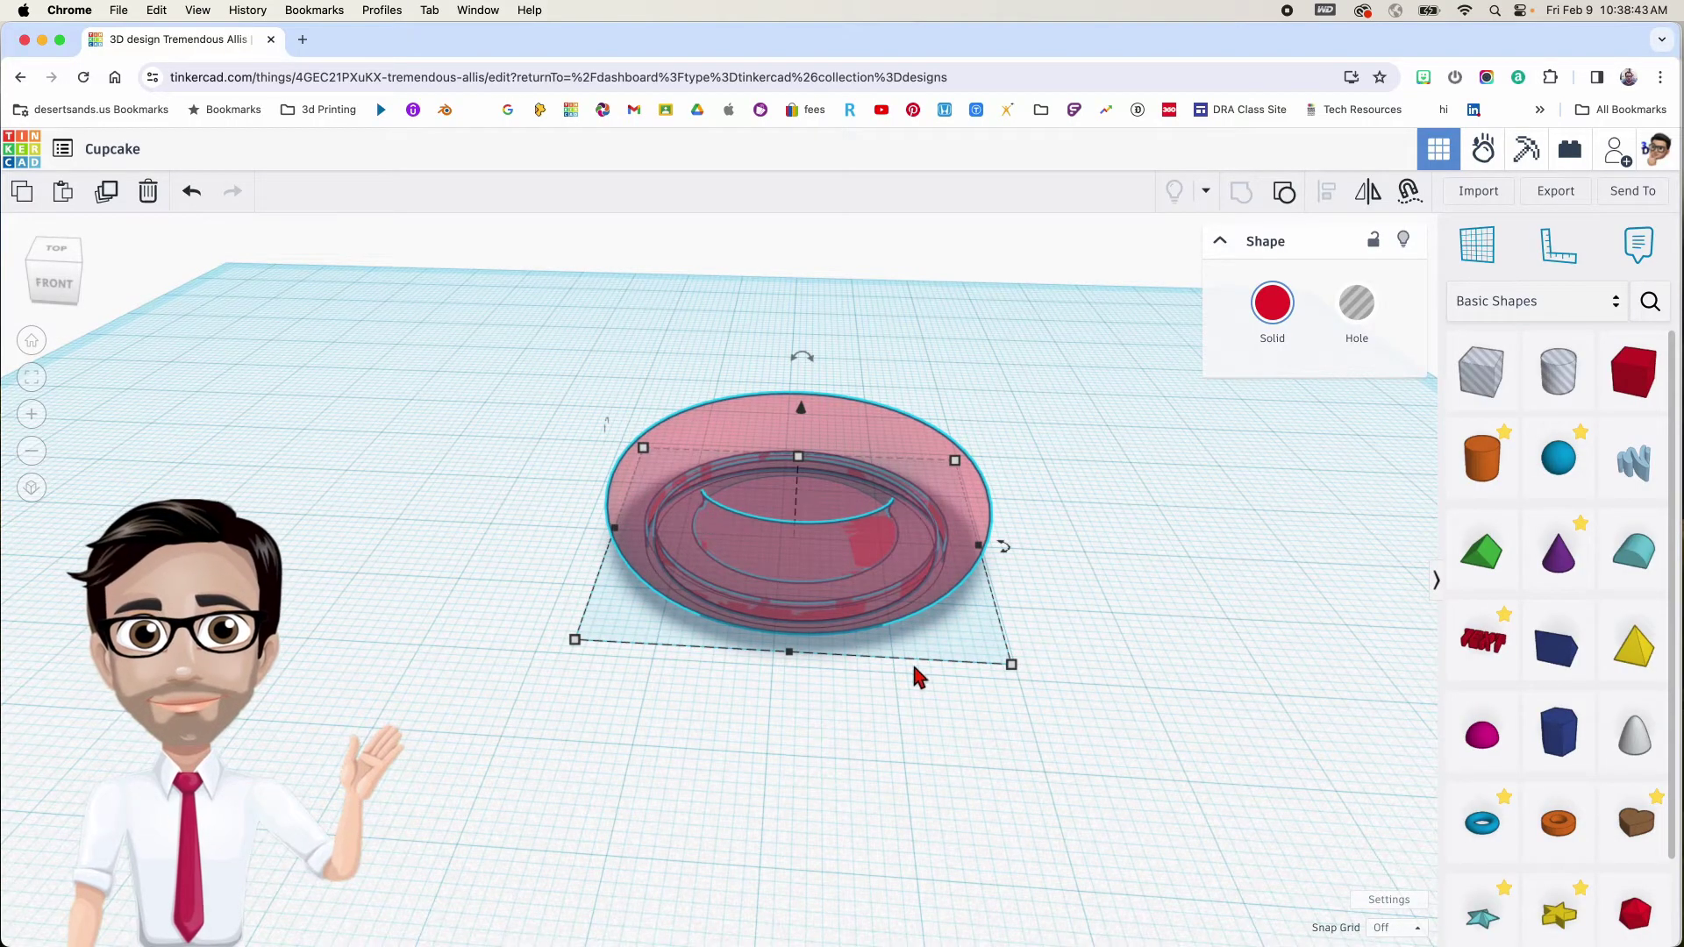
pyautogui.moveTo(884, 672); pyautogui.dragTo(880, 666, button='middle')
pyautogui.click(952, 678)
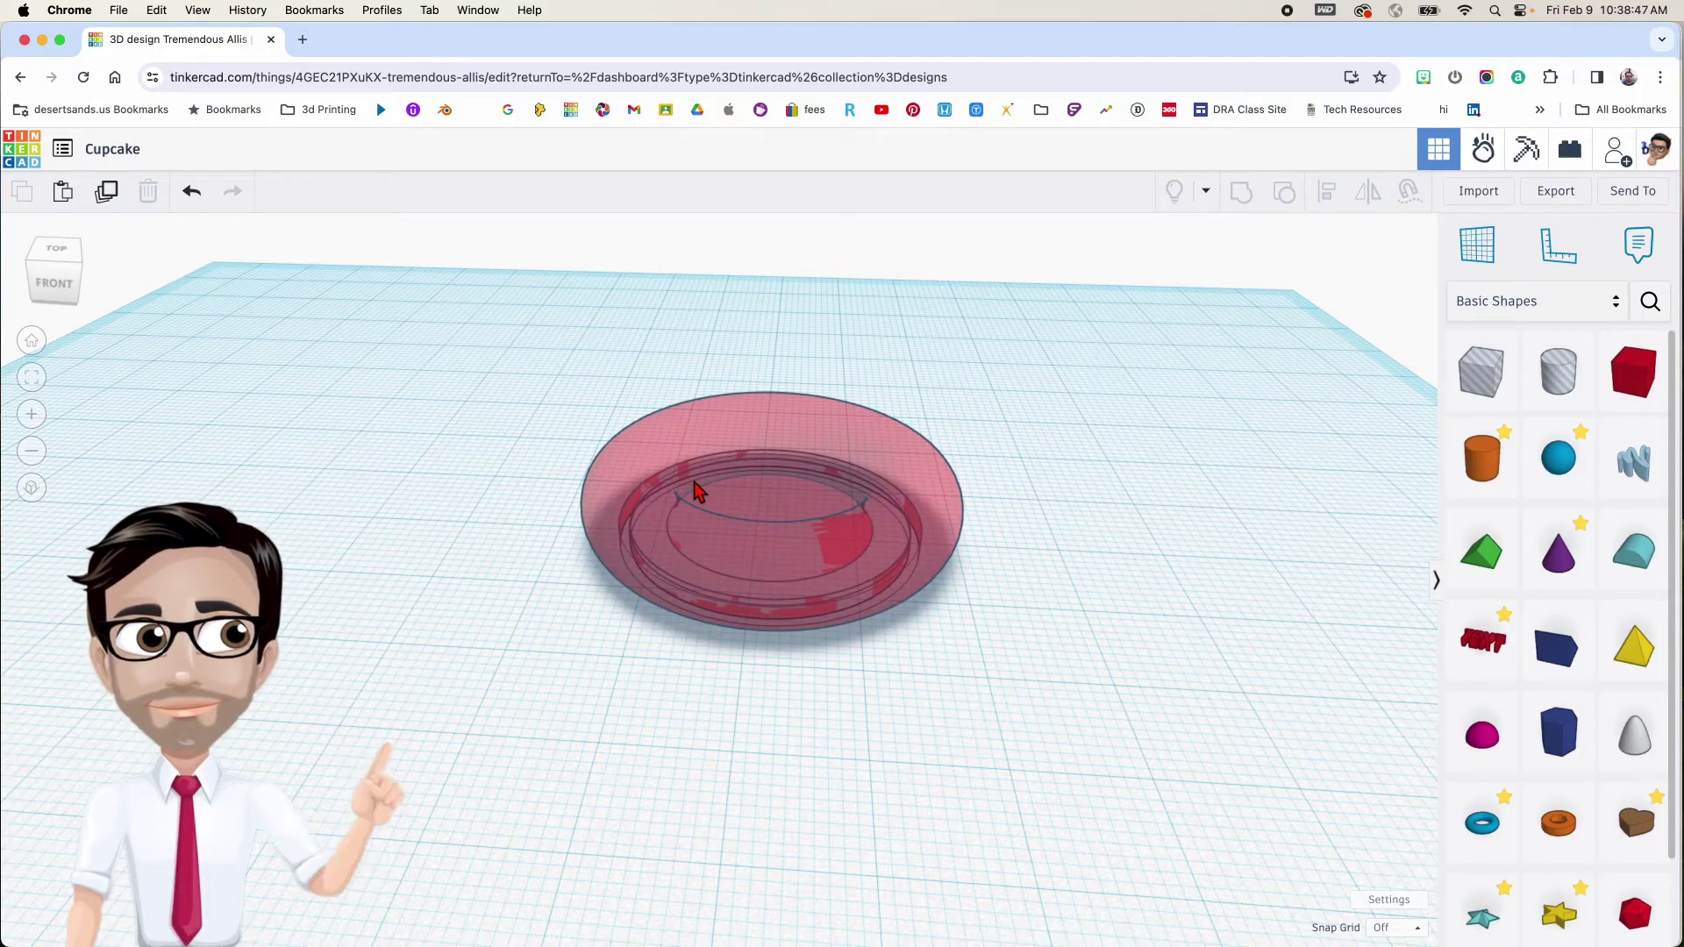
pyautogui.moveTo(782, 518)
pyautogui.mouseDown(button='right')
pyautogui.moveTo(781, 545)
pyautogui.moveTo(789, 482)
pyautogui.moveTo(865, 537)
pyautogui.moveTo(782, 548)
pyautogui.mouseUp(button='right')
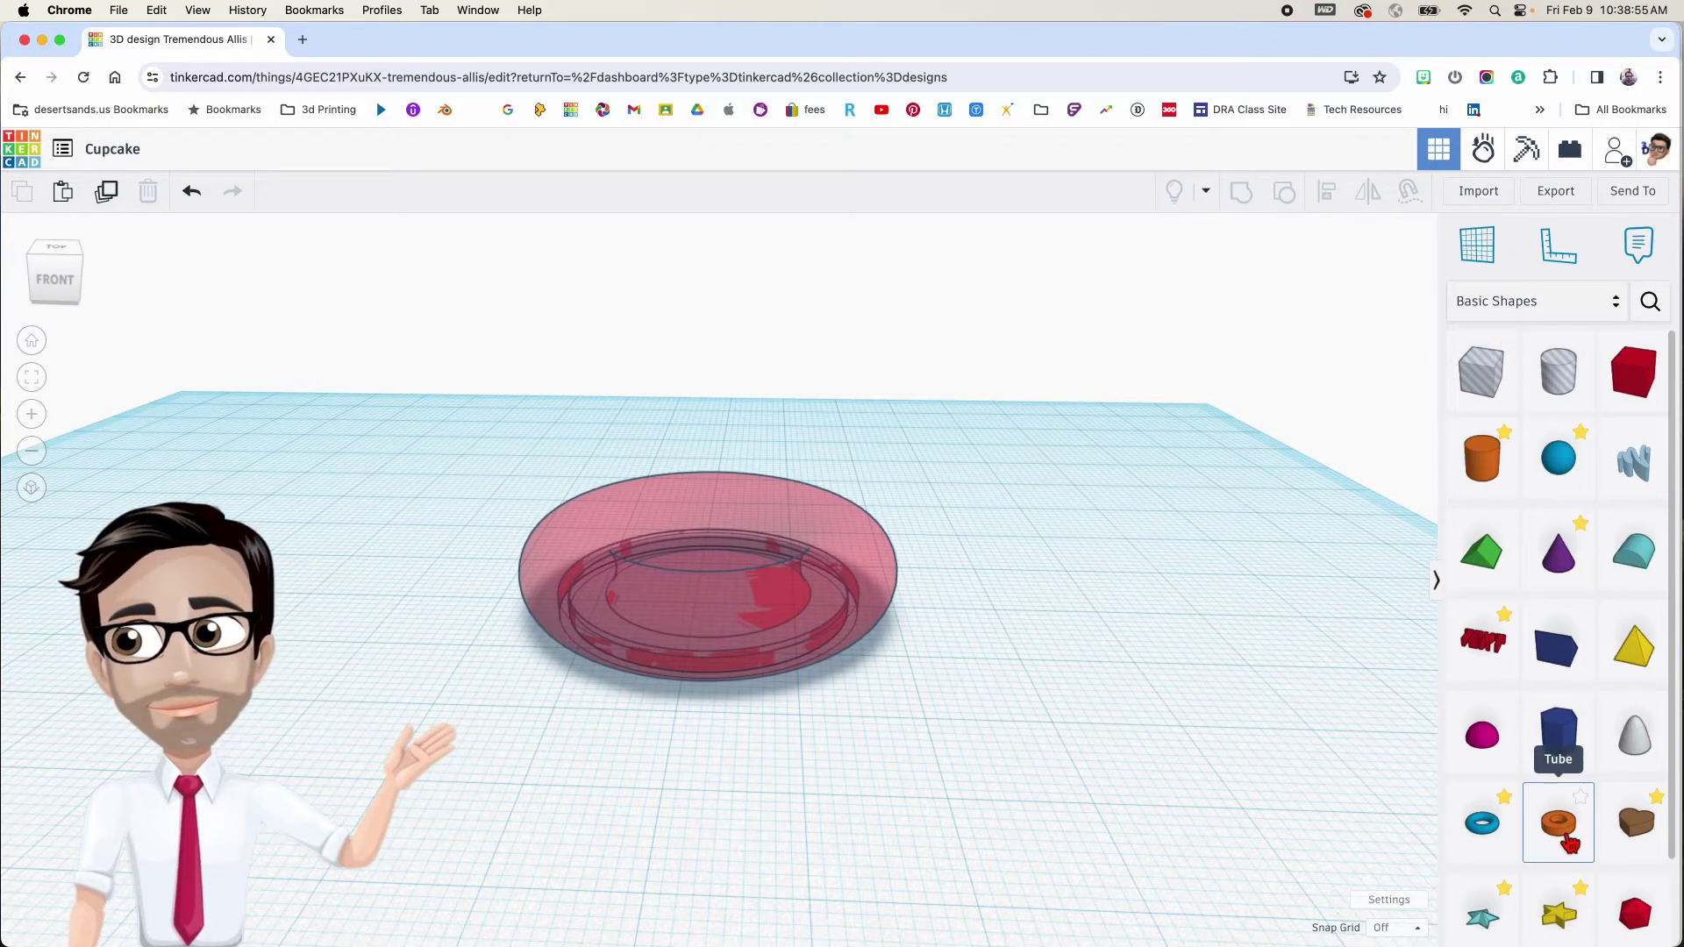
# Place a tube beside the red shape with 64 sides and a wall thickness of 0.5
pyautogui.moveTo(1565, 836); pyautogui.dragTo(988, 737)
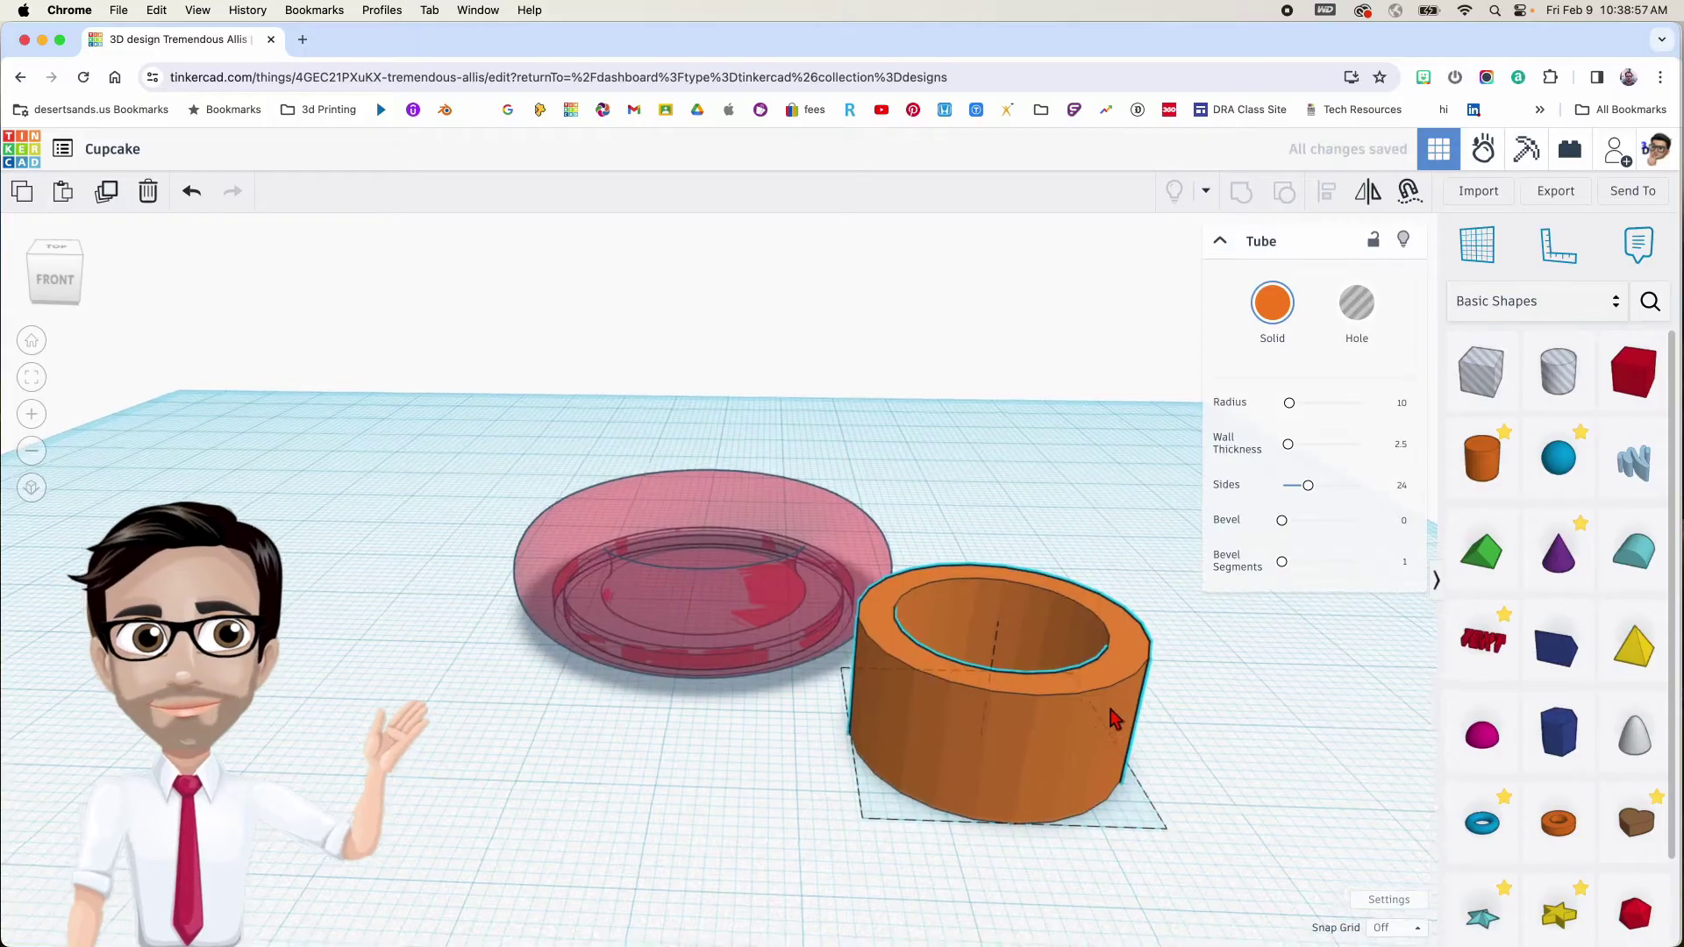
pyautogui.moveTo(1112, 706); pyautogui.dragTo(743, 667, button='middle')
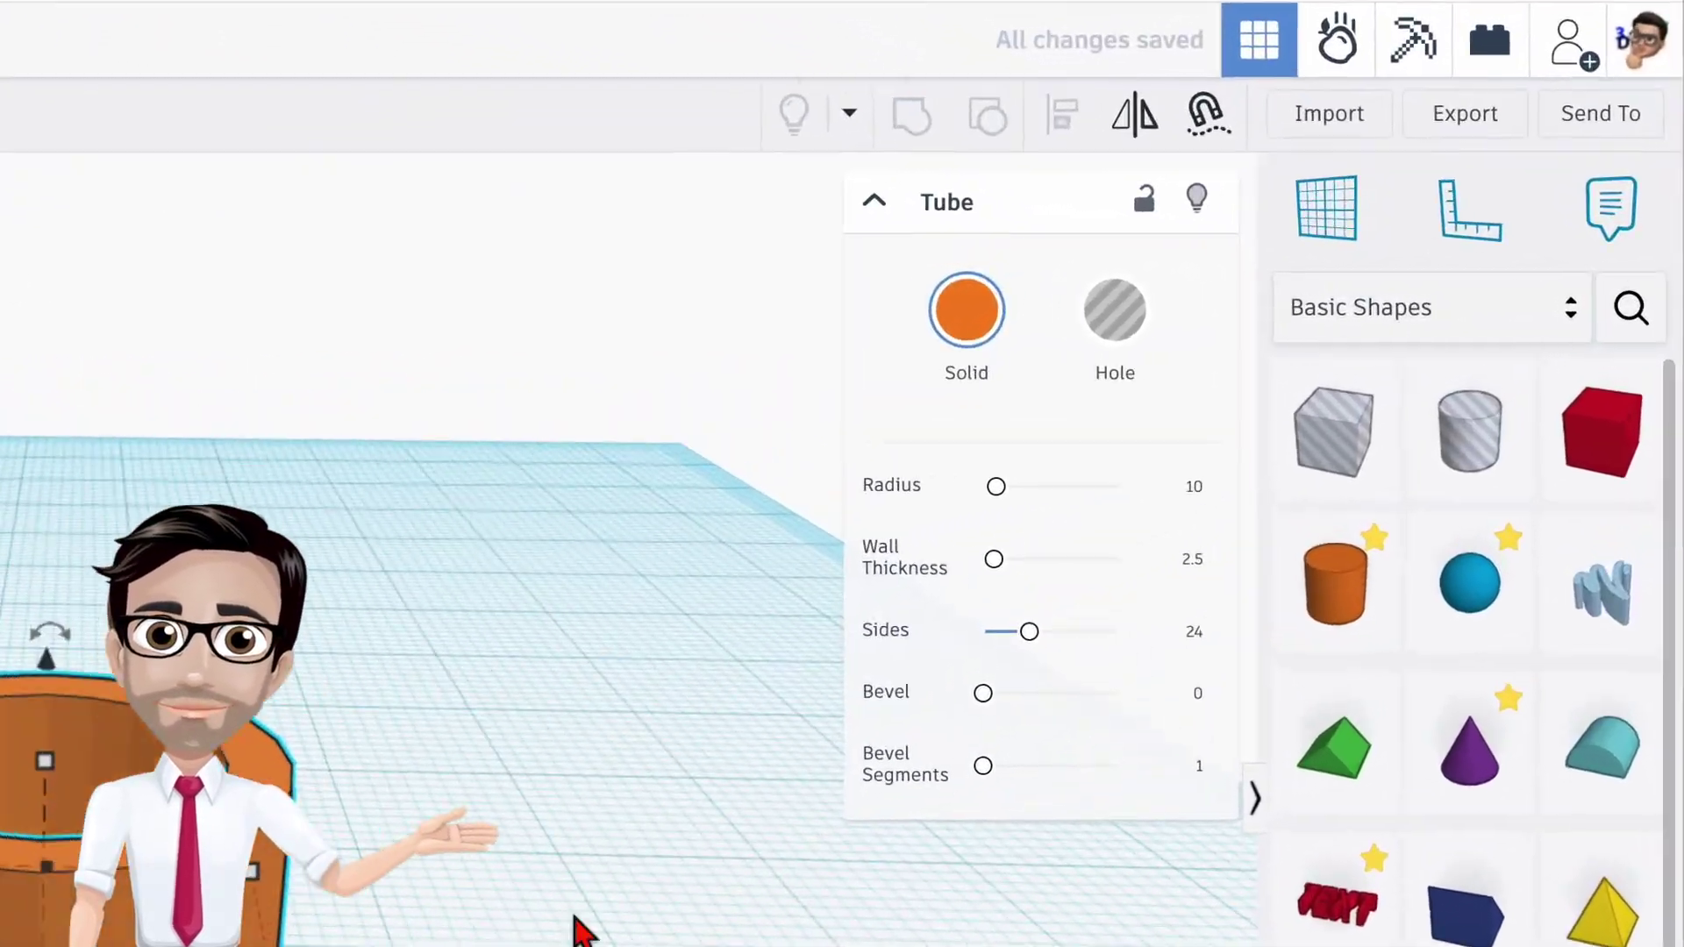
pyautogui.moveTo(942, 680); pyautogui.dragTo(1185, 699)
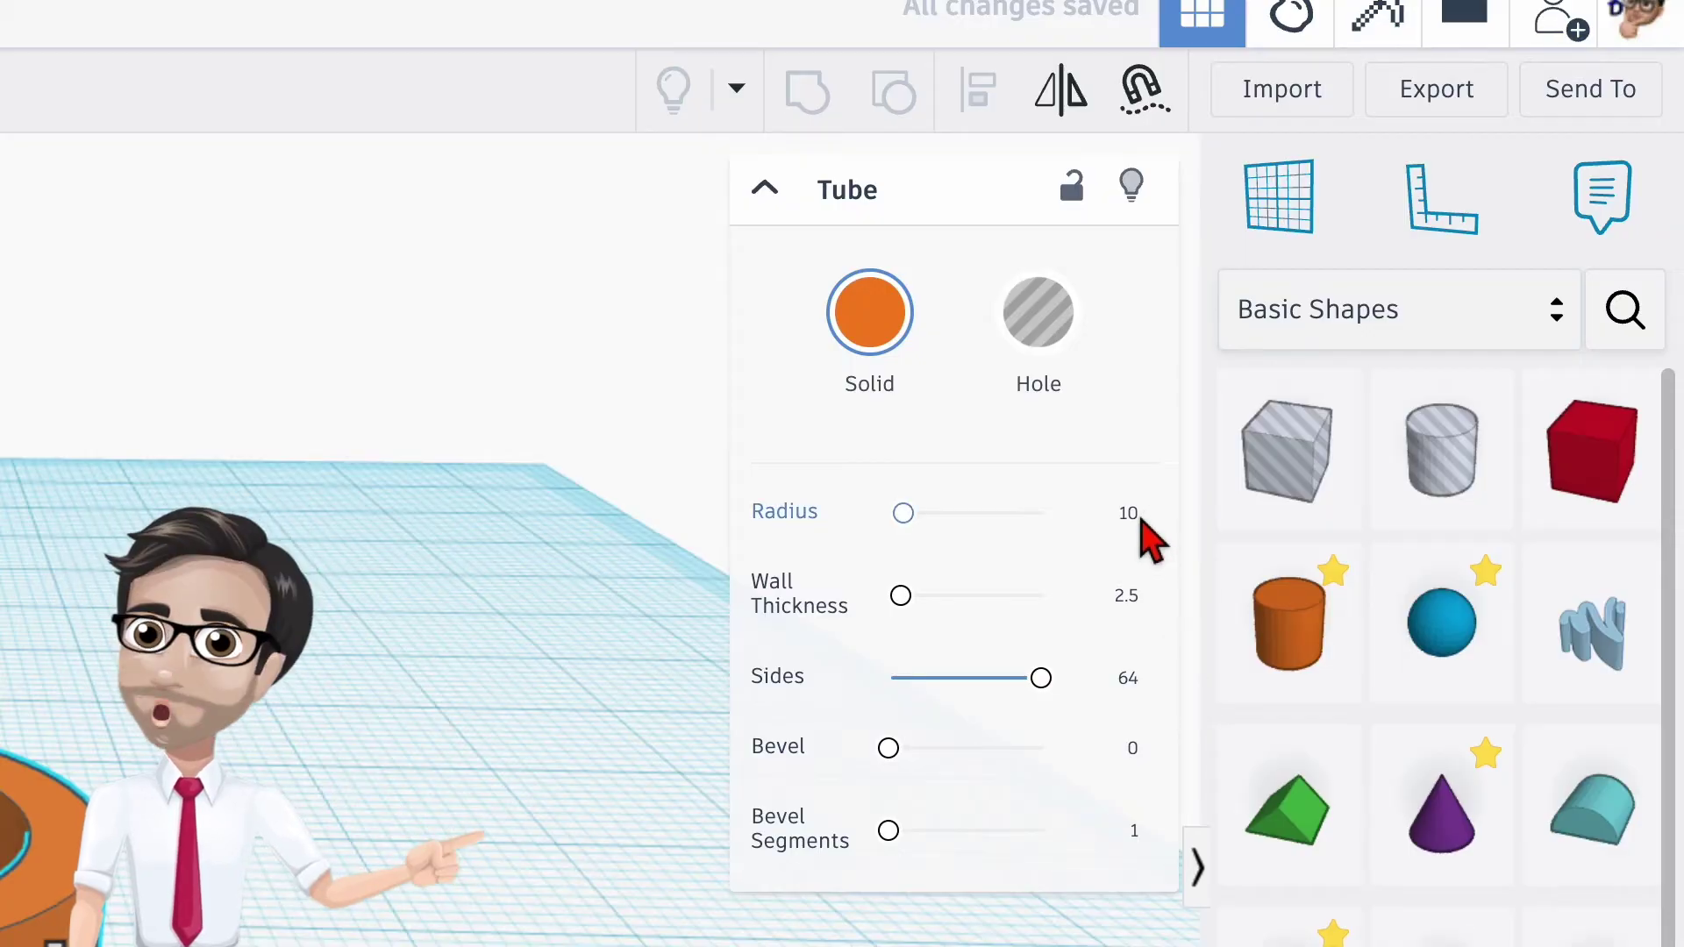
pyautogui.click(1126, 596)
pyautogui.write('0.5')
pyautogui.press('Return')
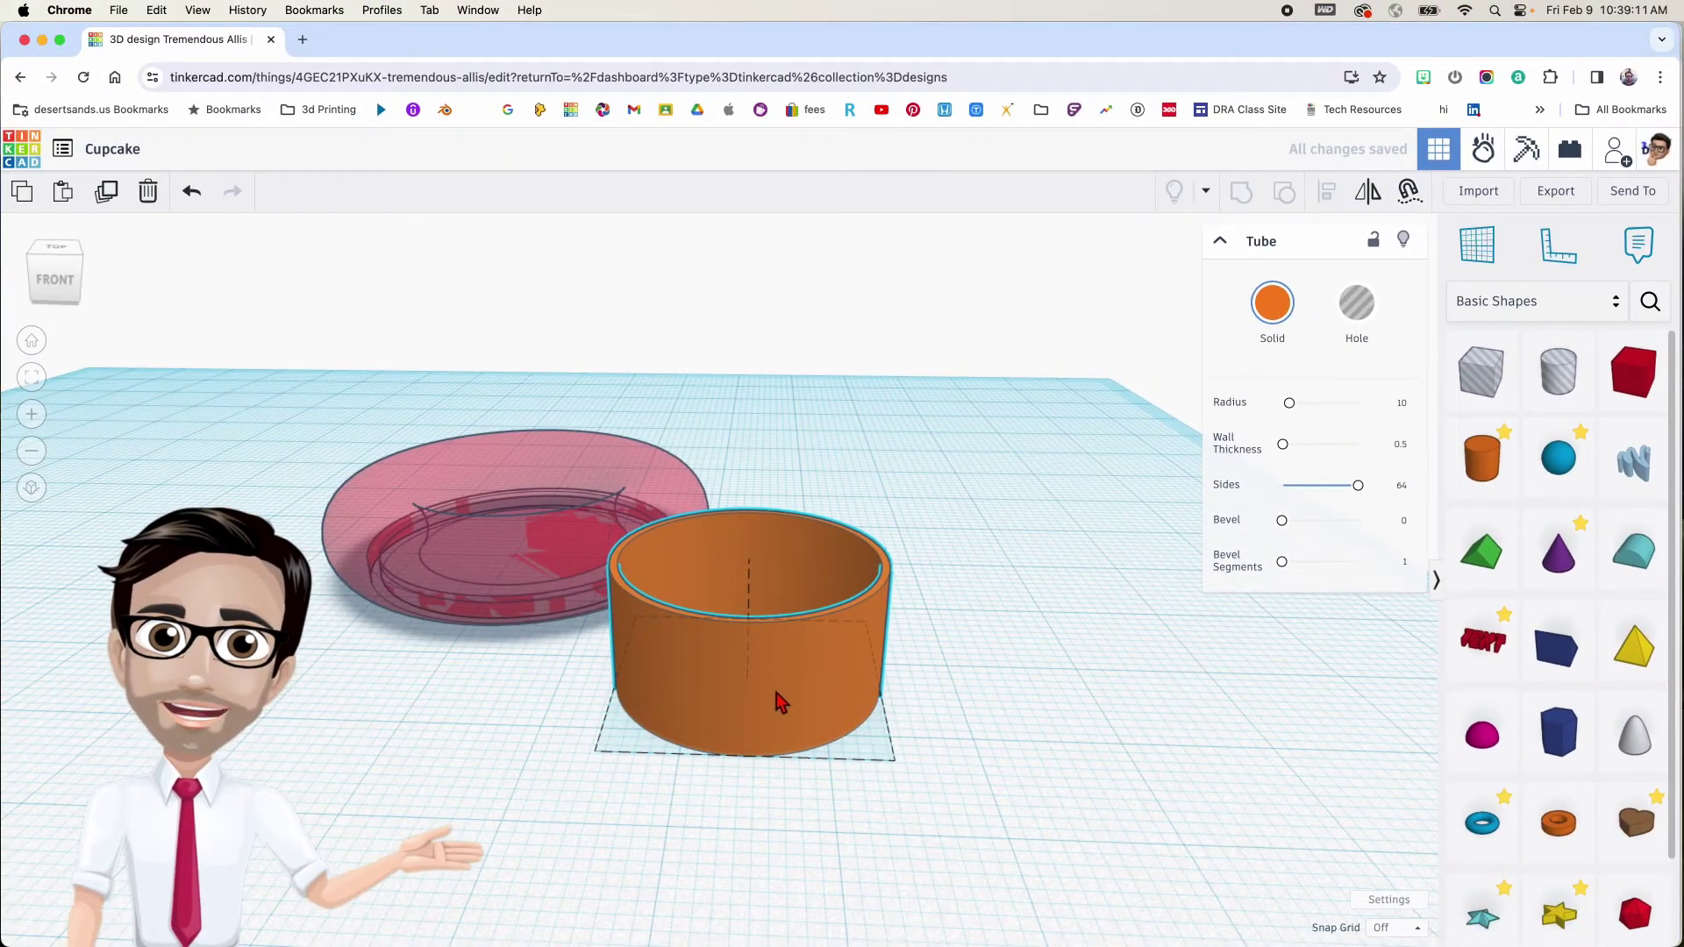
# Set the tube's height to 1.84 mm
pyautogui.moveTo(756, 566)
pyautogui.click(856, 627)
pyautogui.write('1')
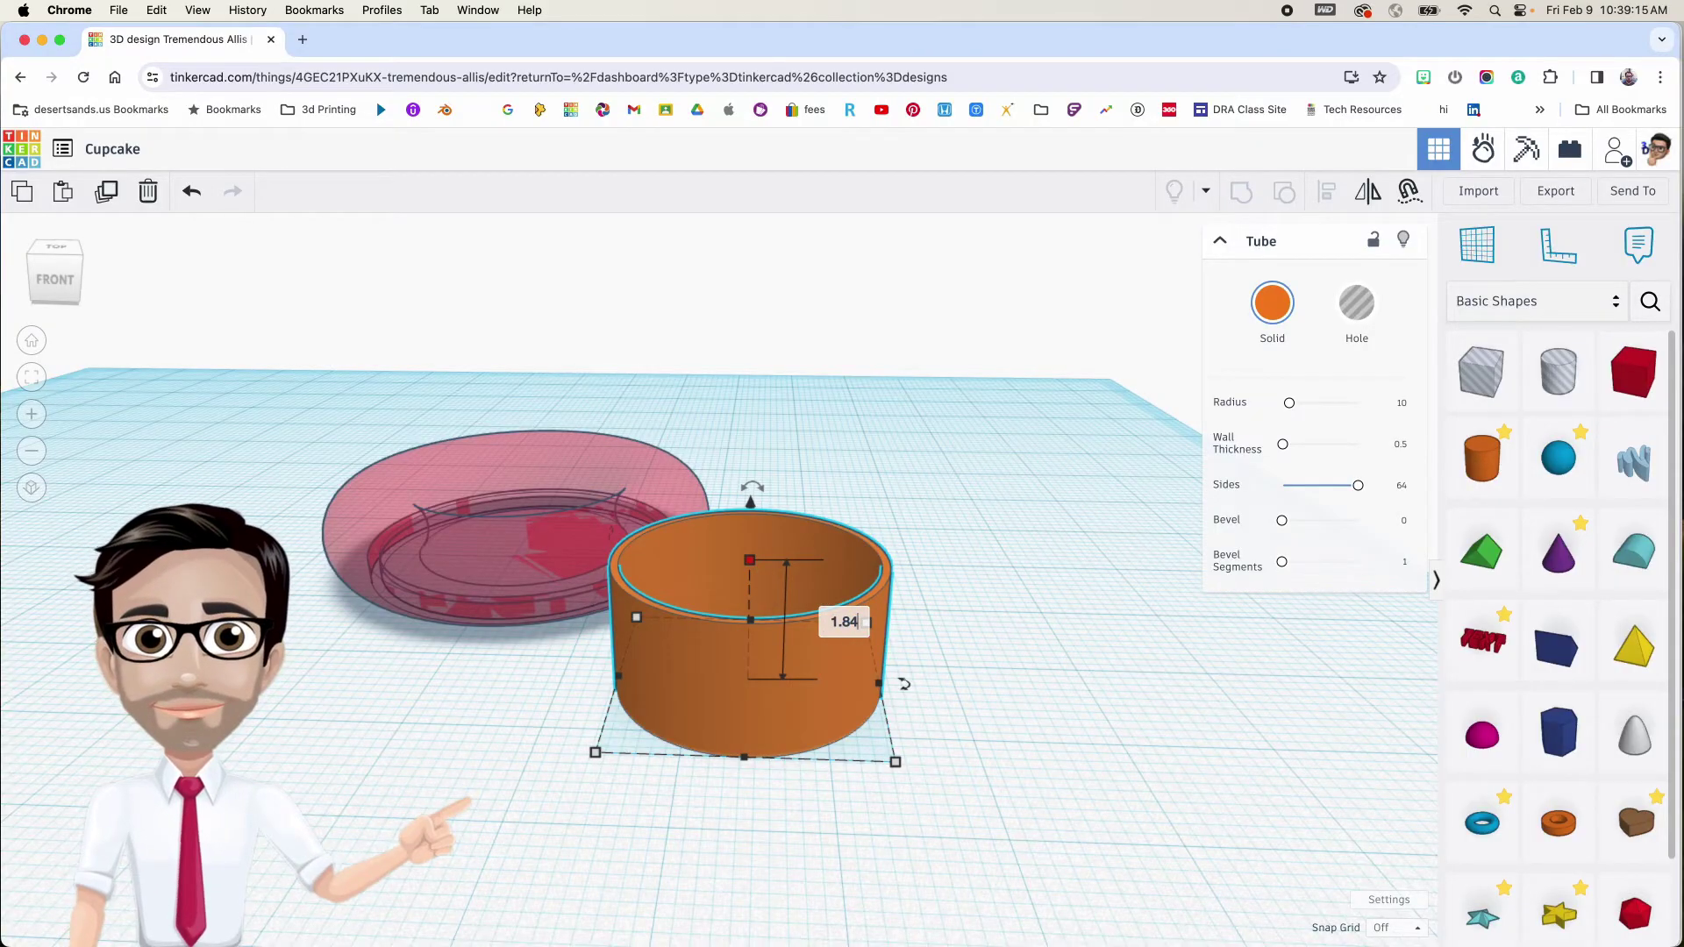
pyautogui.write('.84')
pyautogui.press('Return')
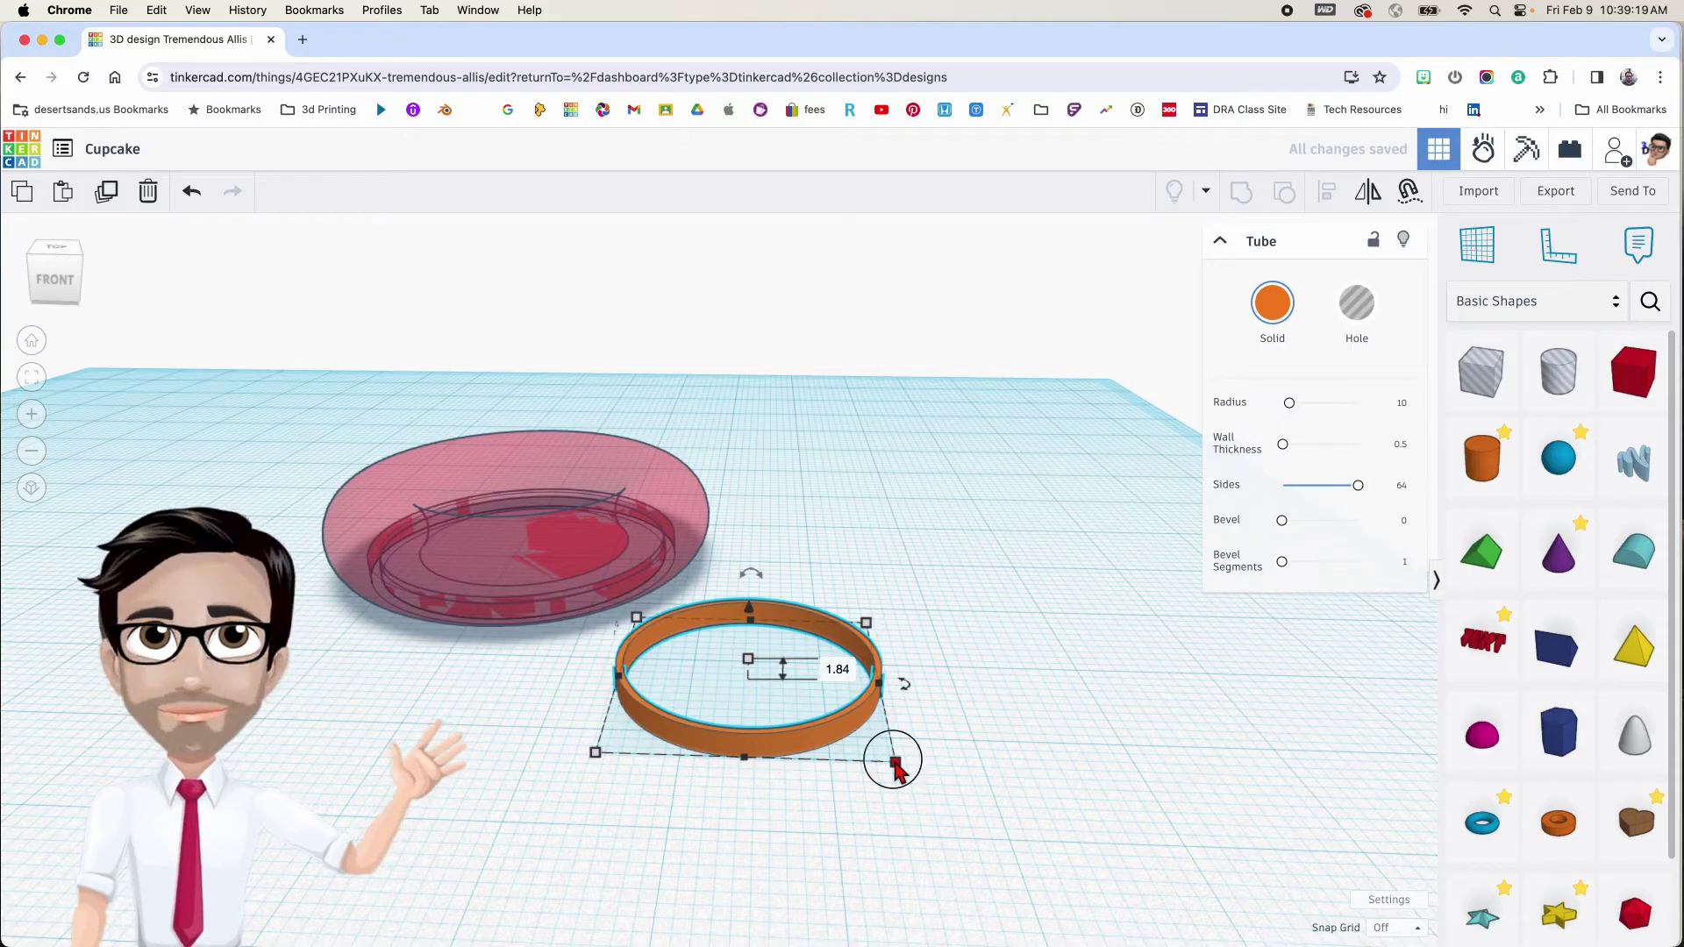
# Set the tube's length and width both to 28.85 mm
pyautogui.moveTo(898, 770)
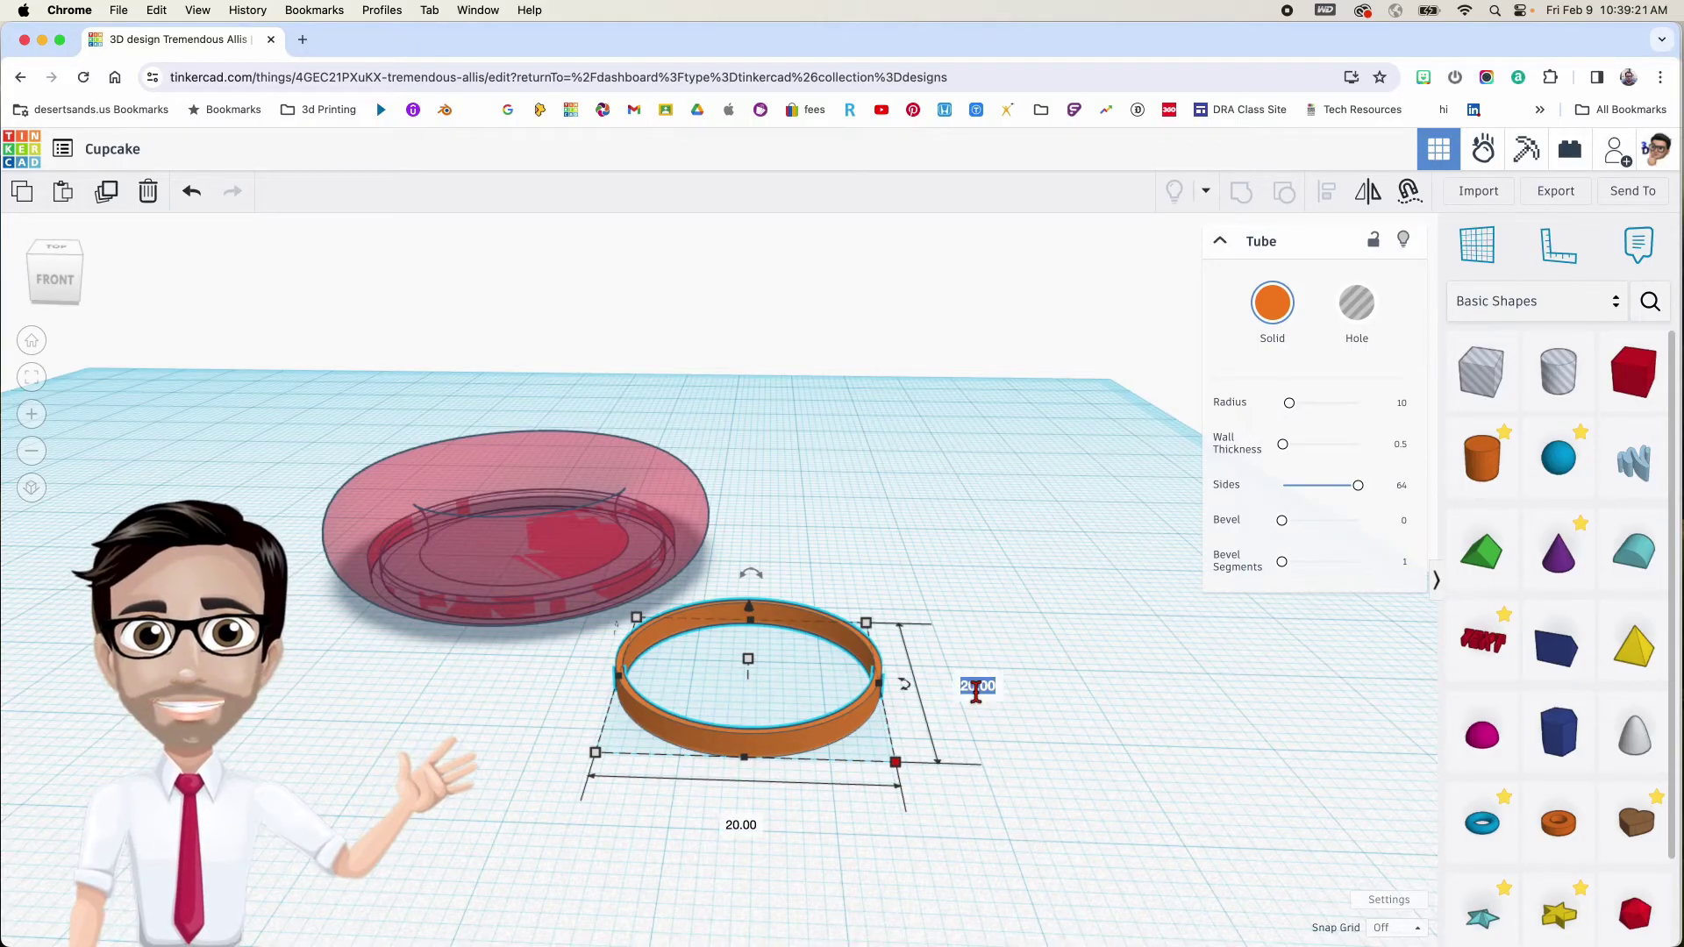
pyautogui.write('28.85')
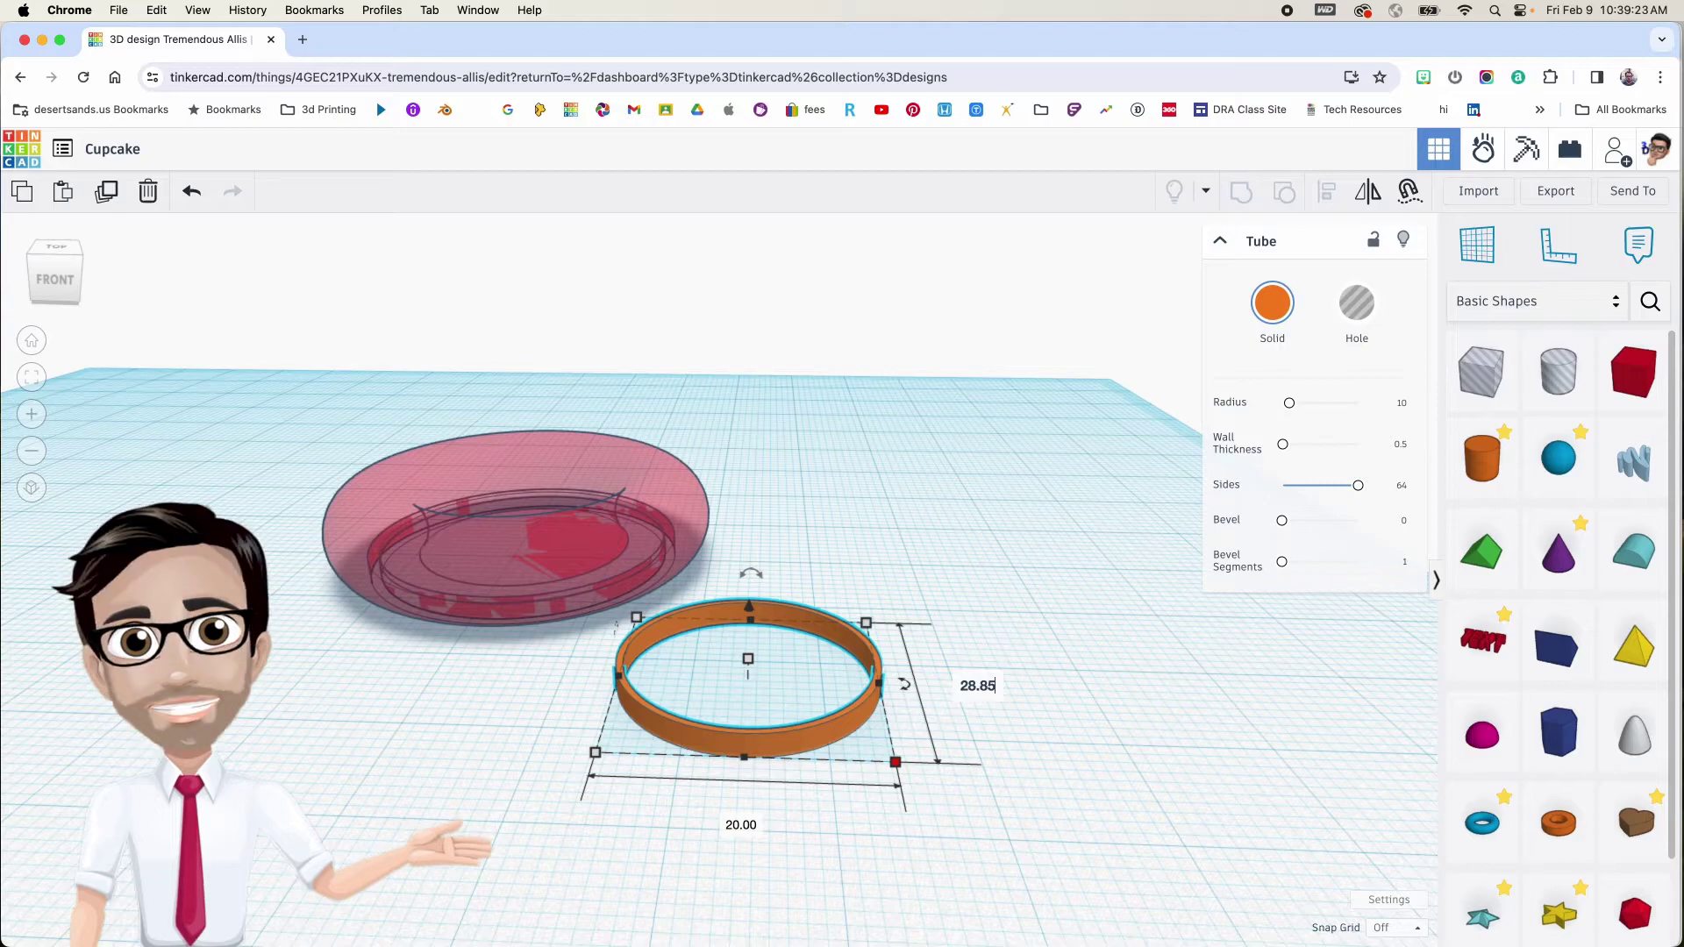
pyautogui.press('Return')
pyautogui.click(748, 936)
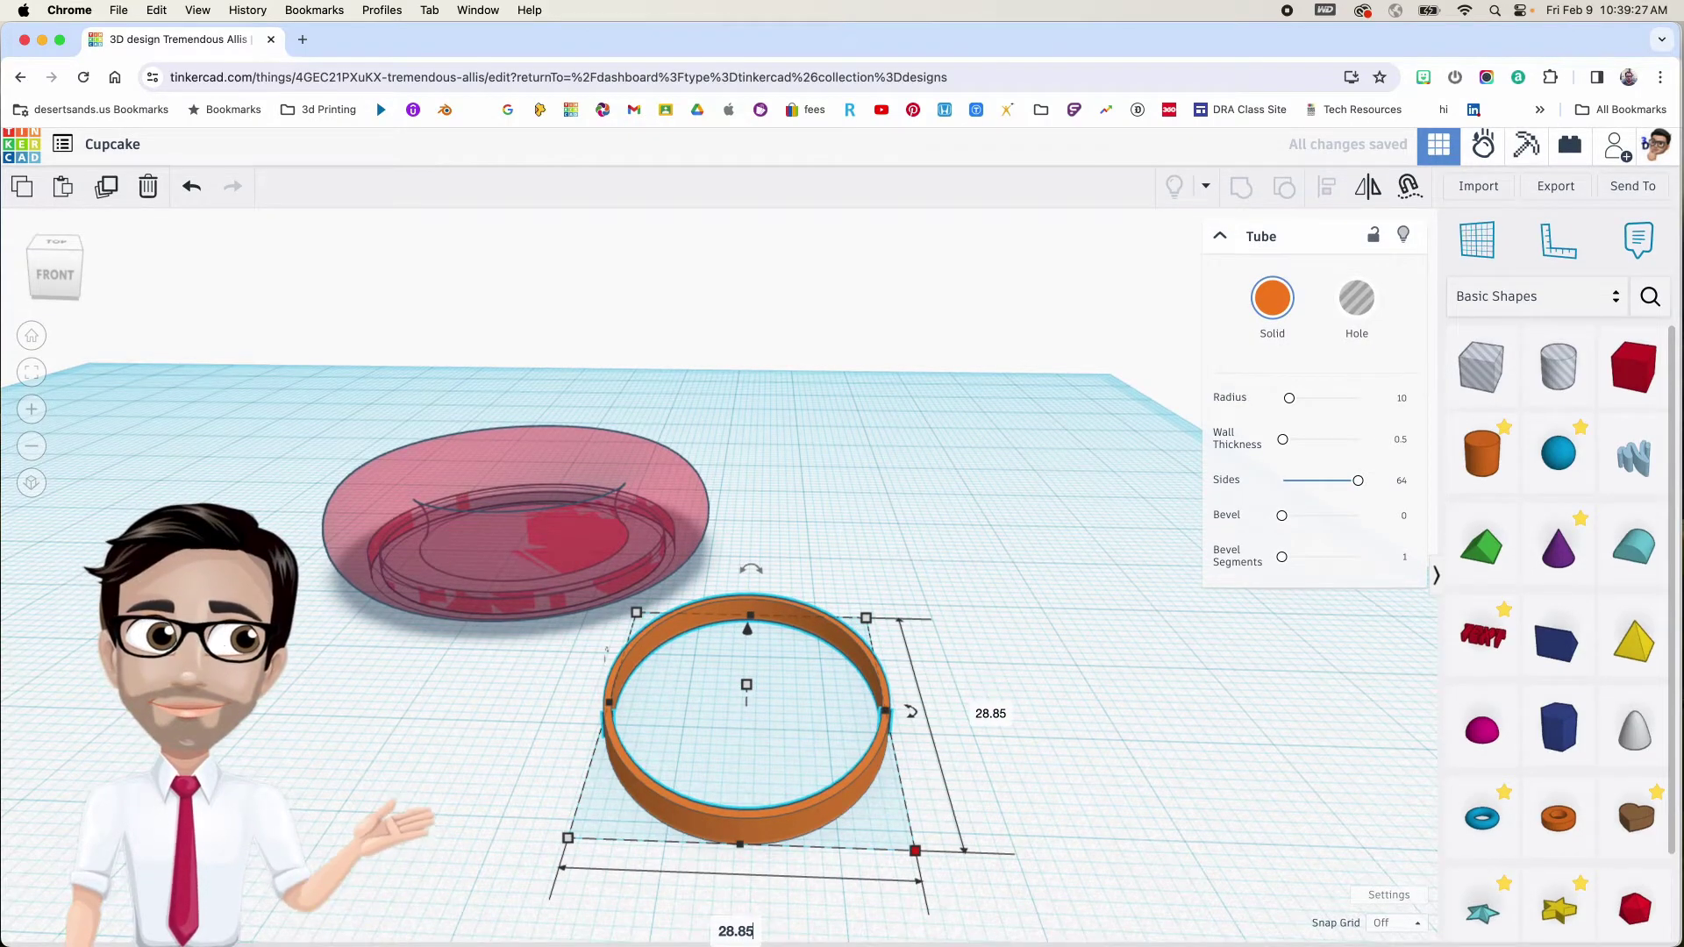
pyautogui.press('Return')
# Align the tube and the red shape on their centers in both horizontal directions
pyautogui.moveTo(890, 790); pyautogui.dragTo(948, 639, button='right')
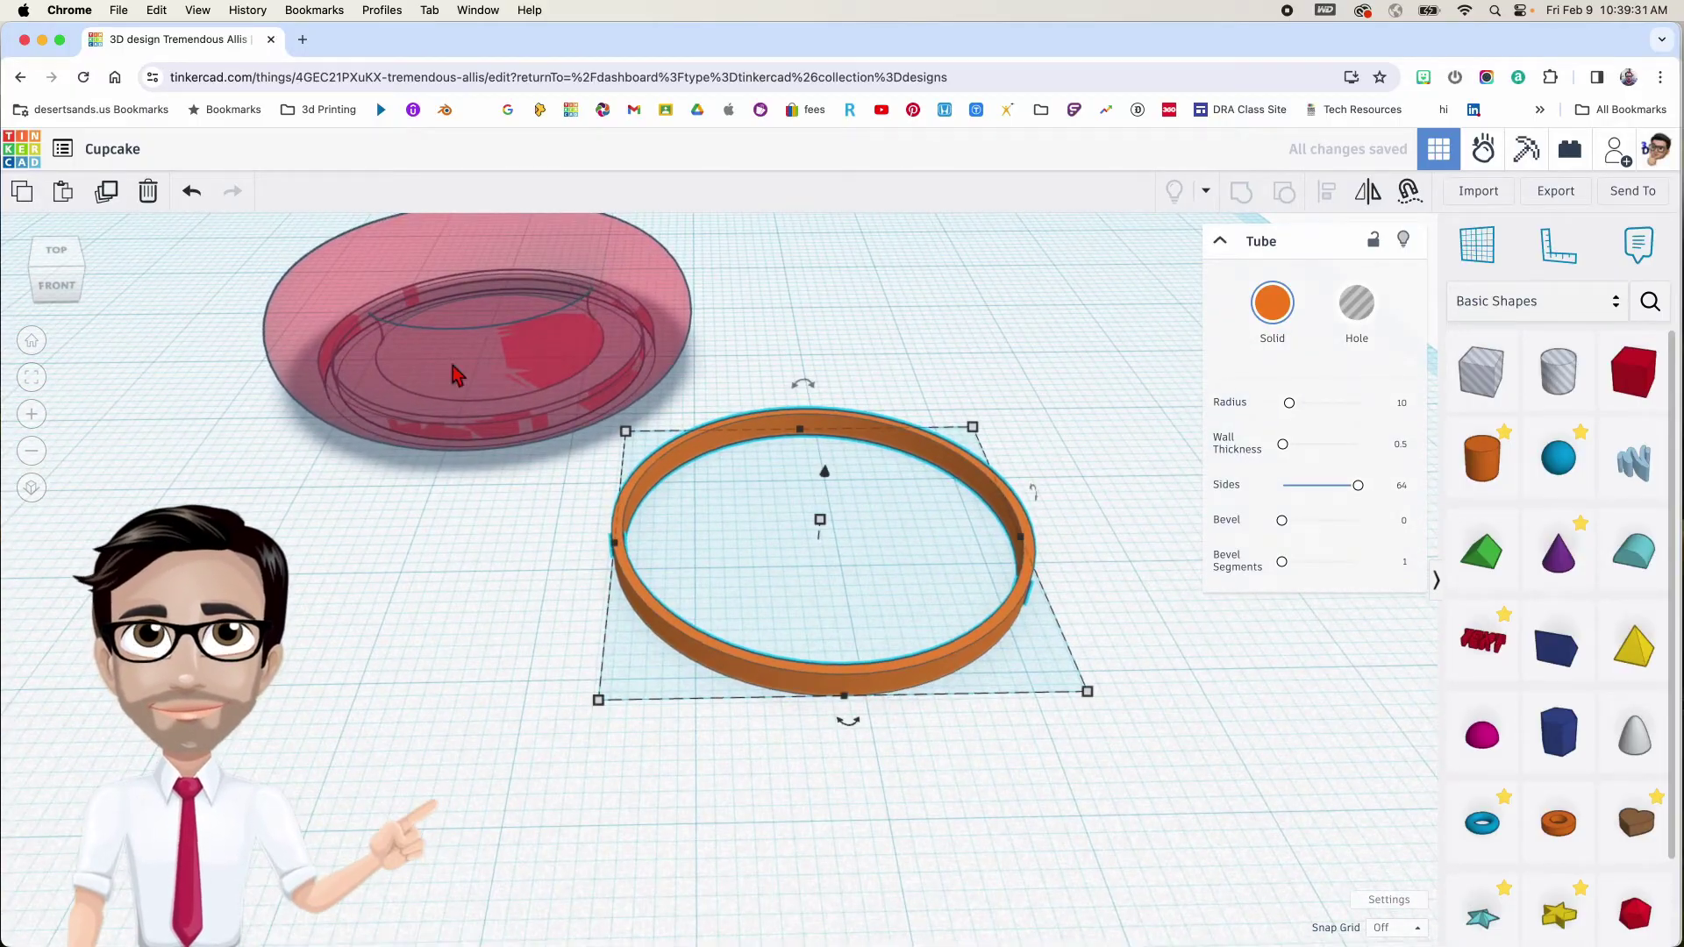
pyautogui.moveTo(239, 379); pyautogui.dragTo(840, 658)
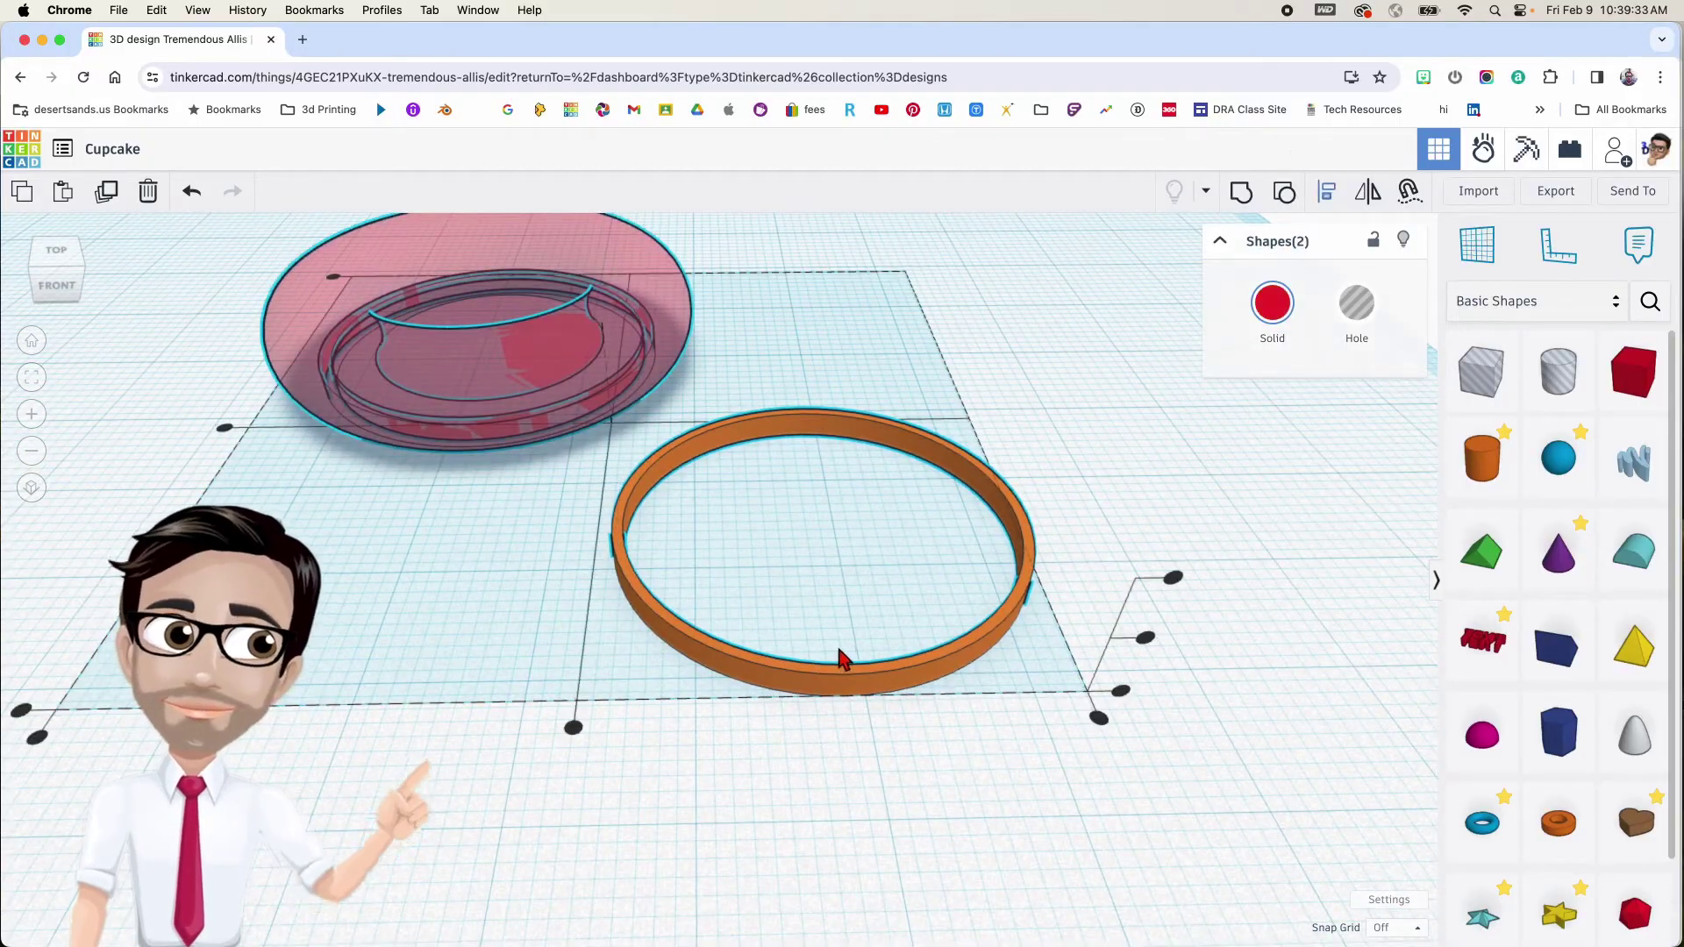
pyautogui.press('l')
pyautogui.click(573, 727)
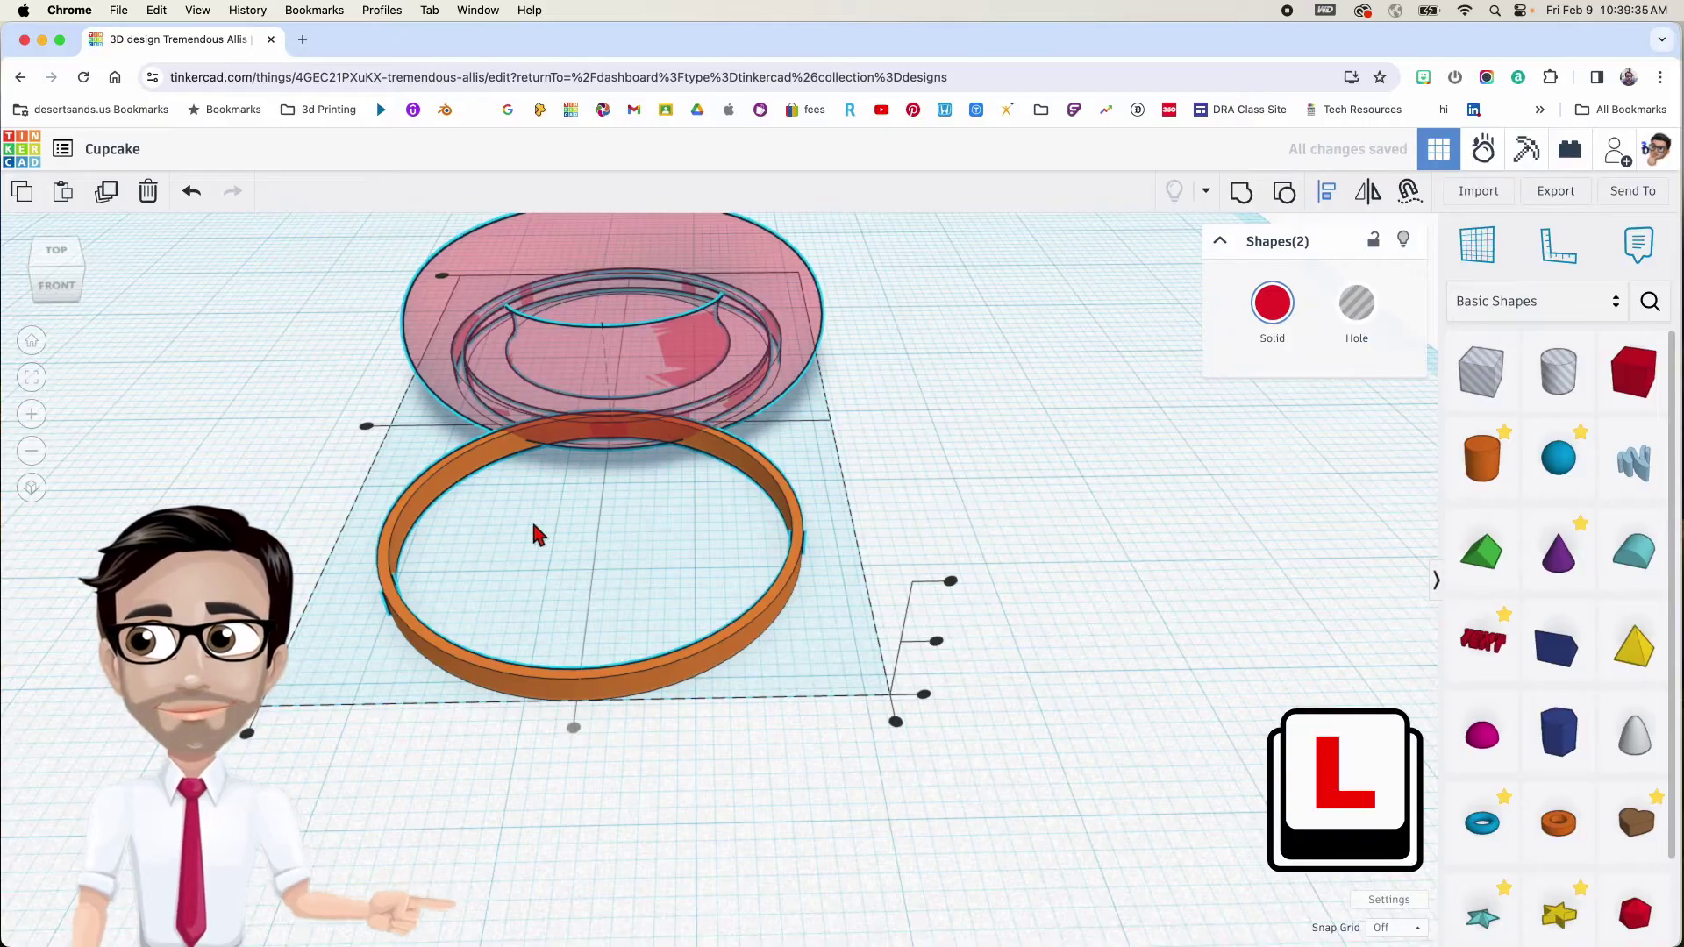
pyautogui.click(369, 432)
# Select the tube and examine from below and from the front how it sits in the groove of the red shape
pyautogui.moveTo(478, 461); pyautogui.dragTo(631, 544, button='middle')
pyautogui.moveTo(692, 553); pyautogui.dragTo(665, 487, button='right')
pyautogui.click(646, 748)
pyautogui.moveTo(666, 676); pyautogui.dragTo(706, 715, button='right')
pyautogui.click(707, 715)
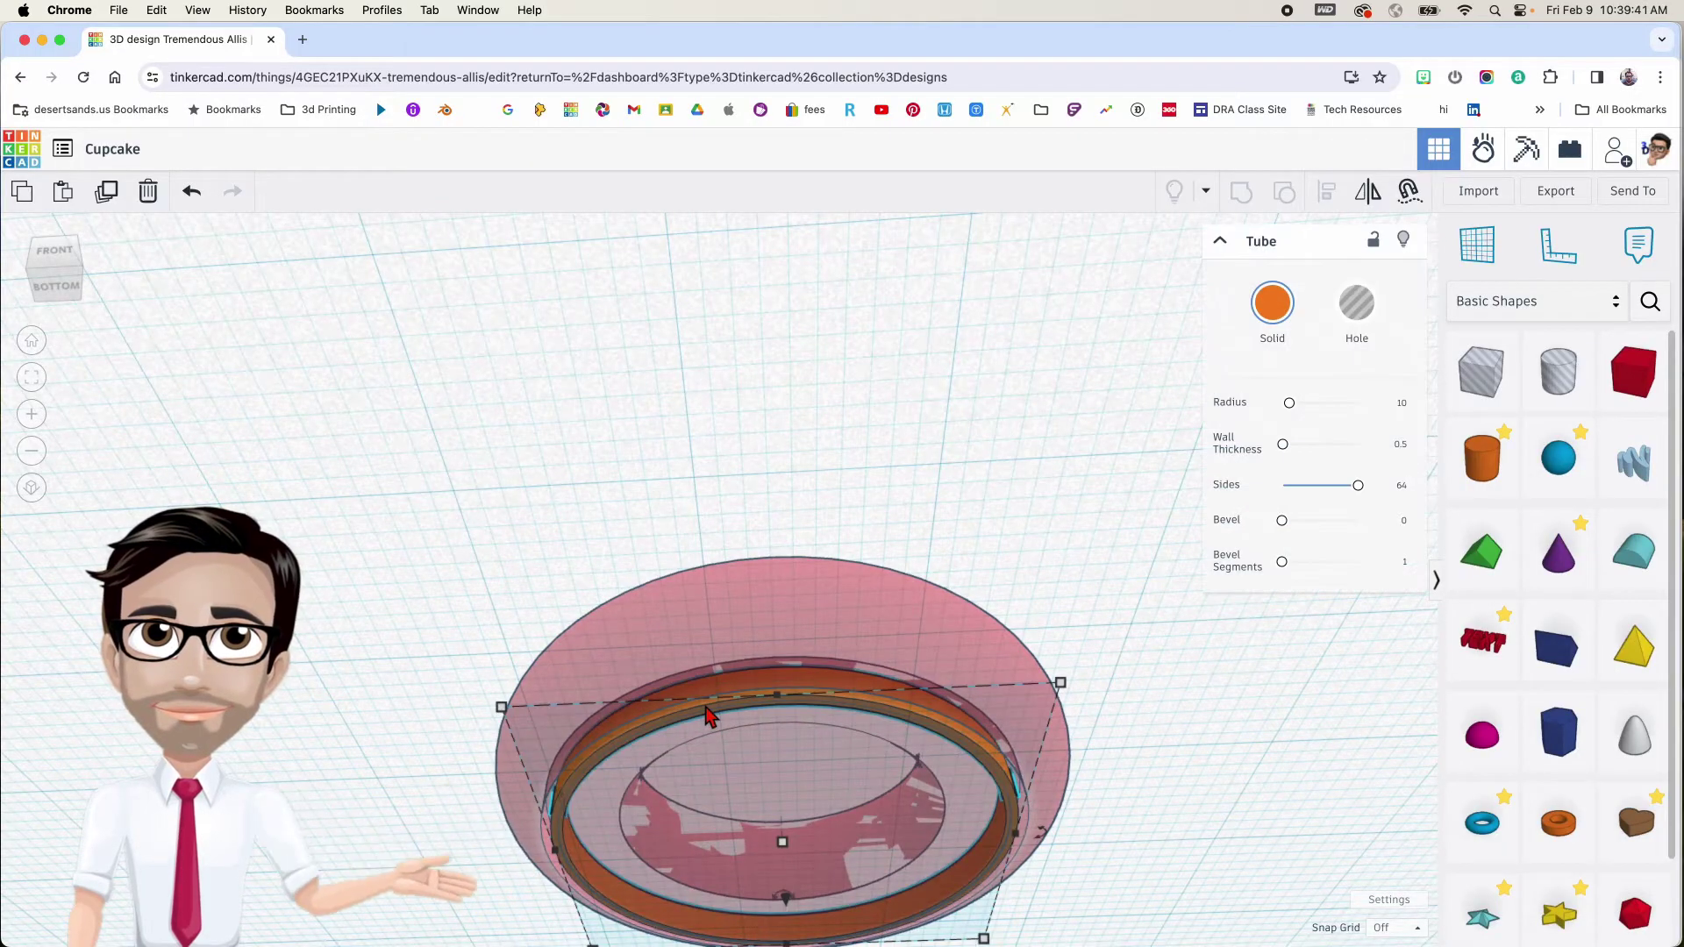
pyautogui.moveTo(707, 714); pyautogui.dragTo(842, 811, button='right')
pyautogui.moveTo(840, 801); pyautogui.dragTo(678, 615, button='middle')
pyautogui.moveTo(677, 615); pyautogui.dragTo(698, 585, button='right')
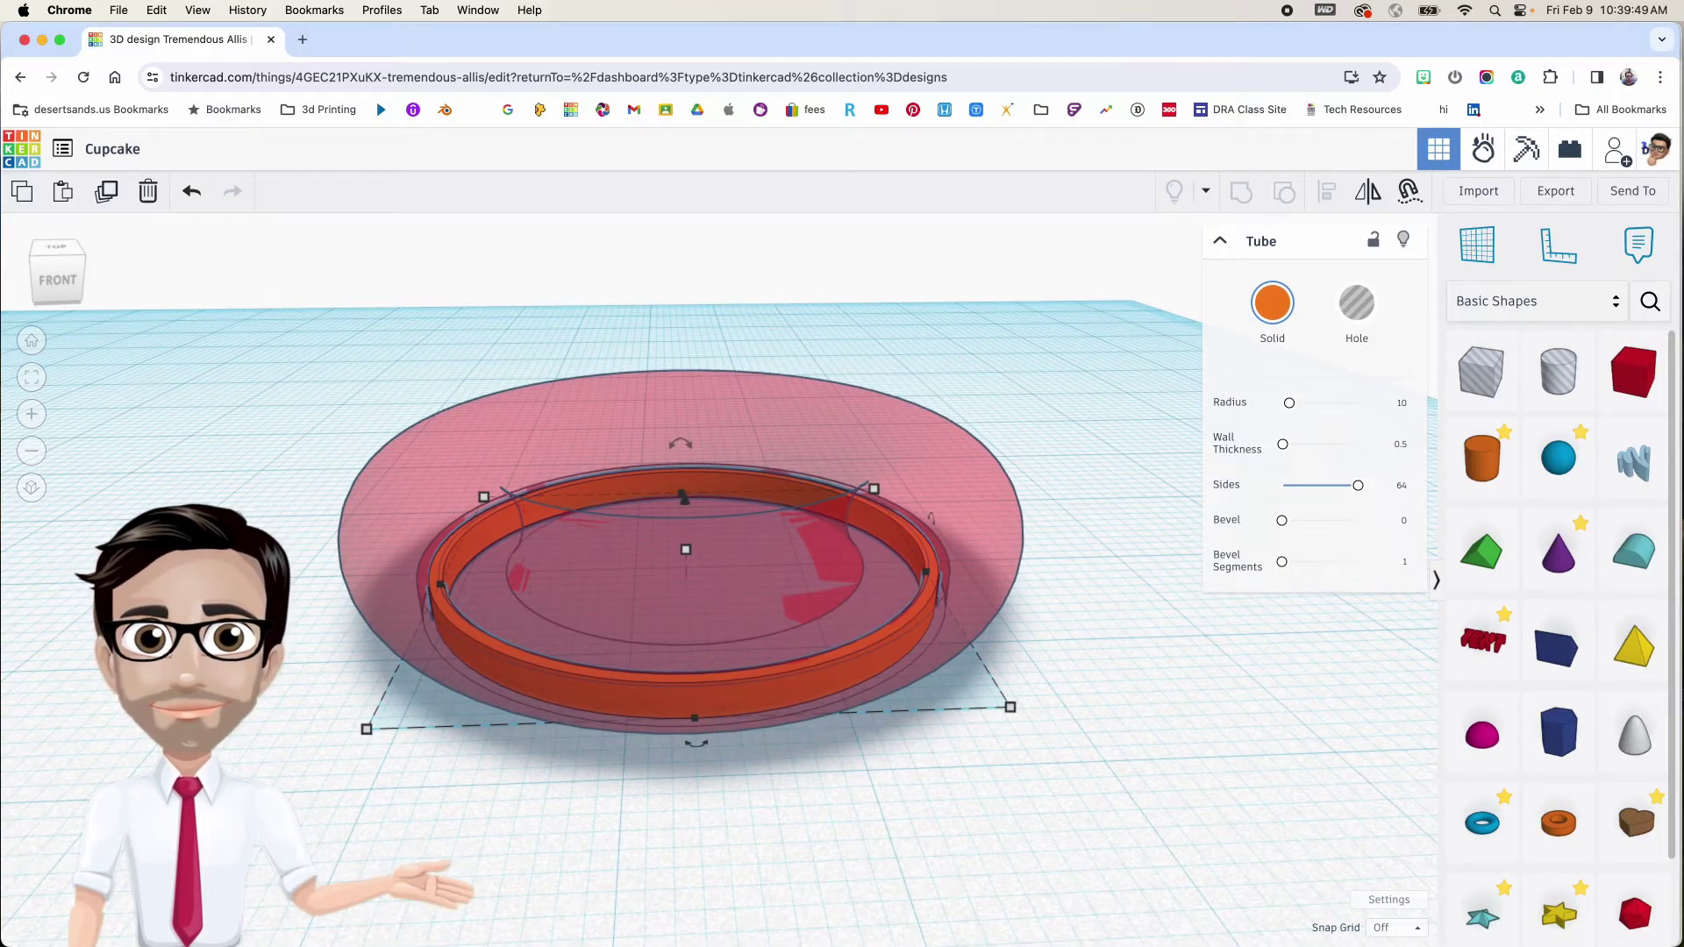
# Raise the tube to the top of the red shape, 9 mm above its starting height
pyautogui.moveTo(565, 552); pyautogui.dragTo(687, 542, button='right')
pyautogui.moveTo(689, 529); pyautogui.dragTo(690, 379)
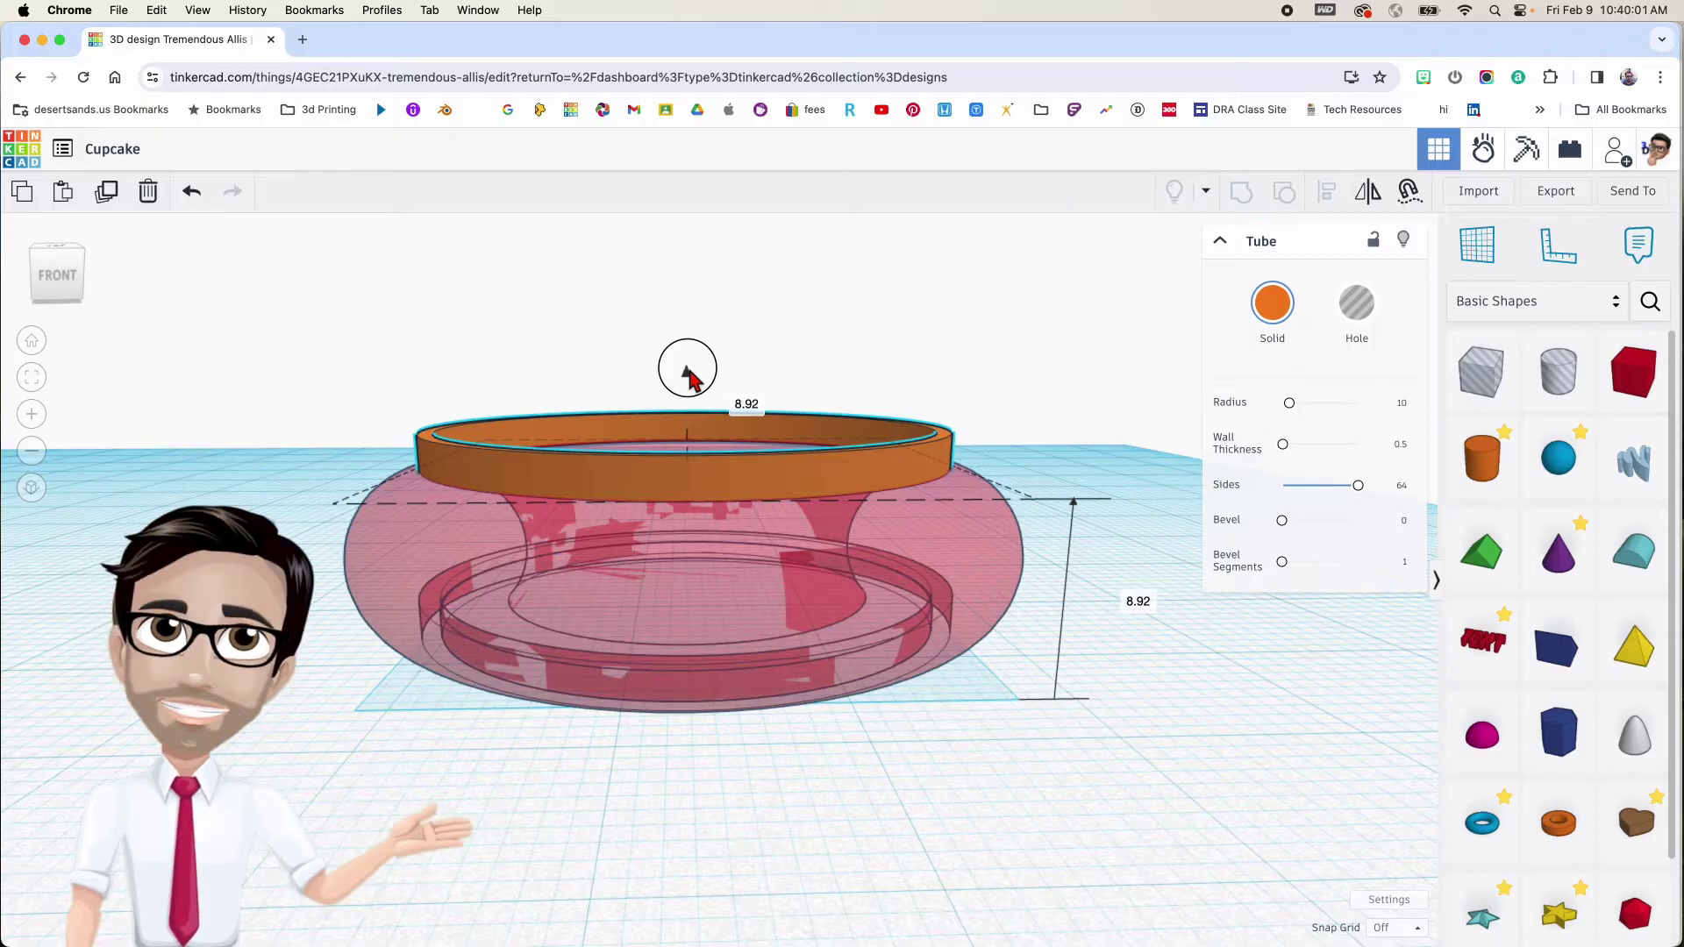
pyautogui.moveTo(691, 379); pyautogui.dragTo(689, 379)
pyautogui.click(748, 405)
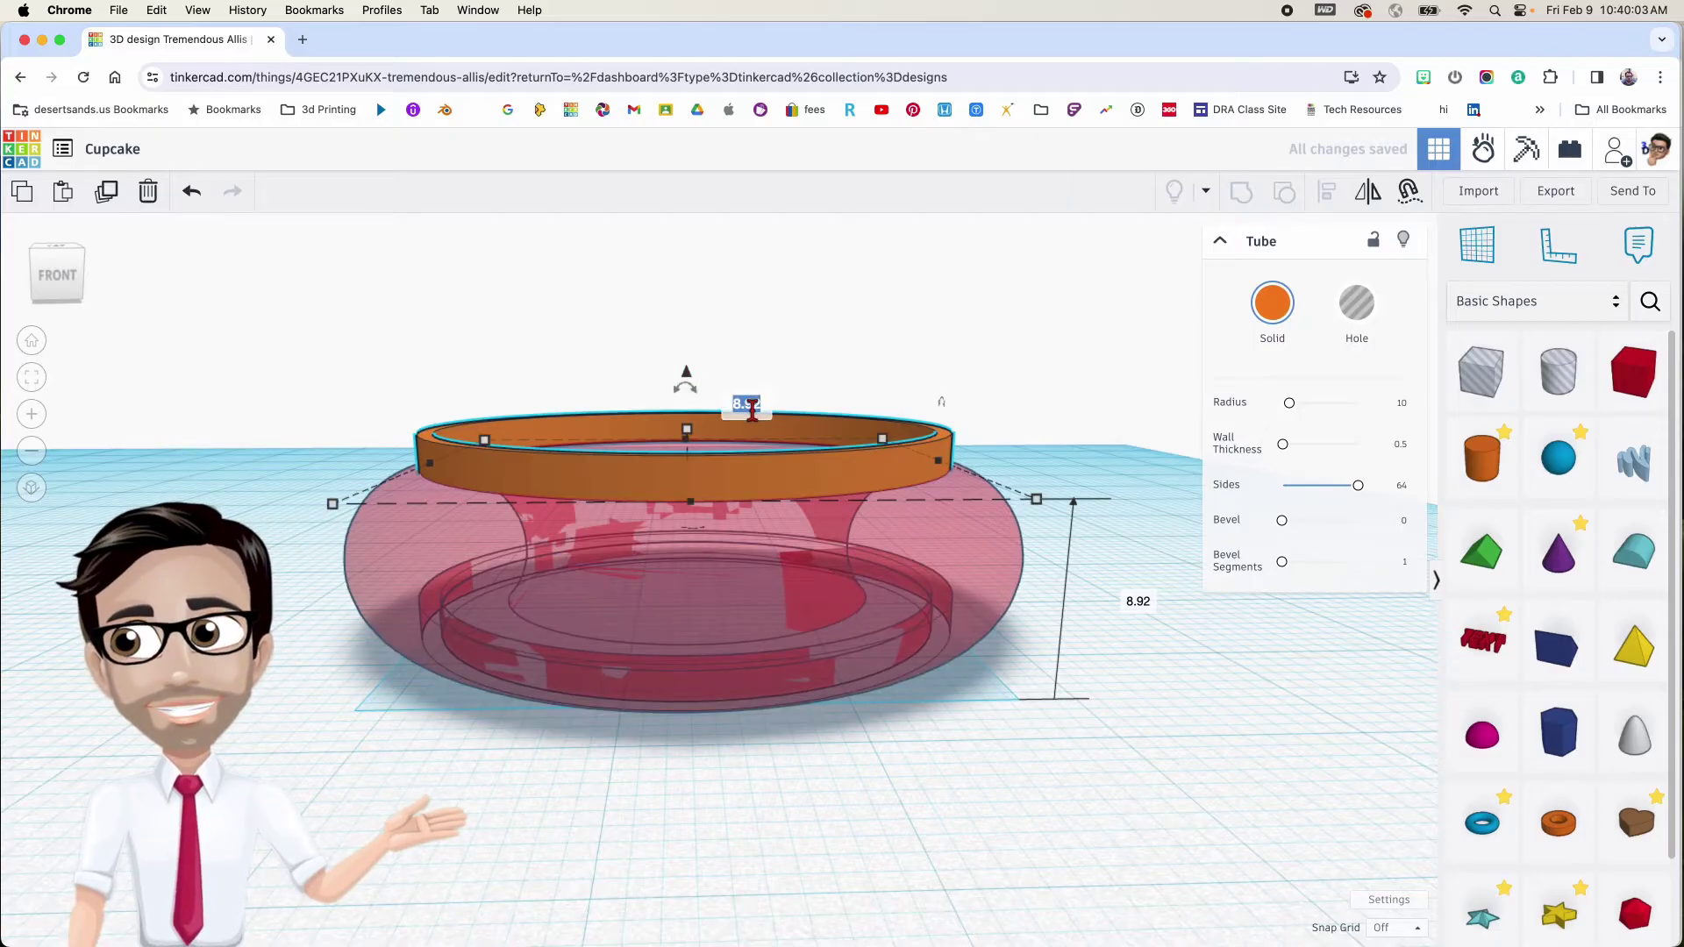
pyautogui.press('Return')
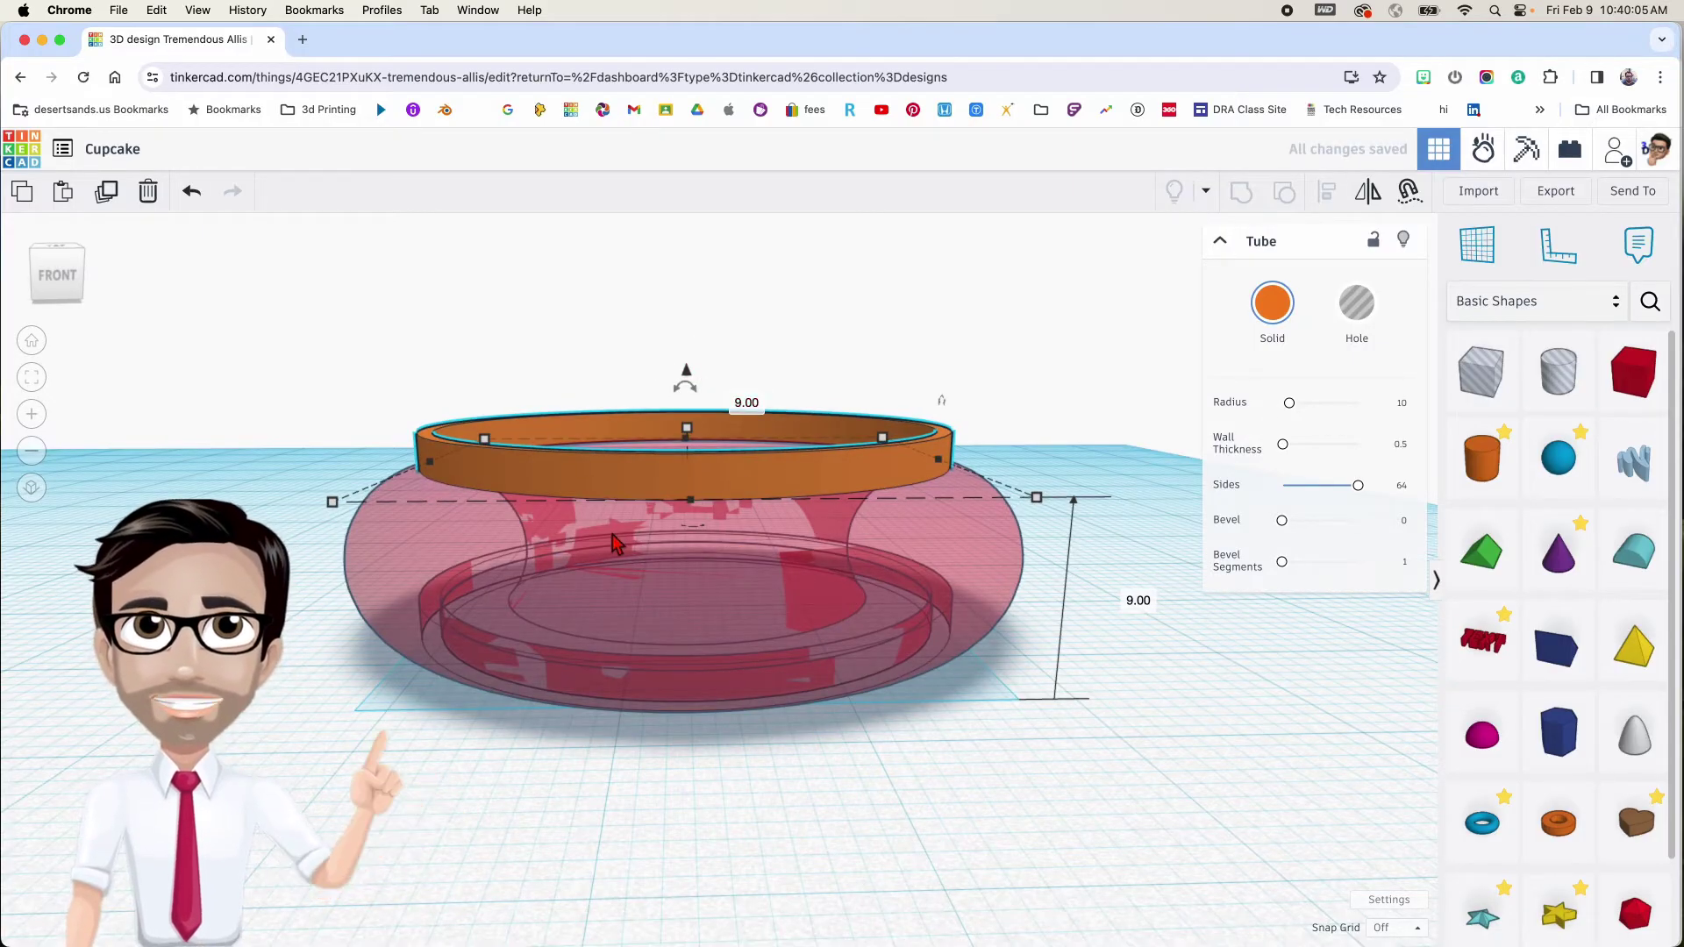
# Lower the tube about 0.33 mm so its bottom edge sinks slightly into the top of the red shape
pyautogui.moveTo(725, 633); pyautogui.dragTo(298, 680, button='right')
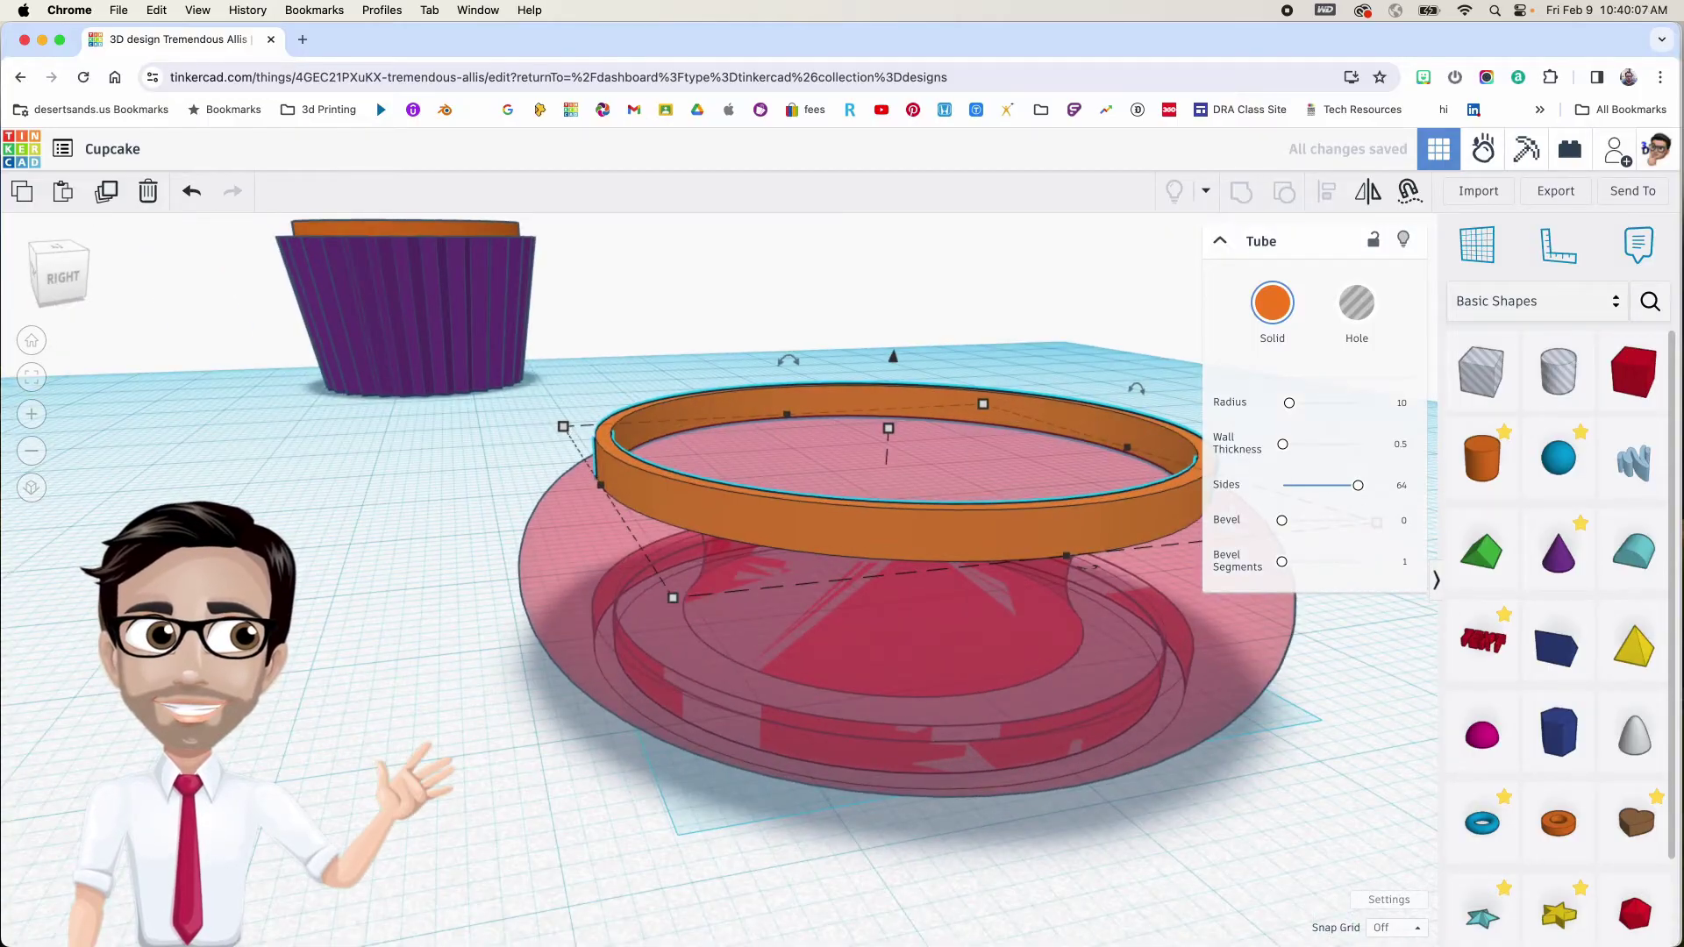
pyautogui.moveTo(644, 675); pyautogui.dragTo(792, 646, button='right')
pyautogui.scroll(-5, 675, 601)
pyautogui.scroll(5, 786, 632)
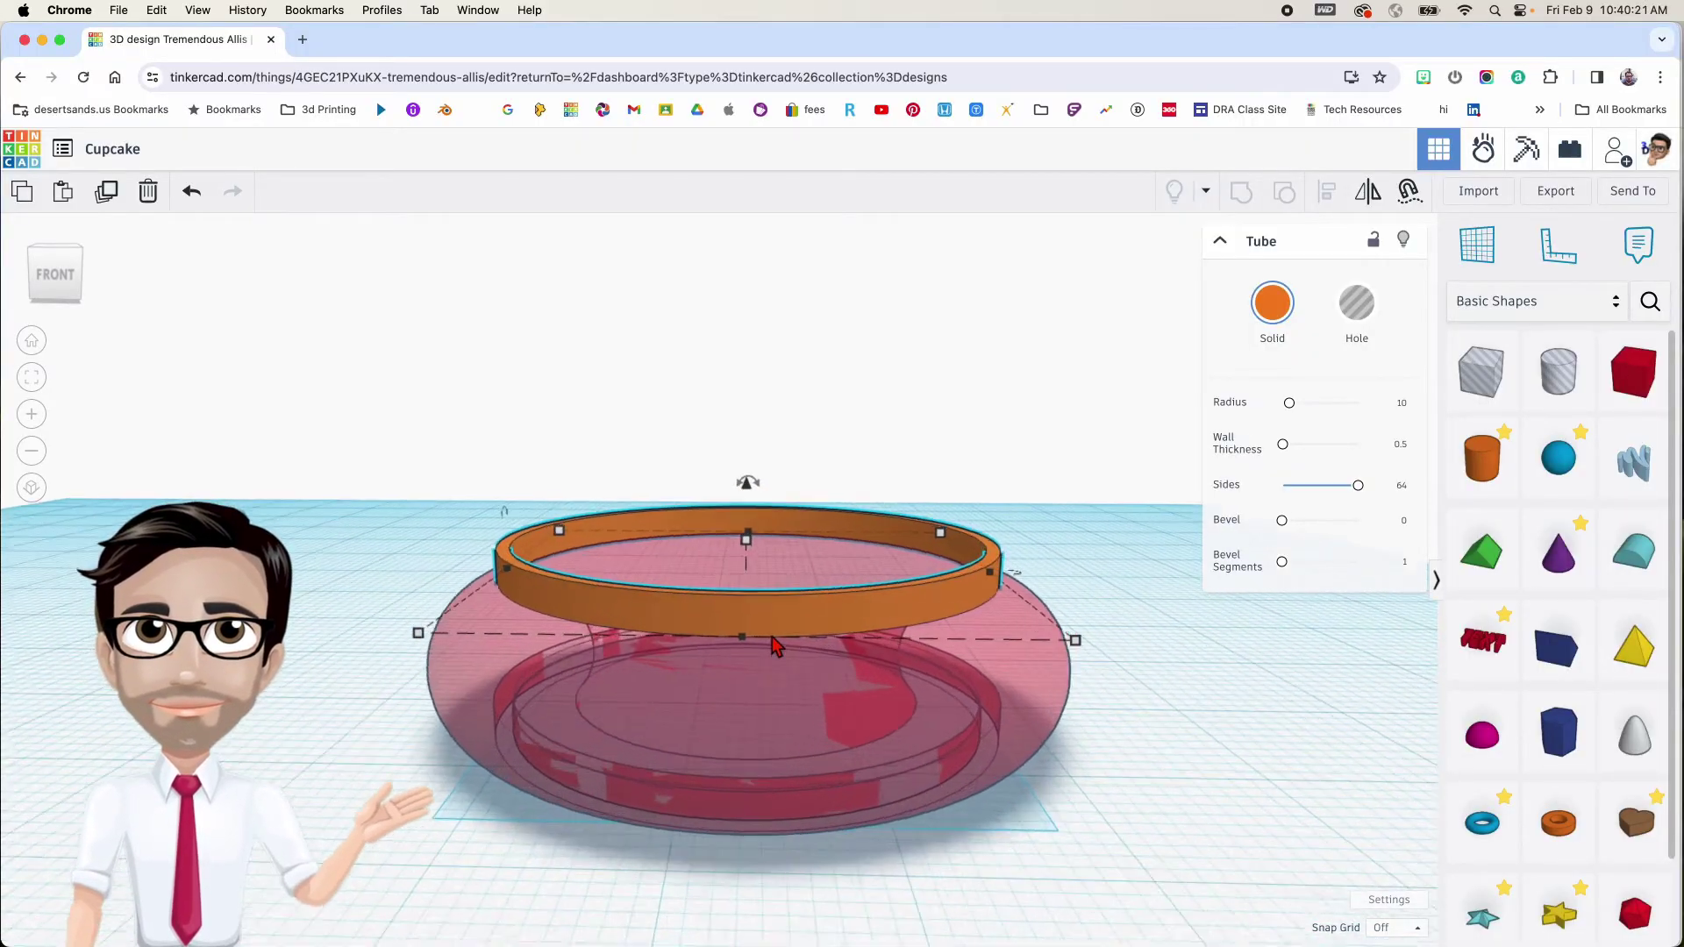
pyautogui.click(766, 628)
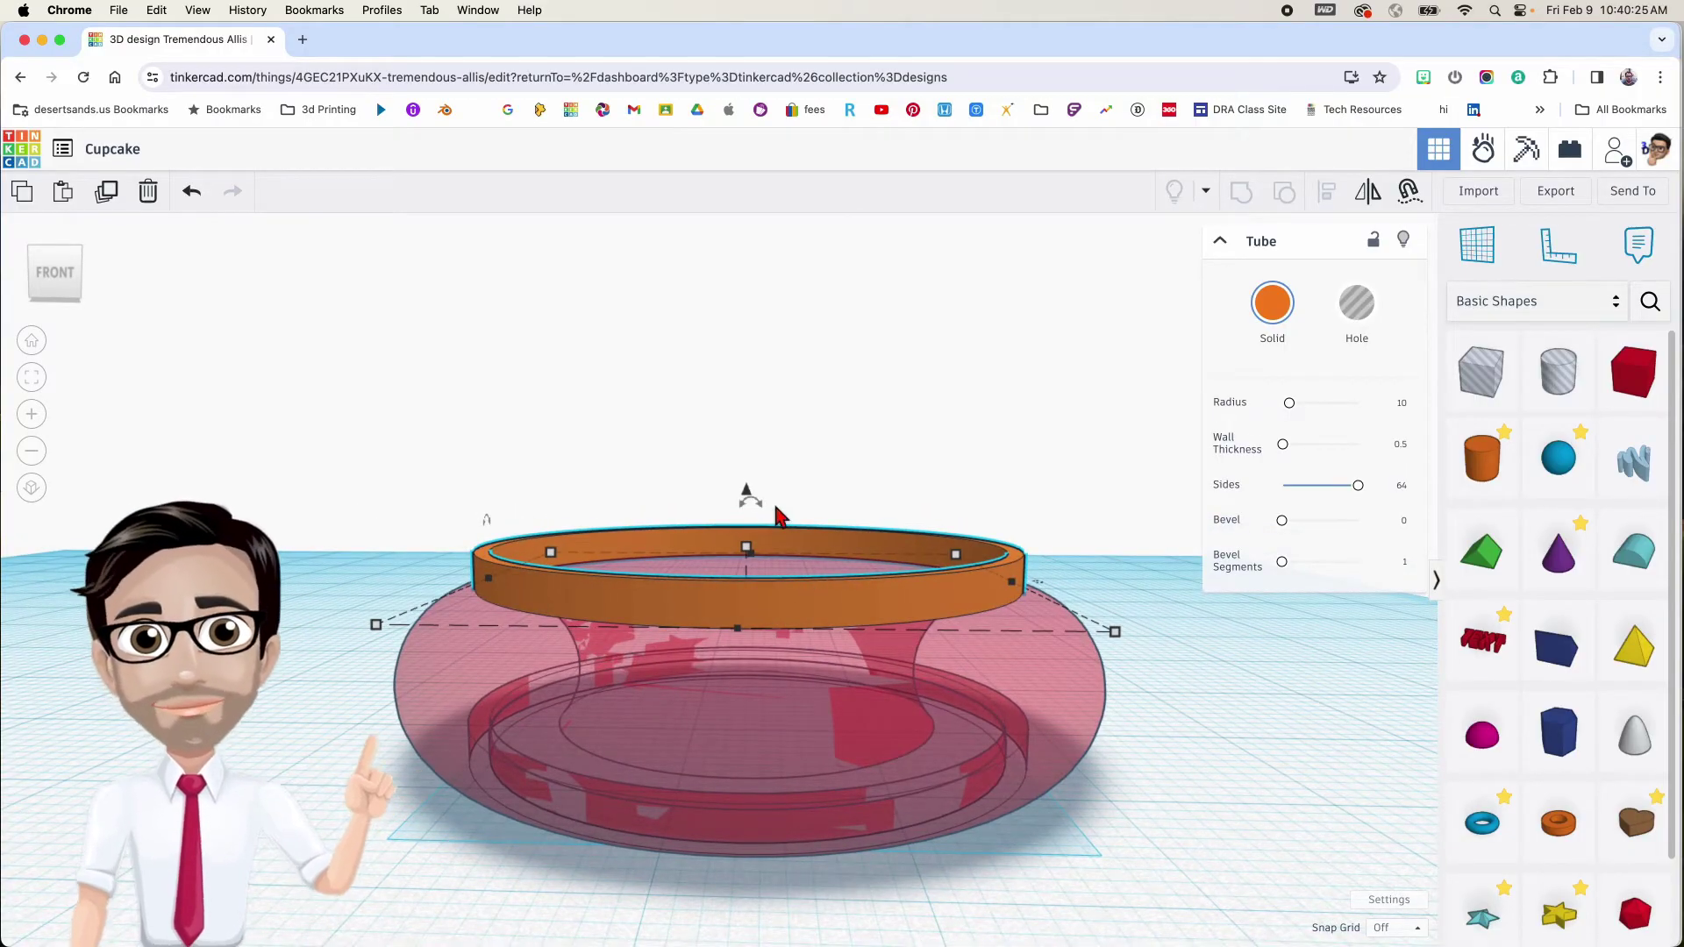
pyautogui.moveTo(748, 501); pyautogui.dragTo(747, 505)
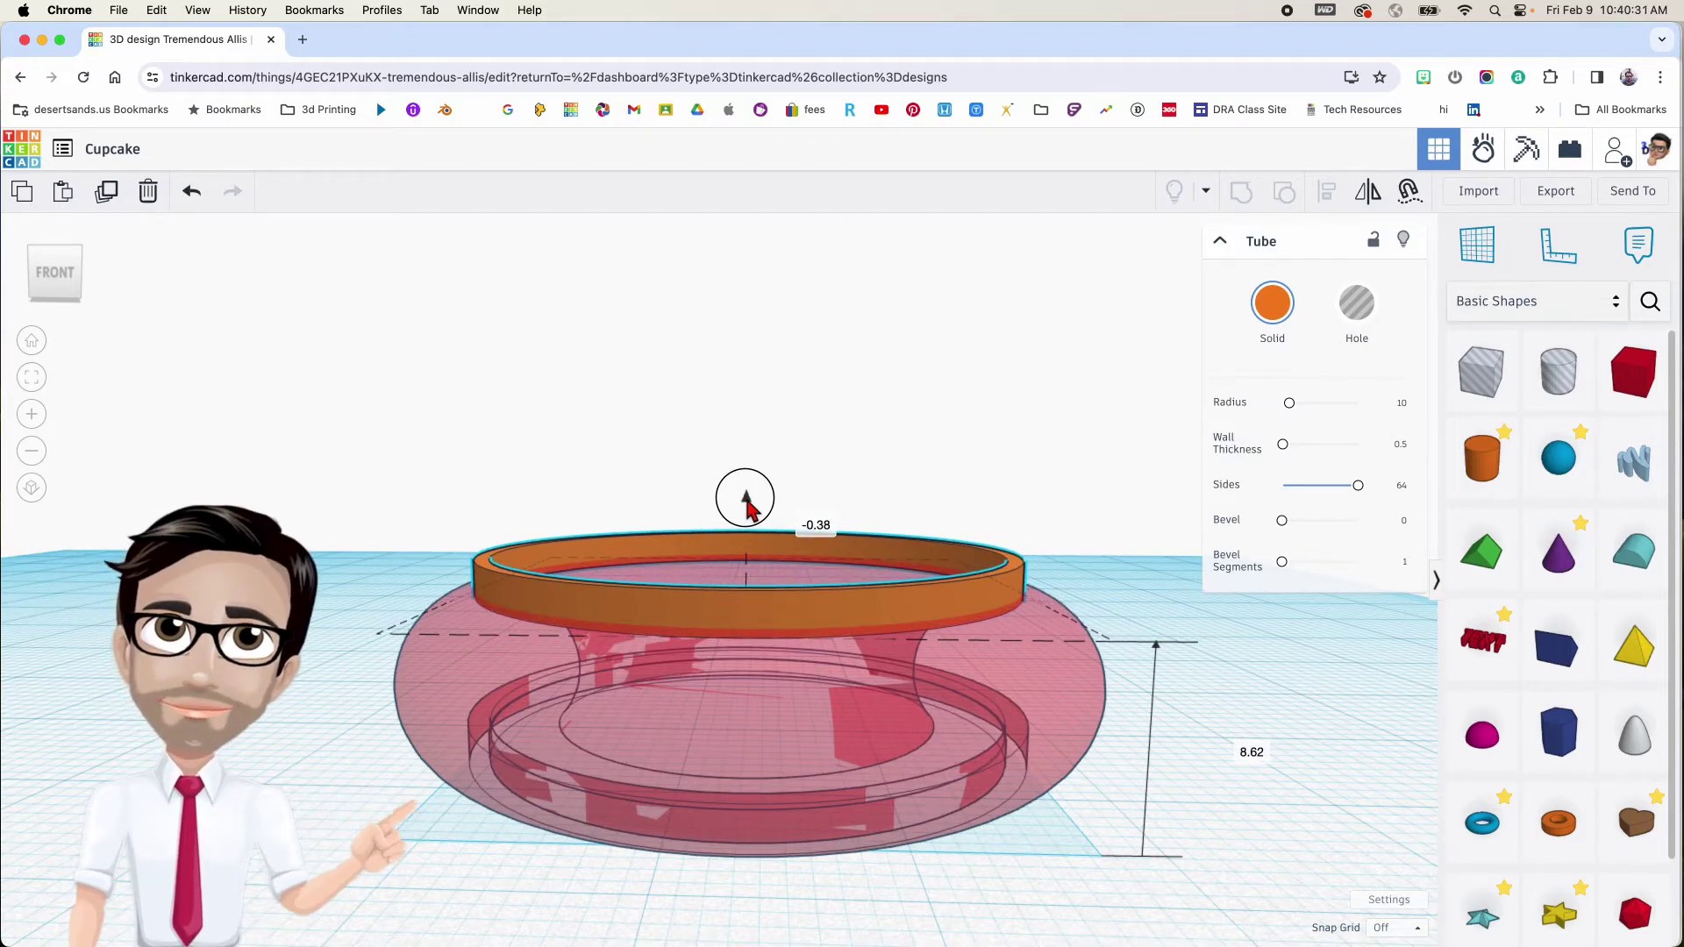
pyautogui.moveTo(747, 505); pyautogui.dragTo(747, 503)
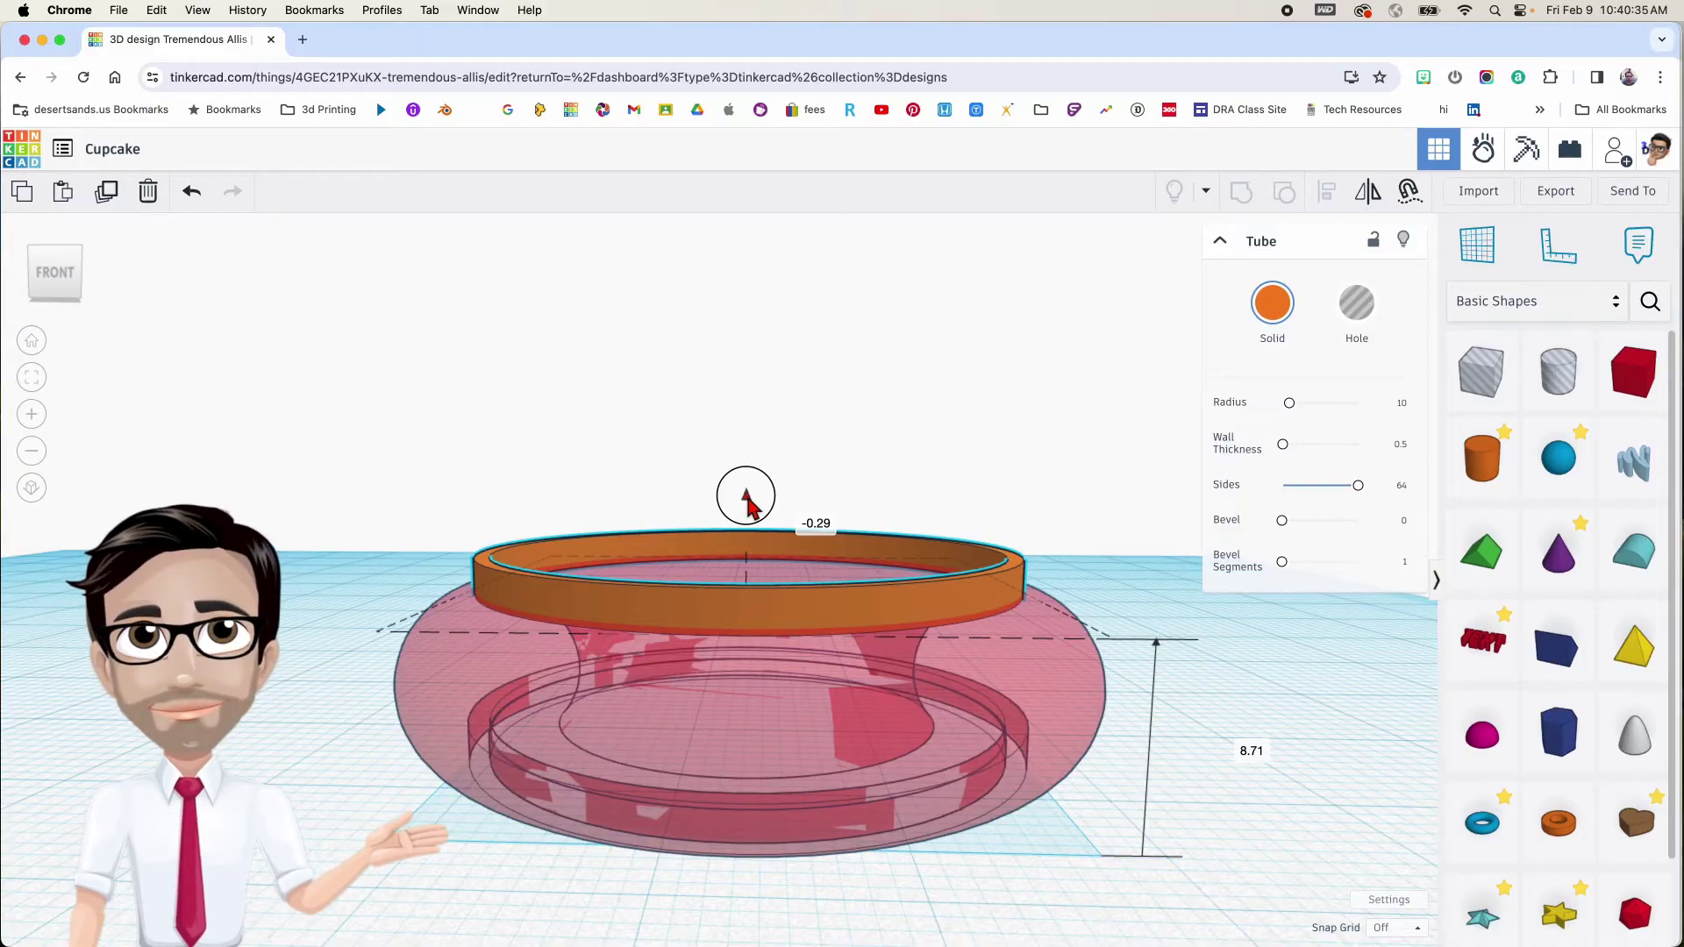
pyautogui.moveTo(747, 503); pyautogui.dragTo(748, 506)
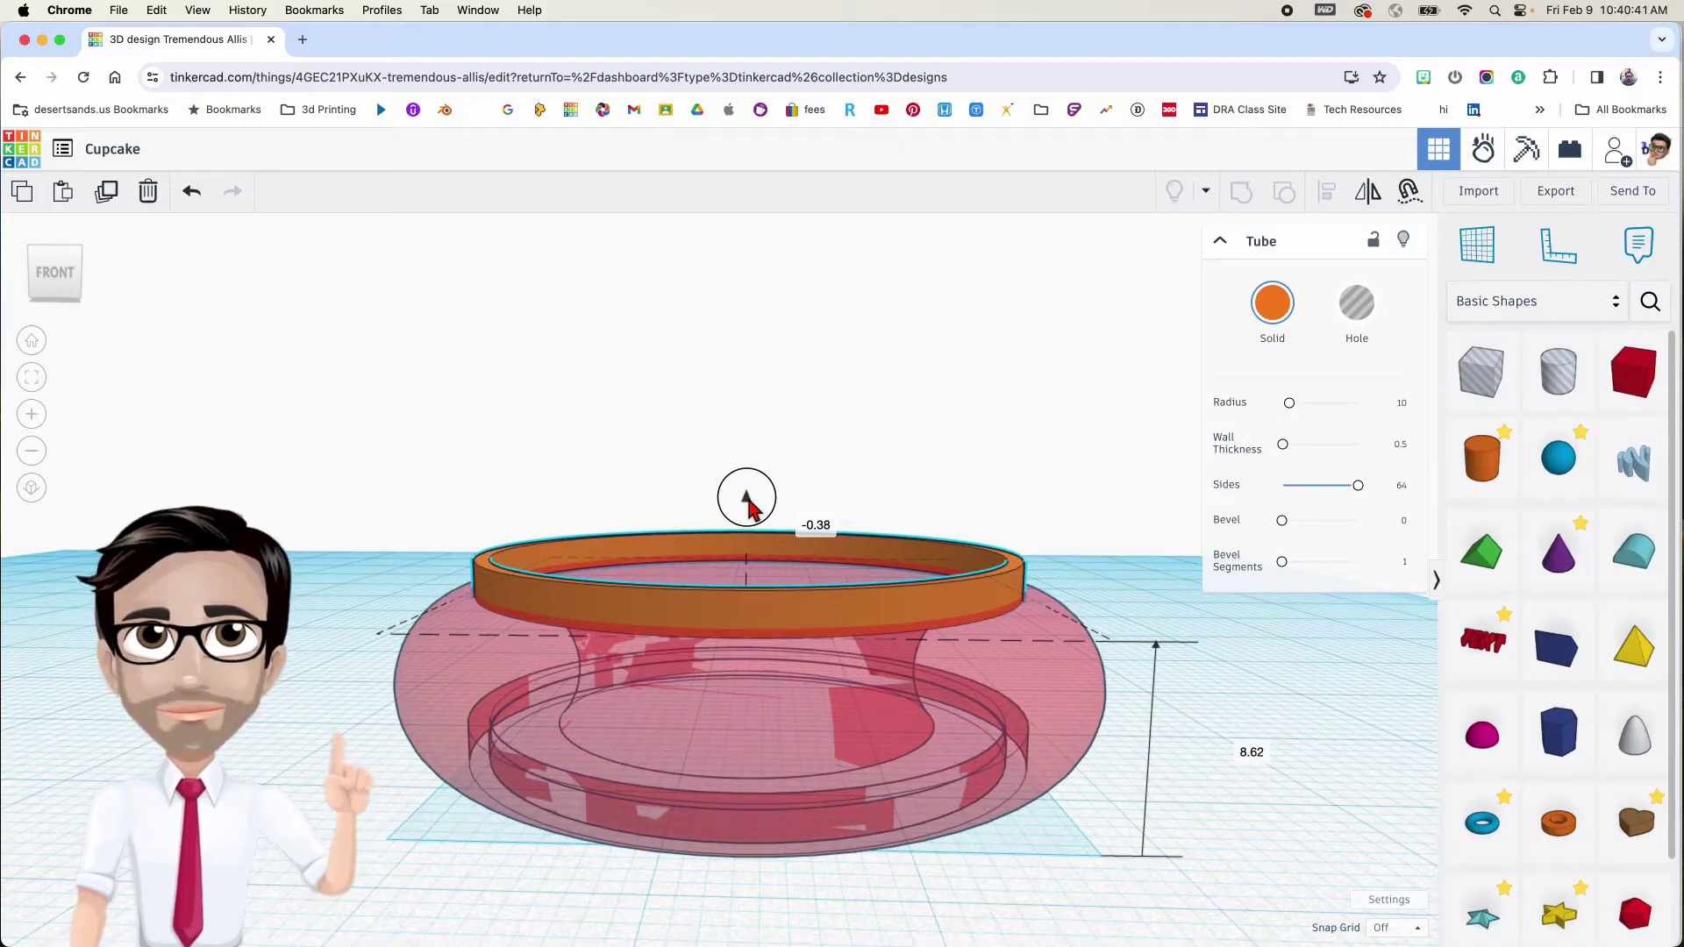
pyautogui.moveTo(748, 506); pyautogui.dragTo(750, 497)
# Set the tube's vertical offset for this move to exactly -0.3 mm and deselect it
pyautogui.click(828, 526)
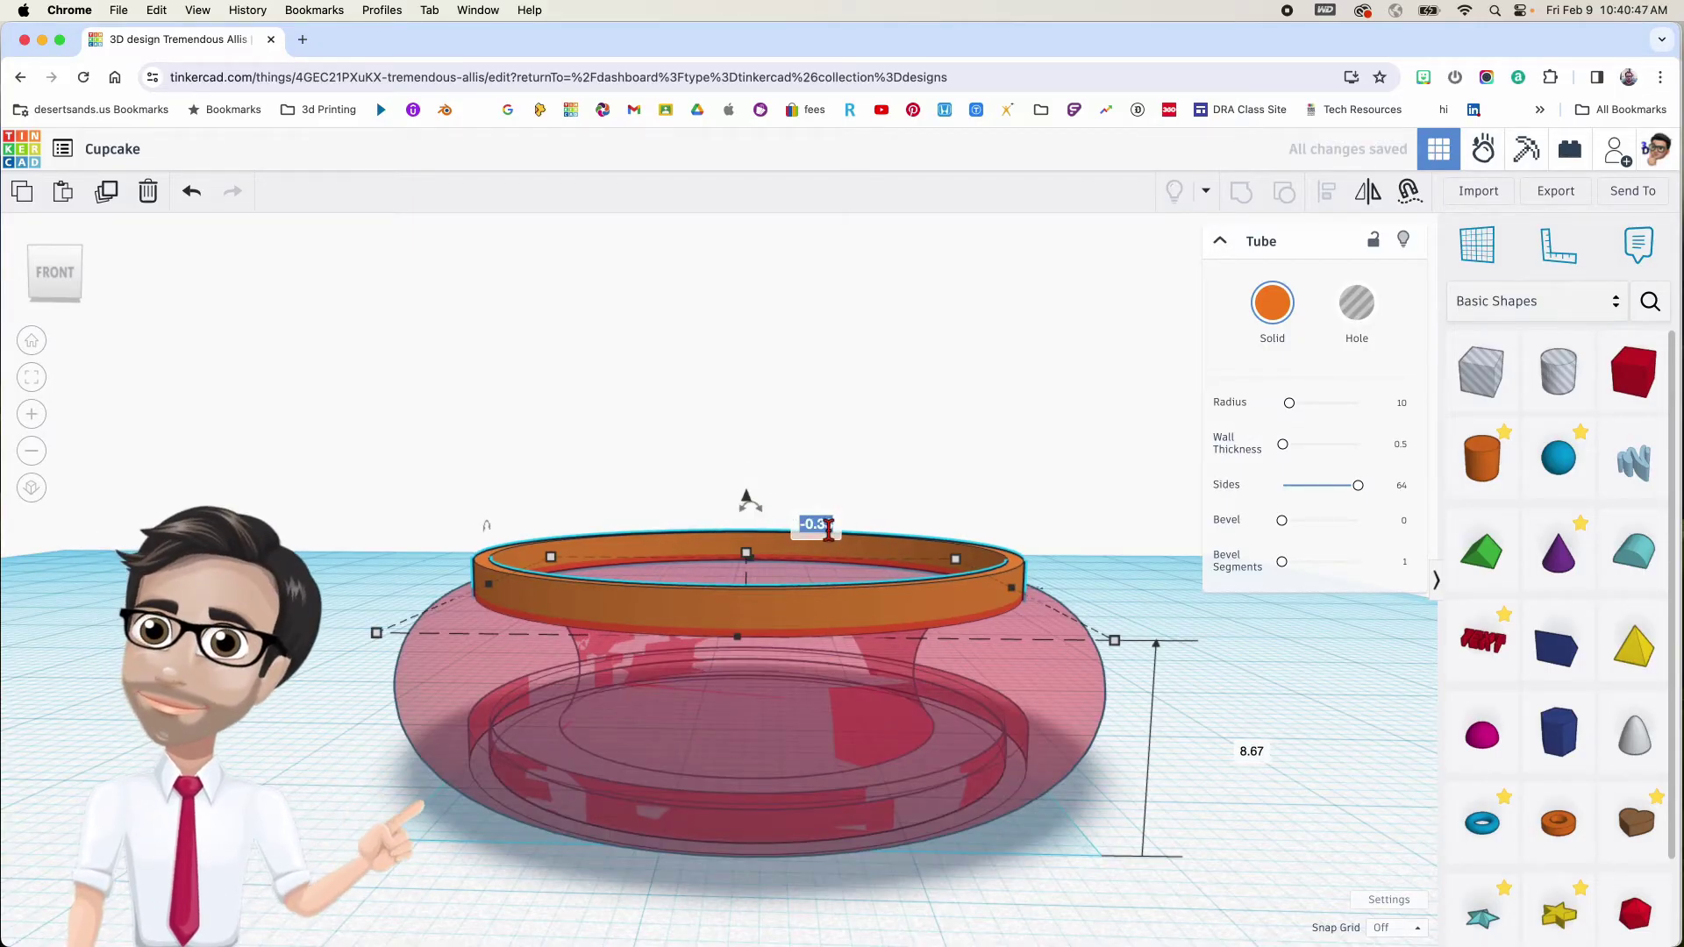
pyautogui.press('BackSpace')
pyautogui.write('-.3')
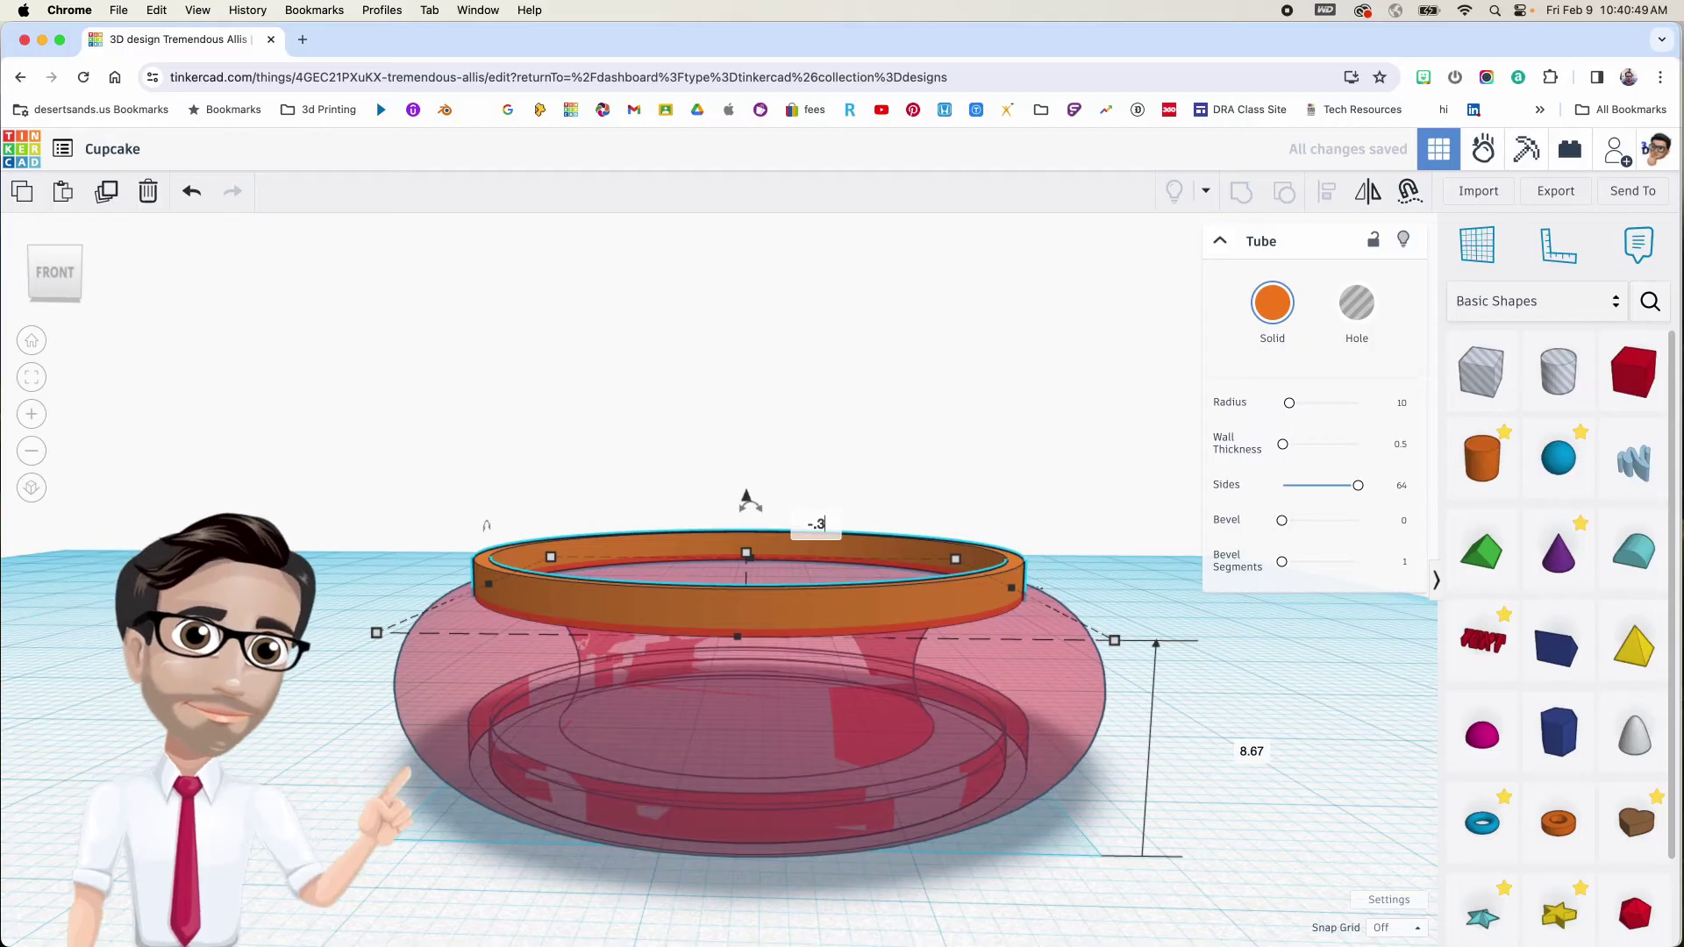
pyautogui.press('Return')
pyautogui.moveTo(793, 629); pyautogui.dragTo(814, 665, button='right')
pyautogui.scroll(-2, 800, 626)
pyautogui.moveTo(809, 619); pyautogui.dragTo(770, 666, button='middle')
pyautogui.click(392, 500)
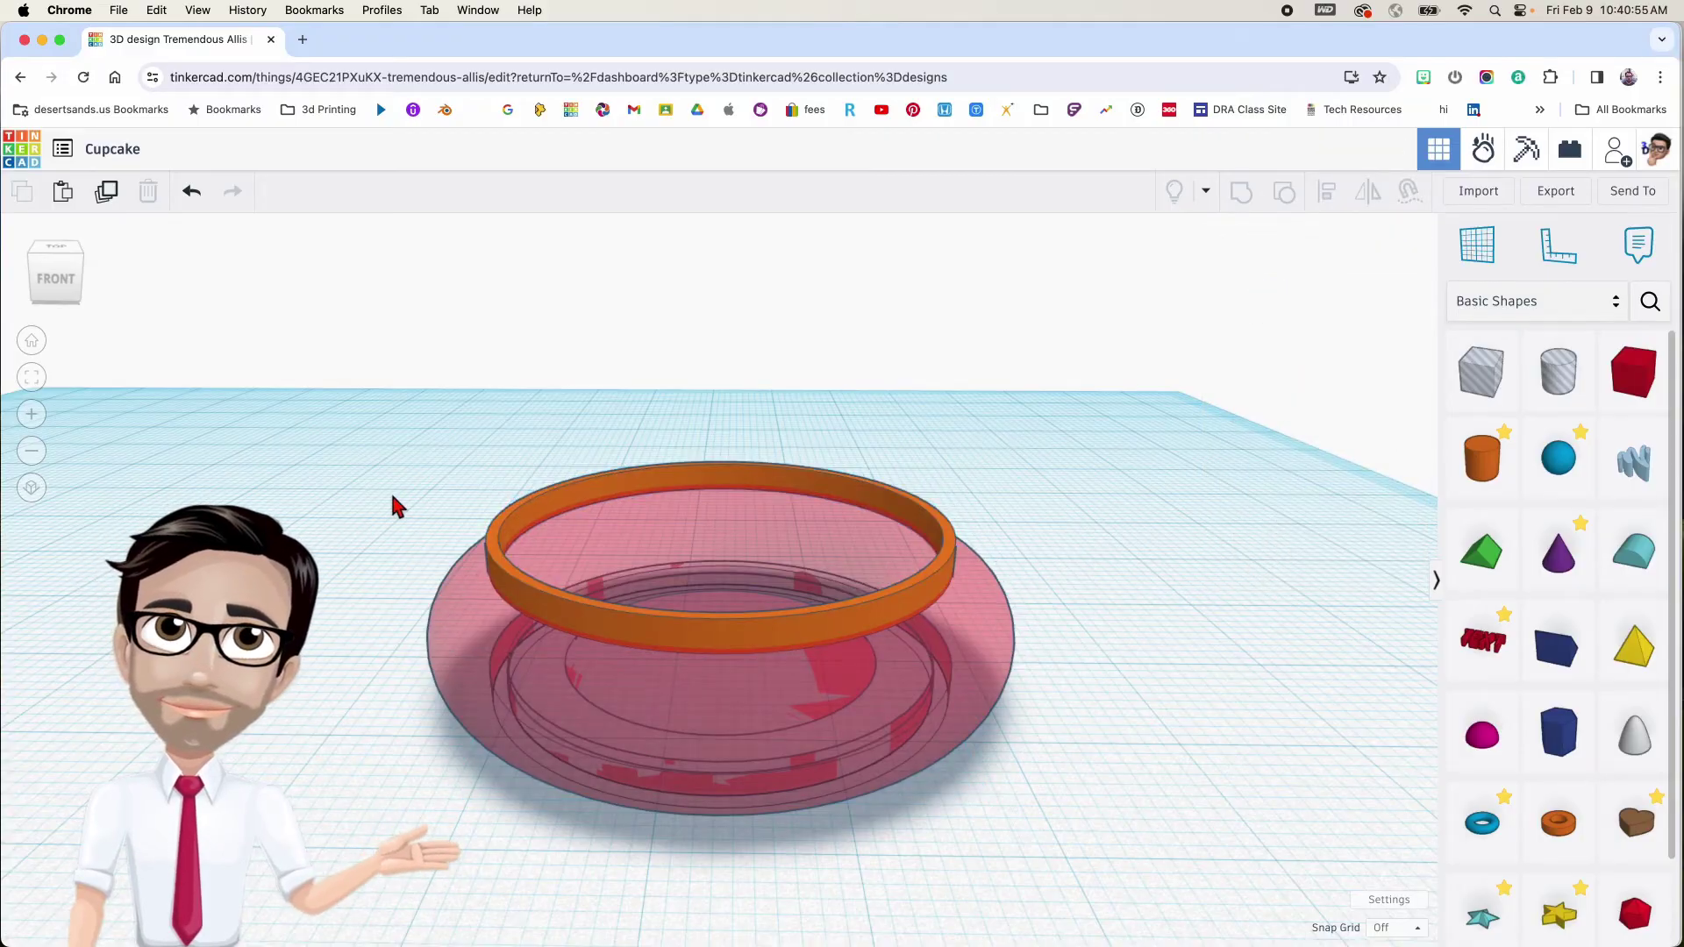
# Duplicate the orange tube and move the copy off the red shape toward the back of the workplane
pyautogui.click(628, 645)
pyautogui.scroll(-4, 635, 656)
pyautogui.moveTo(500, 642); pyautogui.dragTo(575, 661, button='middle')
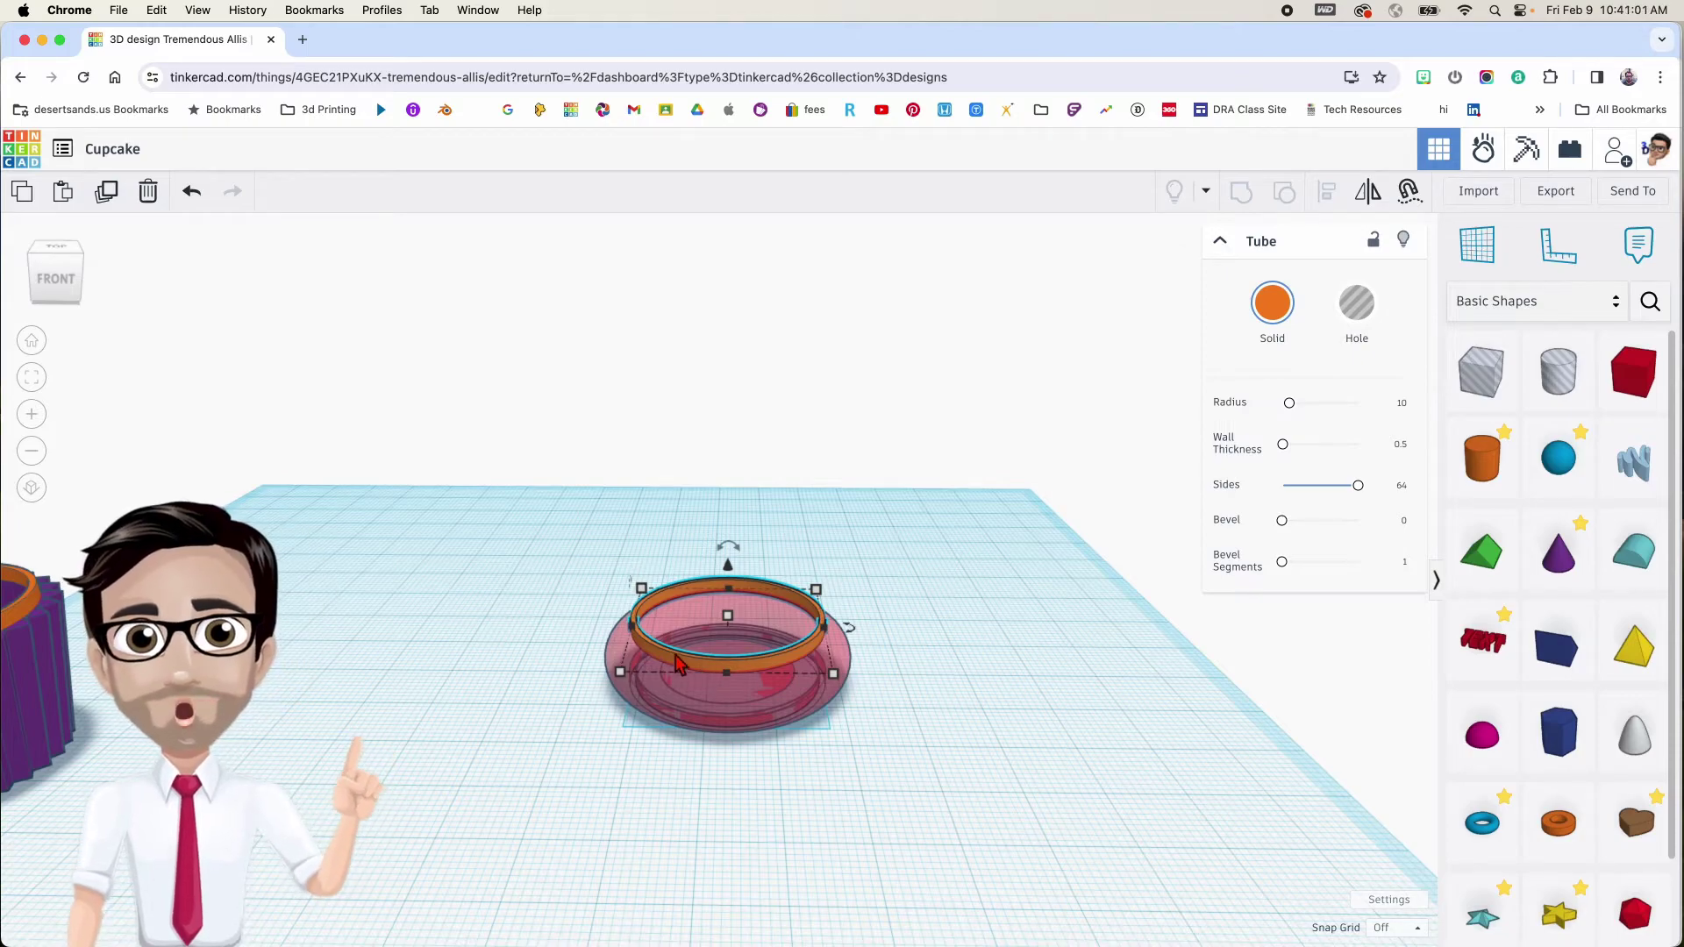
pyautogui.press('super+d')
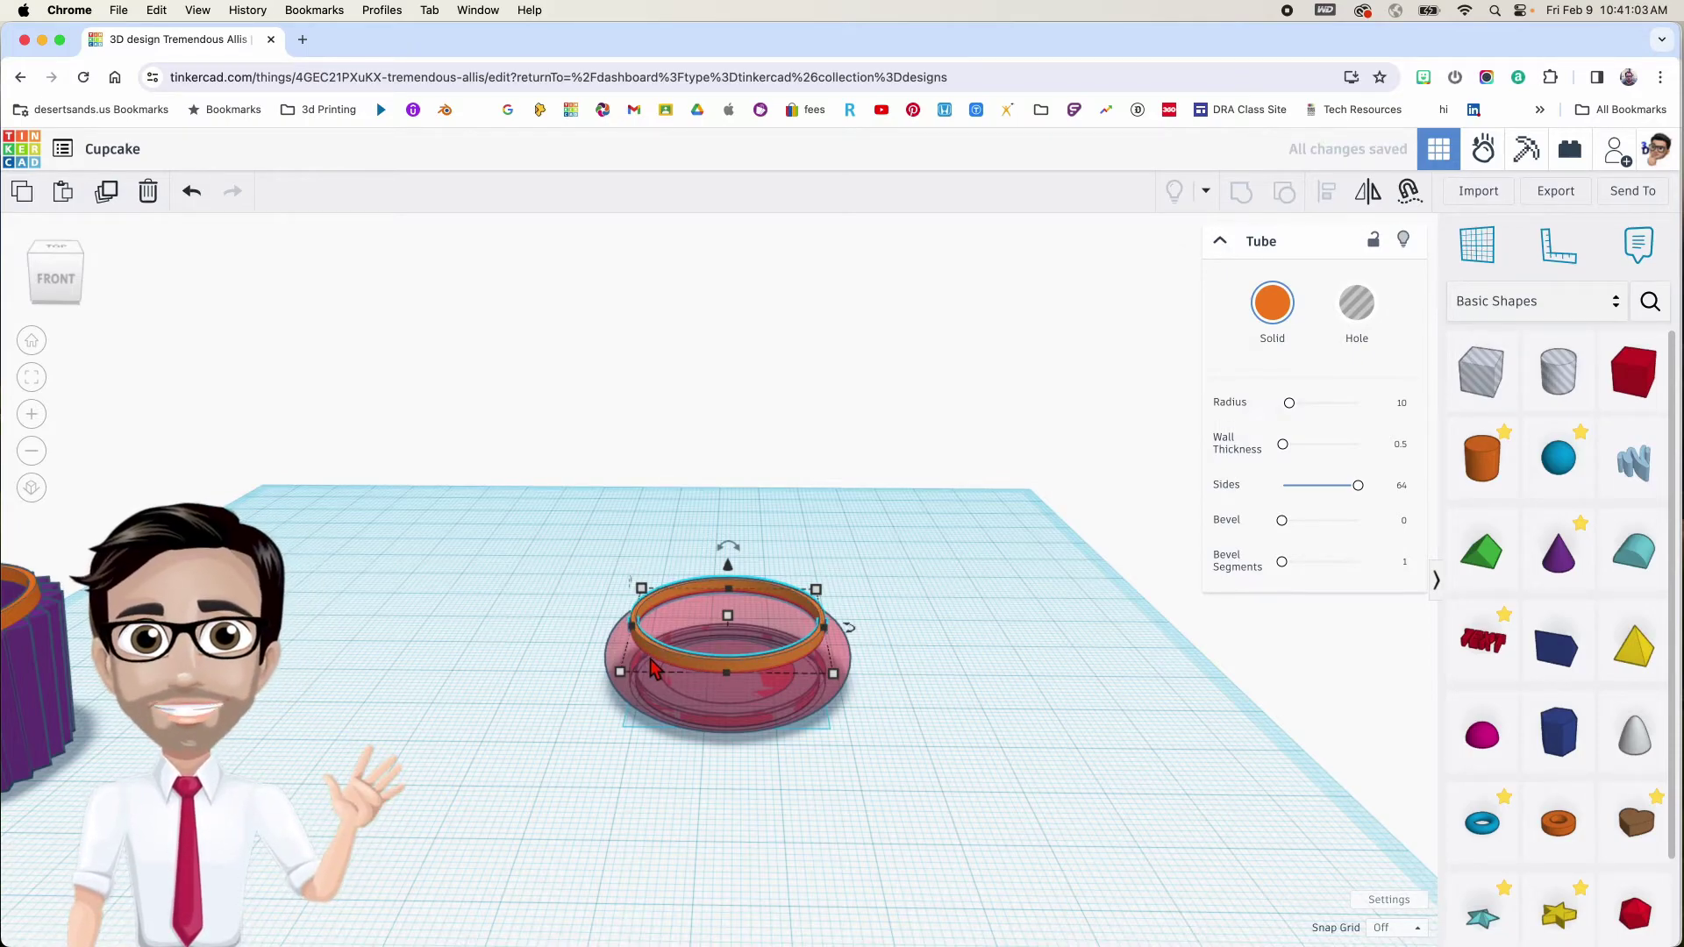
pyautogui.press('Right')
pyautogui.press('Right')
pyautogui.press('Right')
pyautogui.press('Right')
pyautogui.press('Right')
pyautogui.press('Right')
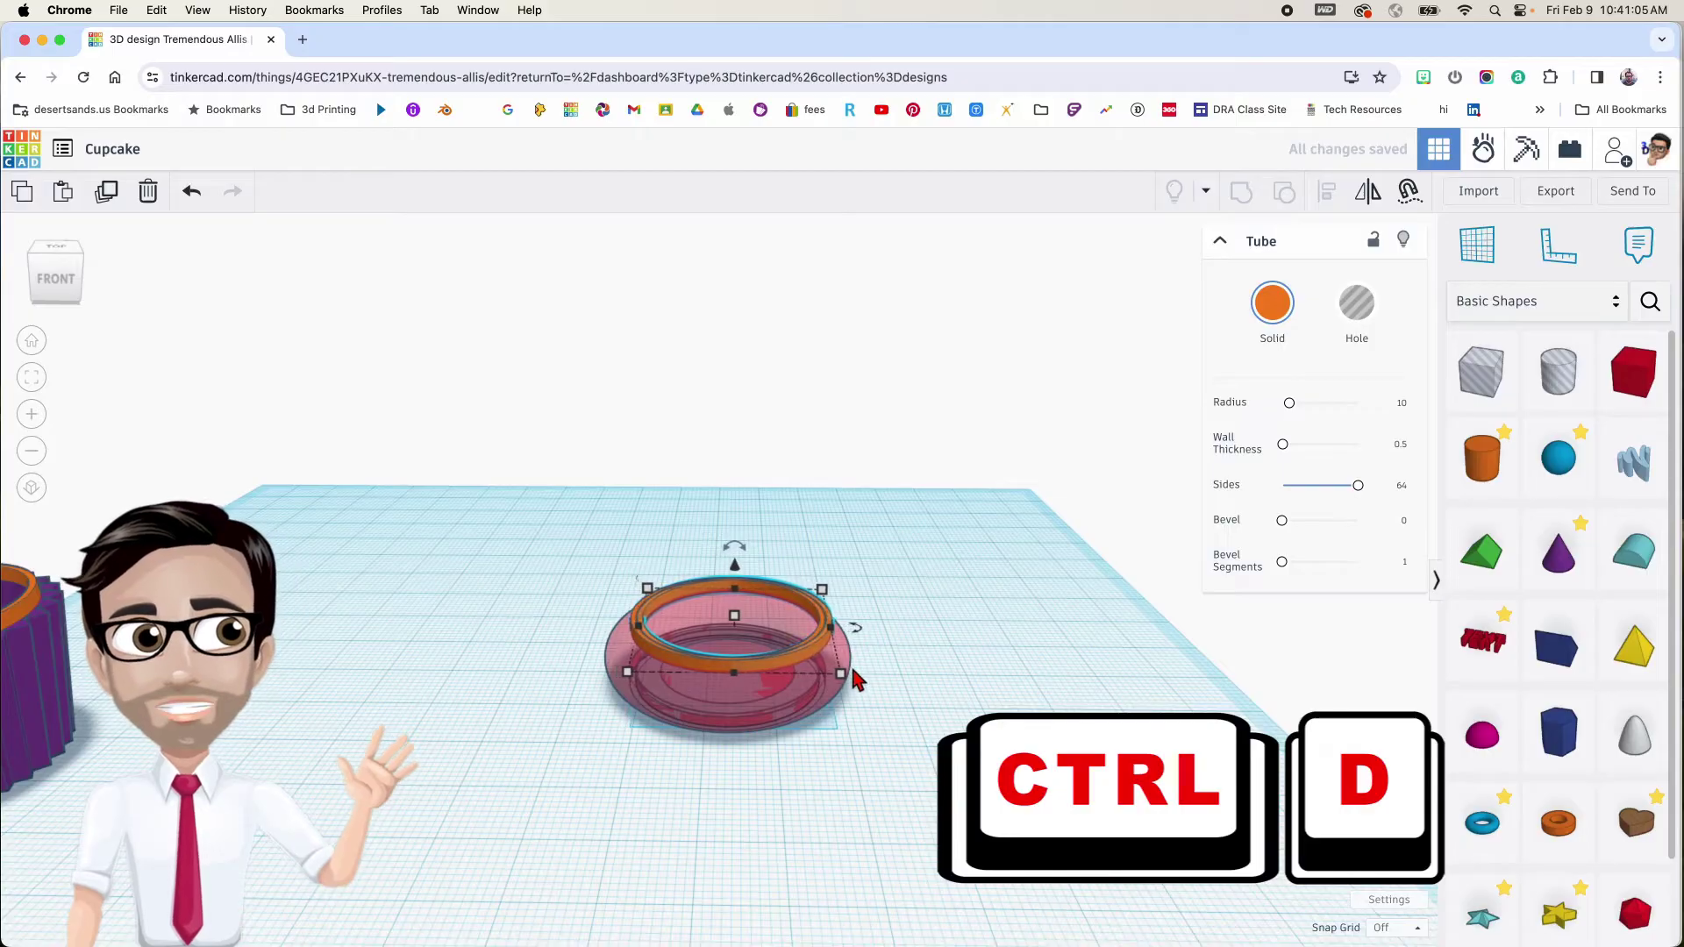
pyautogui.moveTo(792, 663); pyautogui.dragTo(997, 539)
# Group the original tube with the red shape and colour the group brown with transparency off
pyautogui.moveTo(519, 597); pyautogui.dragTo(730, 723)
pyautogui.hotkey('ctrl', 'g')
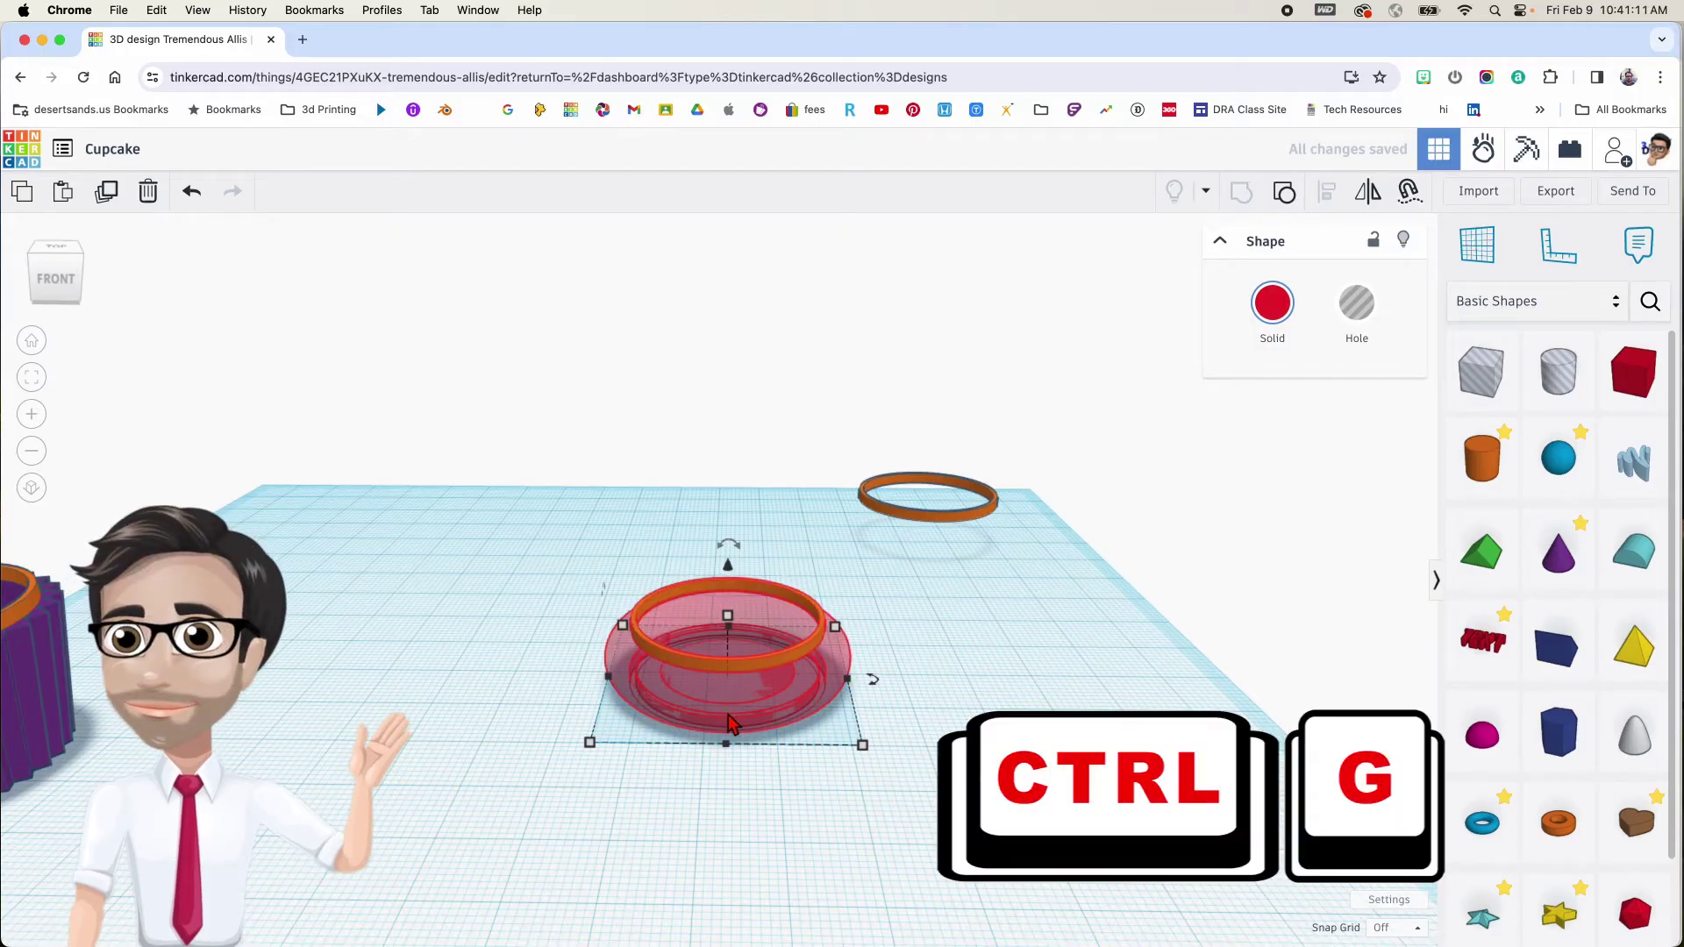
pyautogui.click(1272, 304)
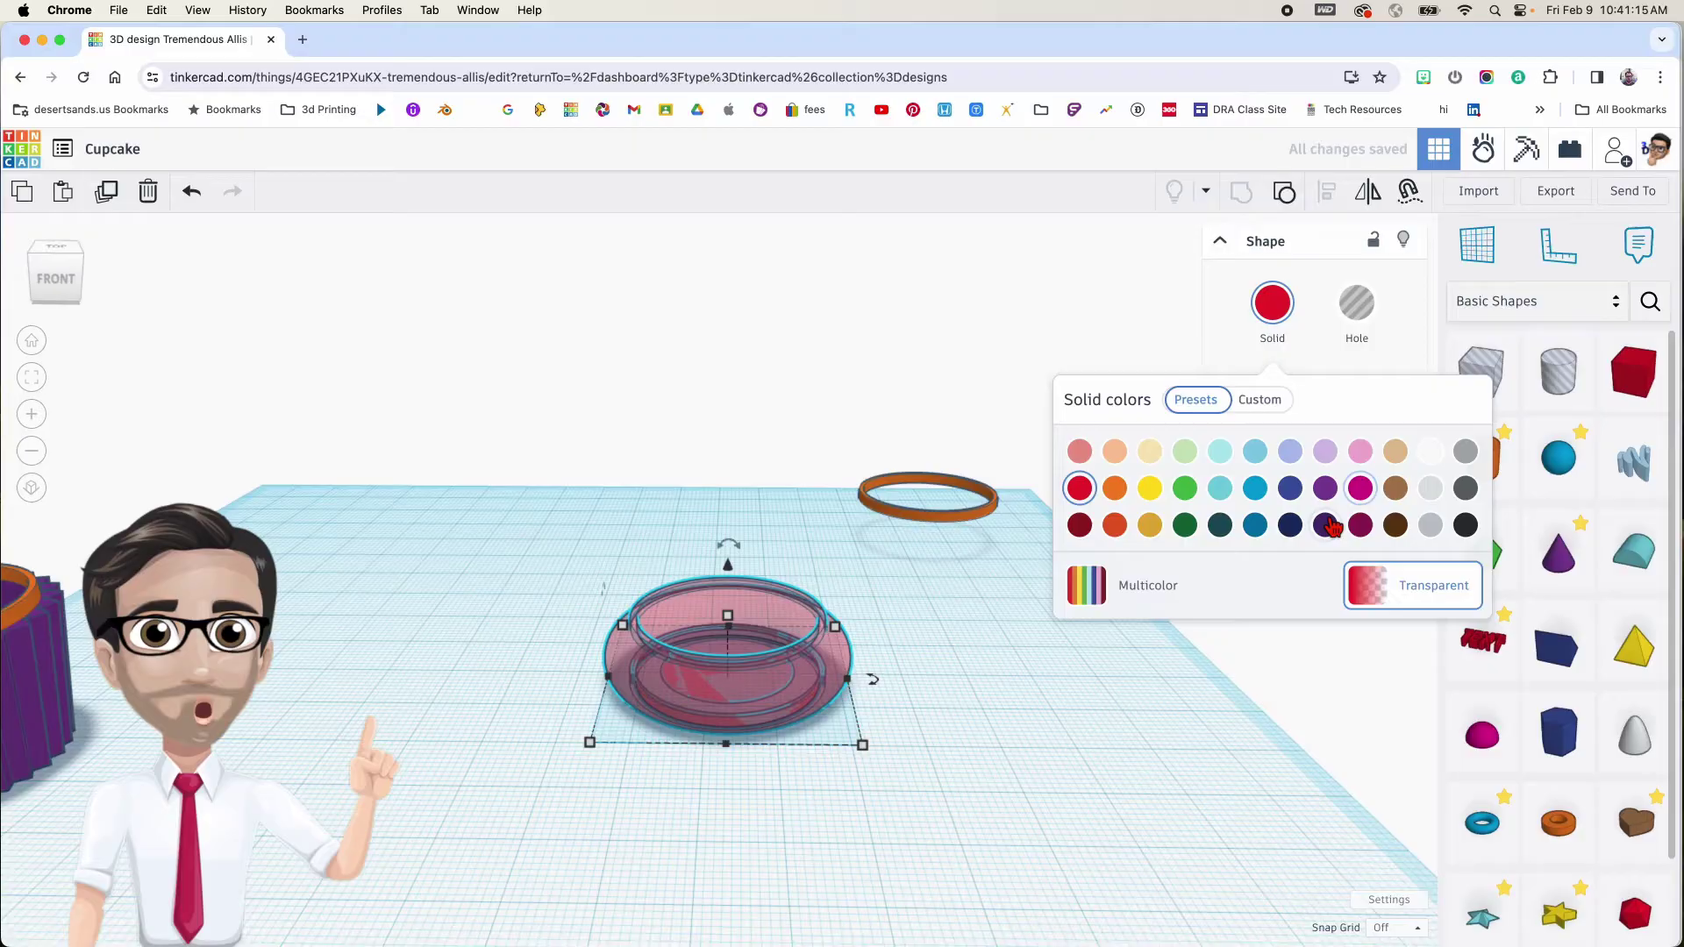
pyautogui.click(1395, 497)
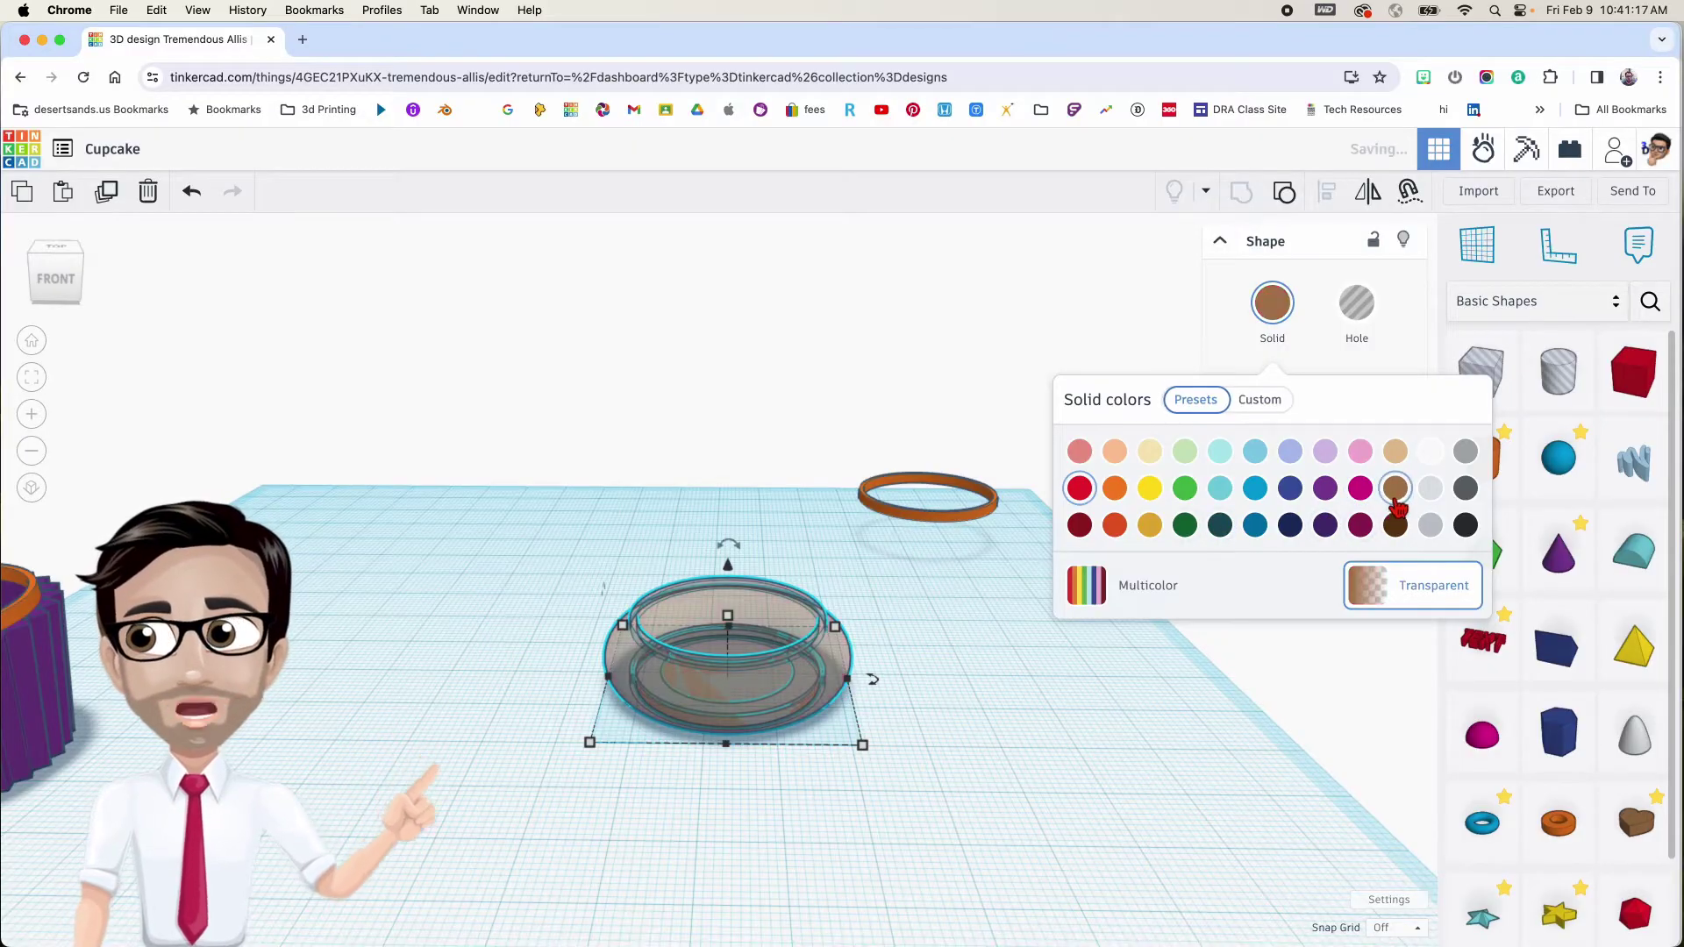
pyautogui.click(737, 698)
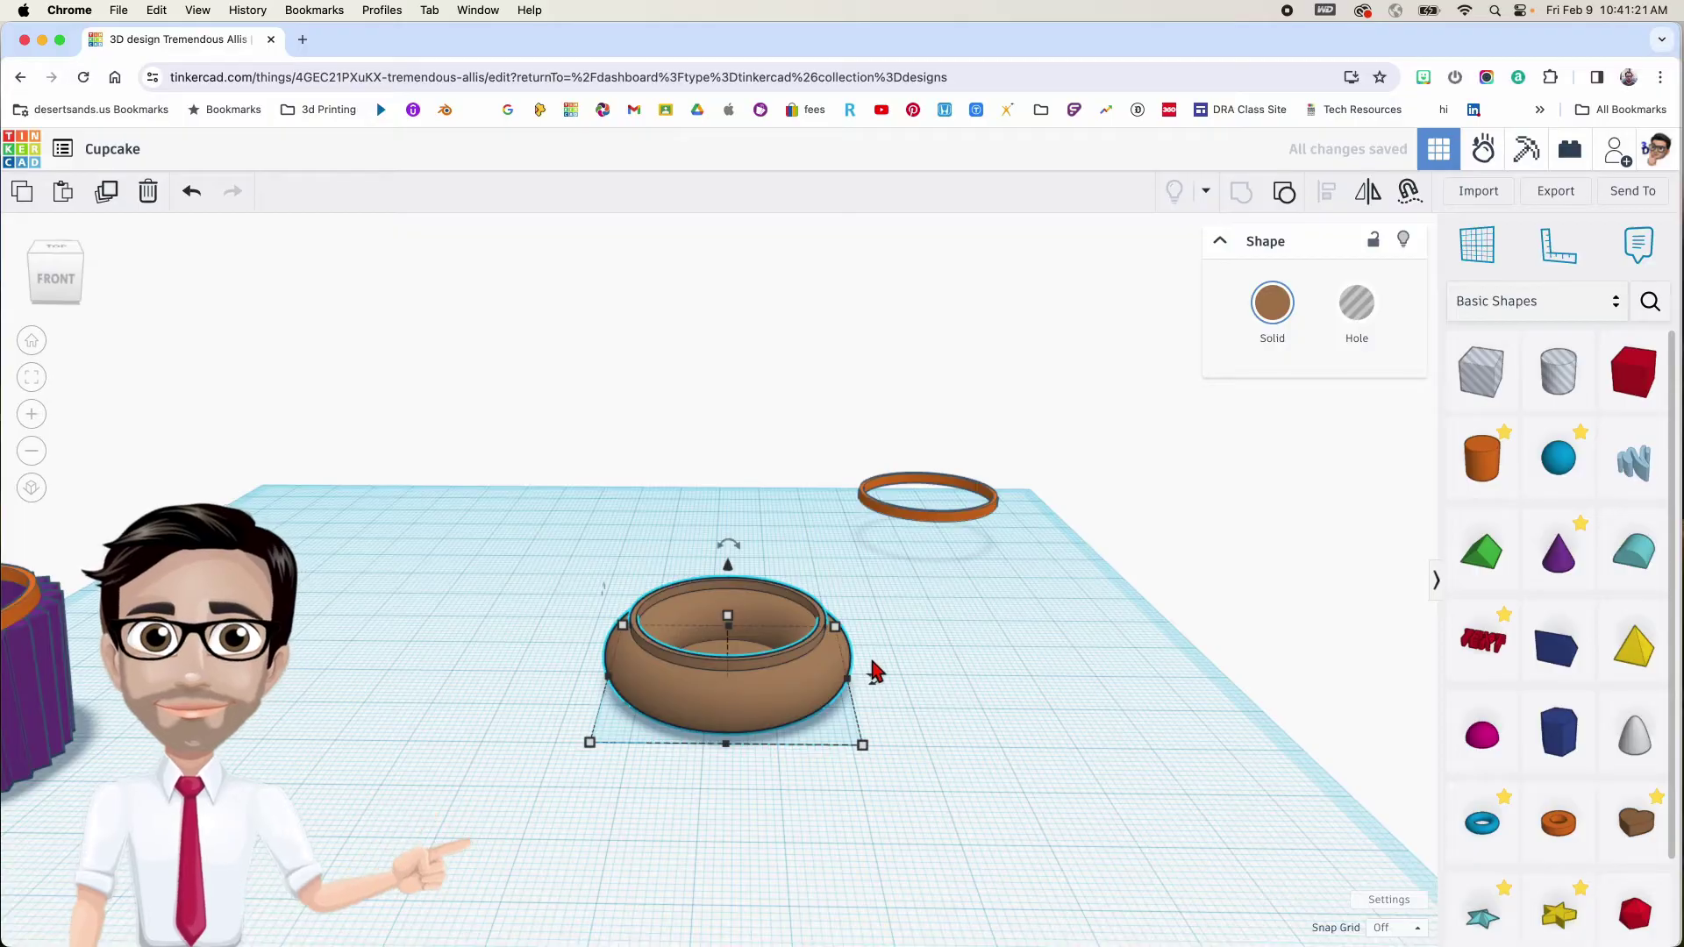
# Move the brown shape aside toward the purple cupcake base, leaving open space around the duplicated tube
pyautogui.scroll(-2, 872, 663)
pyautogui.moveTo(870, 665); pyautogui.dragTo(913, 699, button='middle')
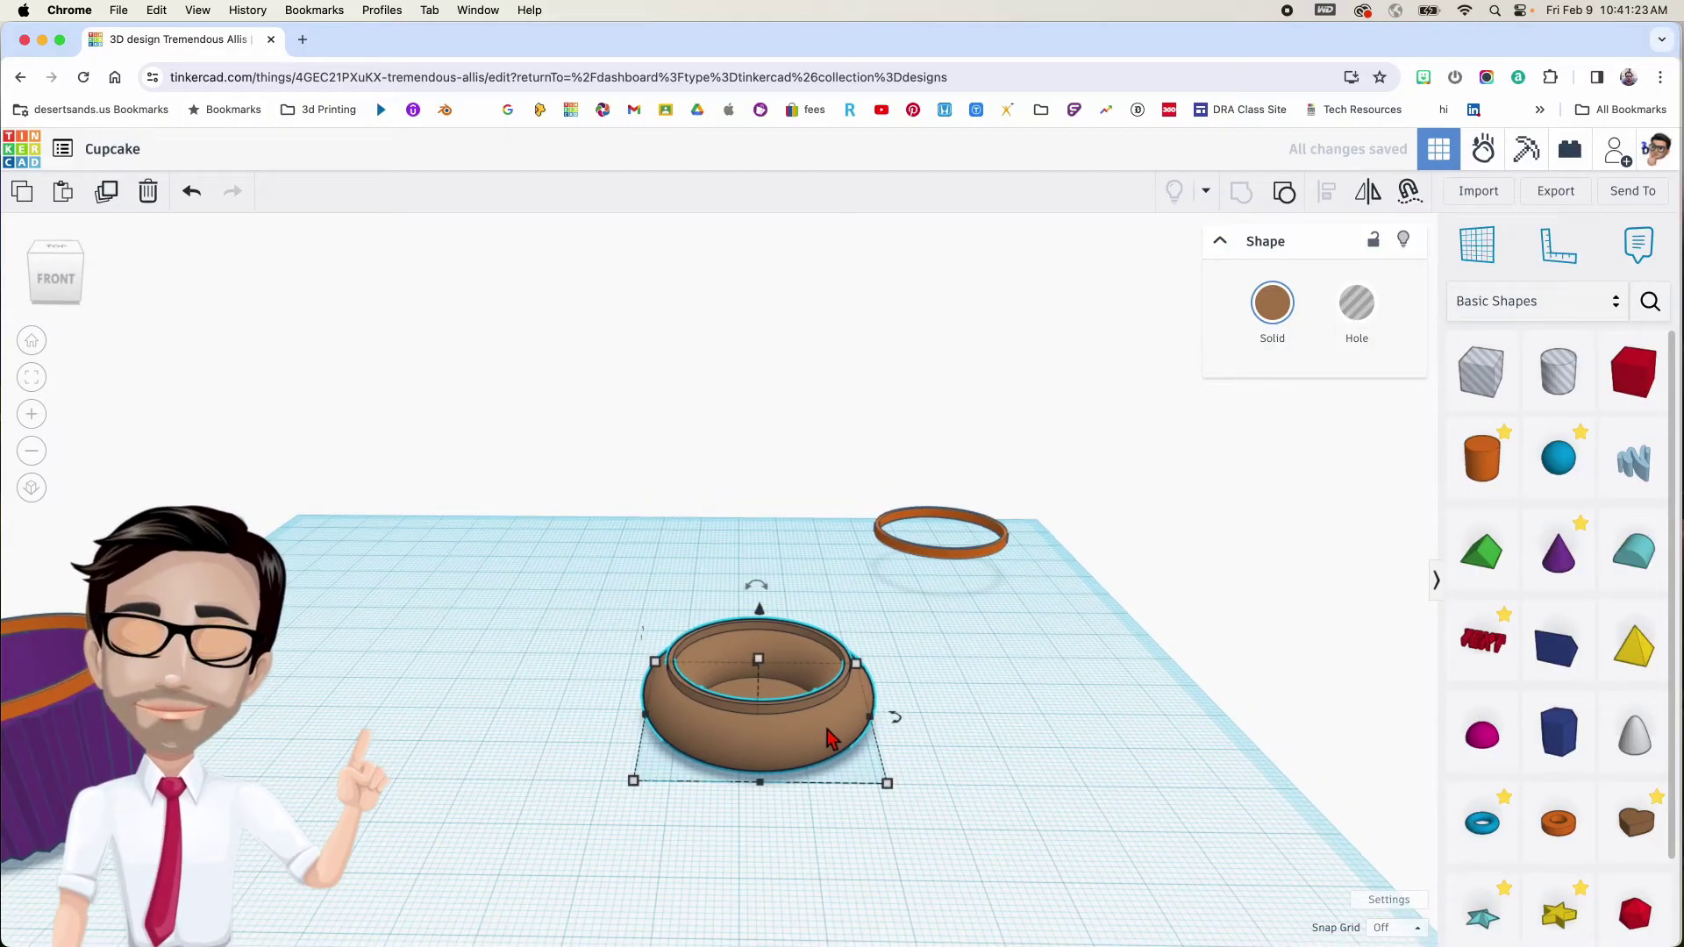
pyautogui.moveTo(831, 737); pyautogui.dragTo(326, 697)
pyautogui.moveTo(792, 716); pyautogui.dragTo(971, 634, button='right')
pyautogui.scroll(2, 965, 597)
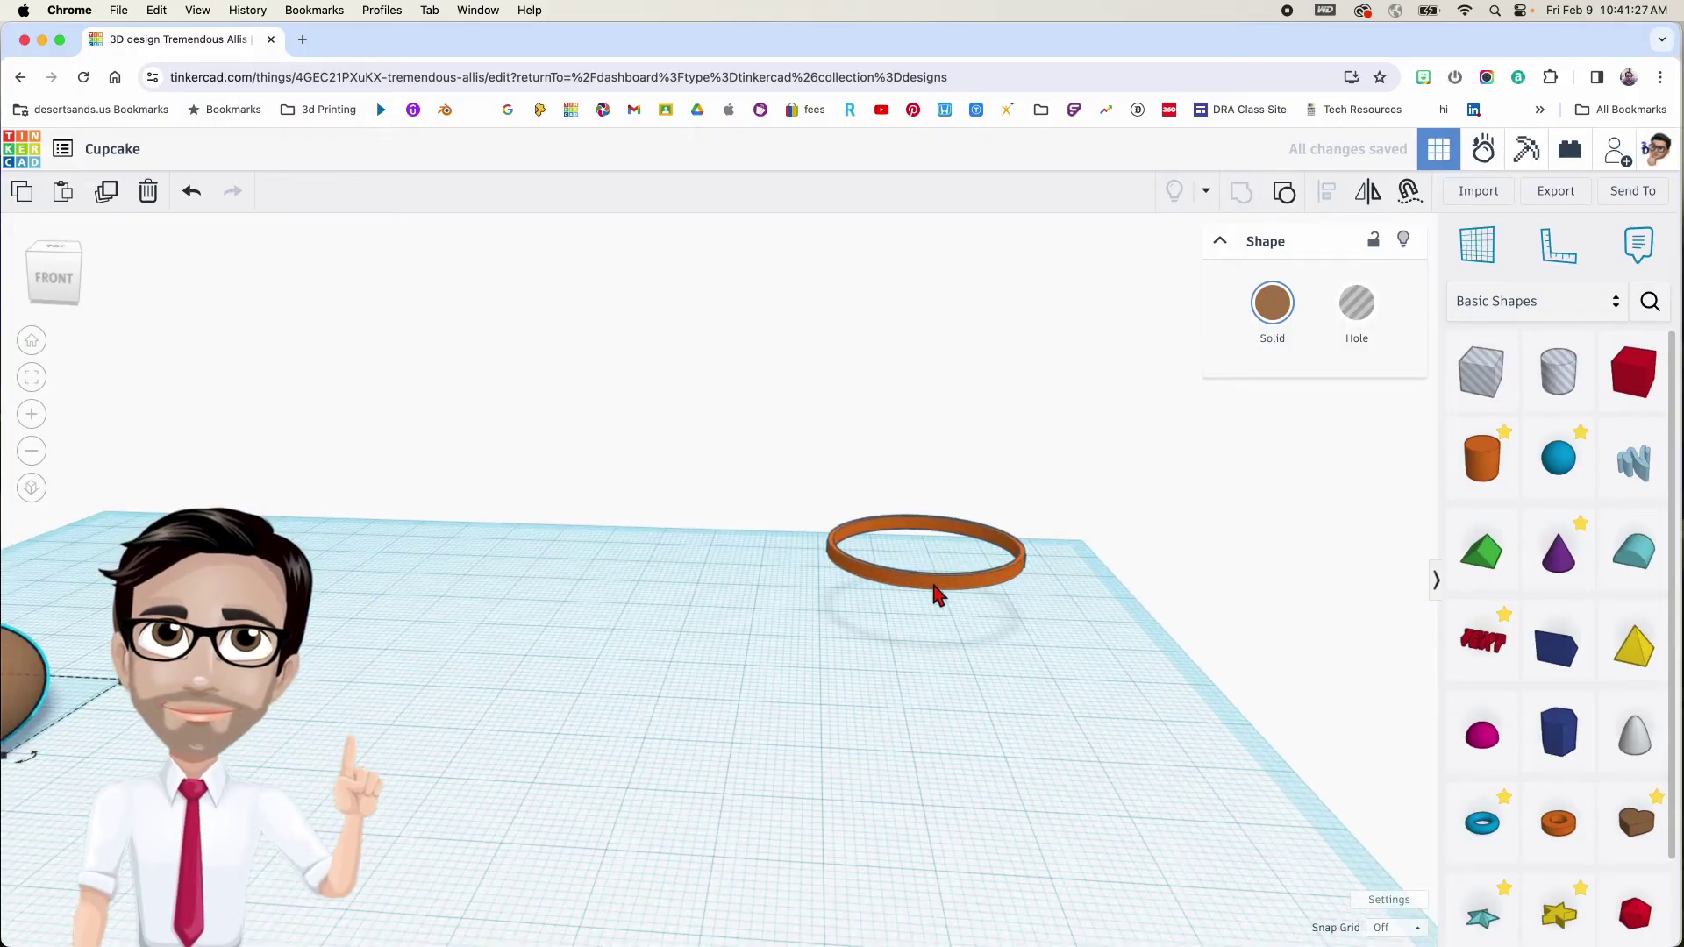
# Drop the floating tube copy onto the workplane and shift it by -7.26 mm and 6.74 mm
pyautogui.click(936, 591)
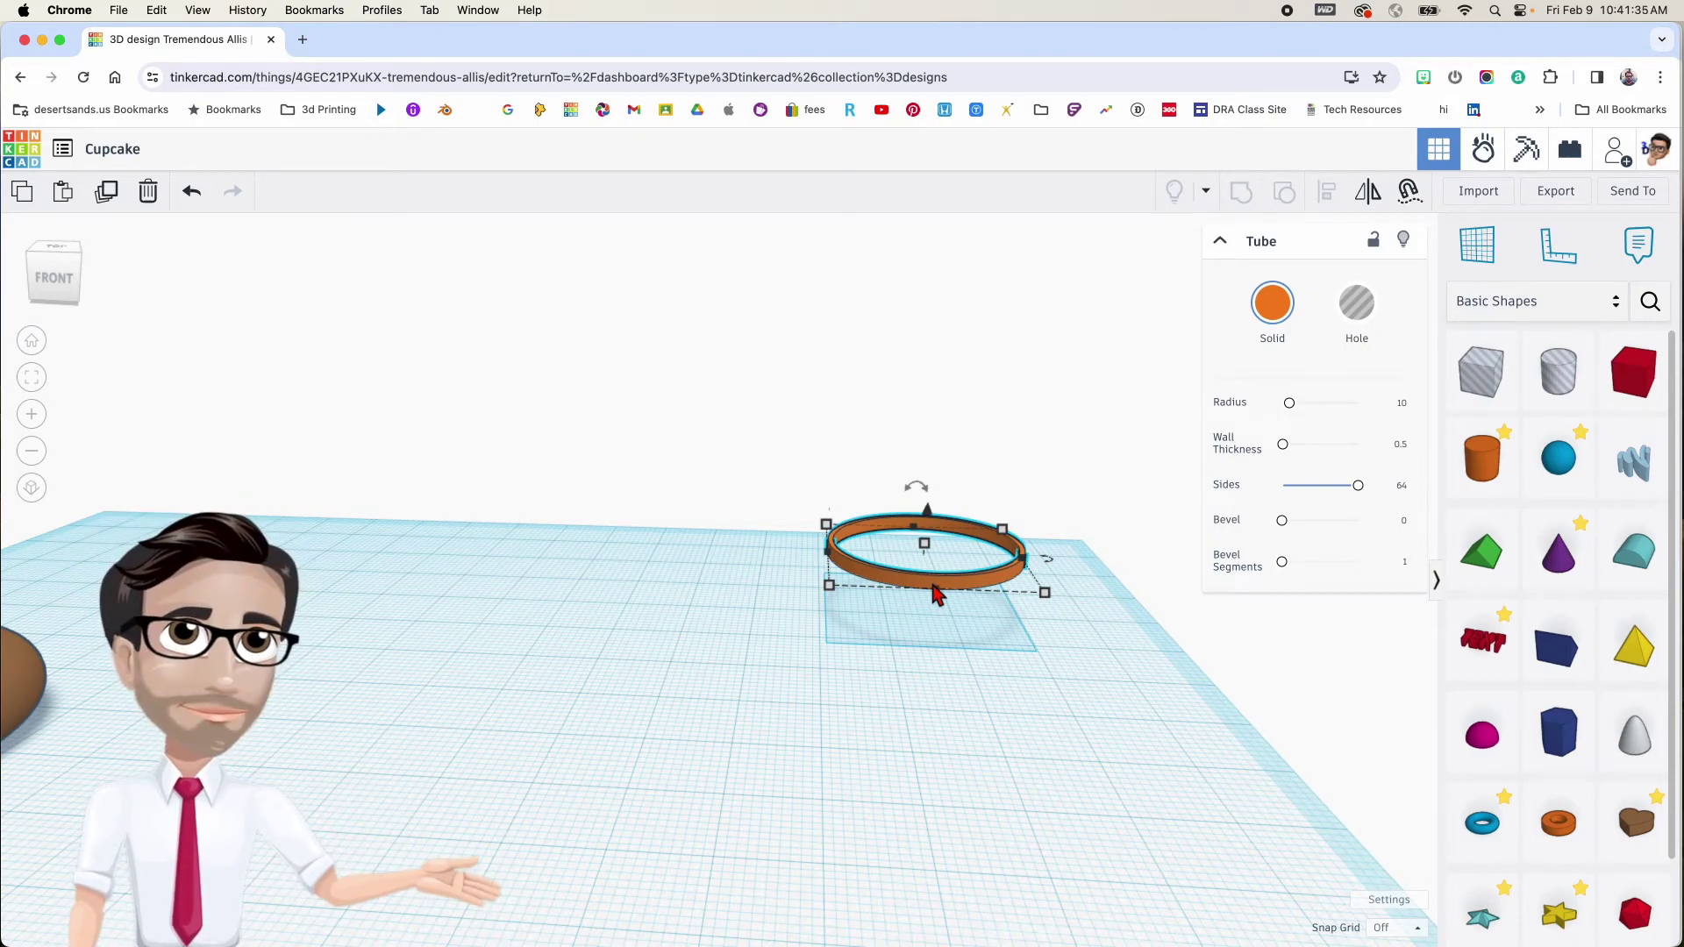
pyautogui.press('d')
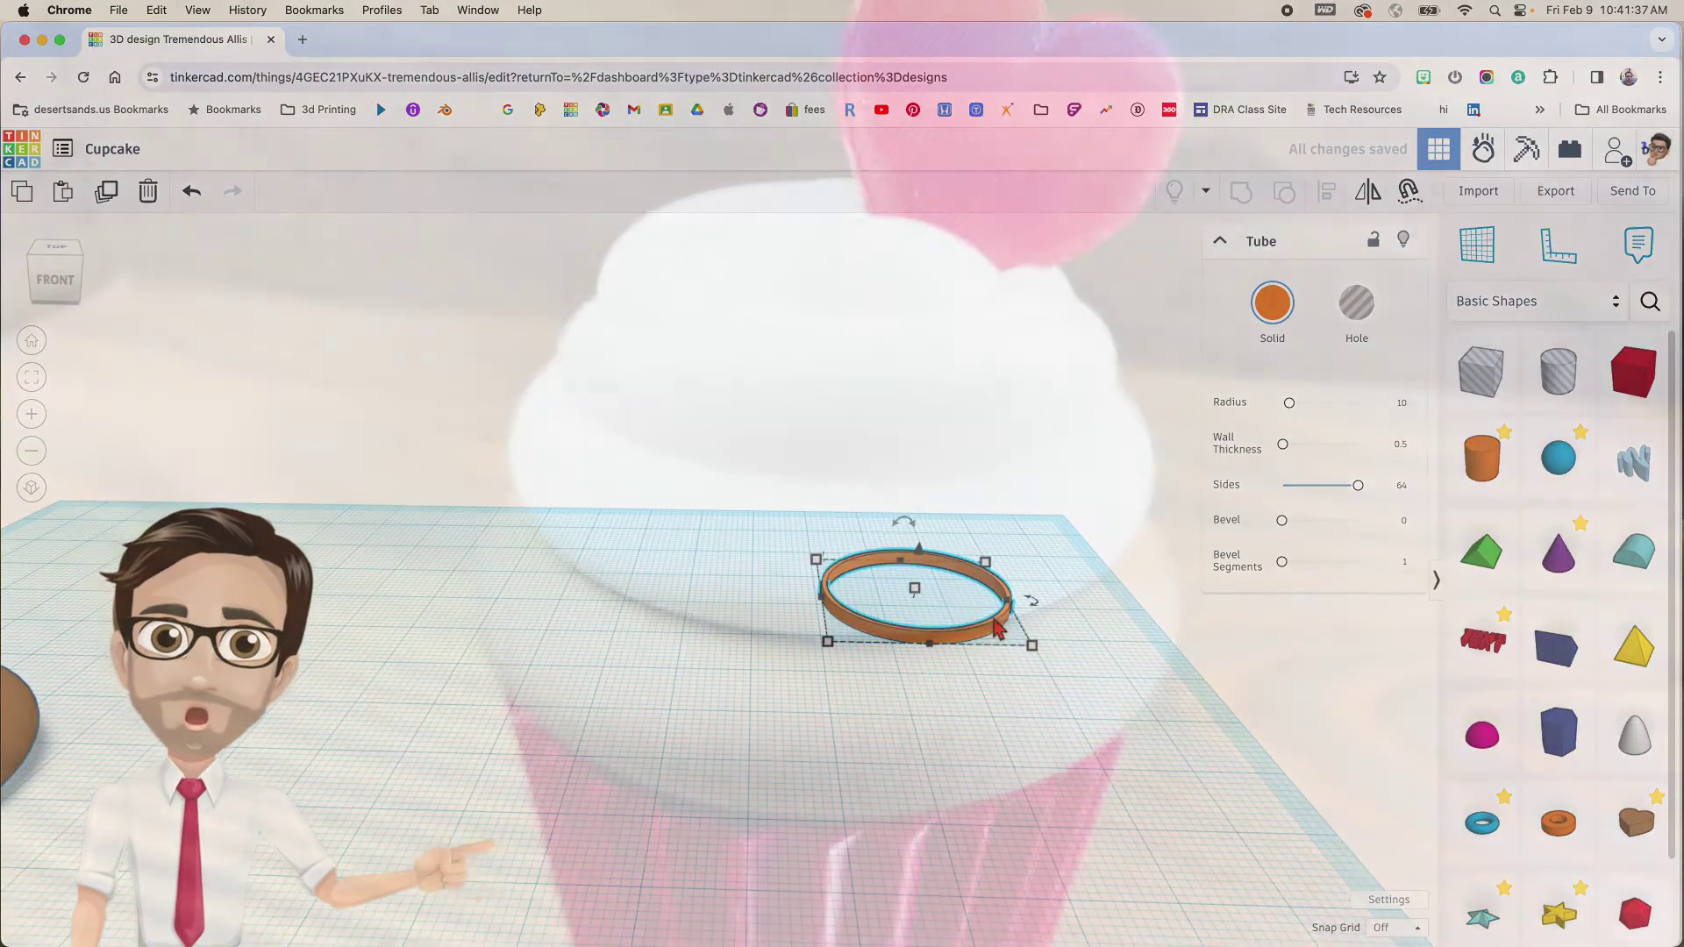
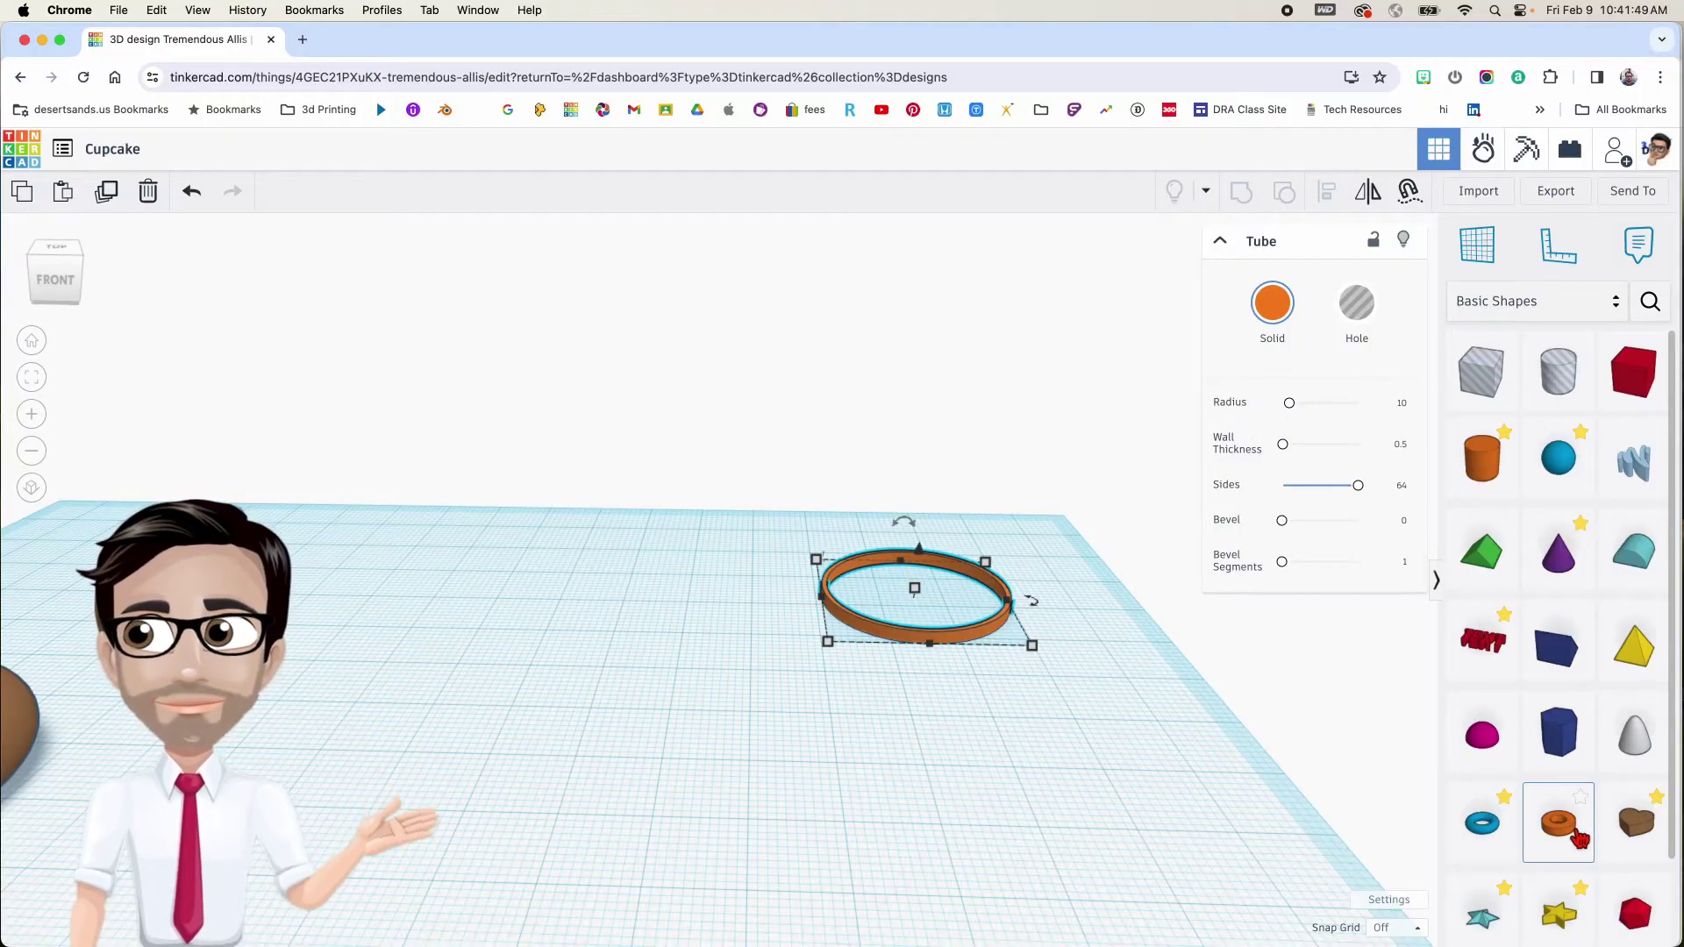
pyautogui.moveTo(912, 645); pyautogui.dragTo(862, 666)
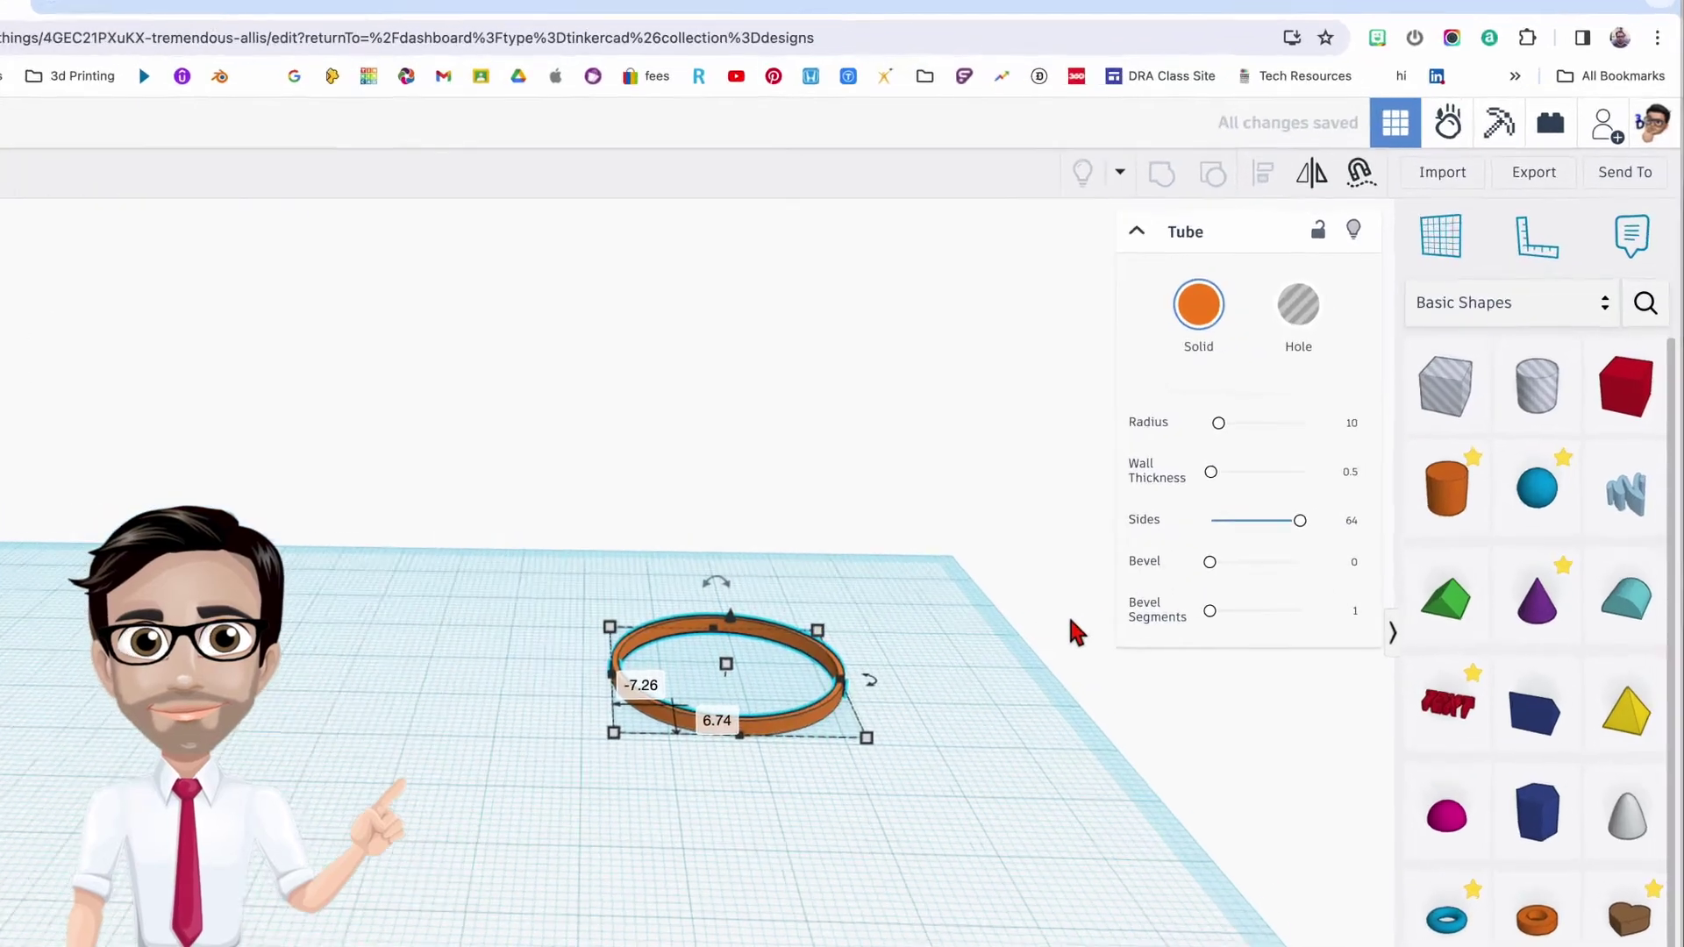
# Set the tube's radius to 10.1 and its wall thickness to 0.8
pyautogui.click(1137, 519)
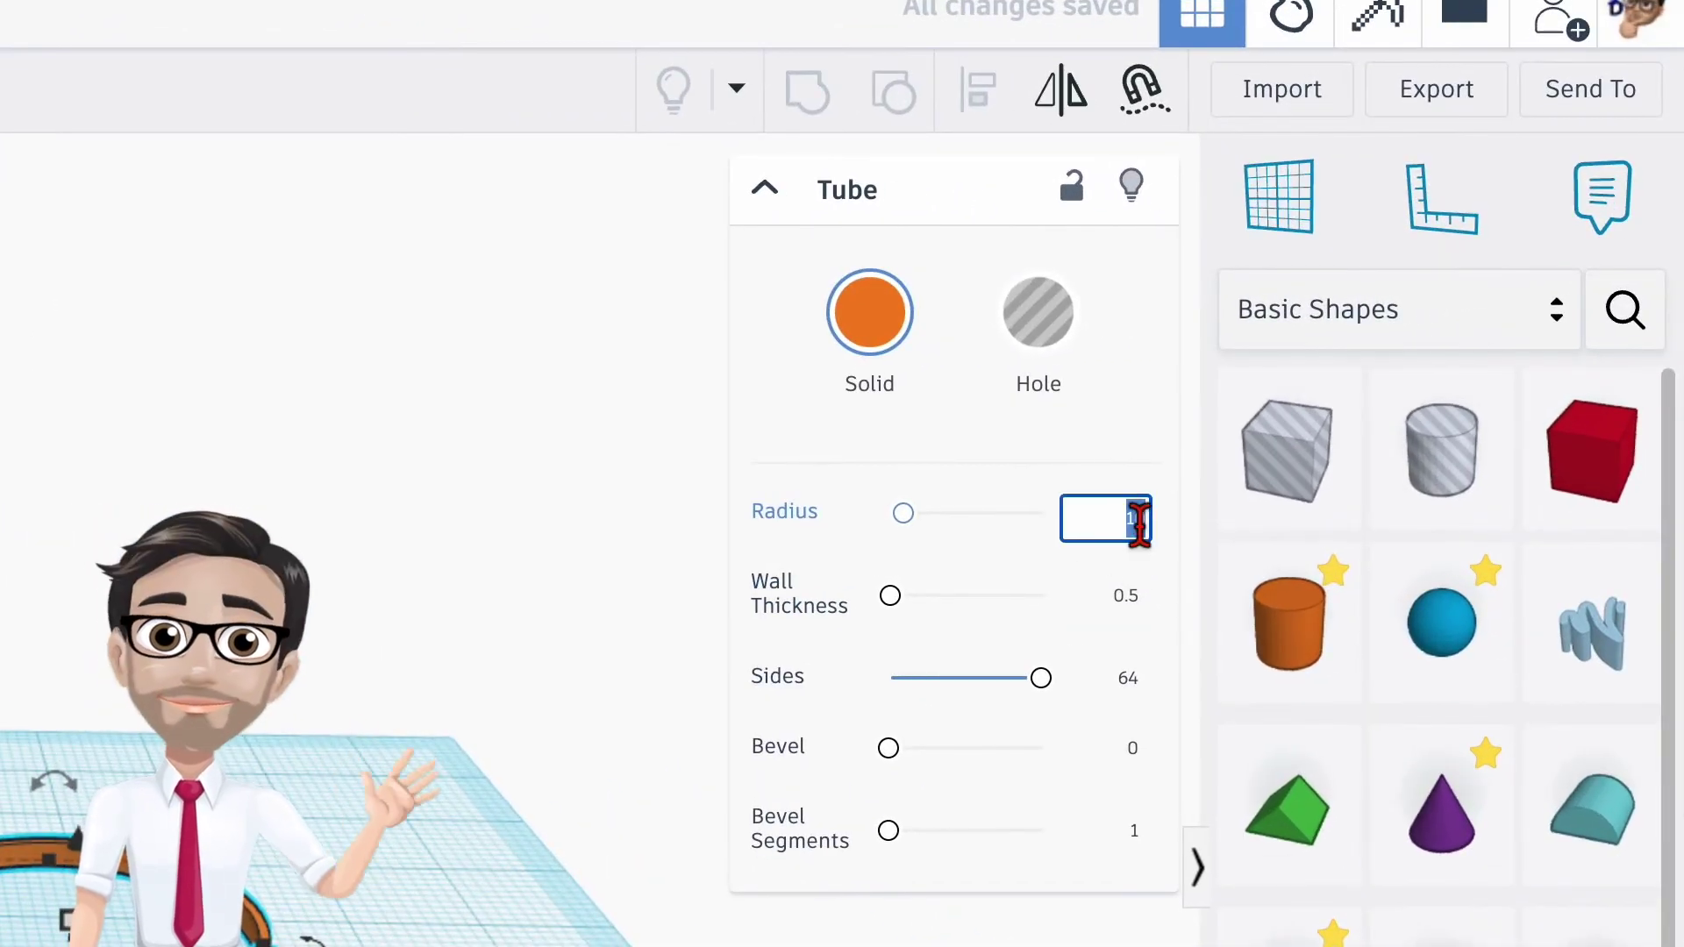
pyautogui.press('Return')
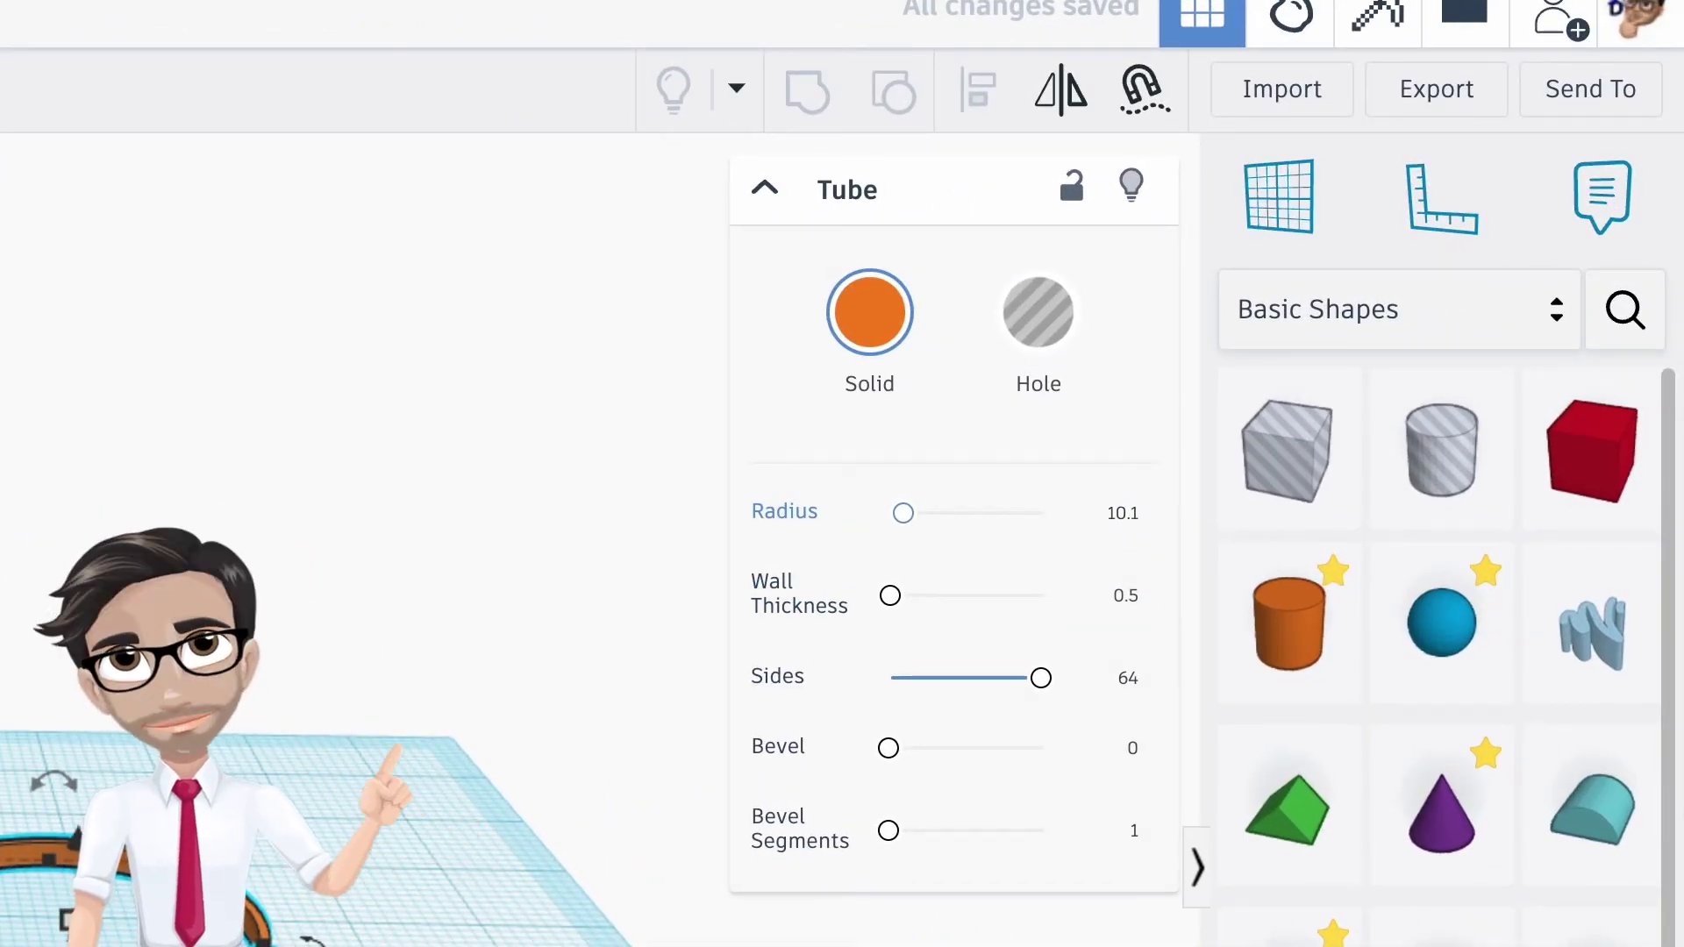
pyautogui.click(1140, 600)
pyautogui.press('Return')
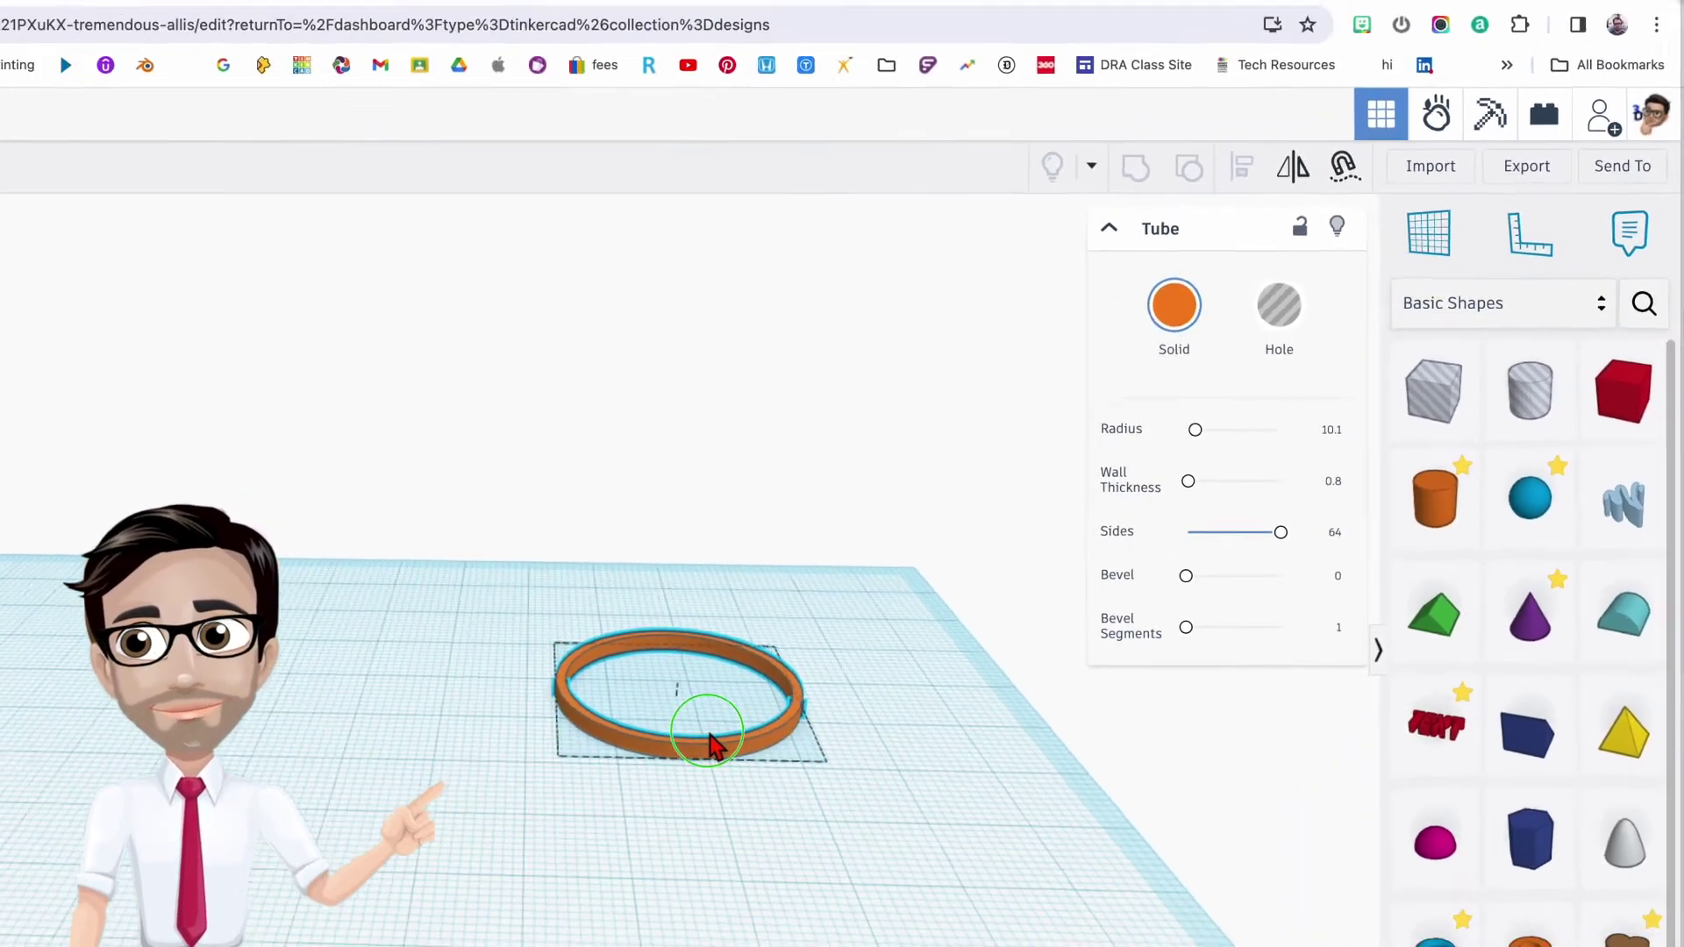
pyautogui.click(709, 733)
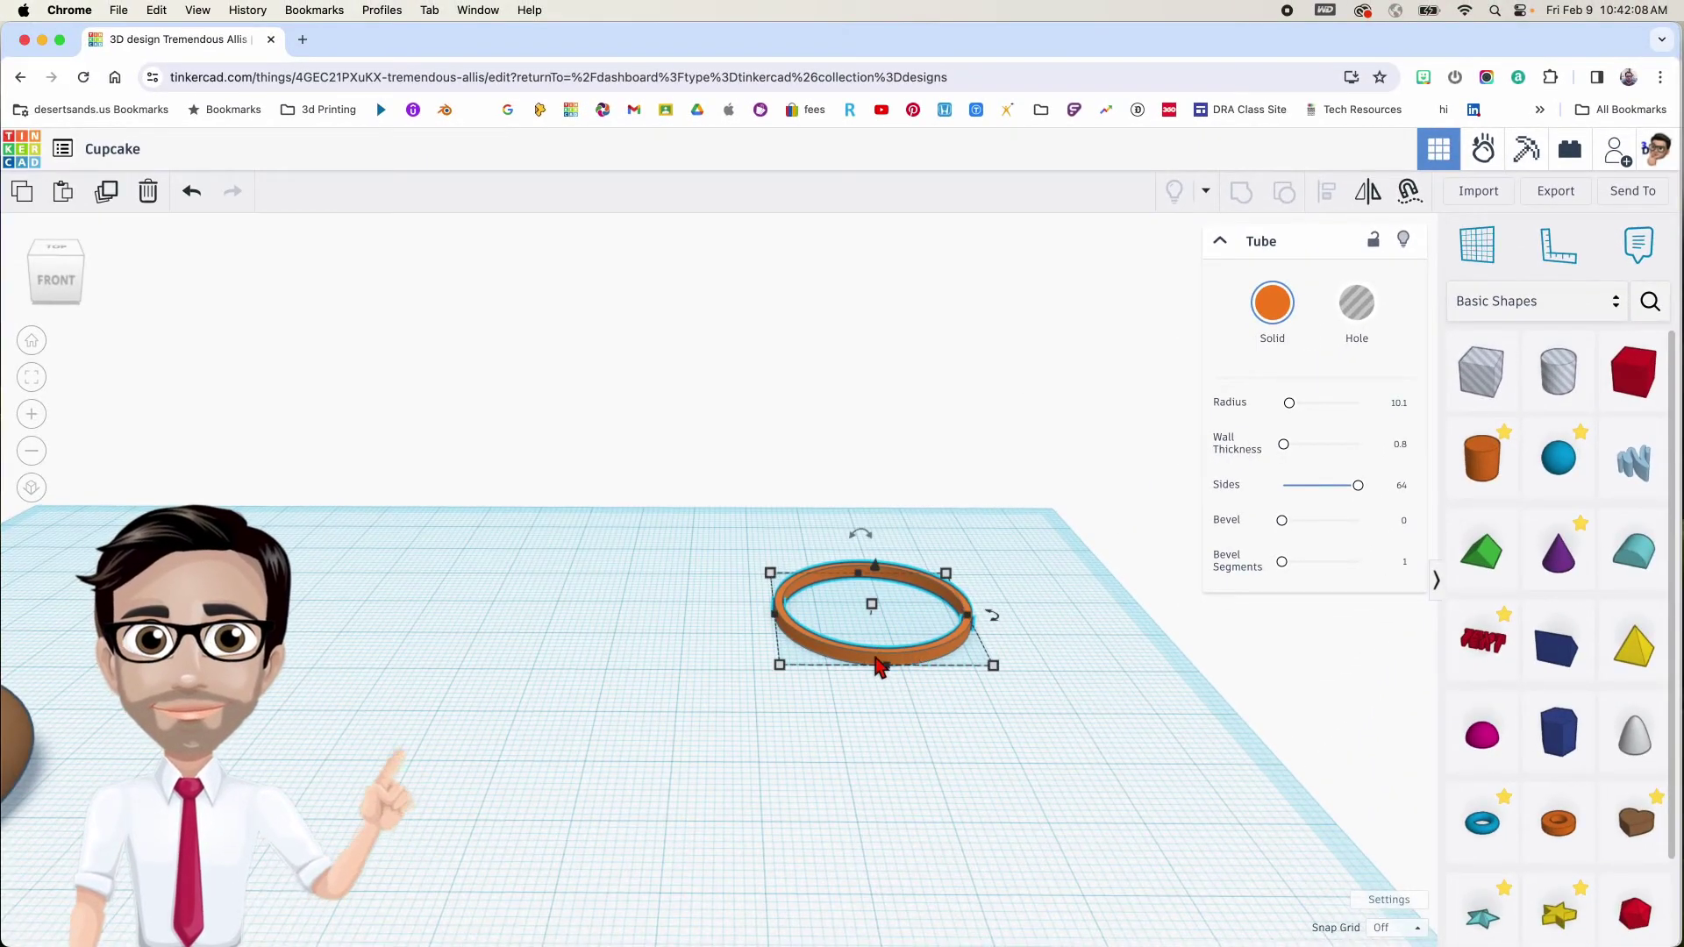
pyautogui.moveTo(873, 607)
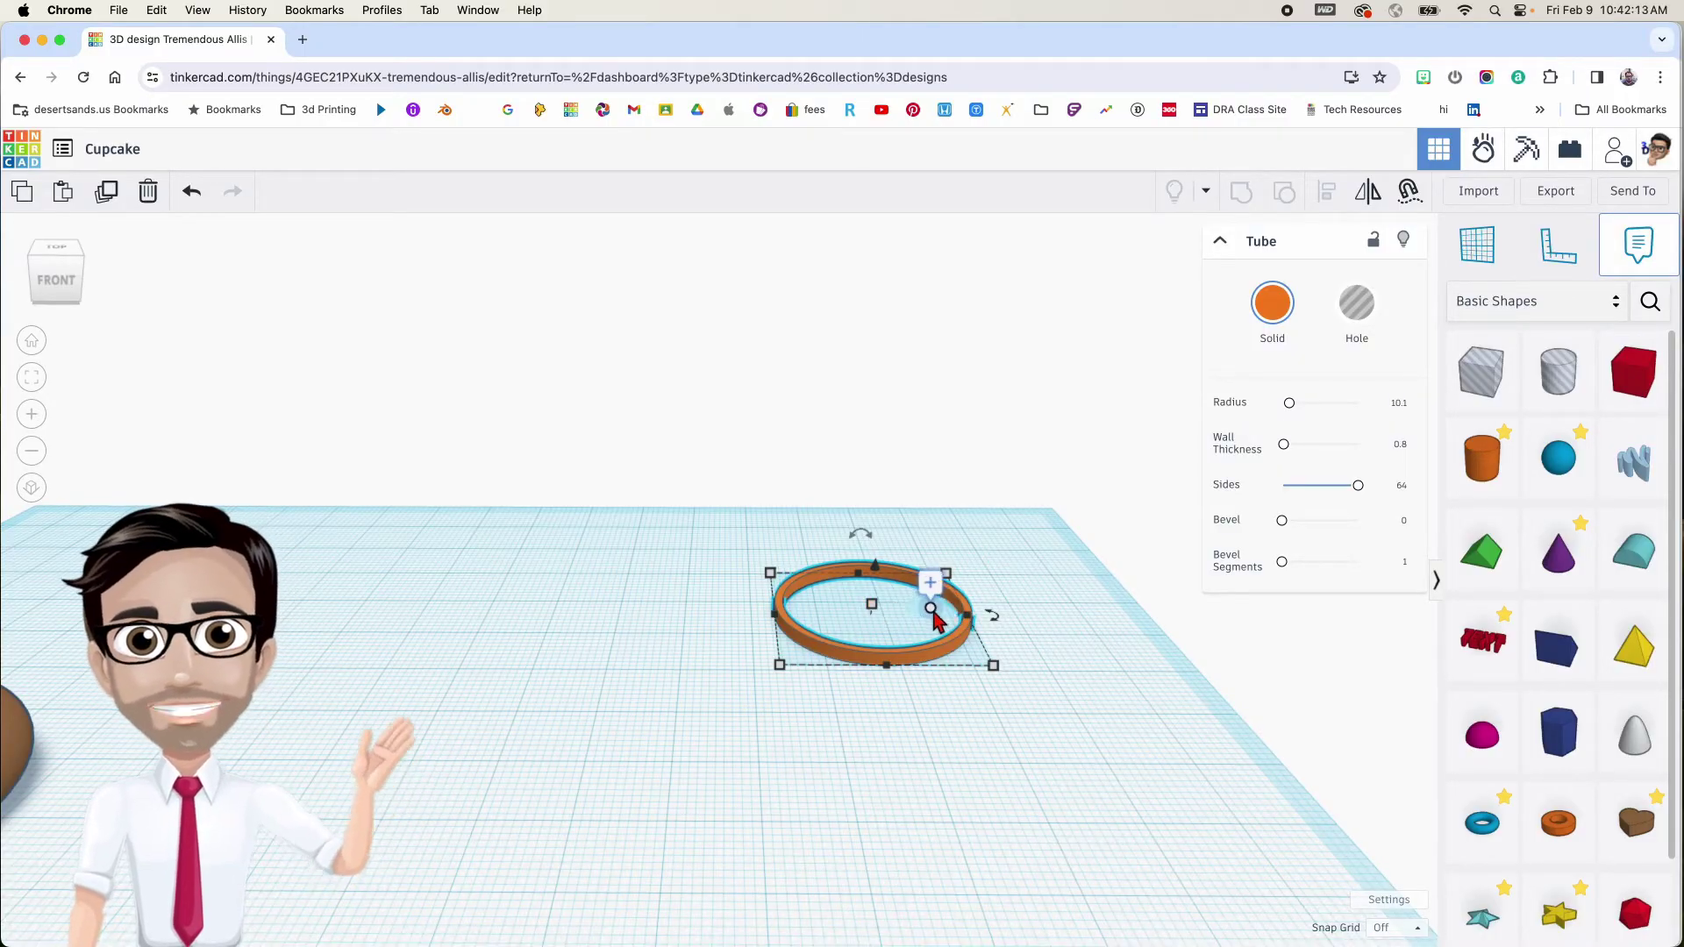
pyautogui.click(988, 717)
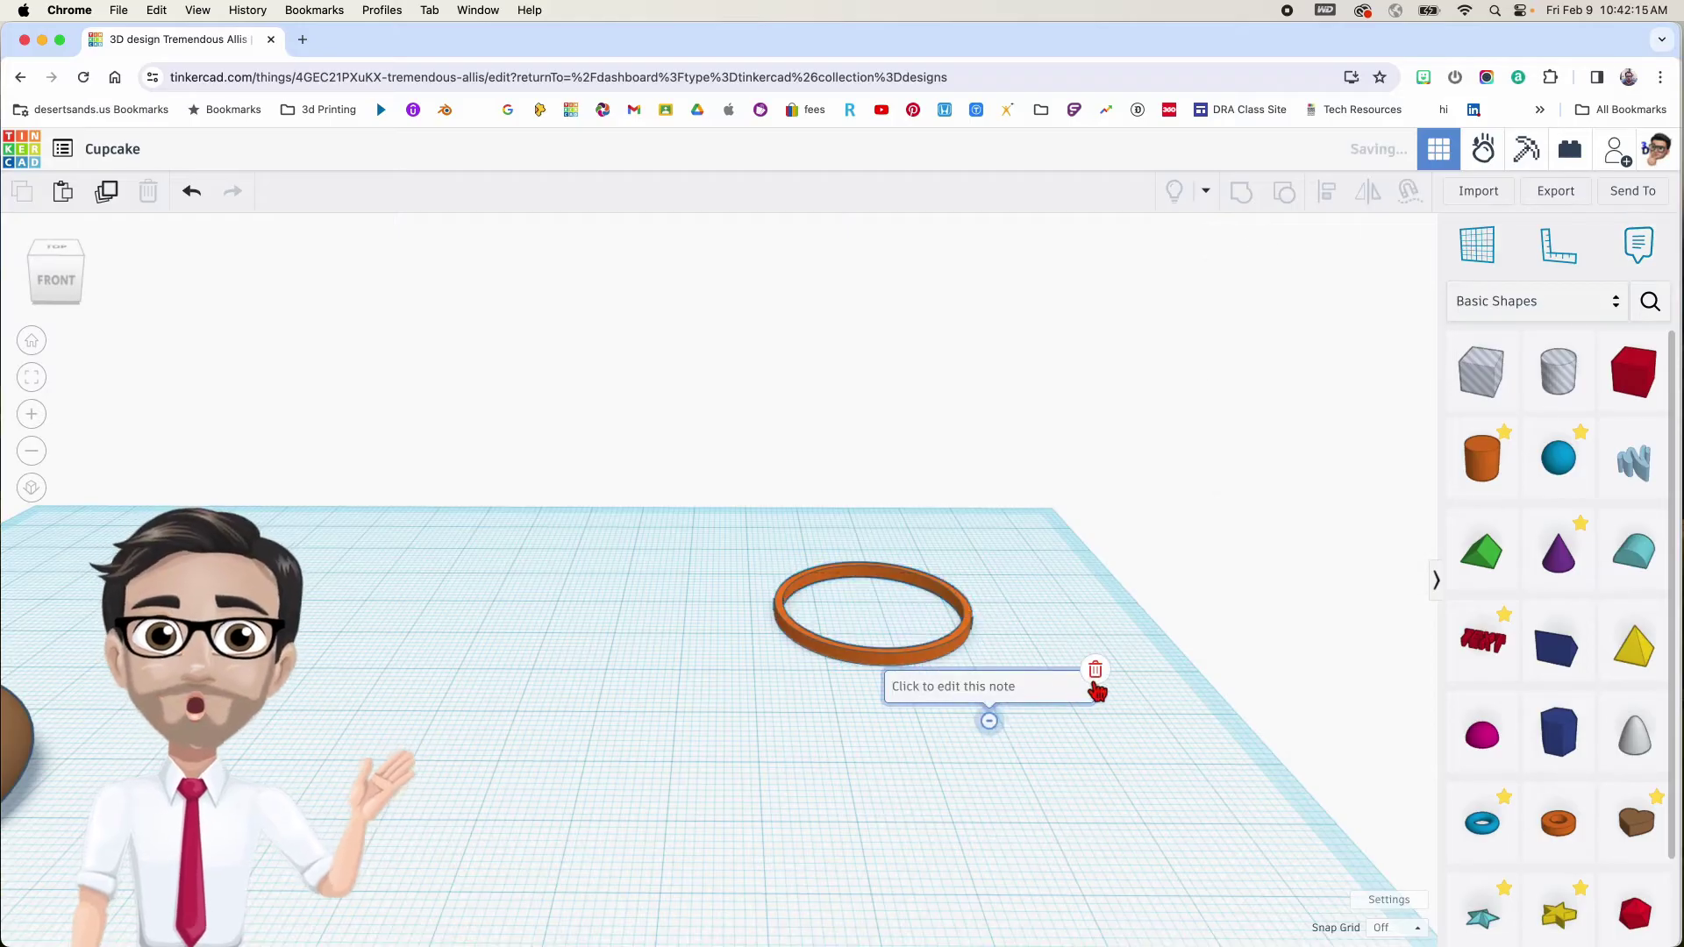
pyautogui.click(1095, 677)
# Set the tube's height to 1.86 mm and both its length and width to 29.18 mm
pyautogui.click(893, 660)
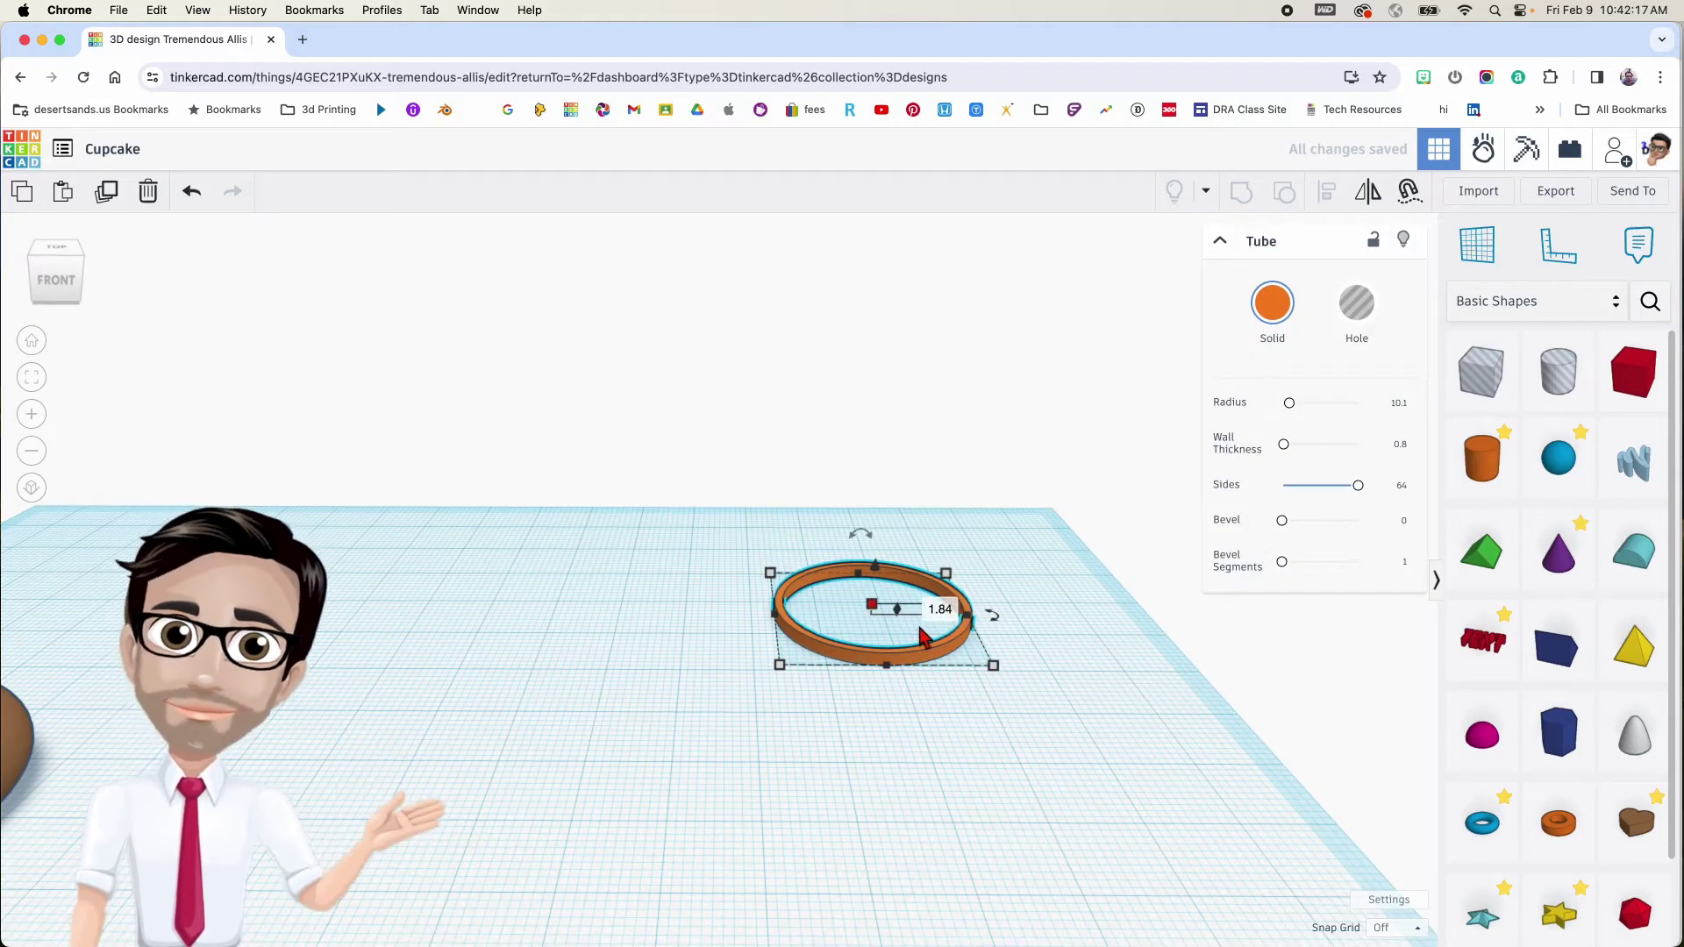
pyautogui.click(933, 625)
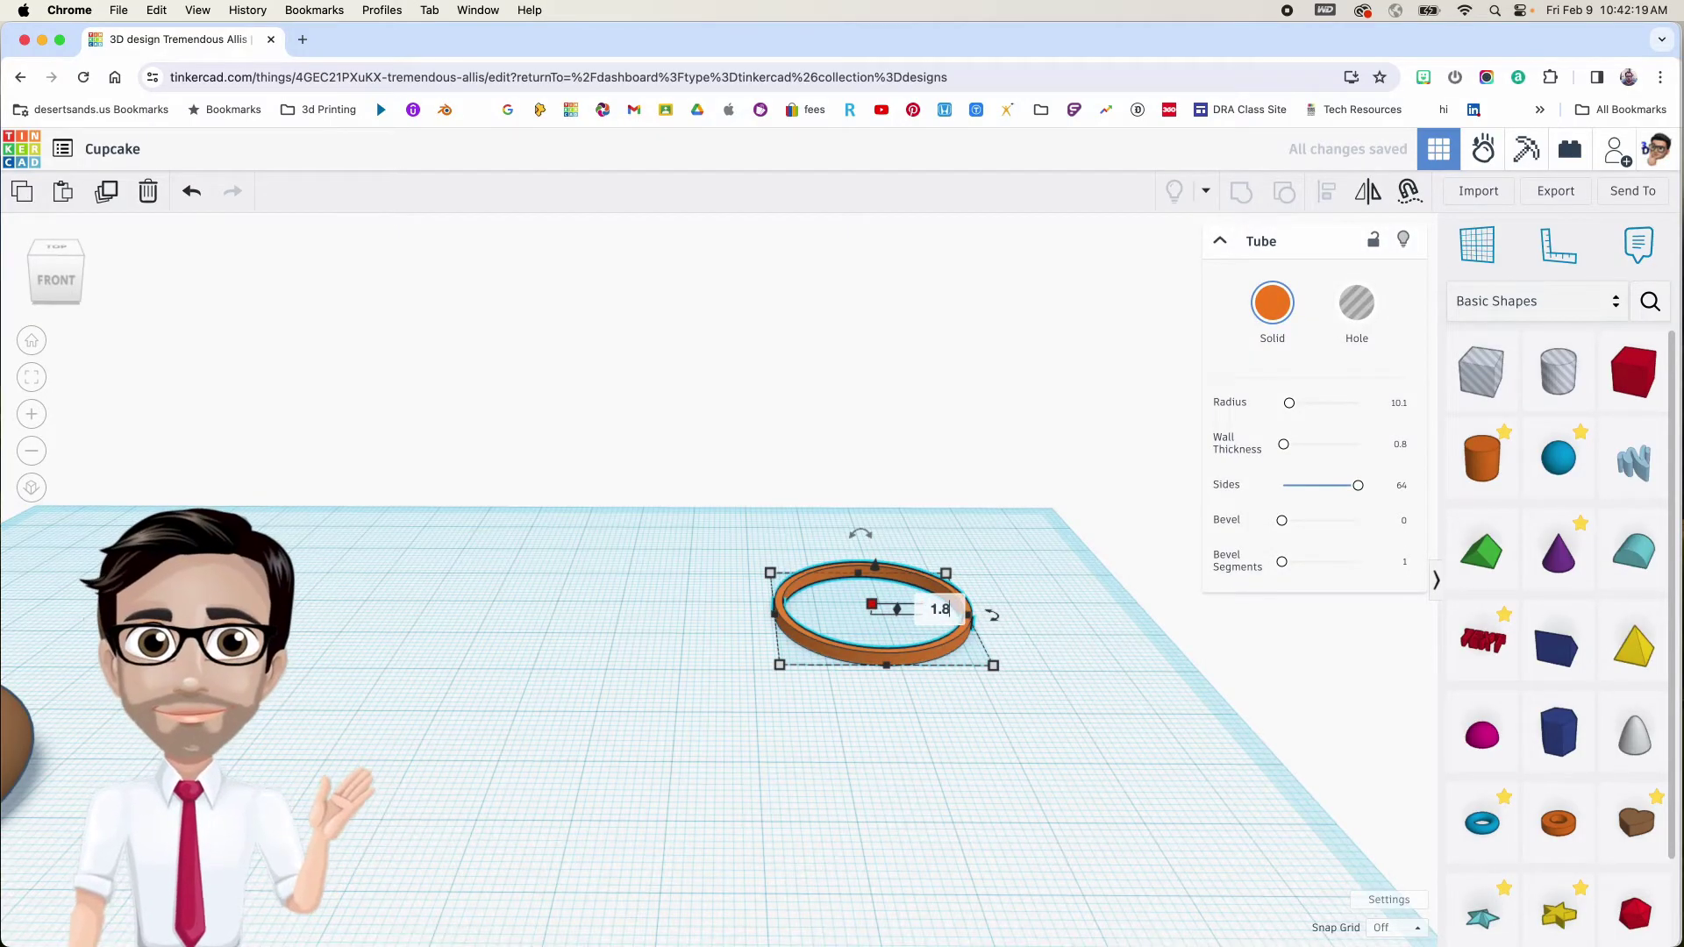
pyautogui.write('1.86')
pyautogui.press('Return')
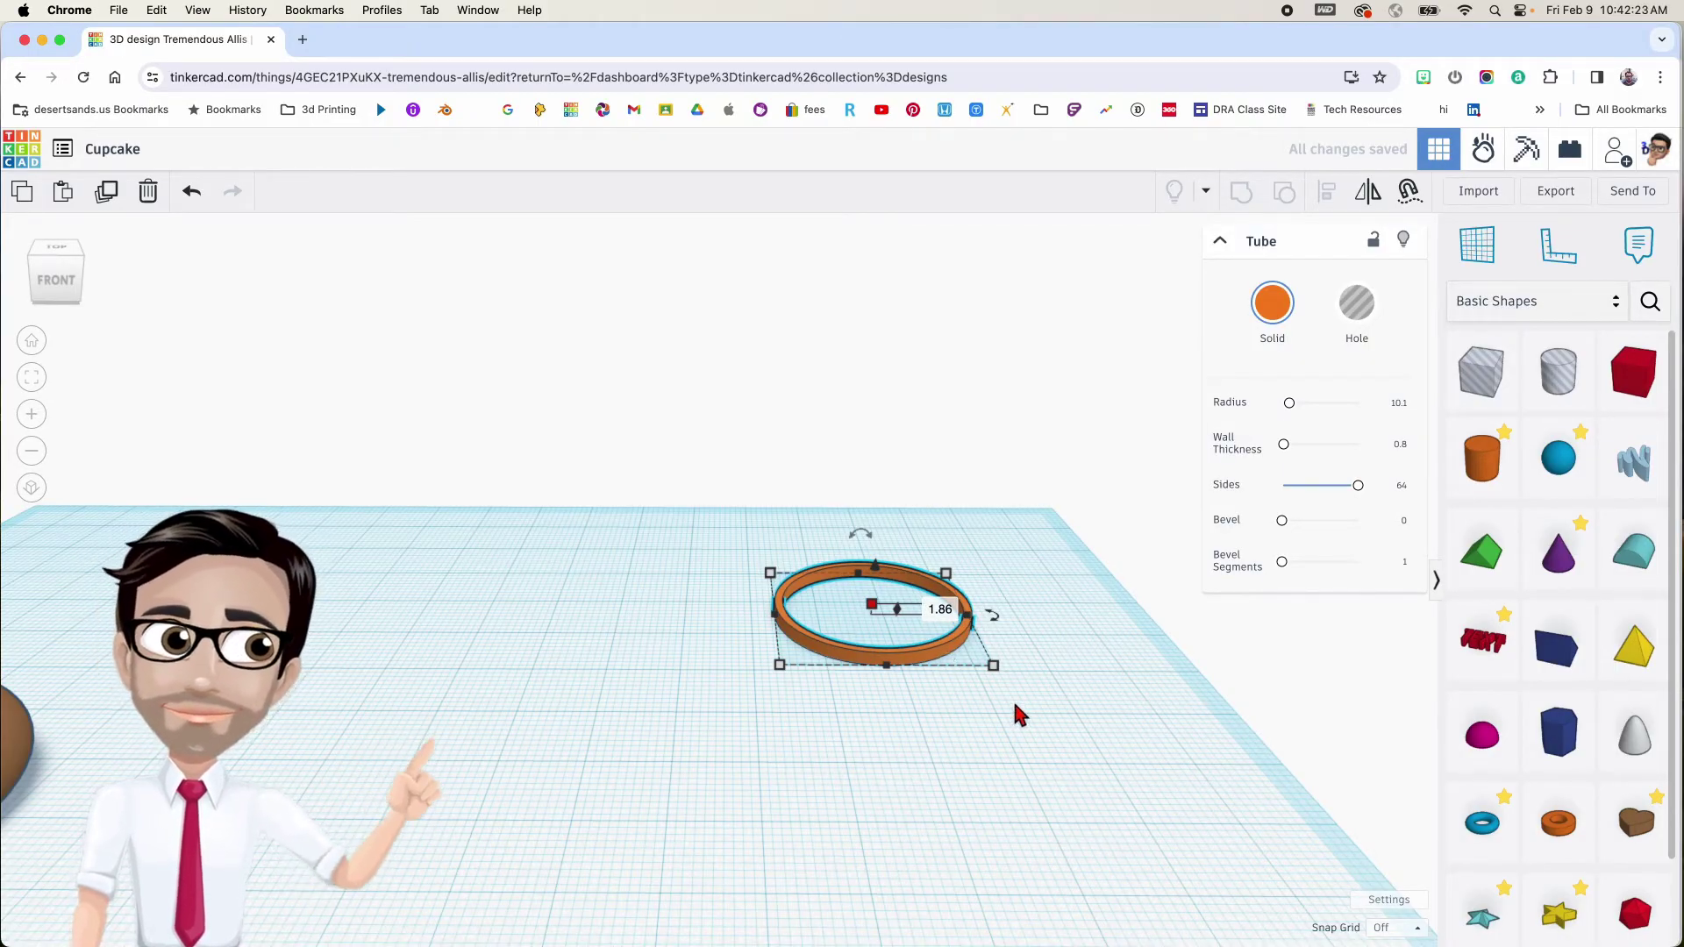
pyautogui.click(1037, 624)
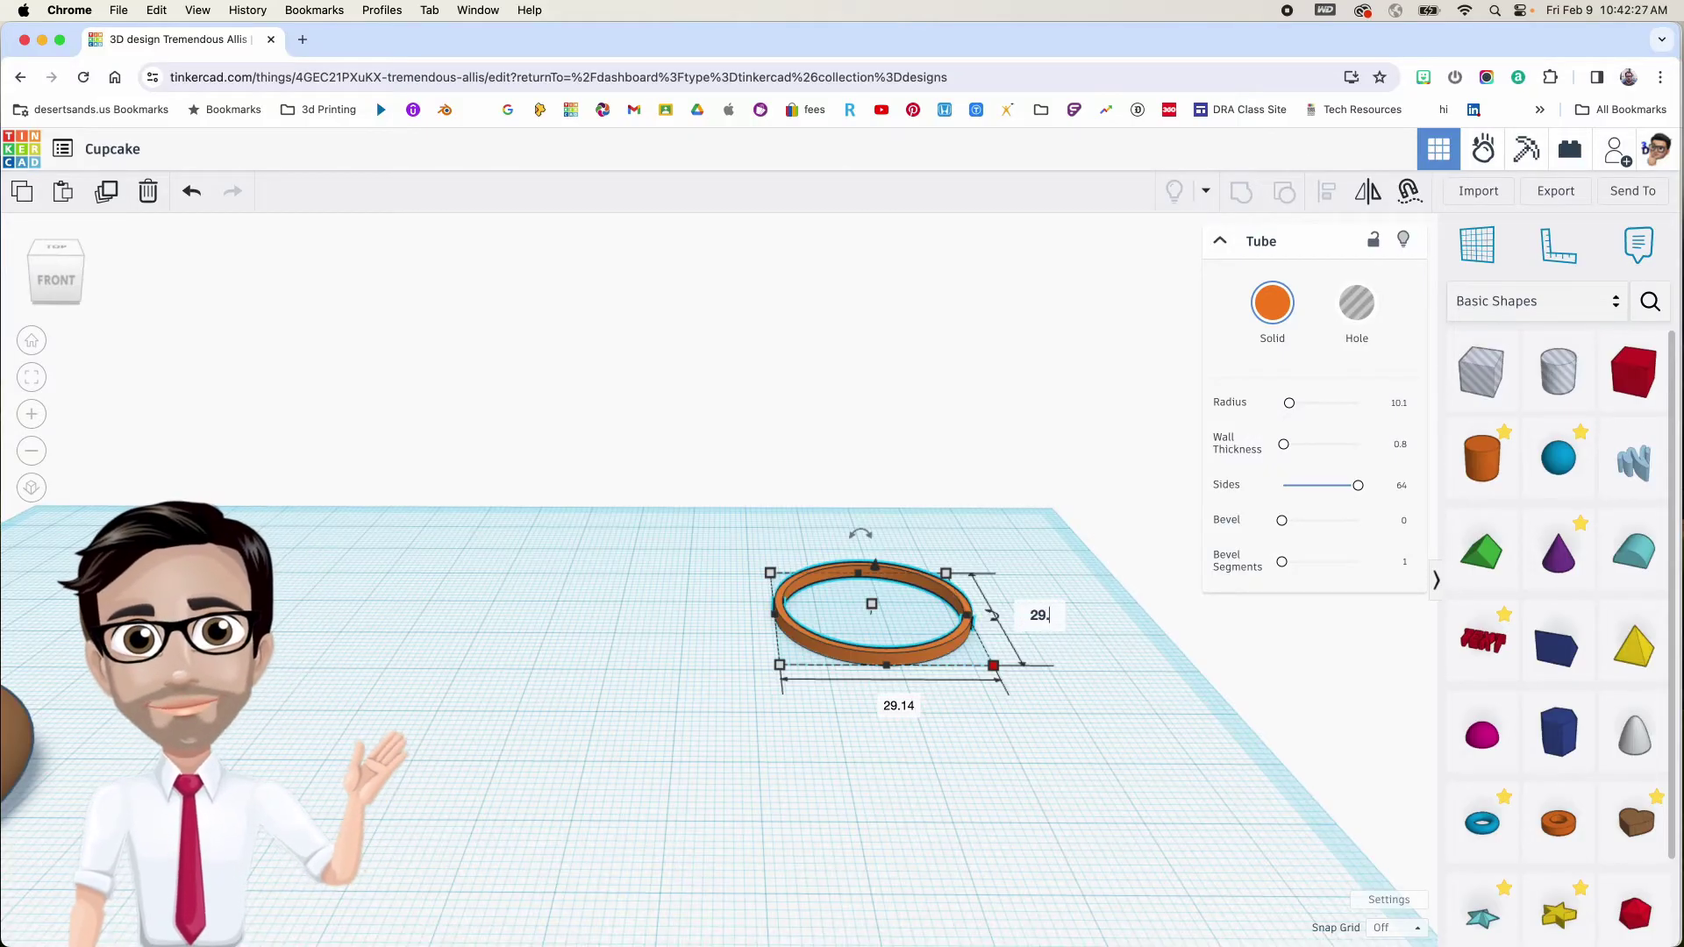
pyautogui.write('29.18')
pyautogui.press('Return')
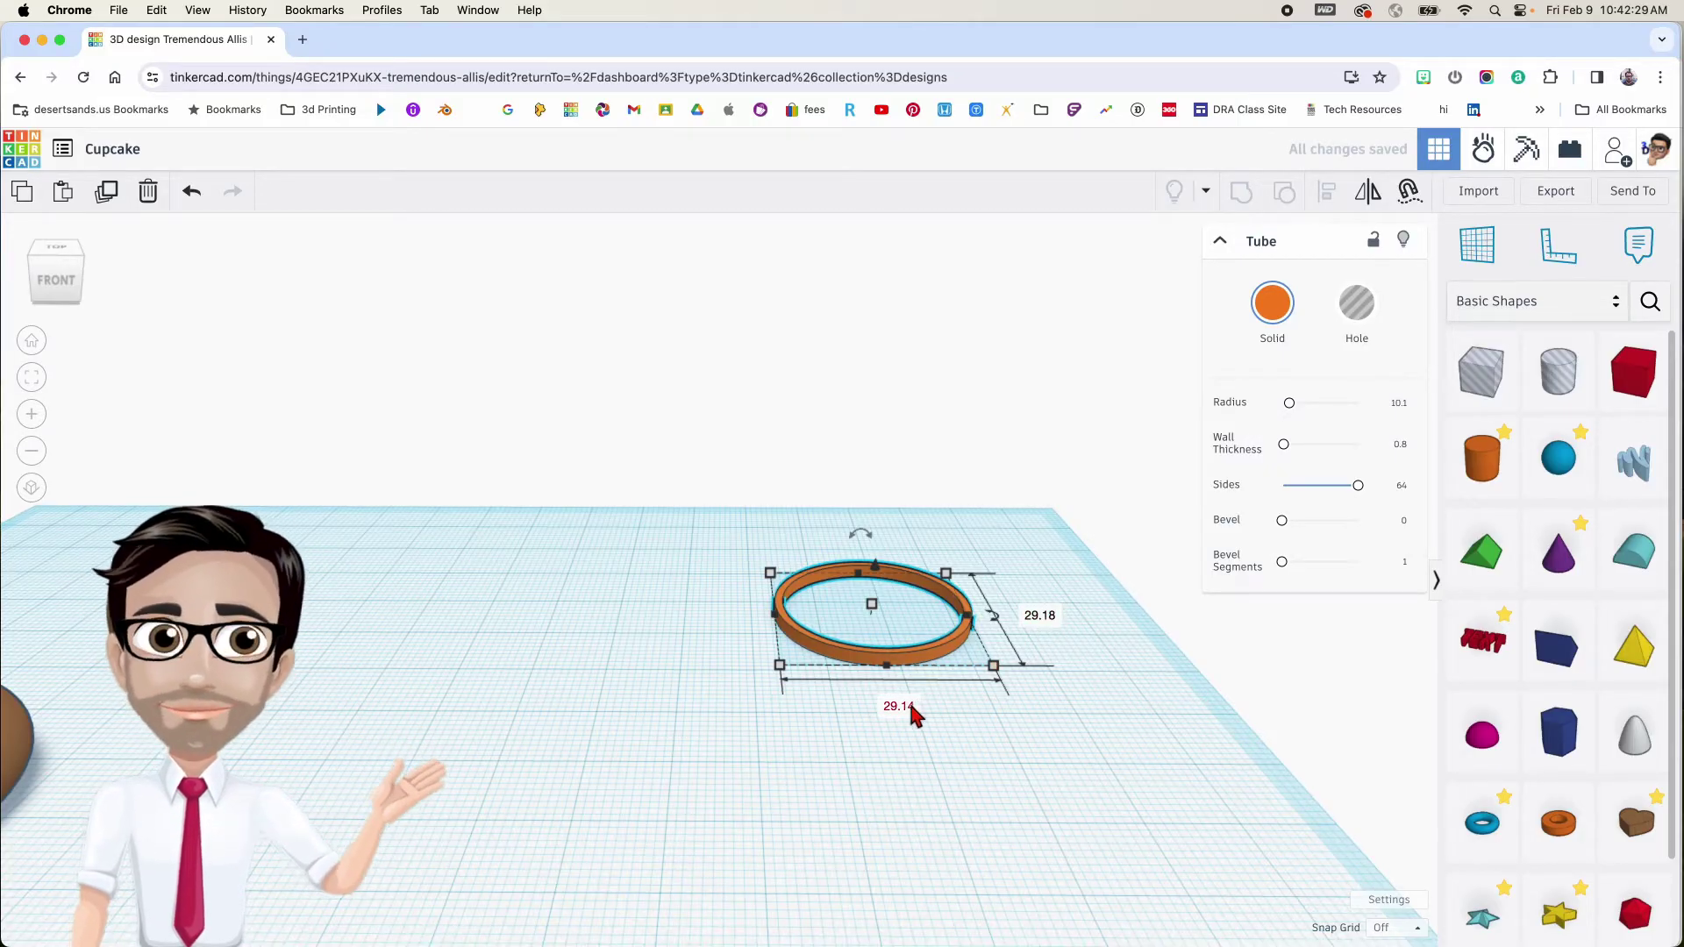
pyautogui.click(899, 706)
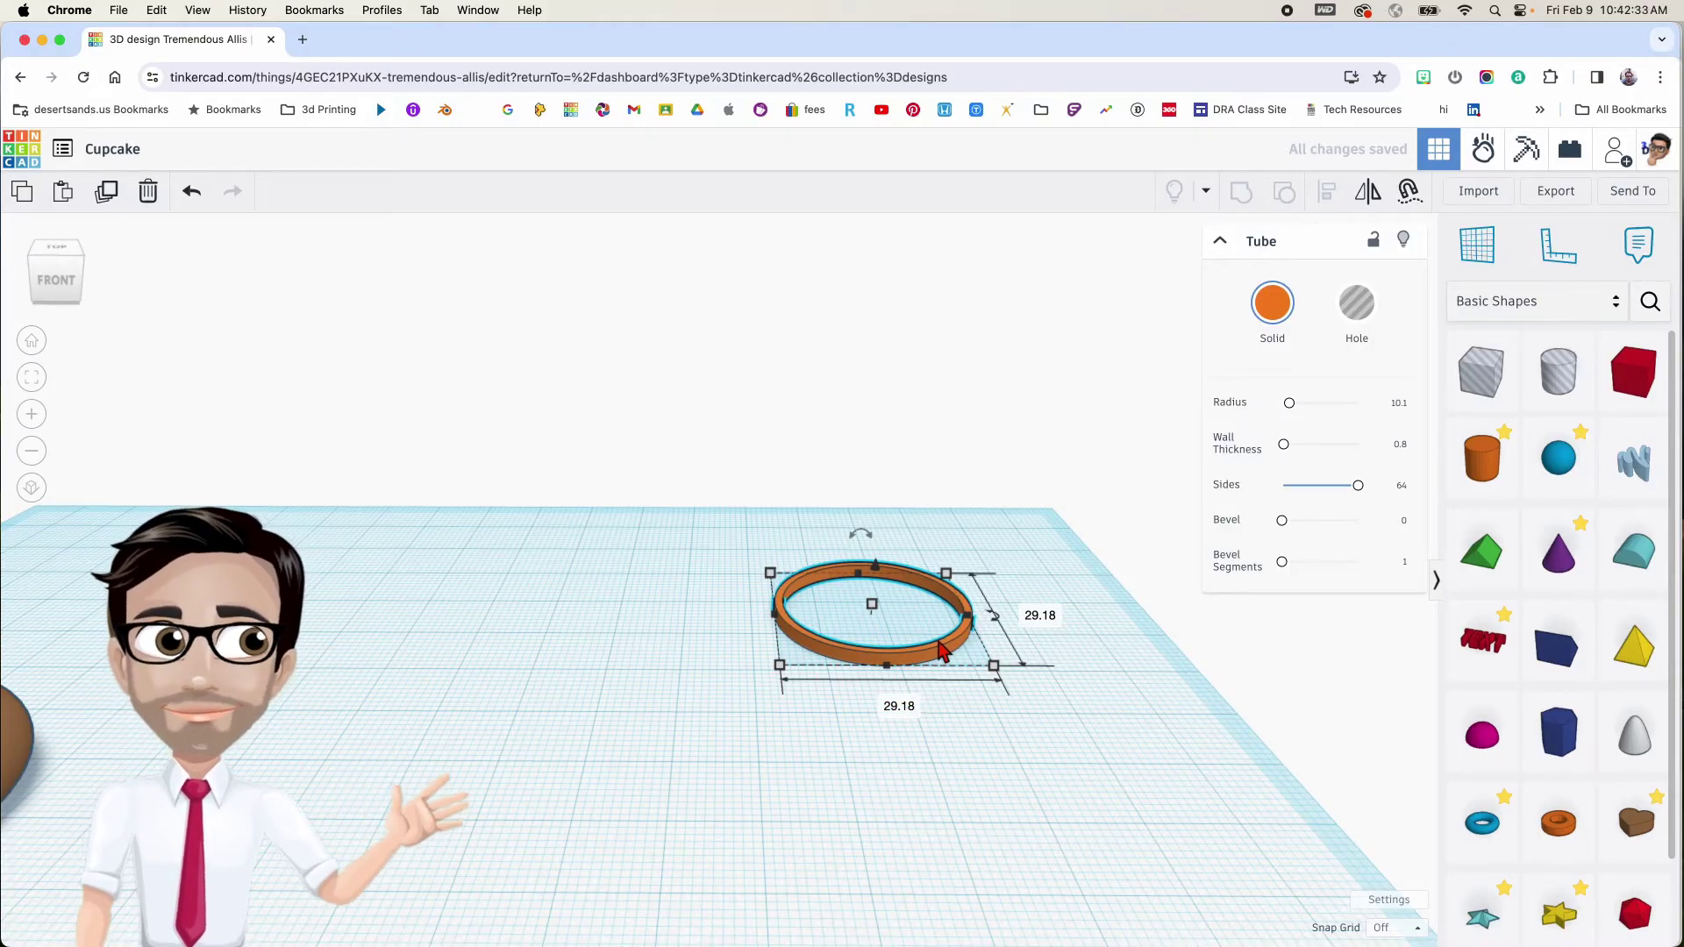
# Turn the resized orange tube into a hole
pyautogui.scroll(2, 929, 658)
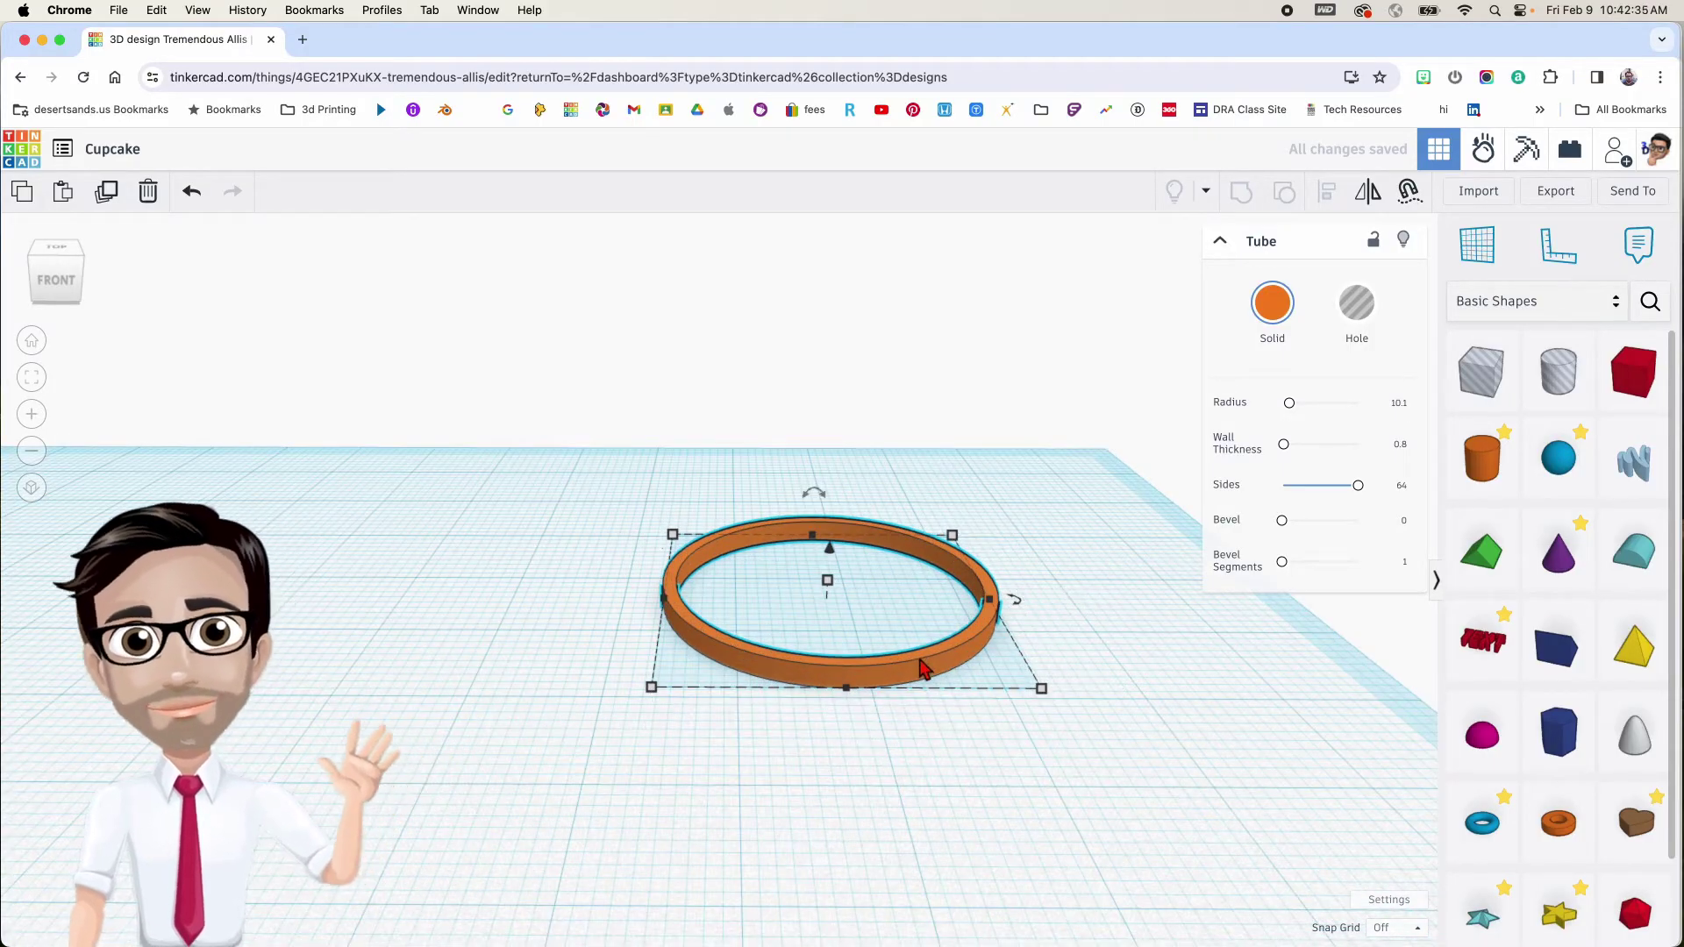
pyautogui.press('h')
pyautogui.moveTo(920, 664); pyautogui.dragTo(908, 639, button='right')
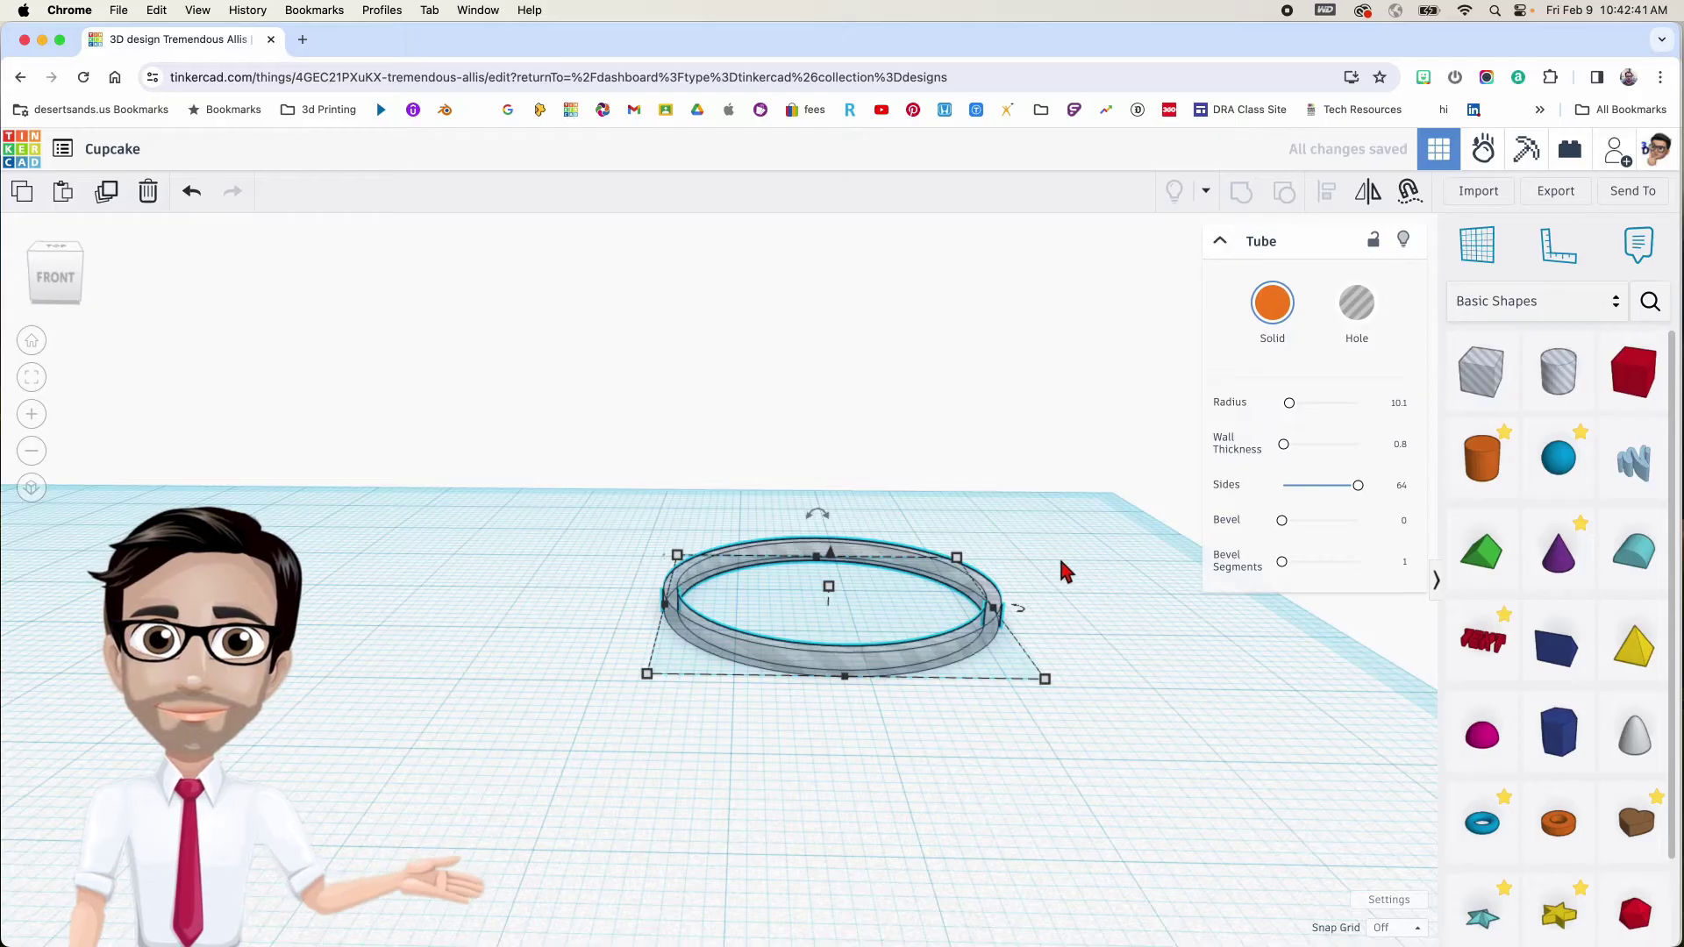
# Place an HD Torus from the Favorites shapes beside the hole ring and set its torus sides and tube sides to 64
pyautogui.click(1649, 300)
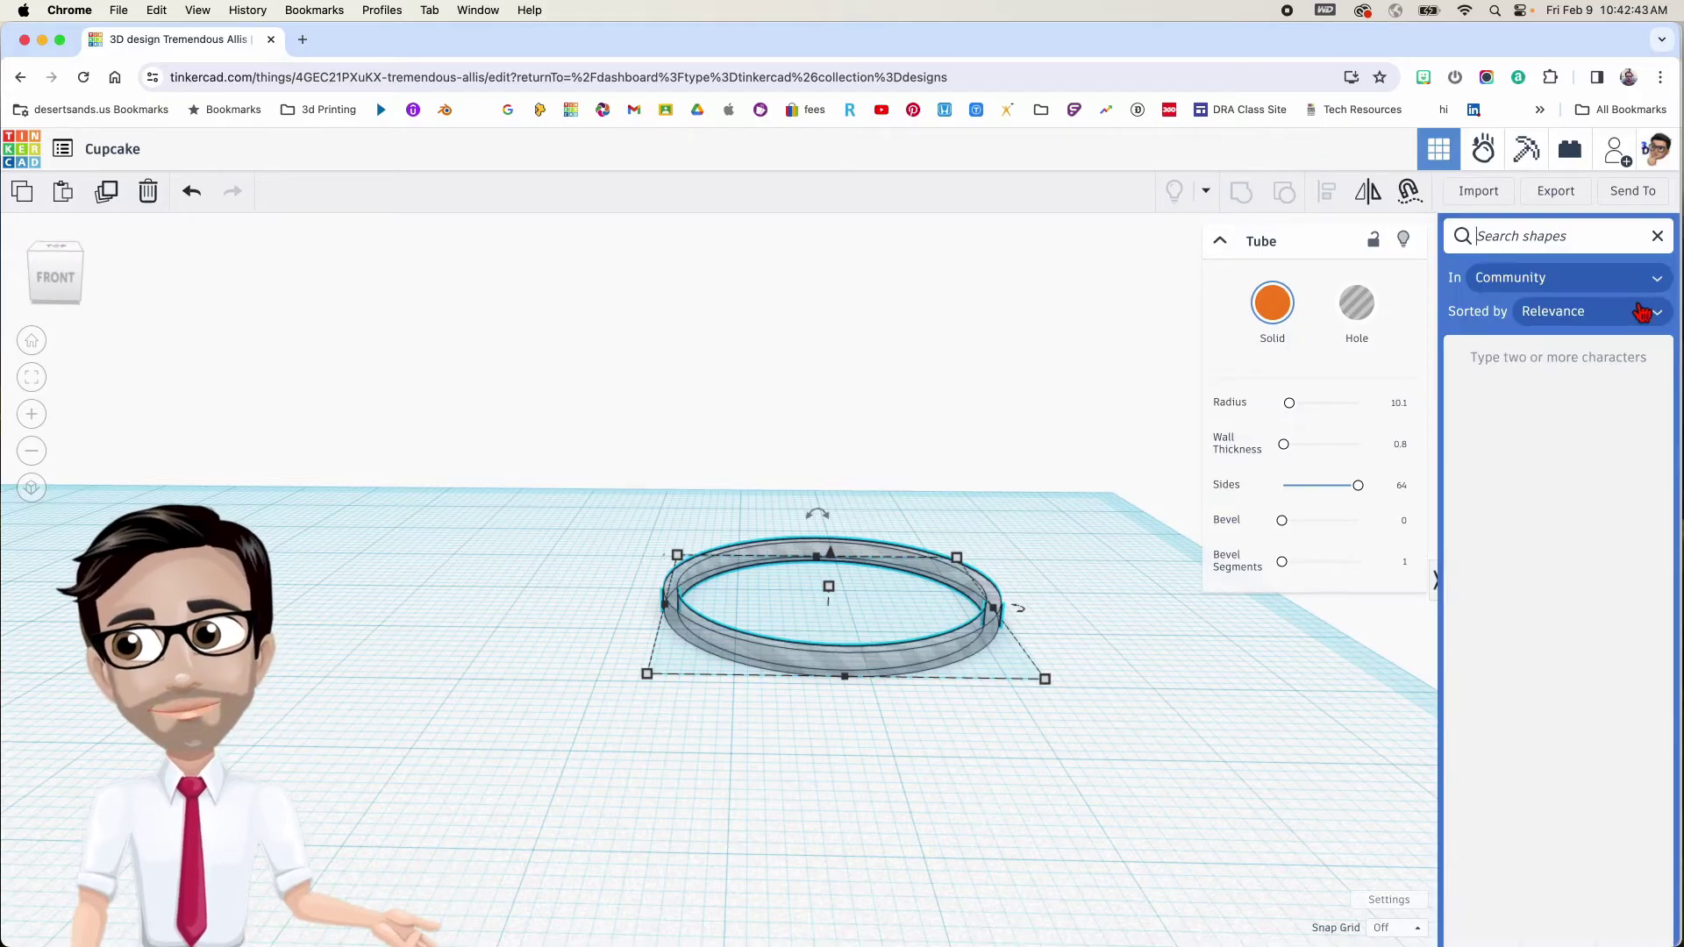
pyautogui.click(1666, 245)
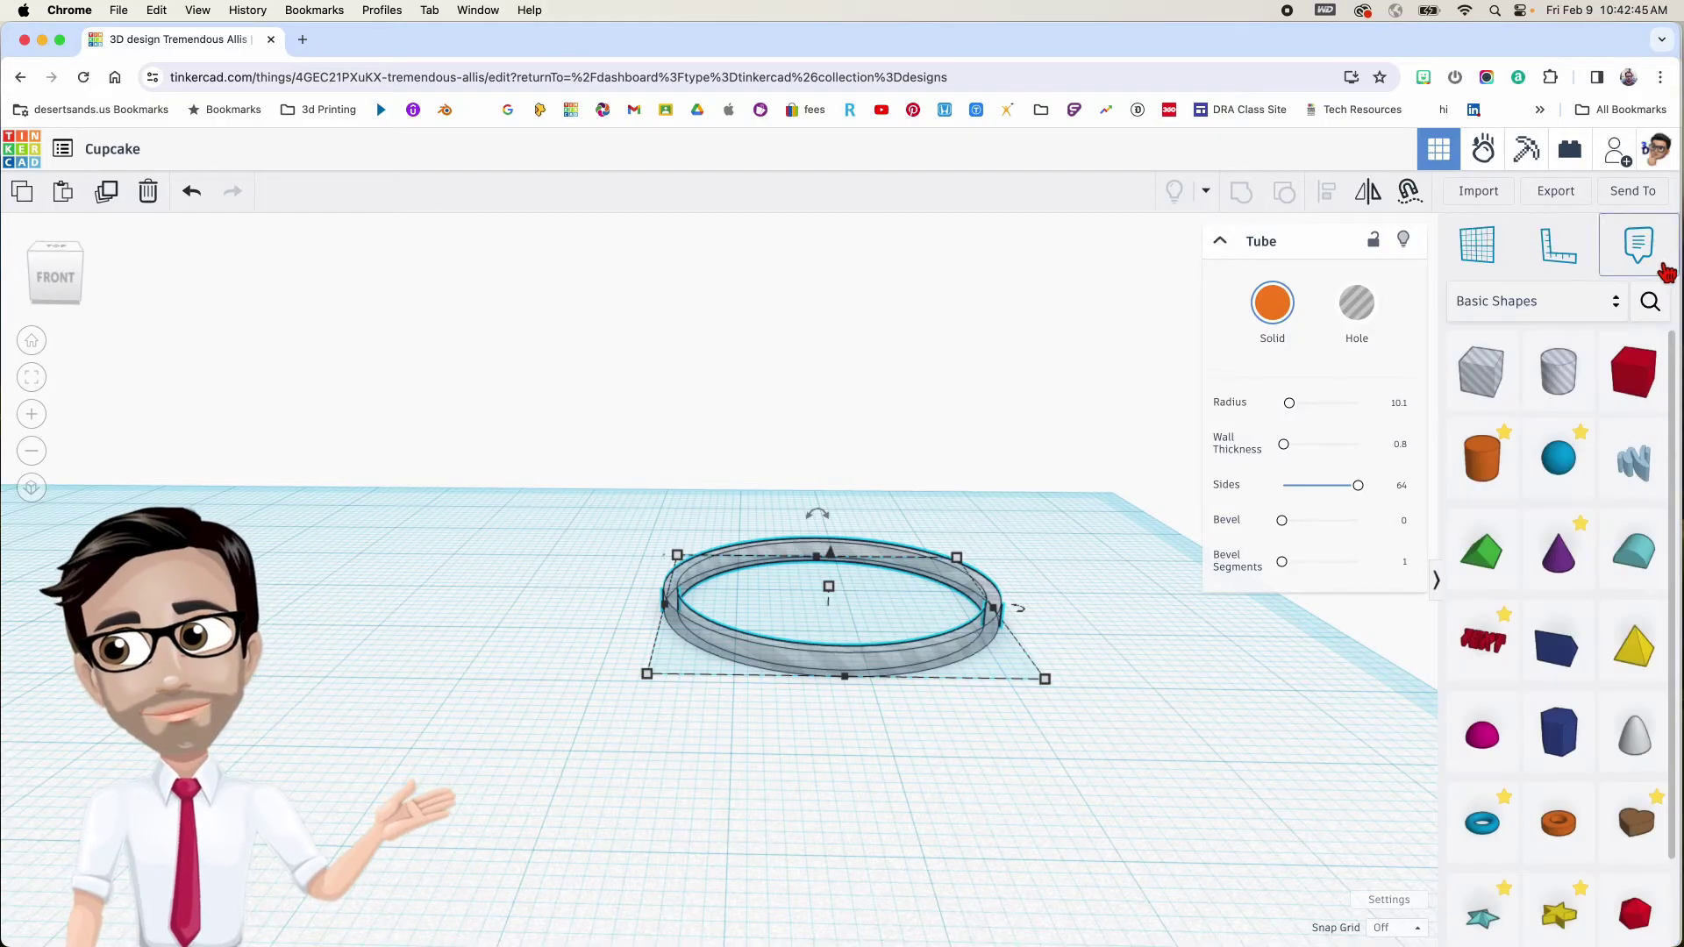
pyautogui.click(1623, 309)
pyautogui.click(1610, 330)
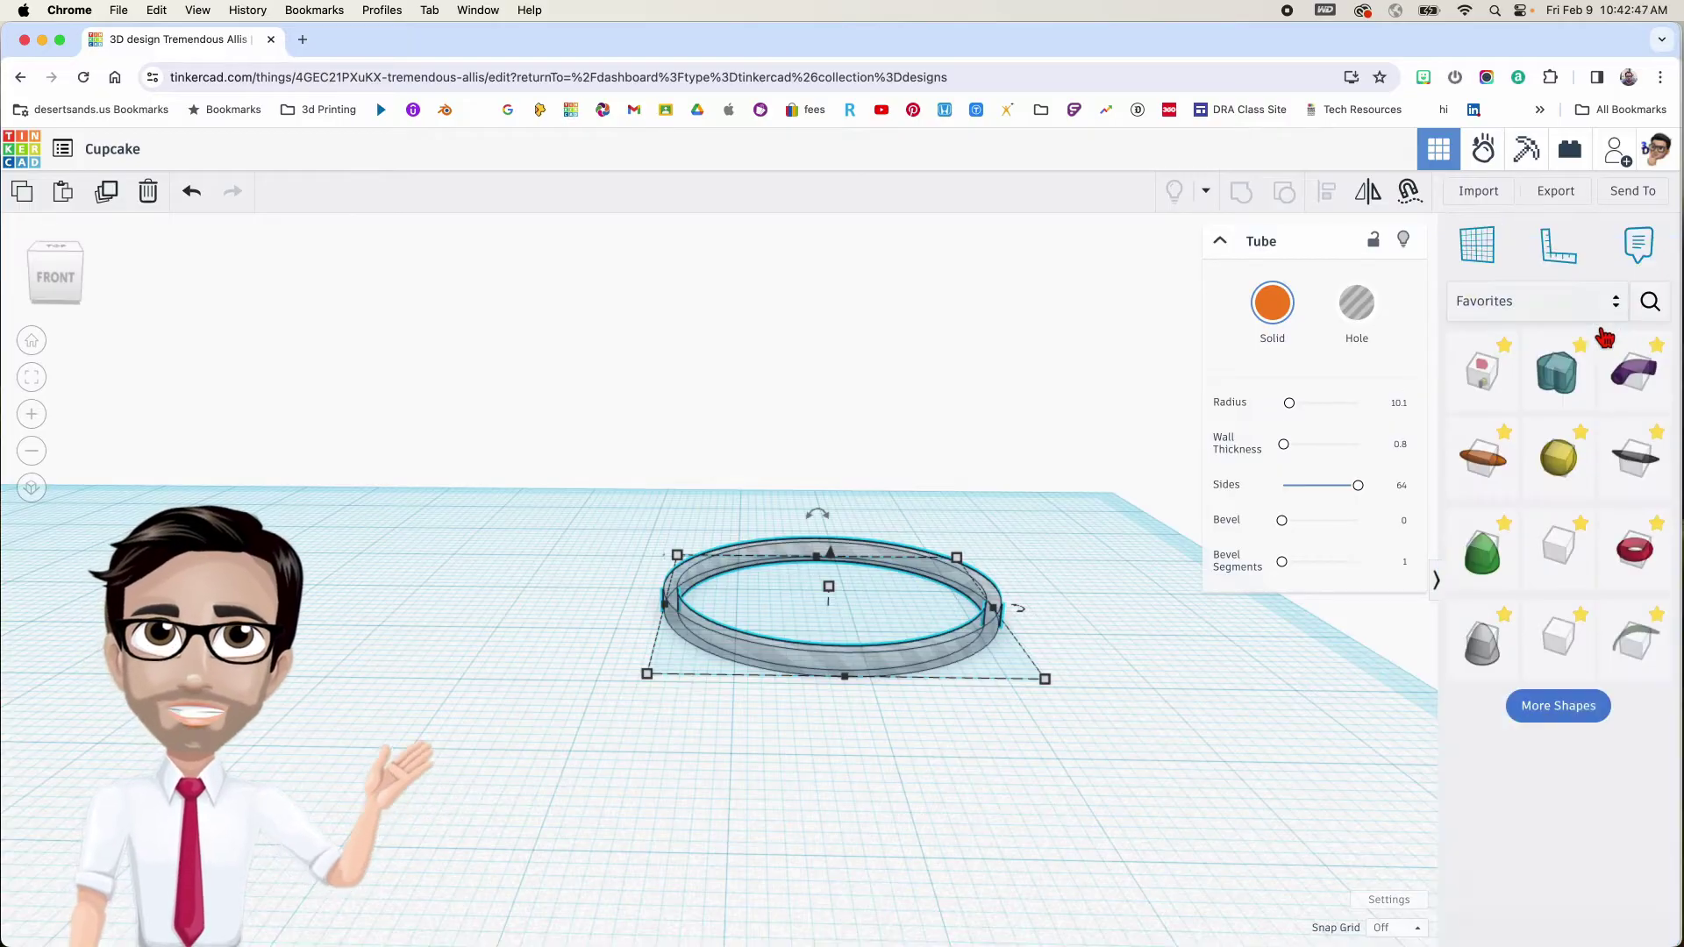
pyautogui.moveTo(1637, 561); pyautogui.dragTo(508, 661)
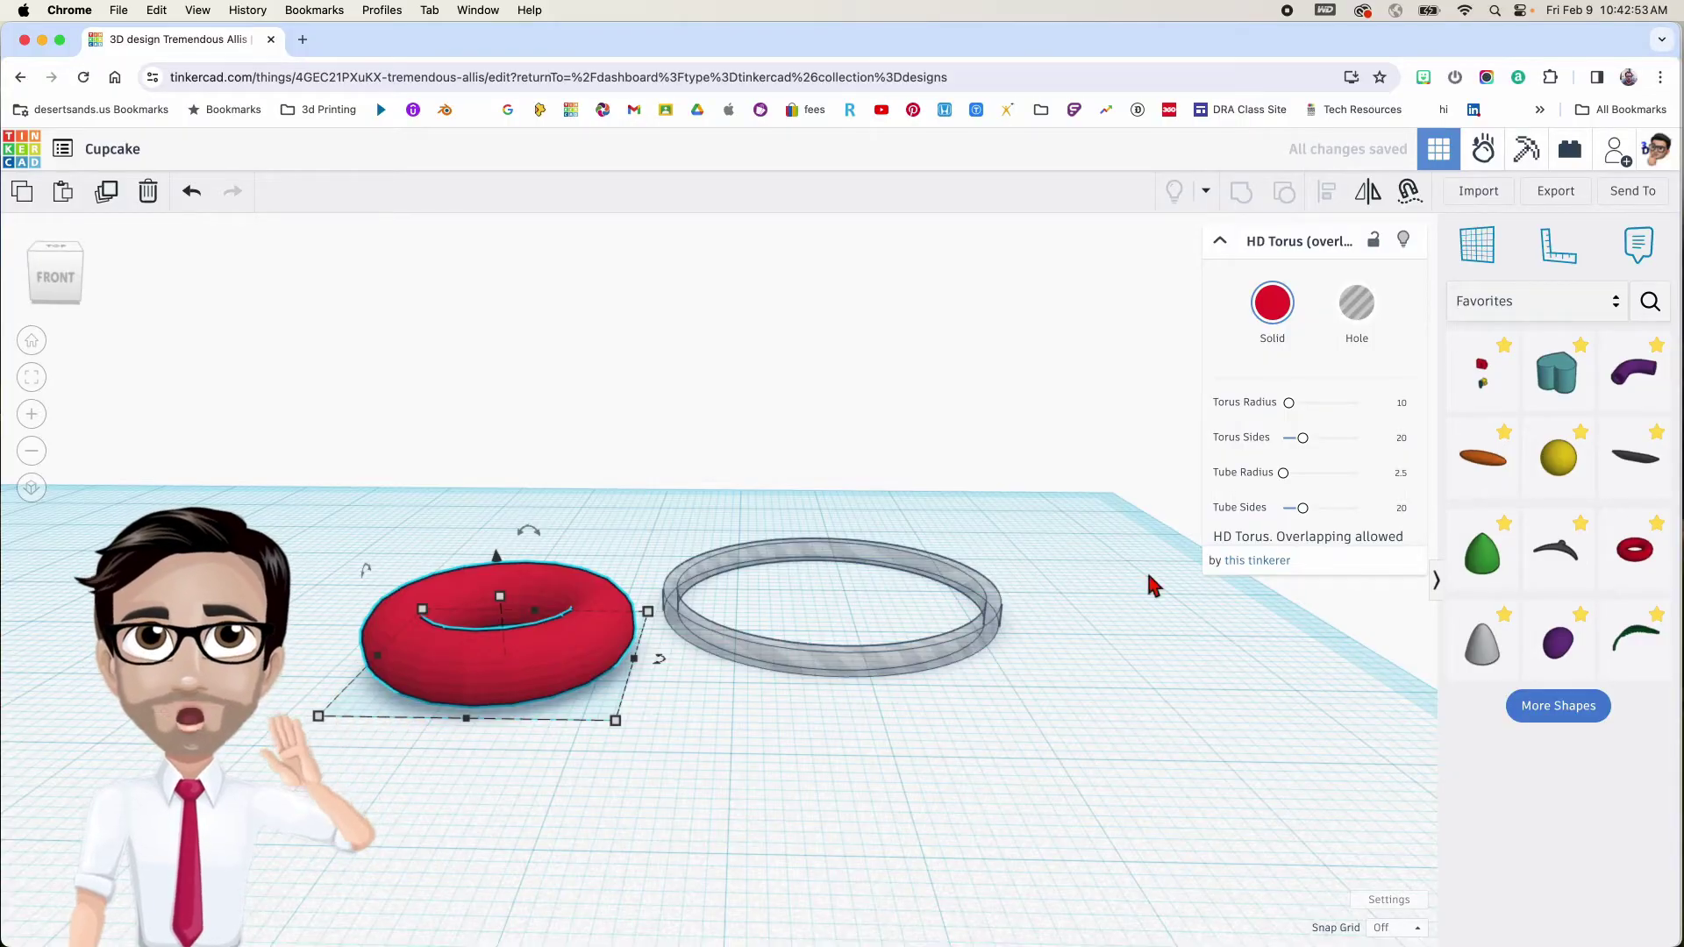
pyautogui.moveTo(1305, 442); pyautogui.dragTo(1425, 438)
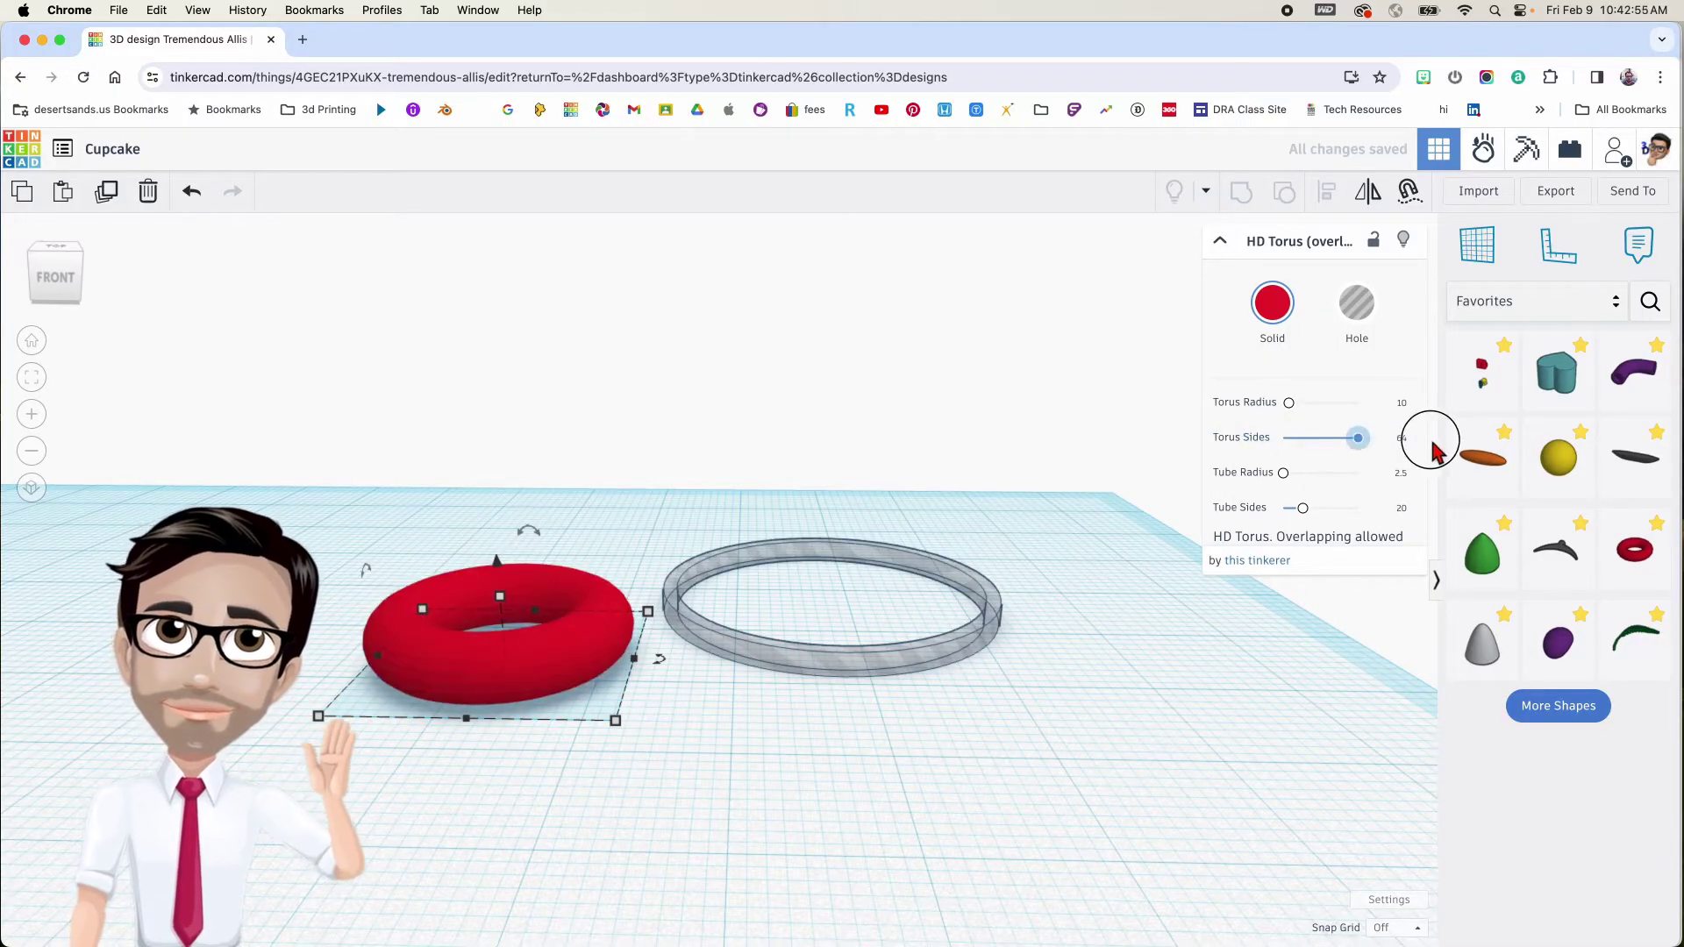
pyautogui.moveTo(1304, 510); pyautogui.dragTo(1428, 503)
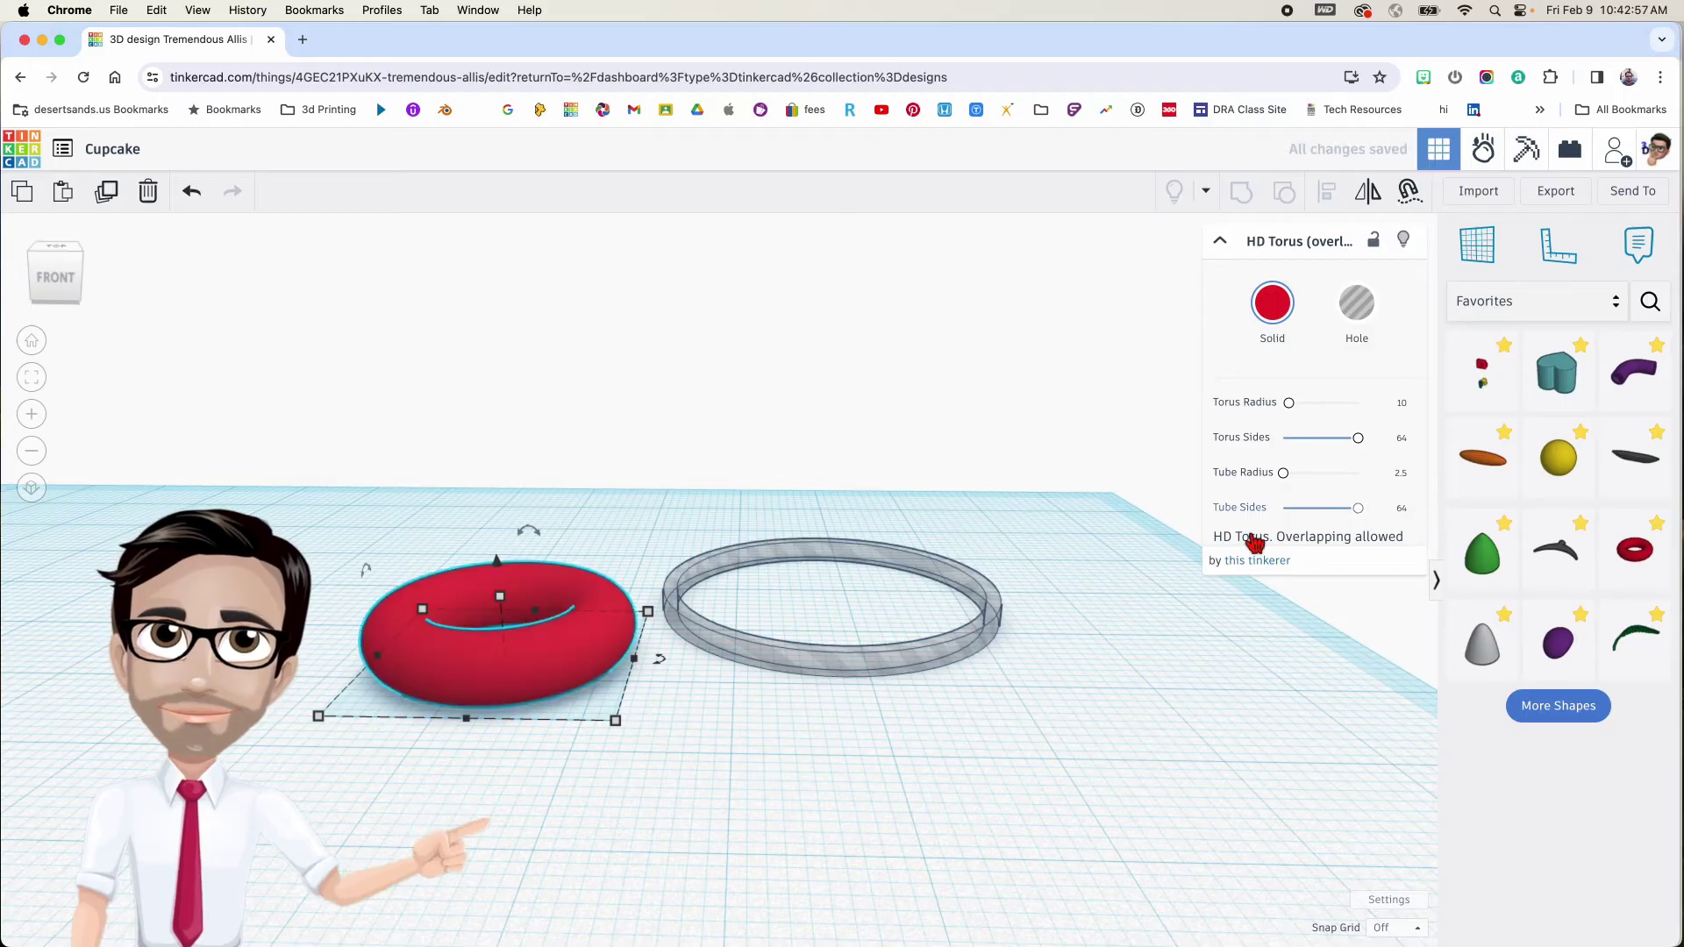
# Move the torus toward the middle of the workspace and the hole ring out of the way behind it
pyautogui.moveTo(550, 659); pyautogui.dragTo(822, 665)
pyautogui.moveTo(970, 602); pyautogui.dragTo(1167, 530)
# Set the red torus's height to 8.12 mm
pyautogui.click(780, 636)
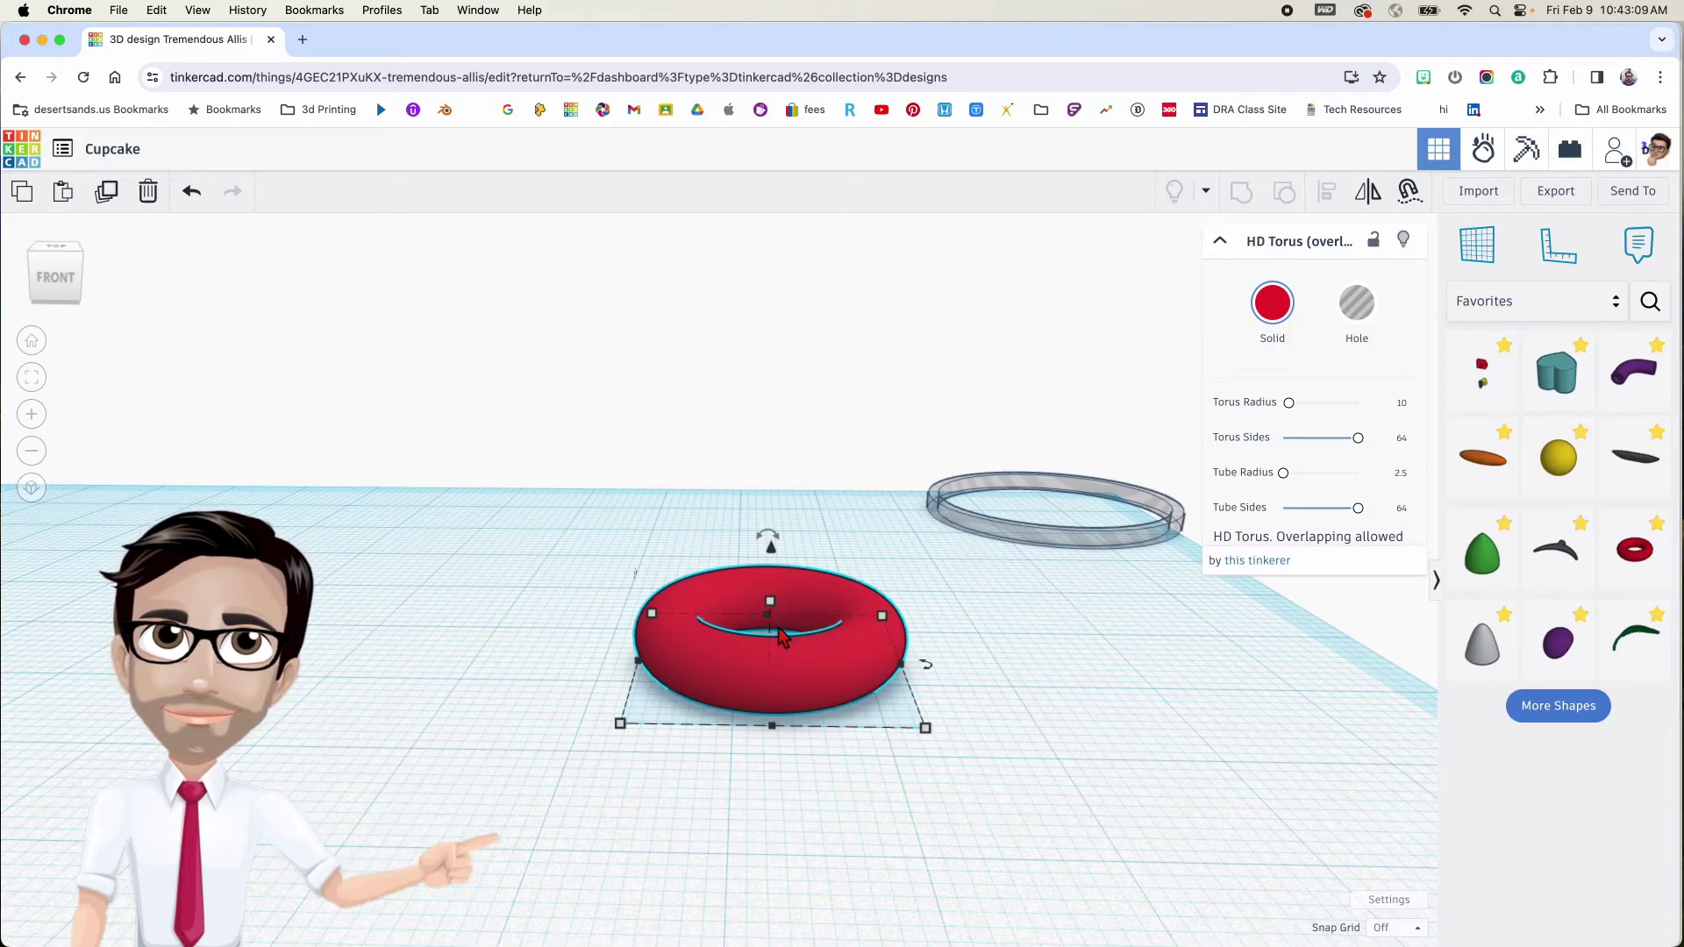
pyautogui.moveTo(771, 603)
pyautogui.click(821, 631)
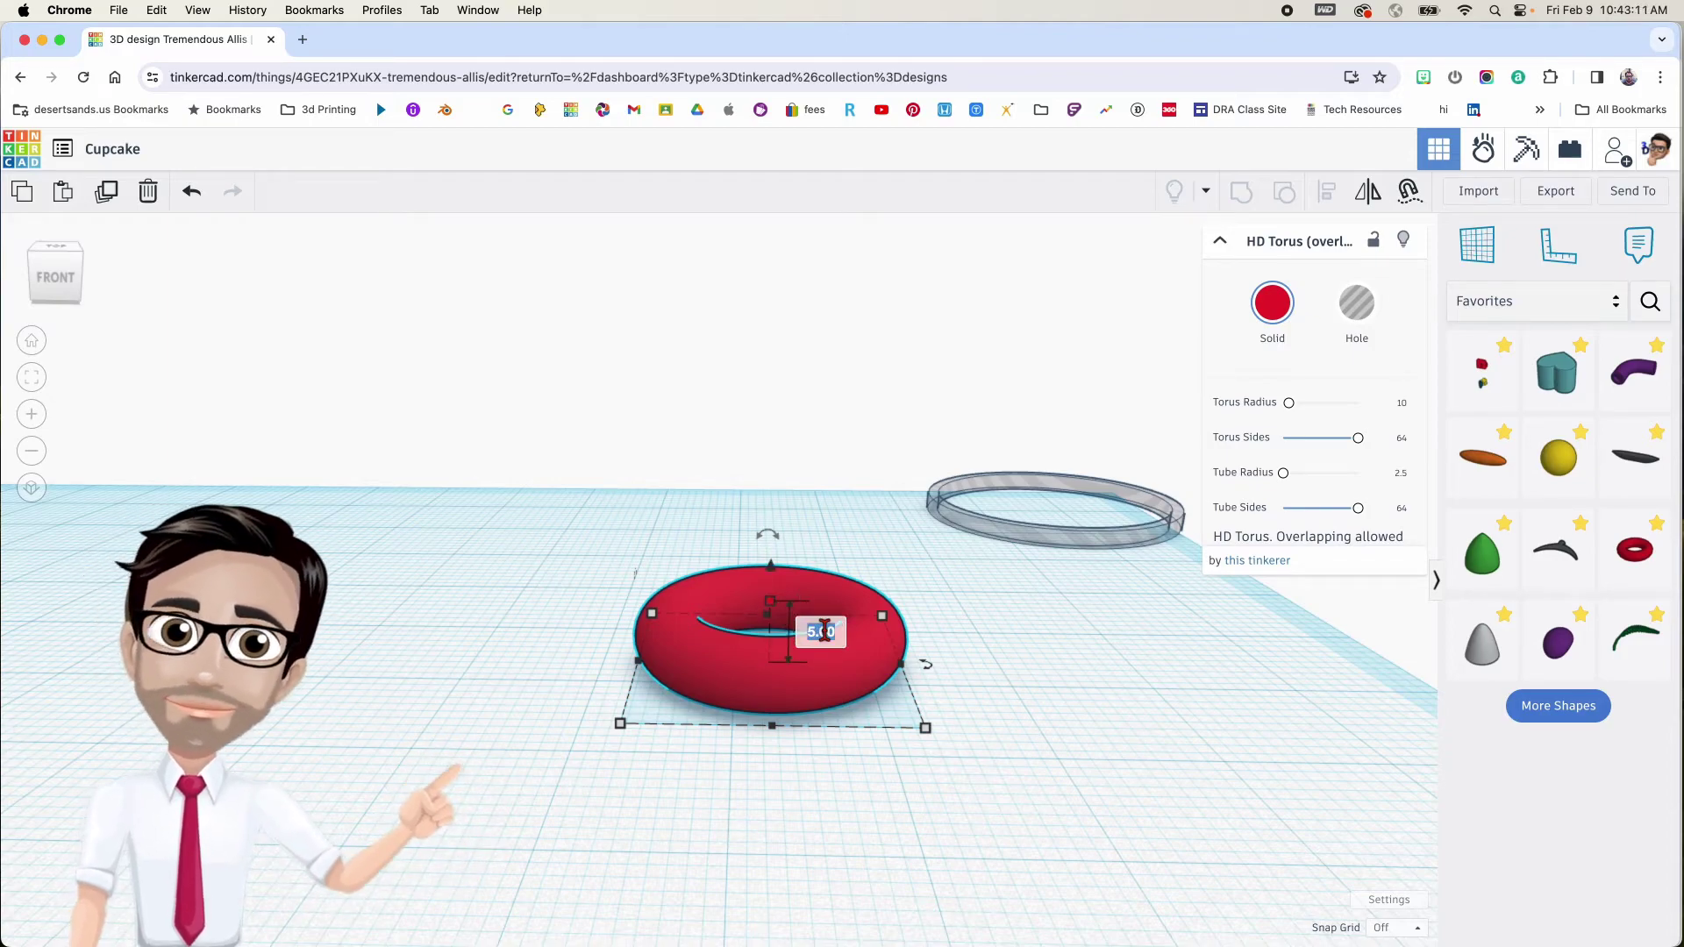
pyautogui.write('8.12')
pyautogui.press('Return')
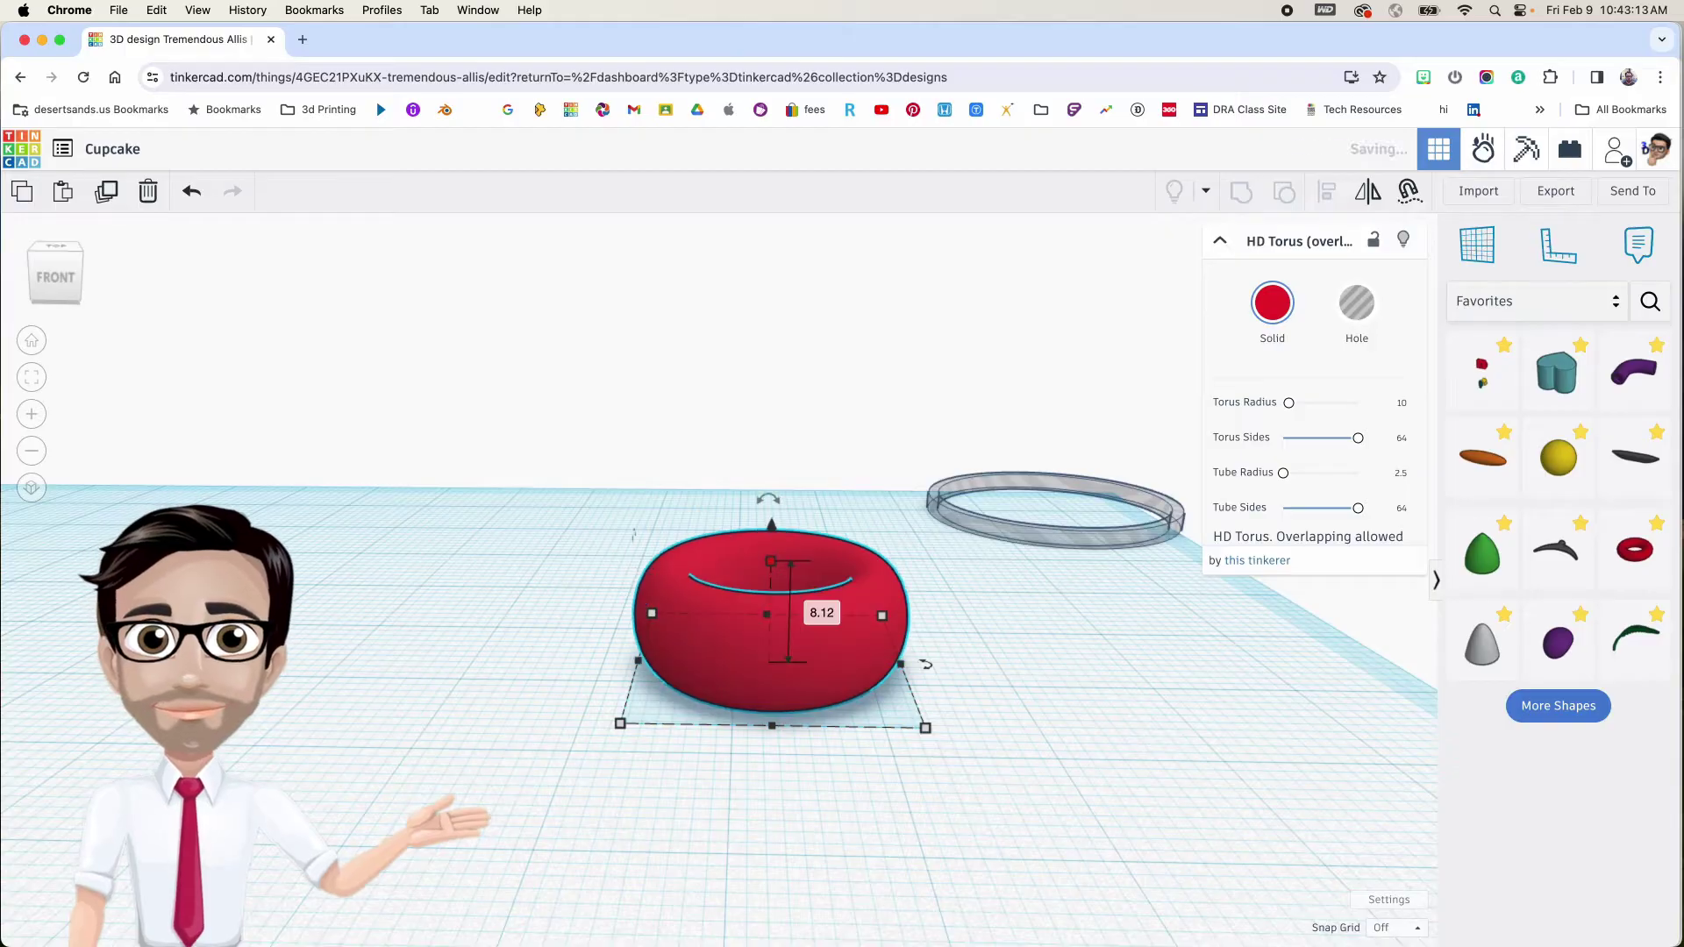
# Set both the length and the width of the red torus to 29.18 mm
pyautogui.moveTo(925, 728)
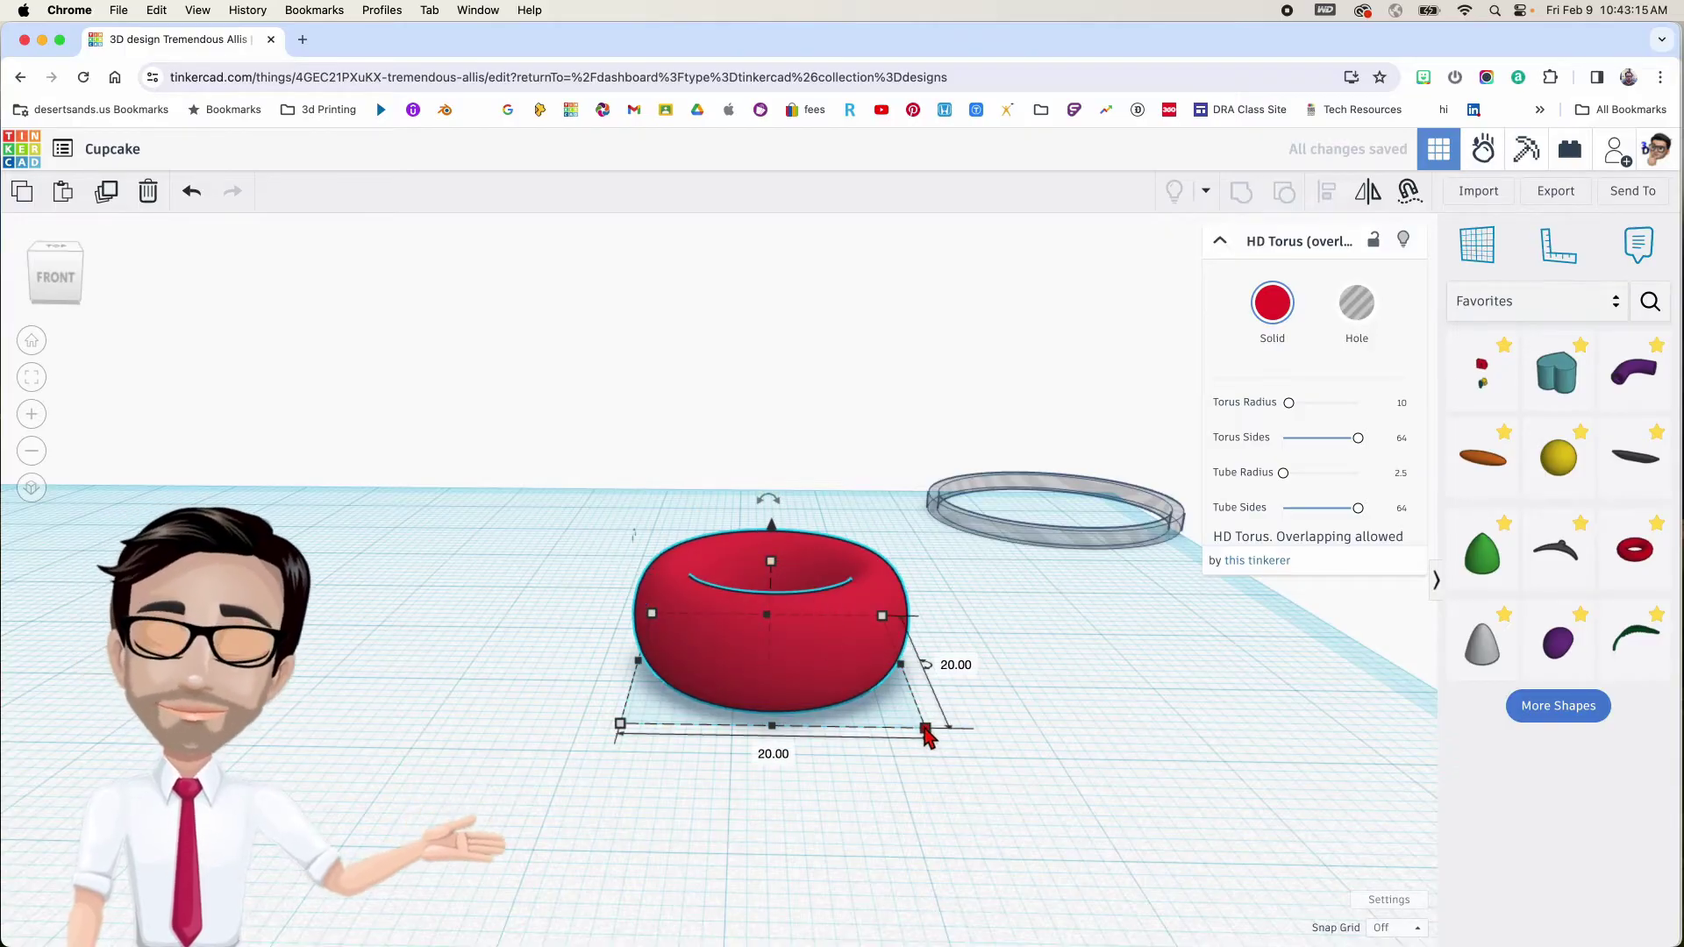
pyautogui.click(960, 666)
pyautogui.write('29')
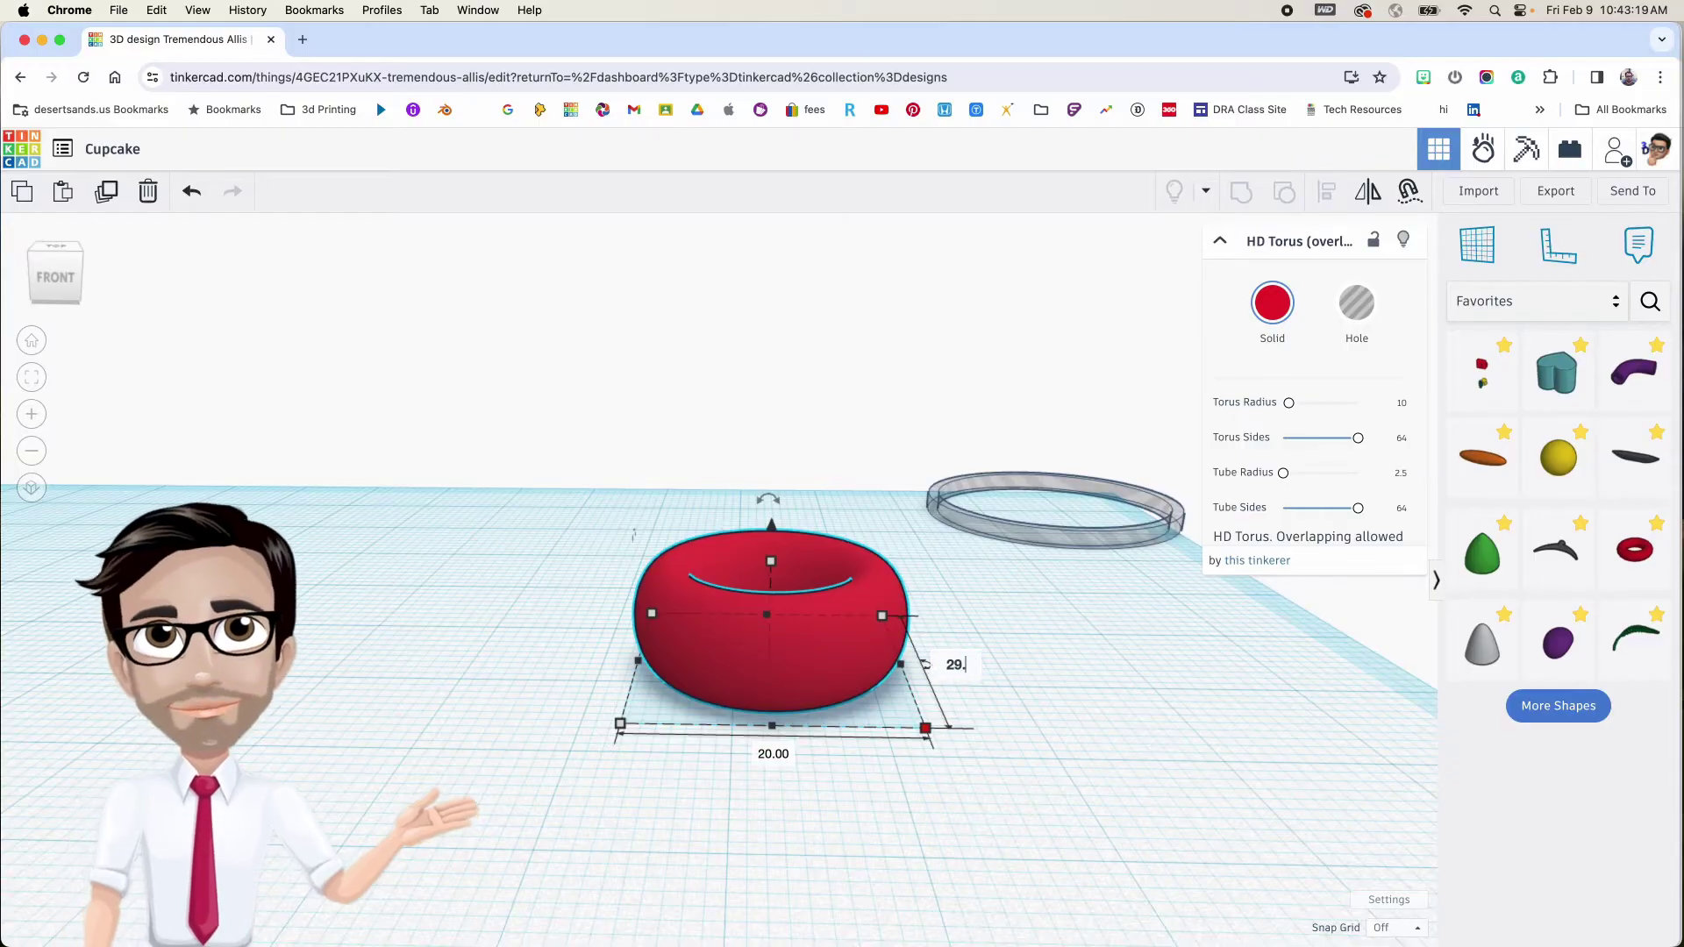
pyautogui.write('.18')
pyautogui.press('Return')
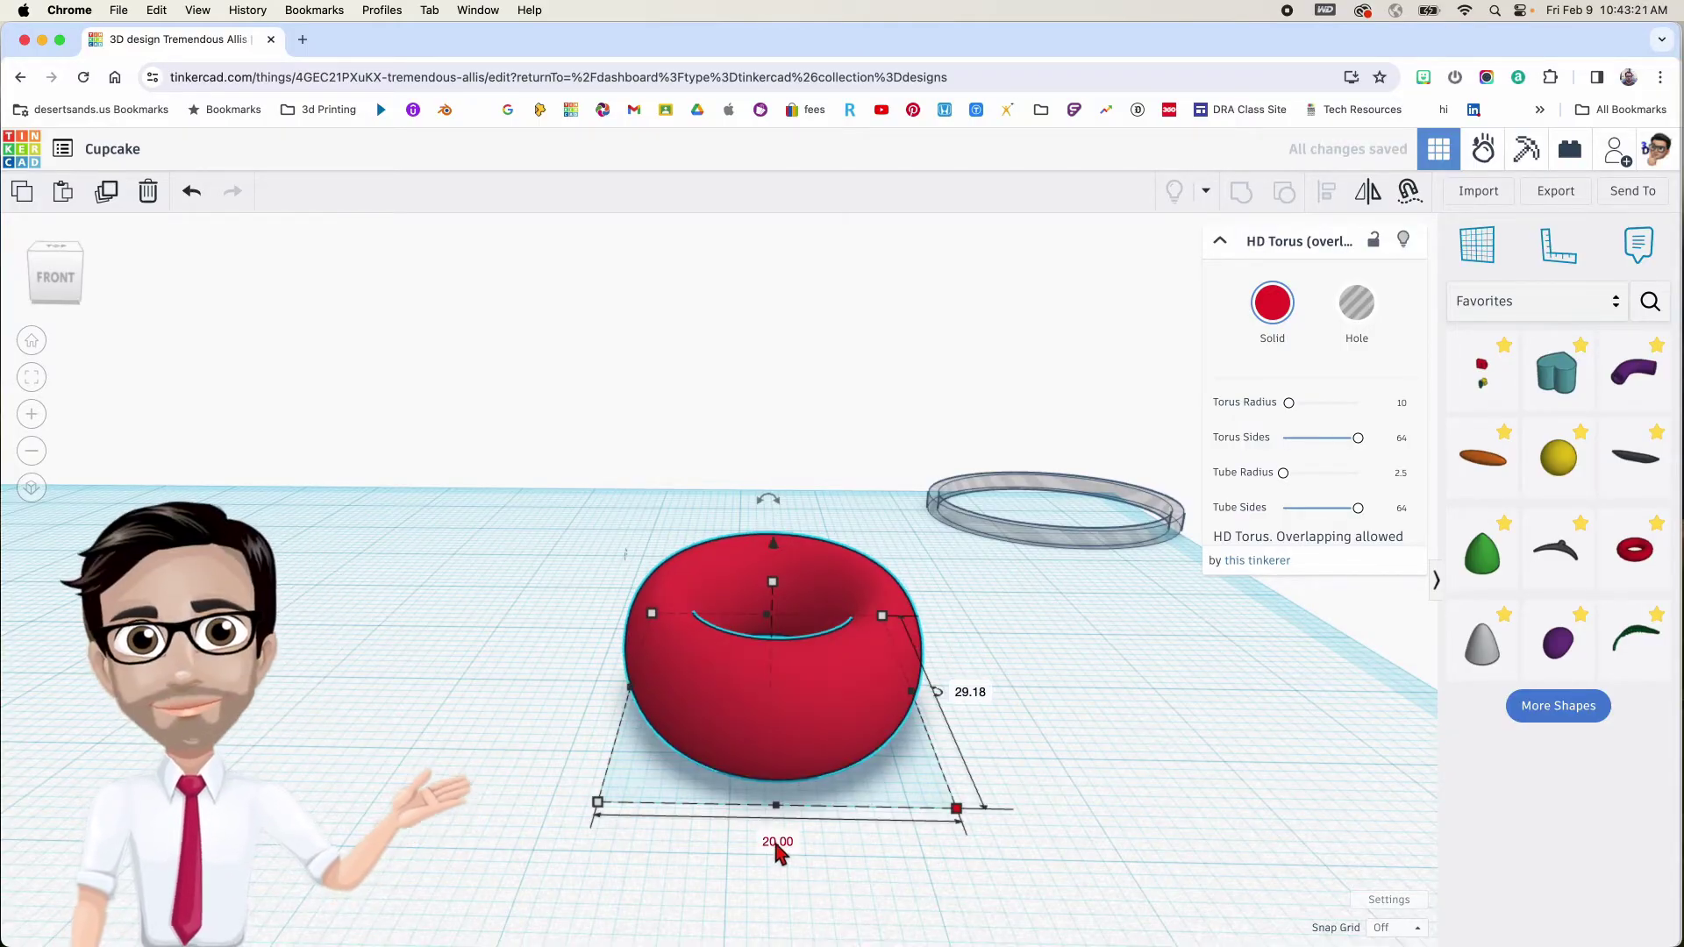
pyautogui.click(777, 843)
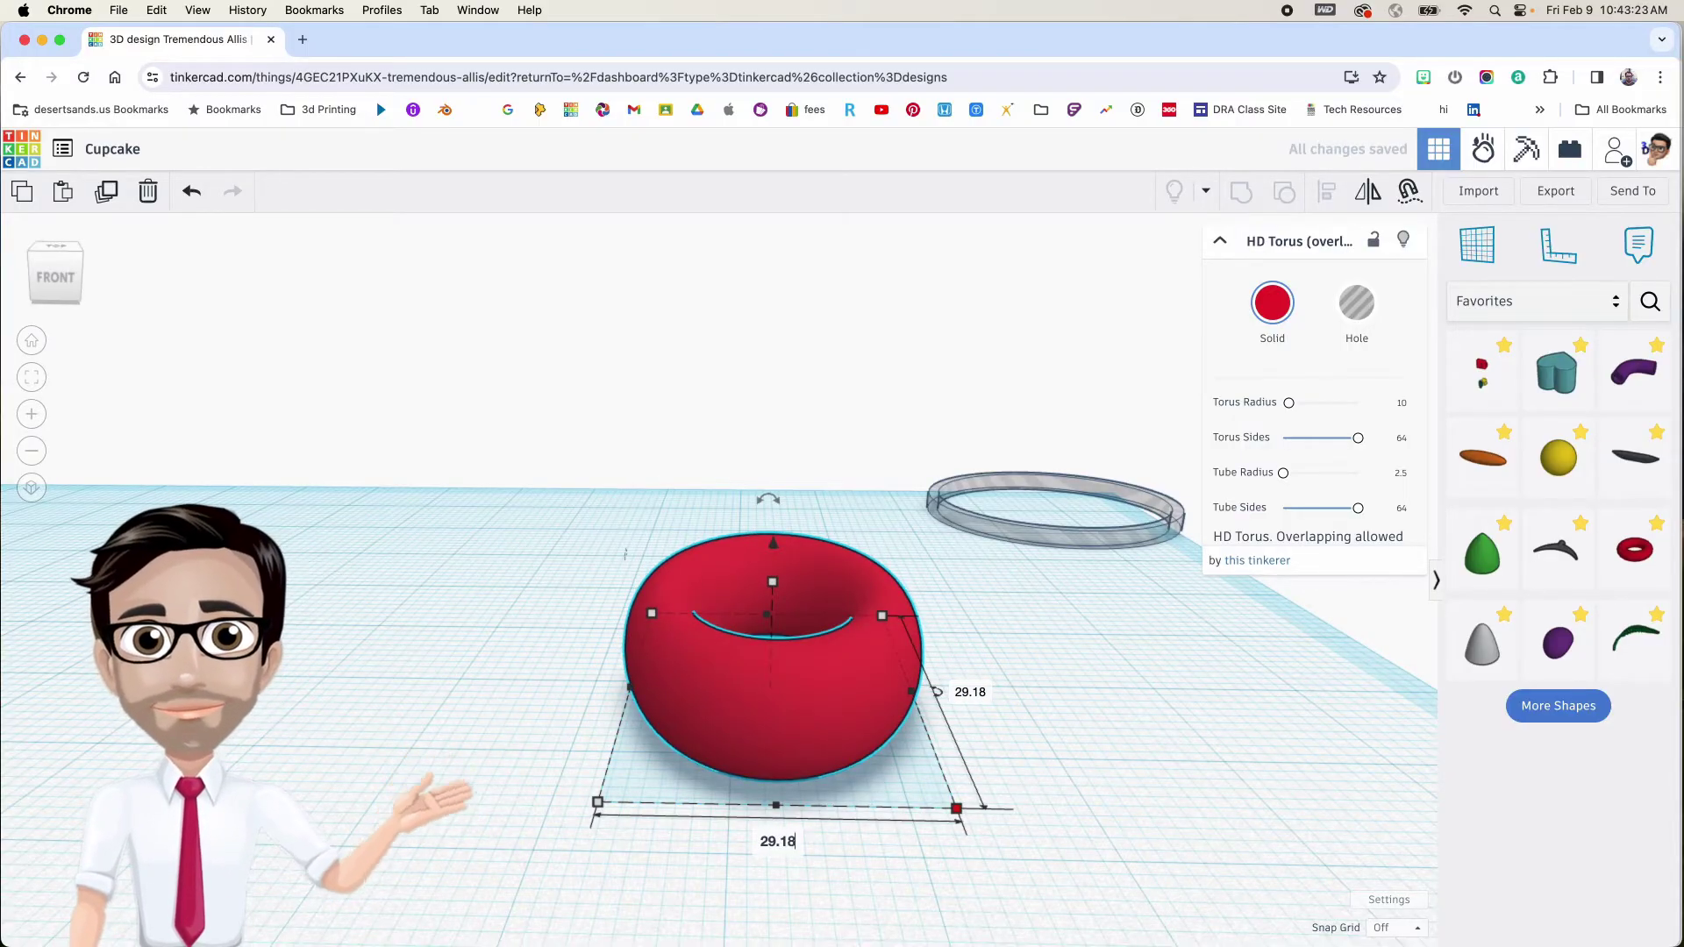
pyautogui.press('Return')
# Set the red torus's length and width to 32.47 mm each, keeping the 8.12 mm height
pyautogui.moveTo(837, 733); pyautogui.dragTo(819, 620, button='right')
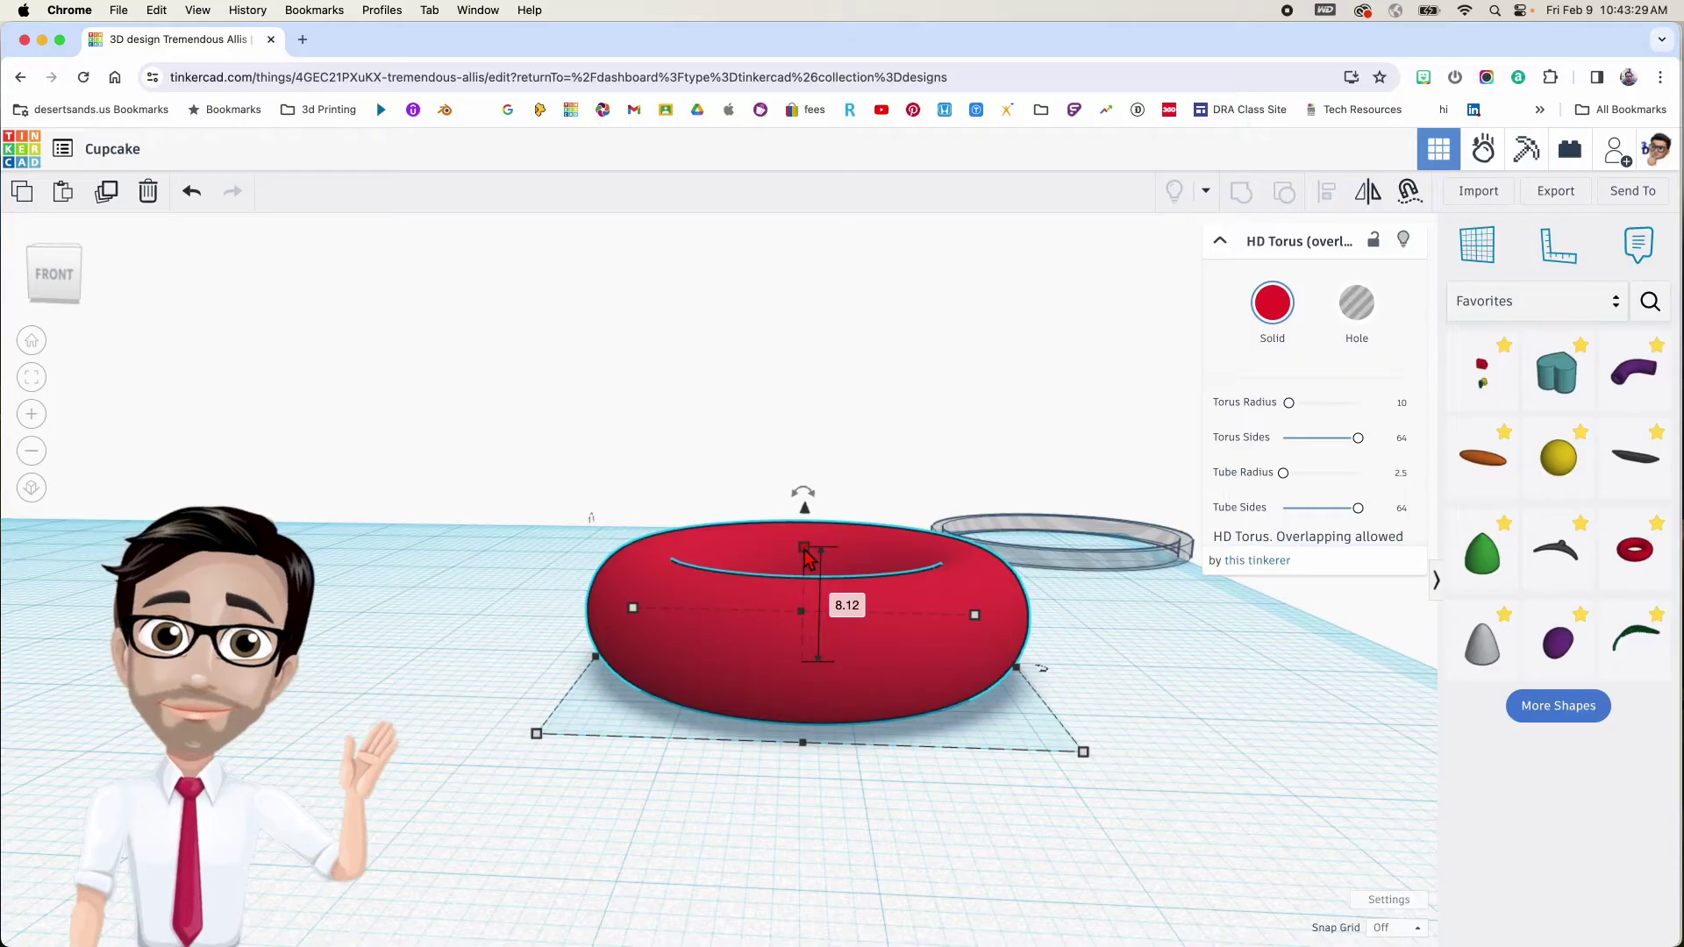
pyautogui.moveTo(842, 618); pyautogui.dragTo(844, 618, button='right')
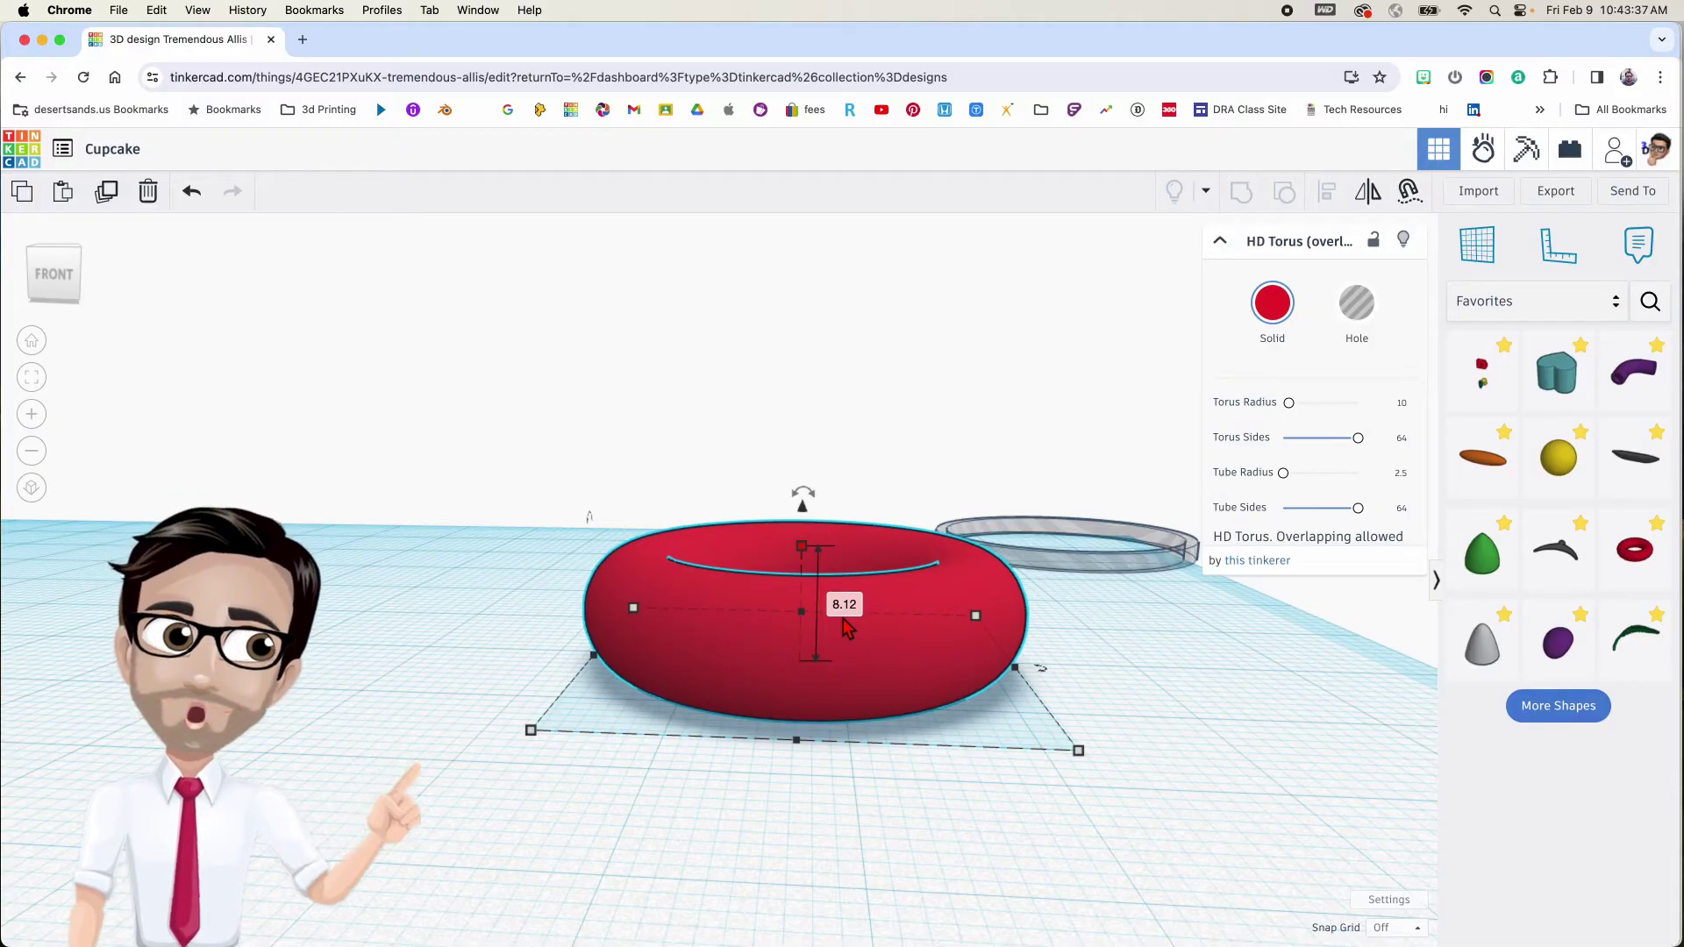
pyautogui.moveTo(844, 624); pyautogui.dragTo(848, 636, button='right')
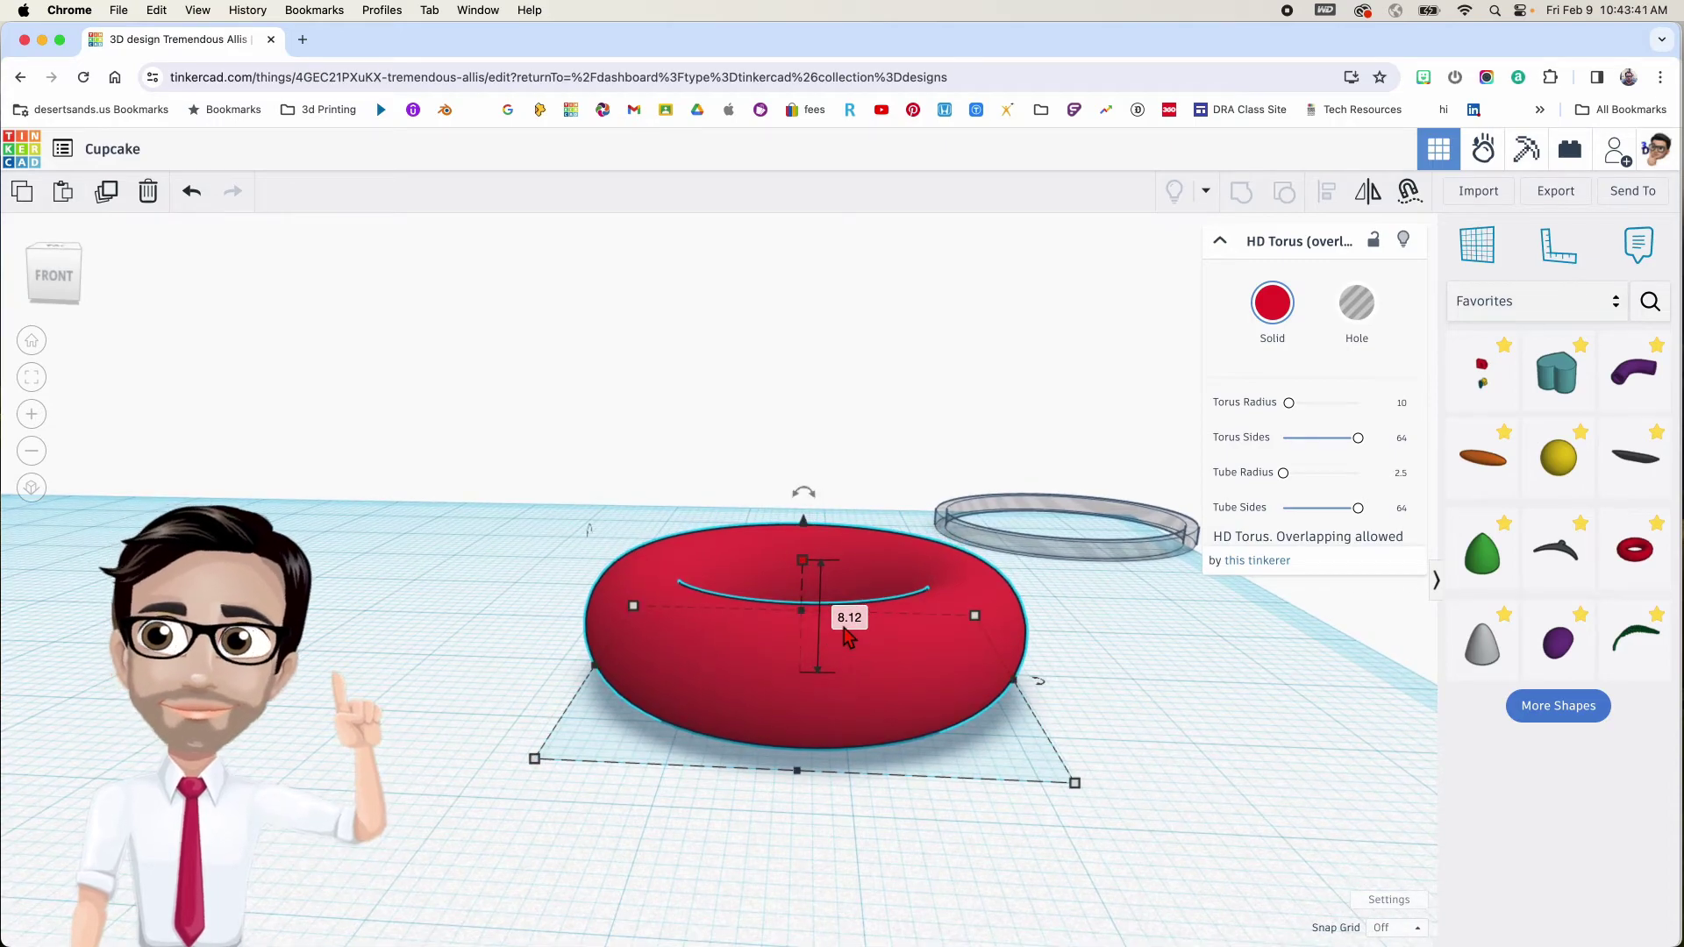
pyautogui.moveTo(880, 652); pyautogui.dragTo(863, 652, button='middle')
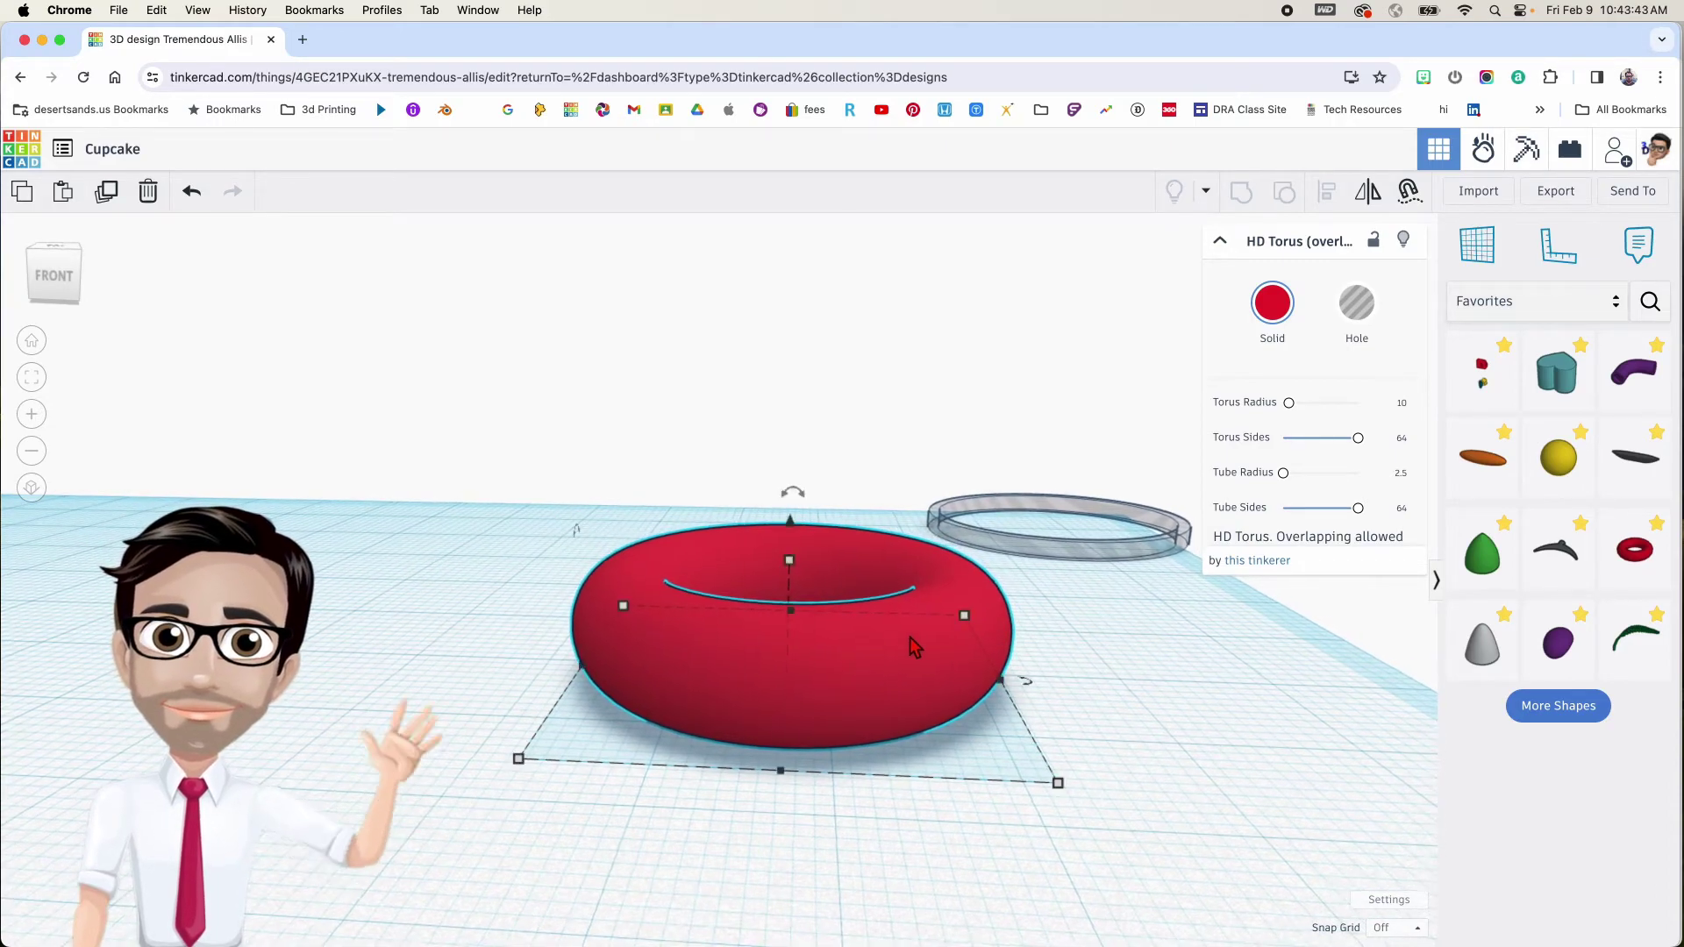
pyautogui.click(1059, 784)
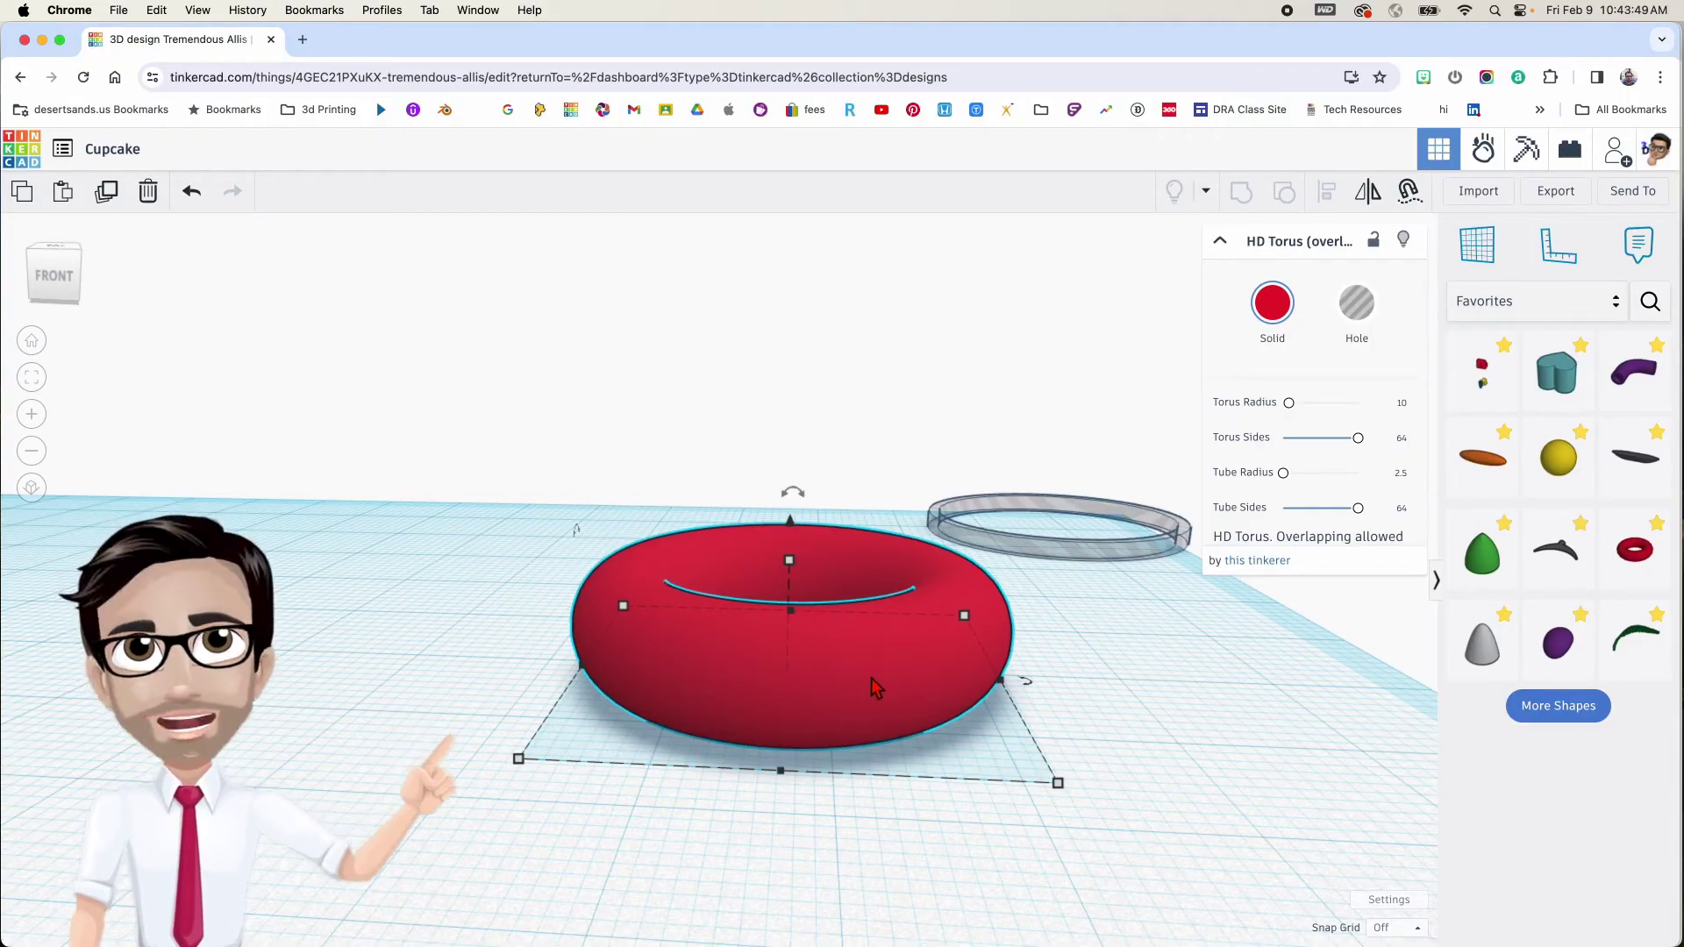
pyautogui.moveTo(796, 563)
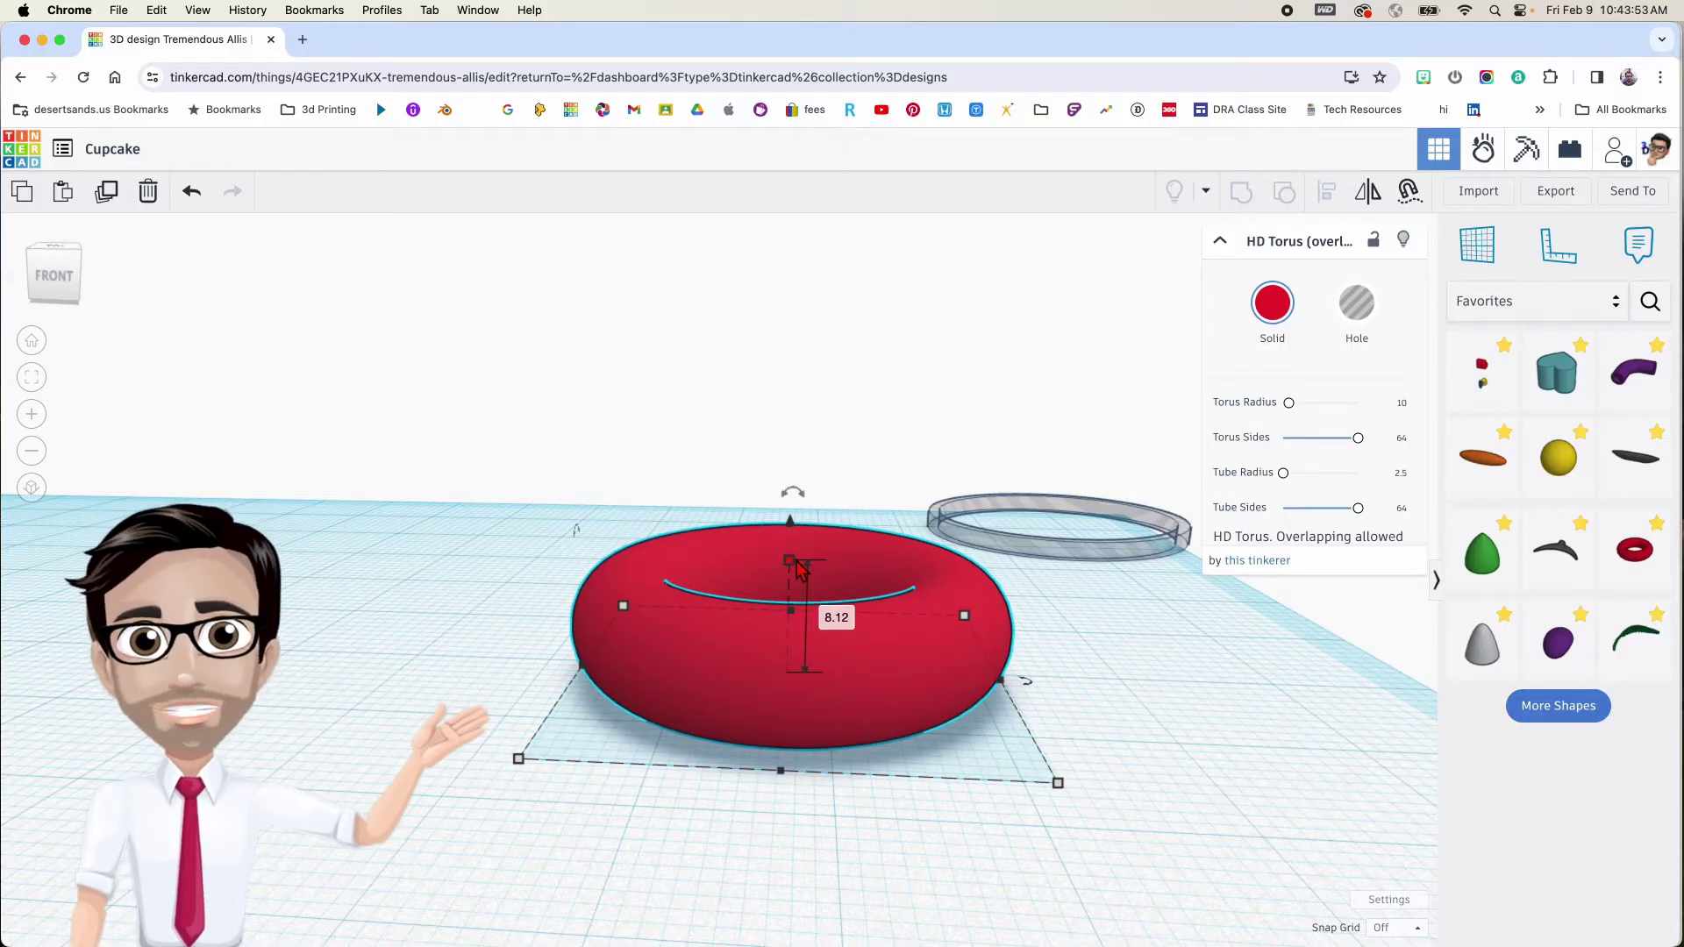
pyautogui.moveTo(1058, 783)
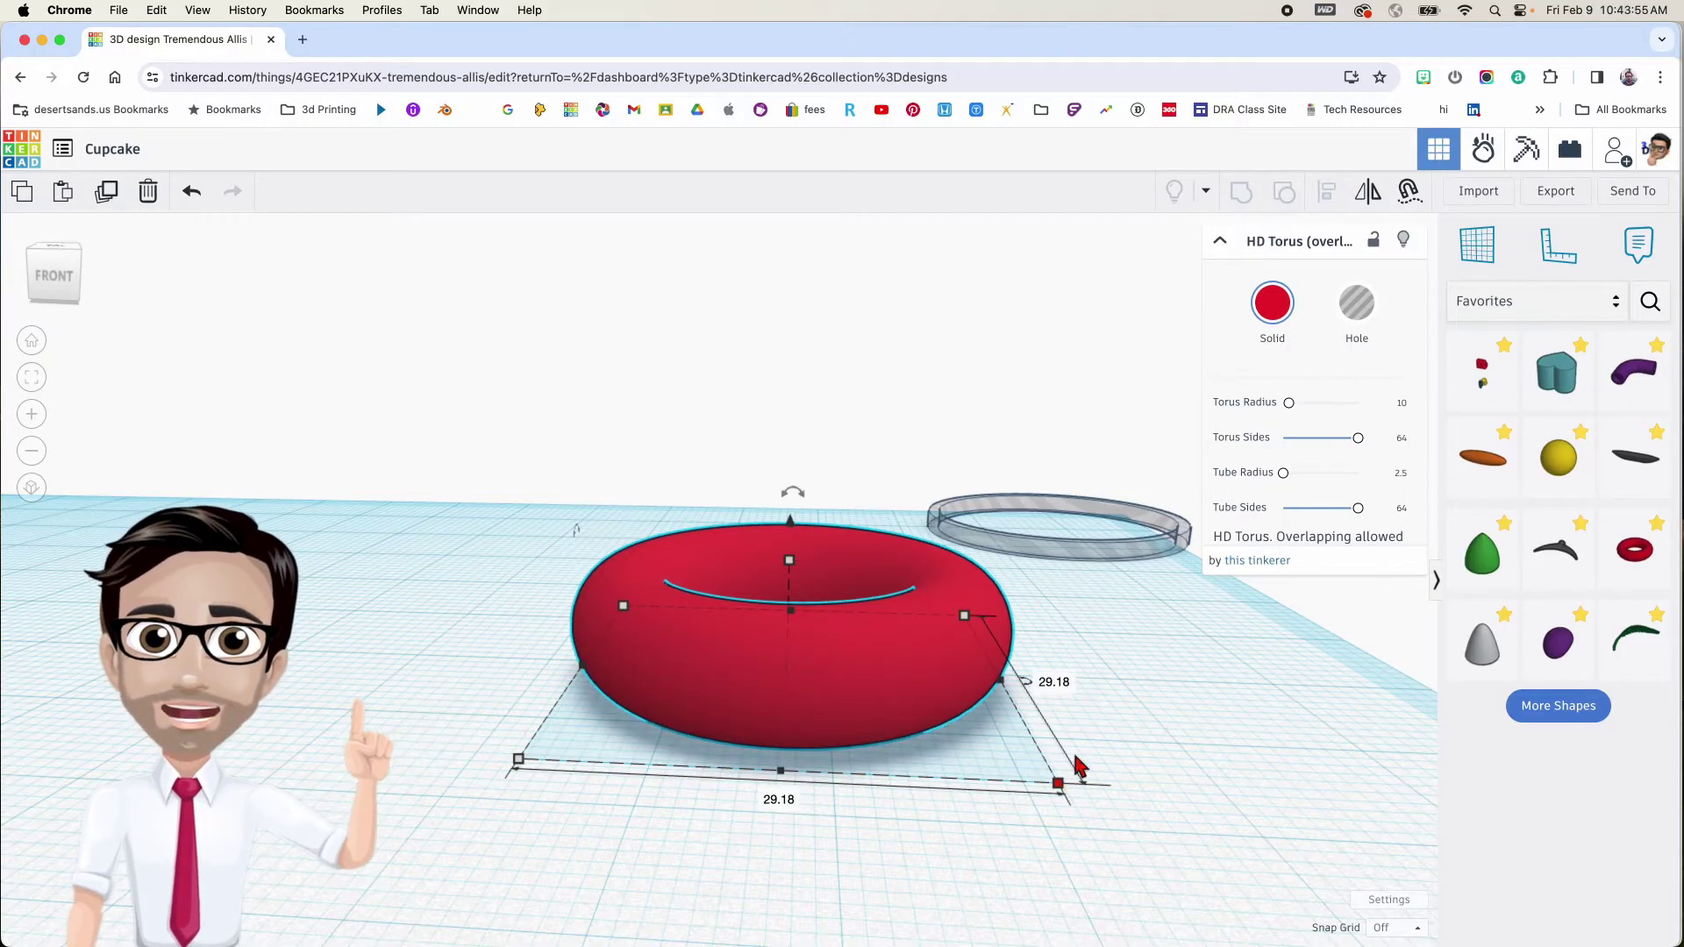
pyautogui.click(1053, 682)
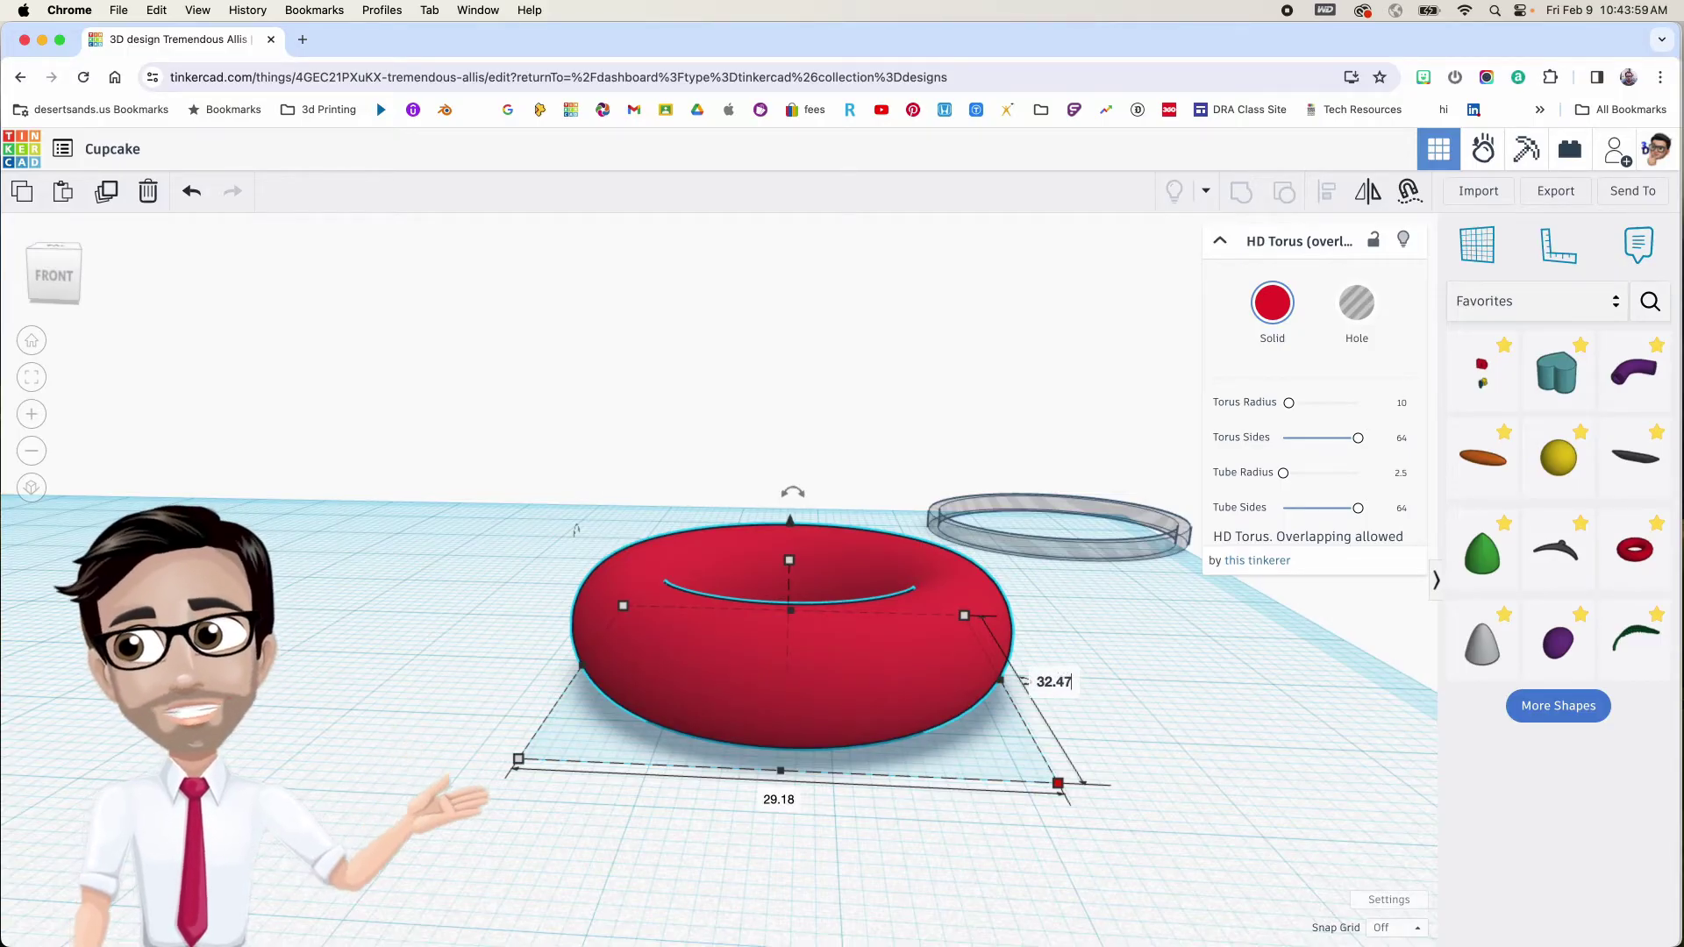
pyautogui.press('Return')
pyautogui.click(779, 836)
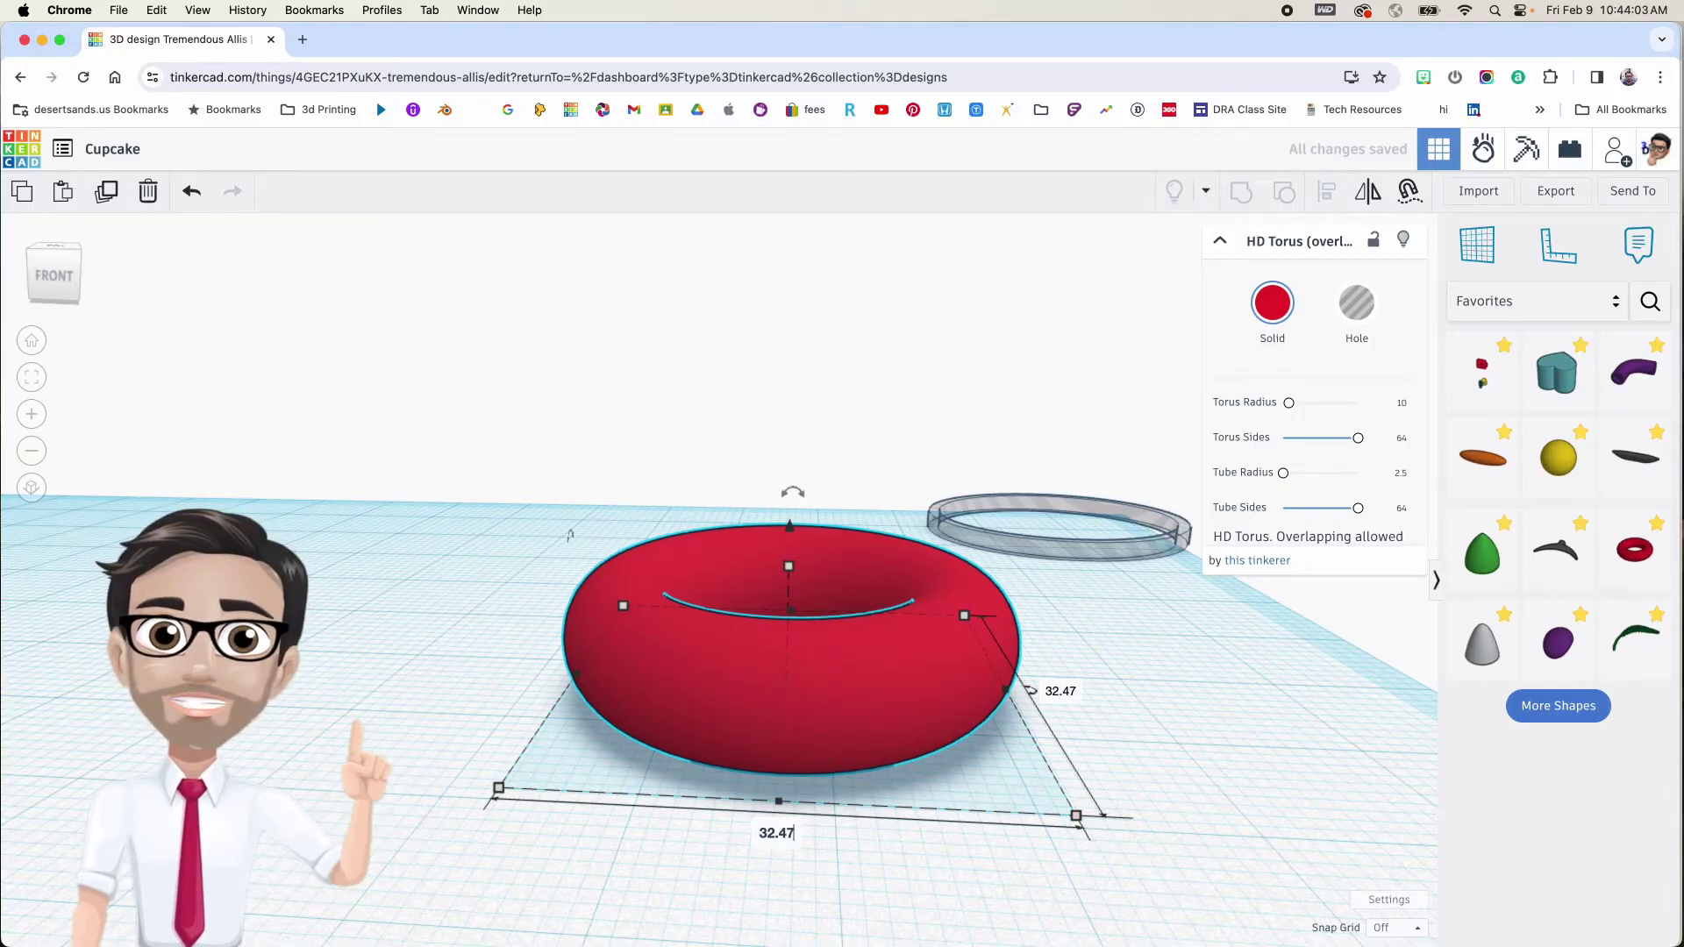
pyautogui.press('Return')
# Lower the torus to 1.3 mm below the workplane
pyautogui.moveTo(823, 805); pyautogui.dragTo(833, 674, button='right')
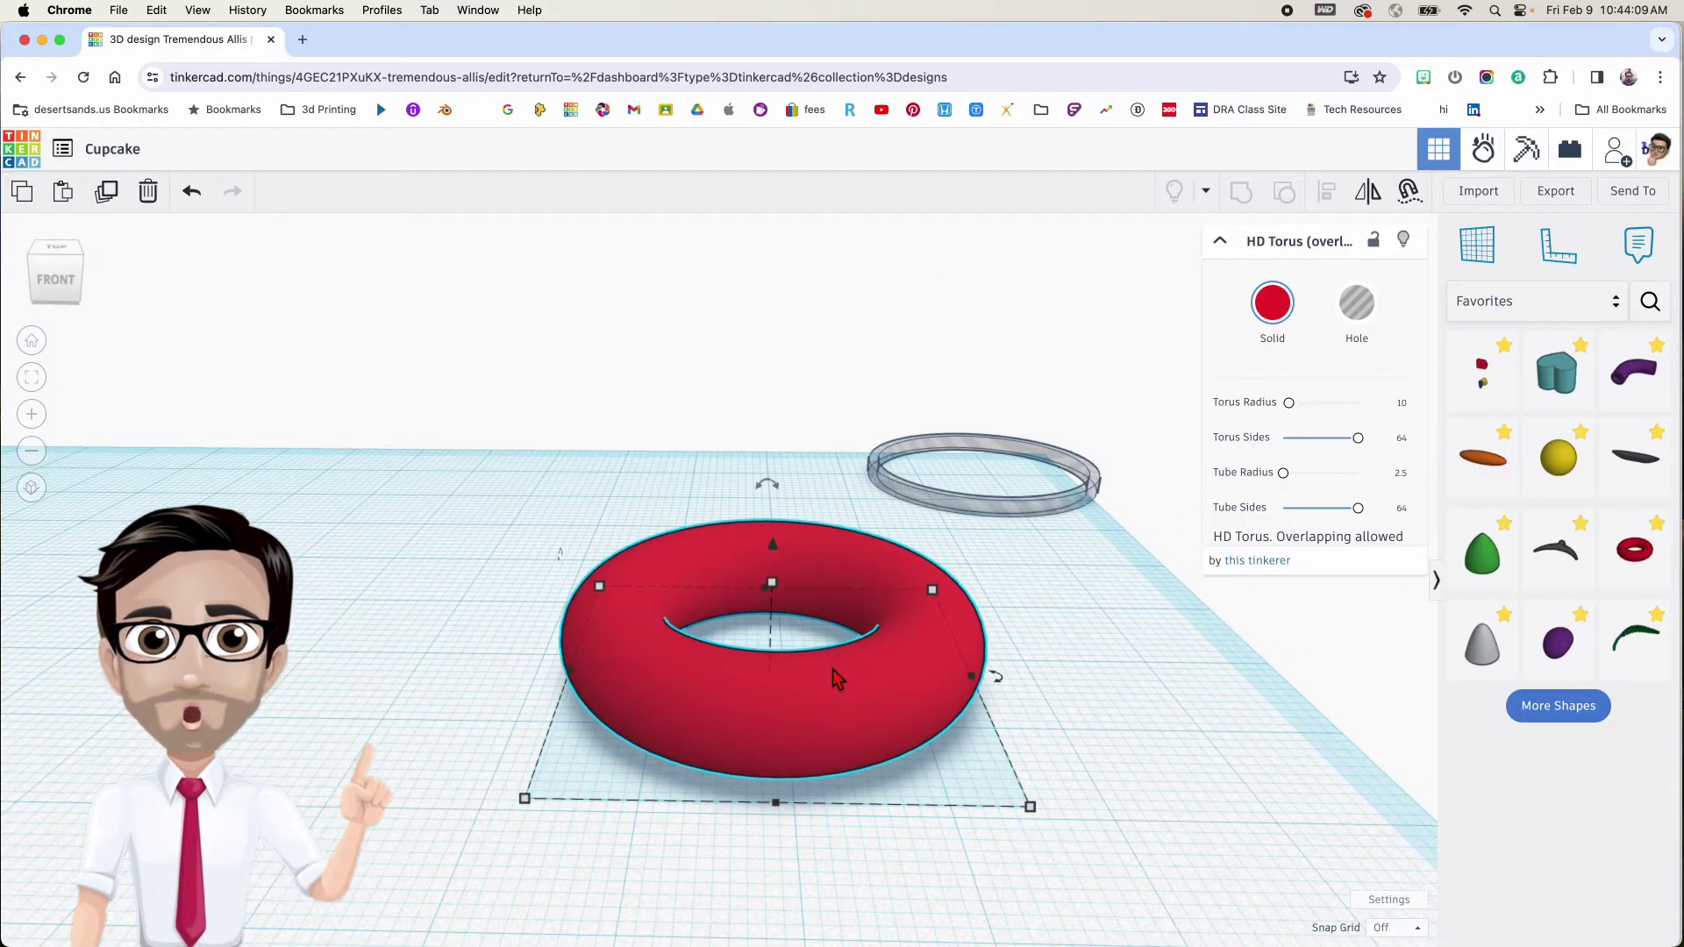
pyautogui.moveTo(834, 672); pyautogui.dragTo(830, 643, button='right')
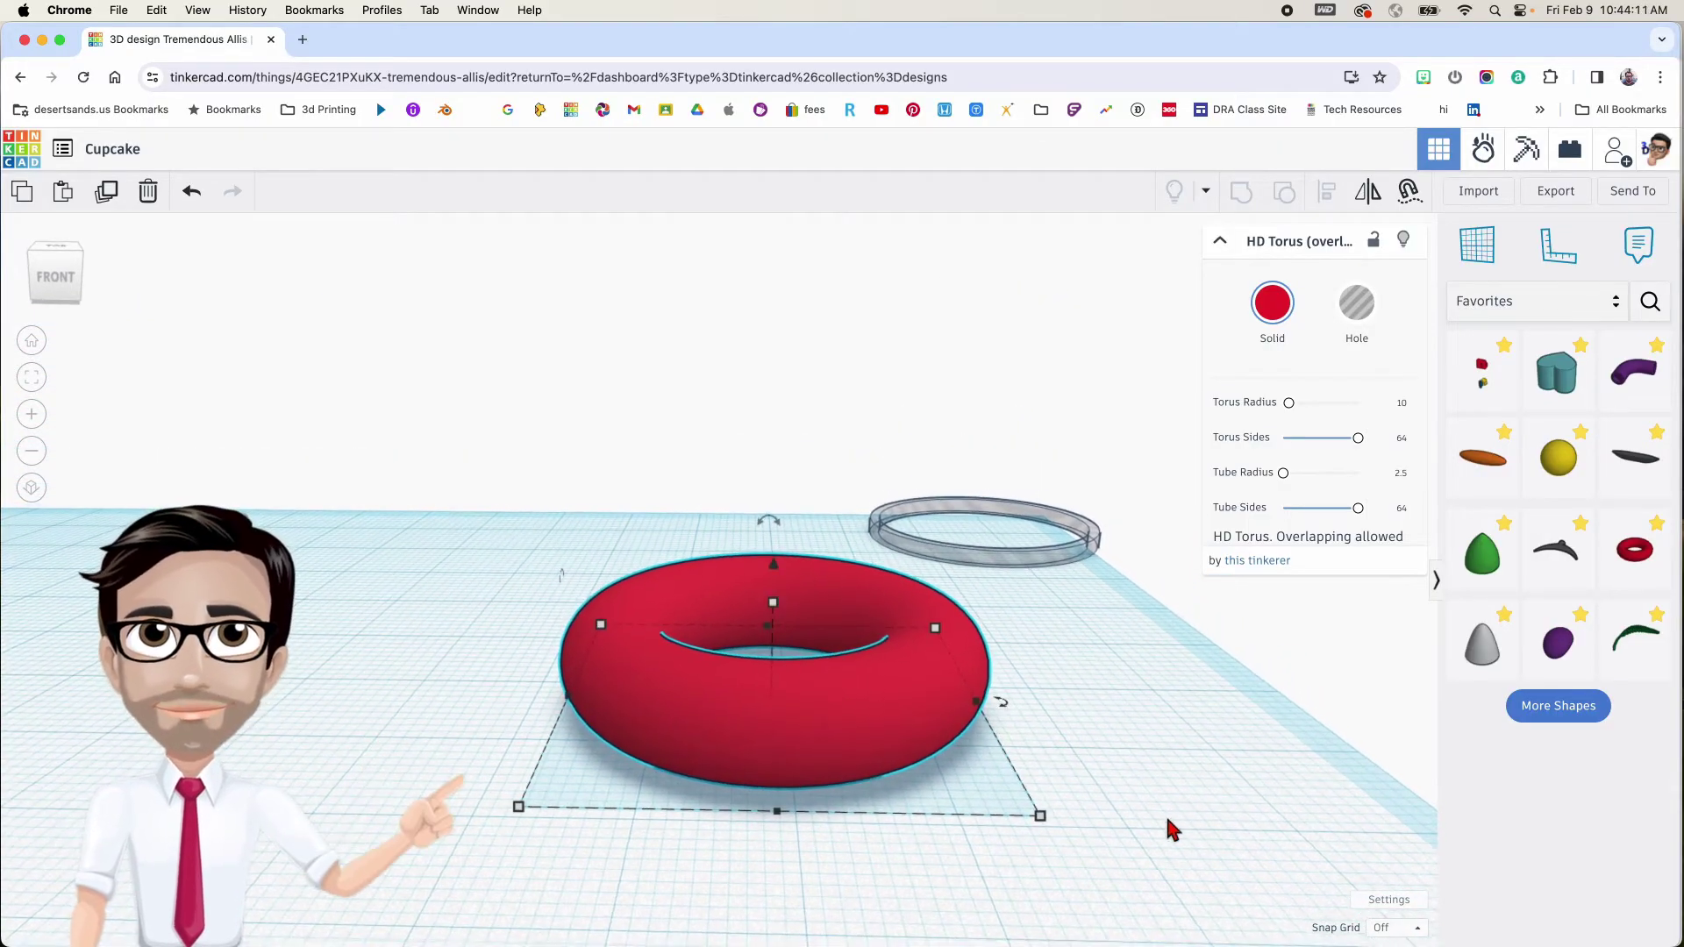
pyautogui.scroll(4, 807, 661)
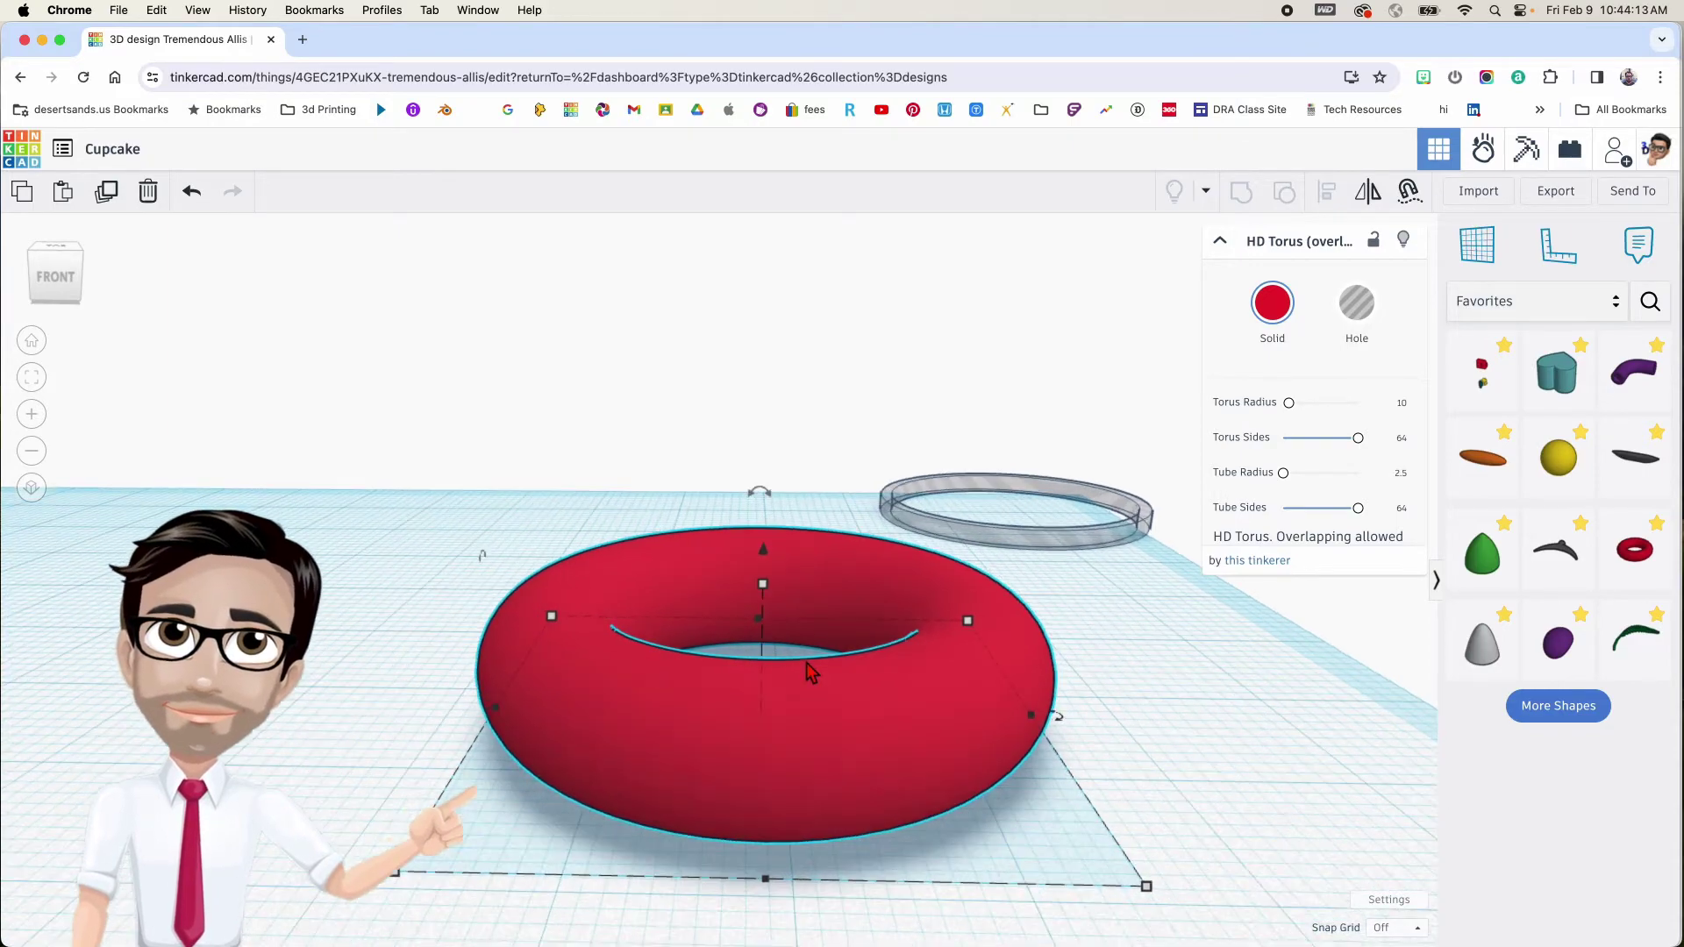
pyautogui.moveTo(847, 710); pyautogui.dragTo(849, 695, button='right')
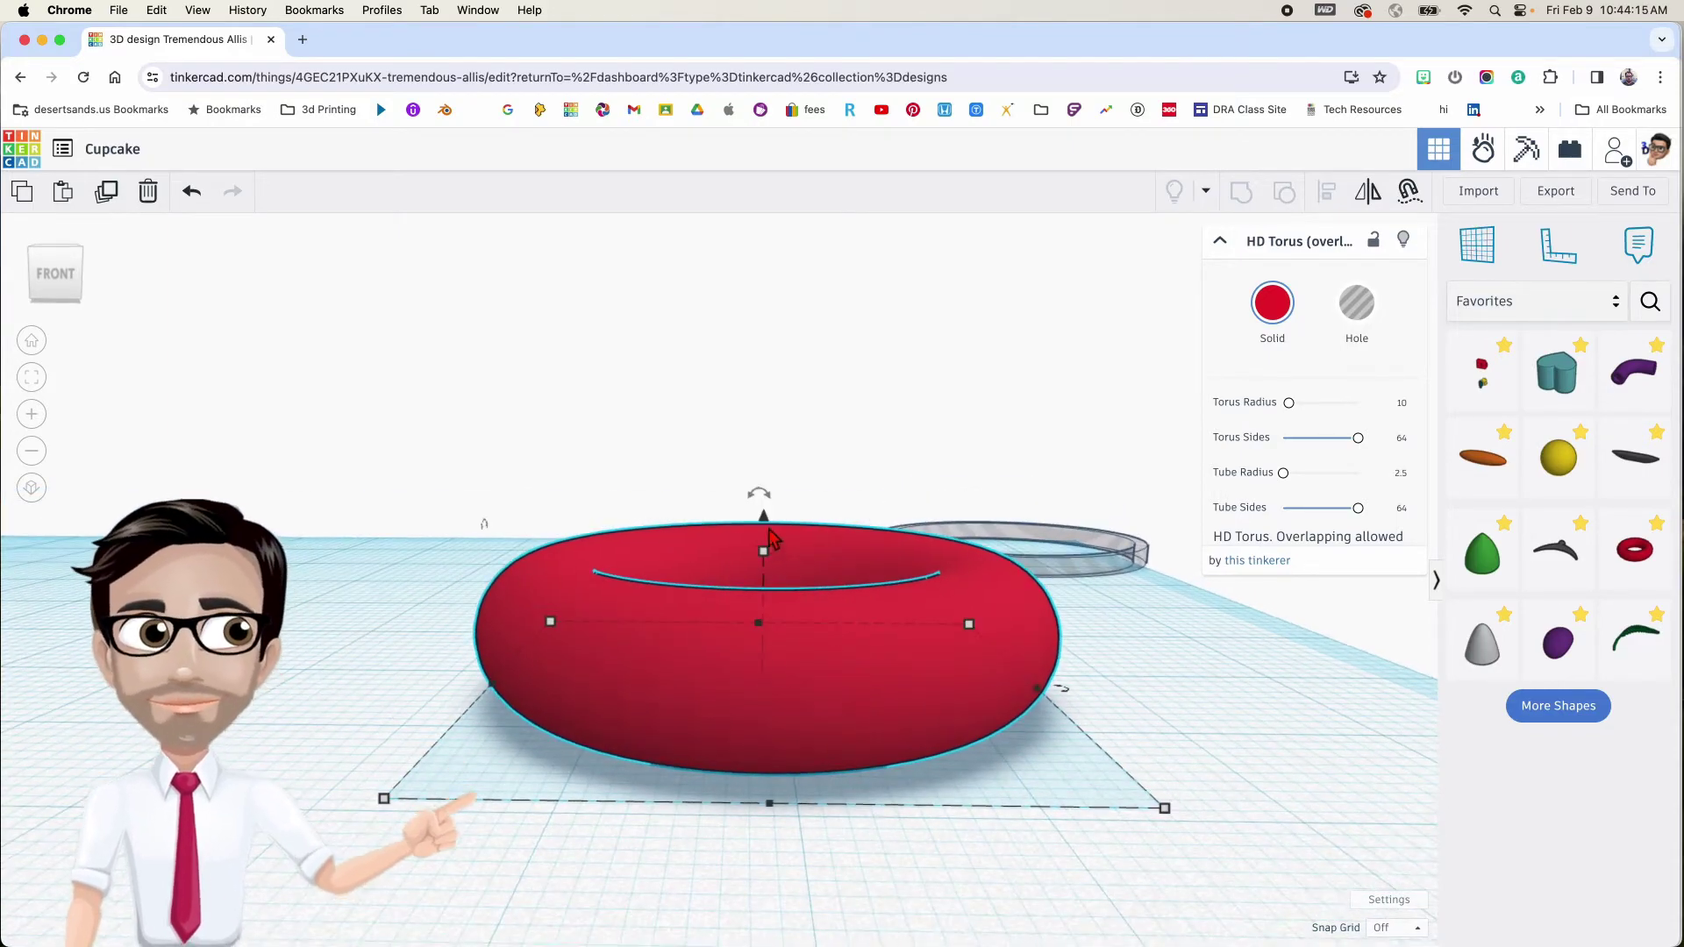
pyautogui.moveTo(765, 526); pyautogui.dragTo(765, 554)
pyautogui.click(774, 561)
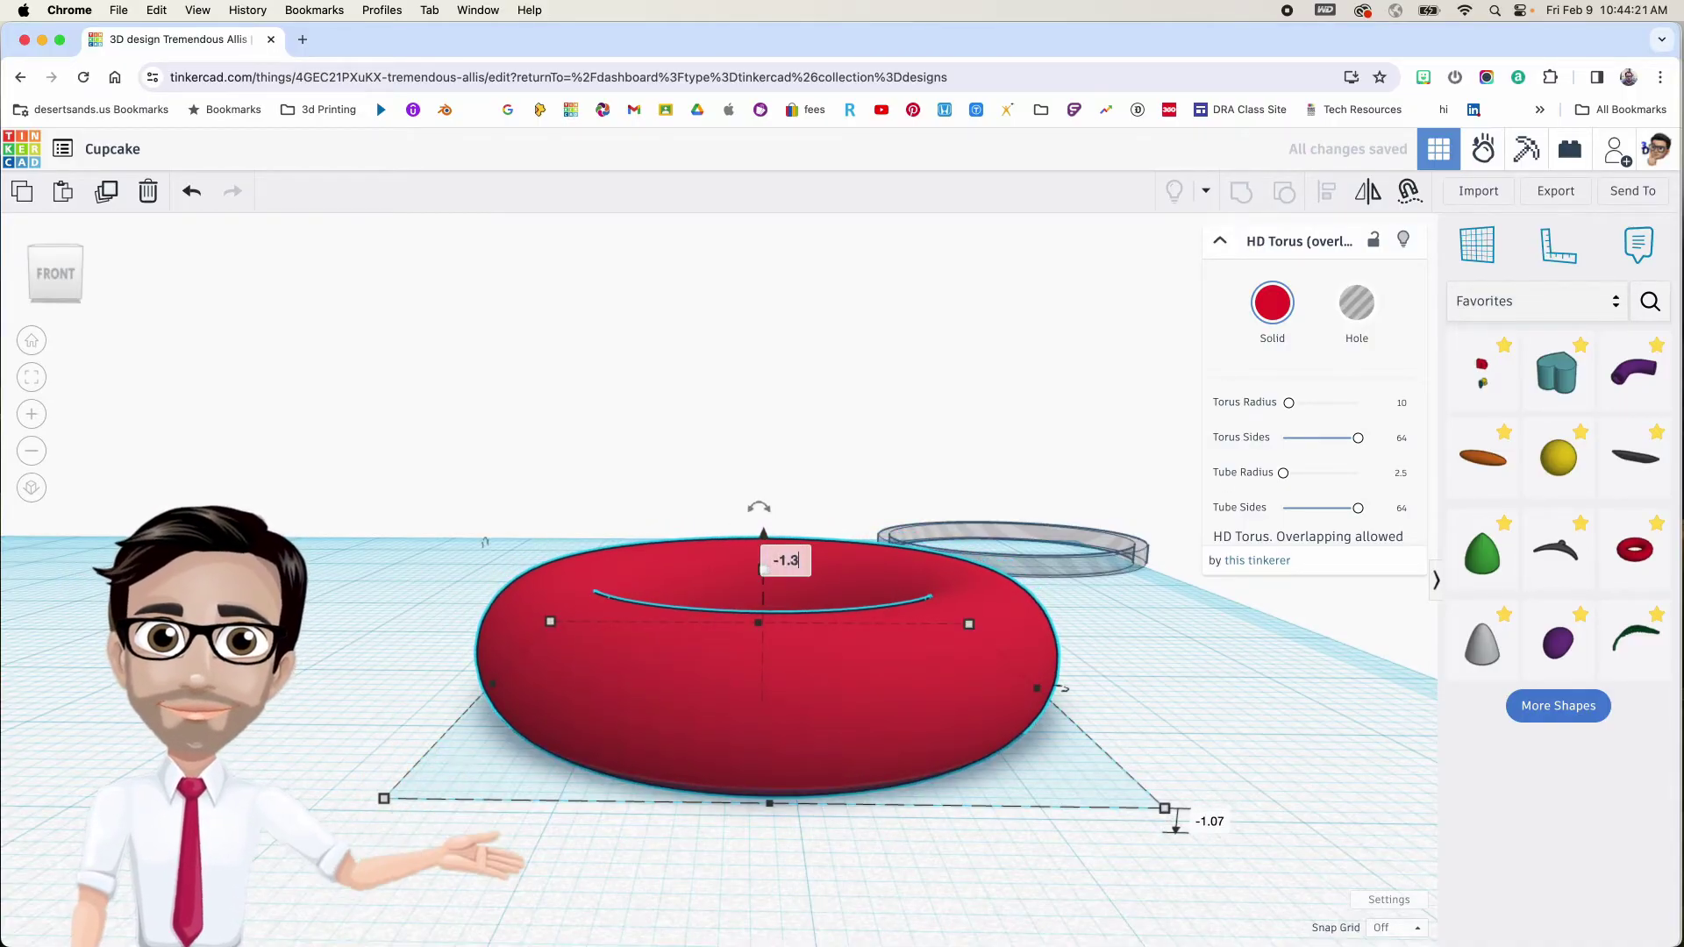
pyautogui.press('Return')
# Try raising the torus about 1.33 mm back up to the workplane, and undo the move
pyautogui.moveTo(759, 618); pyautogui.dragTo(756, 605, button='right')
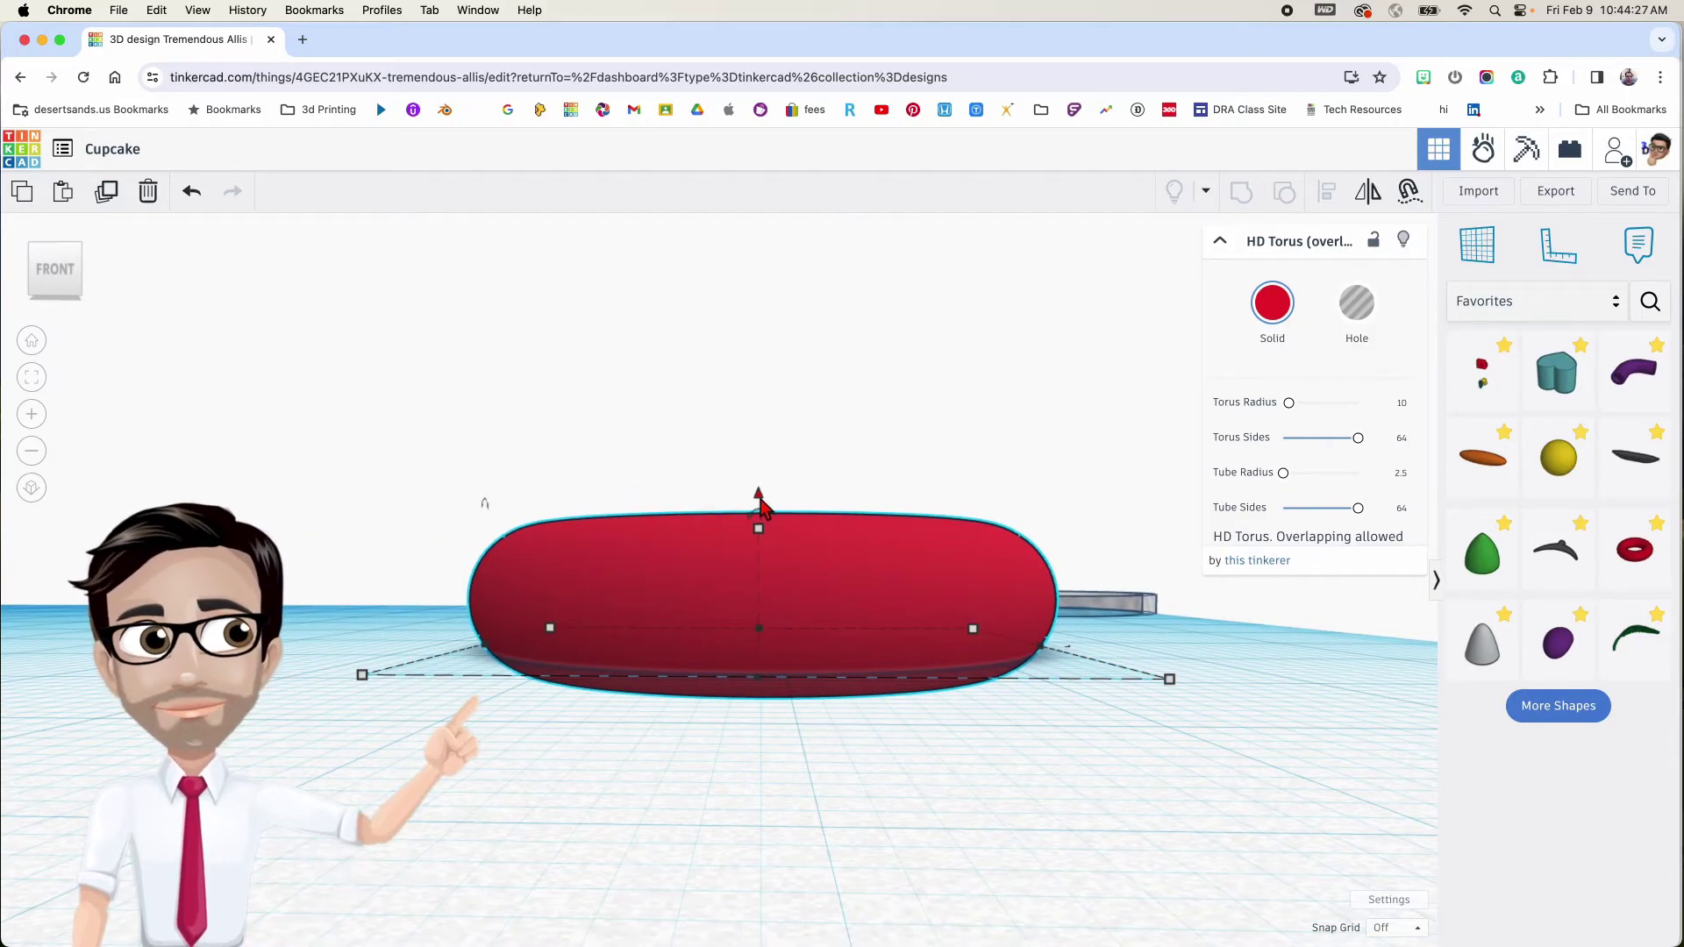
pyautogui.moveTo(759, 503); pyautogui.dragTo(766, 477)
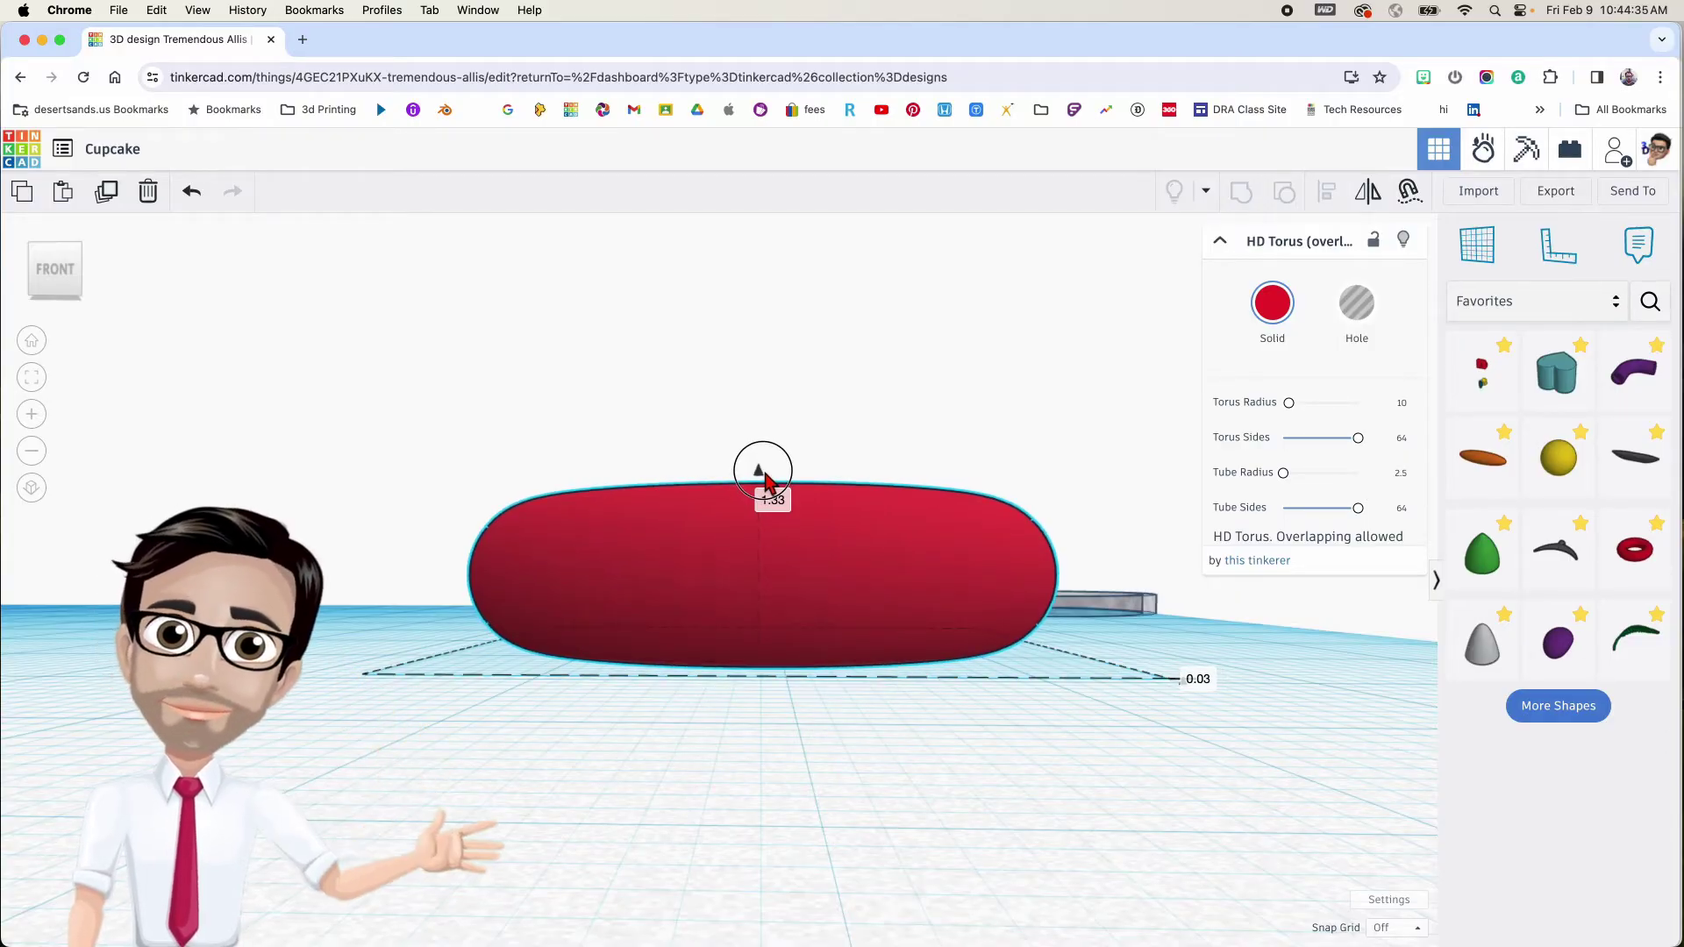
pyautogui.moveTo(764, 473); pyautogui.dragTo(765, 472)
pyautogui.moveTo(765, 485); pyautogui.dragTo(767, 483, button='right')
pyautogui.press('super+z')
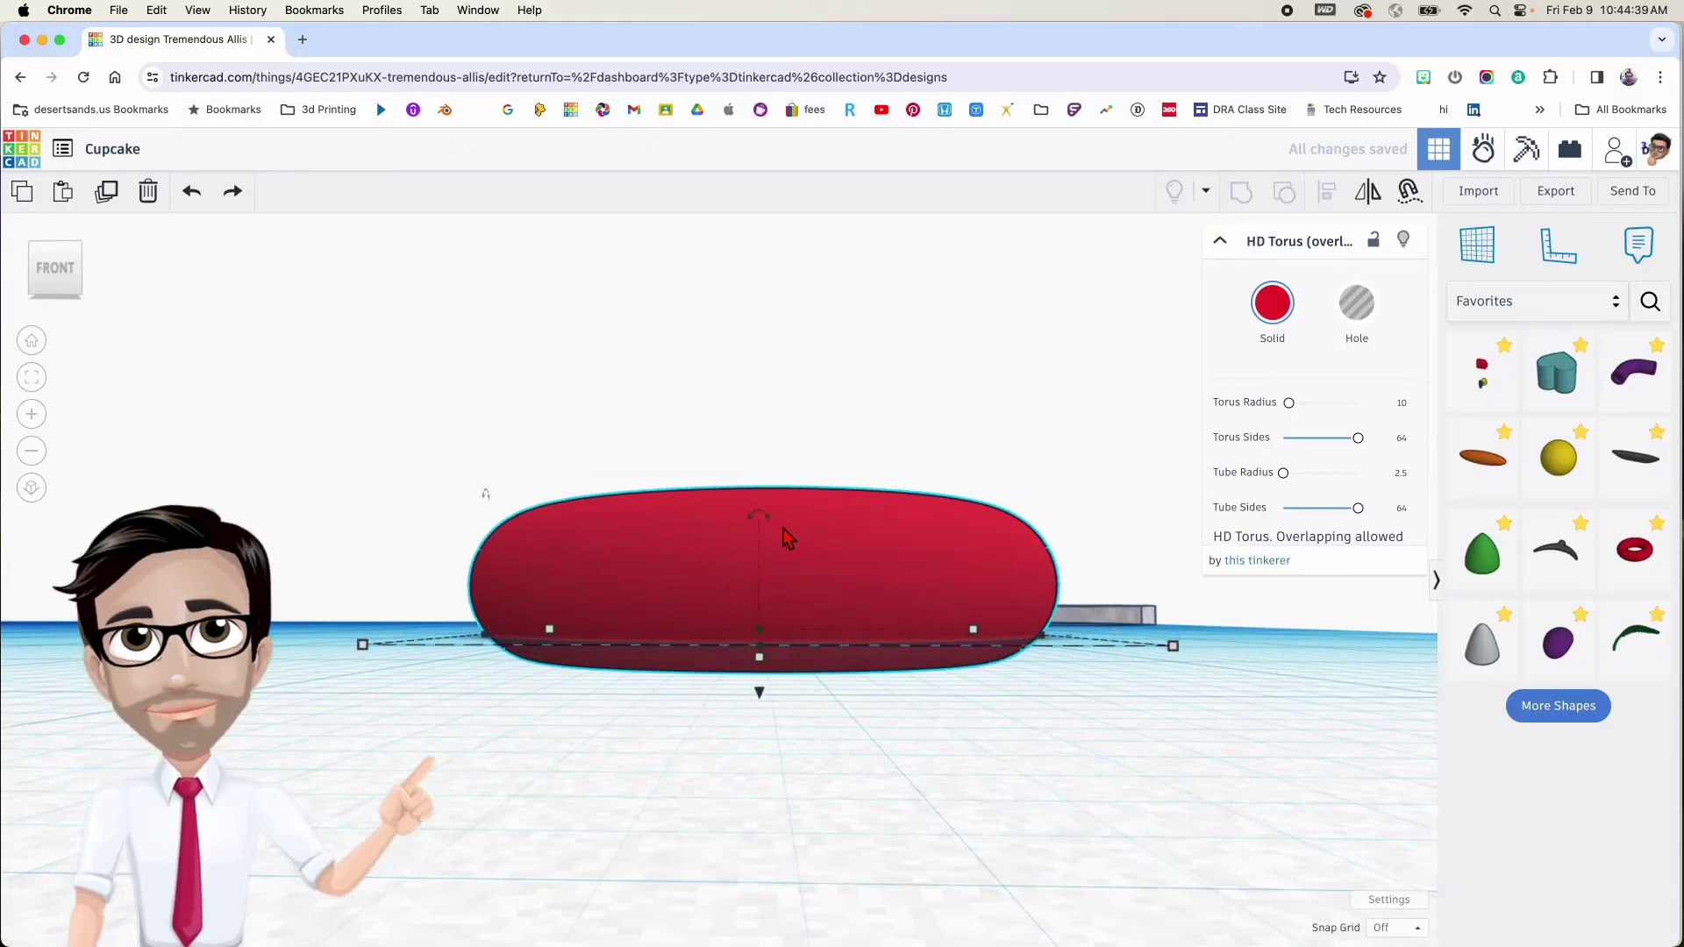
# Move the torus slightly farther back on the workplane and bring the hole ring forward beside it
pyautogui.moveTo(819, 616); pyautogui.dragTo(836, 660, button='right')
pyautogui.moveTo(952, 675); pyautogui.dragTo(866, 612, button='right')
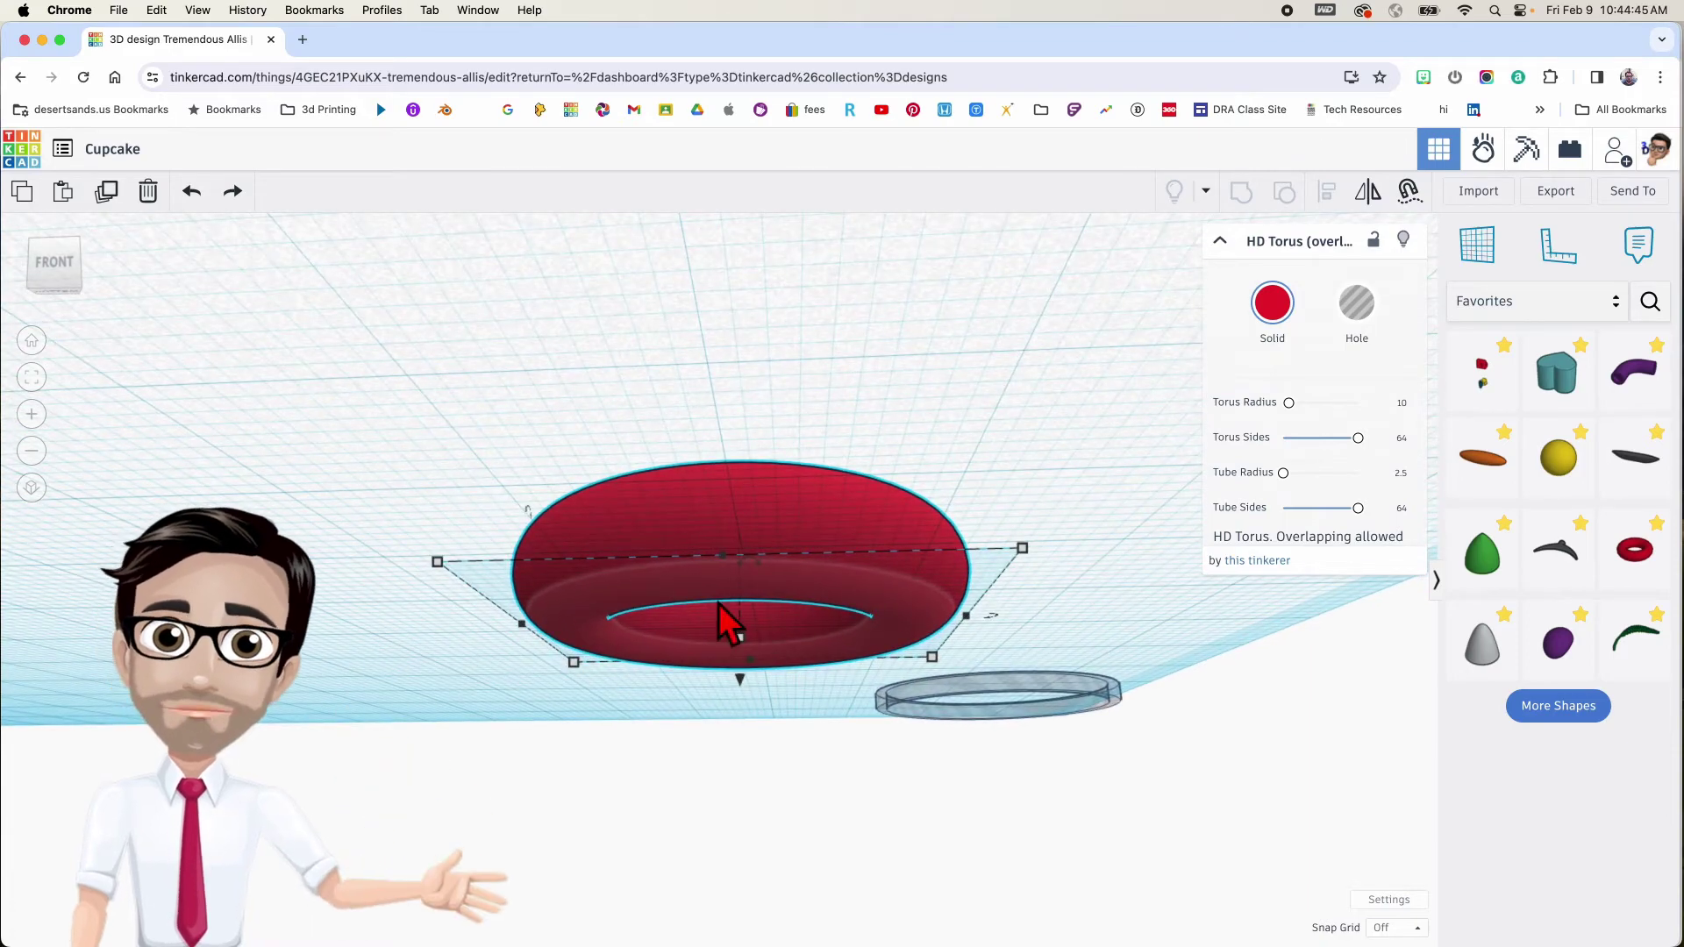
pyautogui.moveTo(741, 624); pyautogui.dragTo(744, 676, button='right')
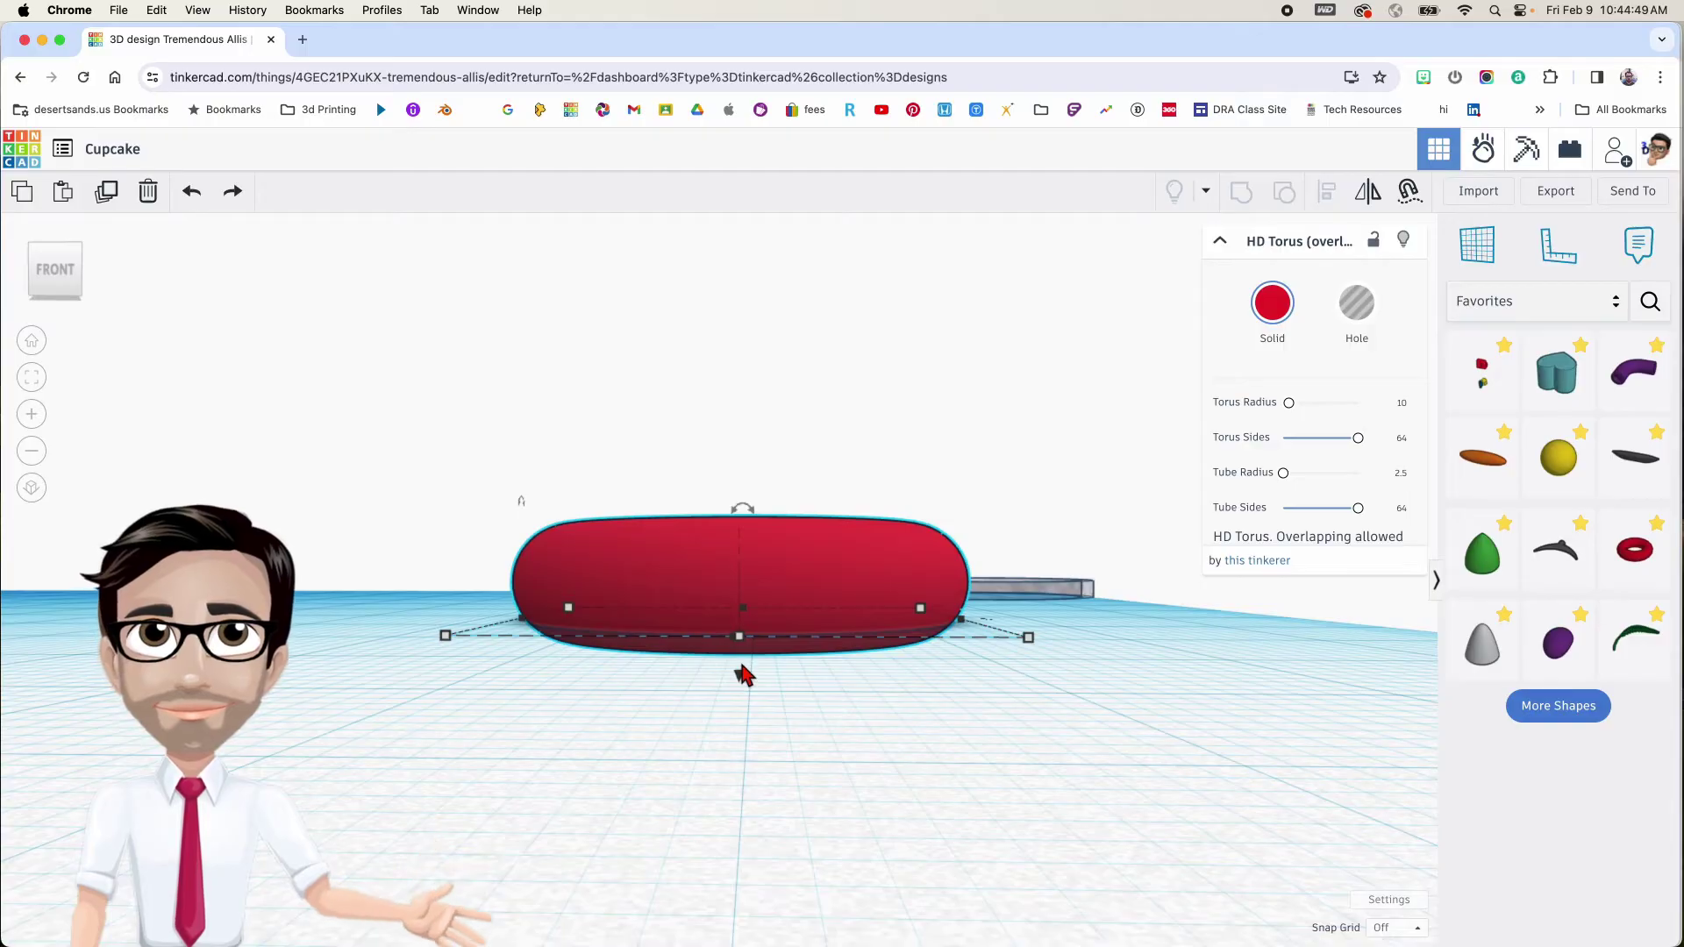
pyautogui.scroll(-2, 744, 675)
pyautogui.moveTo(786, 661); pyautogui.dragTo(792, 696, button='right')
pyautogui.moveTo(828, 627); pyautogui.dragTo(777, 575)
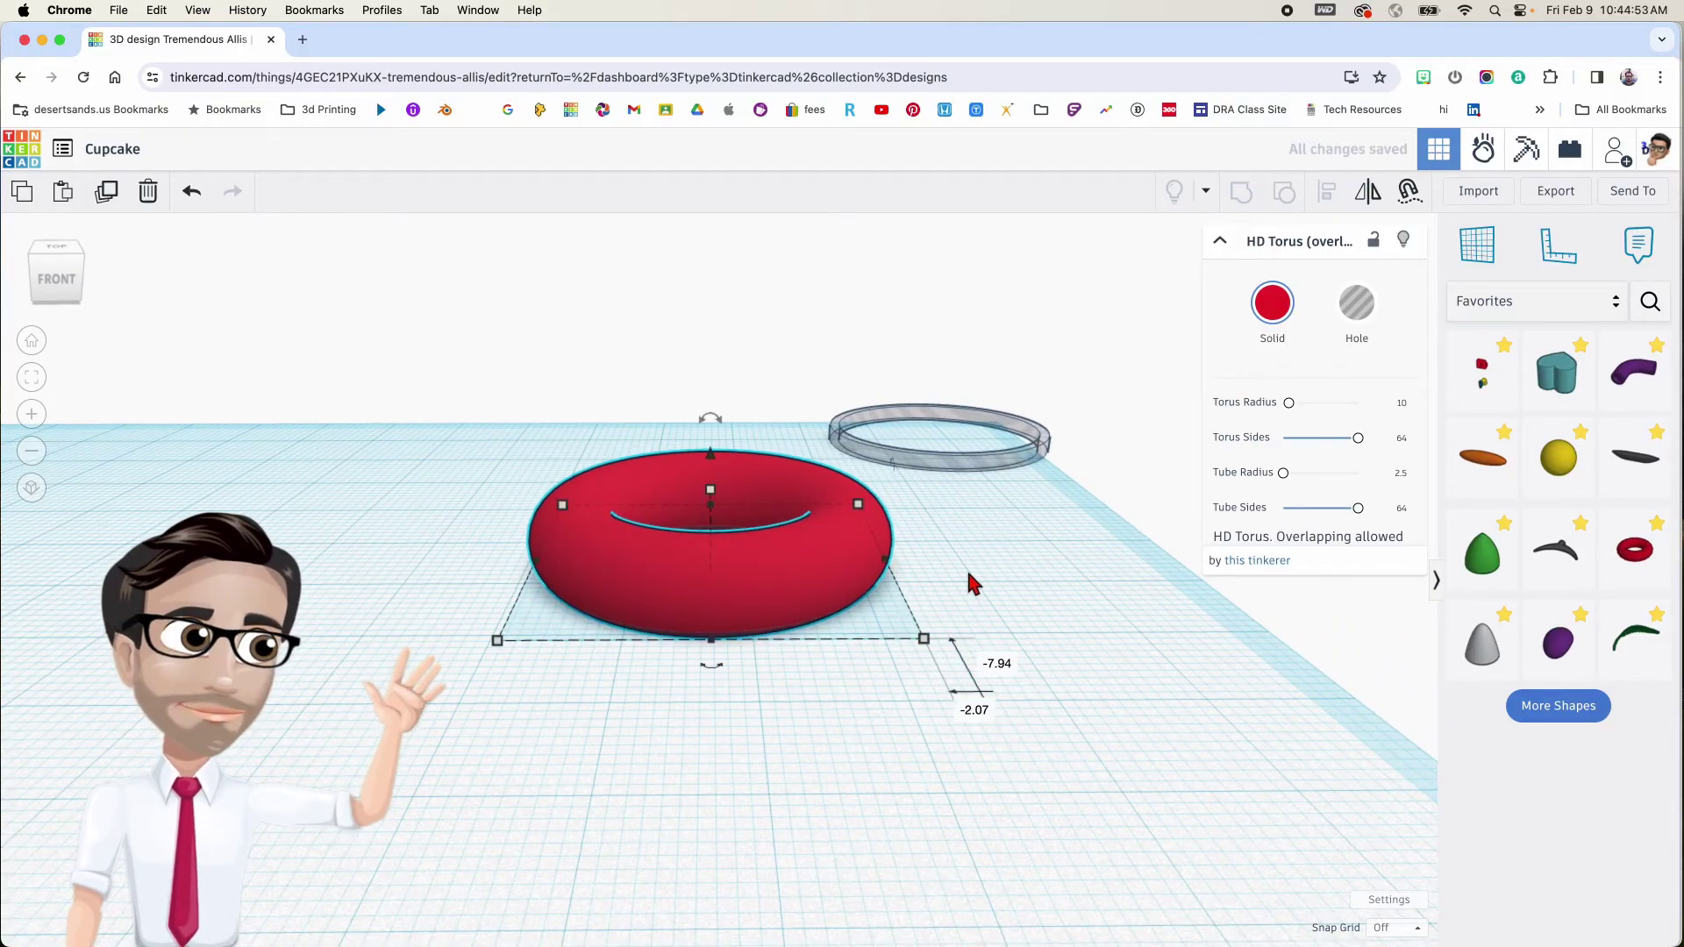
pyautogui.moveTo(970, 583); pyautogui.dragTo(982, 680, button='right')
pyautogui.moveTo(953, 513); pyautogui.dragTo(978, 678)
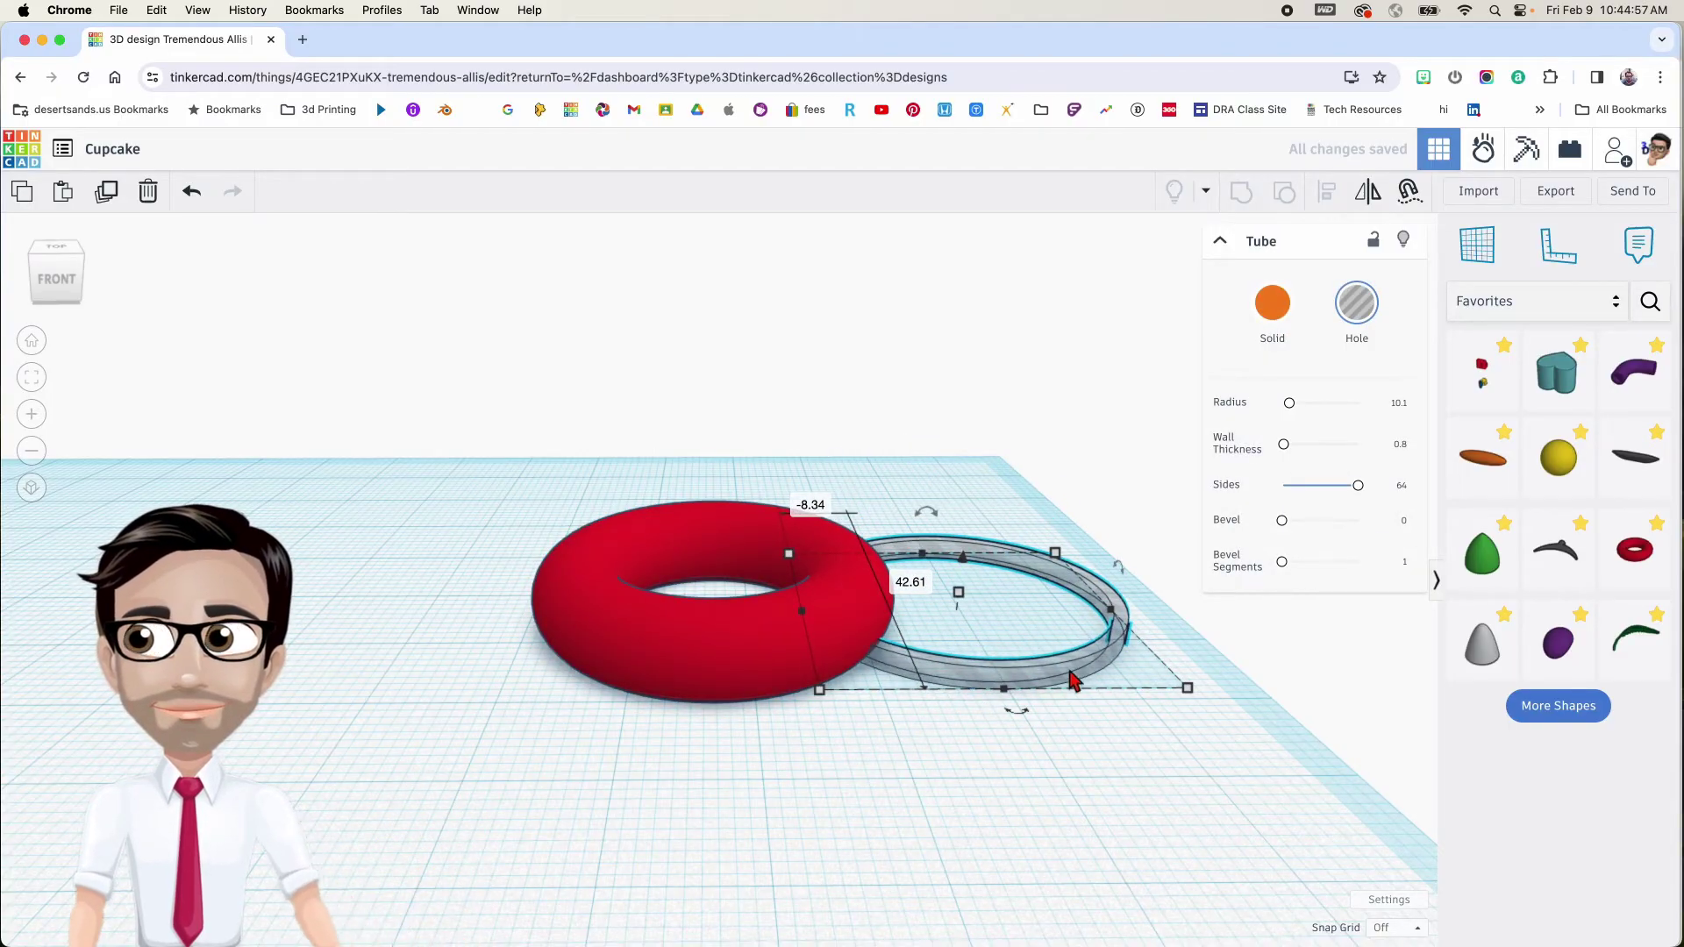
# Make the red torus transparent so the hole ring overlapping it can be seen through it
pyautogui.click(702, 667)
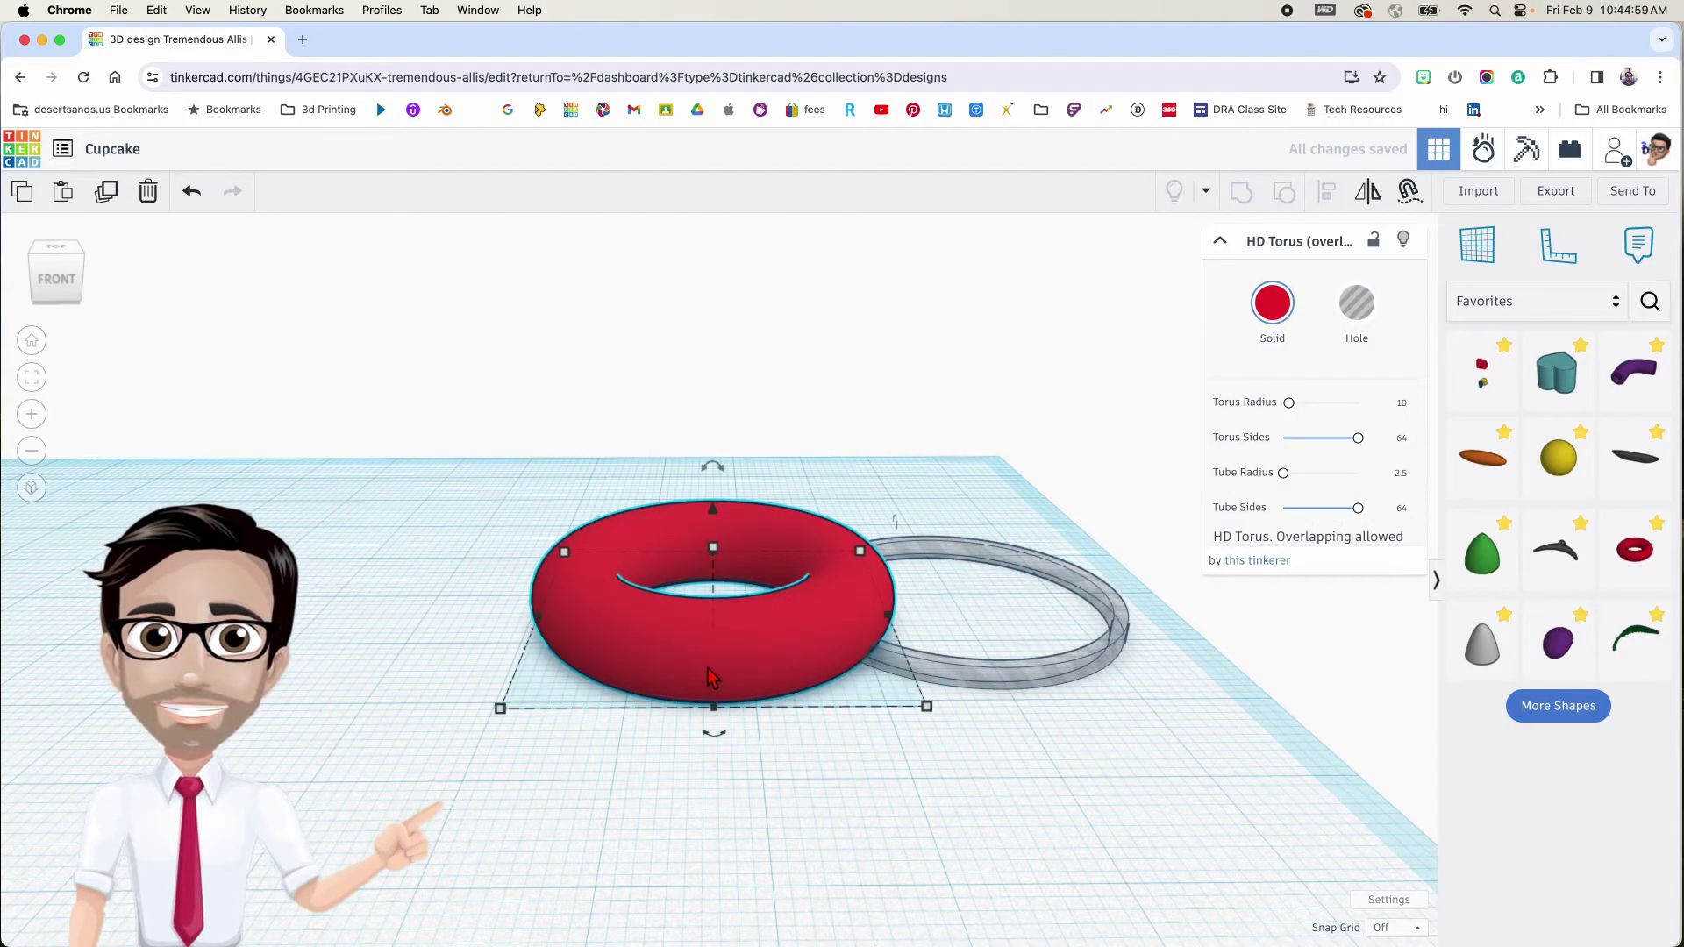
pyautogui.press('t')
pyautogui.moveTo(444, 521); pyautogui.dragTo(1088, 738)
pyautogui.moveTo(1055, 712)
pyautogui.mouseDown(button='right')
pyautogui.moveTo(1019, 666)
pyautogui.moveTo(1034, 714)
pyautogui.mouseUp(button='right')
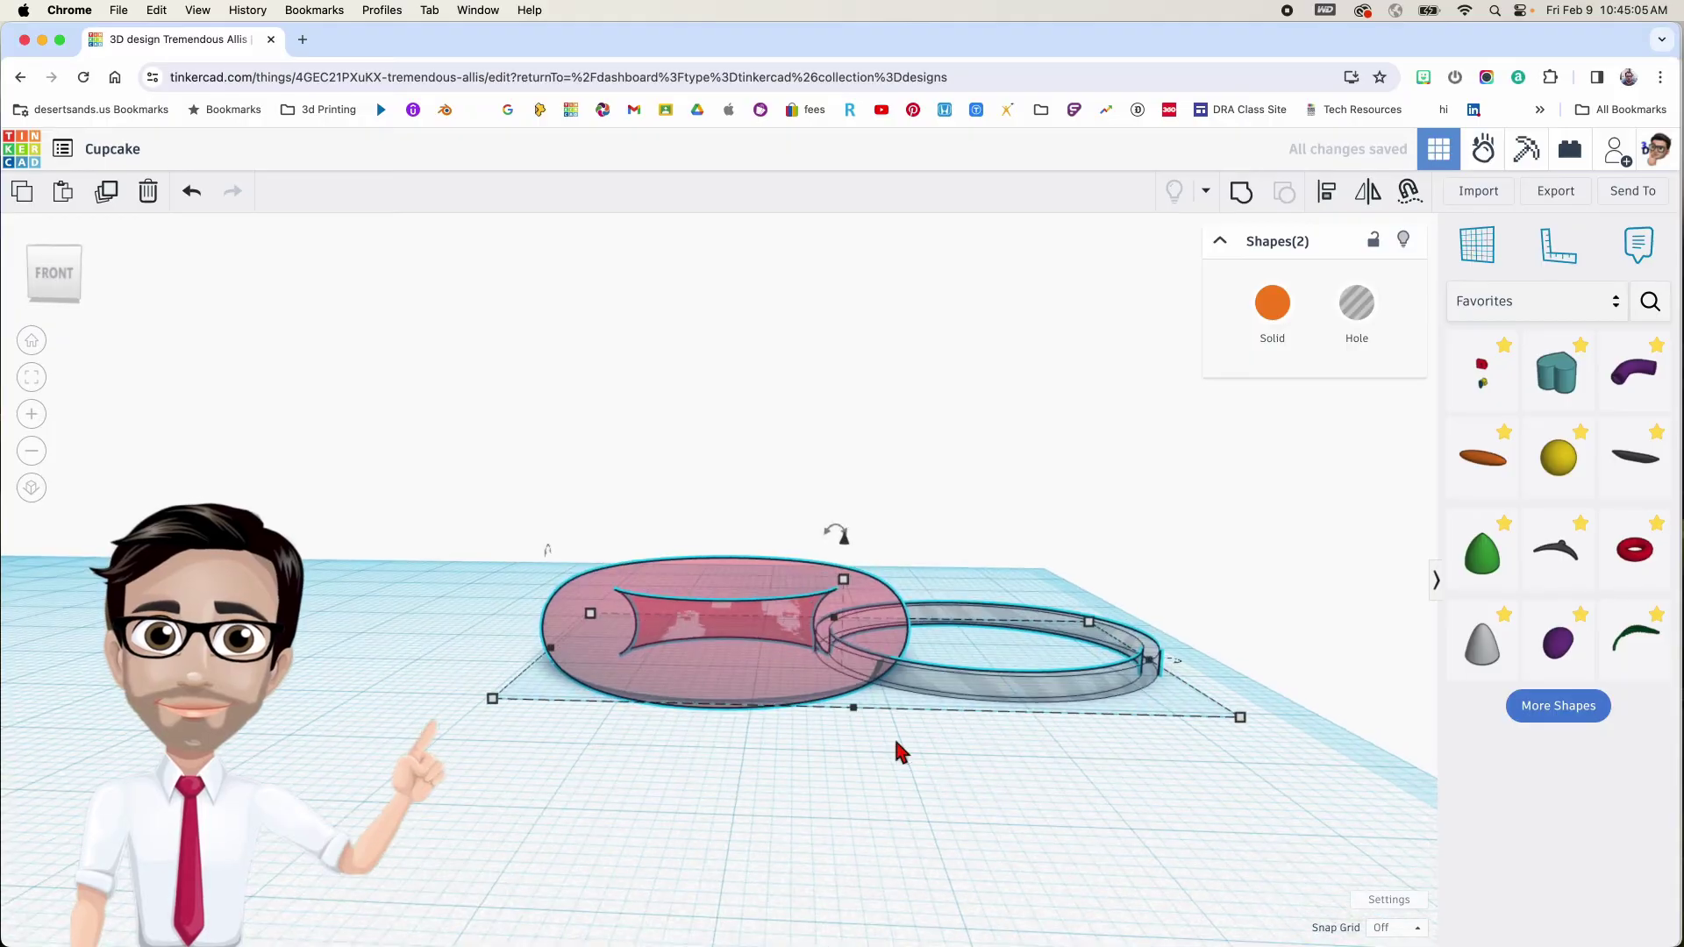
pyautogui.click(696, 733)
pyautogui.click(689, 739)
pyautogui.click(751, 676)
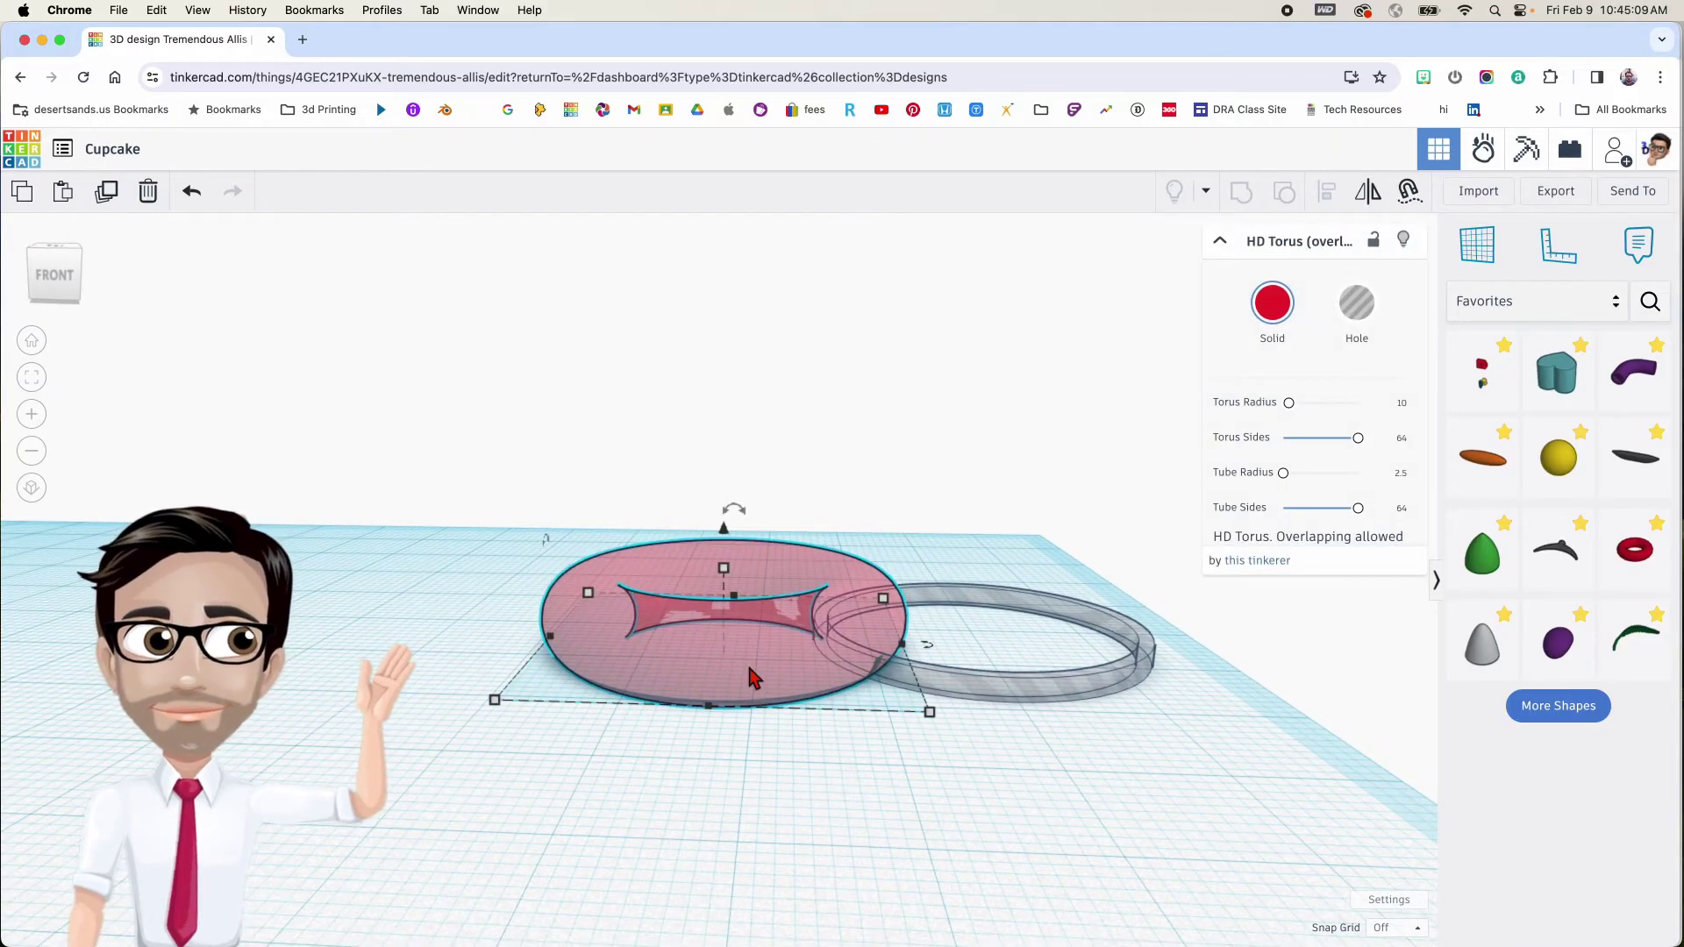
pyautogui.click(891, 756)
# Place a hole Box from the Basic Shapes beside the torus and set its height to -20 mm to extend it below the workplane
pyautogui.click(1600, 303)
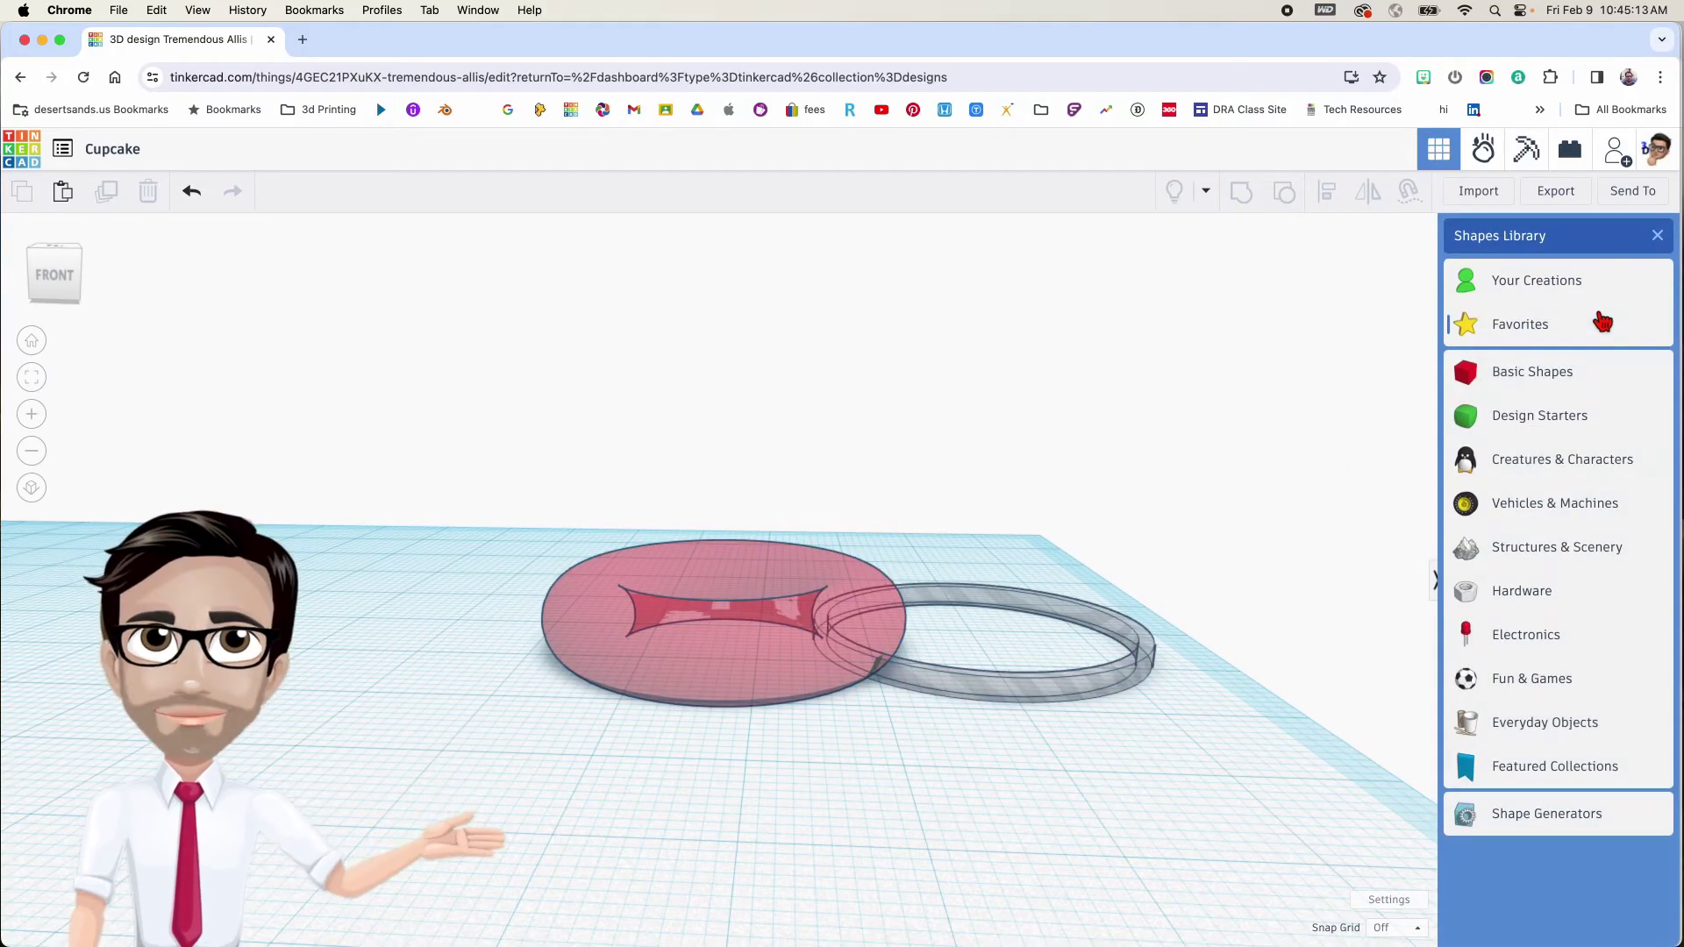
pyautogui.click(1572, 377)
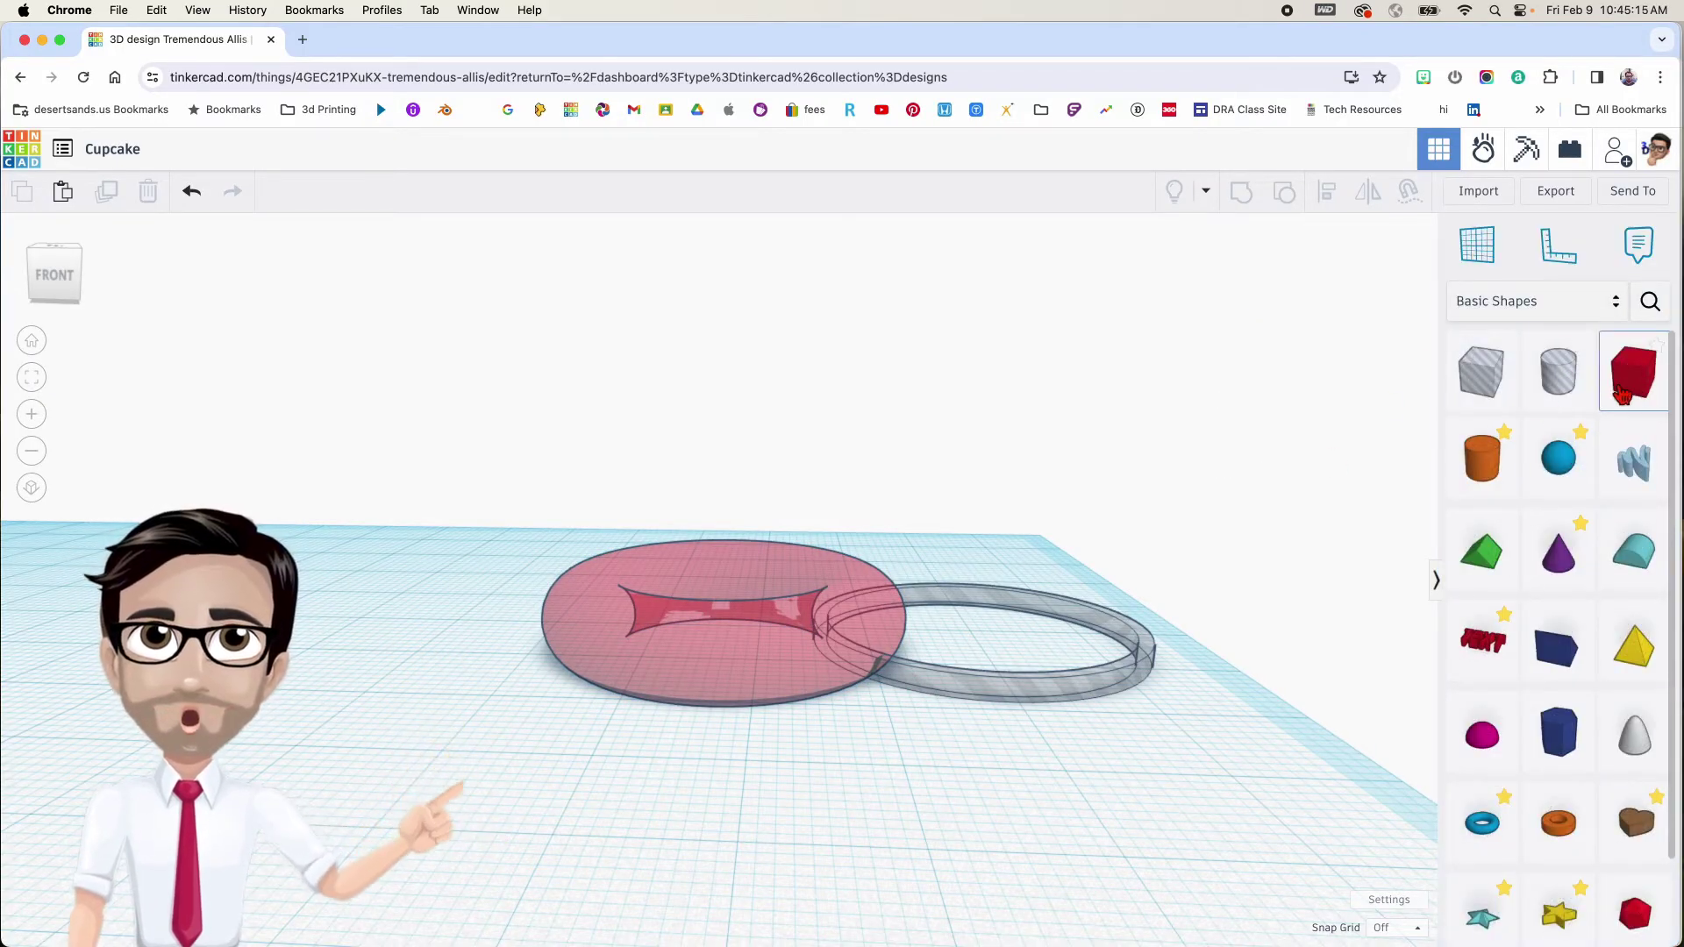
pyautogui.click(1501, 402)
pyautogui.moveTo(900, 674); pyautogui.dragTo(386, 653)
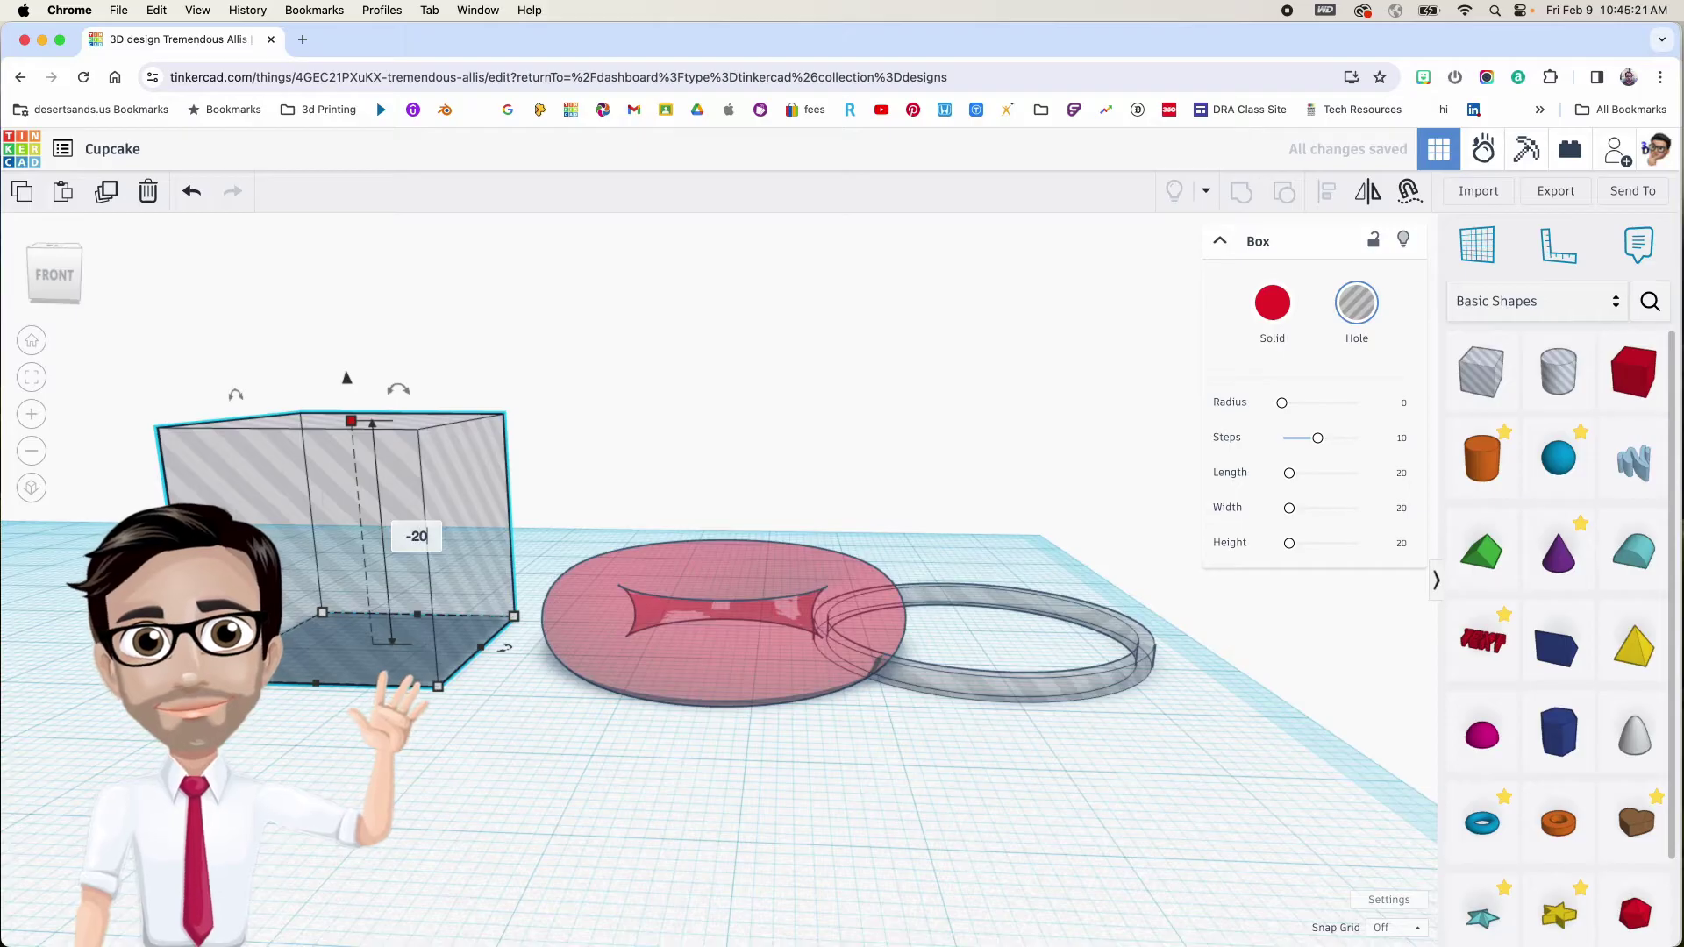
pyautogui.press('Return')
# Enlarge the hole box beyond the torus's outline and position it beneath the torus, below the workplane
pyautogui.moveTo(438, 688); pyautogui.dragTo(804, 901)
pyautogui.moveTo(575, 721); pyautogui.dragTo(753, 627)
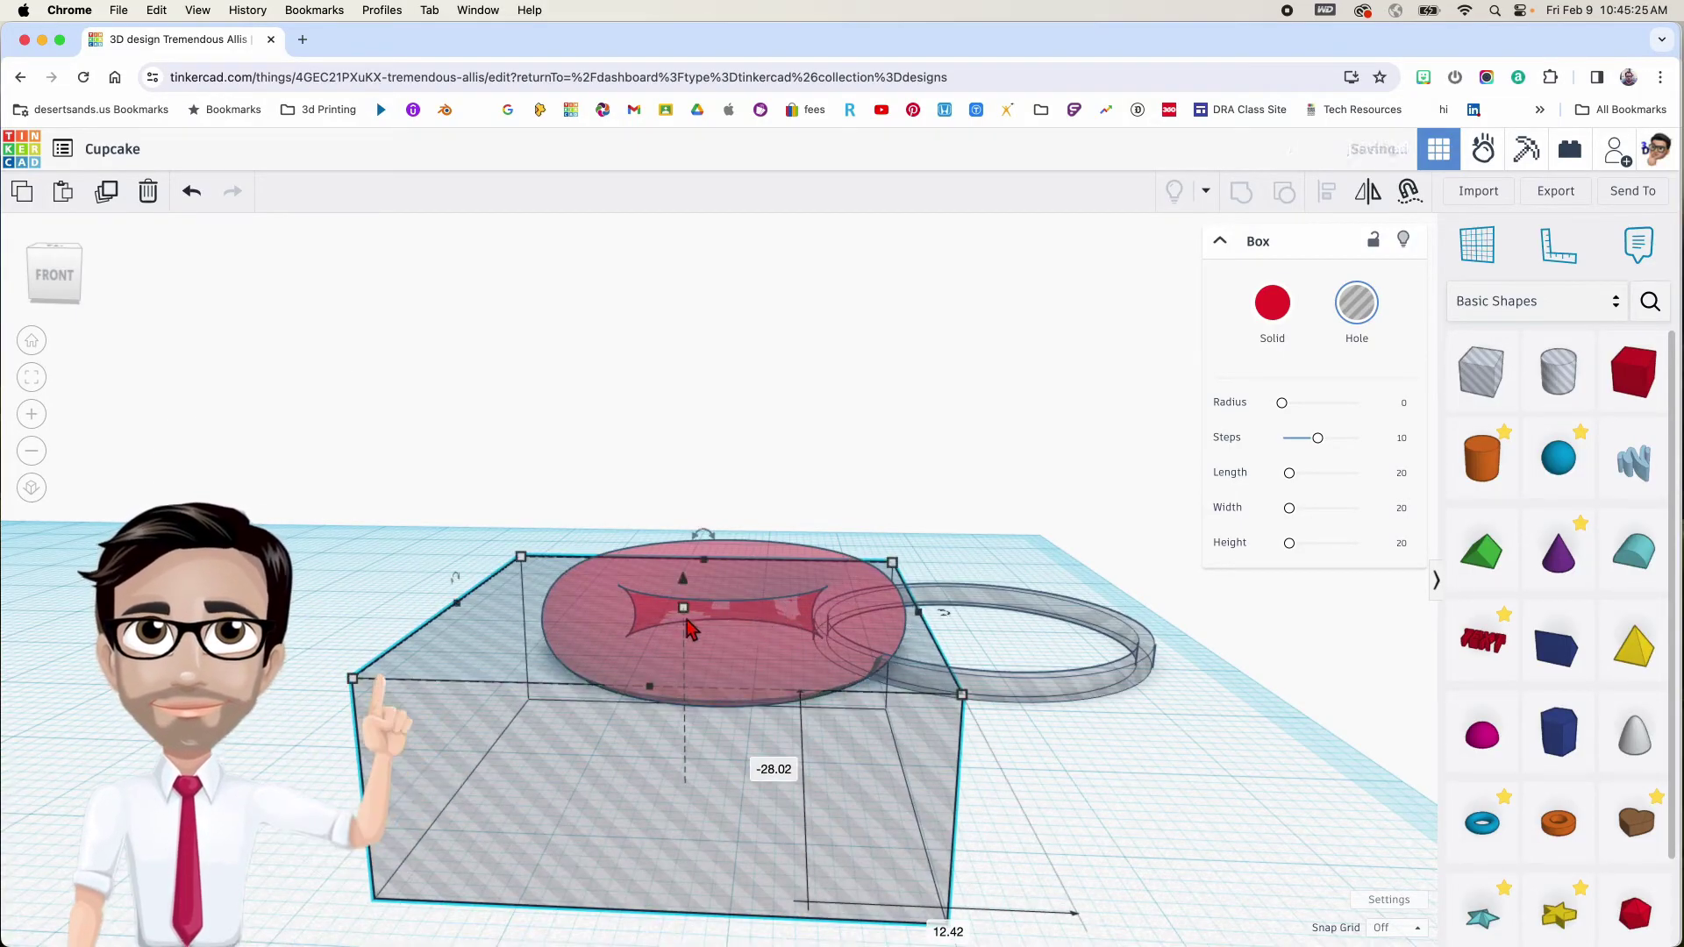
pyautogui.moveTo(1007, 686); pyautogui.dragTo(1174, 644)
pyautogui.moveTo(906, 658); pyautogui.dragTo(858, 598, button='right')
pyautogui.moveTo(900, 600); pyautogui.dragTo(921, 669)
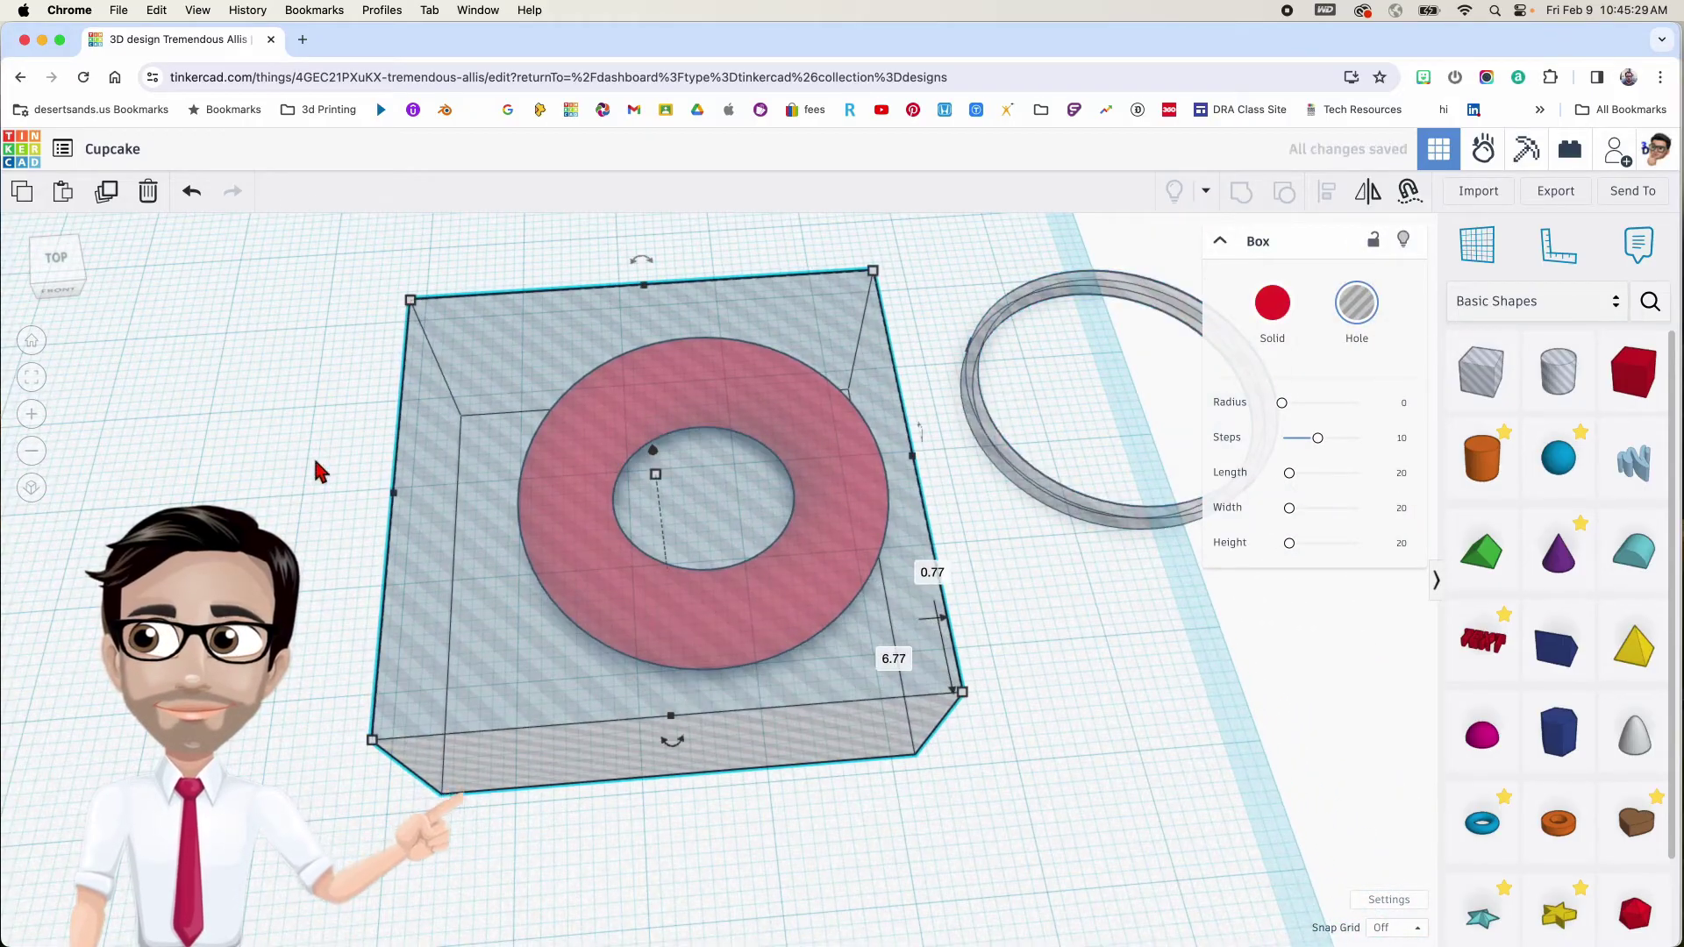
# Group the transparent torus with the hole box to cut the torus's underside flat
pyautogui.moveTo(320, 464); pyautogui.dragTo(845, 587)
pyautogui.hotkey('ctrl', 'g')
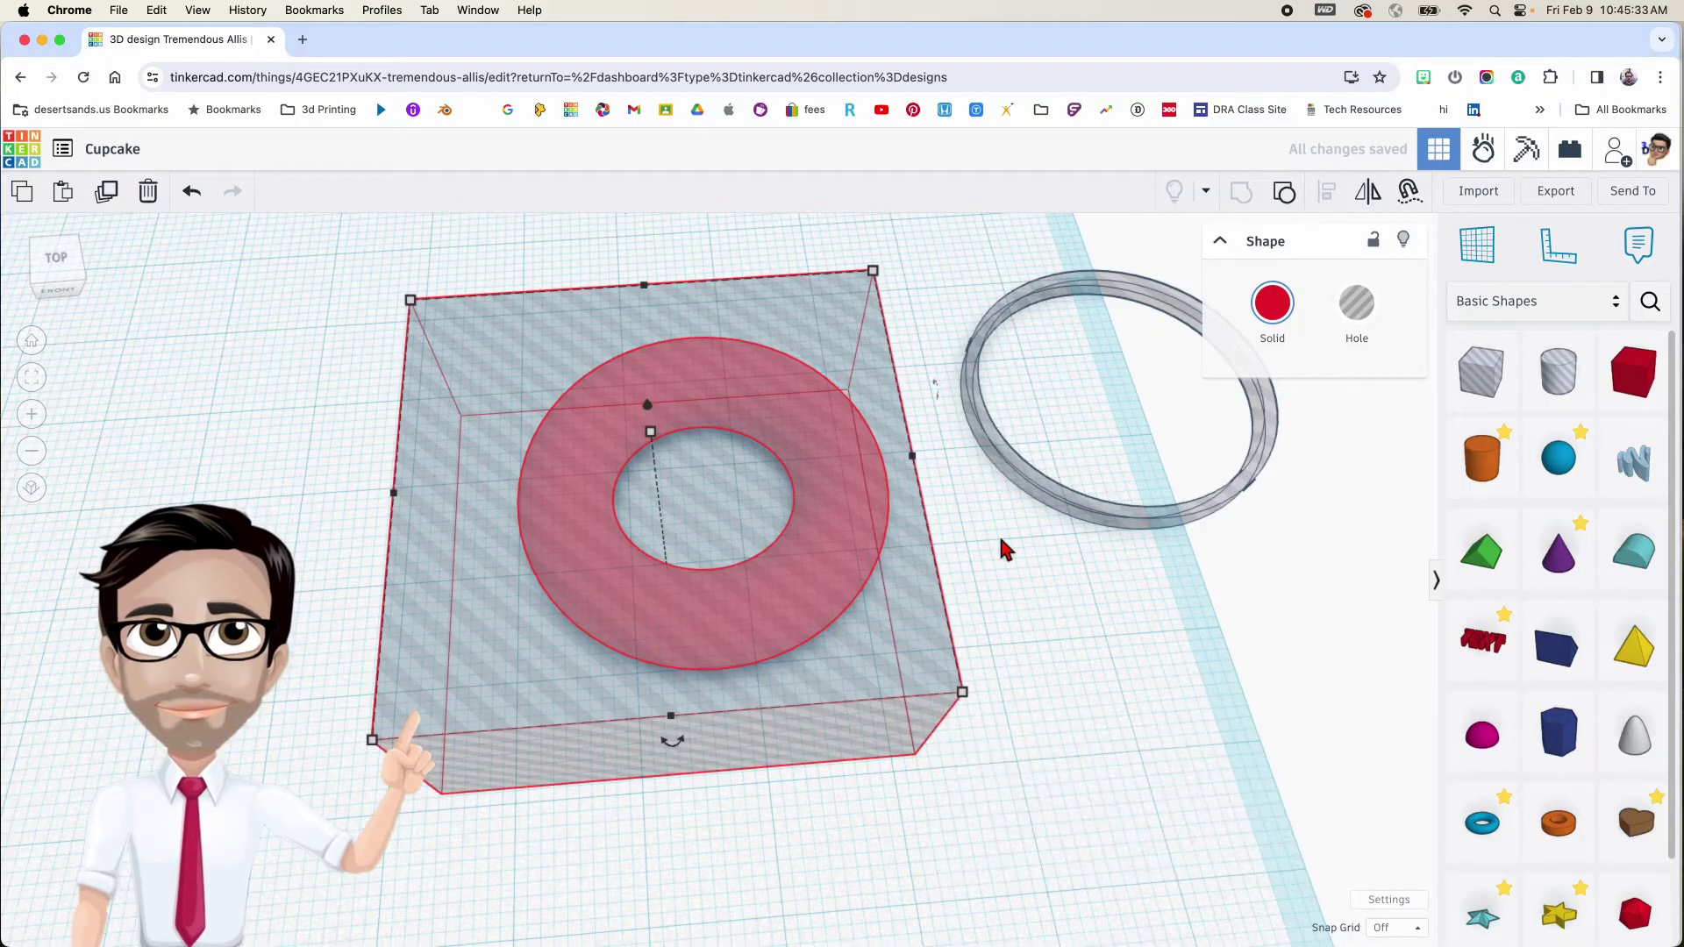
pyautogui.moveTo(998, 542); pyautogui.dragTo(811, 505, button='right')
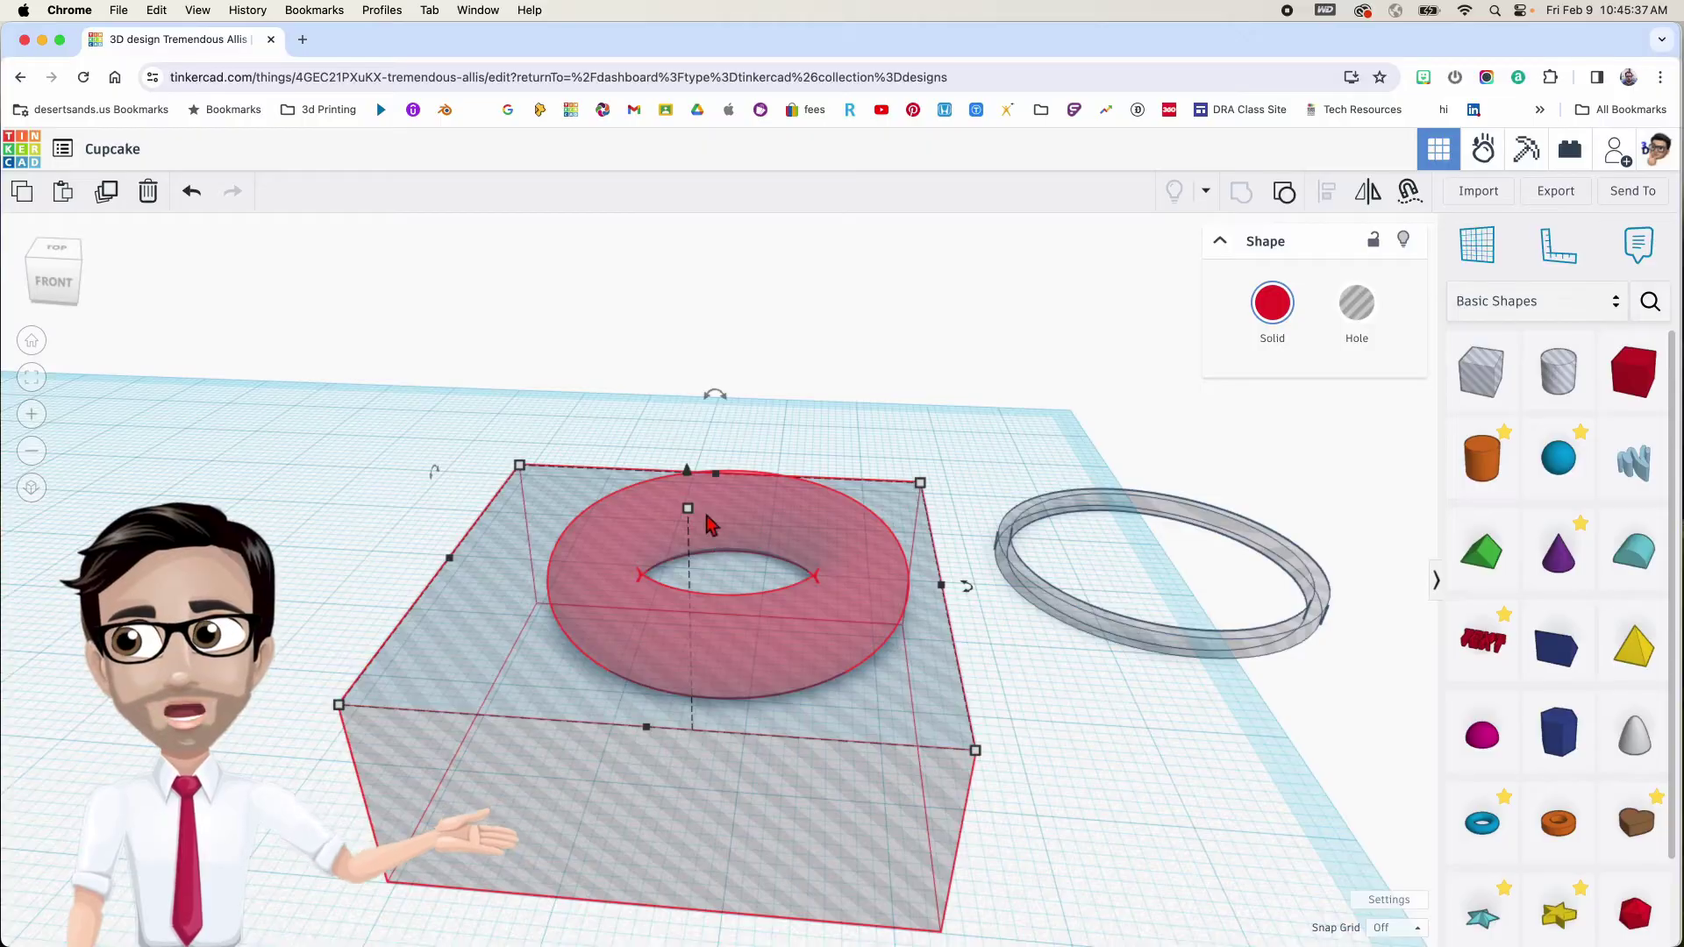
pyautogui.scroll(2, 686, 588)
pyautogui.moveTo(792, 629); pyautogui.dragTo(850, 602, button='right')
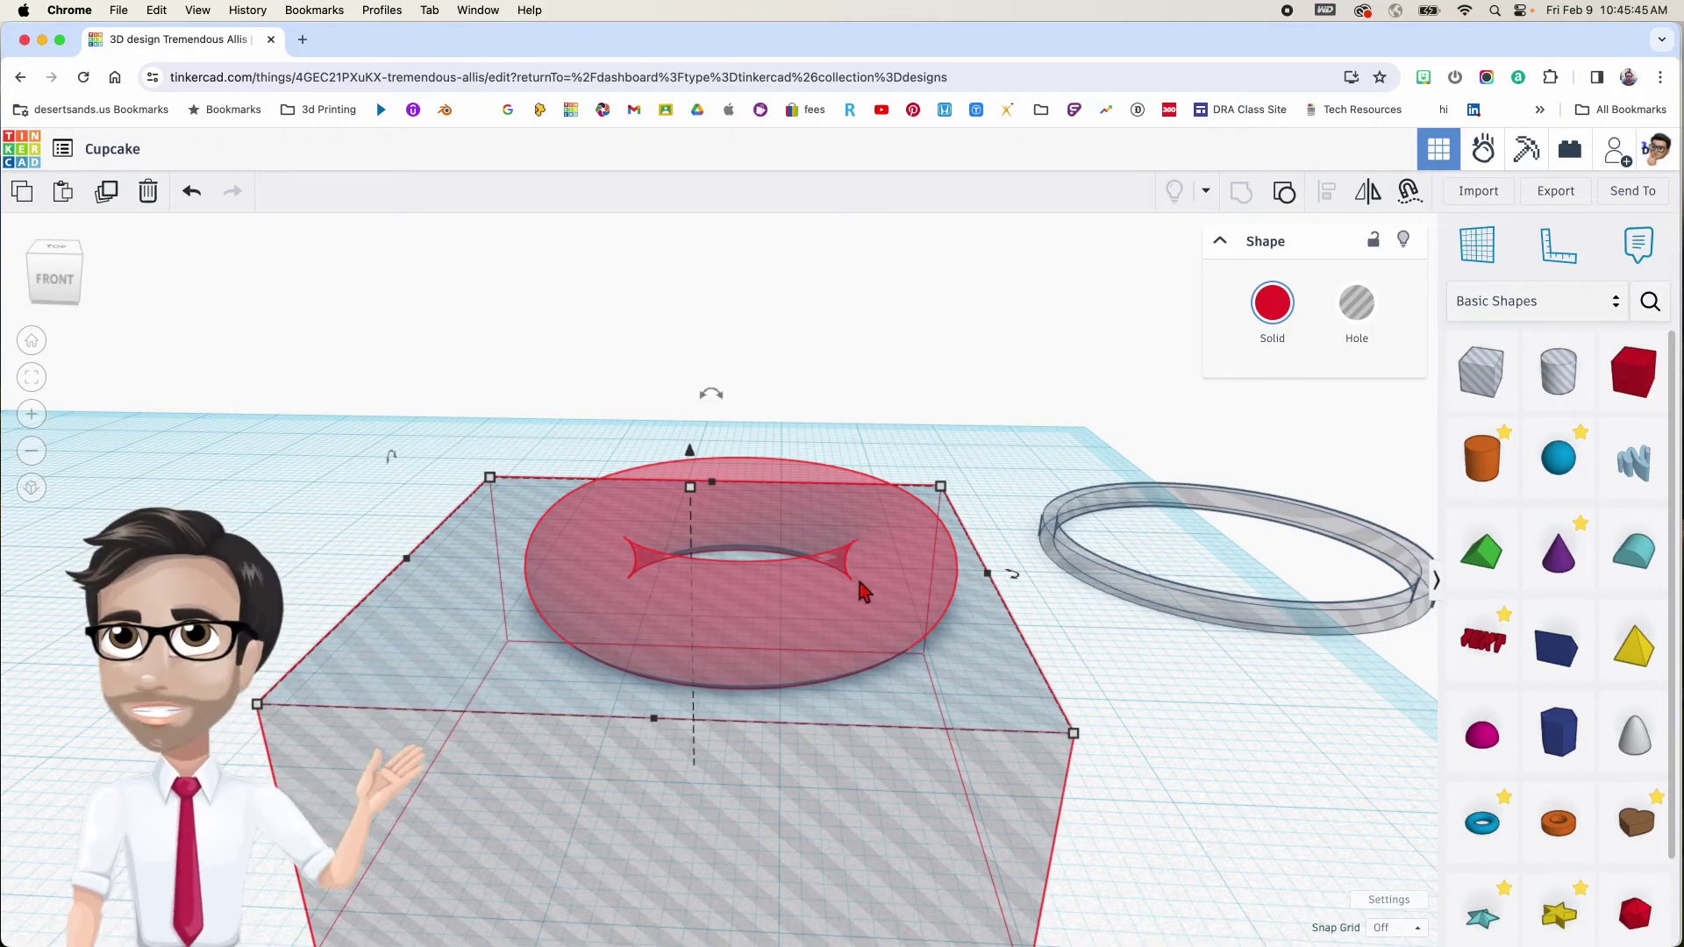
pyautogui.moveTo(1245, 650); pyautogui.dragTo(1214, 699, button='right')
# Move the hole ring into the flattened torus and align the two centred on both horizontal axes
pyautogui.moveTo(1298, 640); pyautogui.dragTo(726, 674)
pyautogui.moveTo(480, 489); pyautogui.dragTo(798, 733)
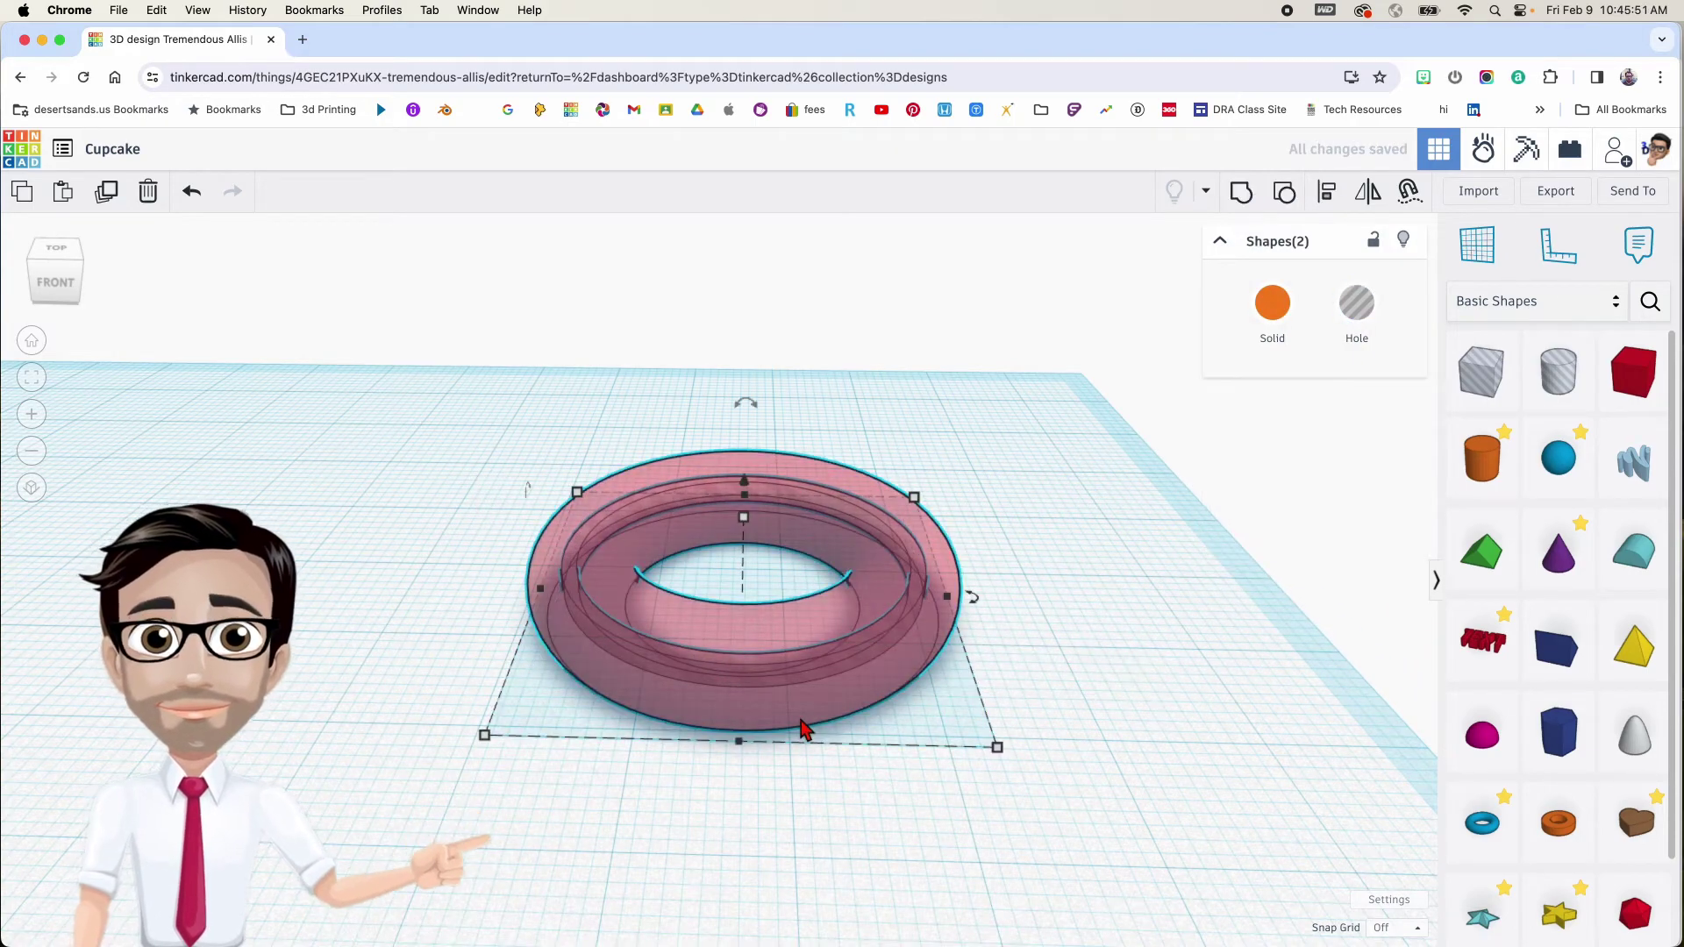
pyautogui.press('l')
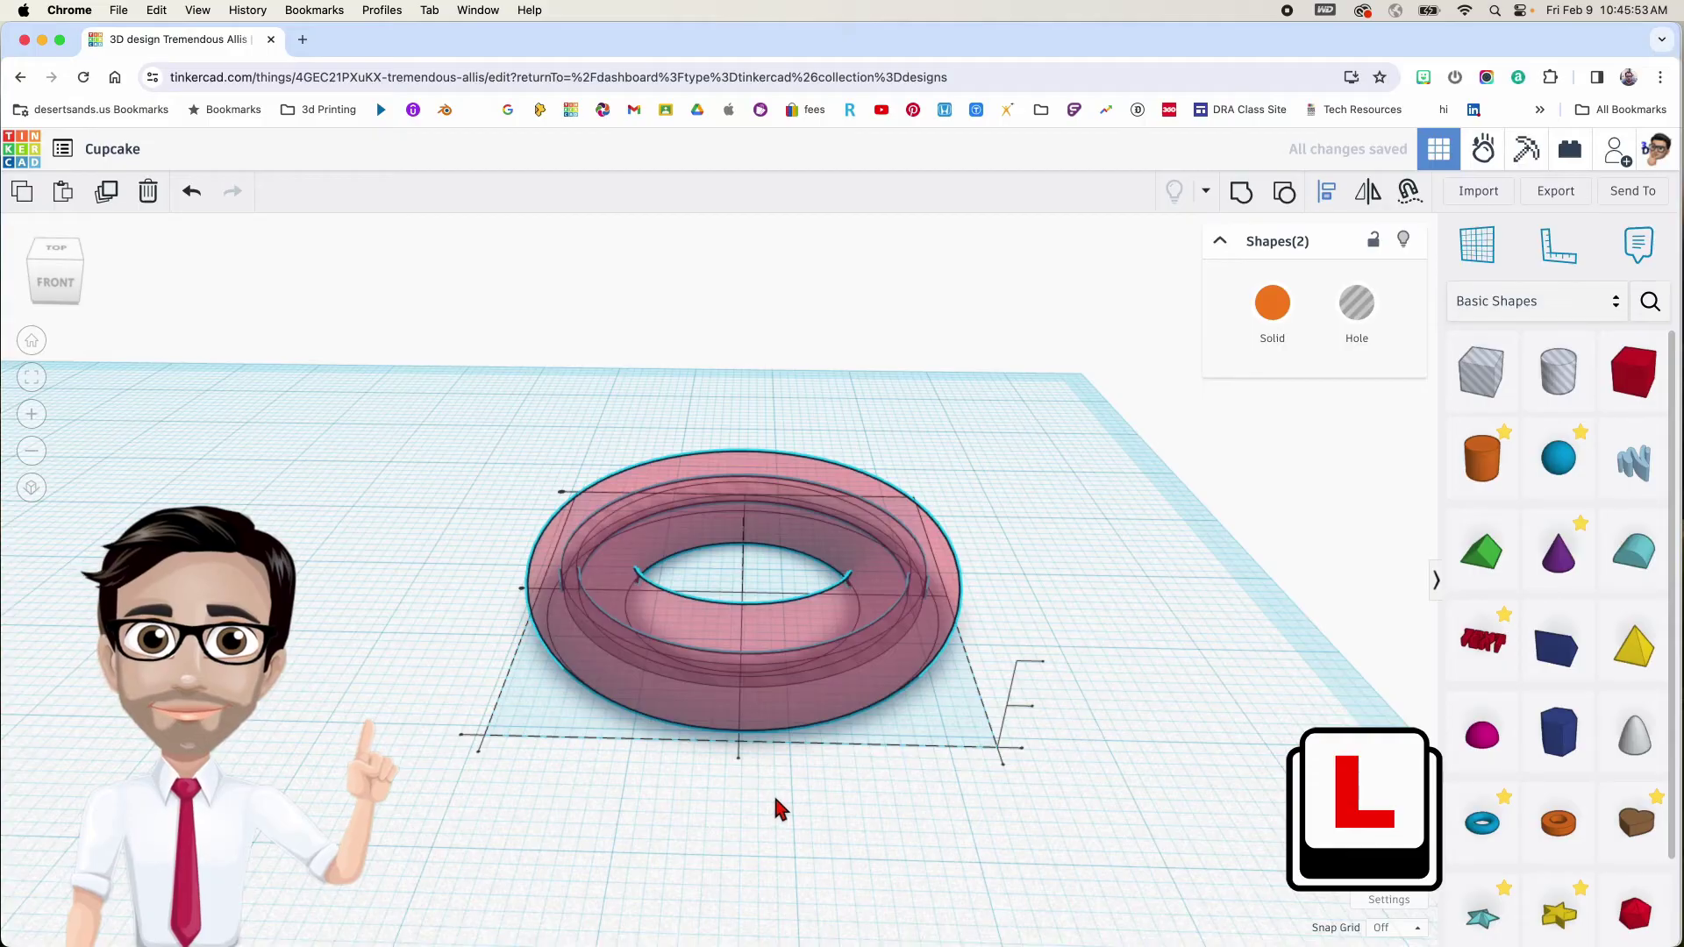
pyautogui.click(784, 677)
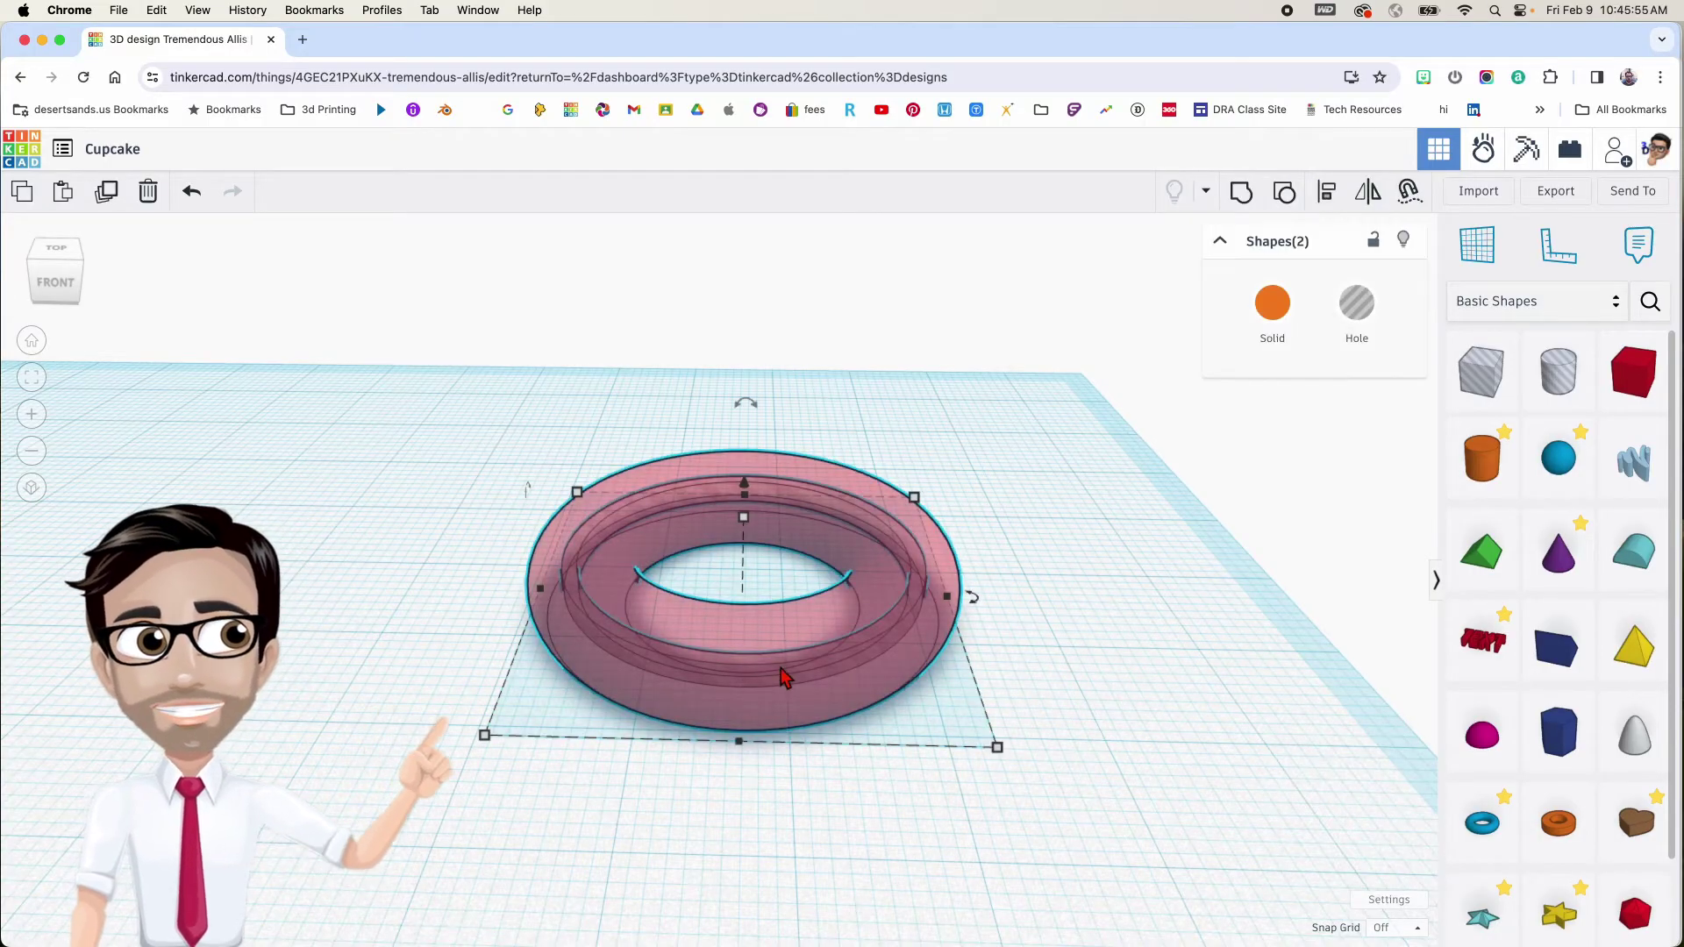
pyautogui.press('l')
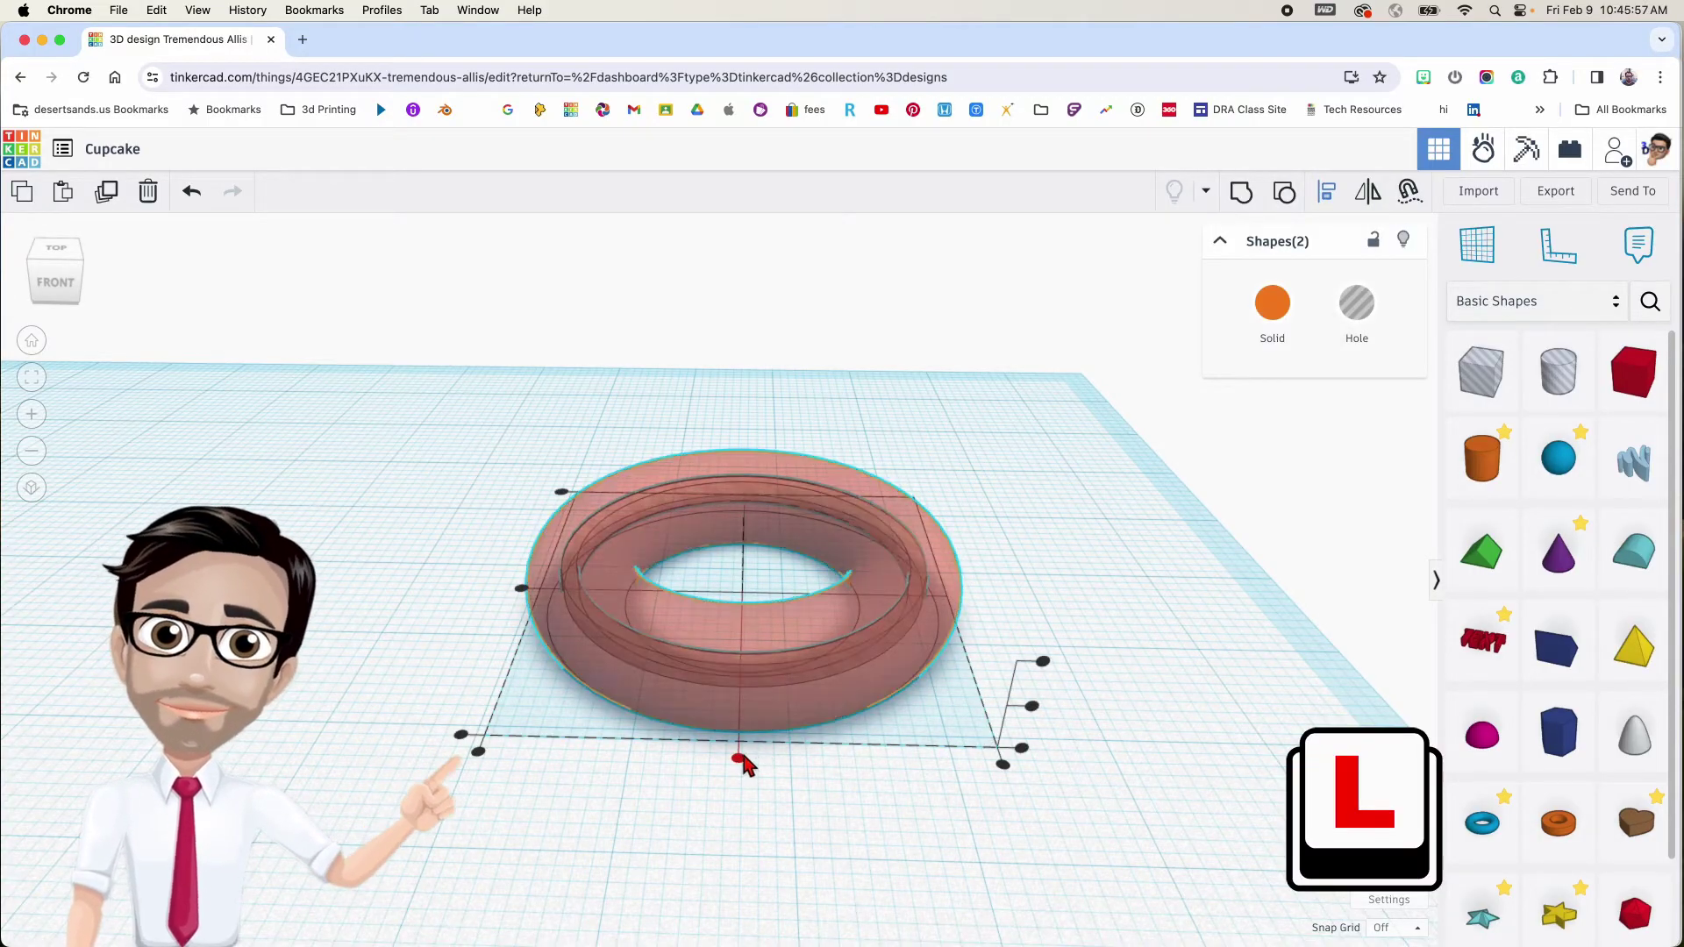
pyautogui.click(737, 759)
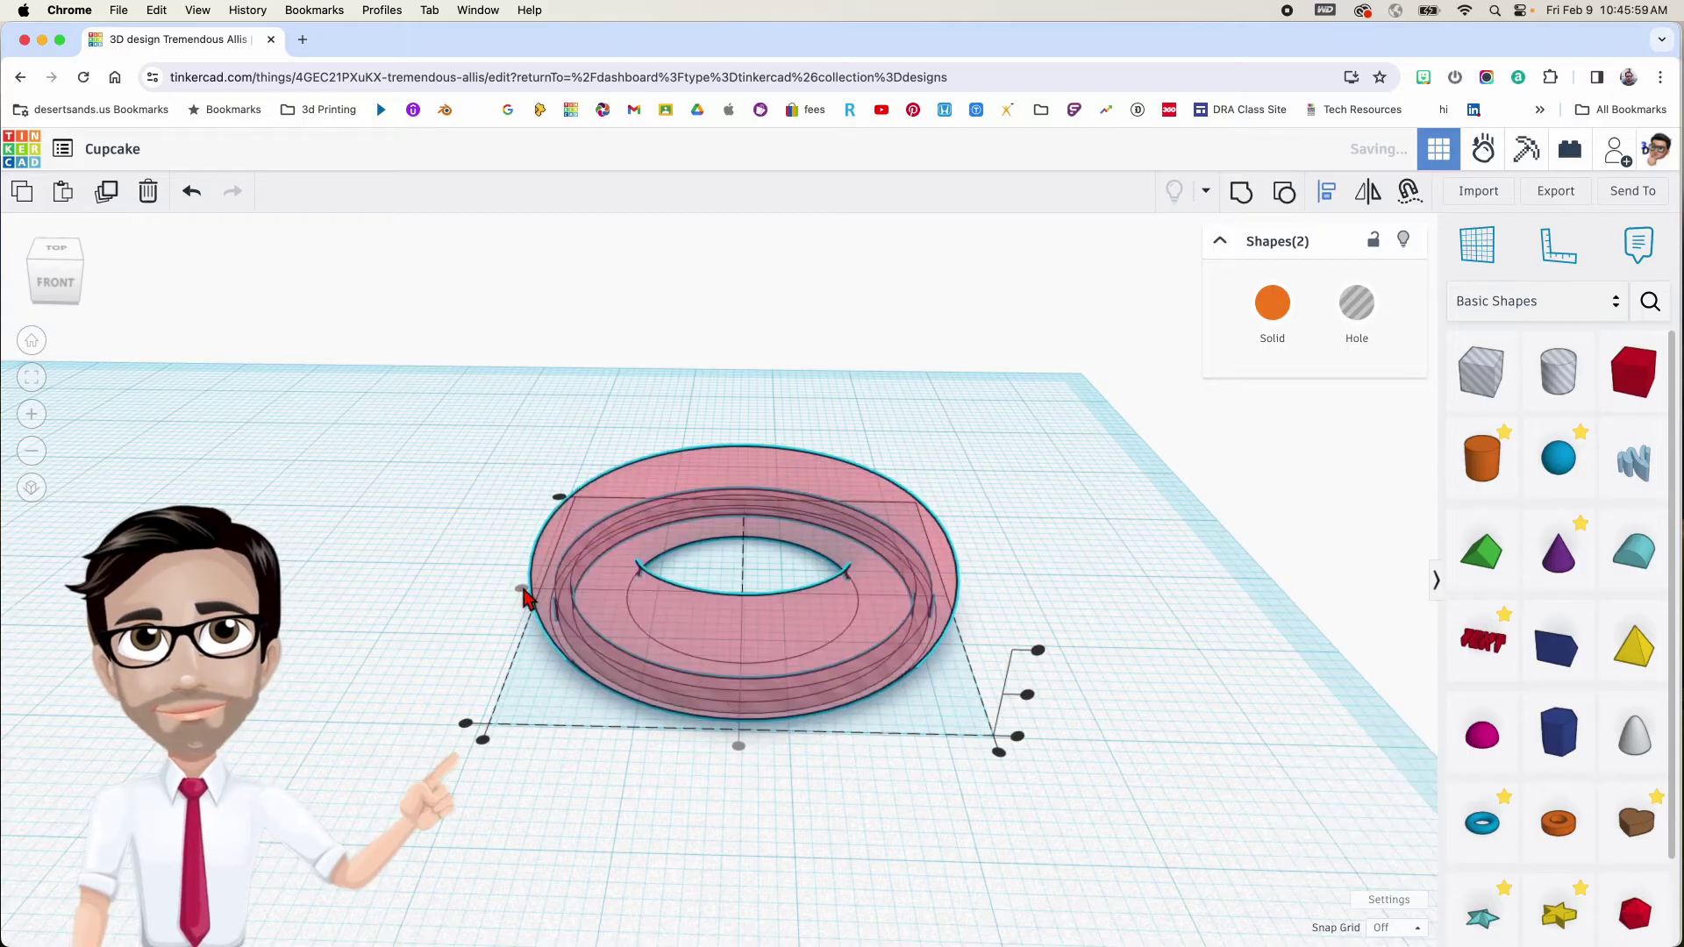
# Check the ring's position from below and group it with the torus to cut the groove into the underside
pyautogui.moveTo(696, 699); pyautogui.dragTo(718, 516, button='right')
pyautogui.scroll(3, 692, 519)
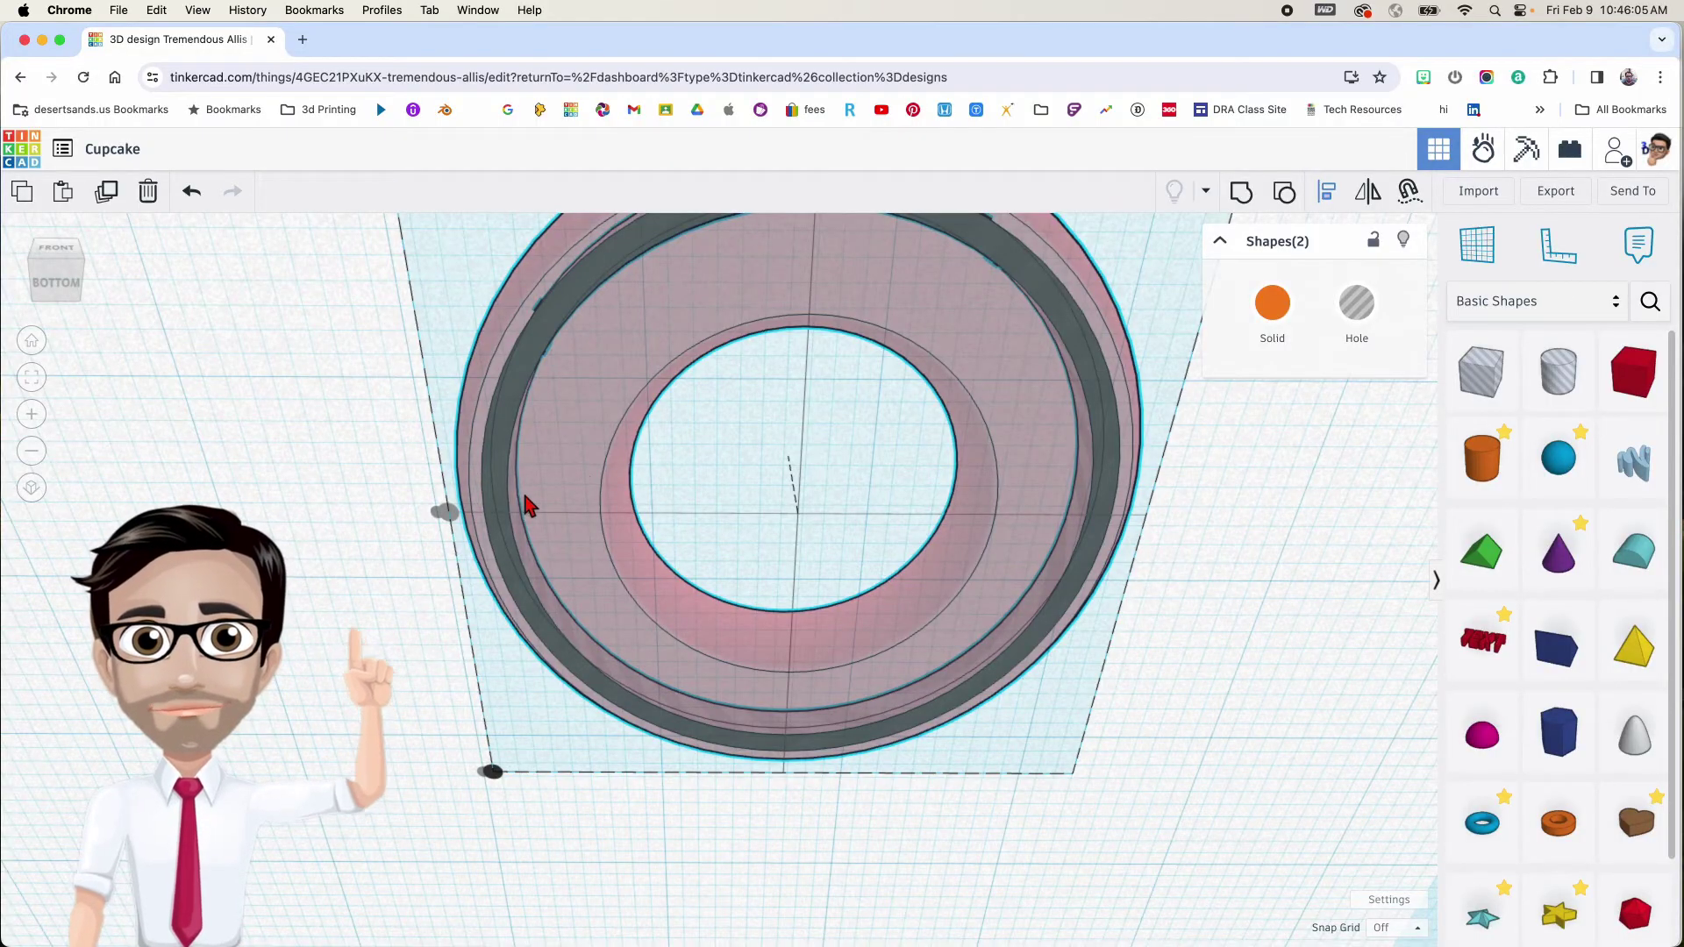
pyautogui.scroll(-3, 741, 526)
pyautogui.moveTo(755, 515); pyautogui.dragTo(785, 662, button='right')
pyautogui.scroll(-1, 799, 617)
pyautogui.moveTo(804, 588); pyautogui.dragTo(868, 674, button='middle')
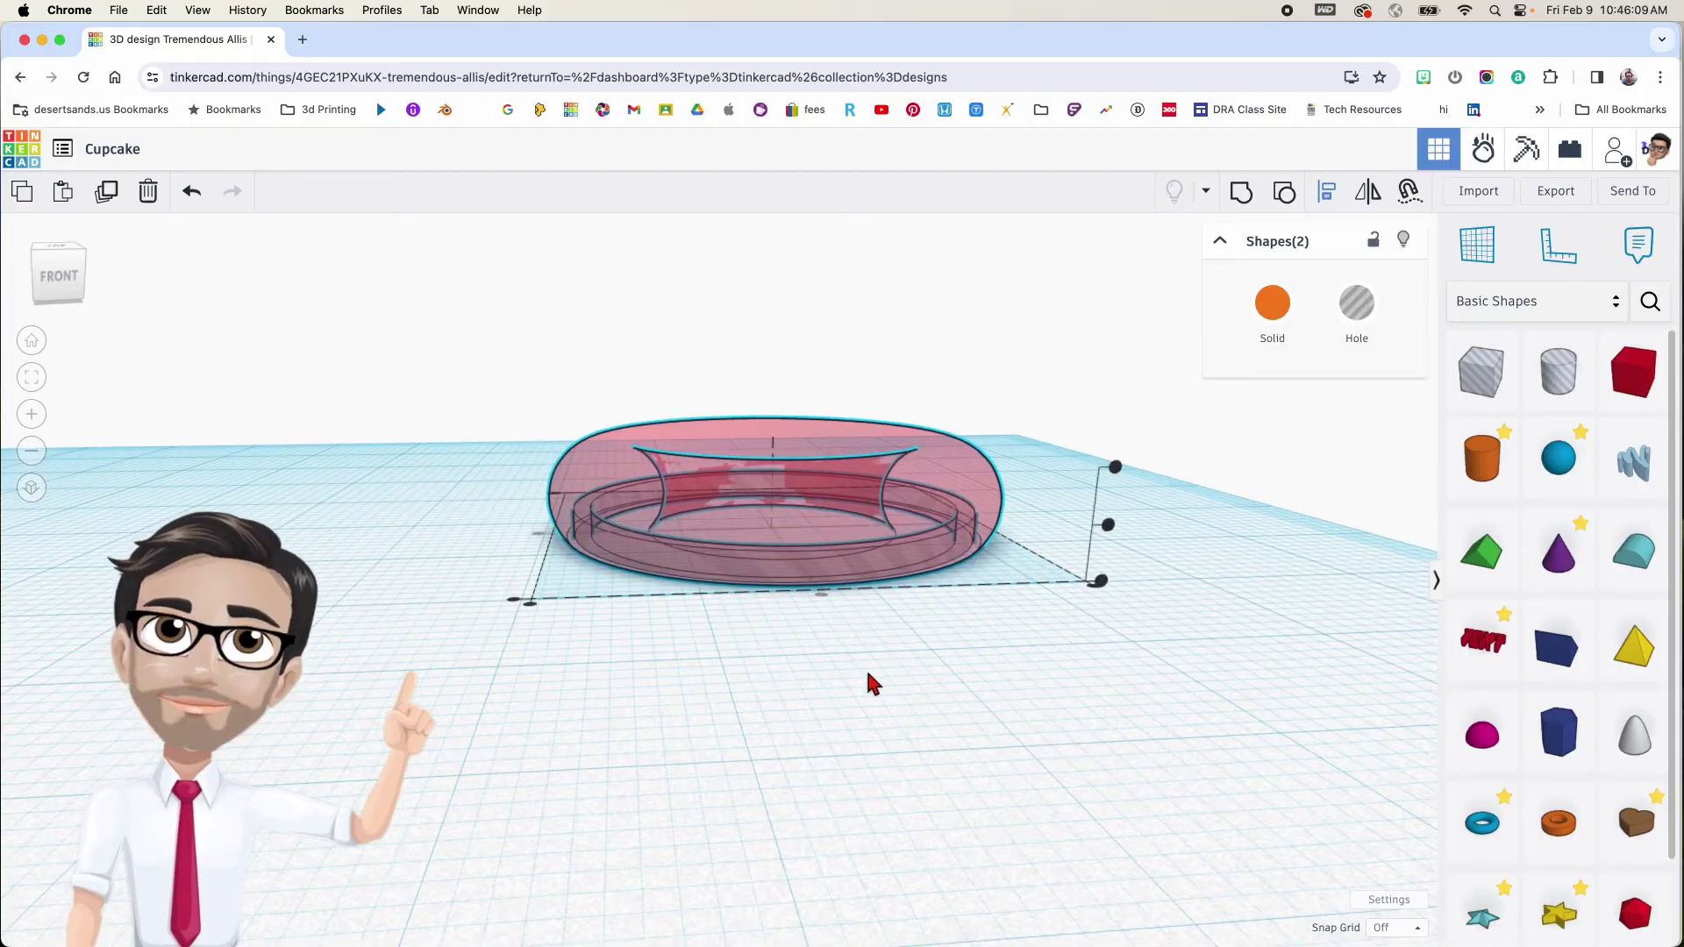
pyautogui.moveTo(494, 496); pyautogui.dragTo(459, 455, button='right')
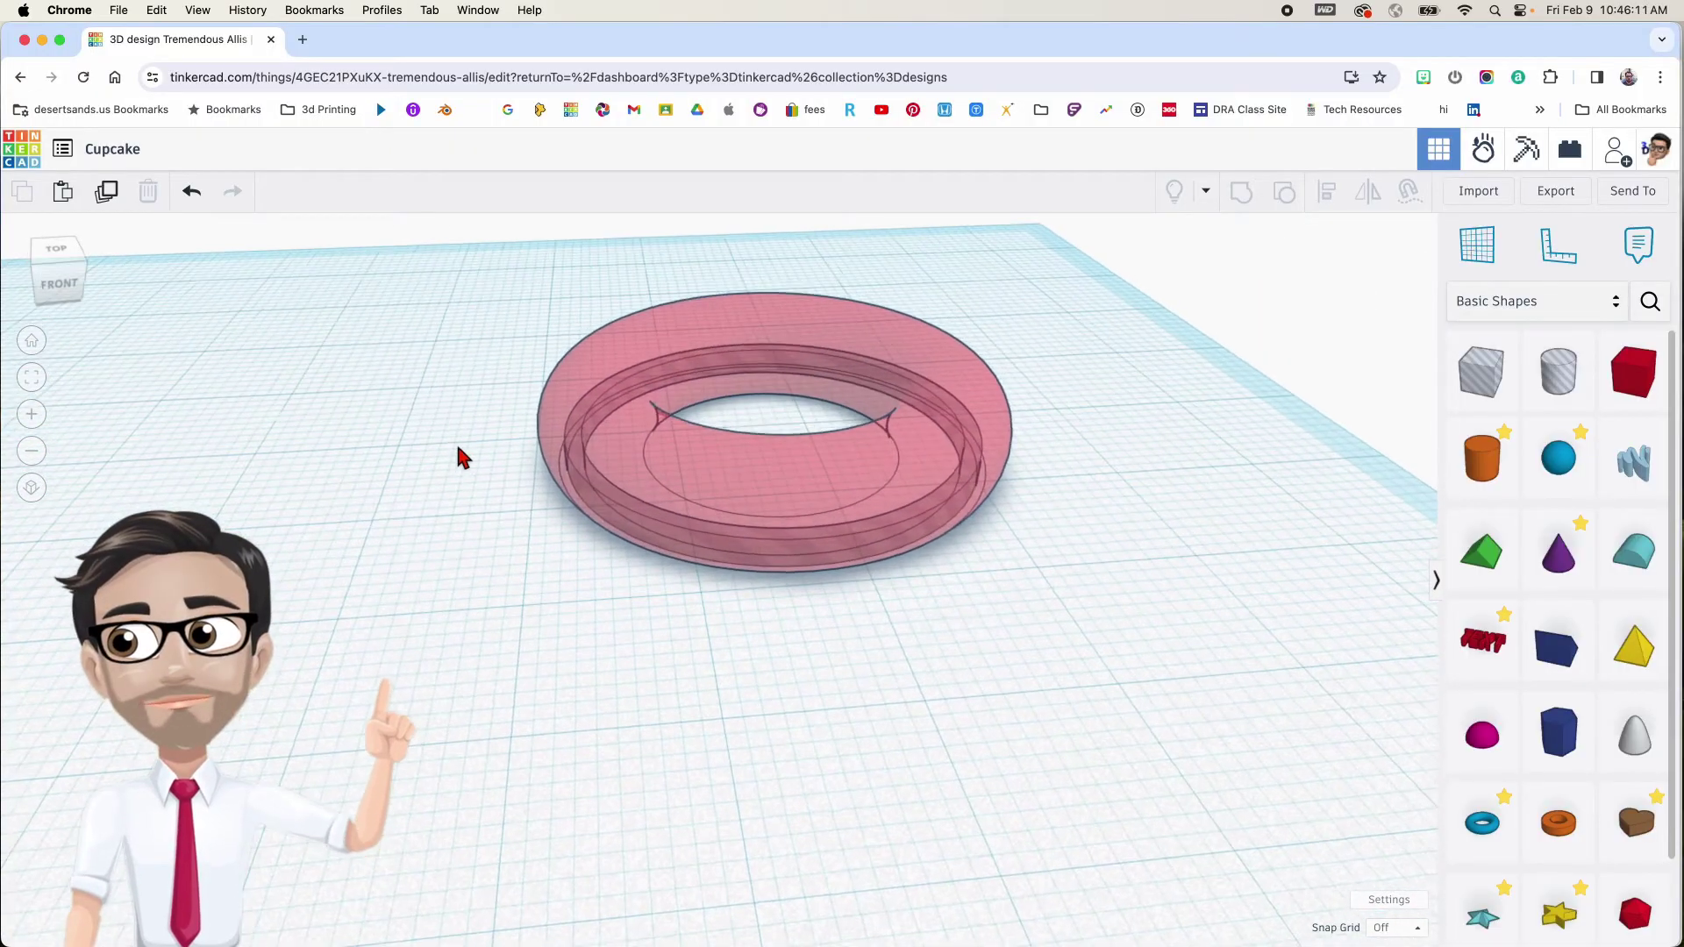
pyautogui.click(849, 534)
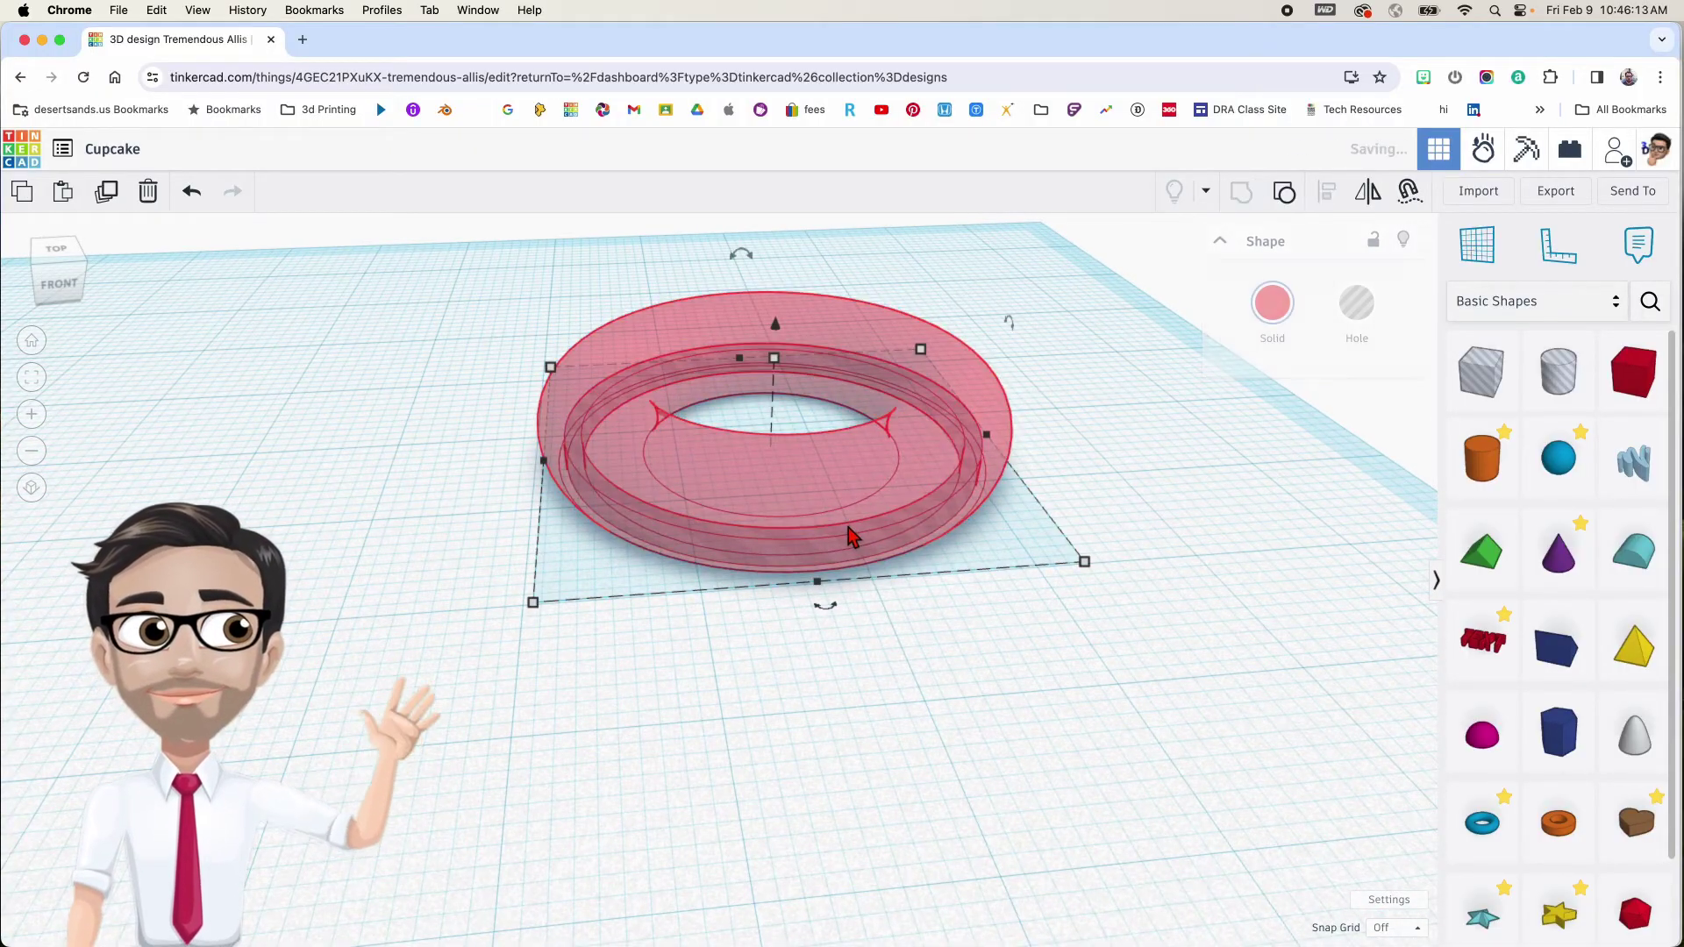
# Turn off transparency for the grooved torus
pyautogui.scroll(-5, 877, 561)
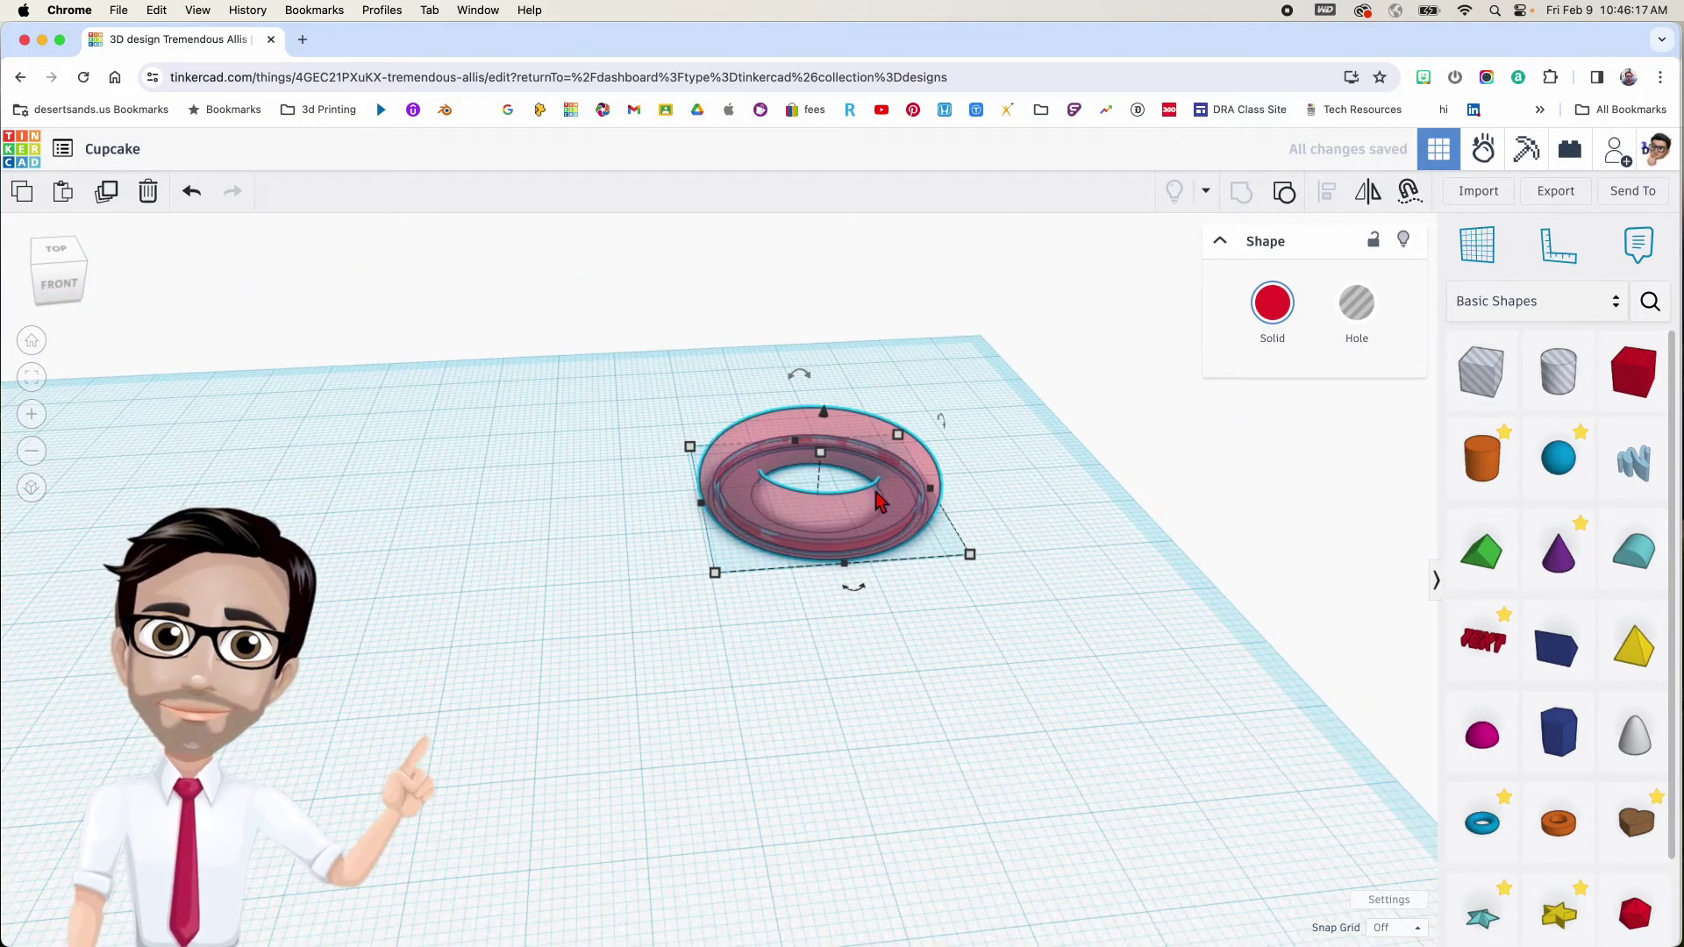
pyautogui.moveTo(606, 608); pyautogui.dragTo(763, 552, button='middle')
pyautogui.moveTo(887, 580); pyautogui.dragTo(724, 611, button='middle')
pyautogui.scroll(3, 816, 584)
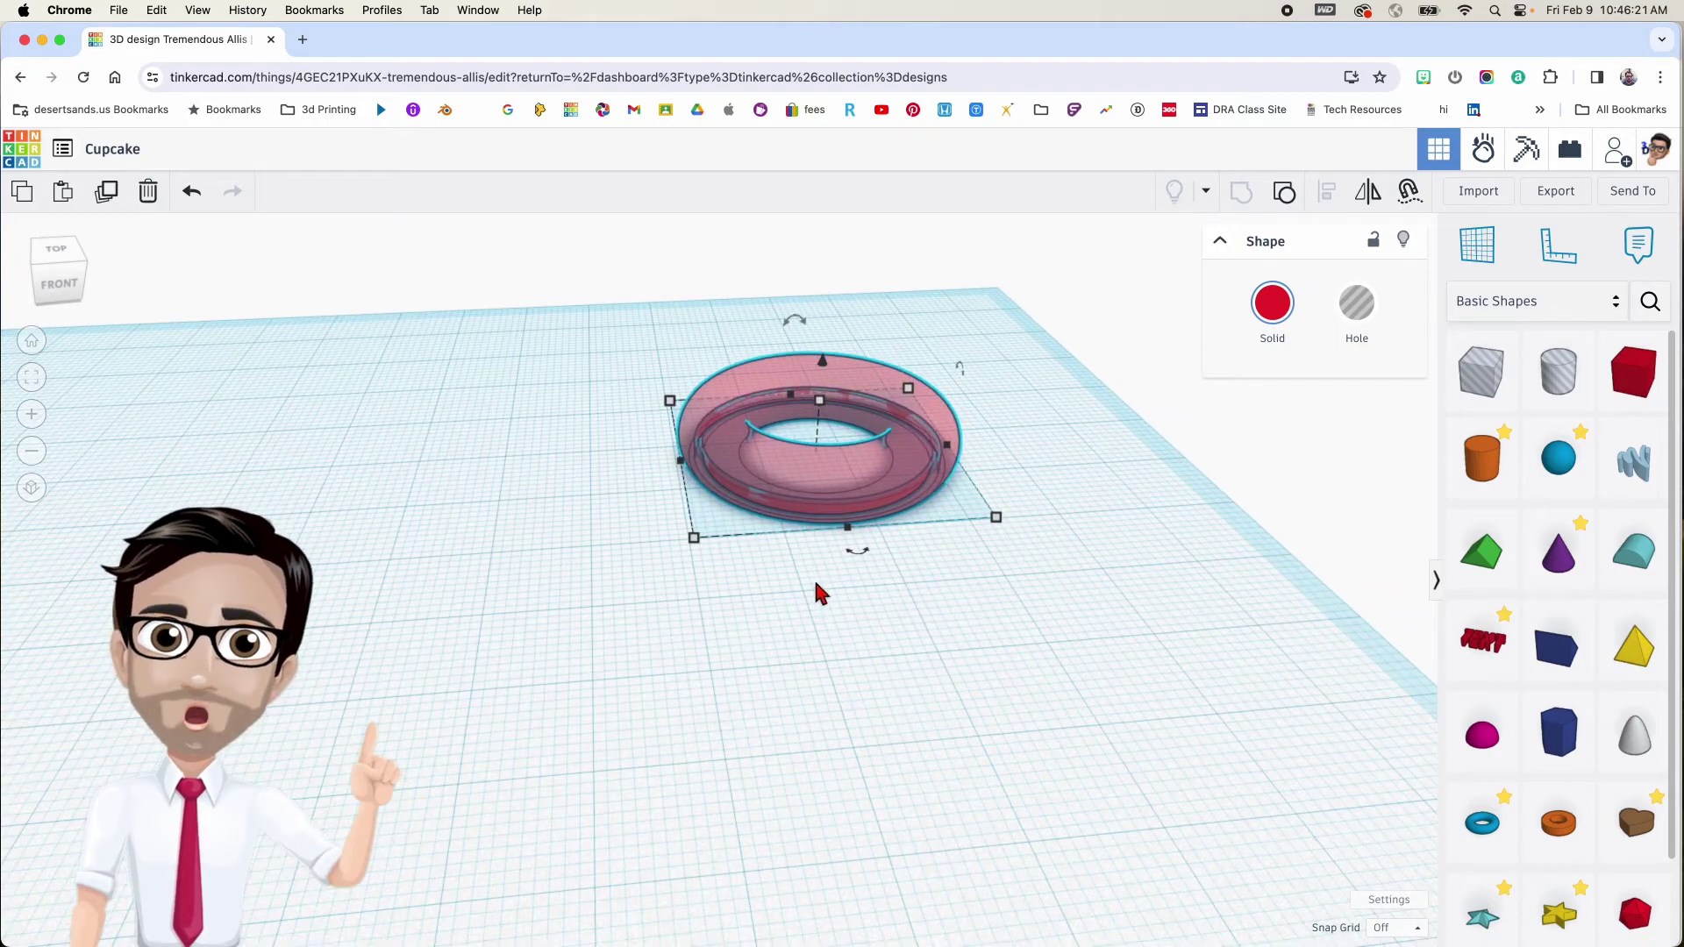
pyautogui.moveTo(868, 562); pyautogui.dragTo(638, 680, button='middle')
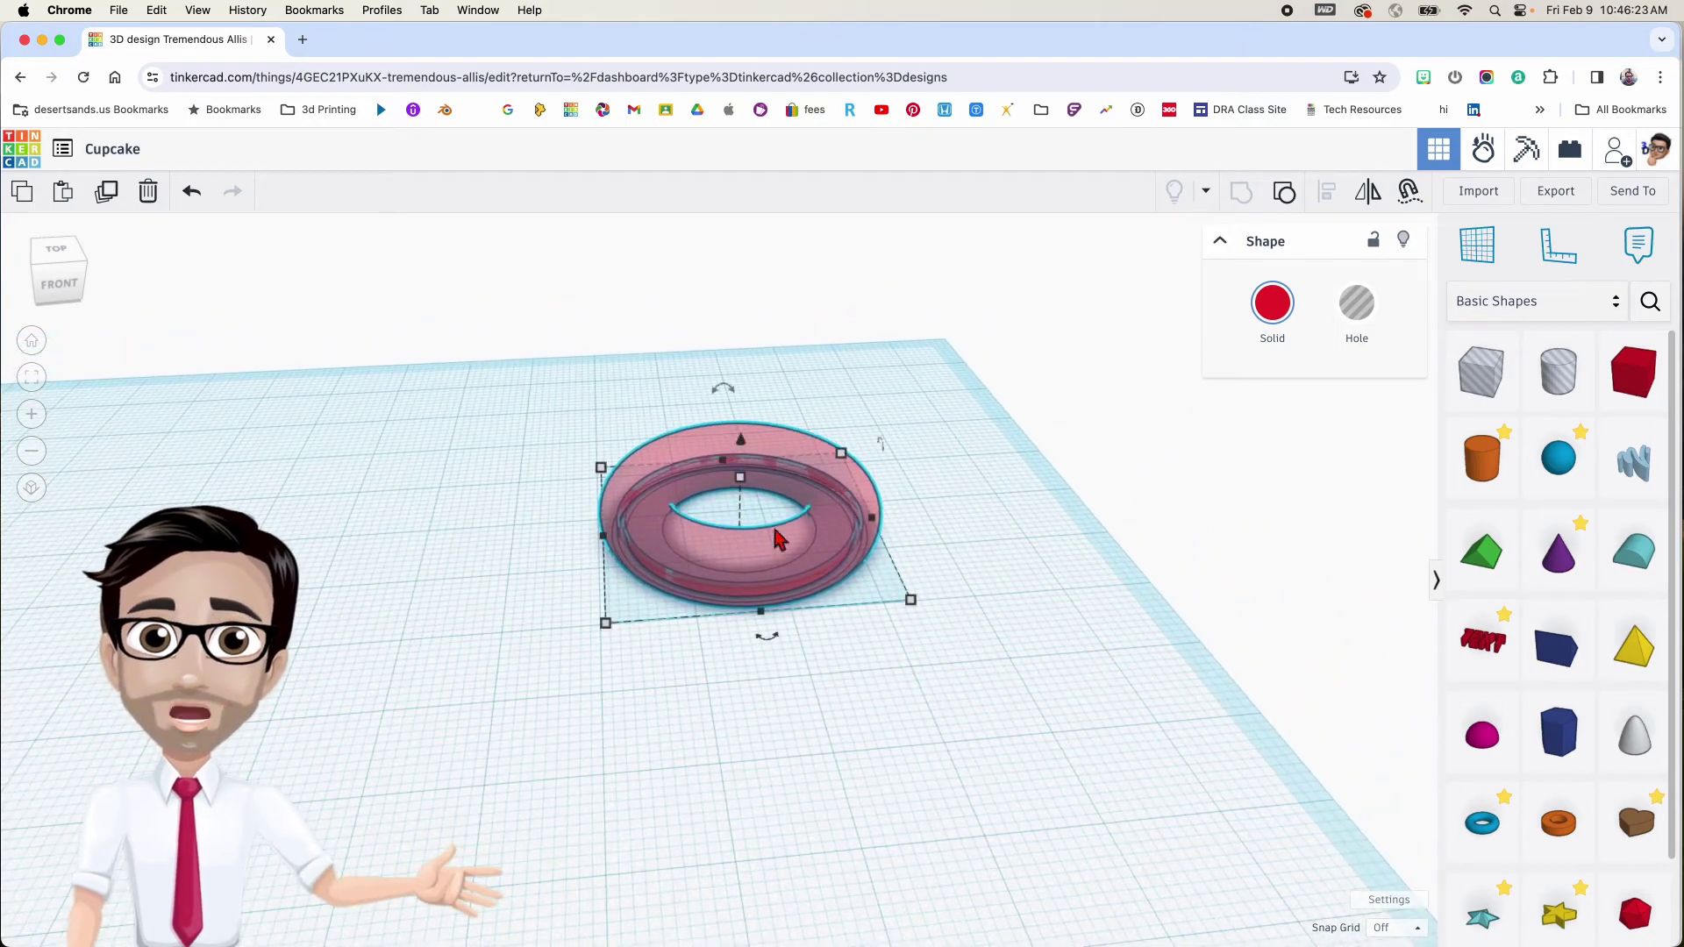
pyautogui.press('t')
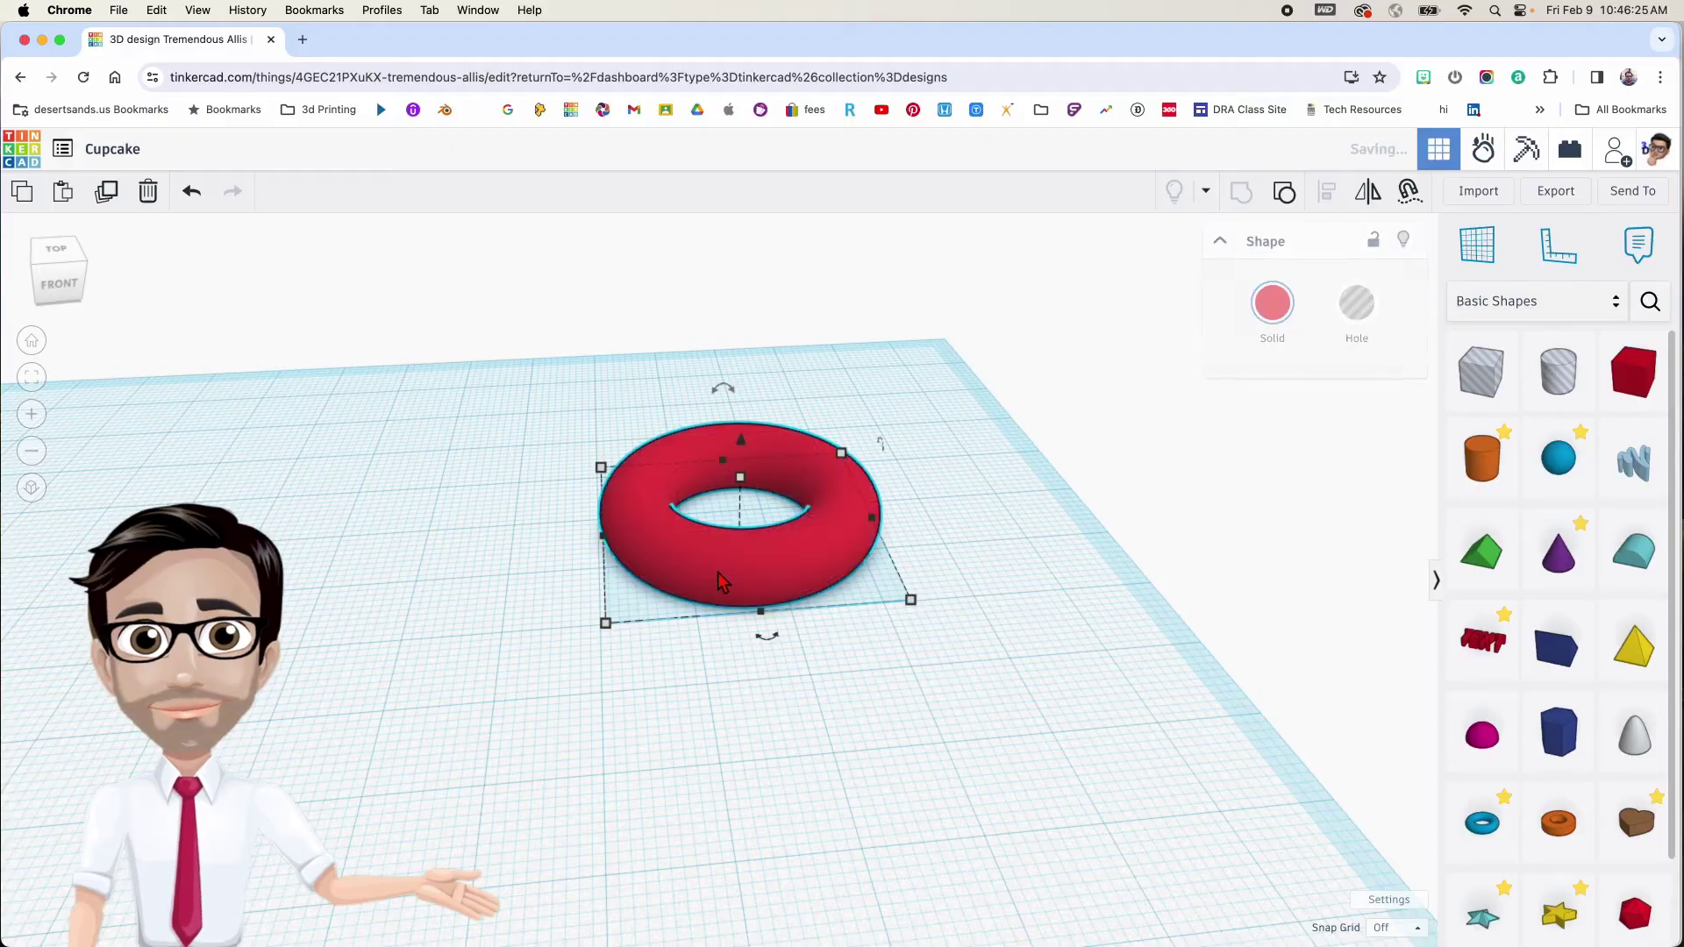
pyautogui.moveTo(843, 586); pyautogui.dragTo(828, 590, button='right')
pyautogui.moveTo(859, 578); pyautogui.dragTo(800, 631, button='middle')
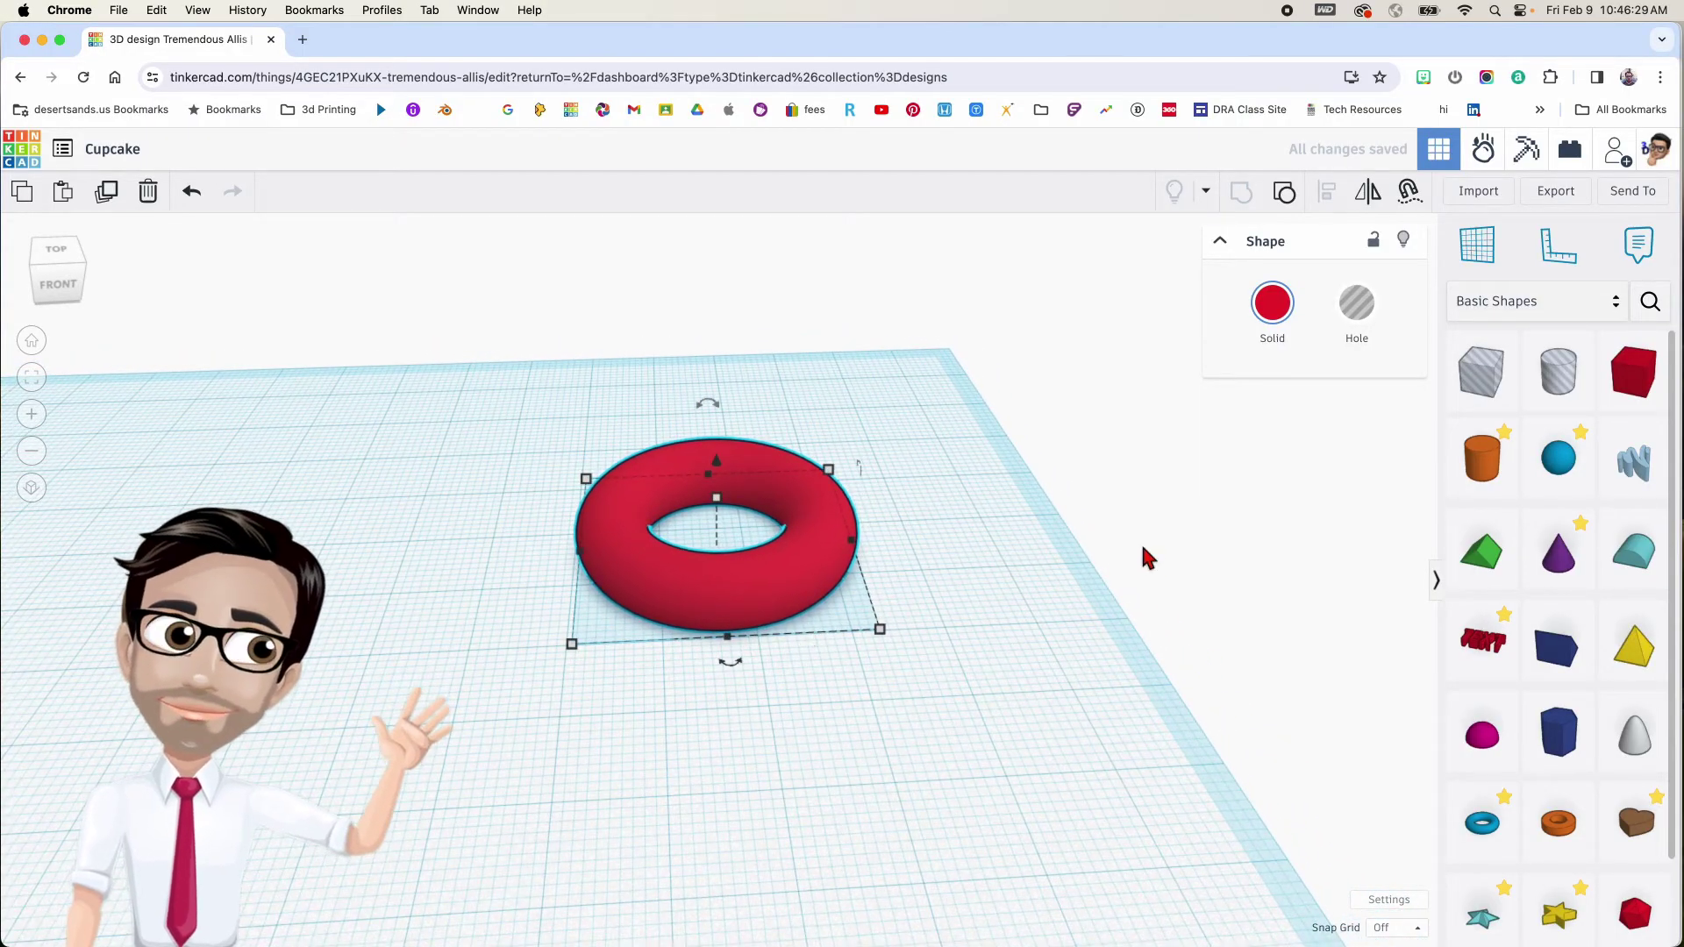
# Add an HD Torus from the Favorites shapes and set its torus sides and tube sides to 64
pyautogui.click(1609, 322)
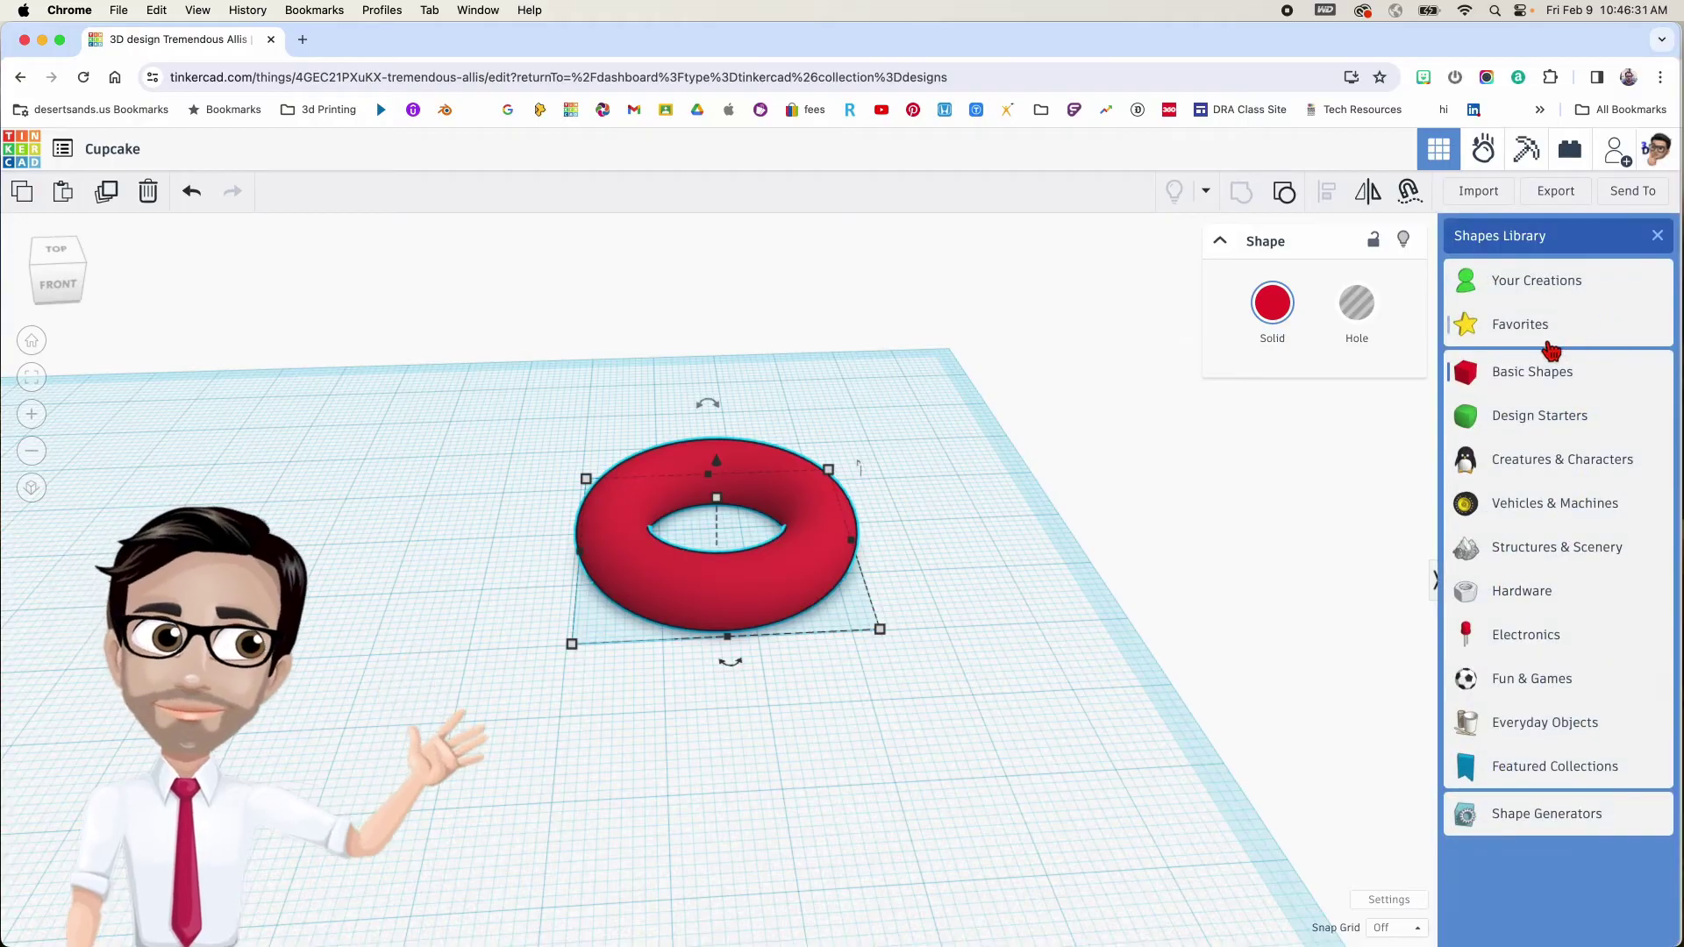
pyautogui.click(1535, 326)
pyautogui.moveTo(1634, 550); pyautogui.dragTo(390, 693)
pyautogui.moveTo(1302, 438); pyautogui.dragTo(1358, 438)
pyautogui.moveTo(1302, 507); pyautogui.dragTo(1358, 508)
# Move the grooved torus farther back on the workplane and place the new torus in front of it
pyautogui.moveTo(846, 550); pyautogui.dragTo(880, 464, button='middle')
pyautogui.moveTo(483, 683); pyautogui.dragTo(857, 695)
pyautogui.moveTo(776, 514); pyautogui.dragTo(614, 381)
pyautogui.moveTo(754, 581); pyautogui.dragTo(734, 485)
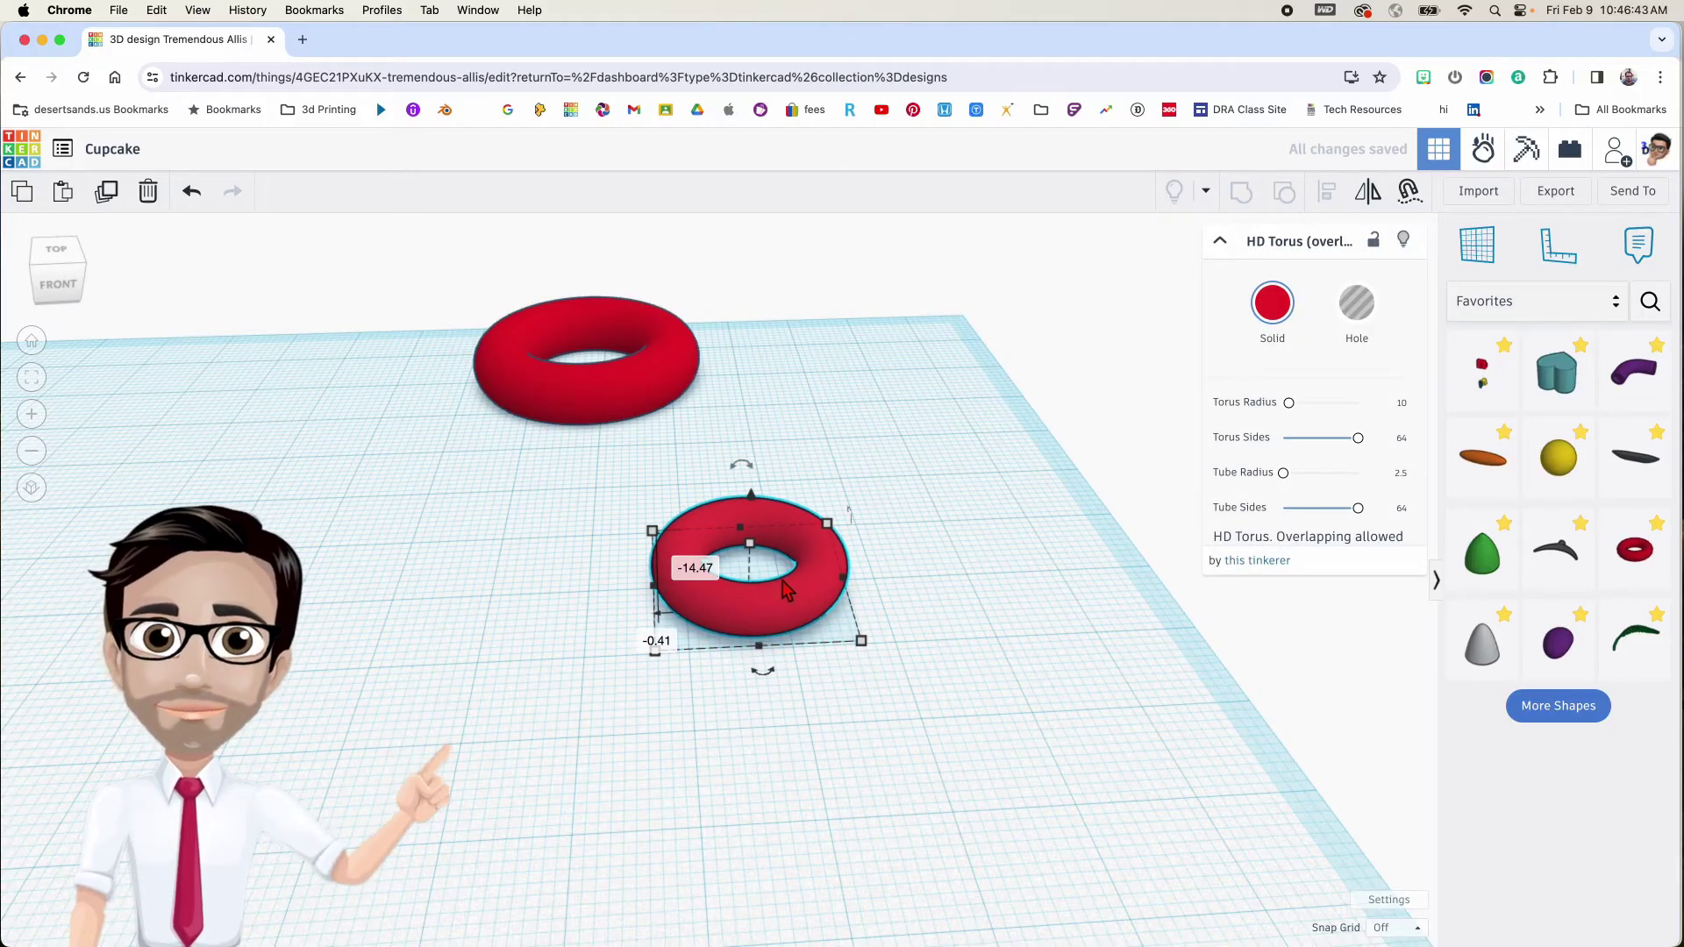
# Set the new torus's height to 7 mm and its length and width to 28 mm
pyautogui.scroll(3, 787, 590)
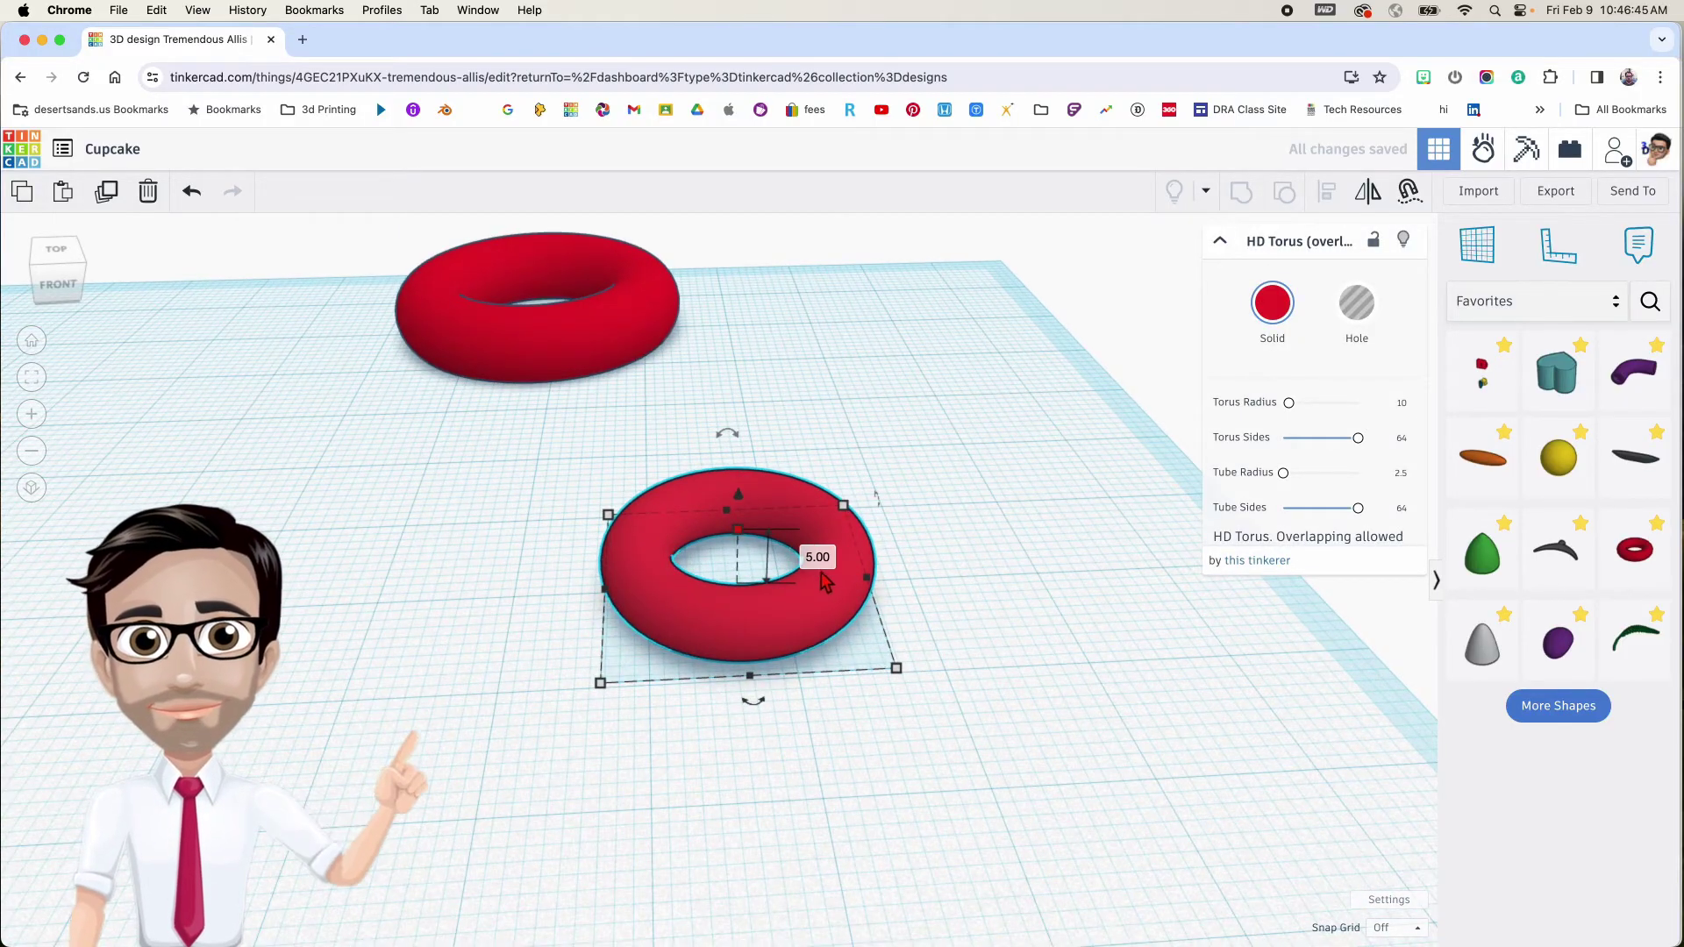
pyautogui.click(817, 559)
pyautogui.press('Return')
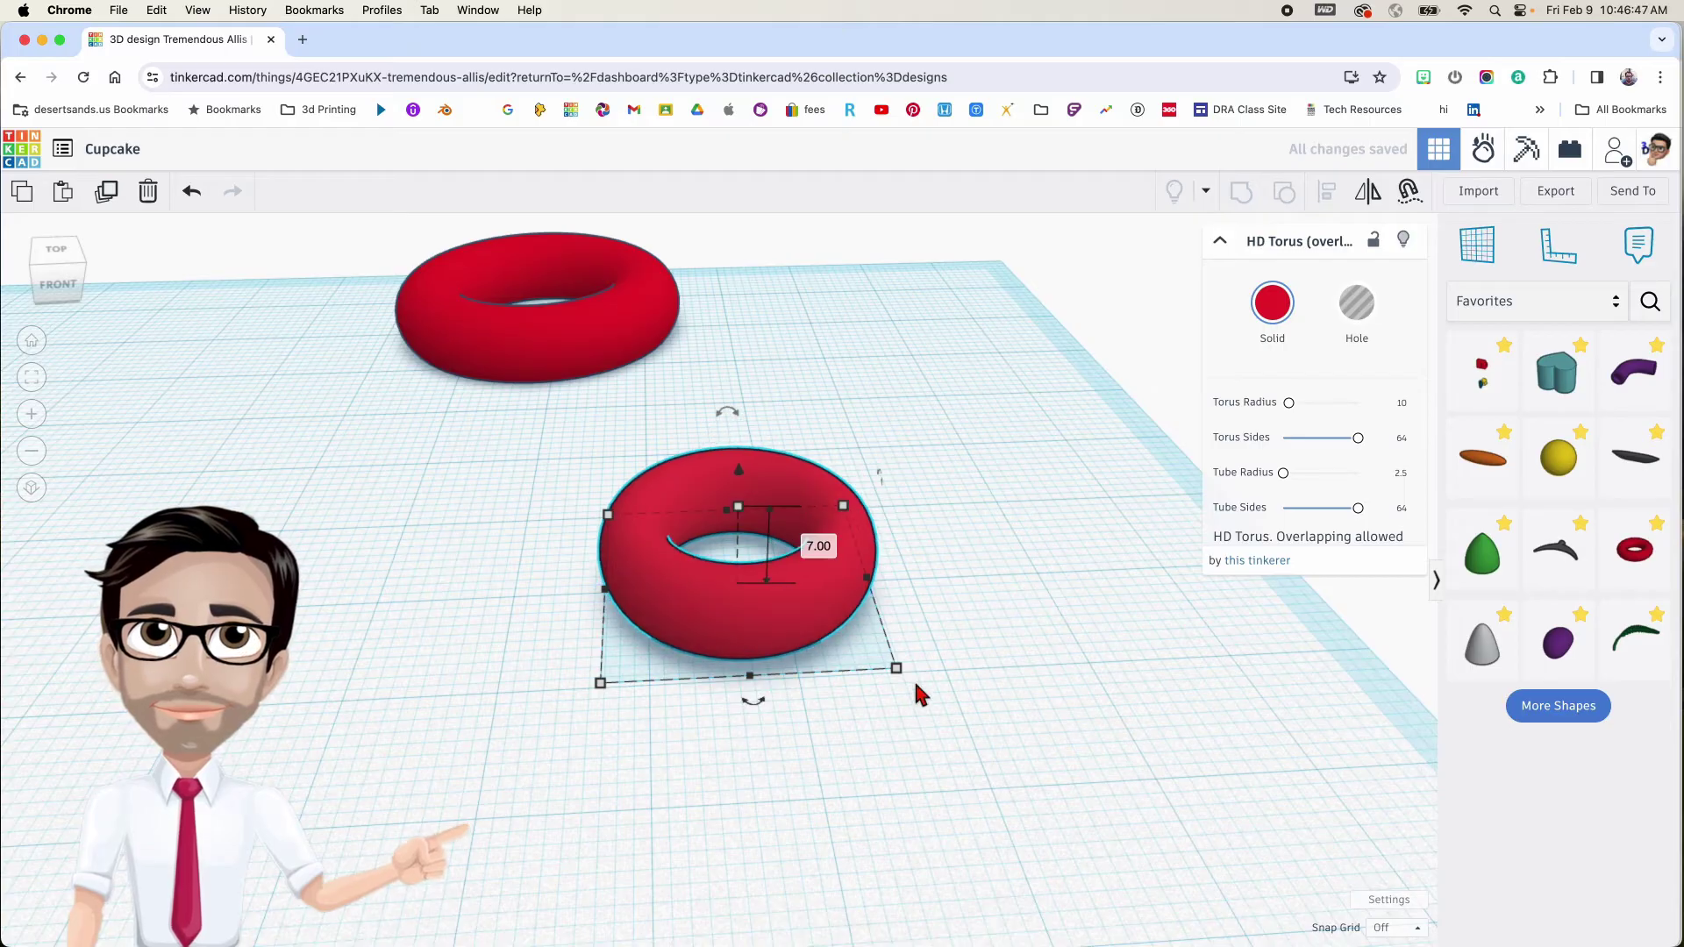
pyautogui.click(897, 670)
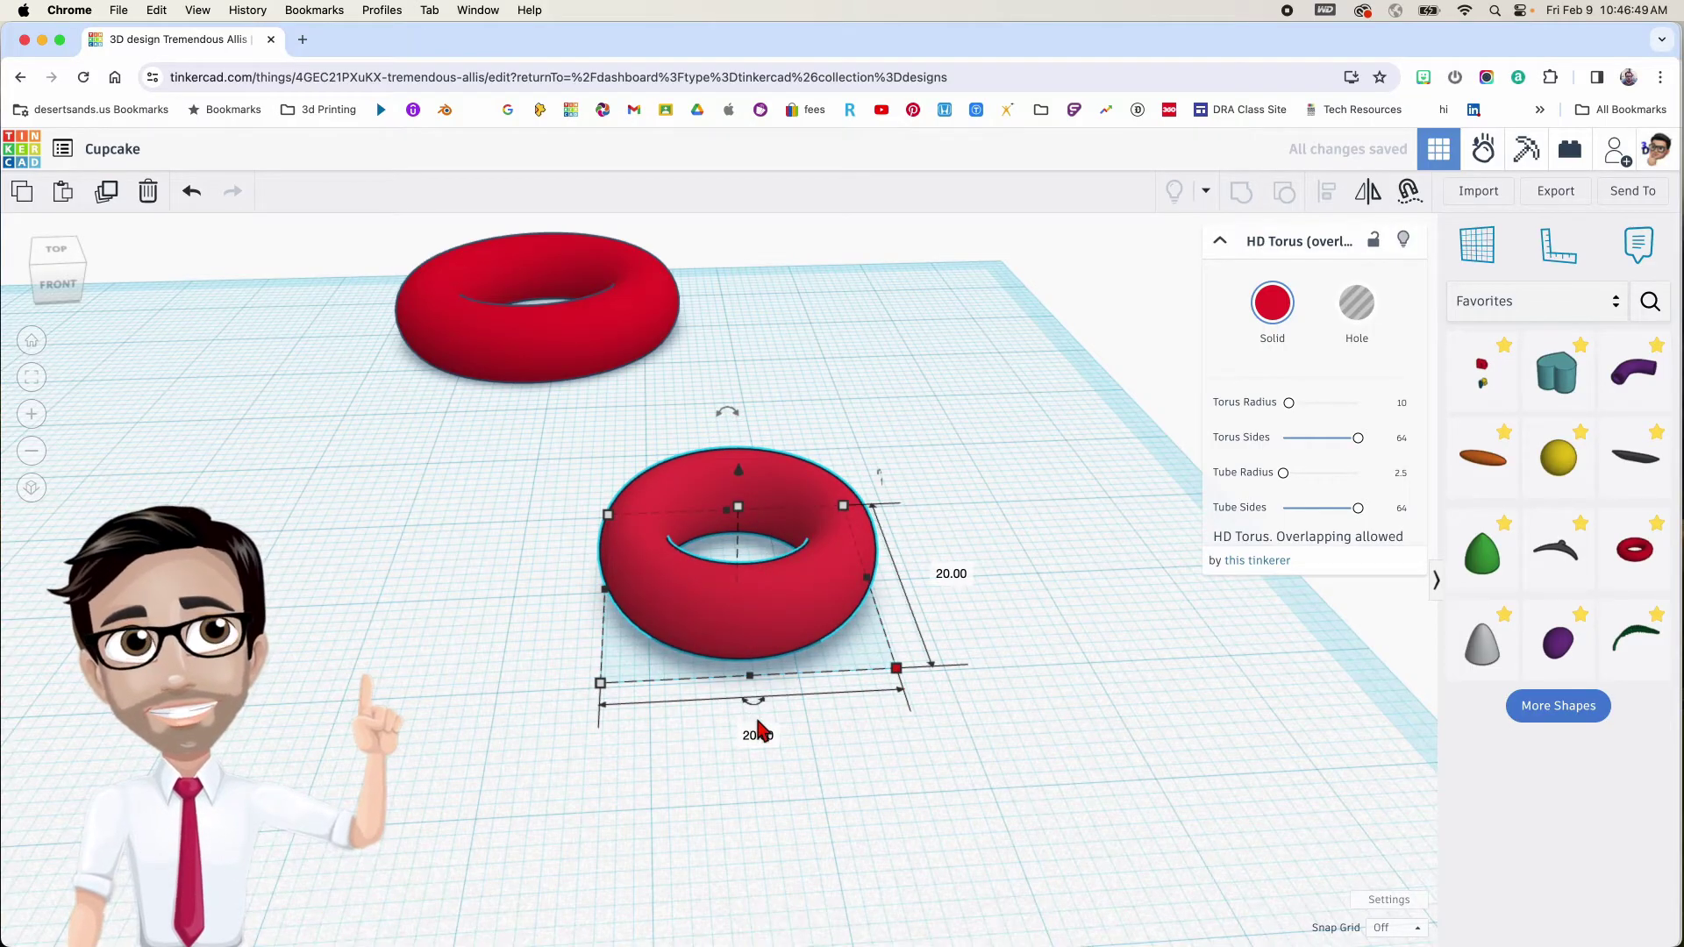
pyautogui.click(951, 576)
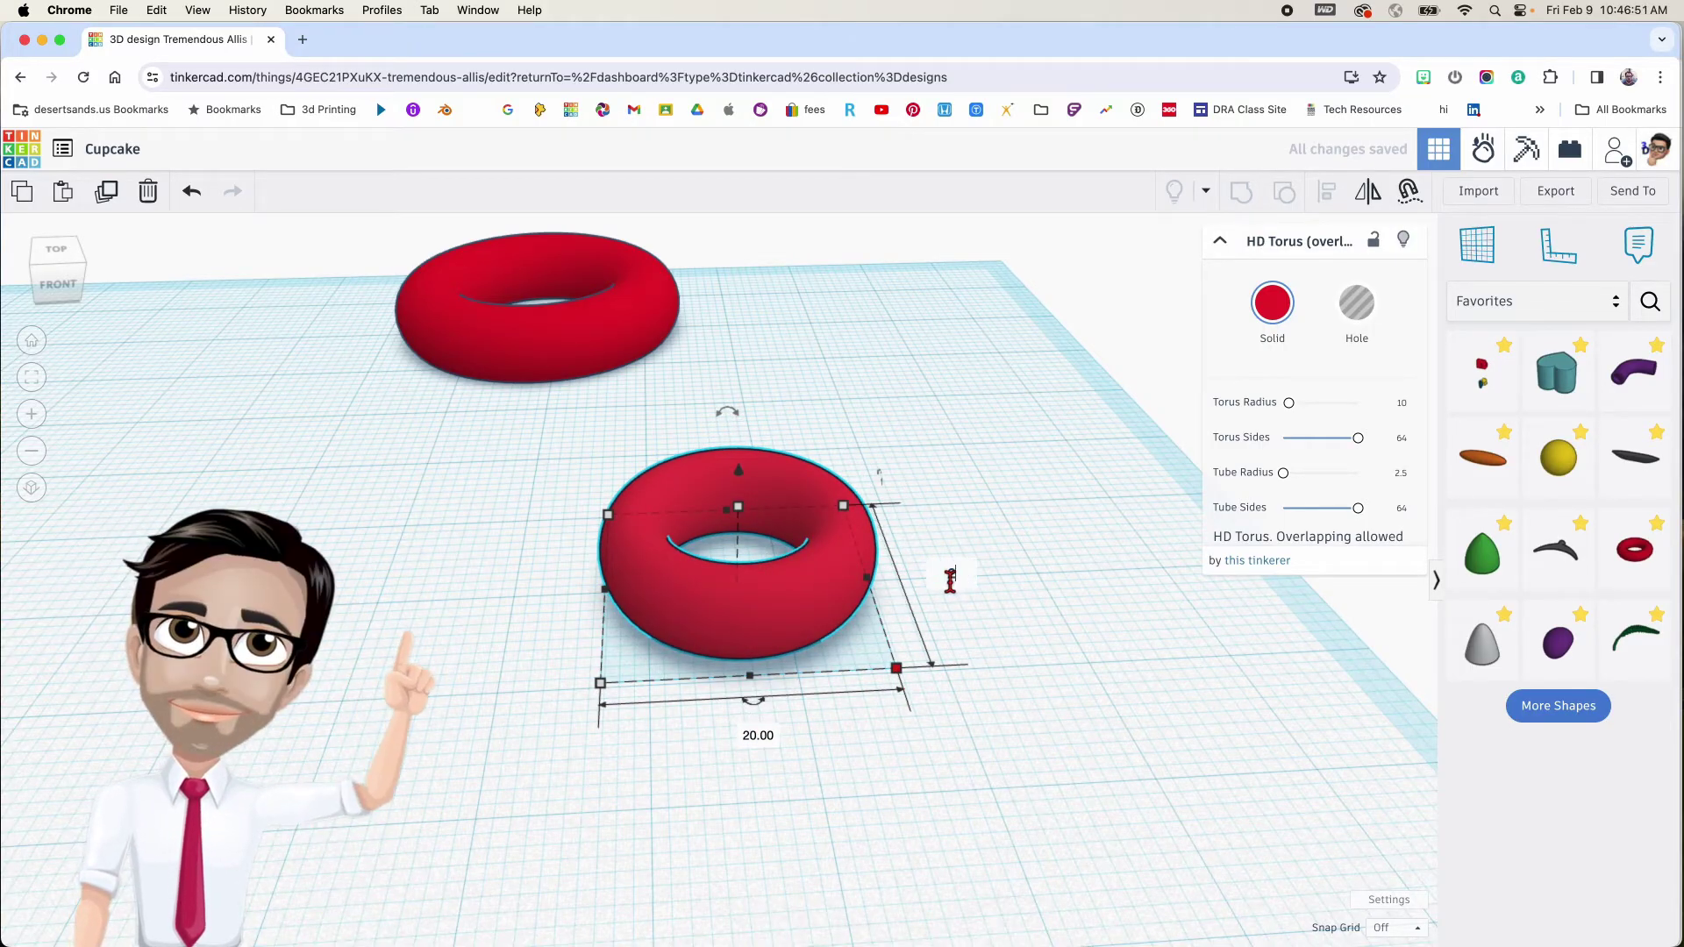
pyautogui.write('28')
pyautogui.press('Return')
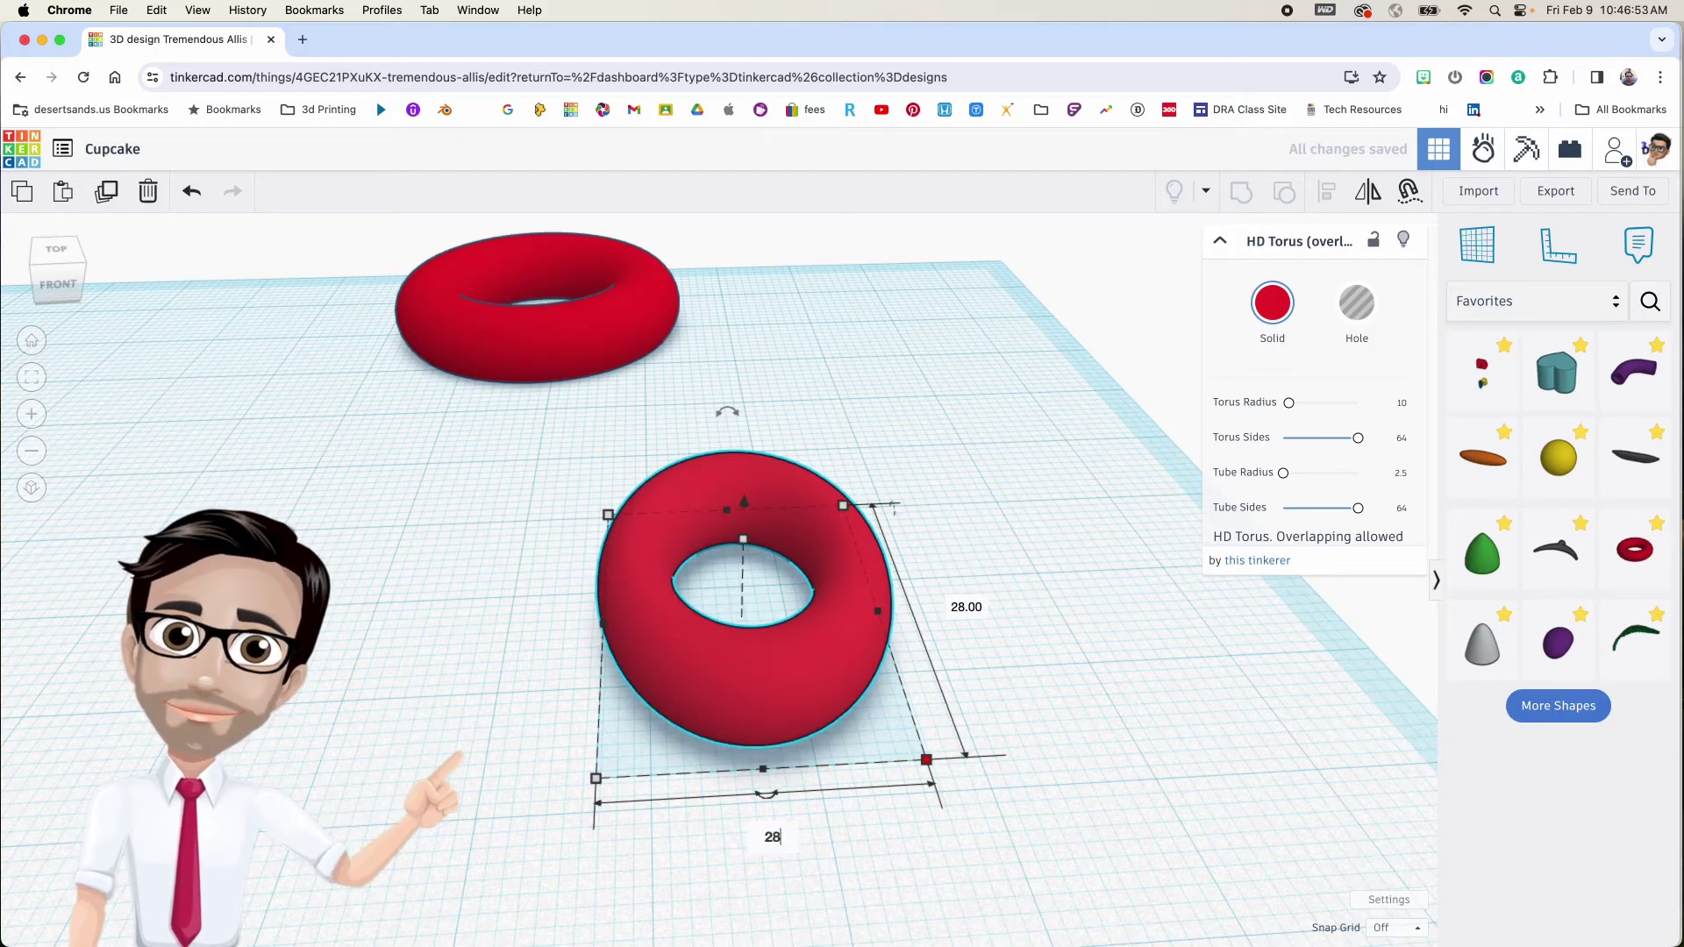
pyautogui.press('Return')
# Tilt the 28 mm torus by -7° and raise it above the workplane
pyautogui.moveTo(838, 693); pyautogui.dragTo(516, 635, button='right')
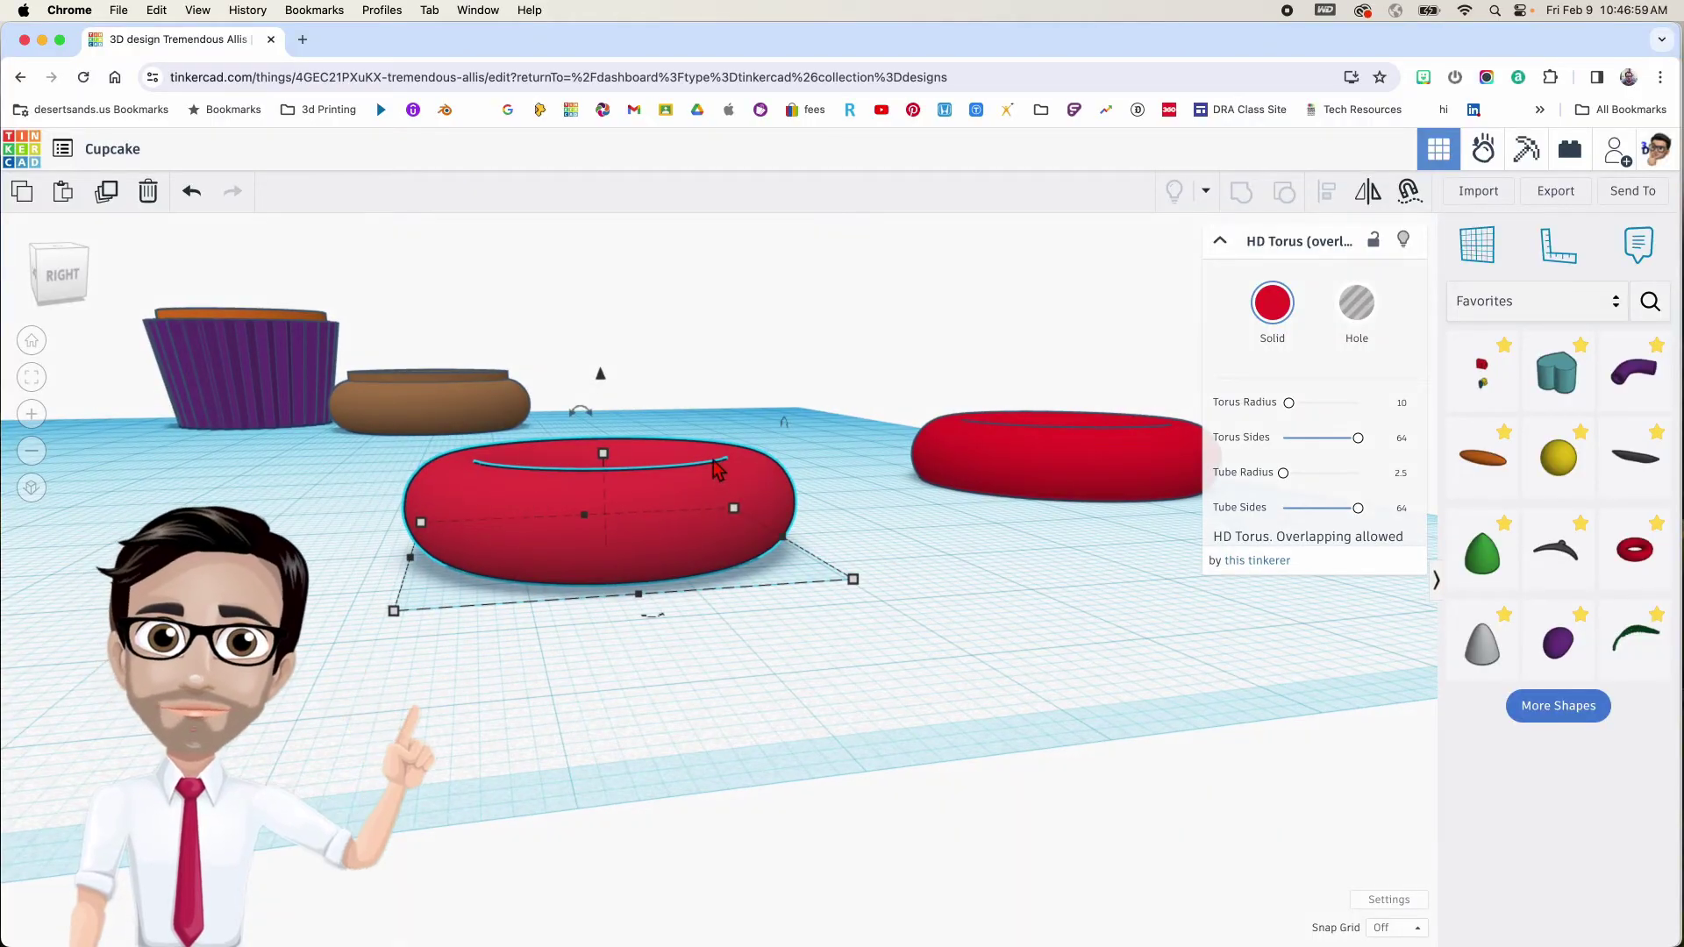
pyautogui.moveTo(579, 407); pyautogui.dragTo(594, 373)
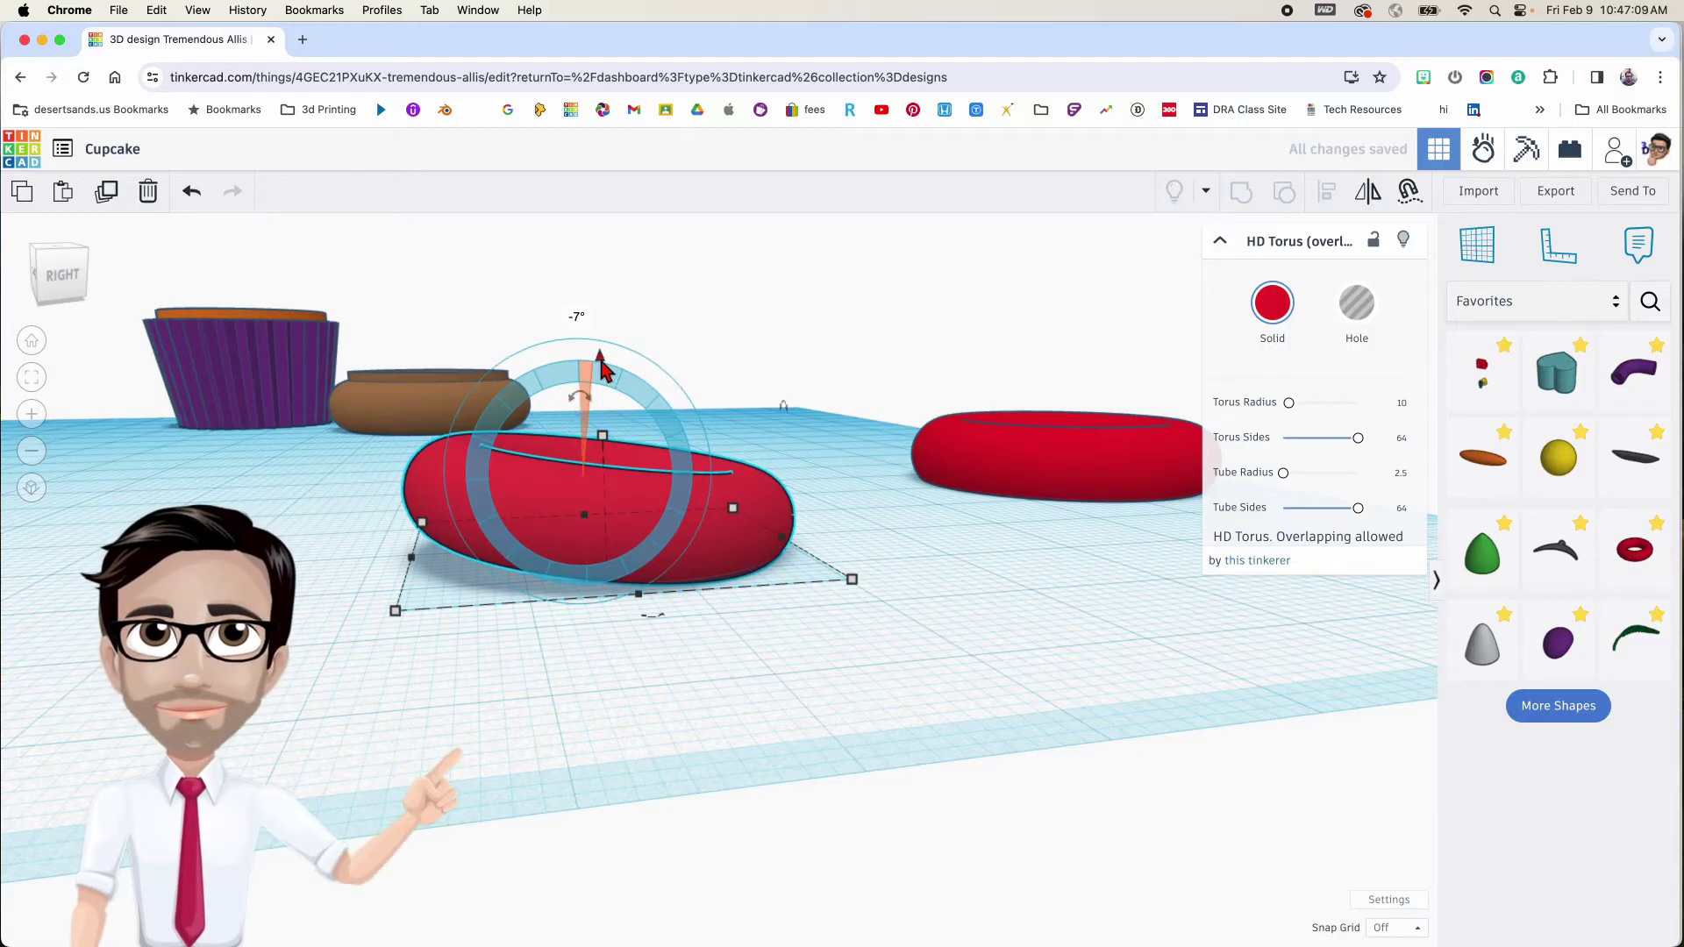
pyautogui.moveTo(600, 362)
pyautogui.mouseDown()
pyautogui.moveTo(596, 304)
pyautogui.moveTo(599, 330)
pyautogui.mouseUp()
pyautogui.click(653, 377)
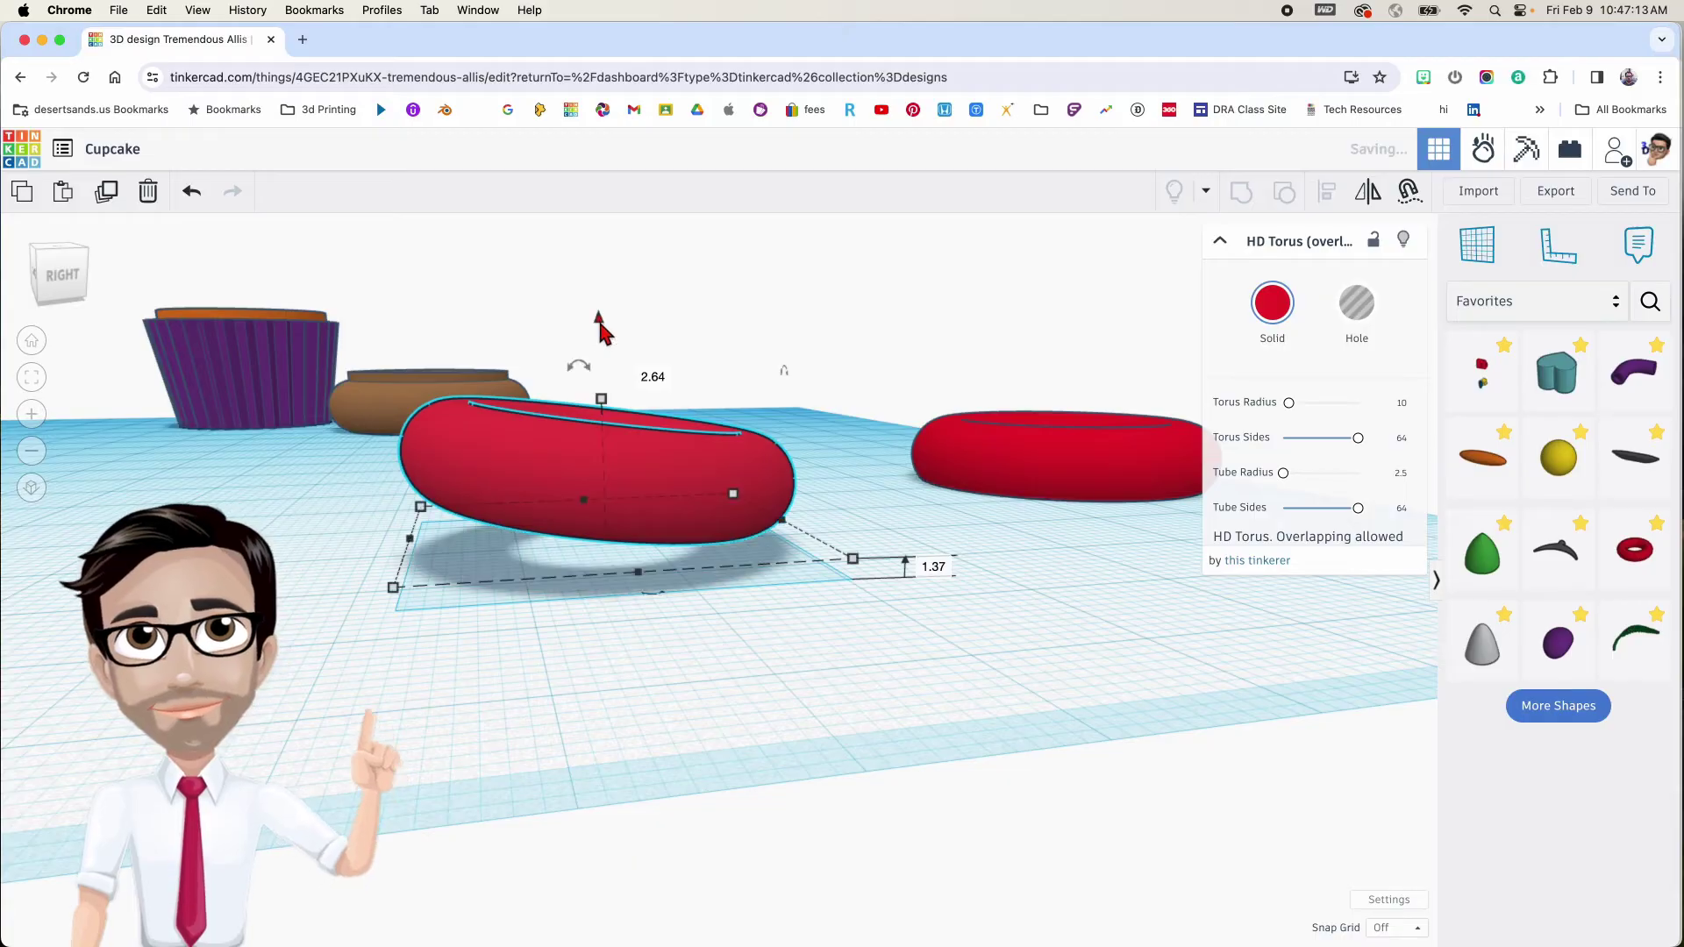
pyautogui.press('Return')
# Move the tilted torus onto the top of the larger grooved torus
pyautogui.moveTo(517, 358); pyautogui.dragTo(705, 597, button='right')
pyautogui.moveTo(707, 599); pyautogui.dragTo(748, 302)
pyautogui.moveTo(650, 345); pyautogui.dragTo(656, 458, button='right')
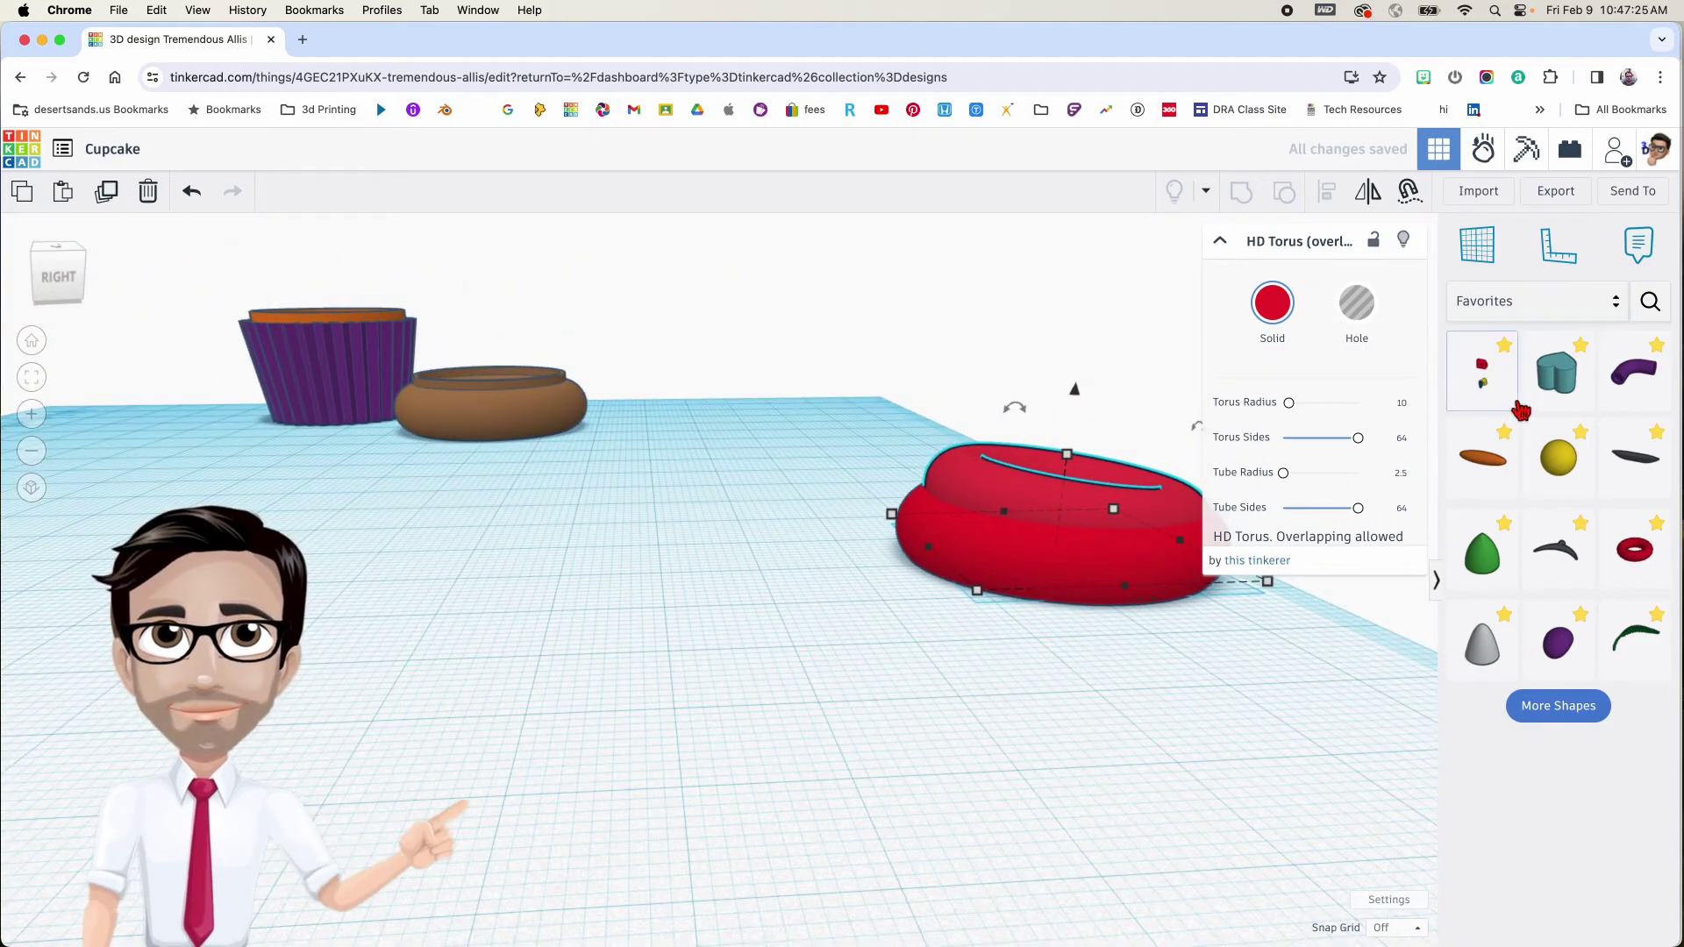
# Add another HD Torus beside the stacked tori and set its torus sides and tube sides to 64
pyautogui.moveTo(1634, 549); pyautogui.dragTo(672, 646)
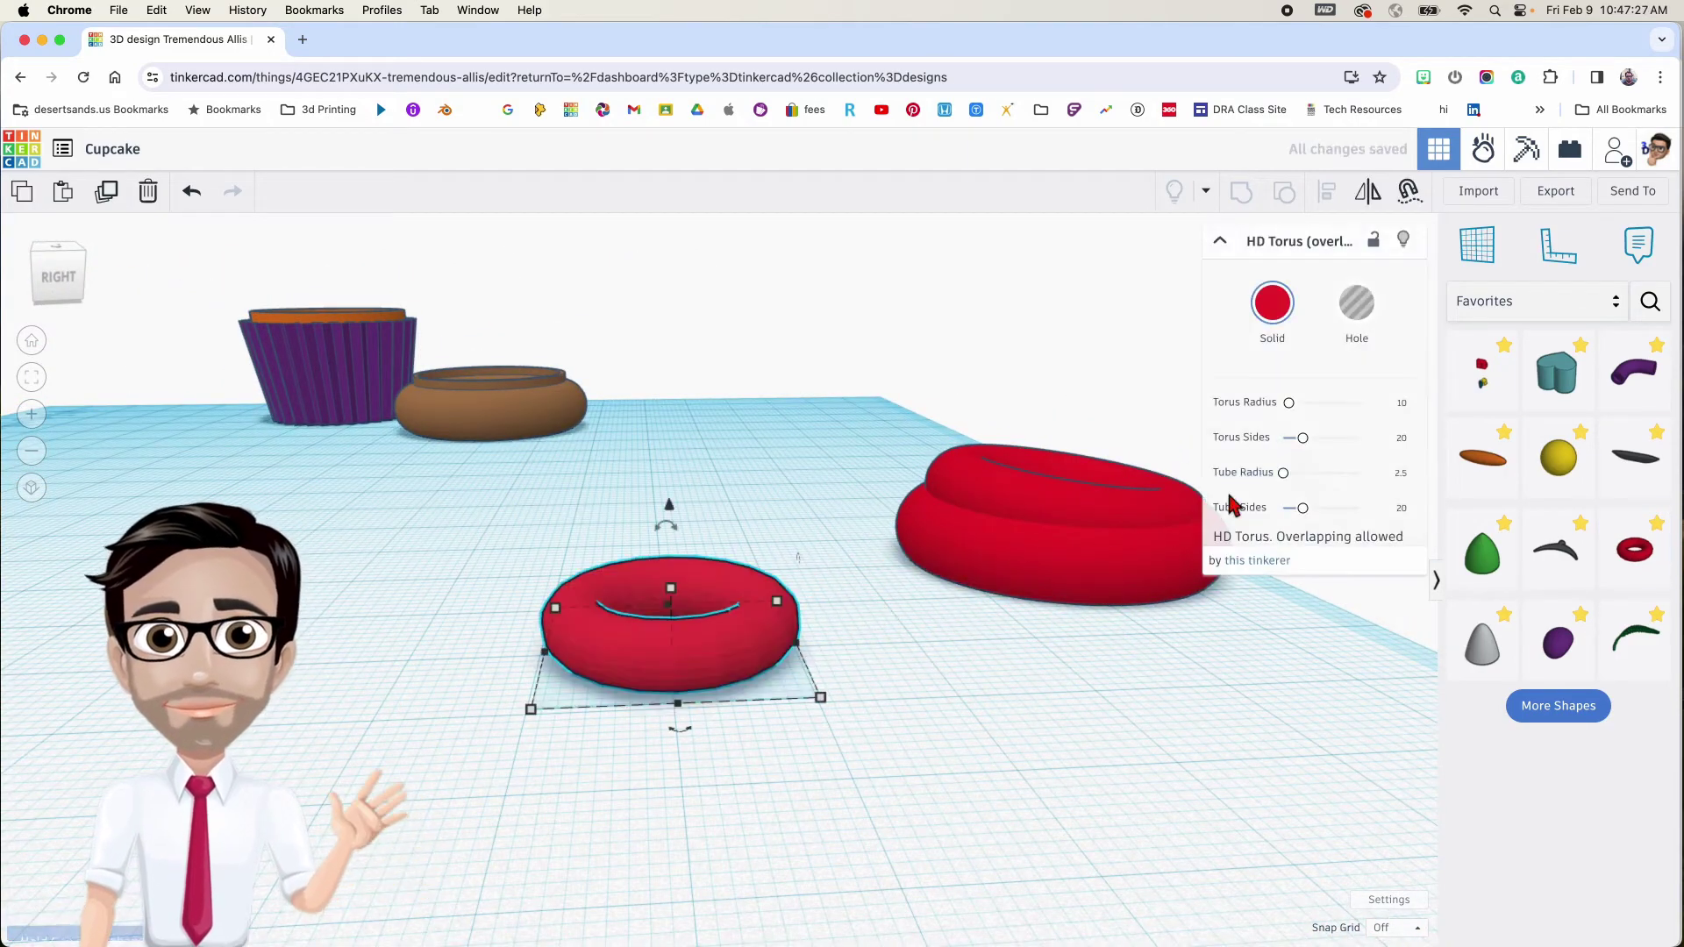
pyautogui.moveTo(1305, 439); pyautogui.dragTo(1357, 511)
pyautogui.moveTo(707, 647)
pyautogui.mouseDown(button='right')
pyautogui.moveTo(696, 628)
pyautogui.moveTo(710, 638)
pyautogui.mouseUp(button='right')
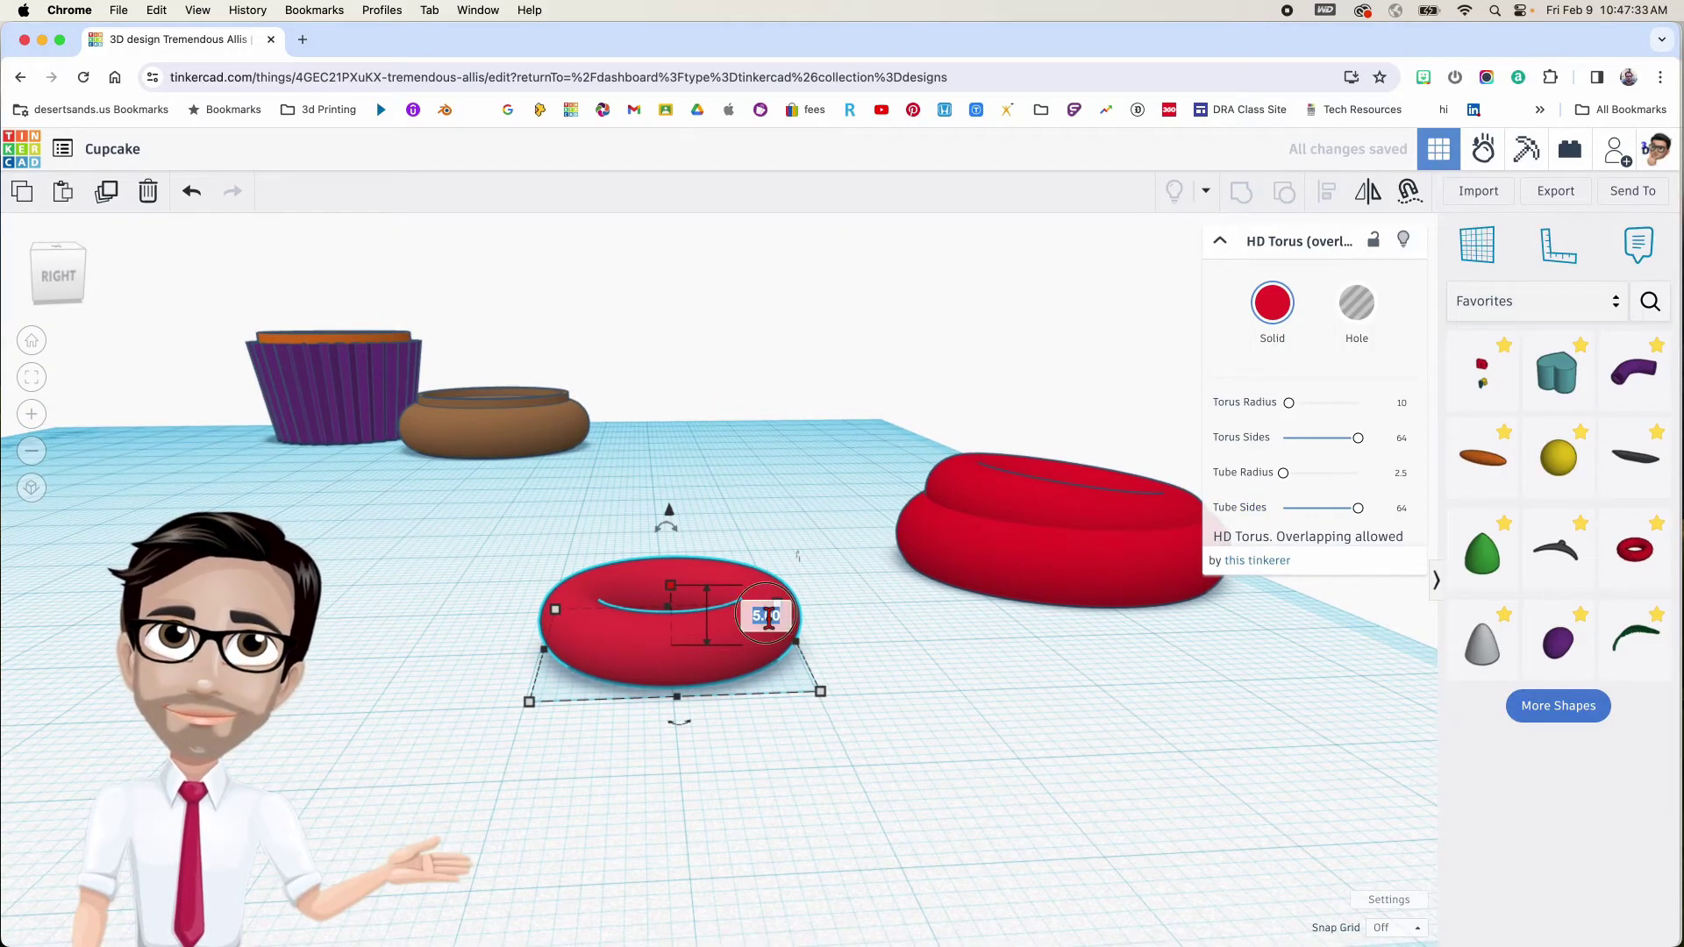
# Set the new torus's height to 6 mm and its length and width to 23.5 mm
pyautogui.write('6')
pyautogui.press('Return')
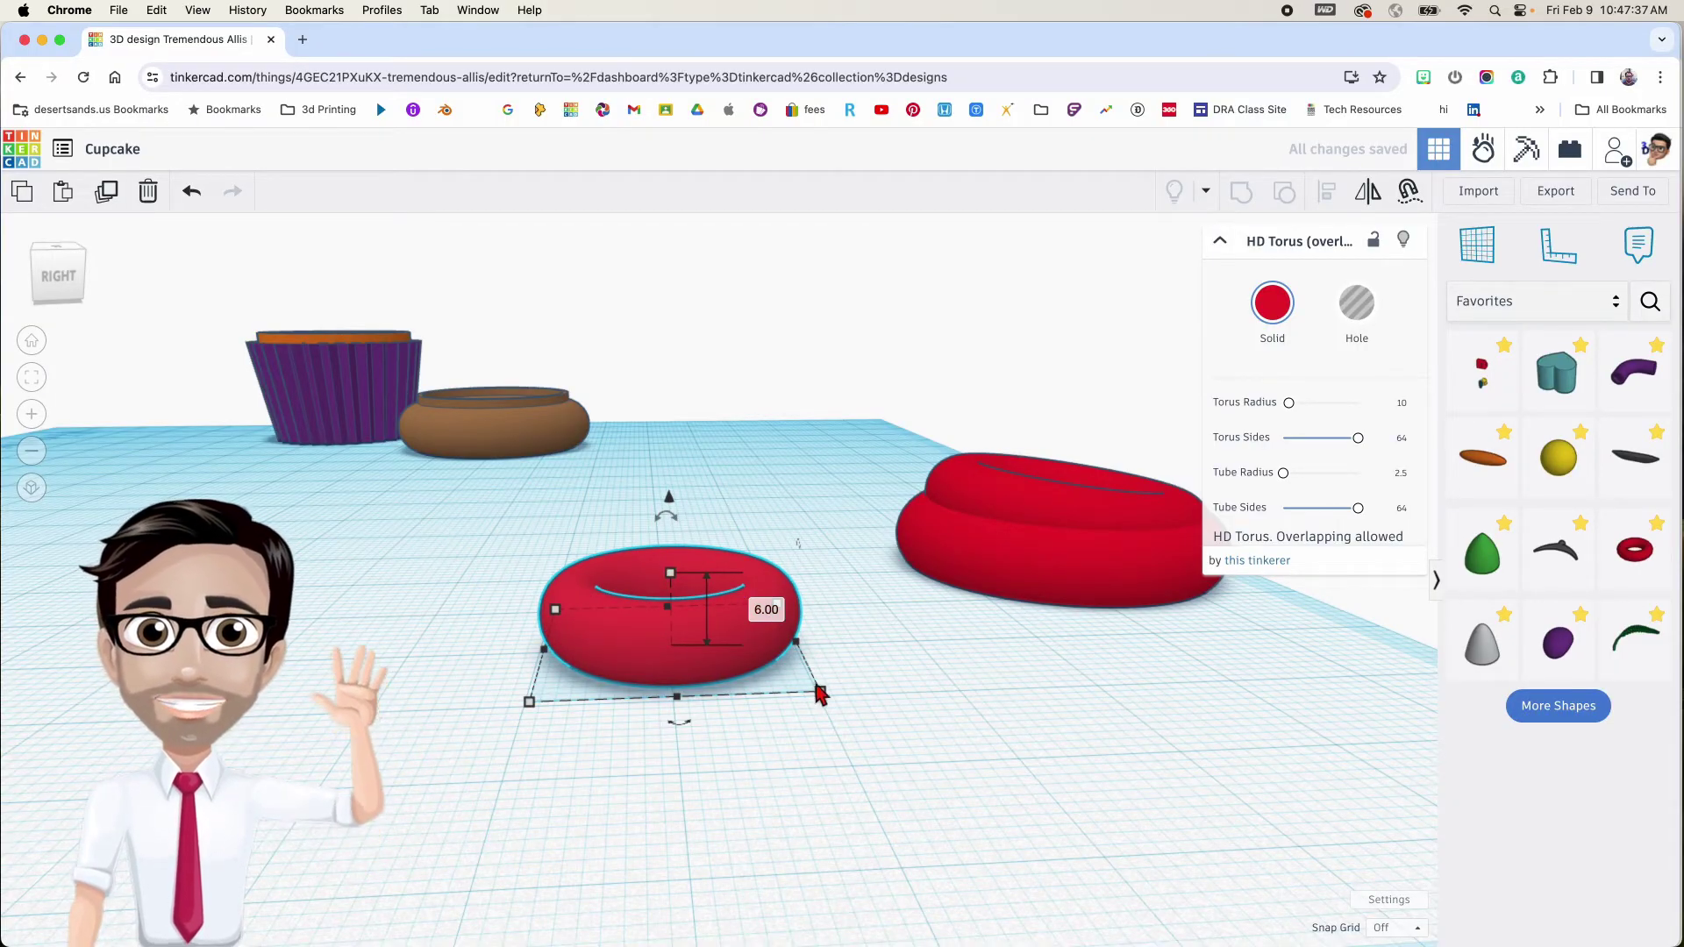
pyautogui.moveTo(819, 694)
pyautogui.click(896, 640)
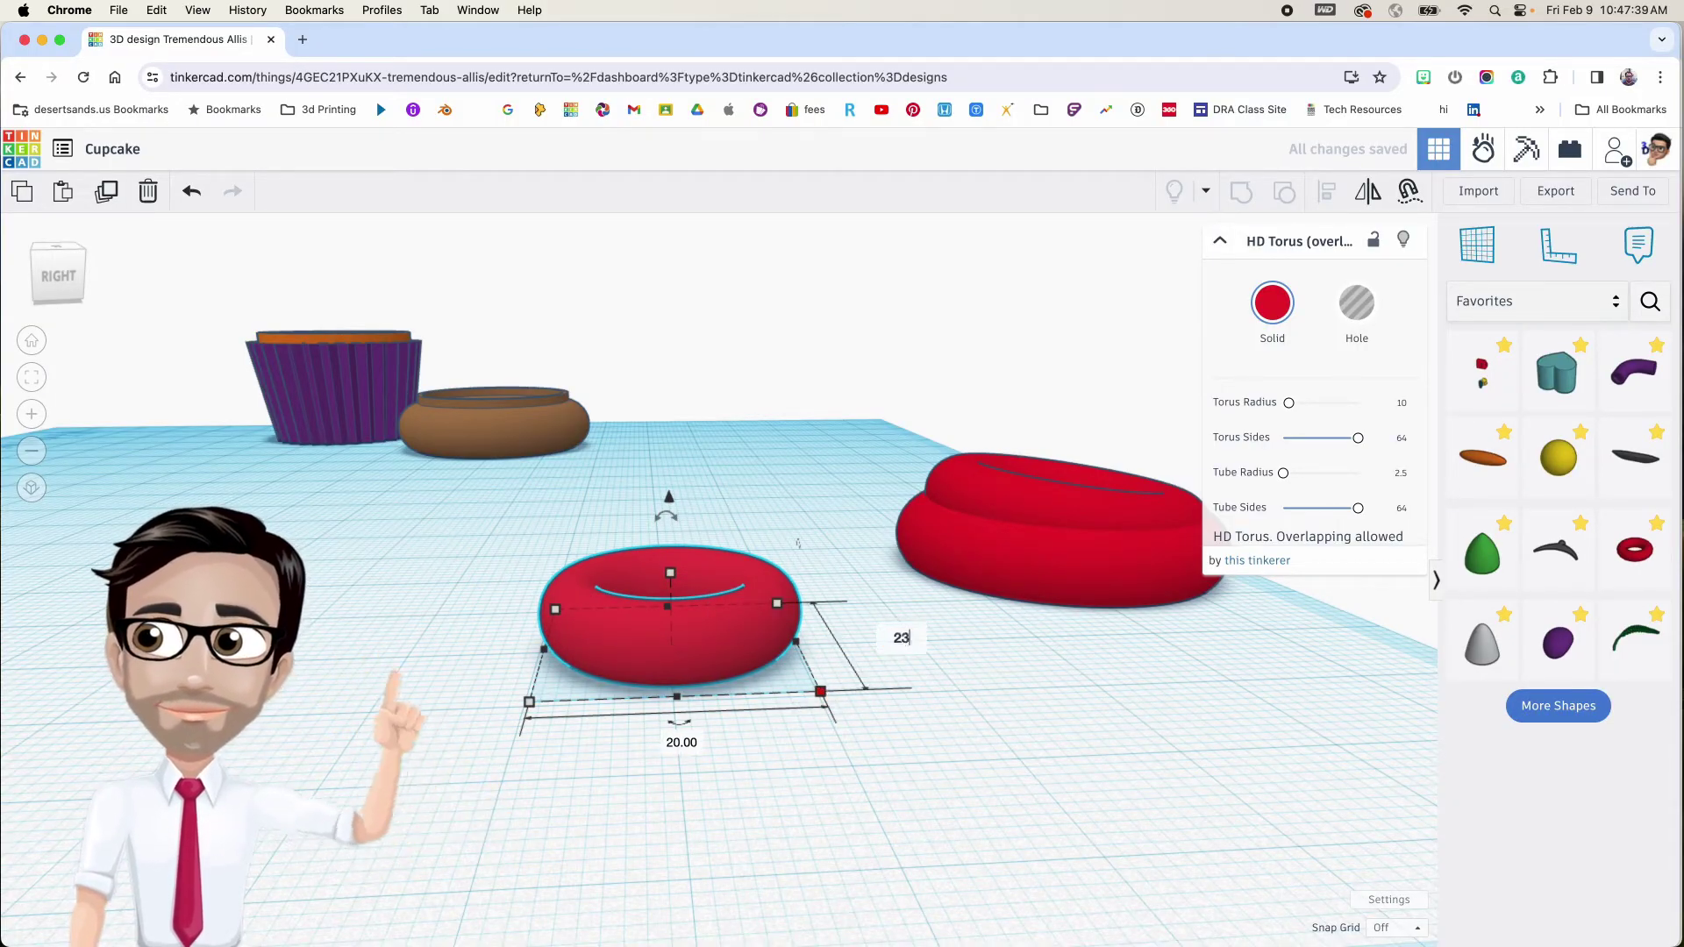
pyautogui.press('Return')
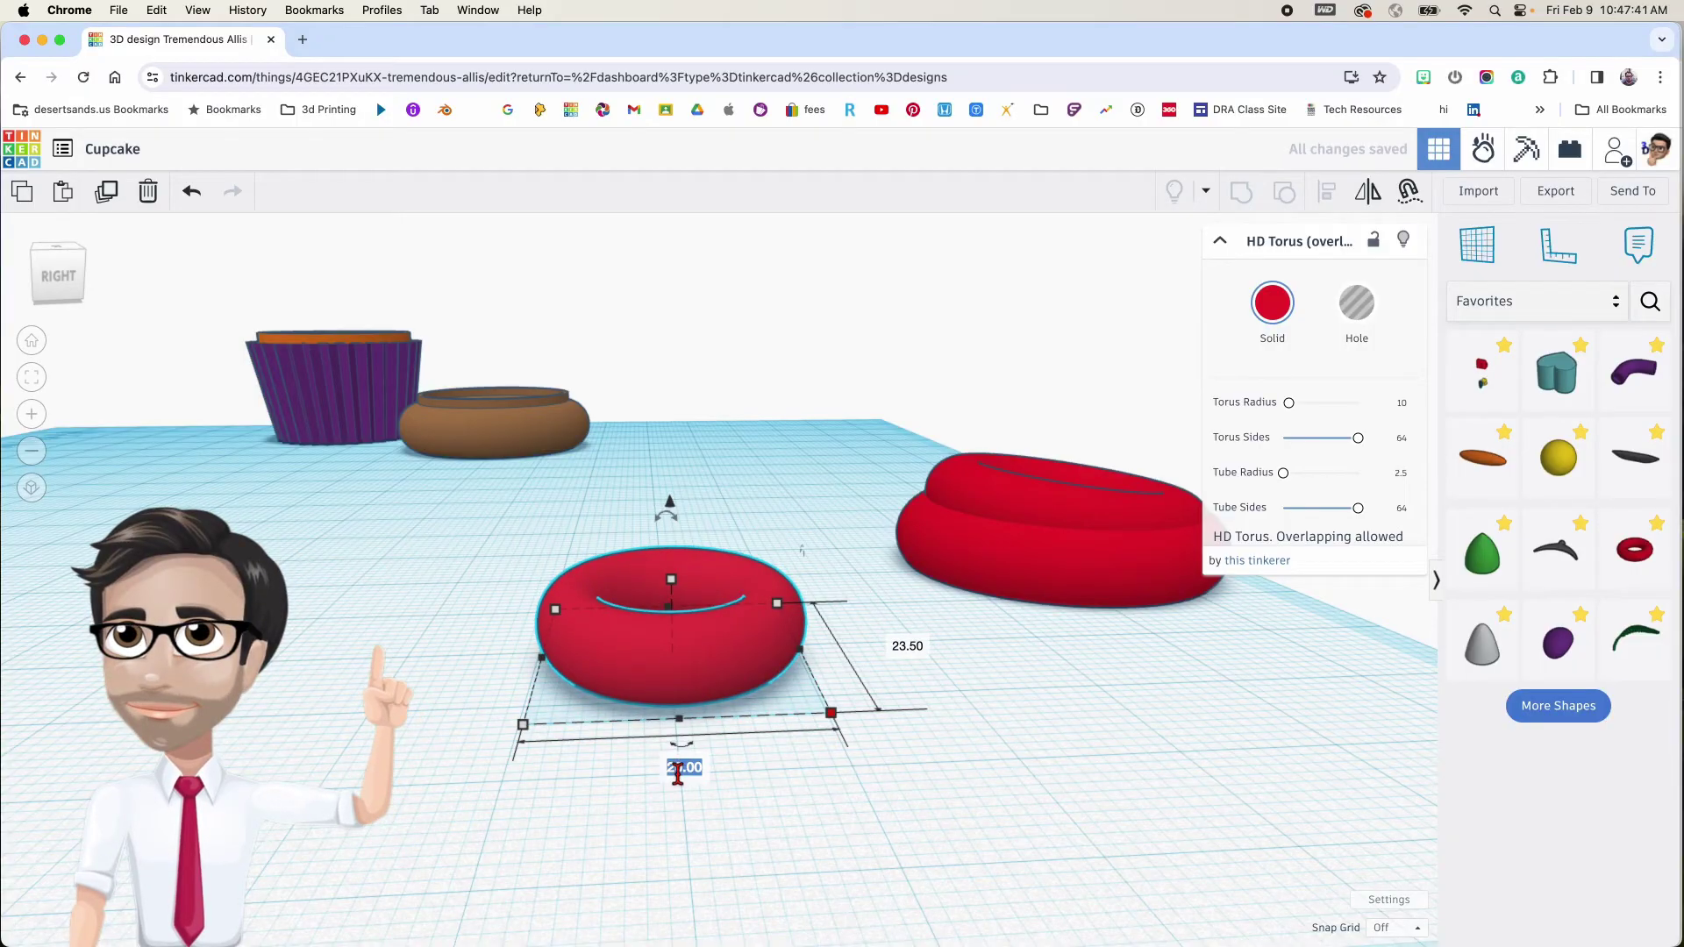
pyautogui.write('23.5')
pyautogui.press('Return')
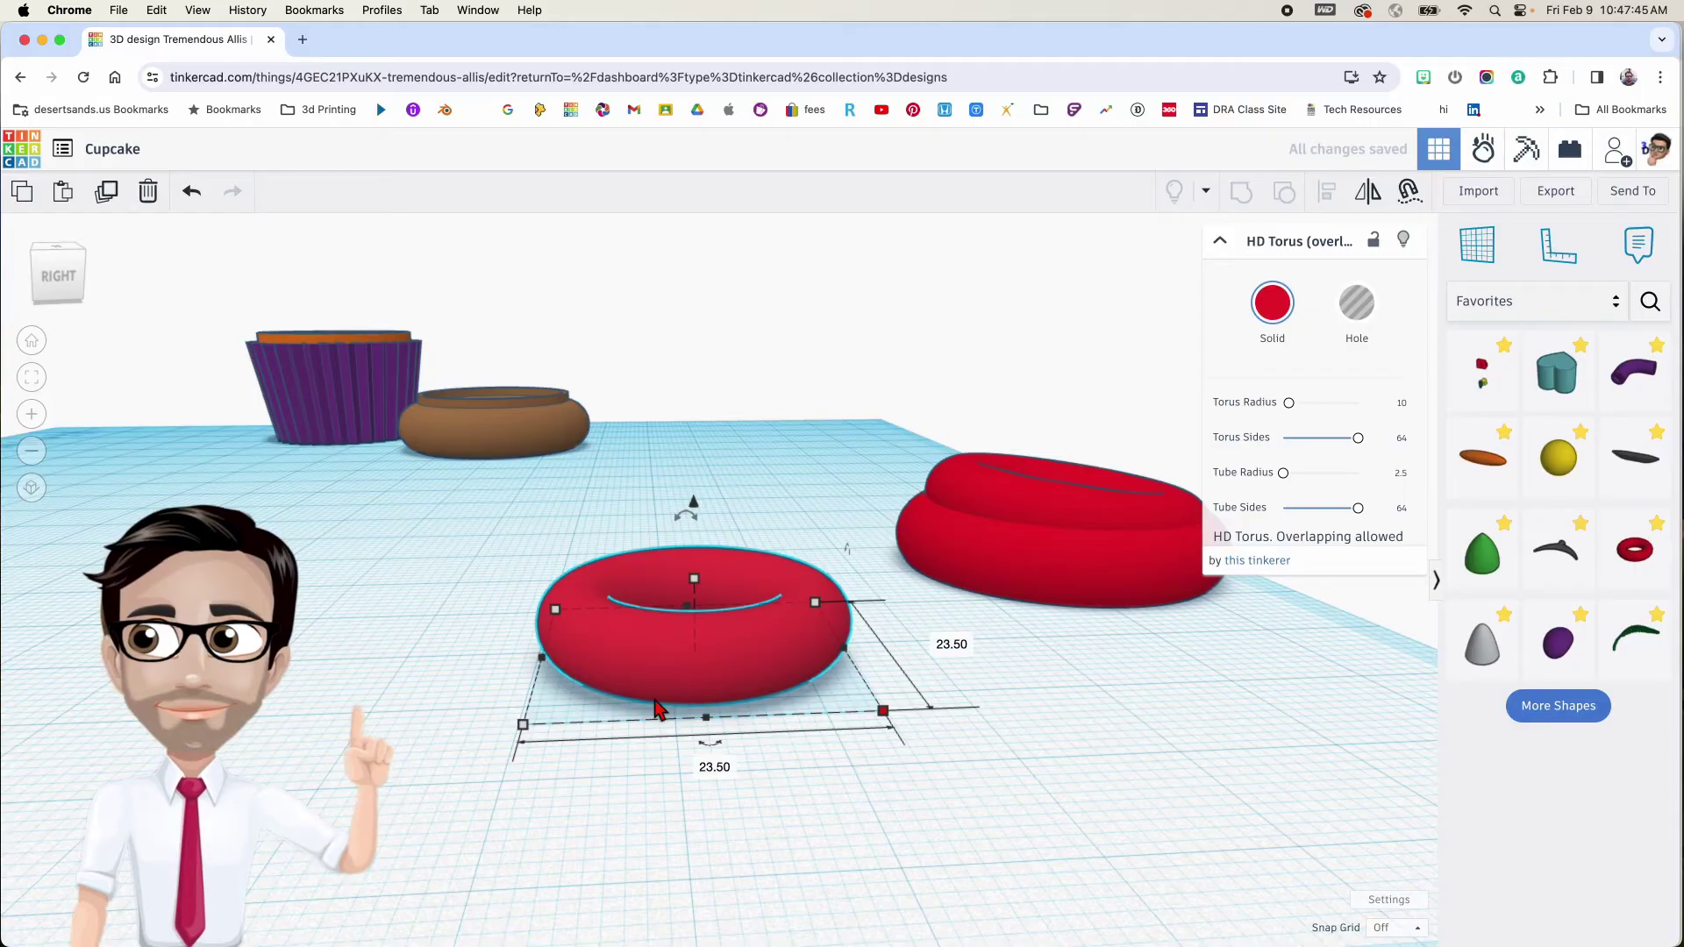
# Tilt the 23.5 mm torus by 7° and raise it above the workplane
pyautogui.moveTo(686, 516); pyautogui.dragTo(663, 468)
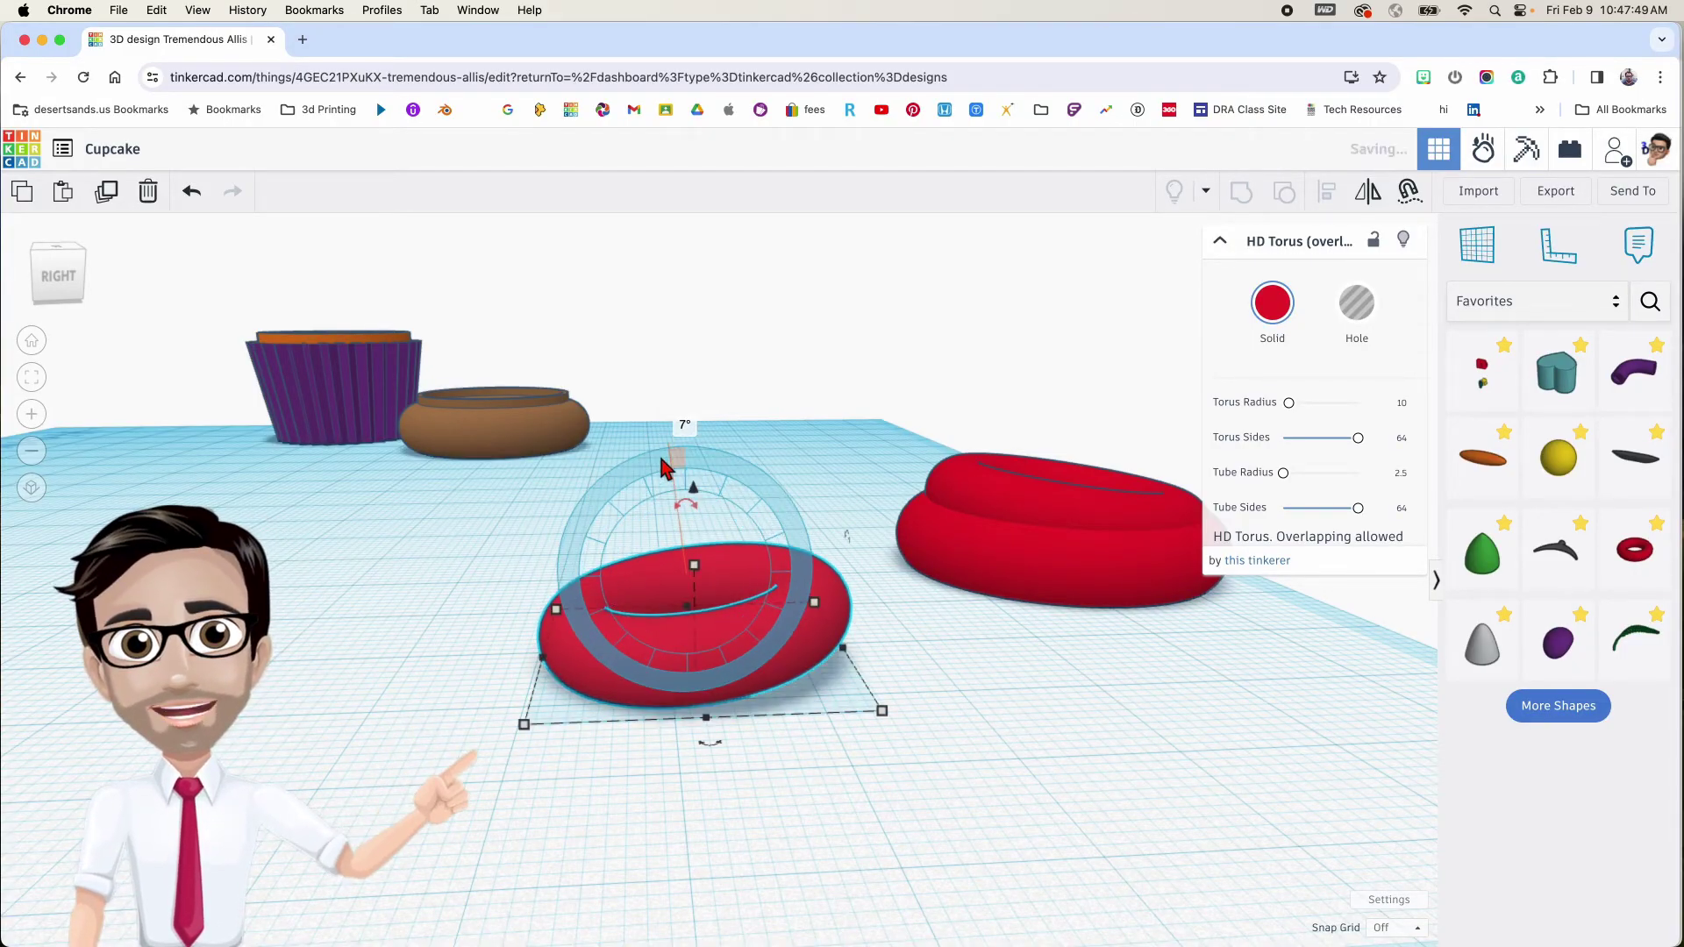
pyautogui.click(694, 497)
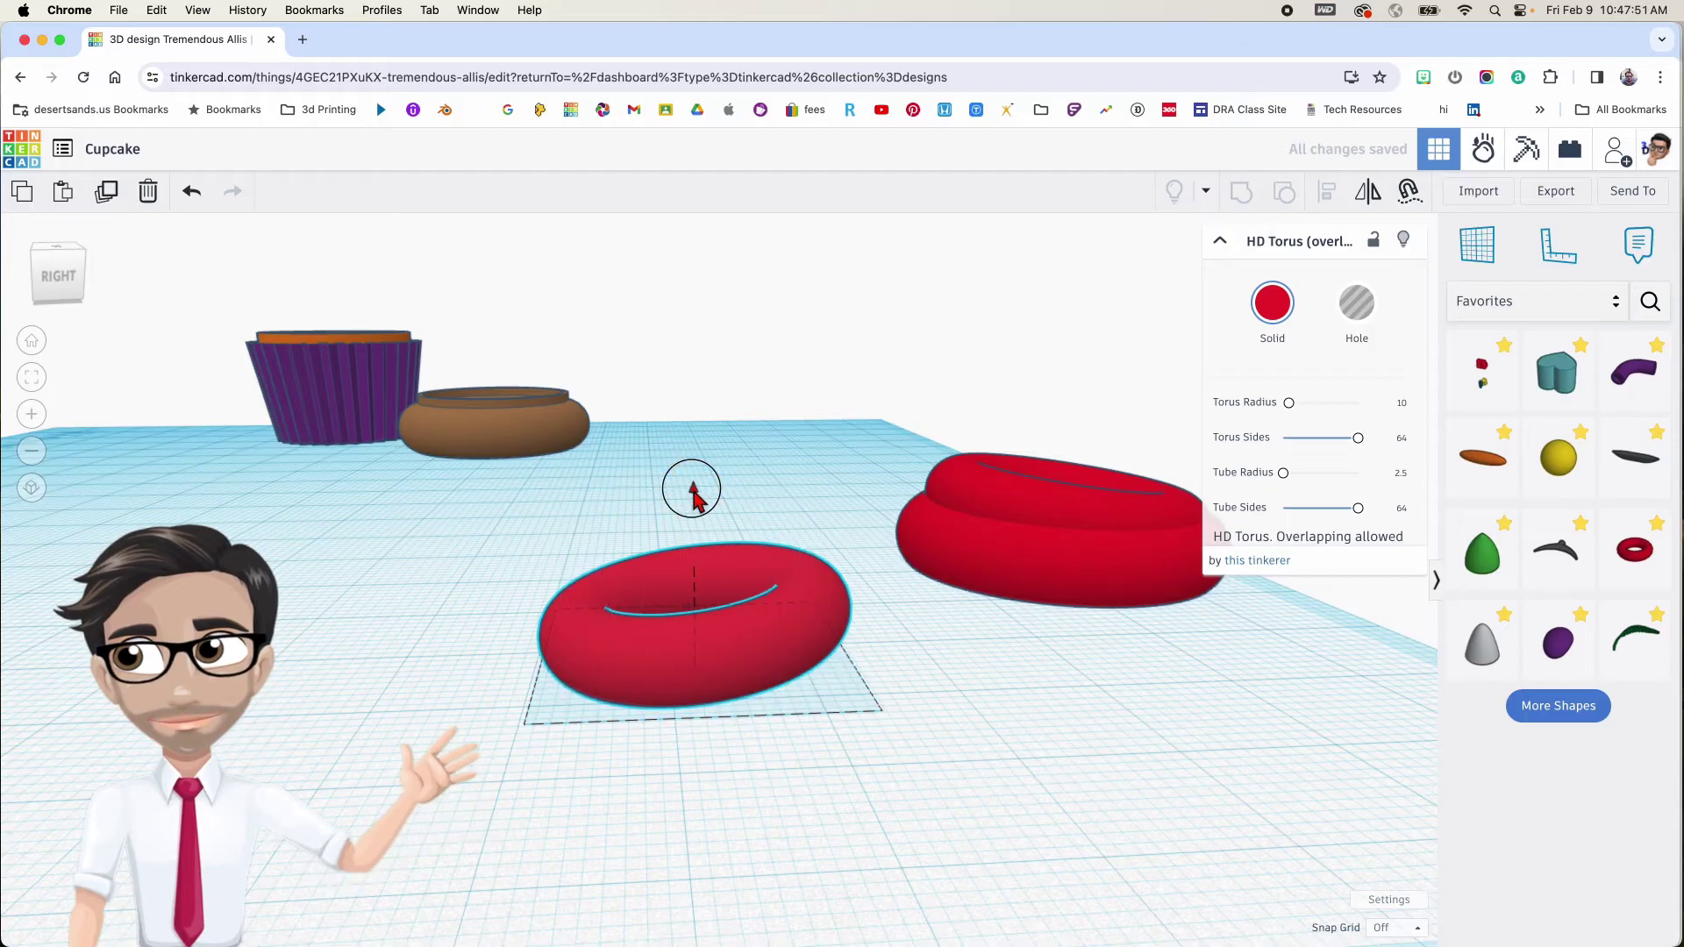
pyautogui.moveTo(693, 497); pyautogui.dragTo(693, 479)
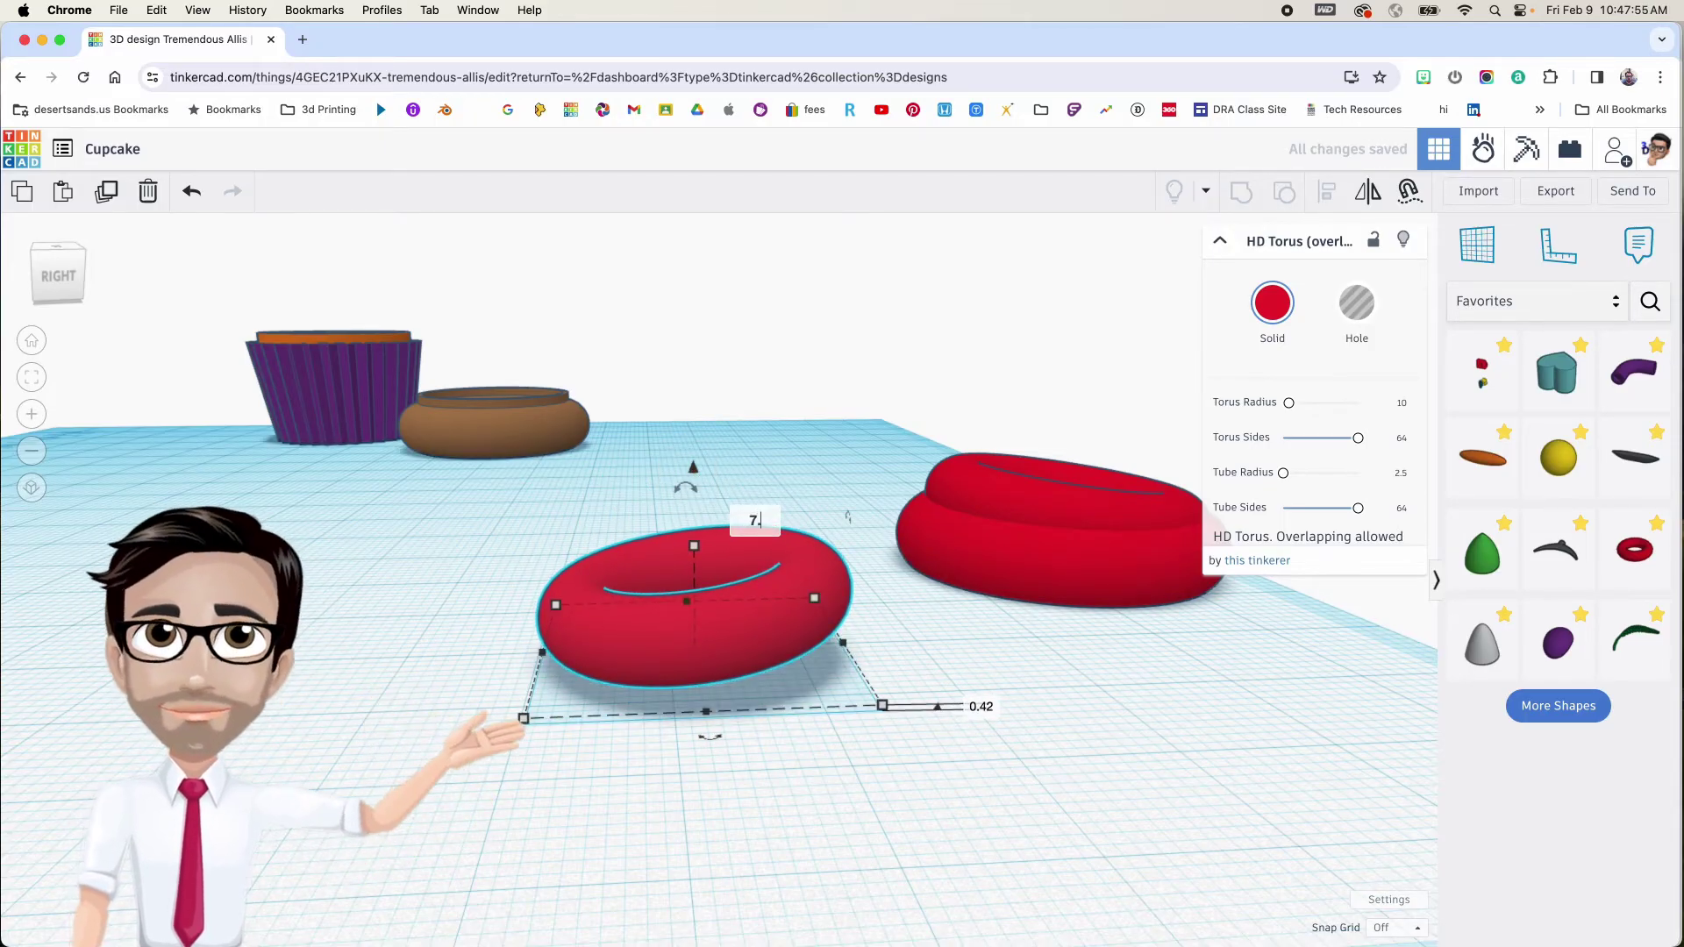
pyautogui.press('Return')
# Move the smallest tilted torus onto the top of the two stacked tori
pyautogui.moveTo(566, 500); pyautogui.dragTo(935, 634, button='right')
pyautogui.moveTo(854, 667); pyautogui.dragTo(776, 370)
pyautogui.moveTo(776, 370); pyautogui.dragTo(767, 470, button='right')
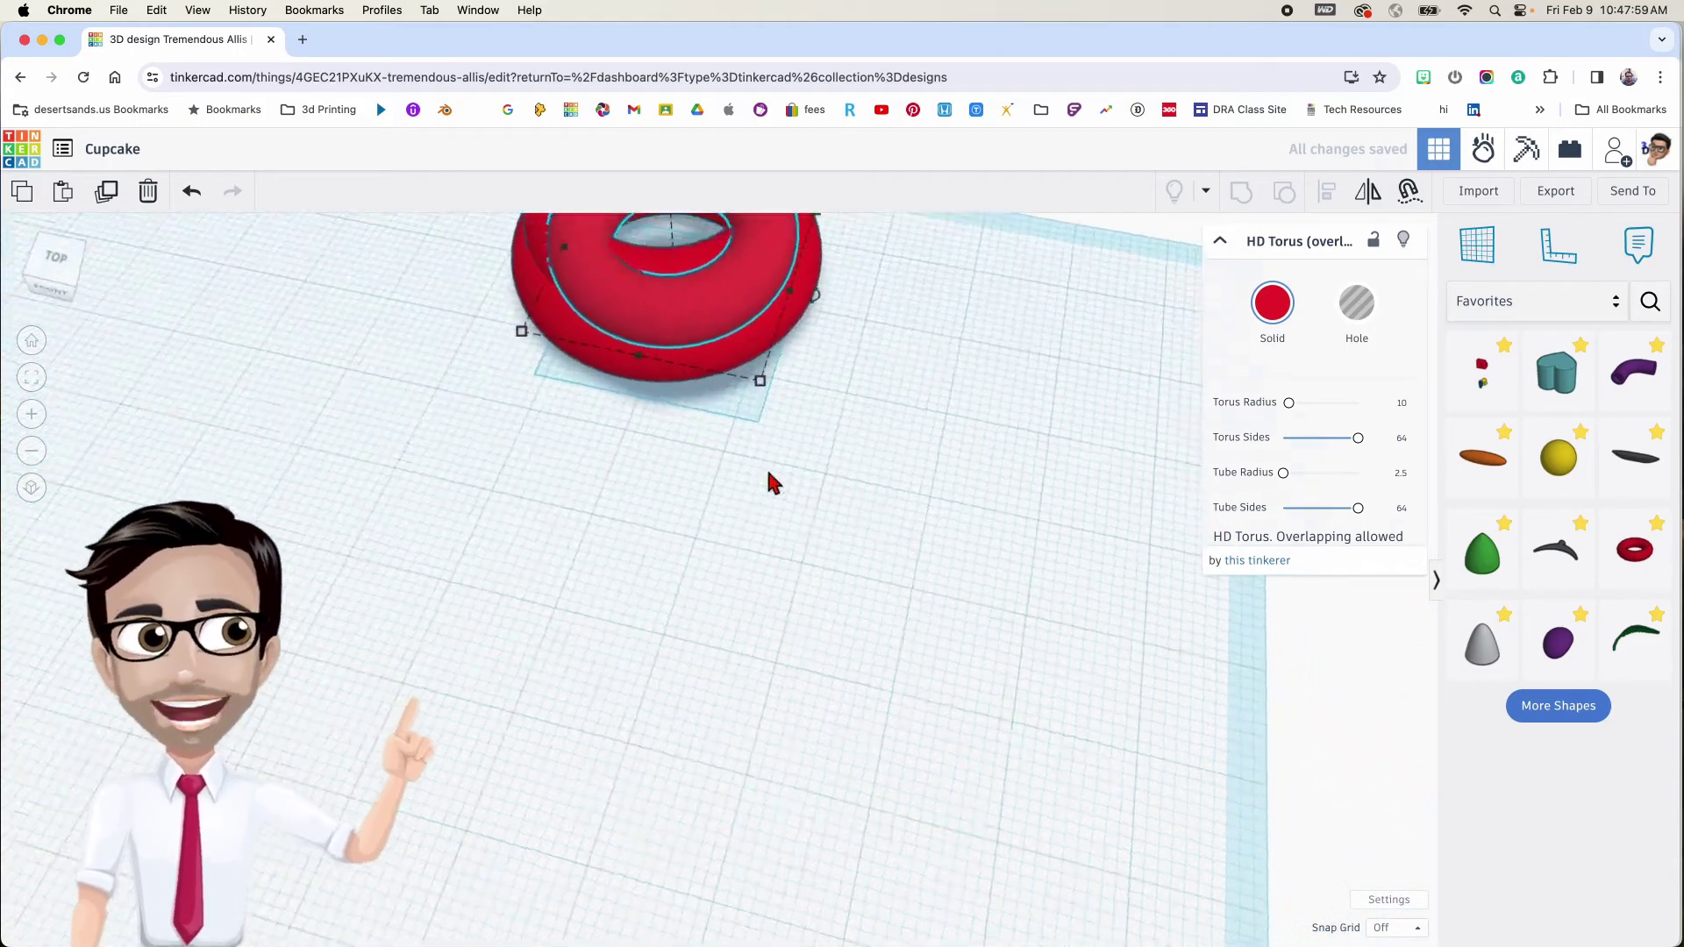
pyautogui.moveTo(768, 471); pyautogui.dragTo(877, 641, button='middle')
# Align the three stacked tori to their shared center along both horizontal directions
pyautogui.moveTo(487, 326); pyautogui.dragTo(800, 467)
pyautogui.press('l')
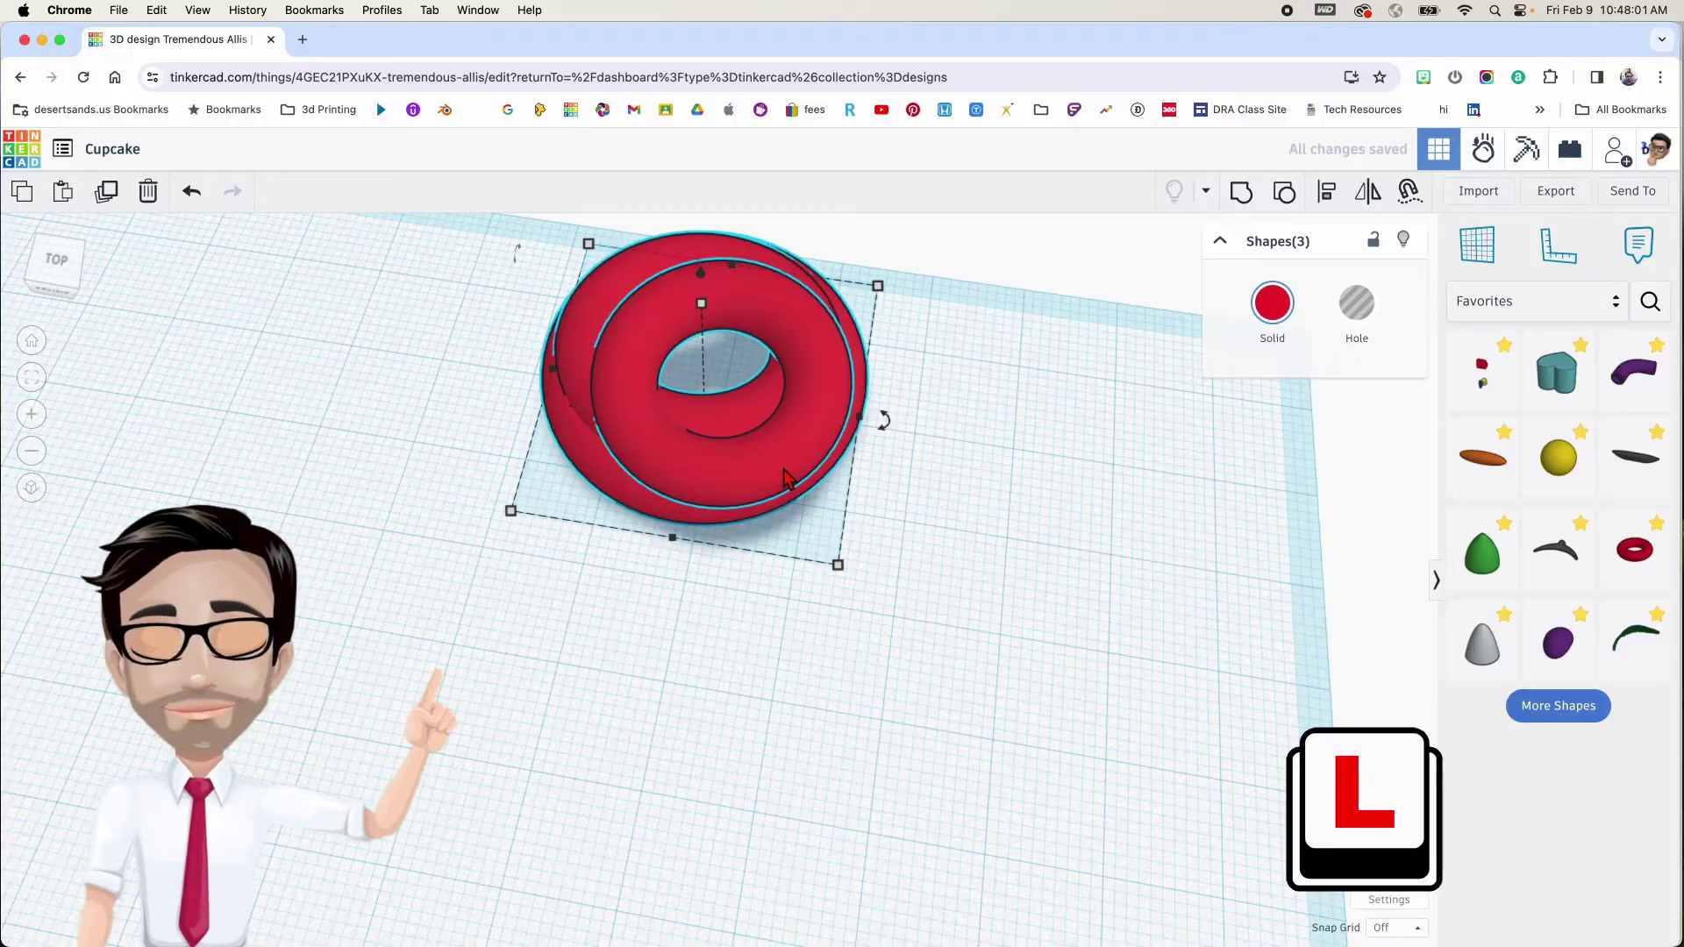
pyautogui.click(665, 572)
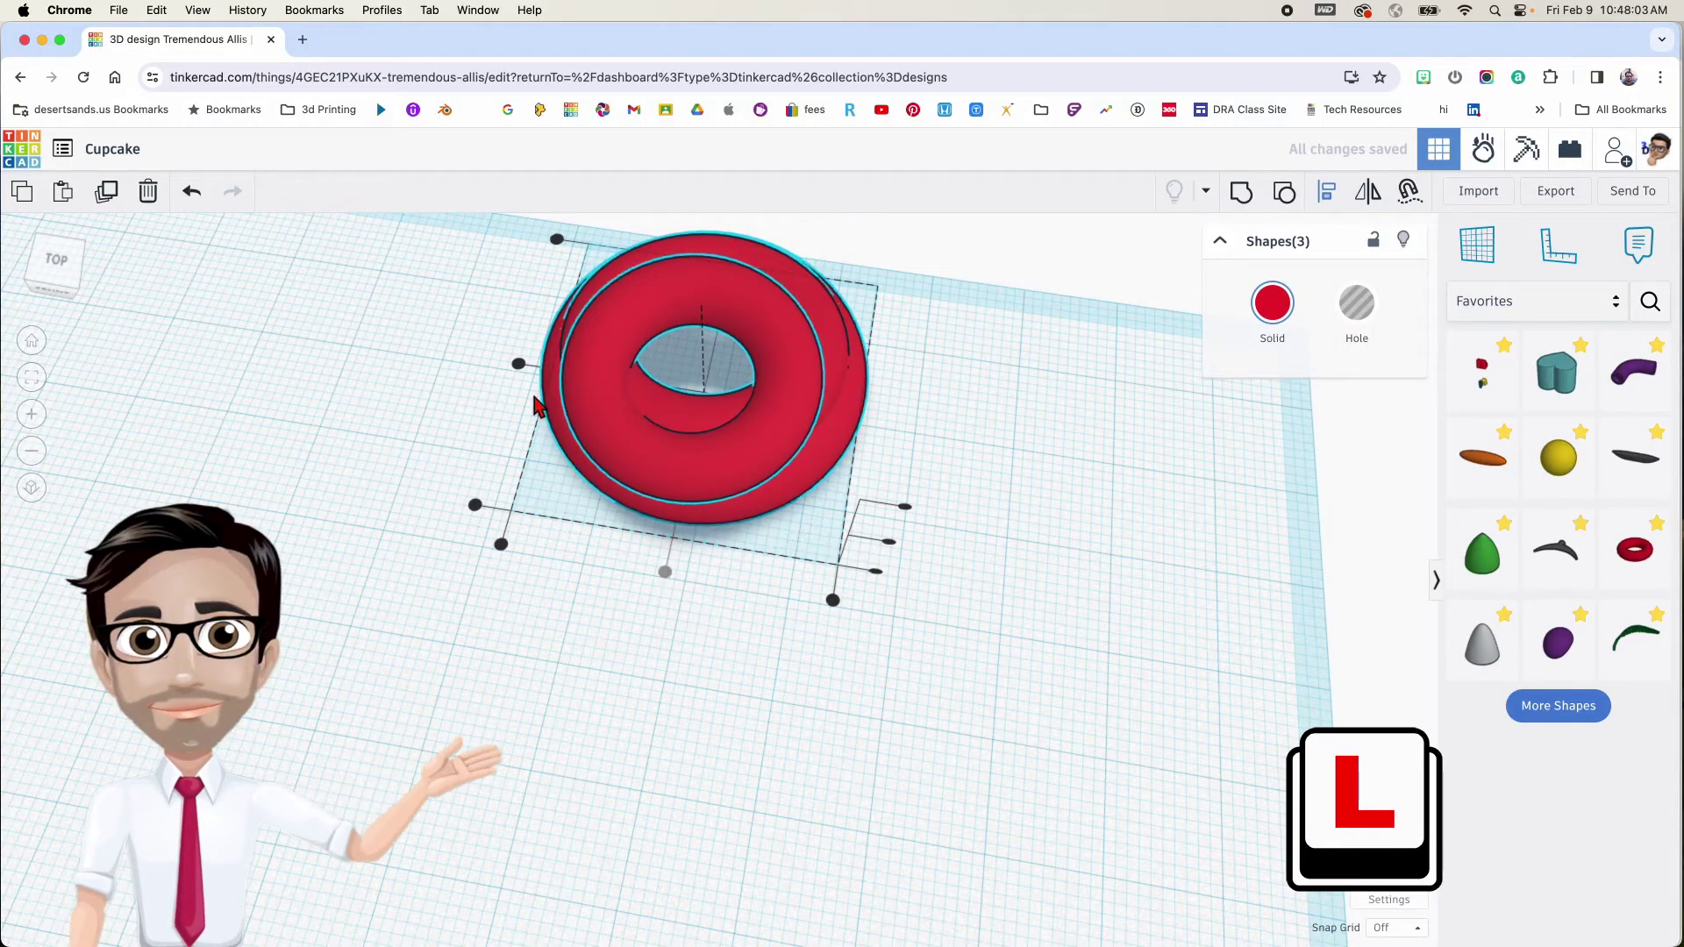
pyautogui.click(518, 363)
pyautogui.click(600, 420)
pyautogui.moveTo(600, 419); pyautogui.dragTo(859, 487, button='right')
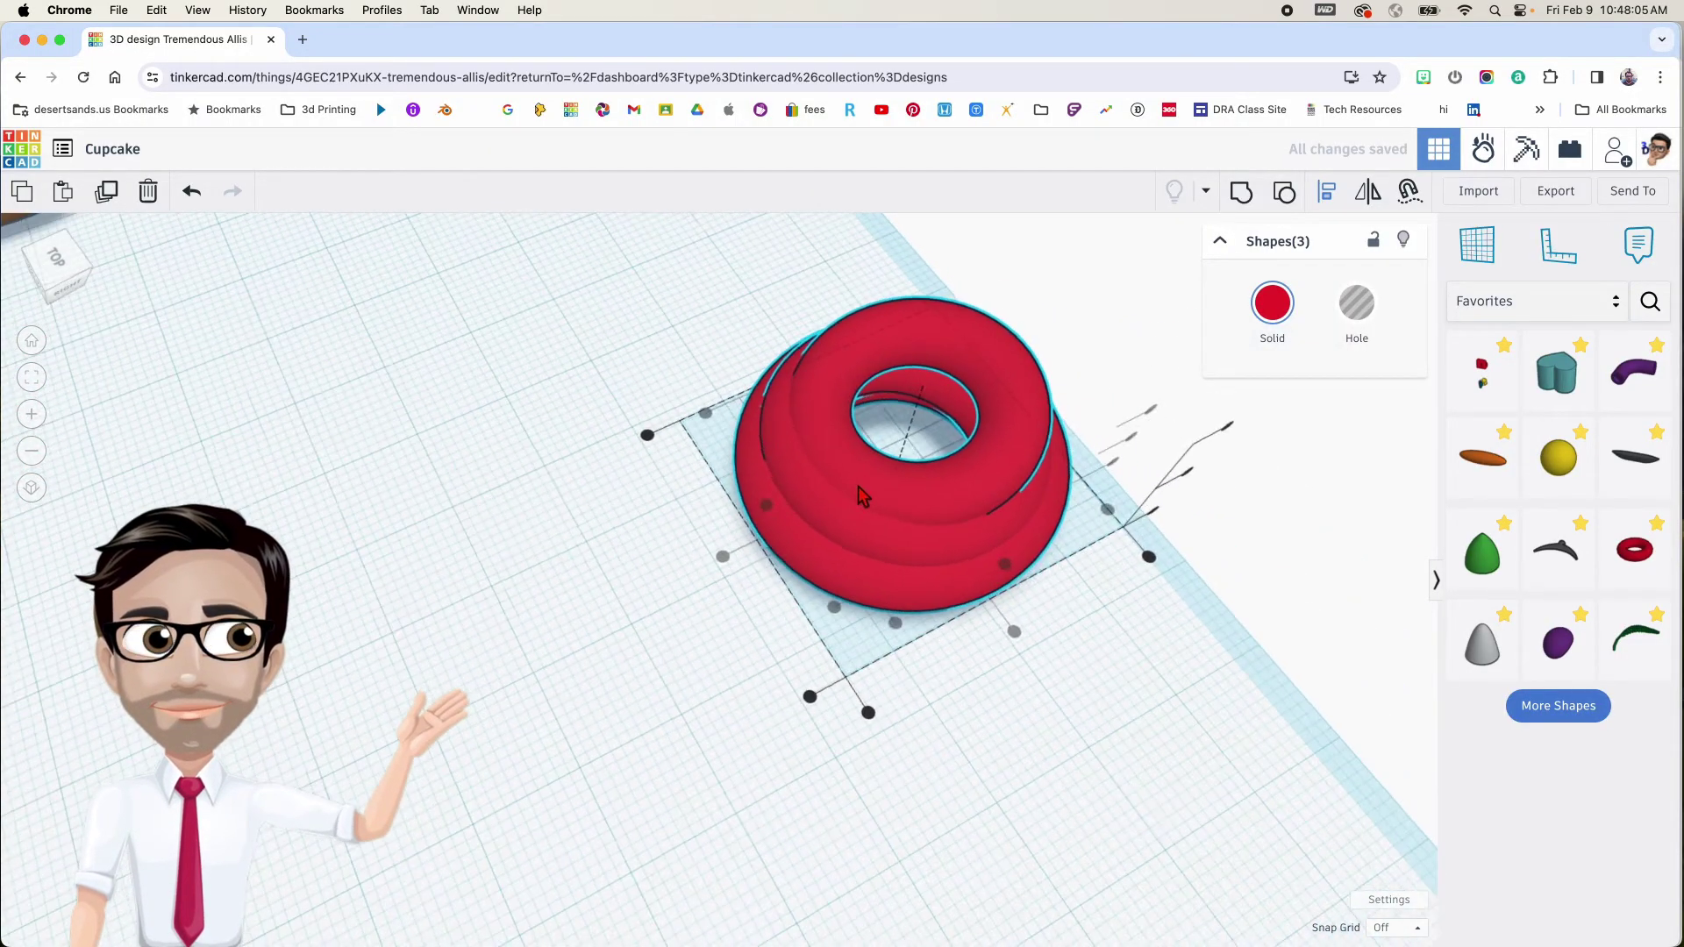
pyautogui.moveTo(858, 488); pyautogui.dragTo(648, 619, button='middle')
pyautogui.moveTo(647, 619); pyautogui.dragTo(770, 628, button='right')
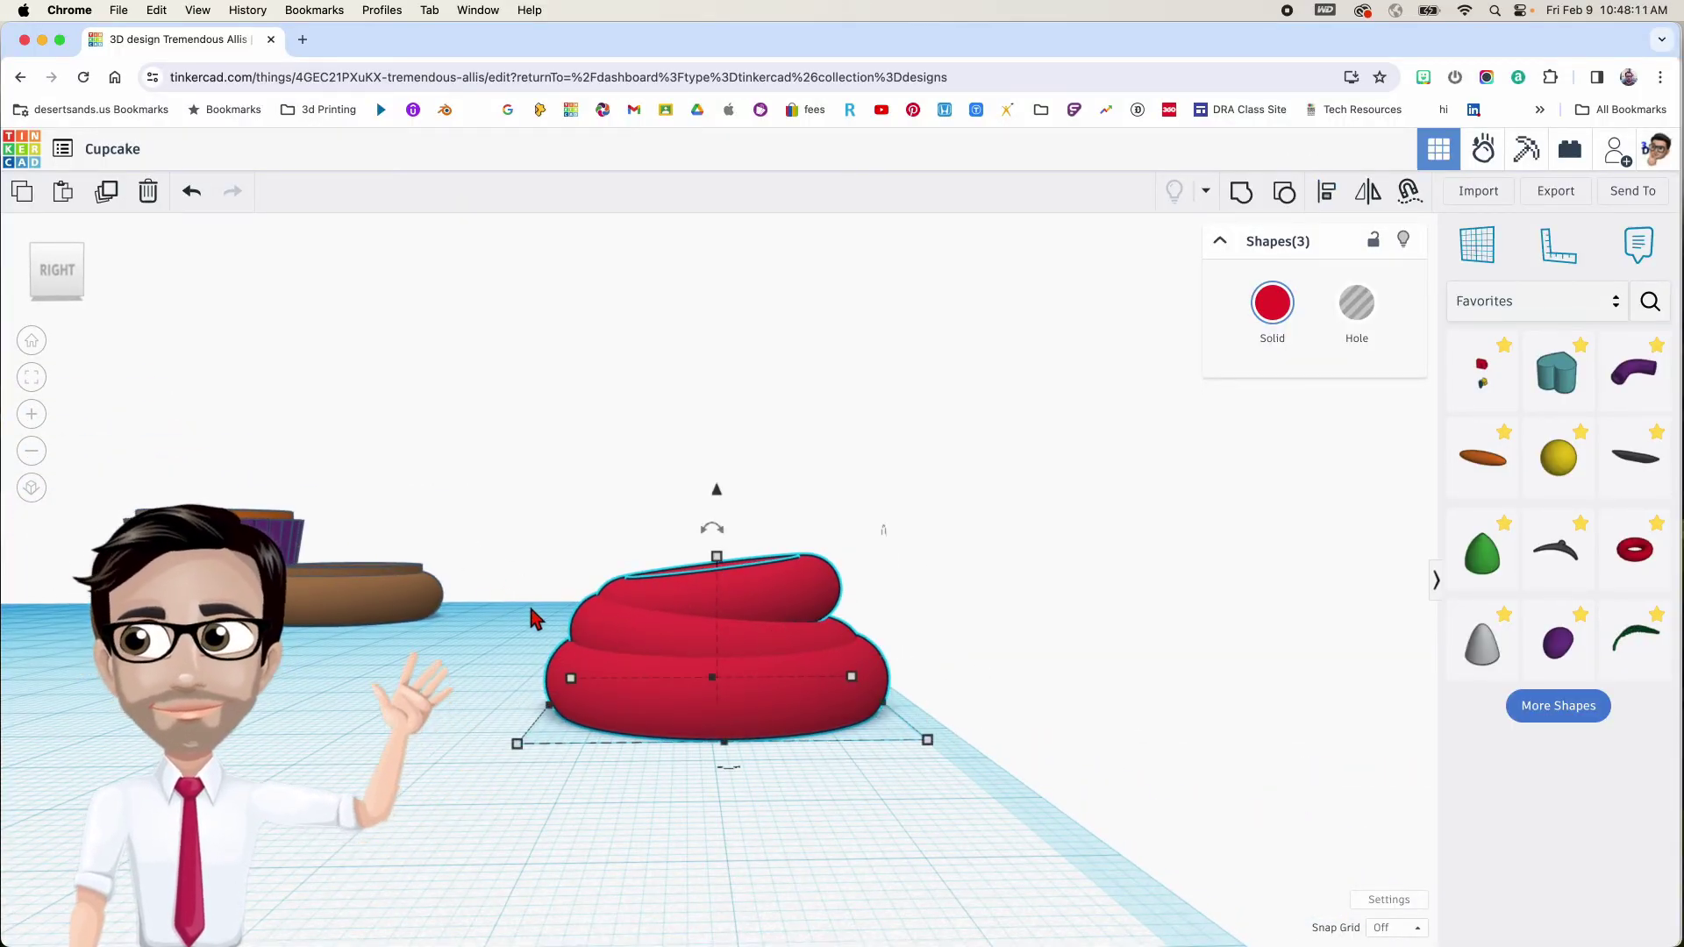
# Reduce the slant of the top torus by rotating it -5°
pyautogui.click(528, 638)
pyautogui.click(618, 646)
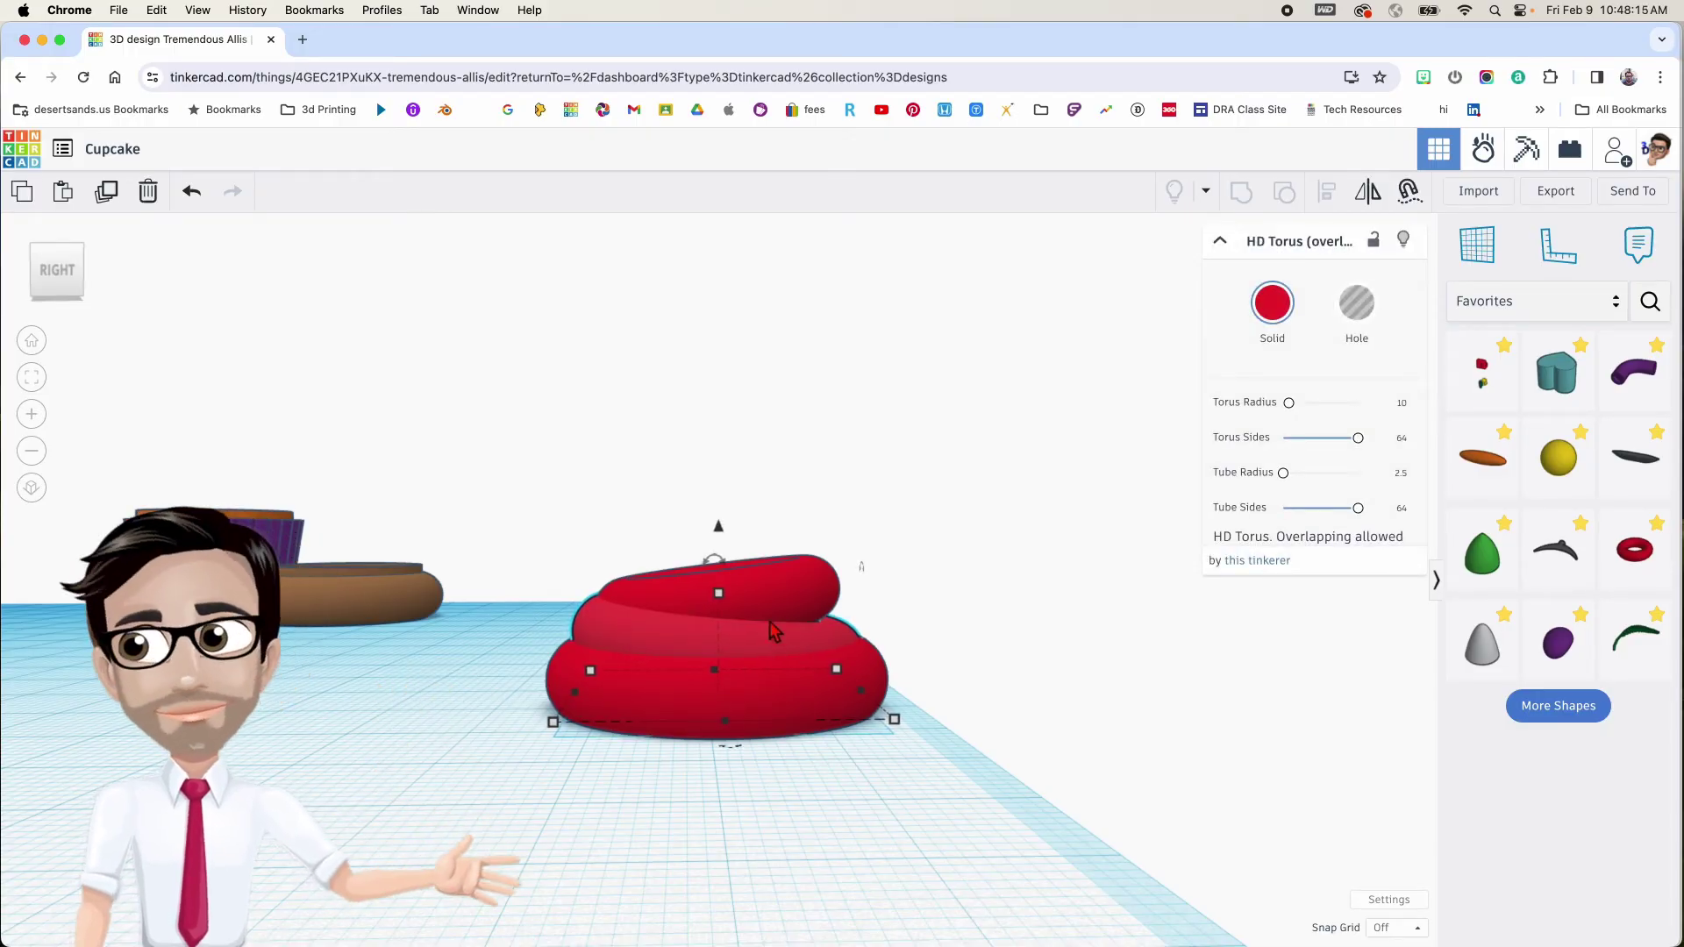
pyautogui.click(781, 595)
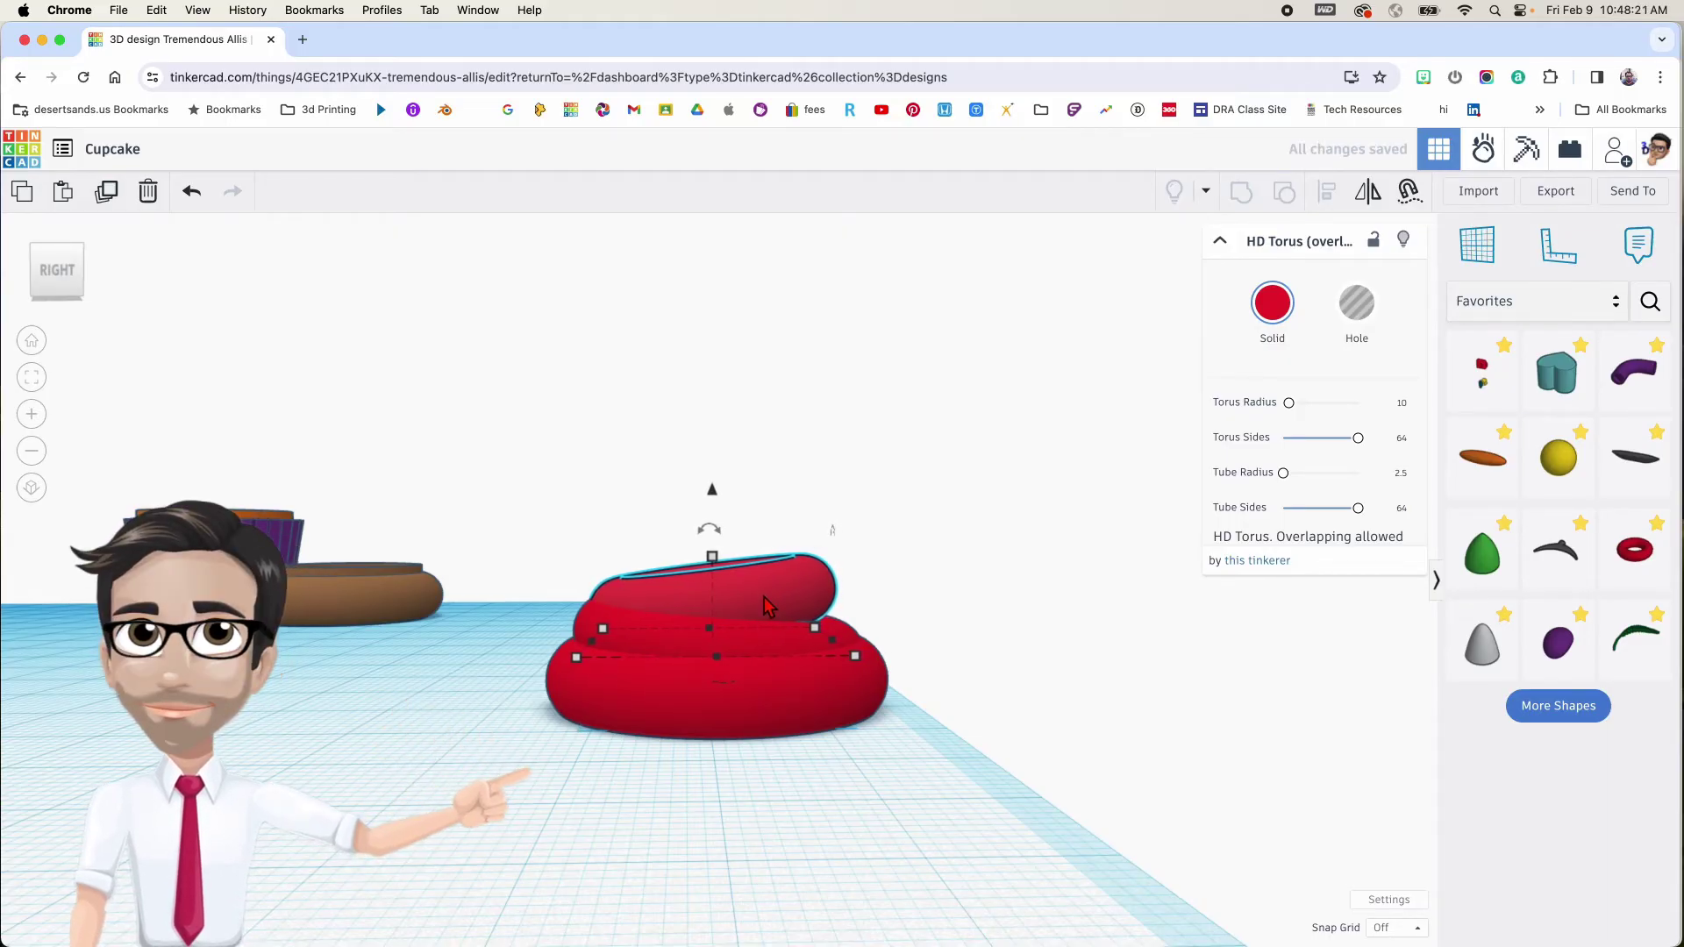
pyautogui.moveTo(765, 606); pyautogui.dragTo(818, 617, button='right')
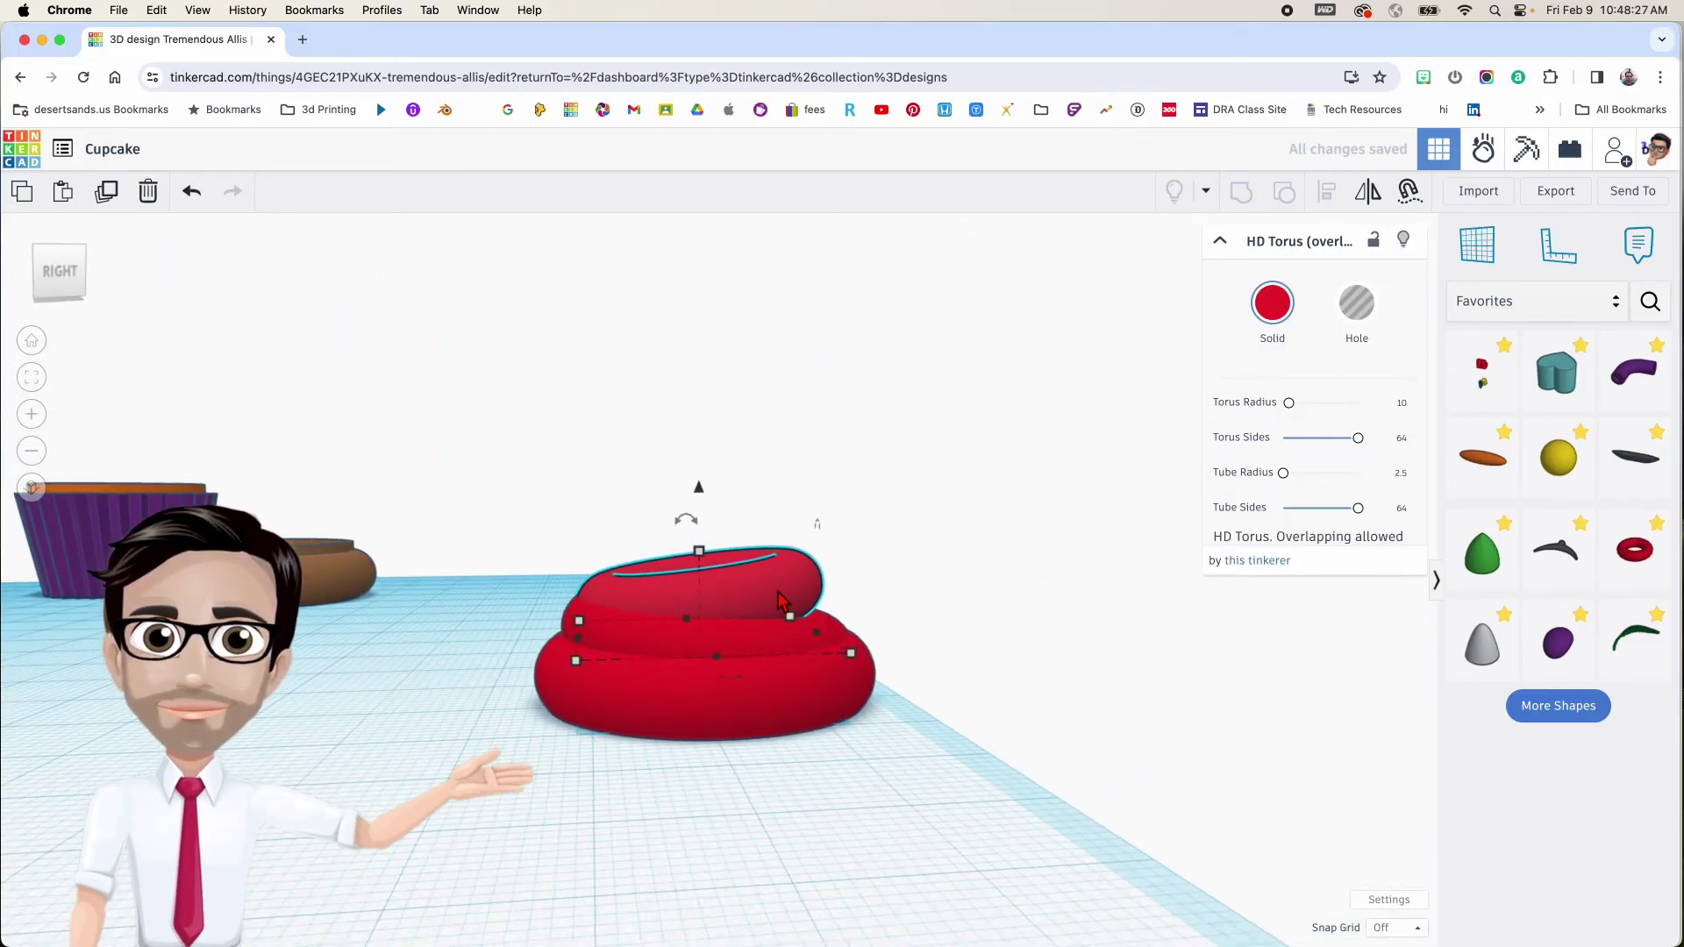
pyautogui.moveTo(692, 526); pyautogui.dragTo(696, 458)
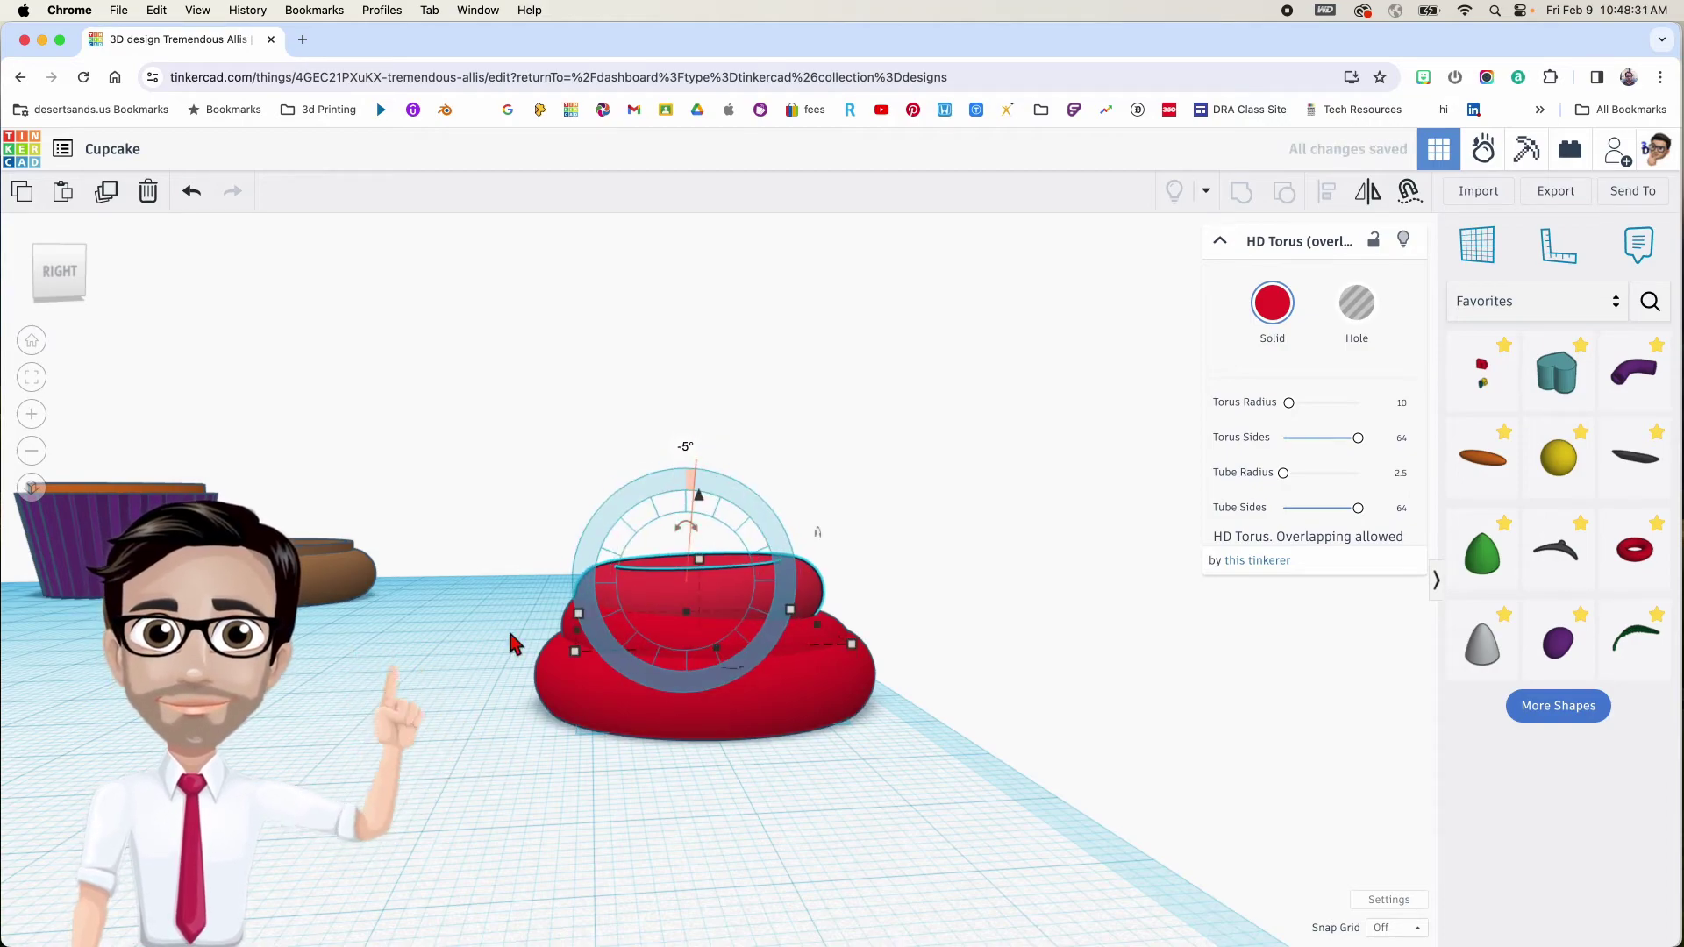
pyautogui.click(449, 672)
pyautogui.moveTo(449, 672); pyautogui.dragTo(783, 741, button='right')
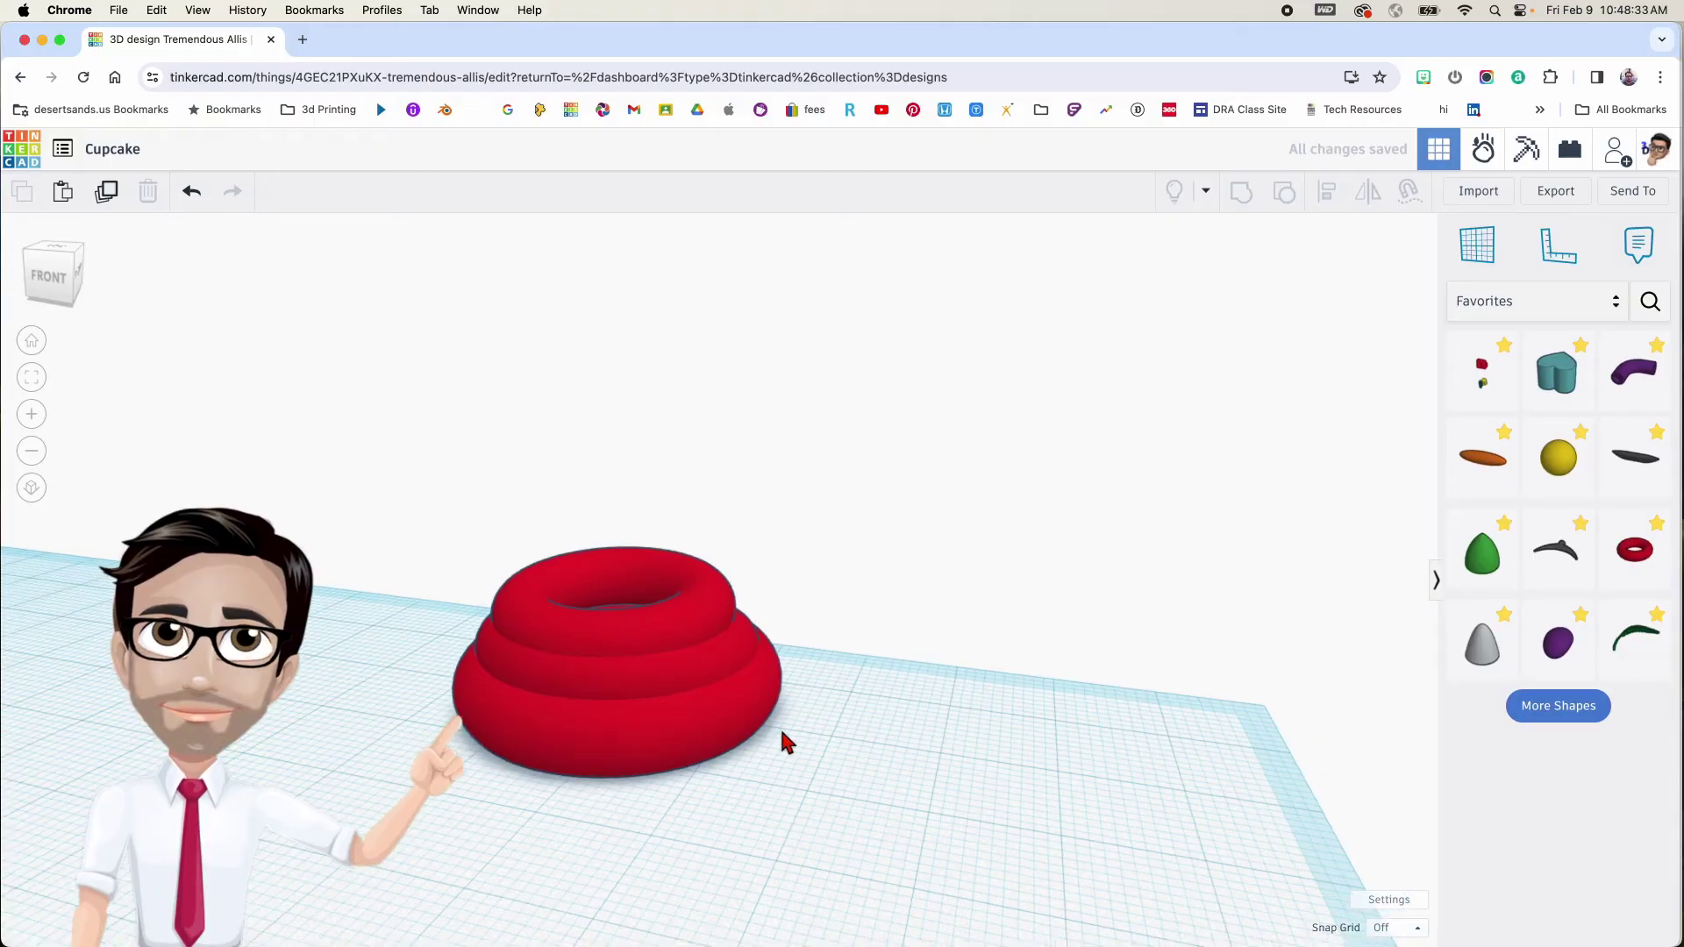
# Search the community shapes for "hd sph", place a hi-res sphere ii beside the tori, and set its resolution to 5
pyautogui.click(1650, 302)
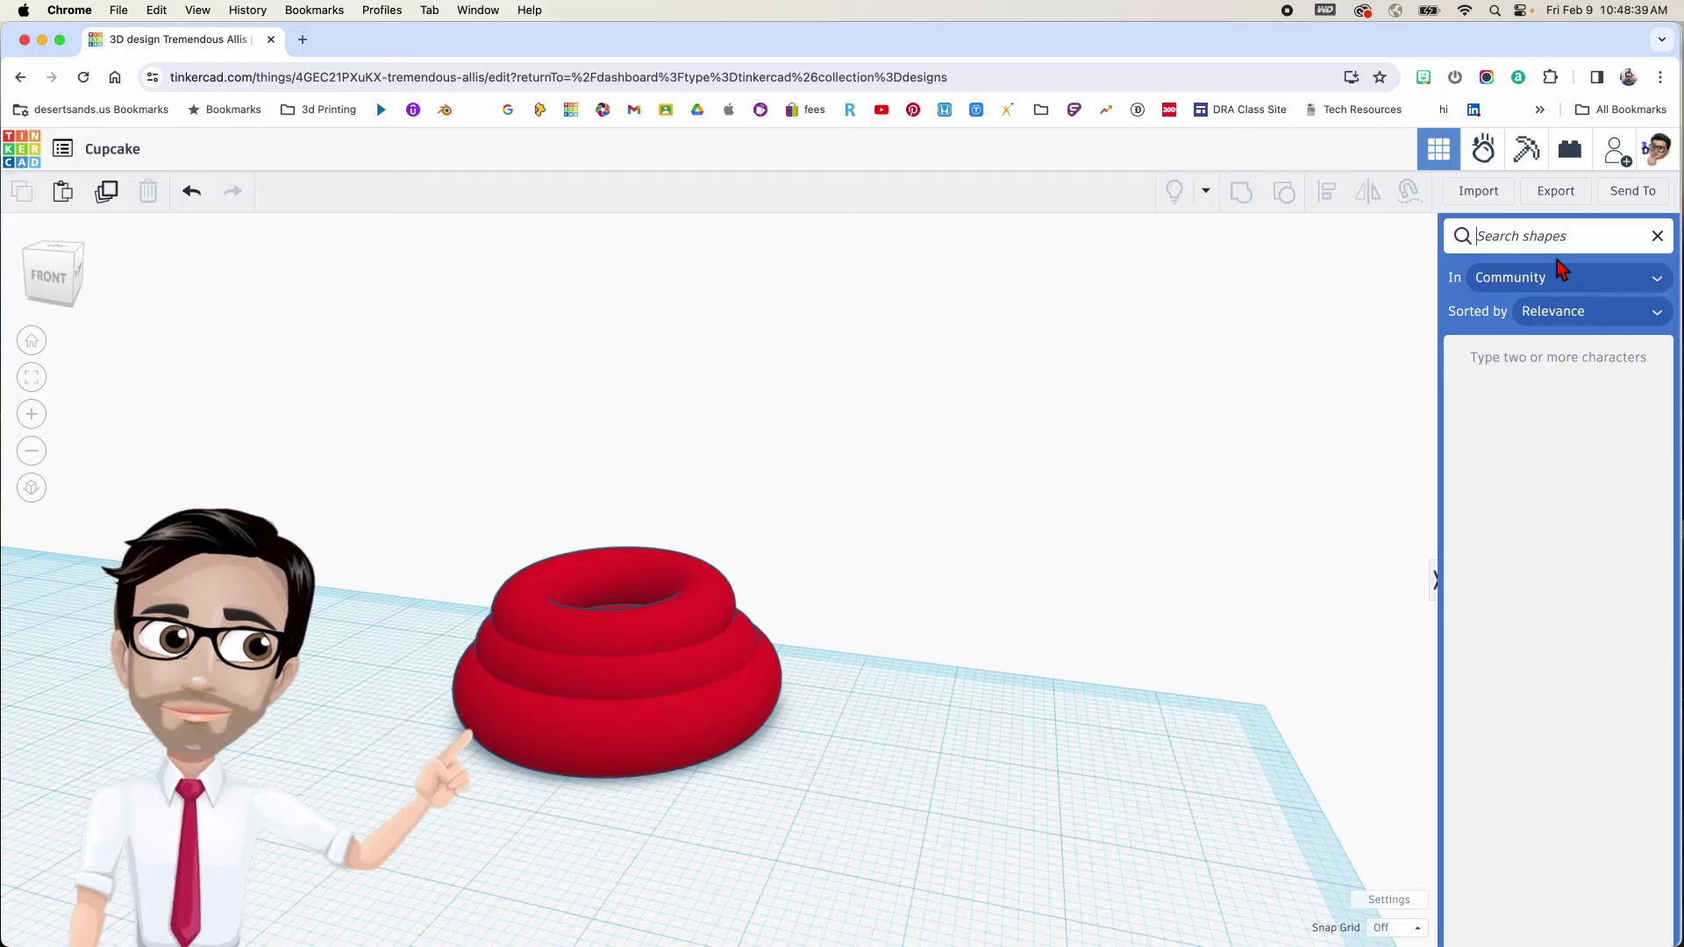
pyautogui.write('hd sph')
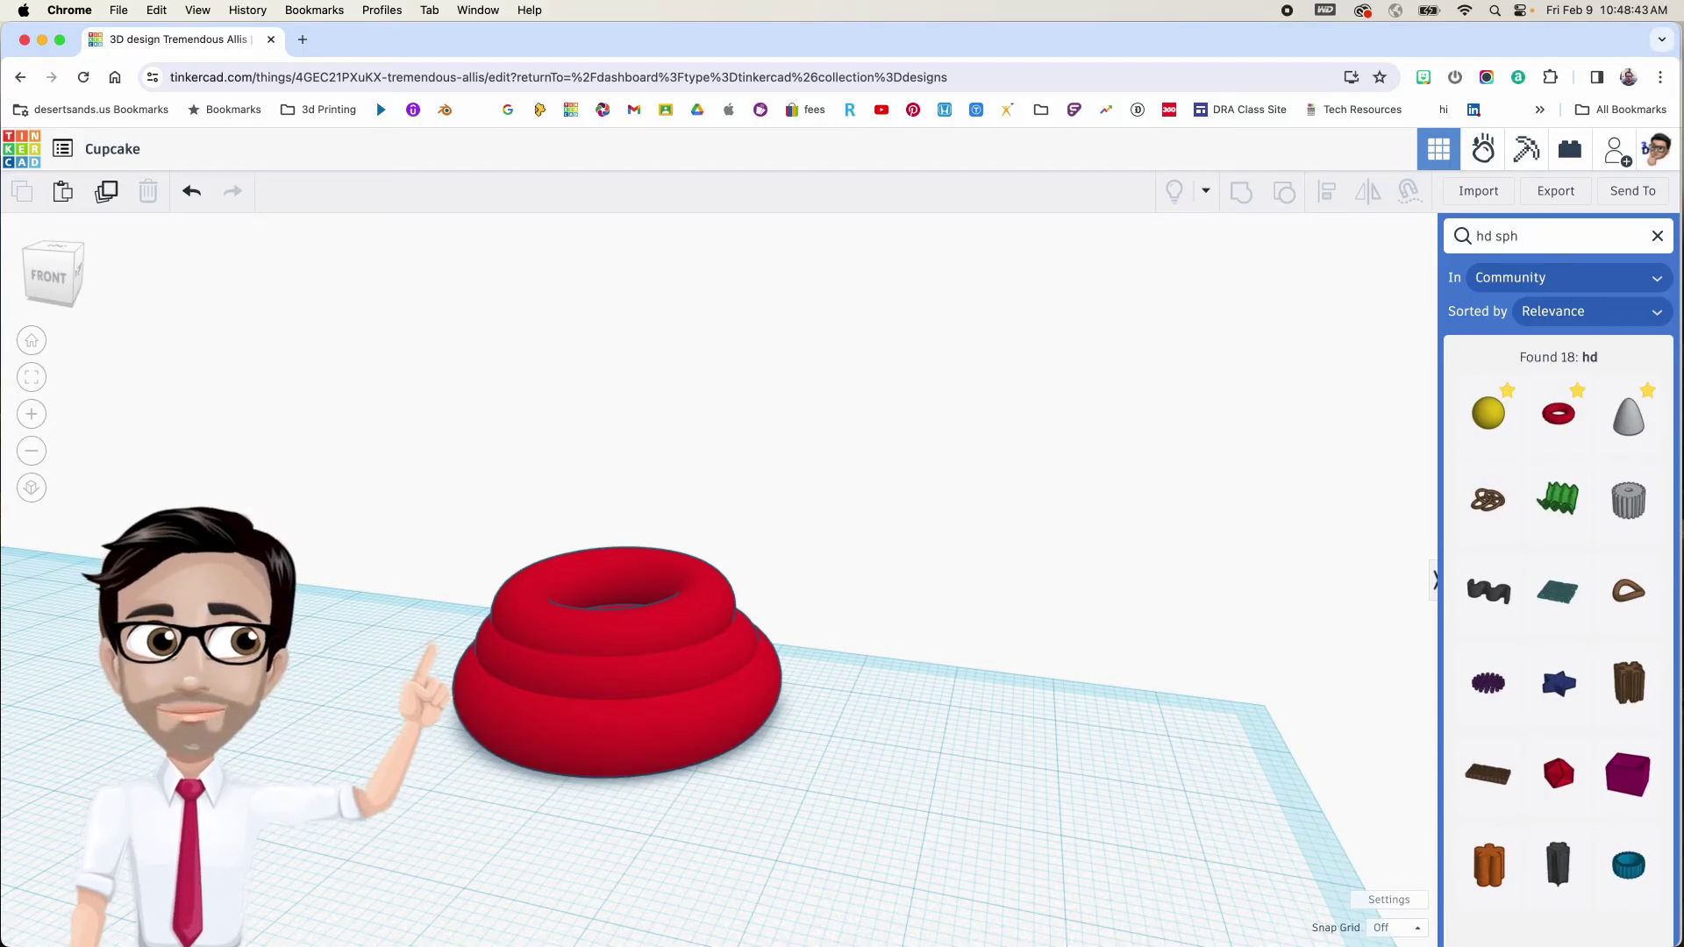
pyautogui.moveTo(1629, 414); pyautogui.dragTo(704, 811)
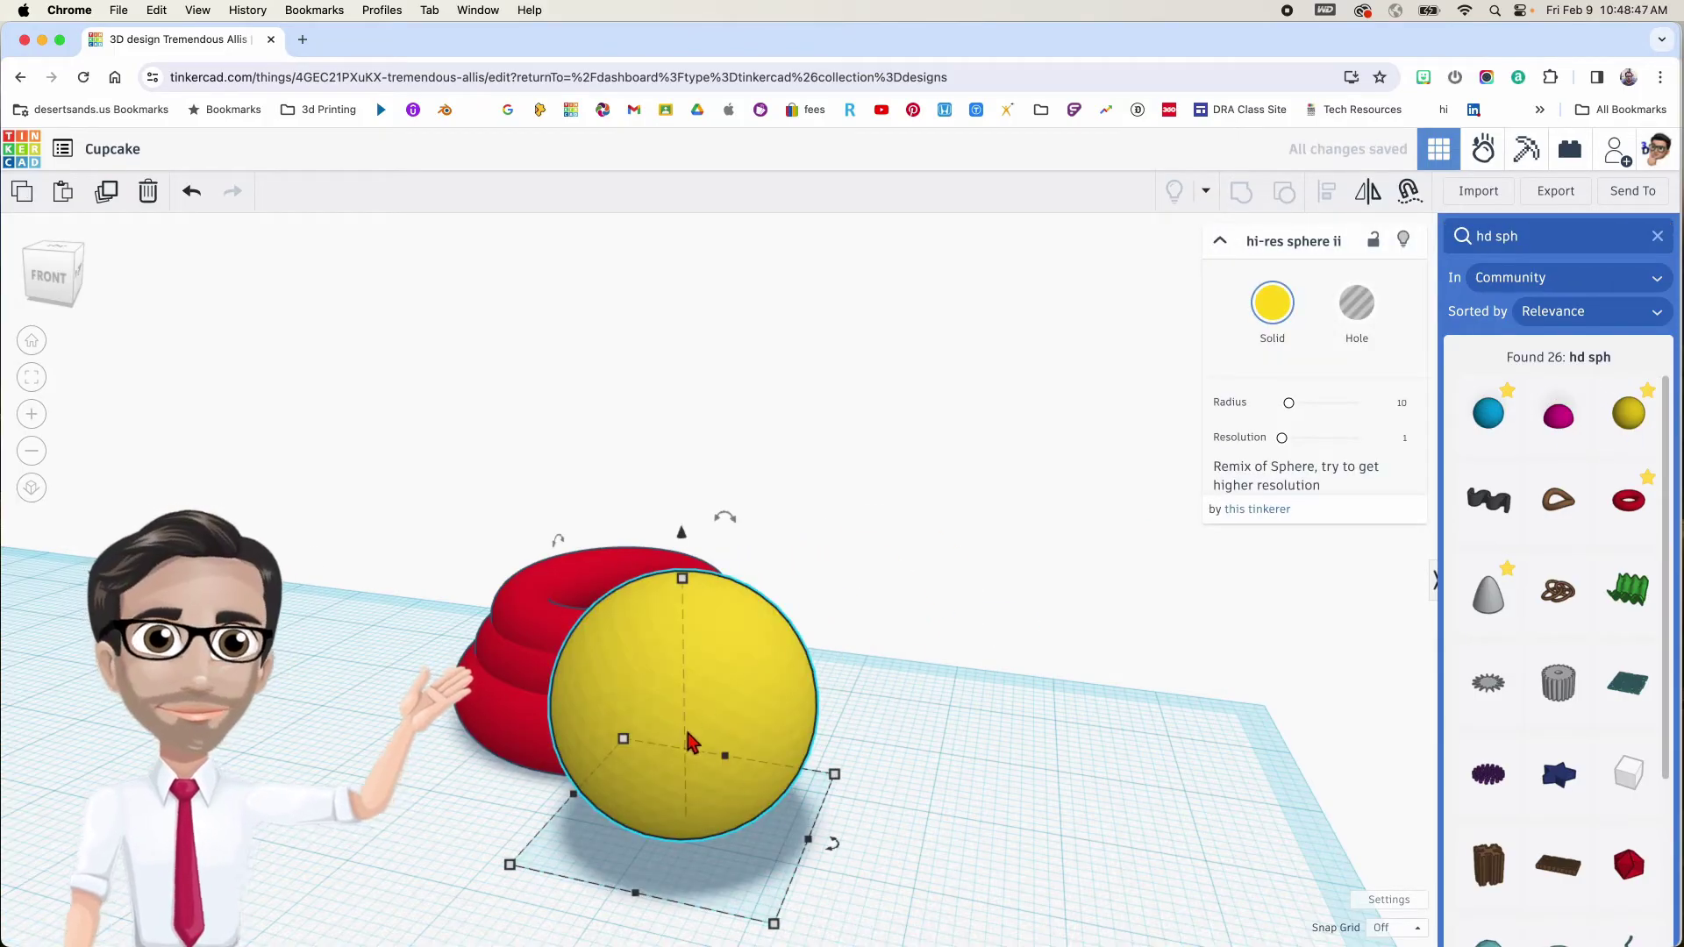
pyautogui.moveTo(1282, 438); pyautogui.dragTo(1466, 435)
pyautogui.moveTo(922, 687); pyautogui.dragTo(944, 698, button='right')
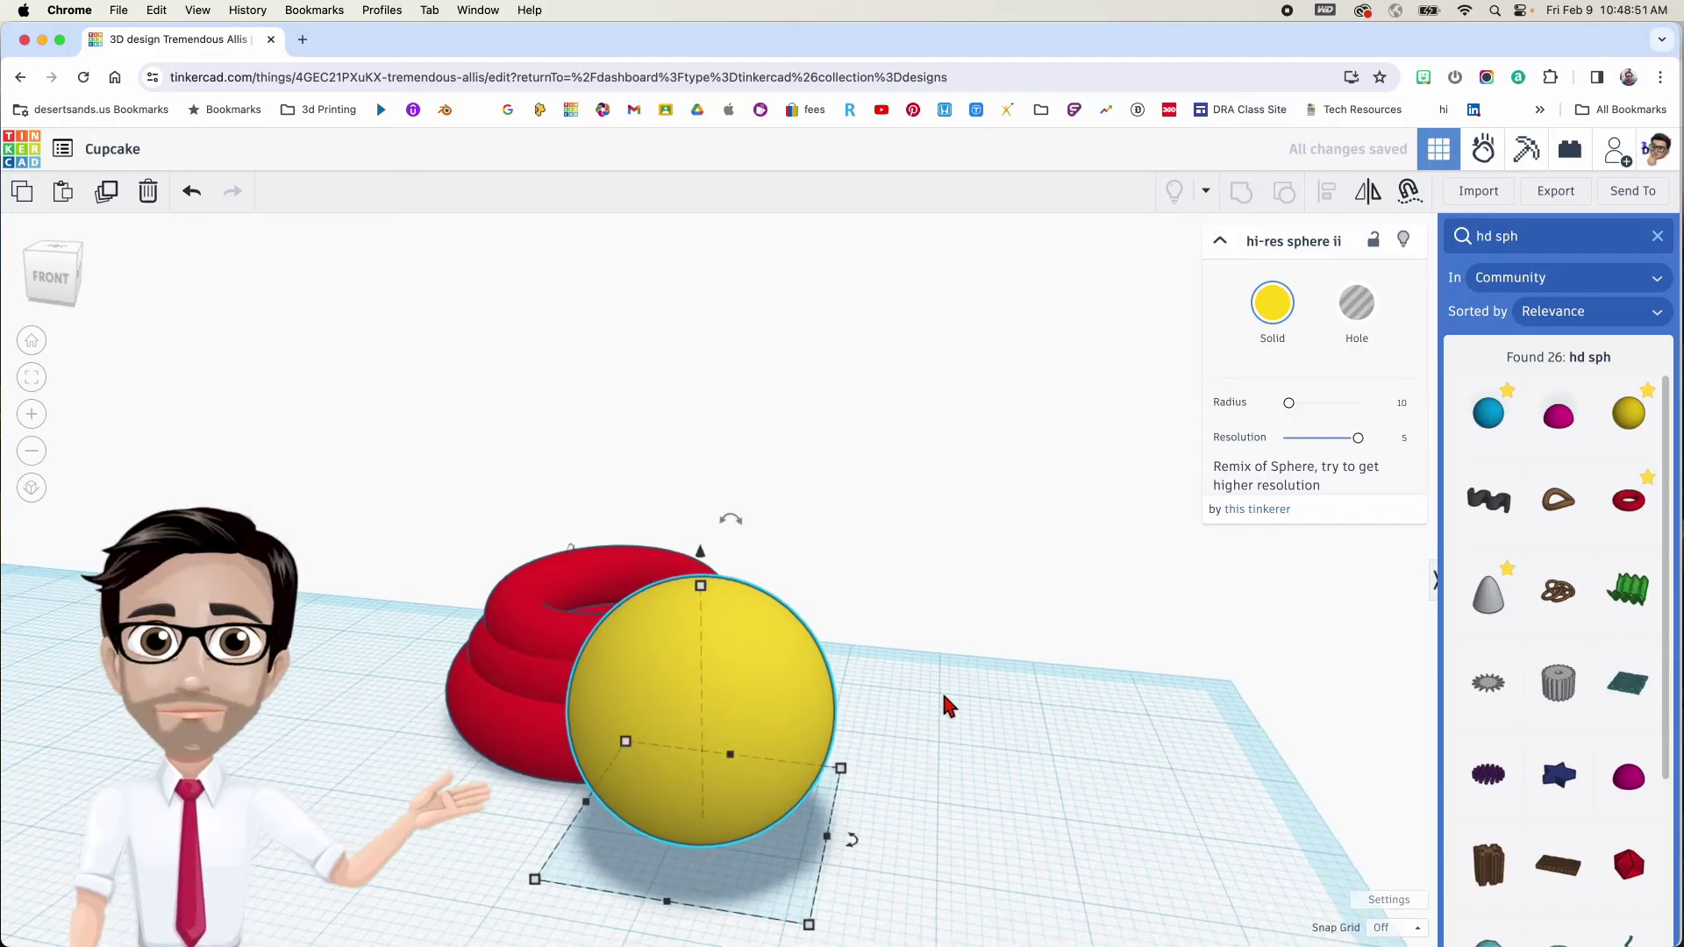
pyautogui.moveTo(941, 742); pyautogui.dragTo(934, 714, button='middle')
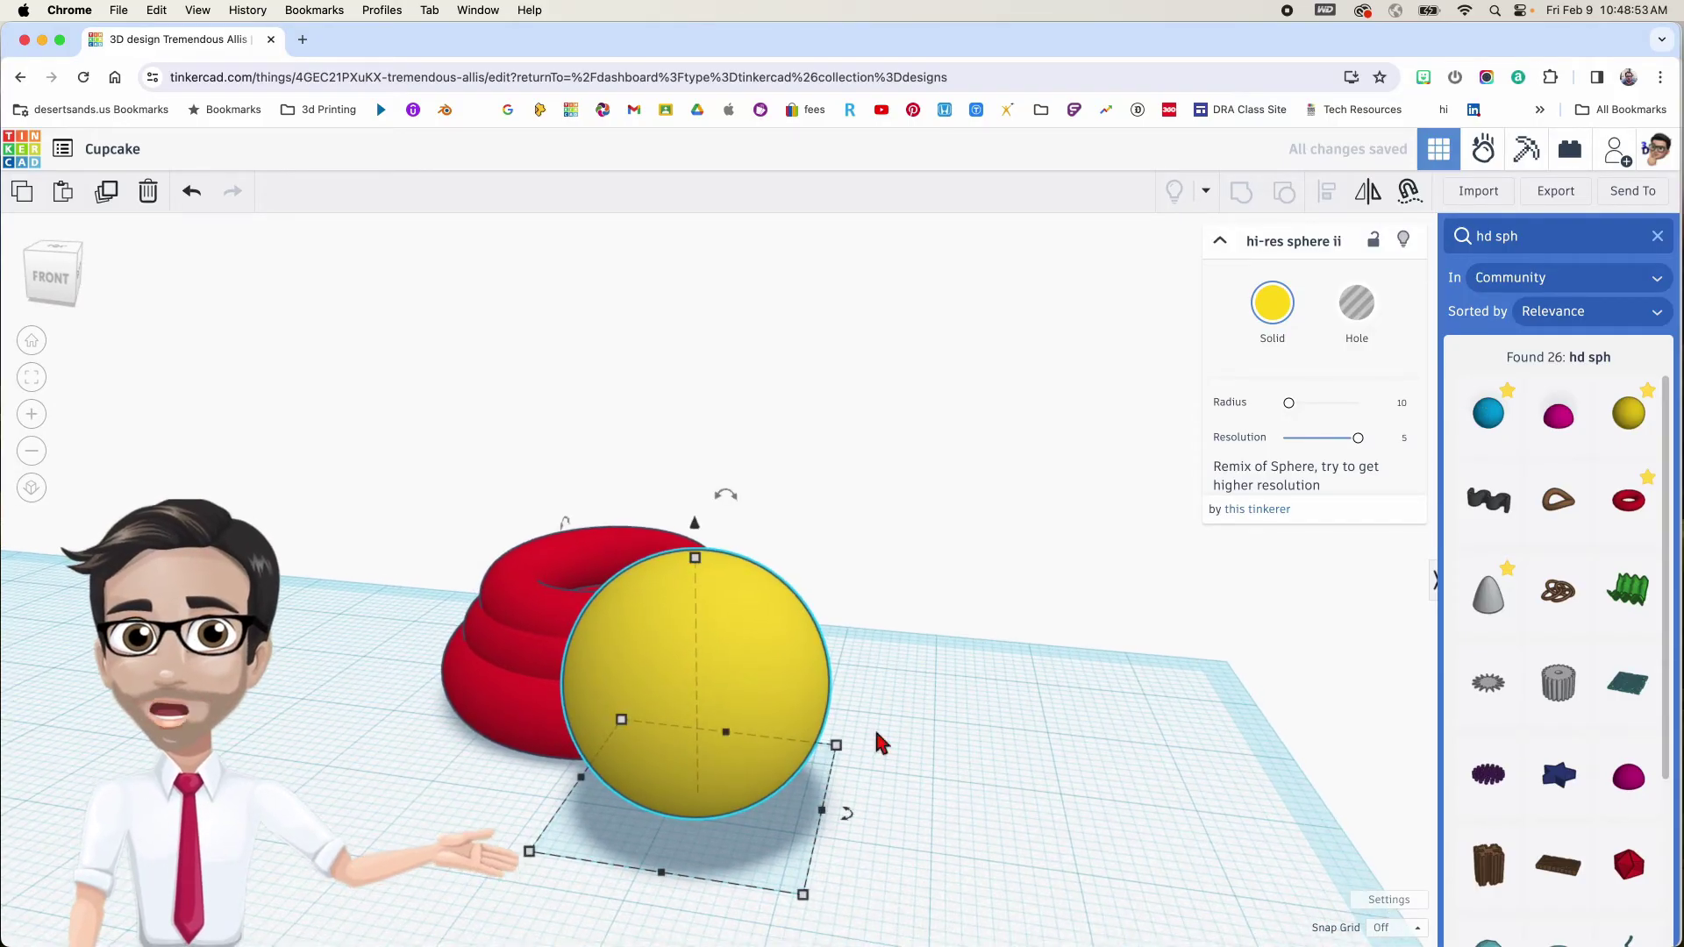
pyautogui.moveTo(745, 693); pyautogui.dragTo(767, 674, button='right')
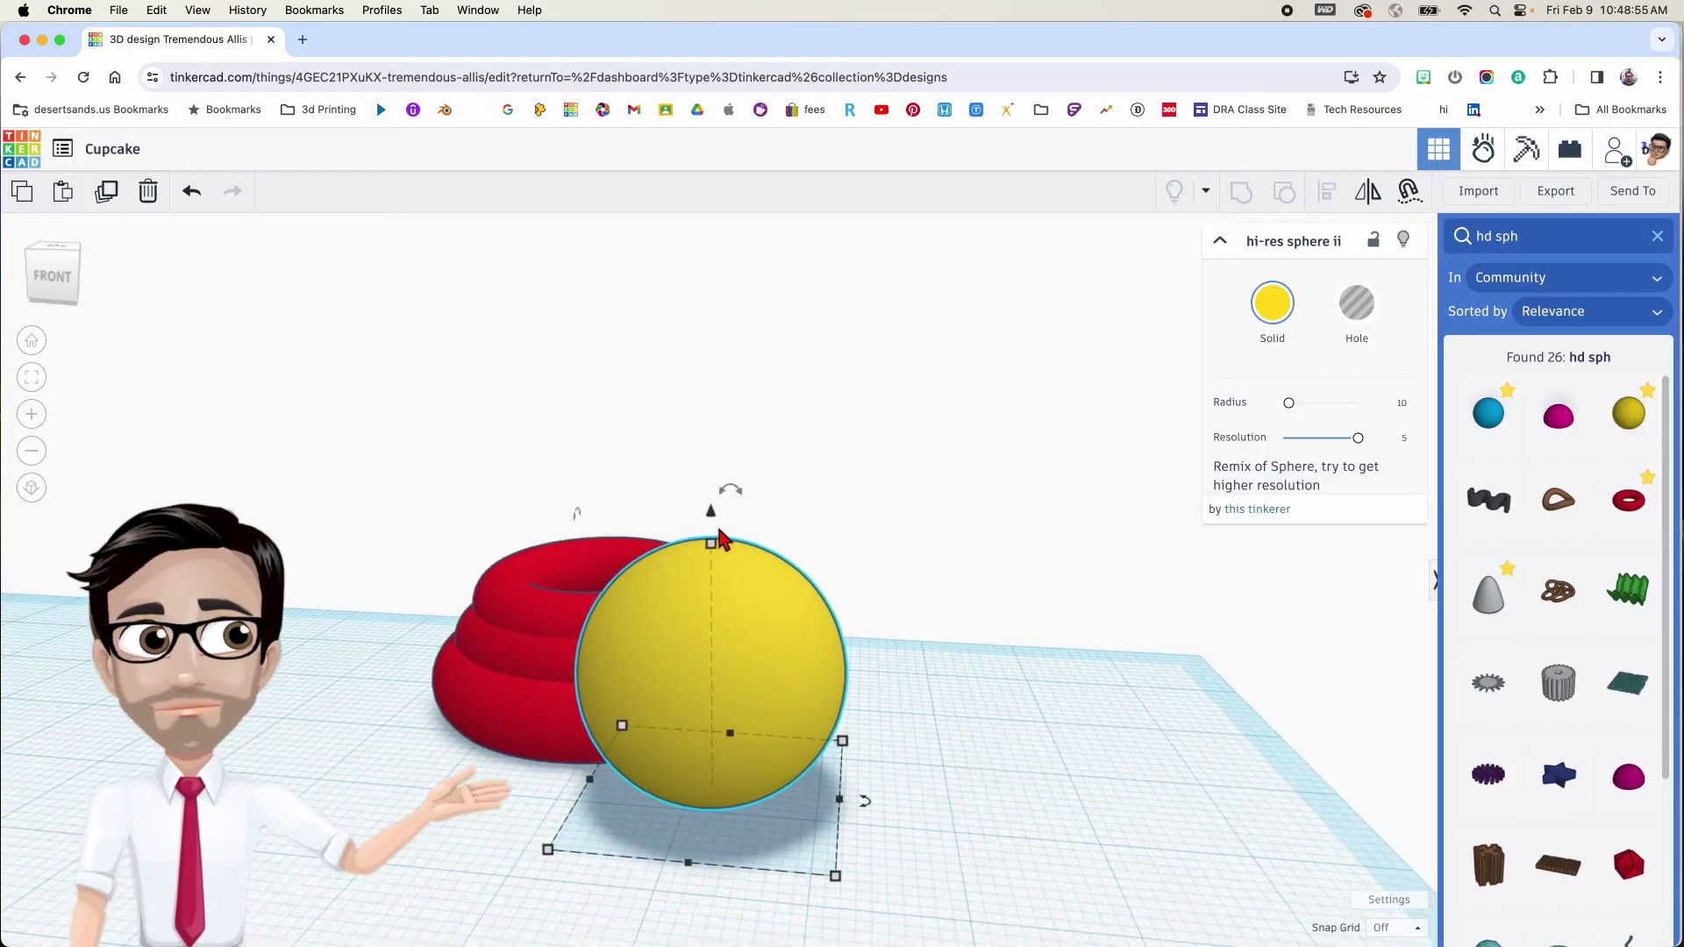
# Color the sphere red and adjust its height above the workplane
pyautogui.click(1272, 304)
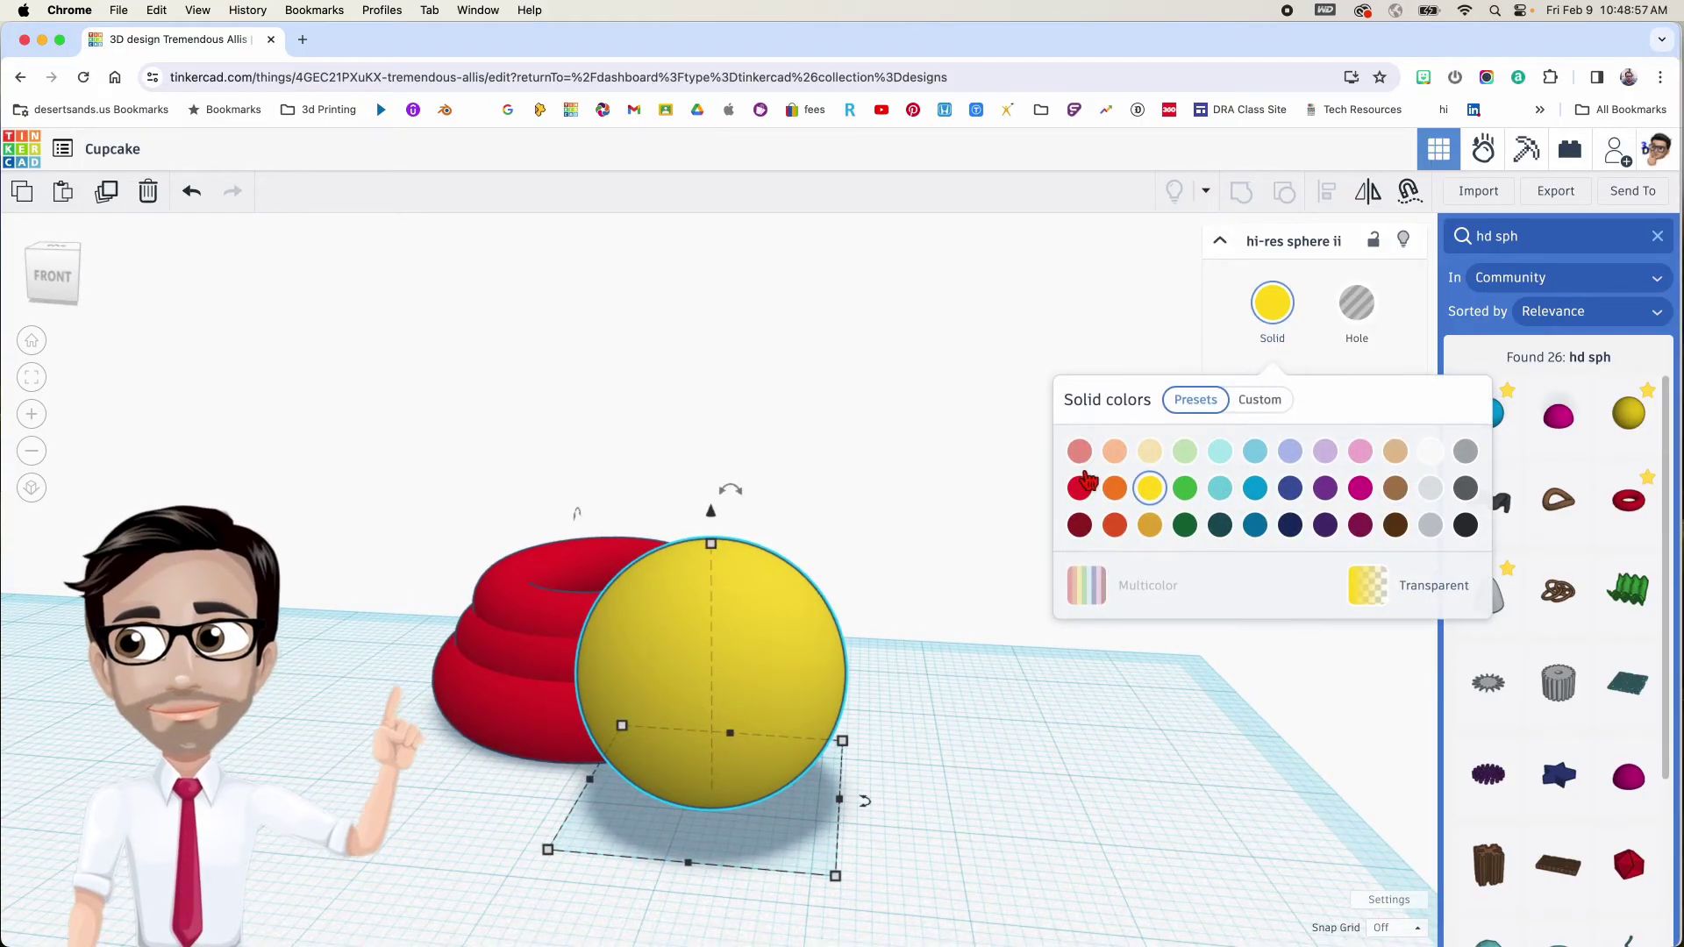
pyautogui.click(1080, 487)
pyautogui.moveTo(711, 513); pyautogui.dragTo(715, 544)
pyautogui.click(732, 547)
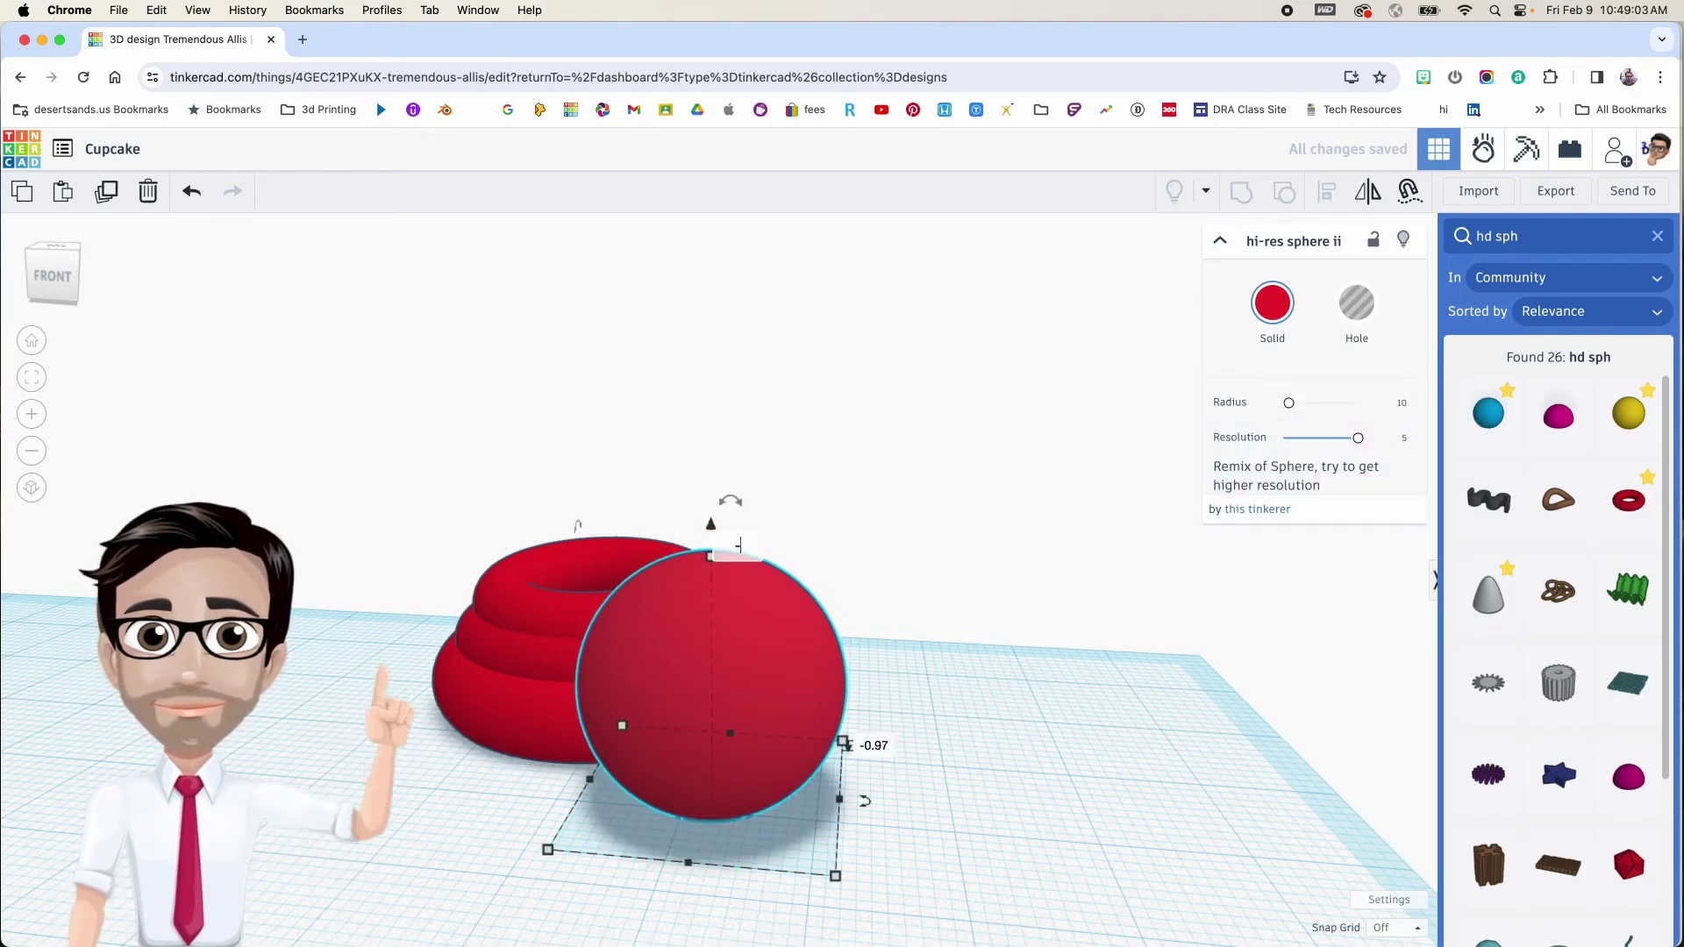
pyautogui.press('Return')
# Center the red sphere inside the torus stack along both horizontal directions
pyautogui.moveTo(761, 554); pyautogui.dragTo(849, 723, button='right')
pyautogui.moveTo(396, 519); pyautogui.dragTo(873, 801)
pyautogui.press('l')
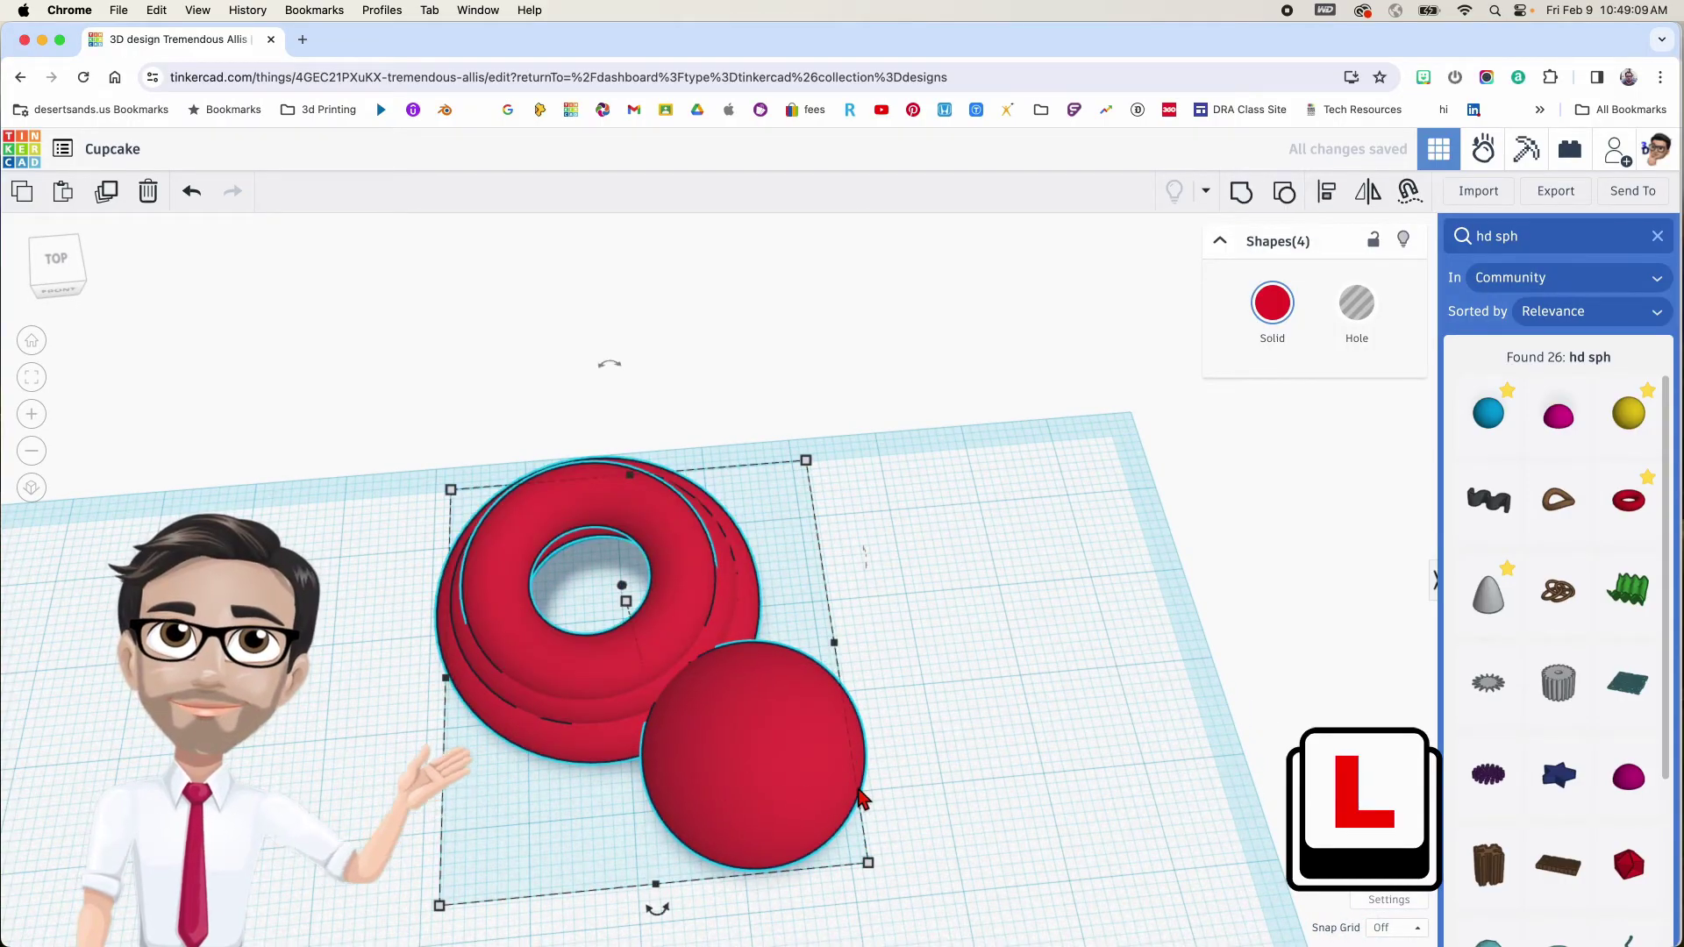
pyautogui.click(658, 924)
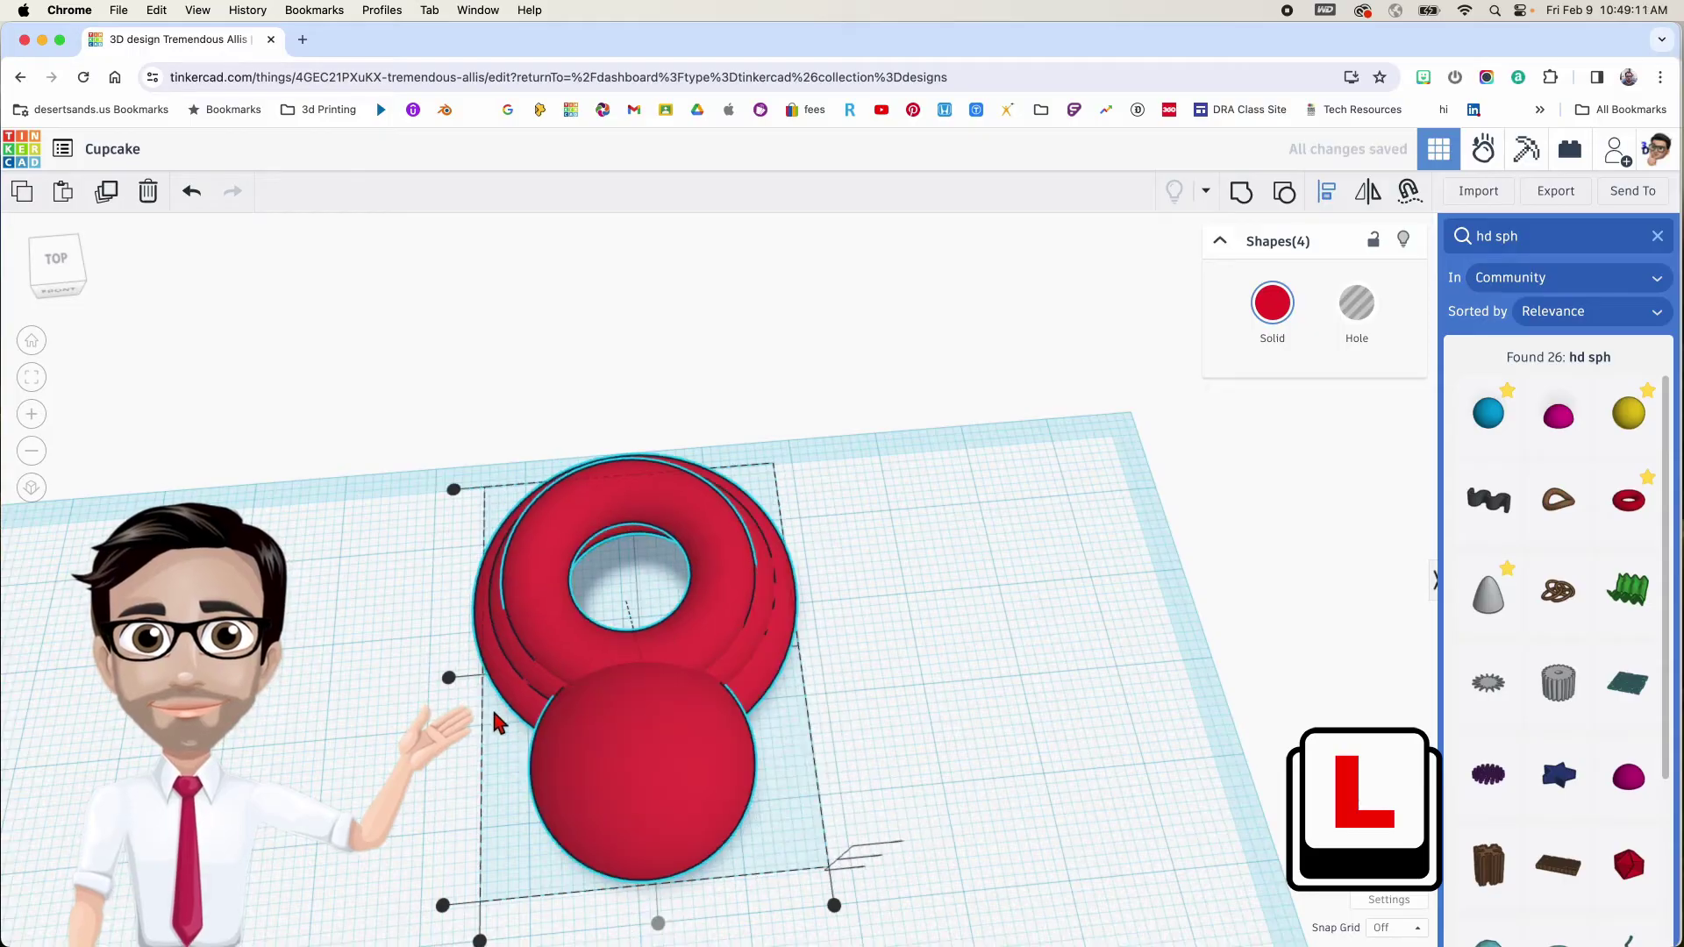
pyautogui.click(449, 681)
pyautogui.moveTo(448, 688); pyautogui.dragTo(763, 592, button='right')
pyautogui.click(779, 787)
# Rotate the top torus about the vertical axis by about -52° to offset its slant from the torus below
pyautogui.click(763, 592)
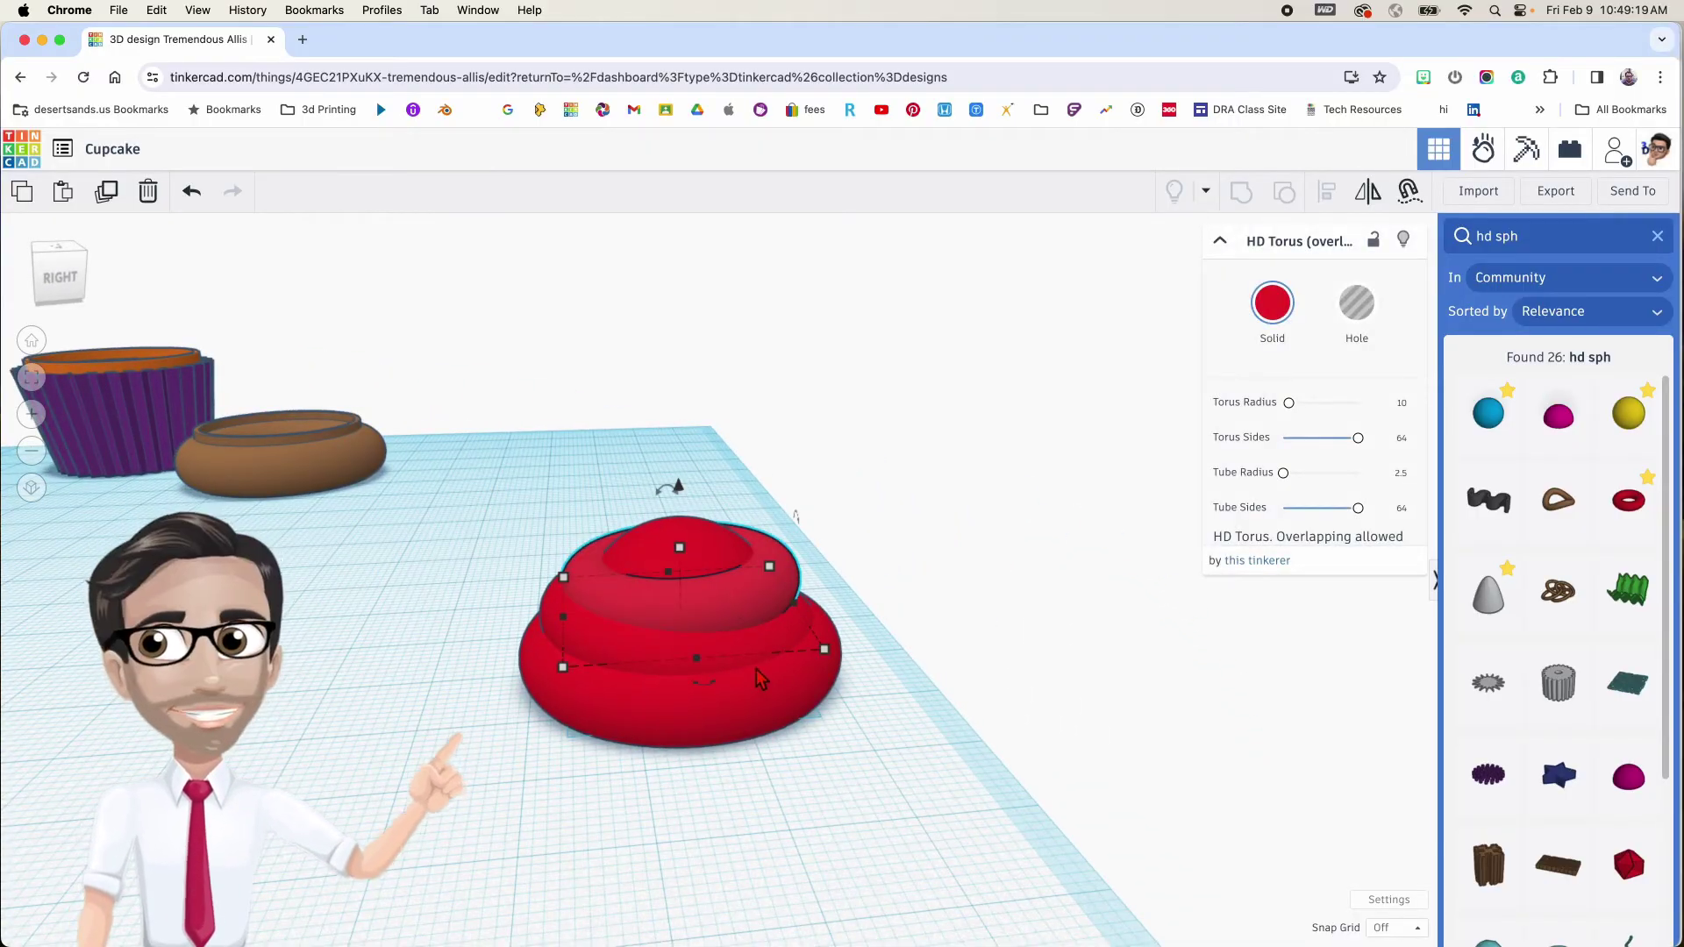
pyautogui.moveTo(698, 682); pyautogui.dragTo(533, 732)
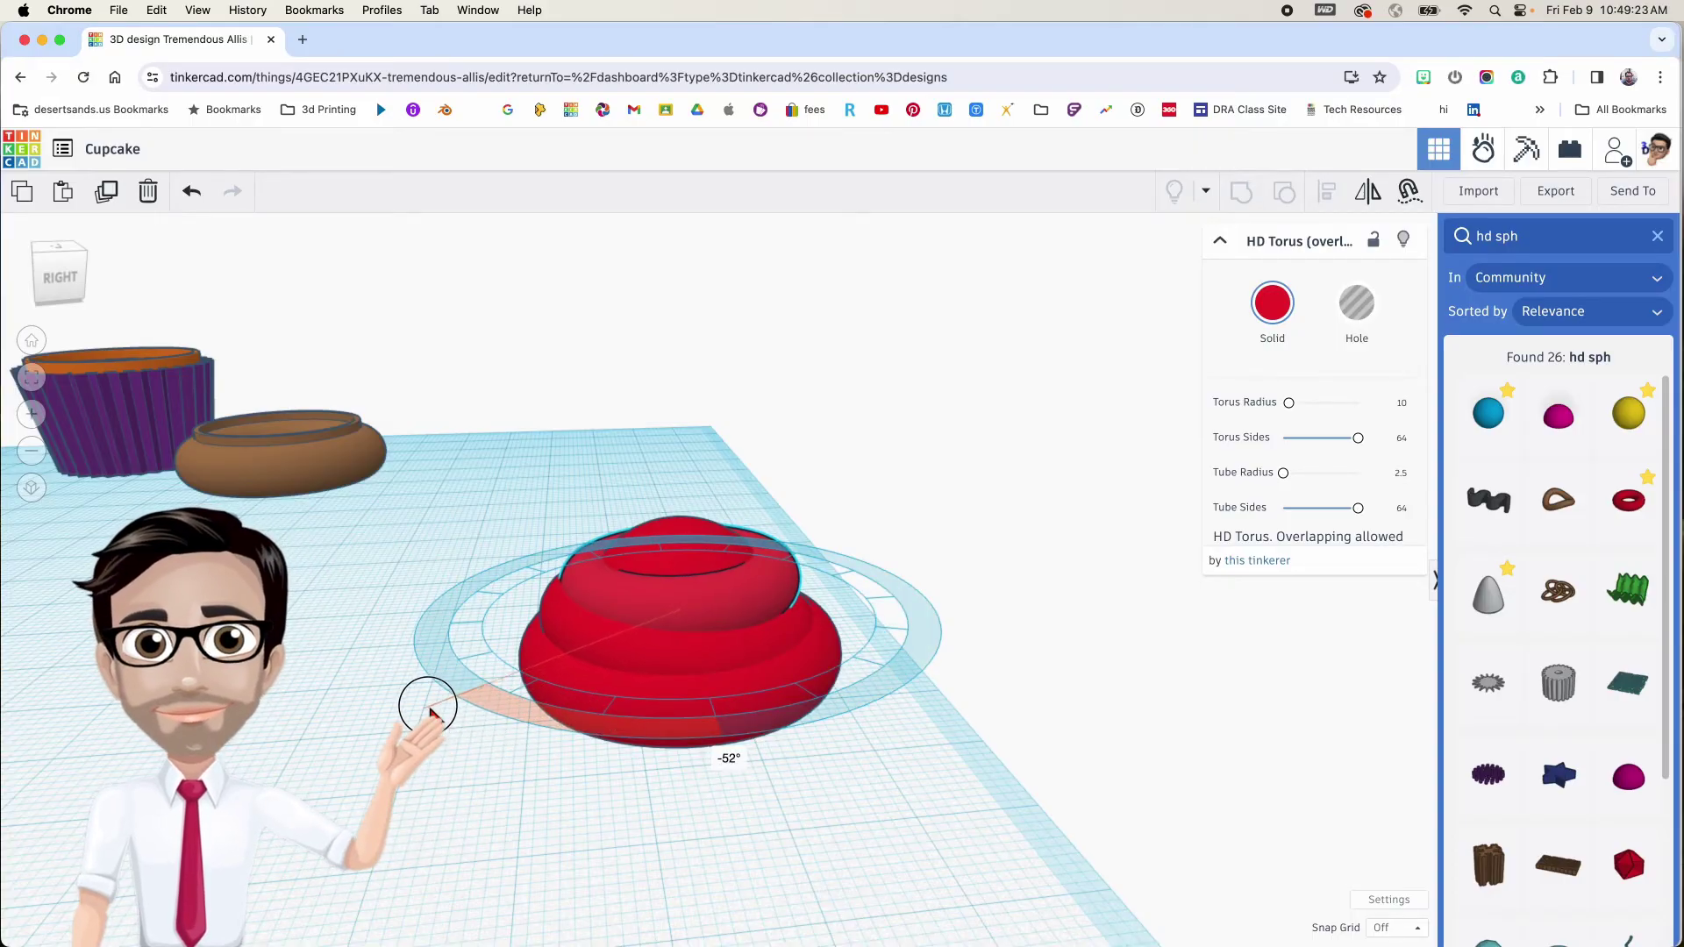
pyautogui.moveTo(417, 705); pyautogui.dragTo(420, 707)
pyautogui.moveTo(821, 721)
pyautogui.mouseDown(button='right')
pyautogui.moveTo(789, 705)
pyautogui.moveTo(850, 780)
pyautogui.moveTo(827, 608)
pyautogui.moveTo(850, 767)
pyautogui.moveTo(860, 755)
pyautogui.moveTo(751, 632)
pyautogui.moveTo(960, 623)
pyautogui.moveTo(725, 583)
pyautogui.moveTo(669, 508)
pyautogui.moveTo(751, 717)
pyautogui.moveTo(815, 722)
pyautogui.mouseUp(button='right')
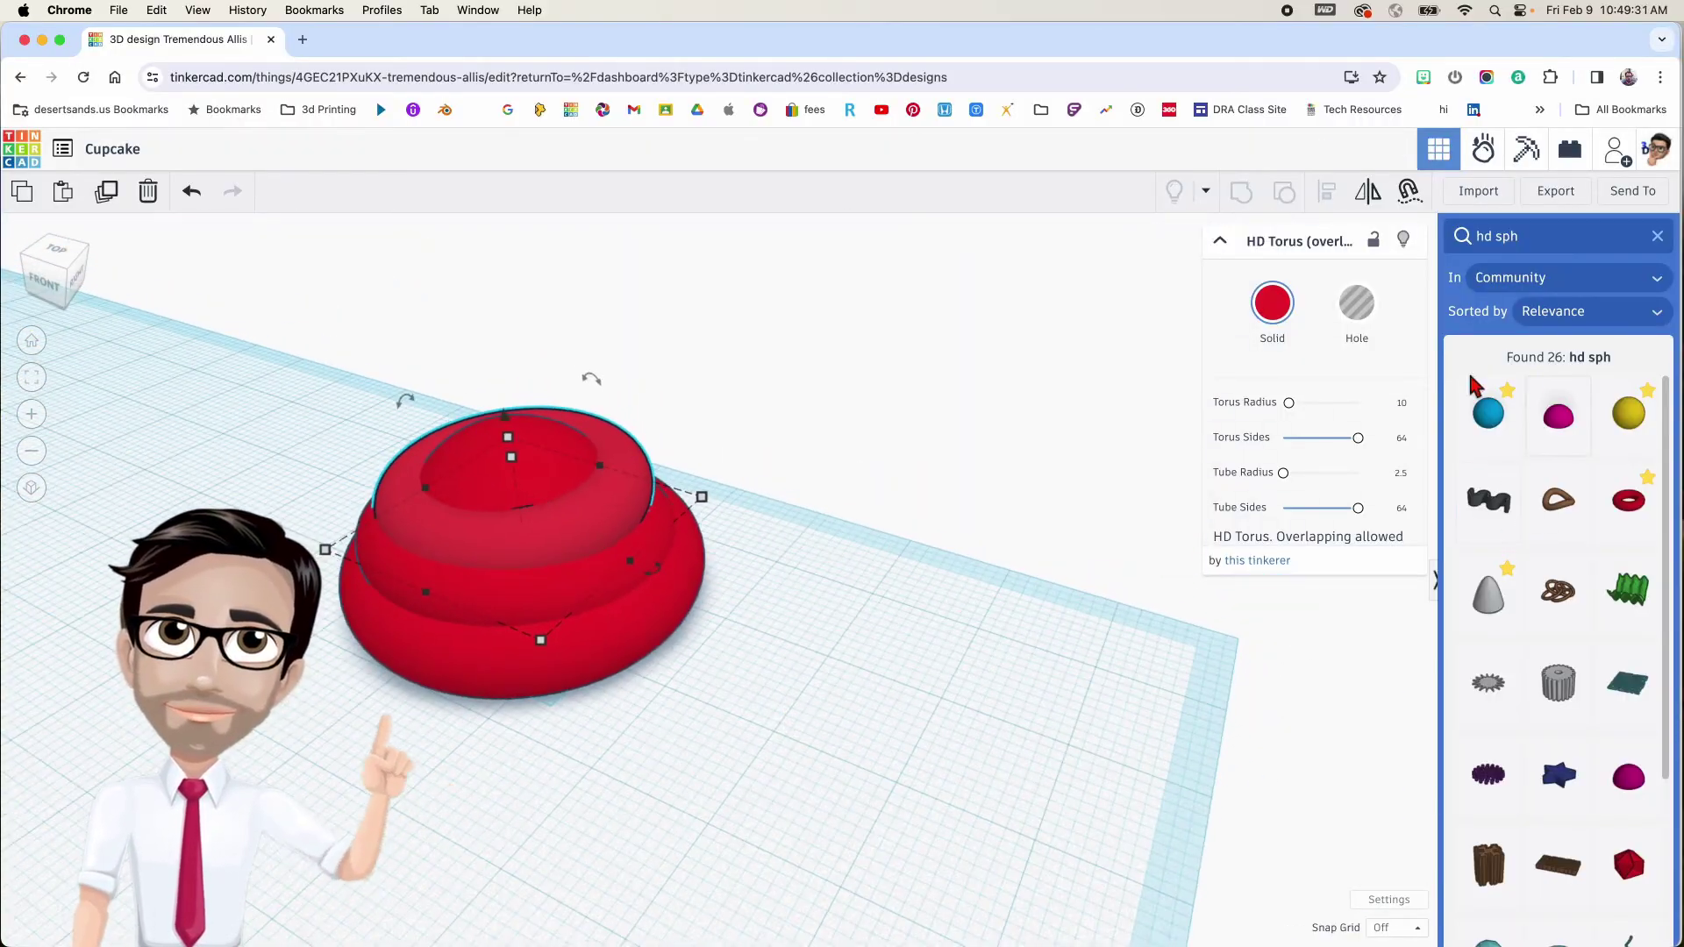
# Add a box hole from the Basic Shapes beside the frosting stack and enlarge its footprint
pyautogui.click(1665, 243)
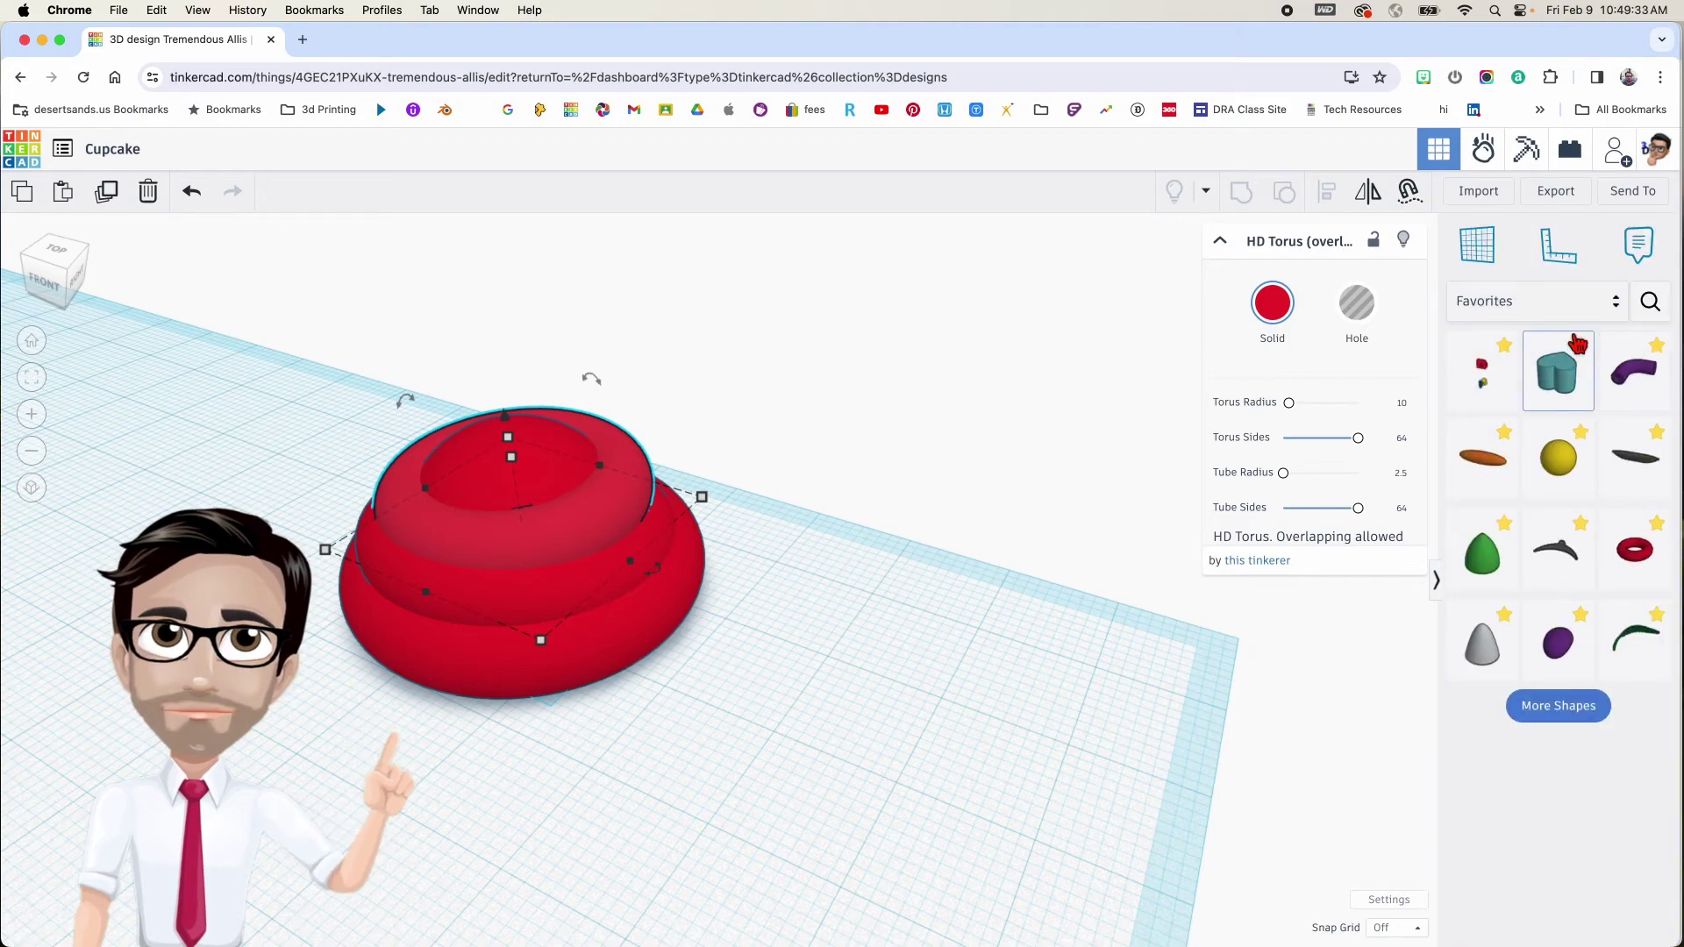
pyautogui.click(1618, 315)
pyautogui.click(1532, 371)
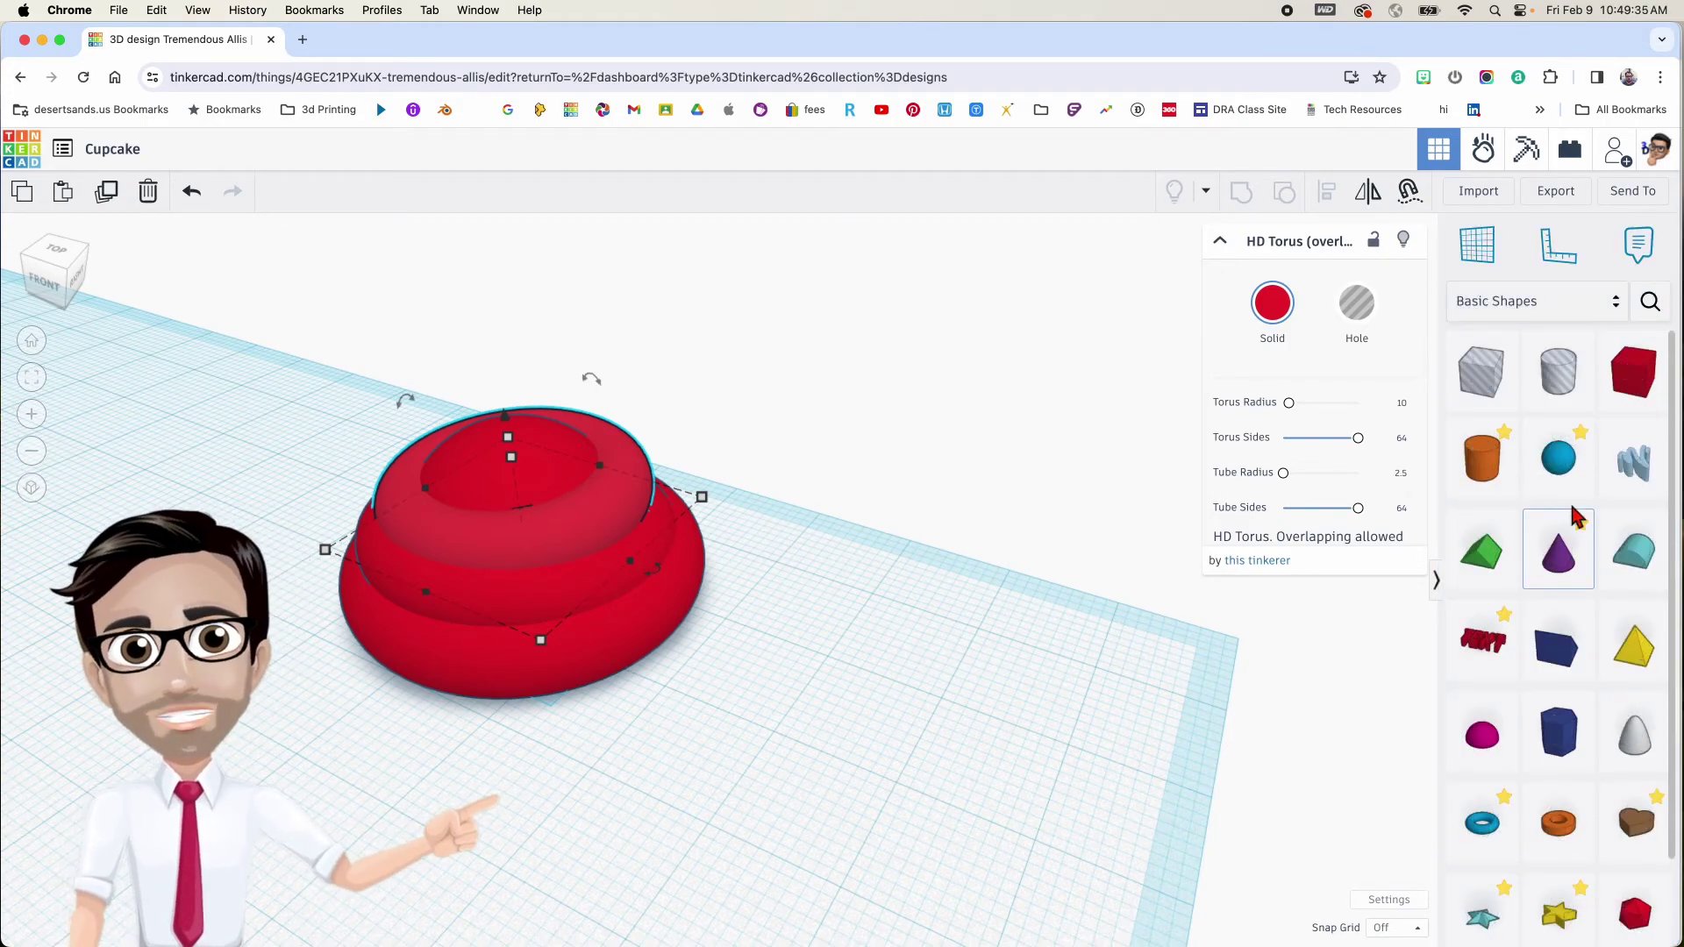
pyautogui.moveTo(1491, 368); pyautogui.dragTo(891, 680)
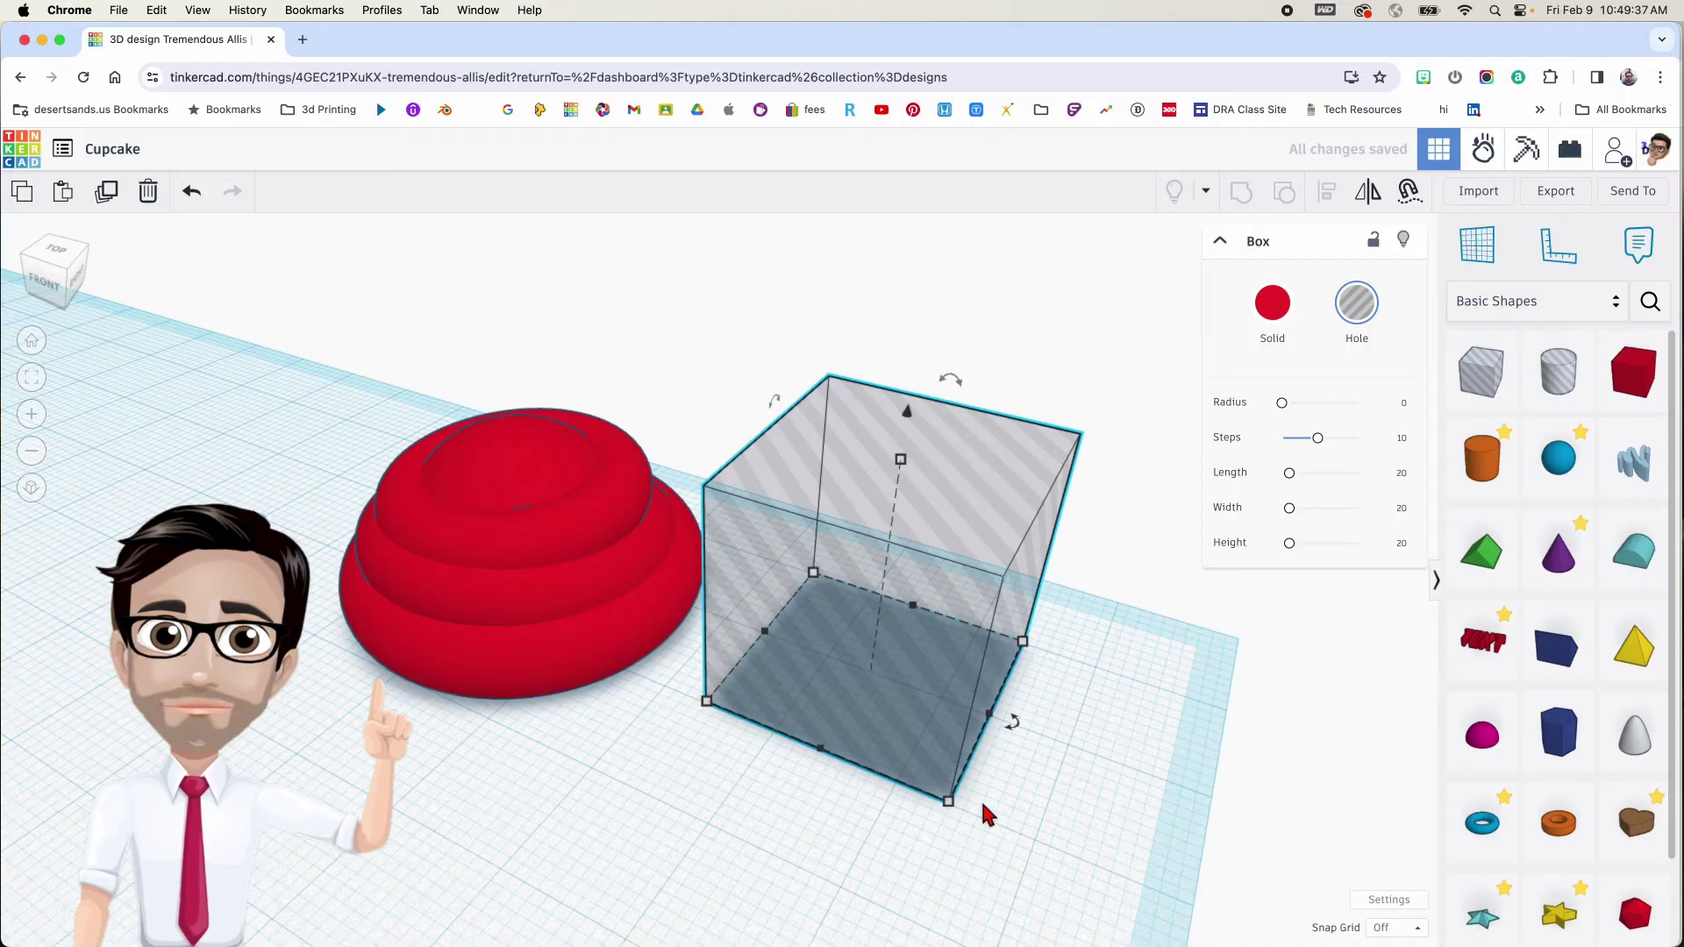
pyautogui.moveTo(949, 802); pyautogui.dragTo(1055, 914)
pyautogui.moveTo(978, 835); pyautogui.dragTo(907, 701, button='middle')
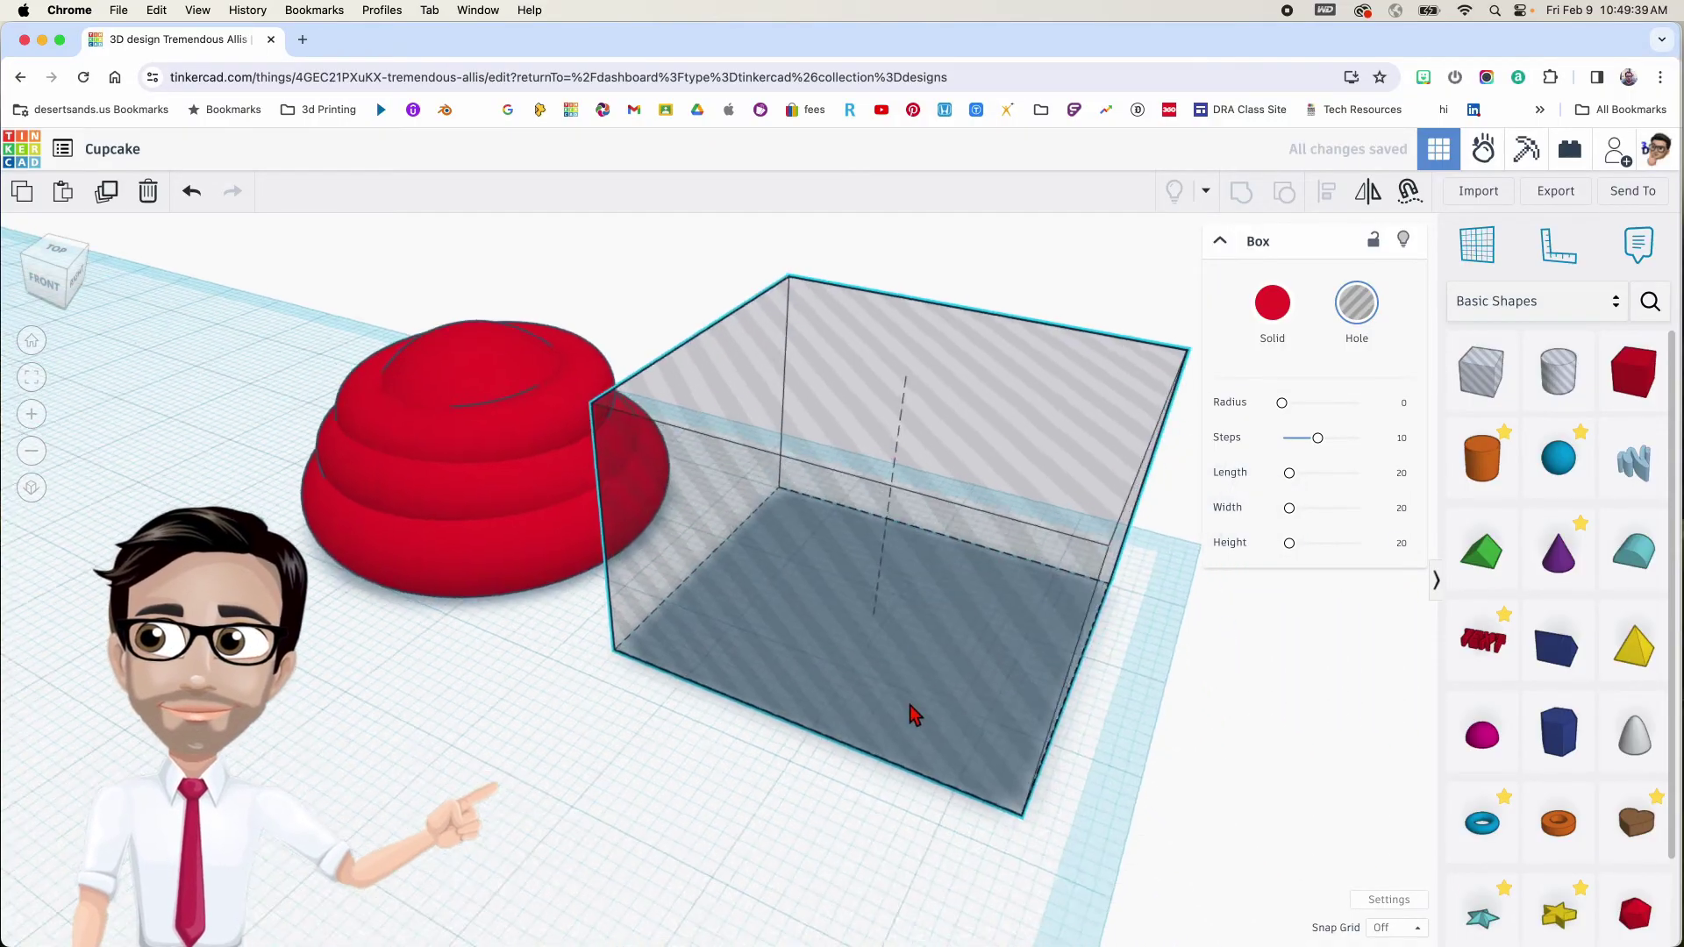
pyautogui.moveTo(977, 760); pyautogui.dragTo(928, 942)
# Flip the box hole beneath the workplane by setting its height to -20 mm
pyautogui.moveTo(811, 759); pyautogui.dragTo(908, 280, button='right')
pyautogui.click(895, 248)
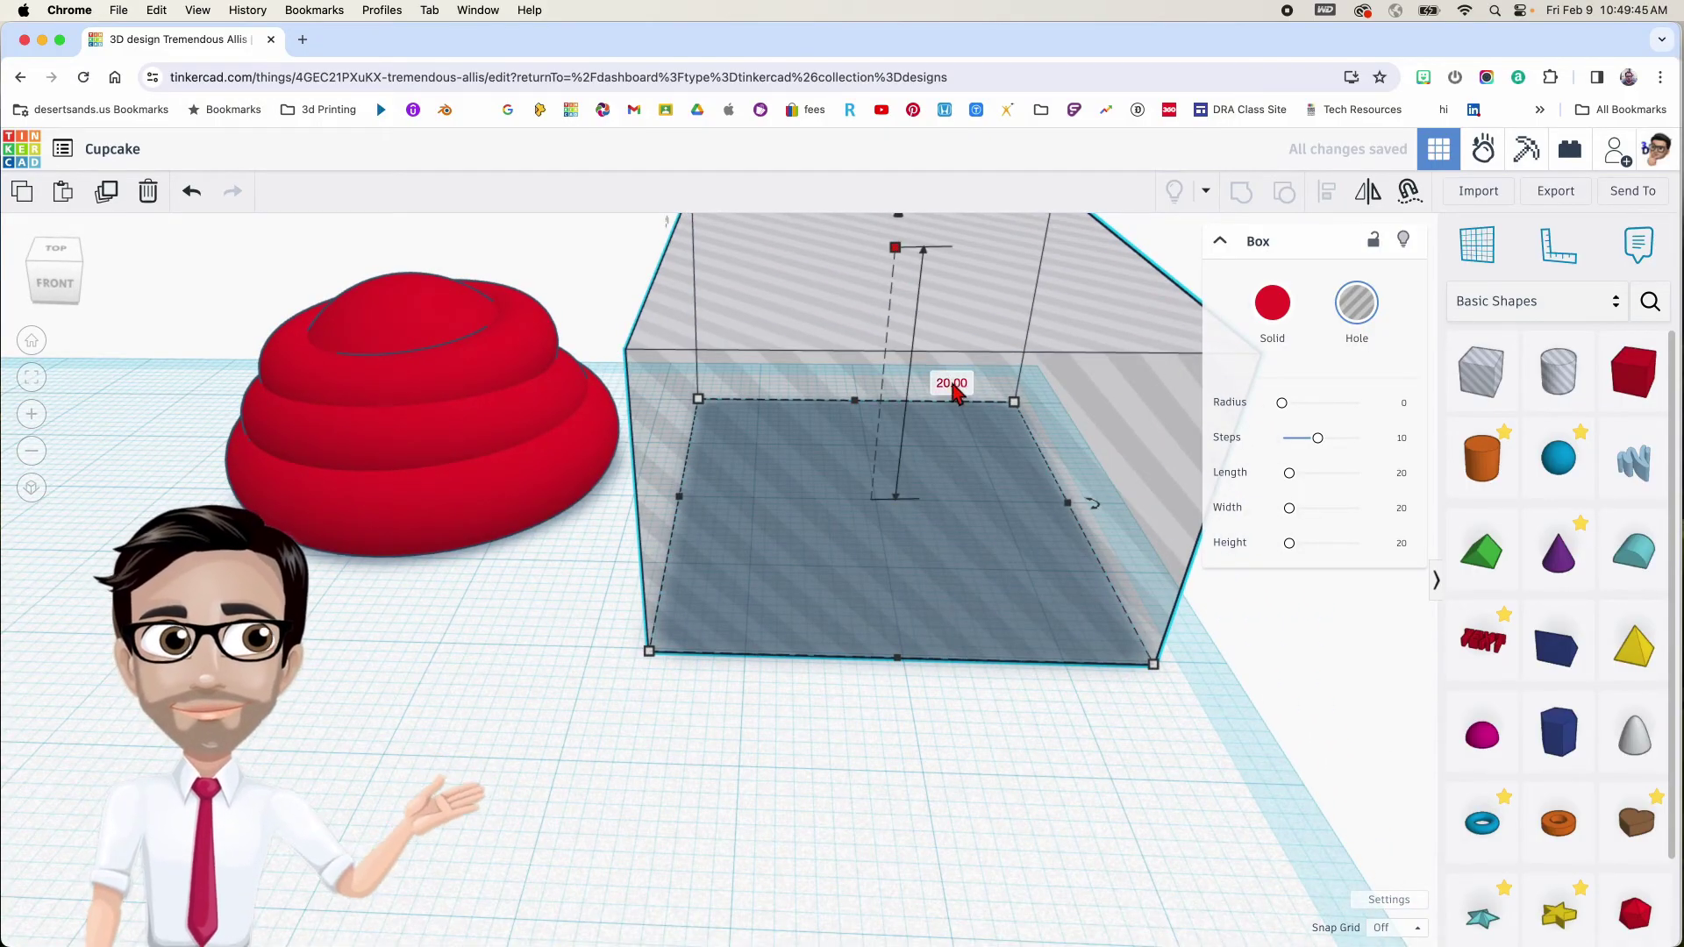
pyautogui.click(952, 386)
pyautogui.write('-20')
pyautogui.press('Return')
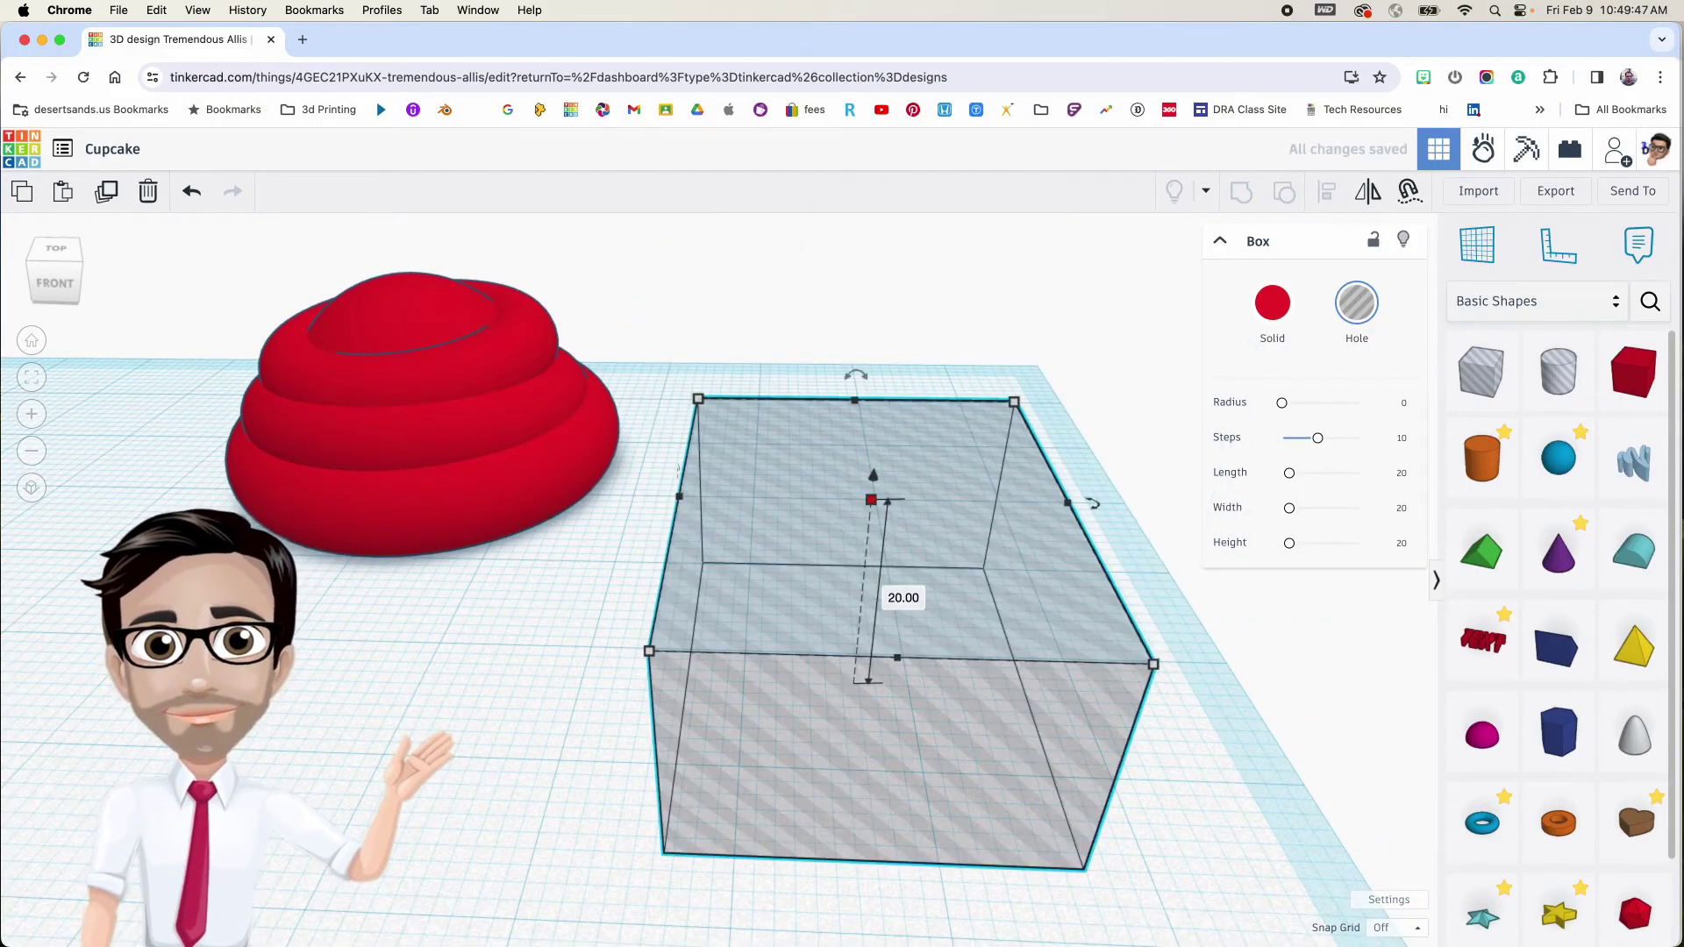
# Move the box hole under the frosting stack and adjust its footprint so it covers the stack's entire base
pyautogui.moveTo(972, 507); pyautogui.dragTo(513, 511, button='right')
pyautogui.moveTo(511, 500); pyautogui.dragTo(622, 535)
pyautogui.moveTo(828, 570); pyautogui.dragTo(899, 492, button='middle')
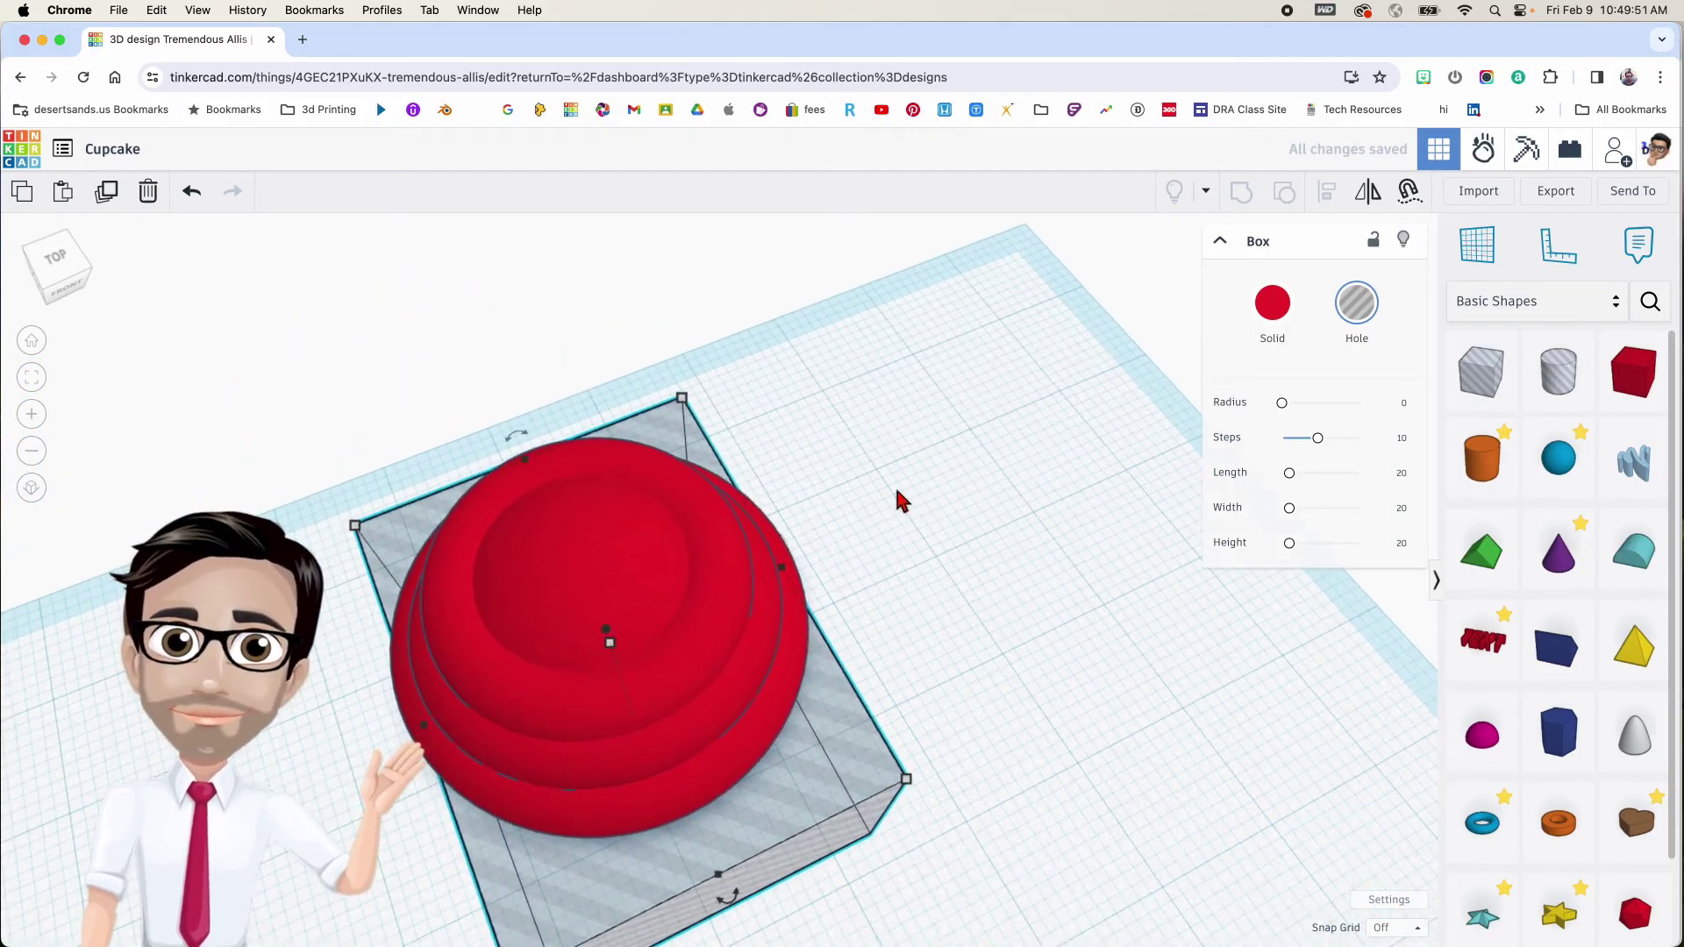
pyautogui.scroll(-3, 899, 484)
pyautogui.moveTo(577, 895); pyautogui.dragTo(515, 917)
pyautogui.moveTo(701, 882); pyautogui.dragTo(504, 817, button='right')
pyautogui.moveTo(799, 743); pyautogui.dragTo(883, 792)
# Group the frosting stack with the box hole to trim everything below the workplane, and move the frosting aside
pyautogui.moveTo(365, 519); pyautogui.dragTo(641, 624)
pyautogui.hotkey('ctrl', 'g')
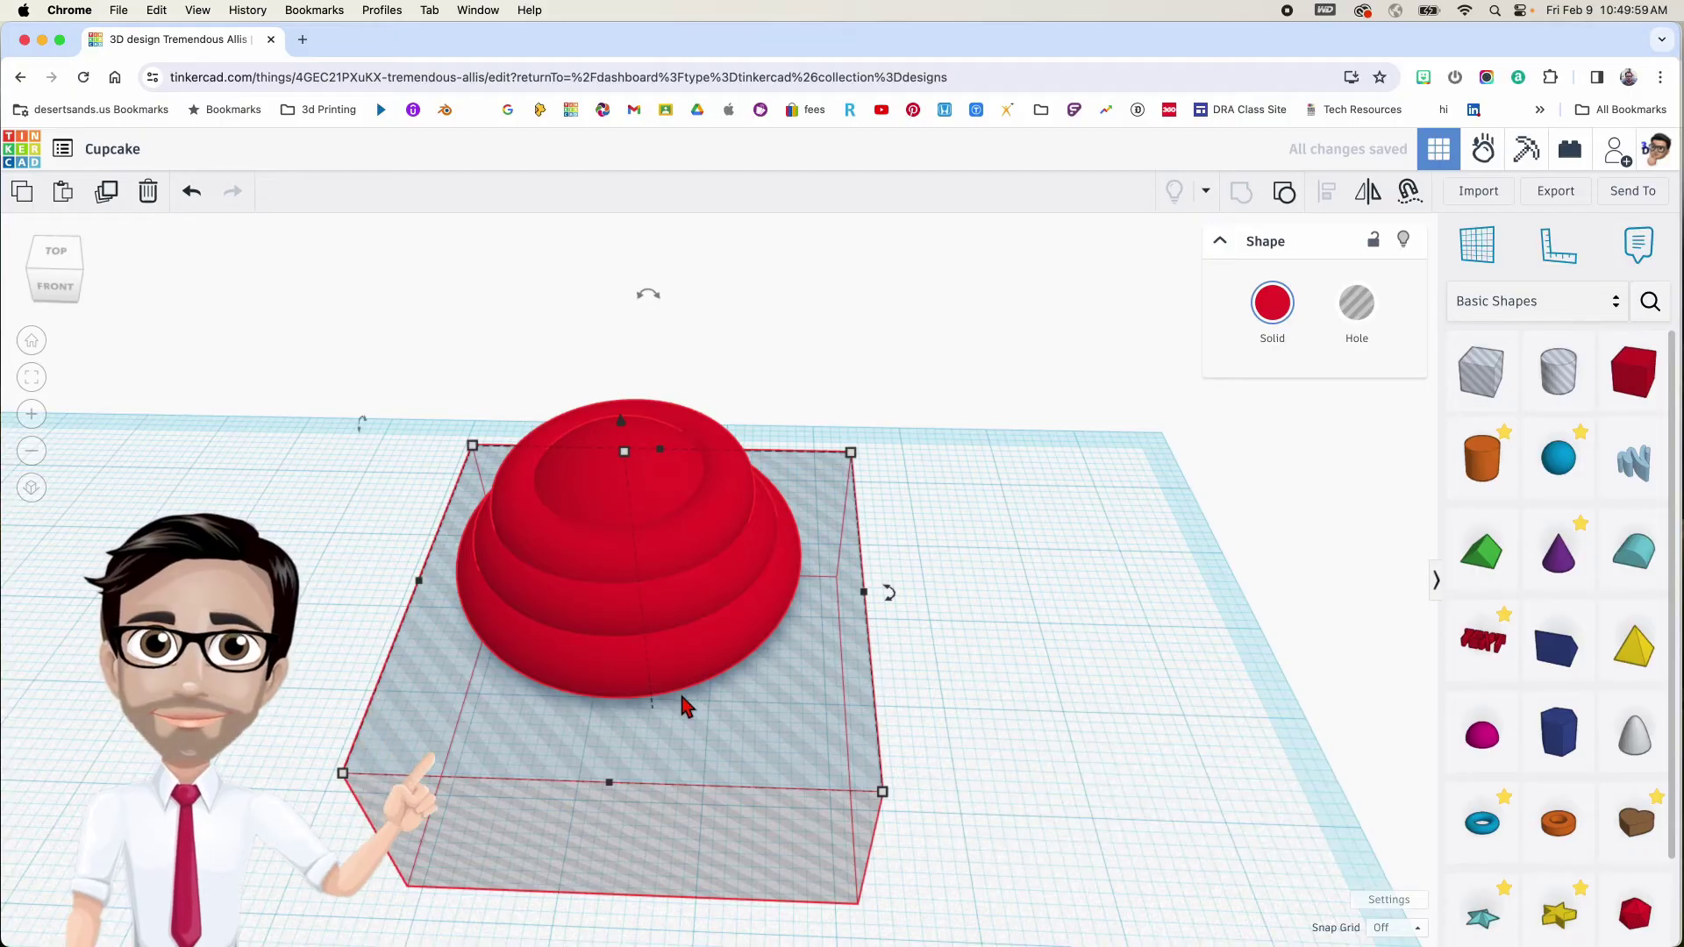
pyautogui.moveTo(683, 706); pyautogui.dragTo(631, 485, button='right')
pyautogui.moveTo(654, 548); pyautogui.dragTo(708, 621, button='right')
pyautogui.moveTo(693, 474); pyautogui.dragTo(360, 495)
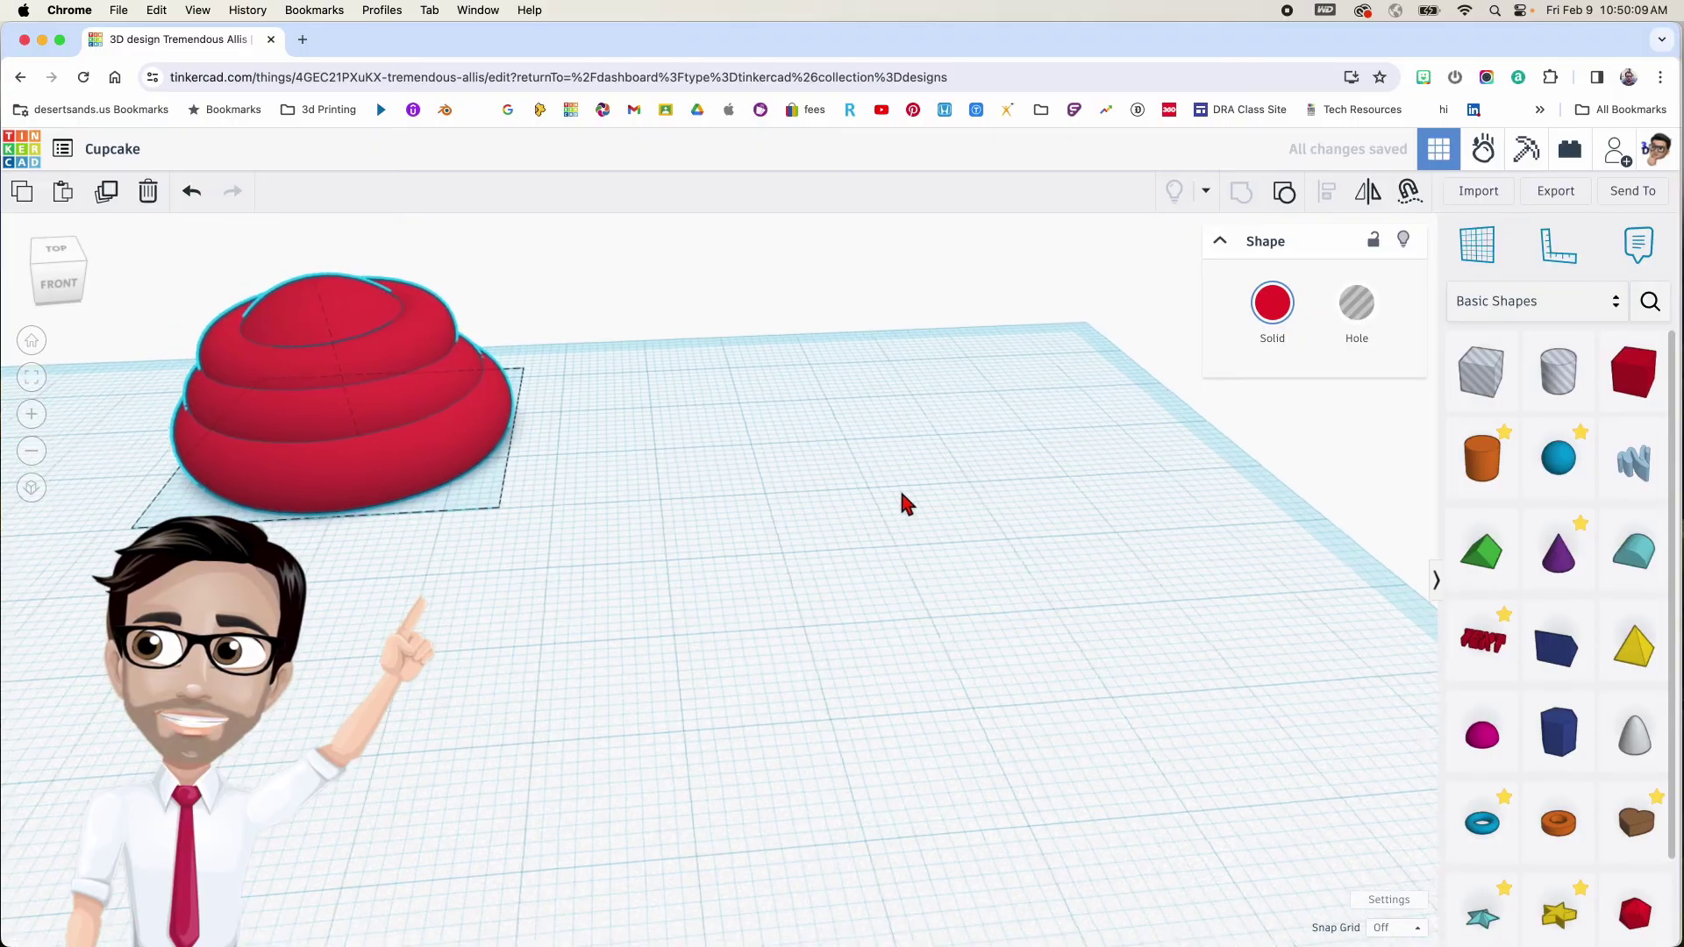
# Add a Heart from the Basic Shapes in front of the frosting and set its height to 1 mm
pyautogui.scroll(-3, 909, 684)
pyautogui.scroll(5, 853, 617)
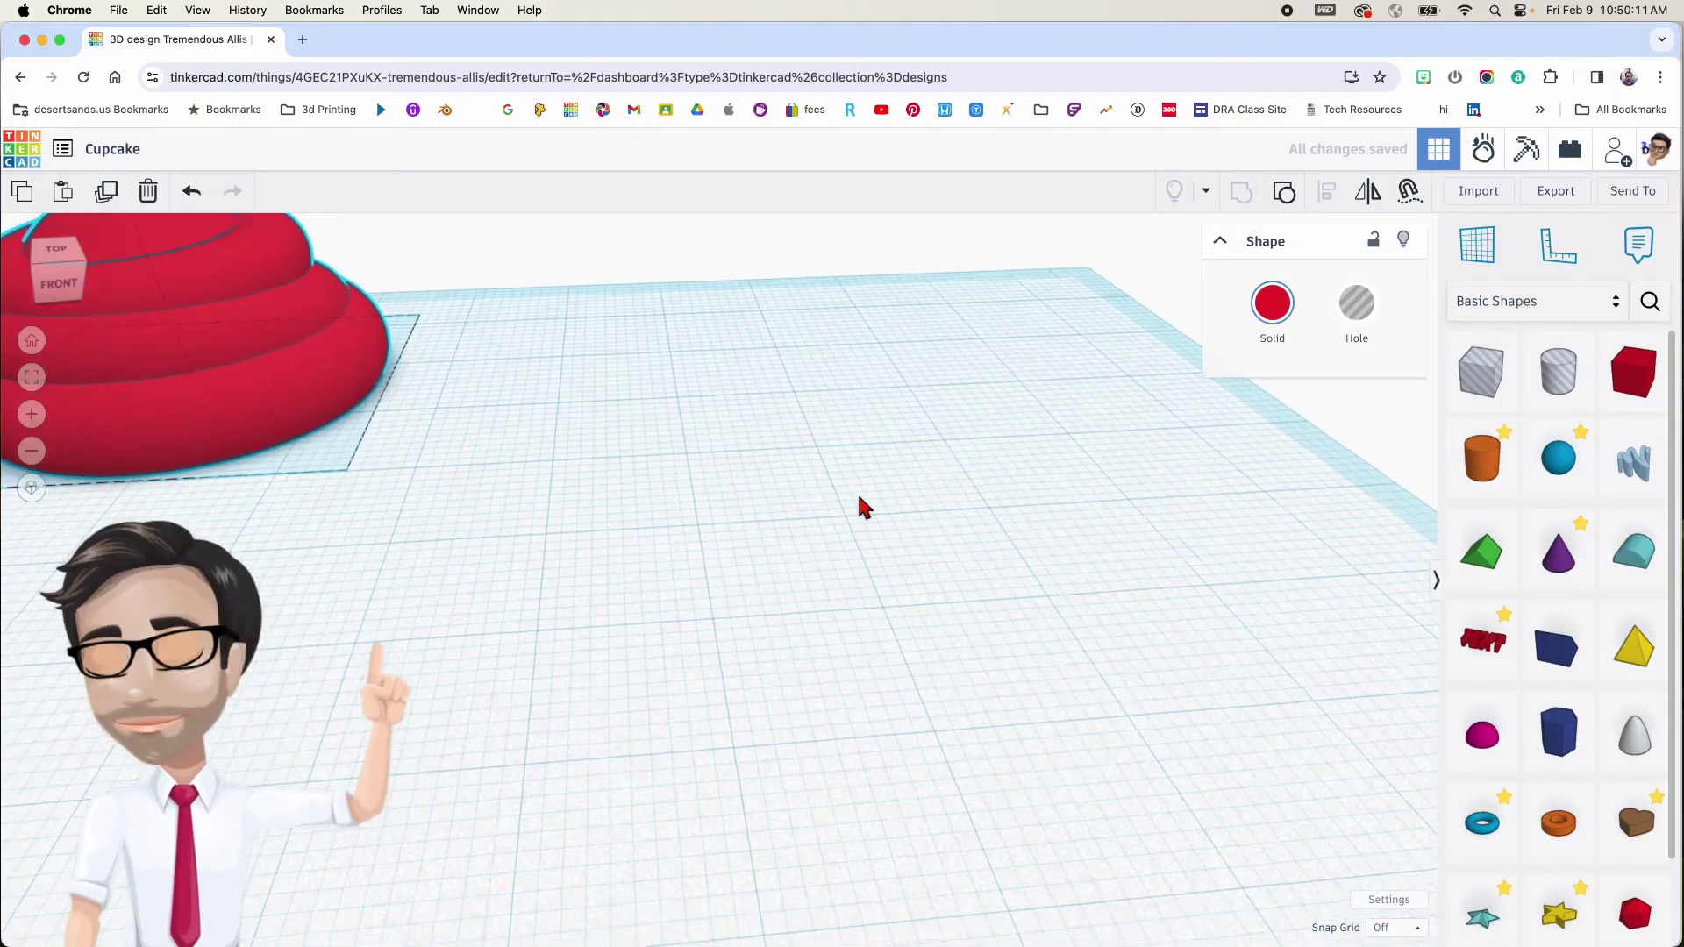
pyautogui.scroll(-3, 828, 618)
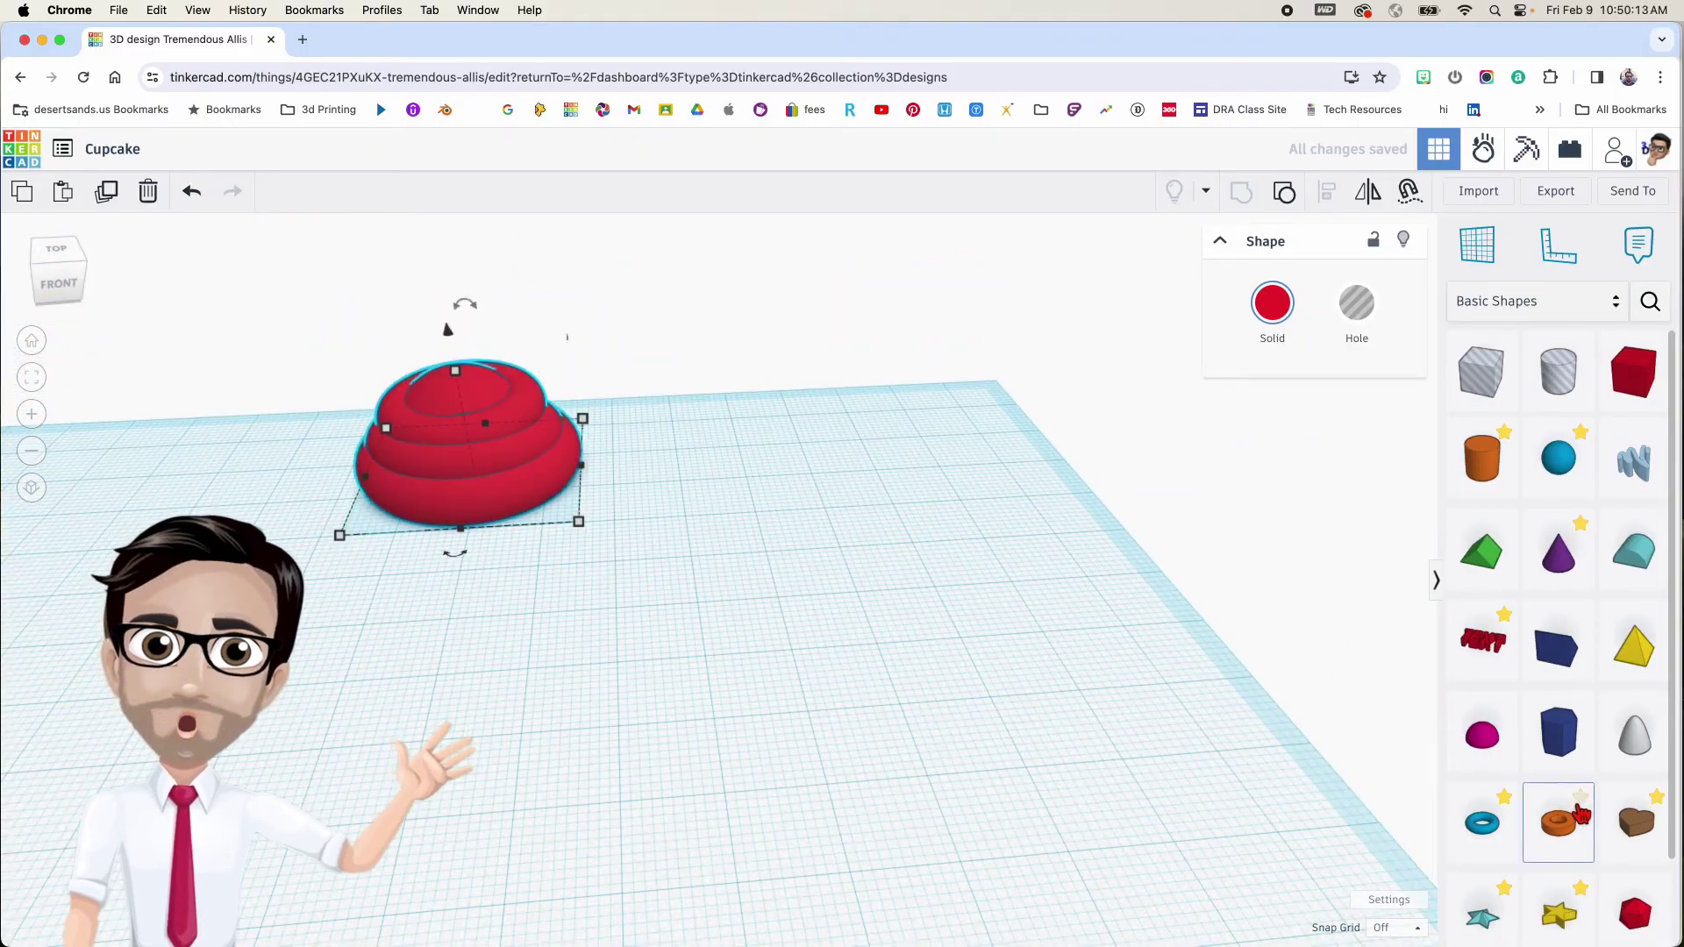
pyautogui.moveTo(1633, 820); pyautogui.dragTo(798, 620)
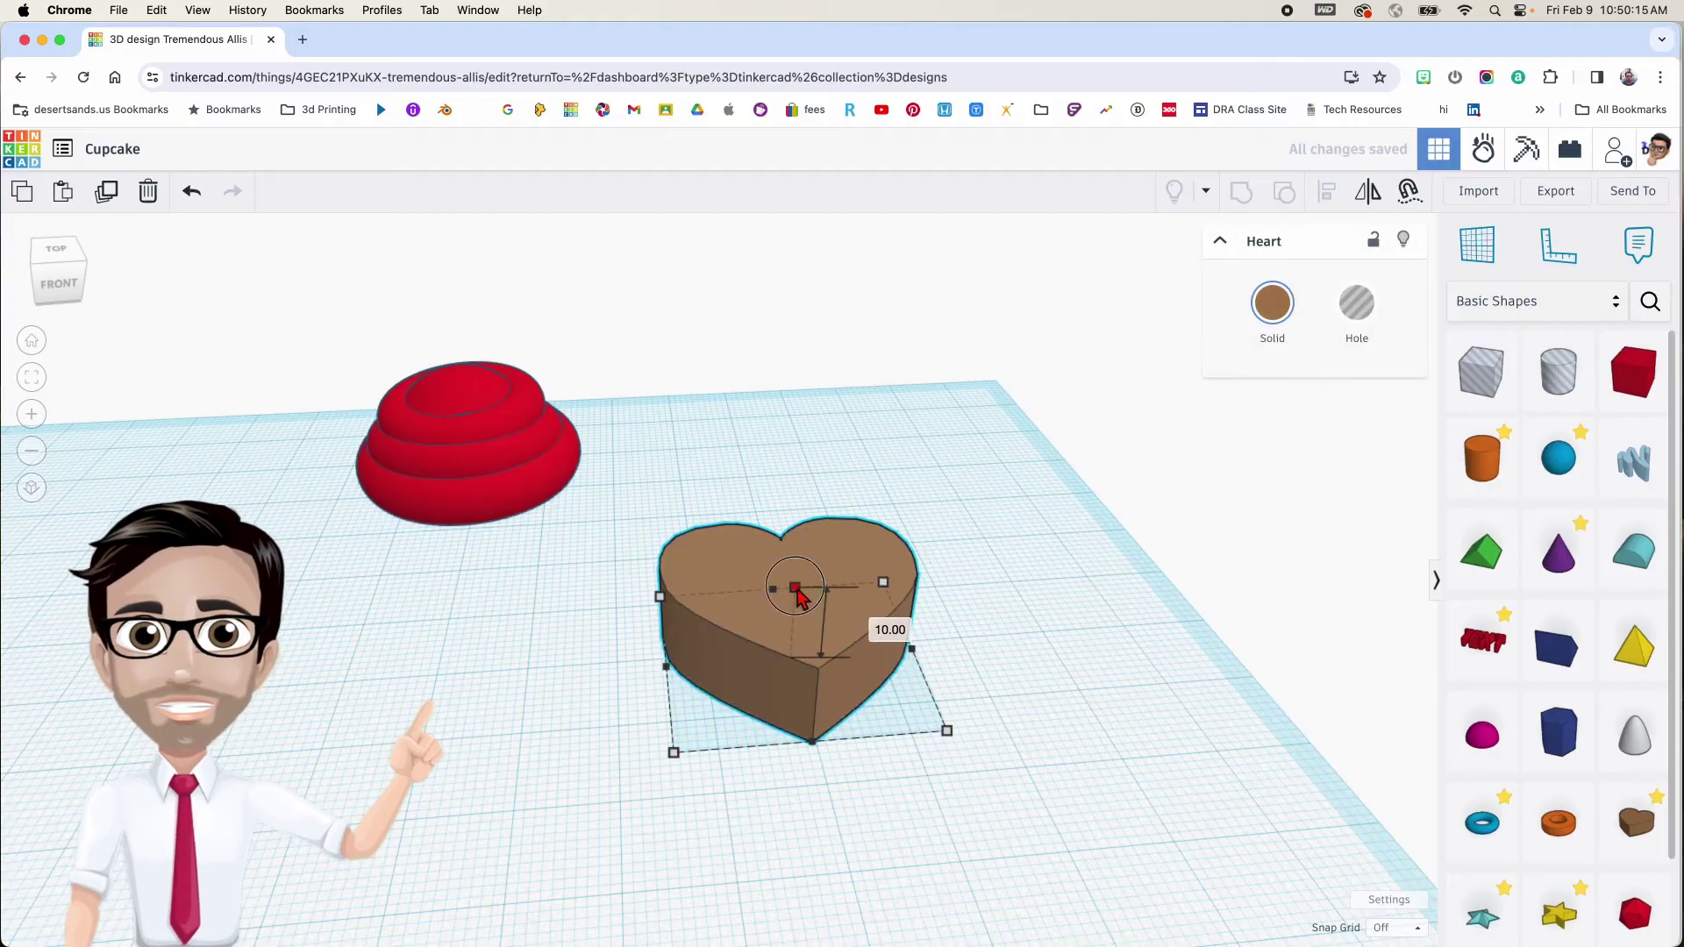
pyautogui.click(878, 625)
pyautogui.write('1')
pyautogui.press('Return')
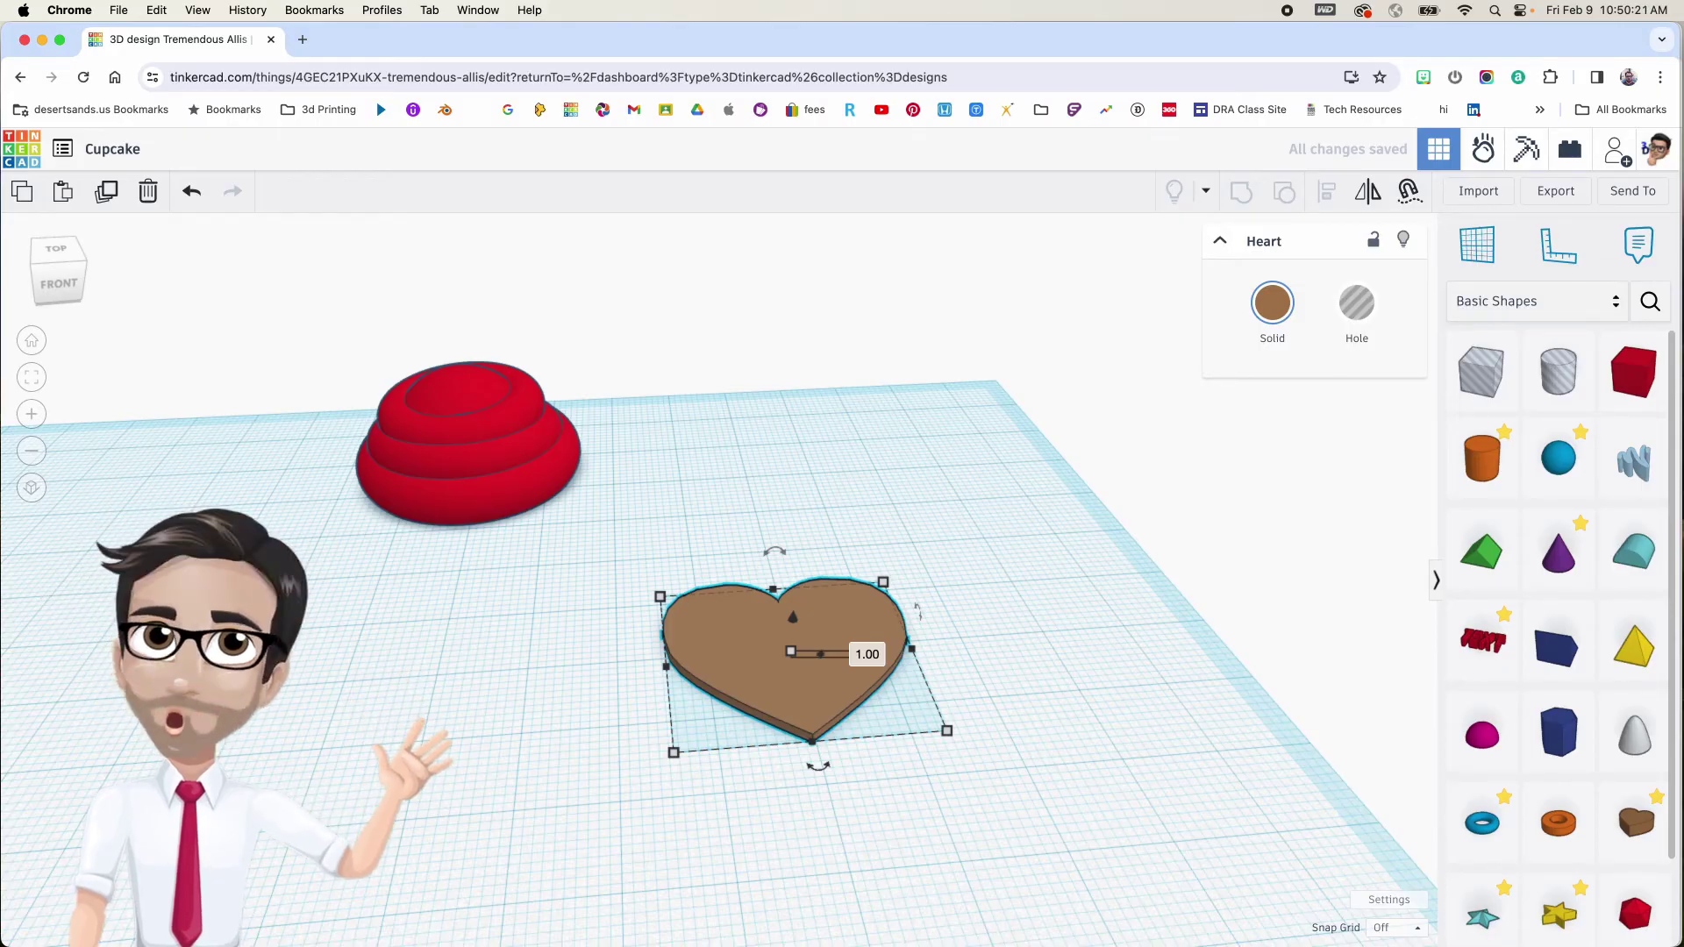
# Set the heart's width to 18 mm and its length to about 16 mm
pyautogui.moveTo(949, 732)
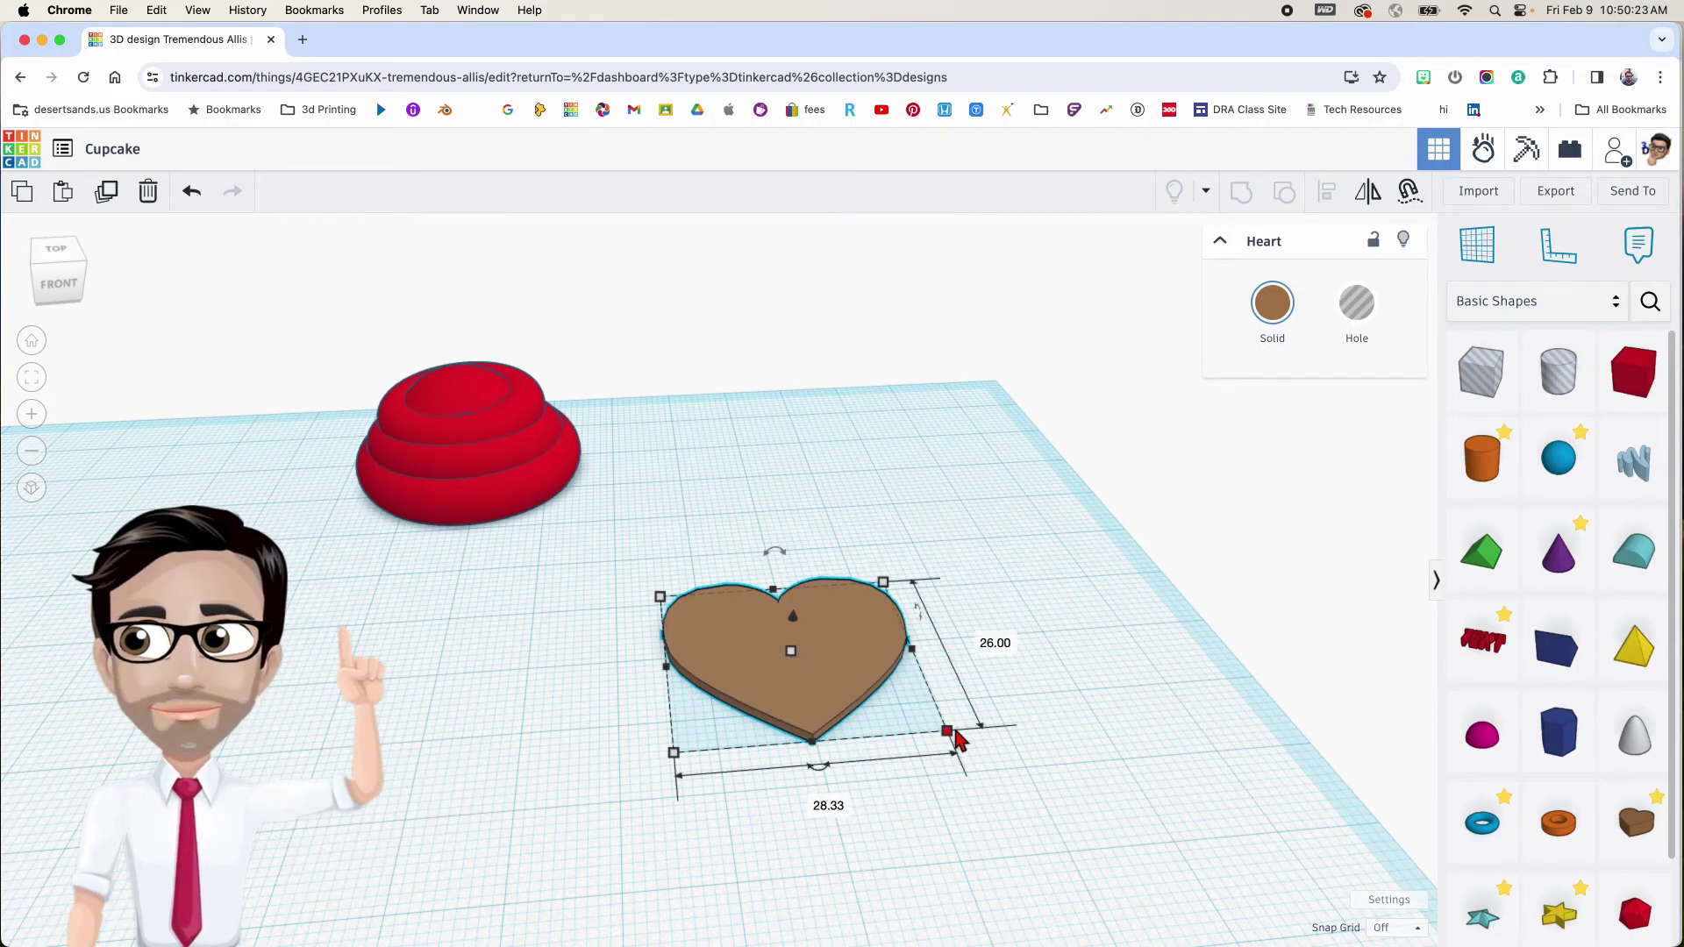
pyautogui.click(828, 805)
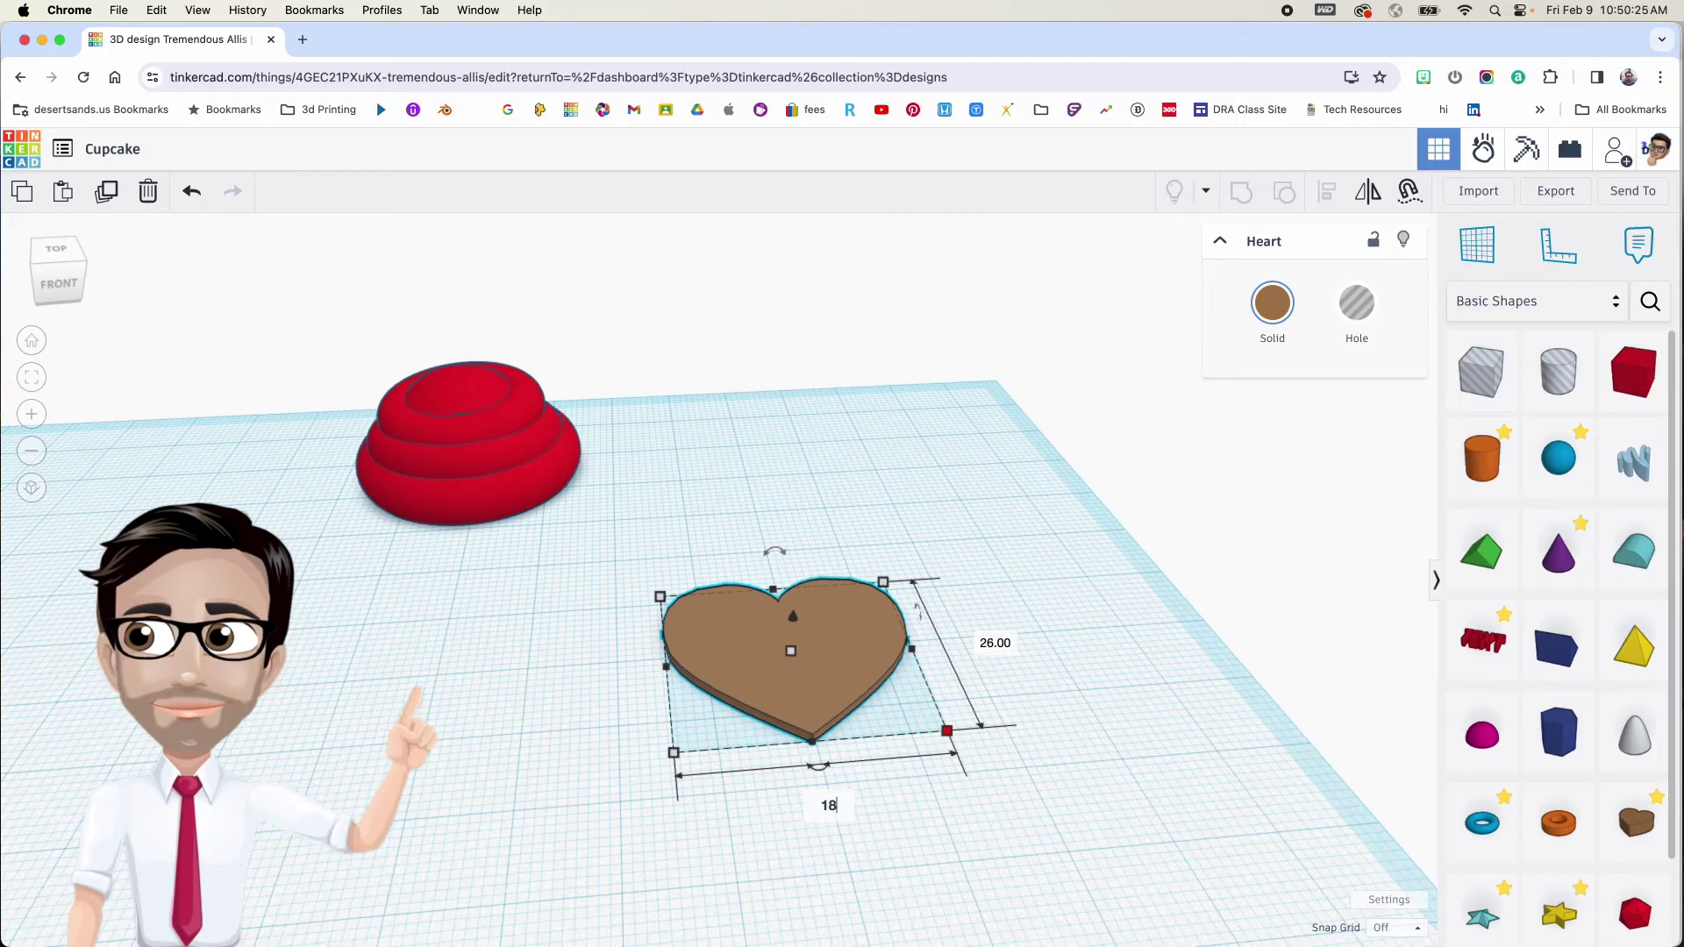
pyautogui.press('Return')
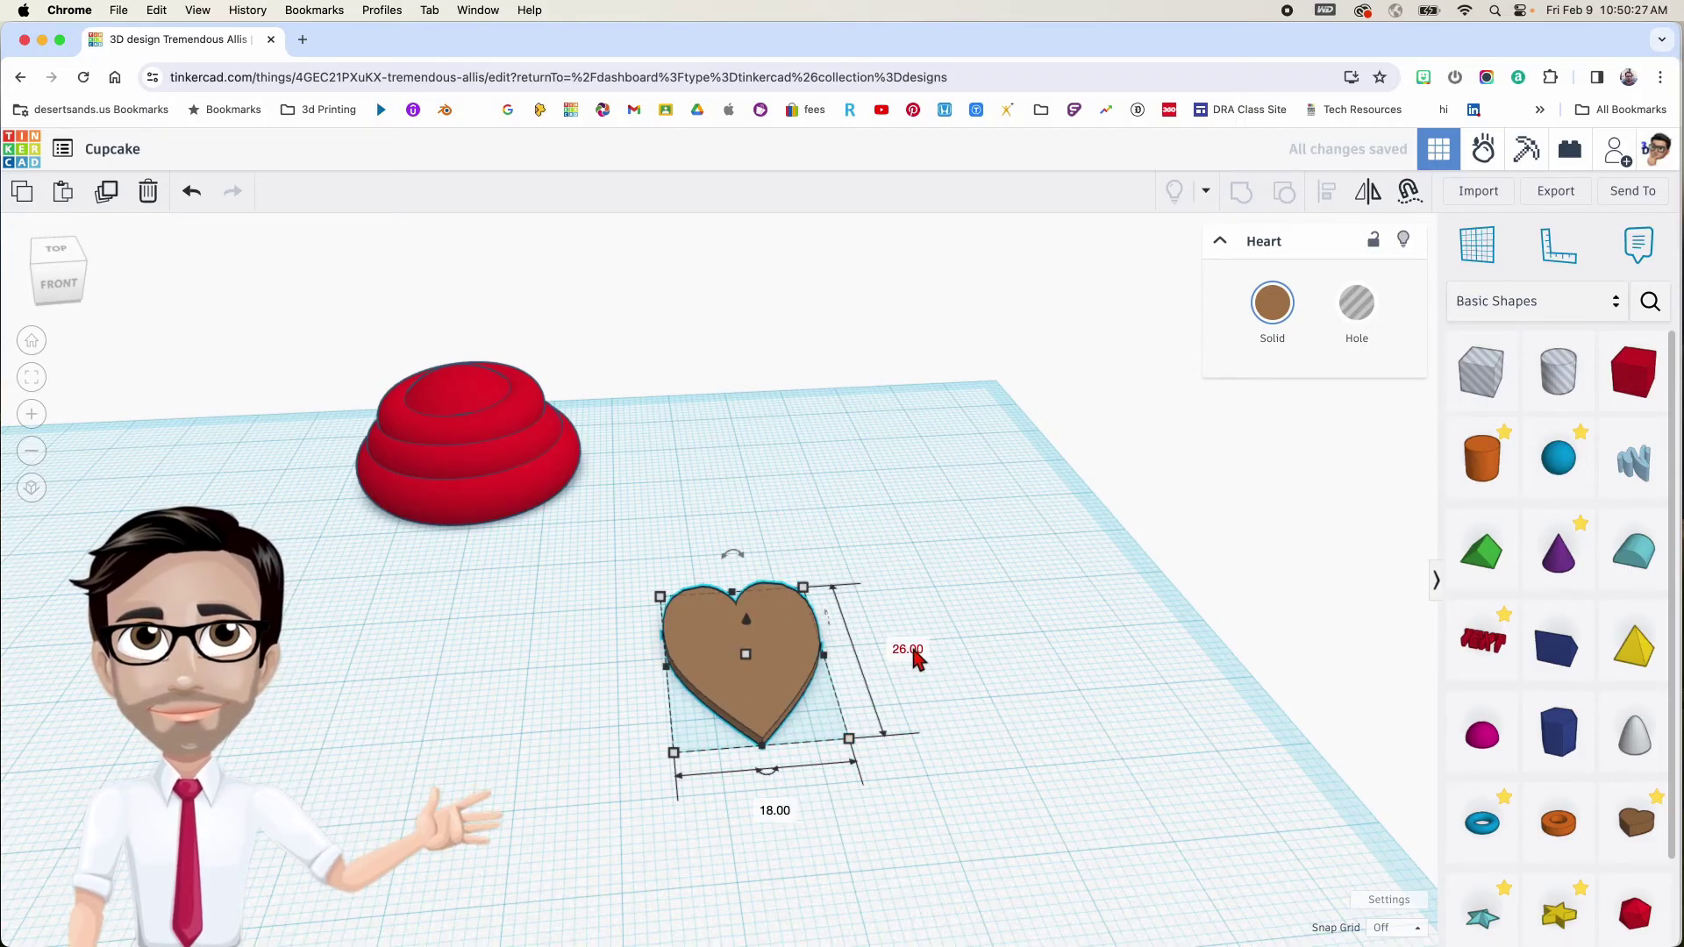
pyautogui.write('18')
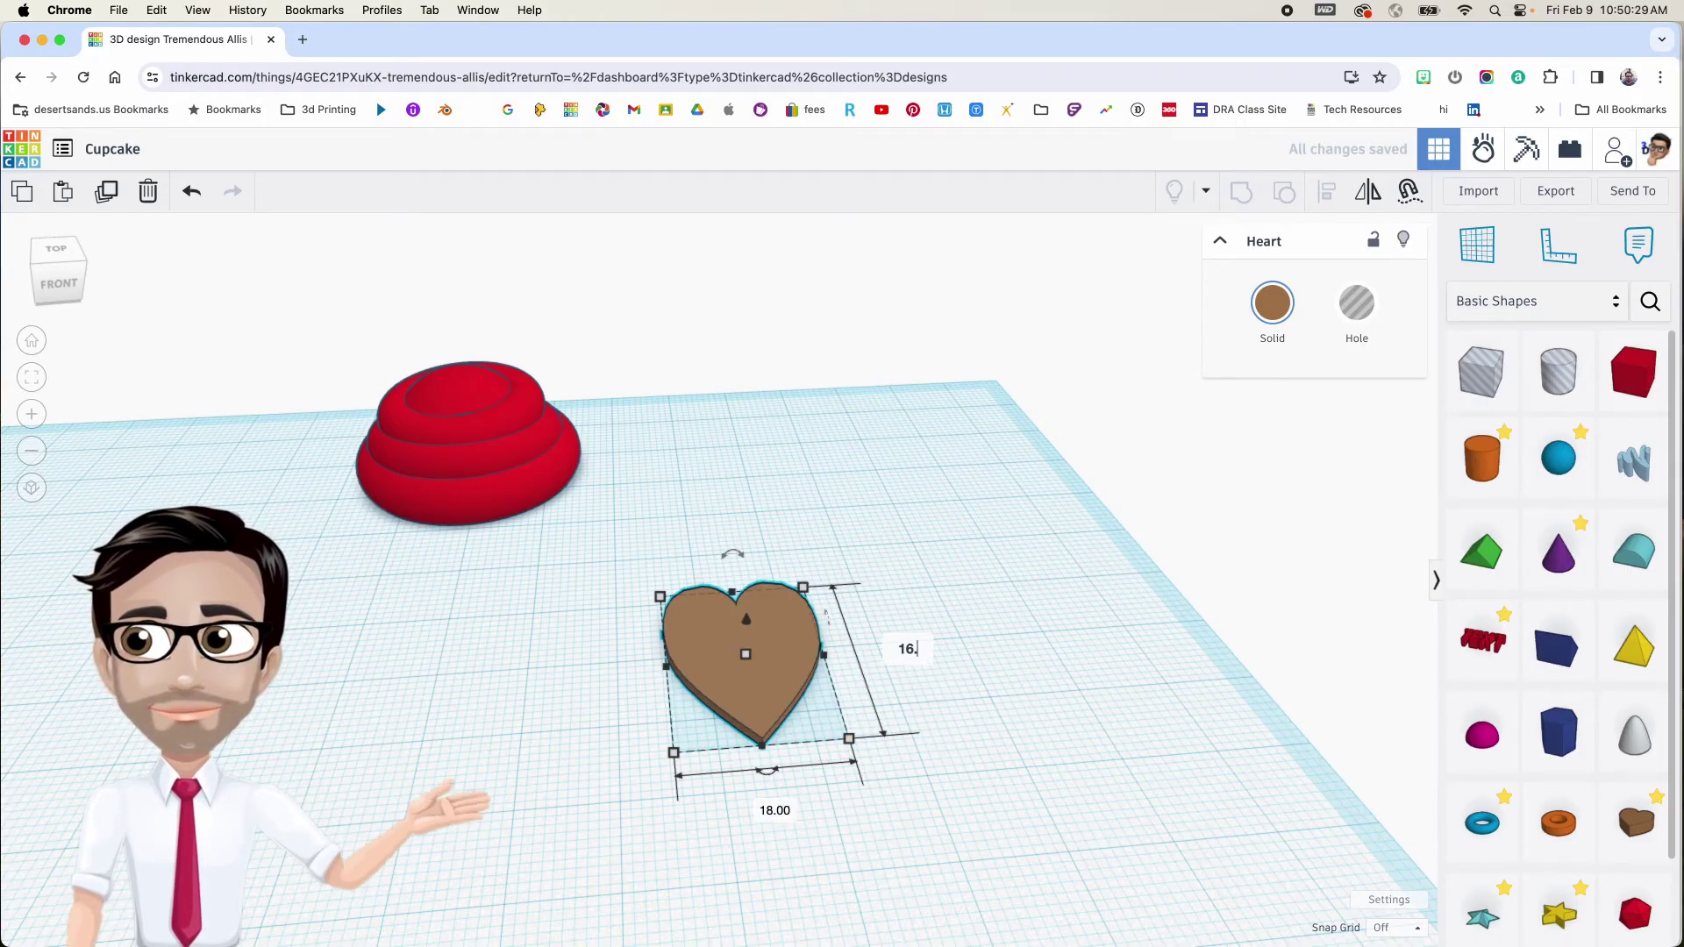
pyautogui.press('Return')
pyautogui.moveTo(914, 658); pyautogui.dragTo(778, 692, button='right')
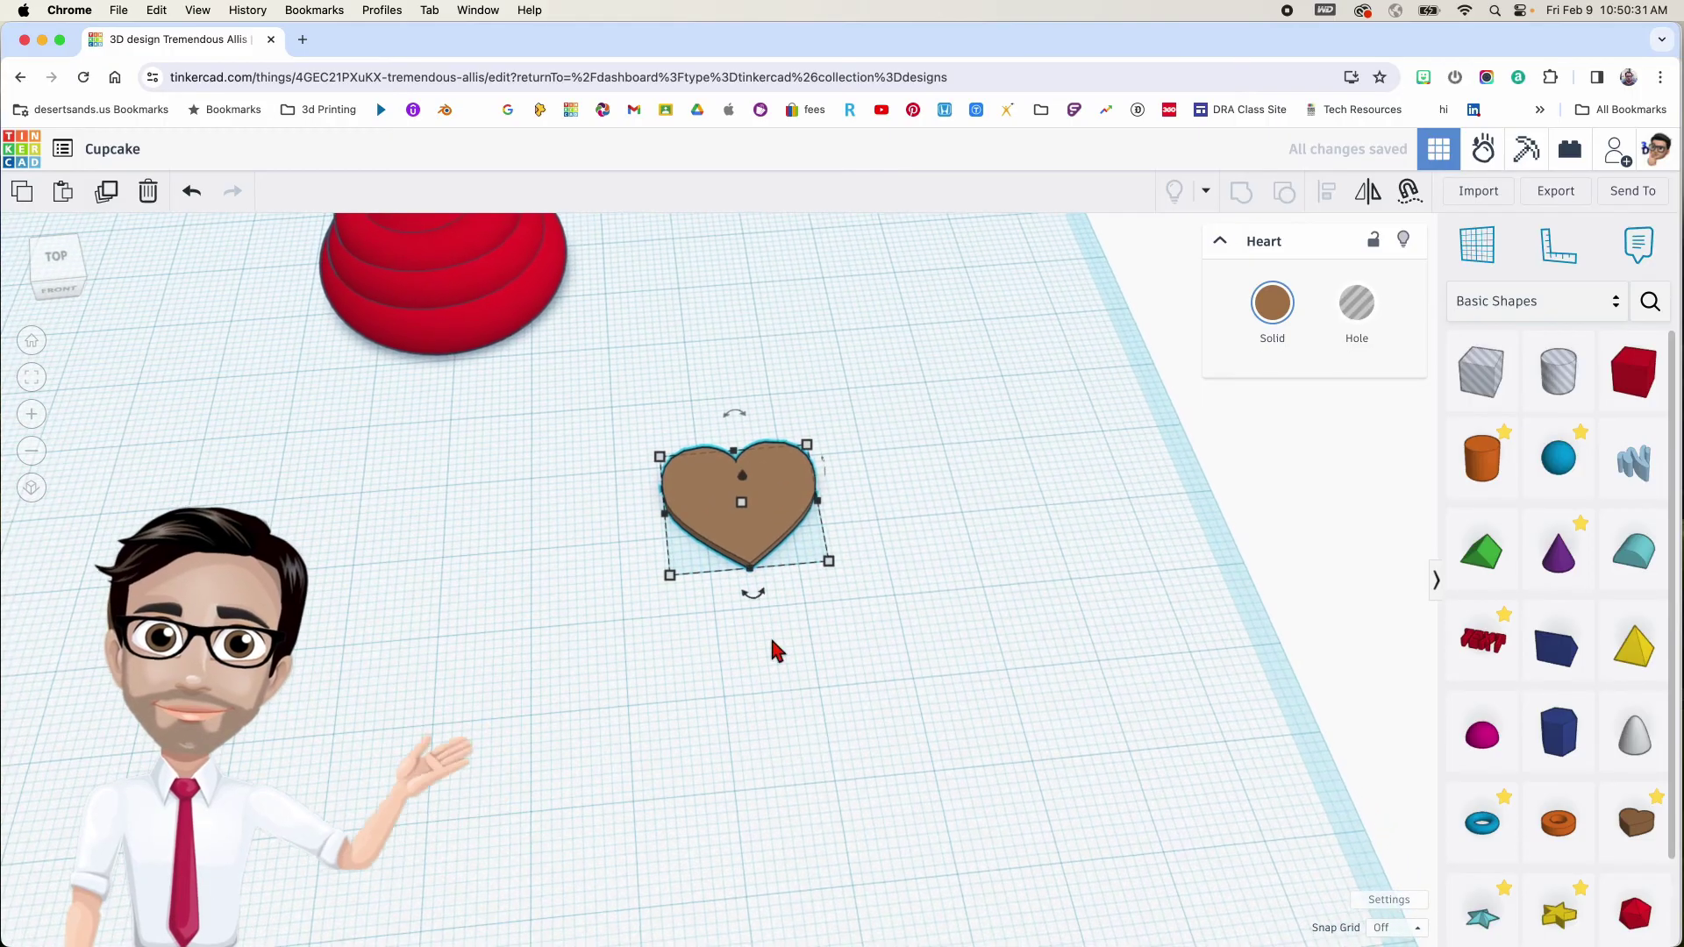
pyautogui.moveTo(1466, 647); pyautogui.dragTo(857, 666)
pyautogui.press('Delete')
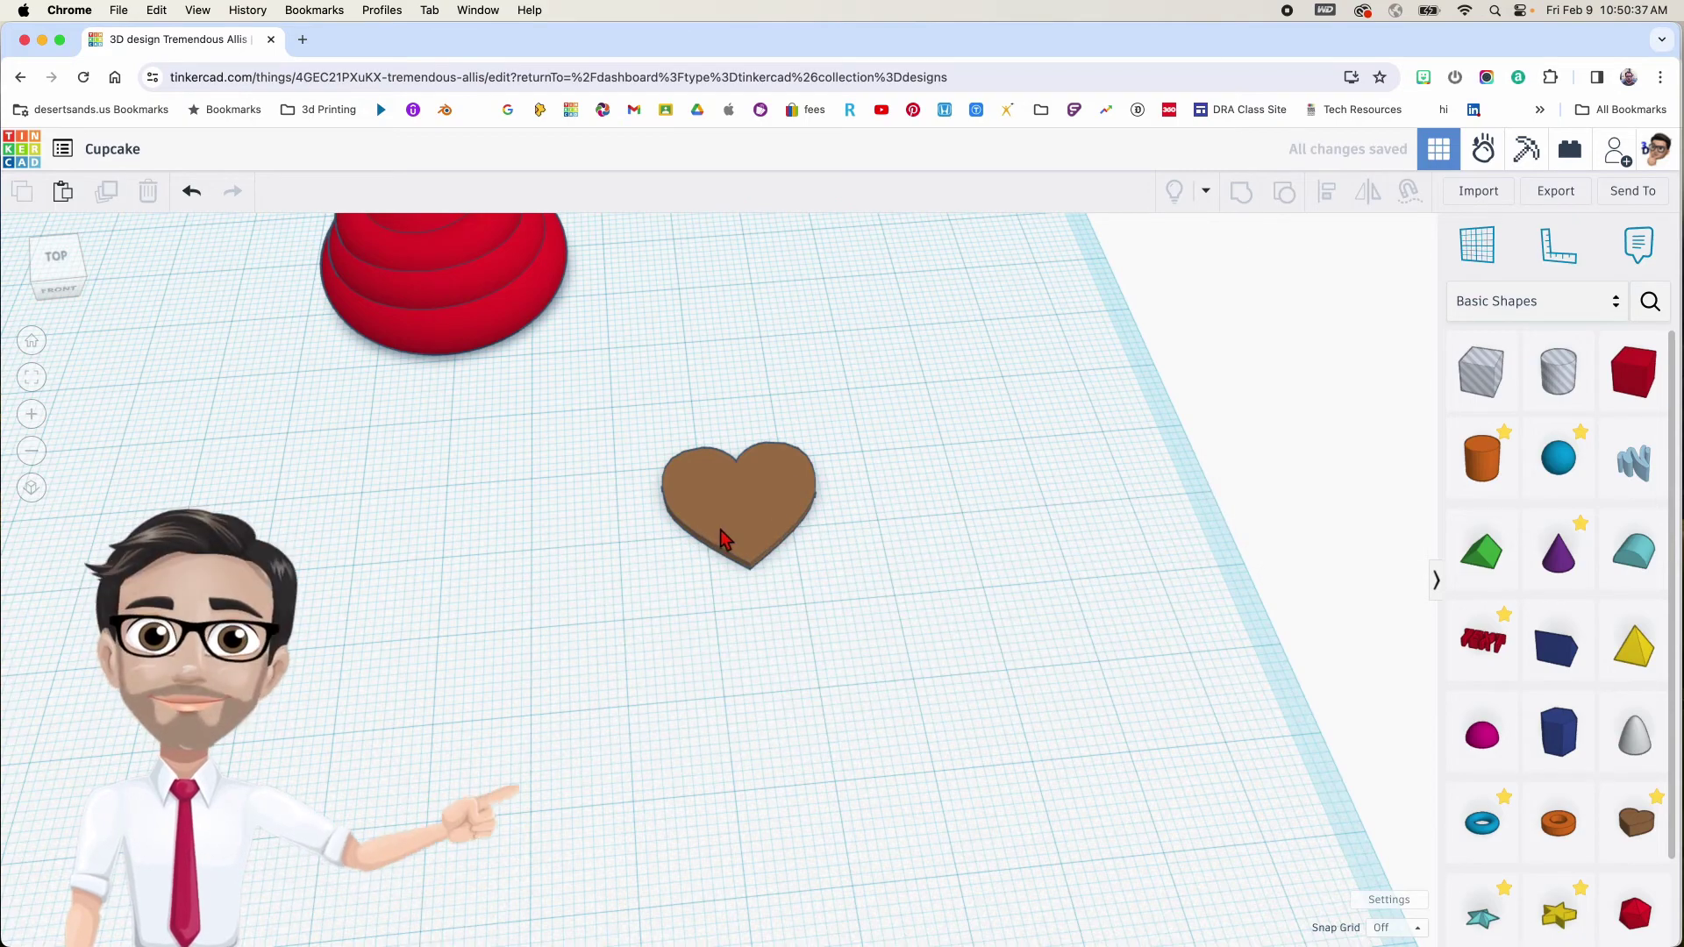
# Move the heart closer to the frosting and recolor it red
pyautogui.scroll(5, 724, 539)
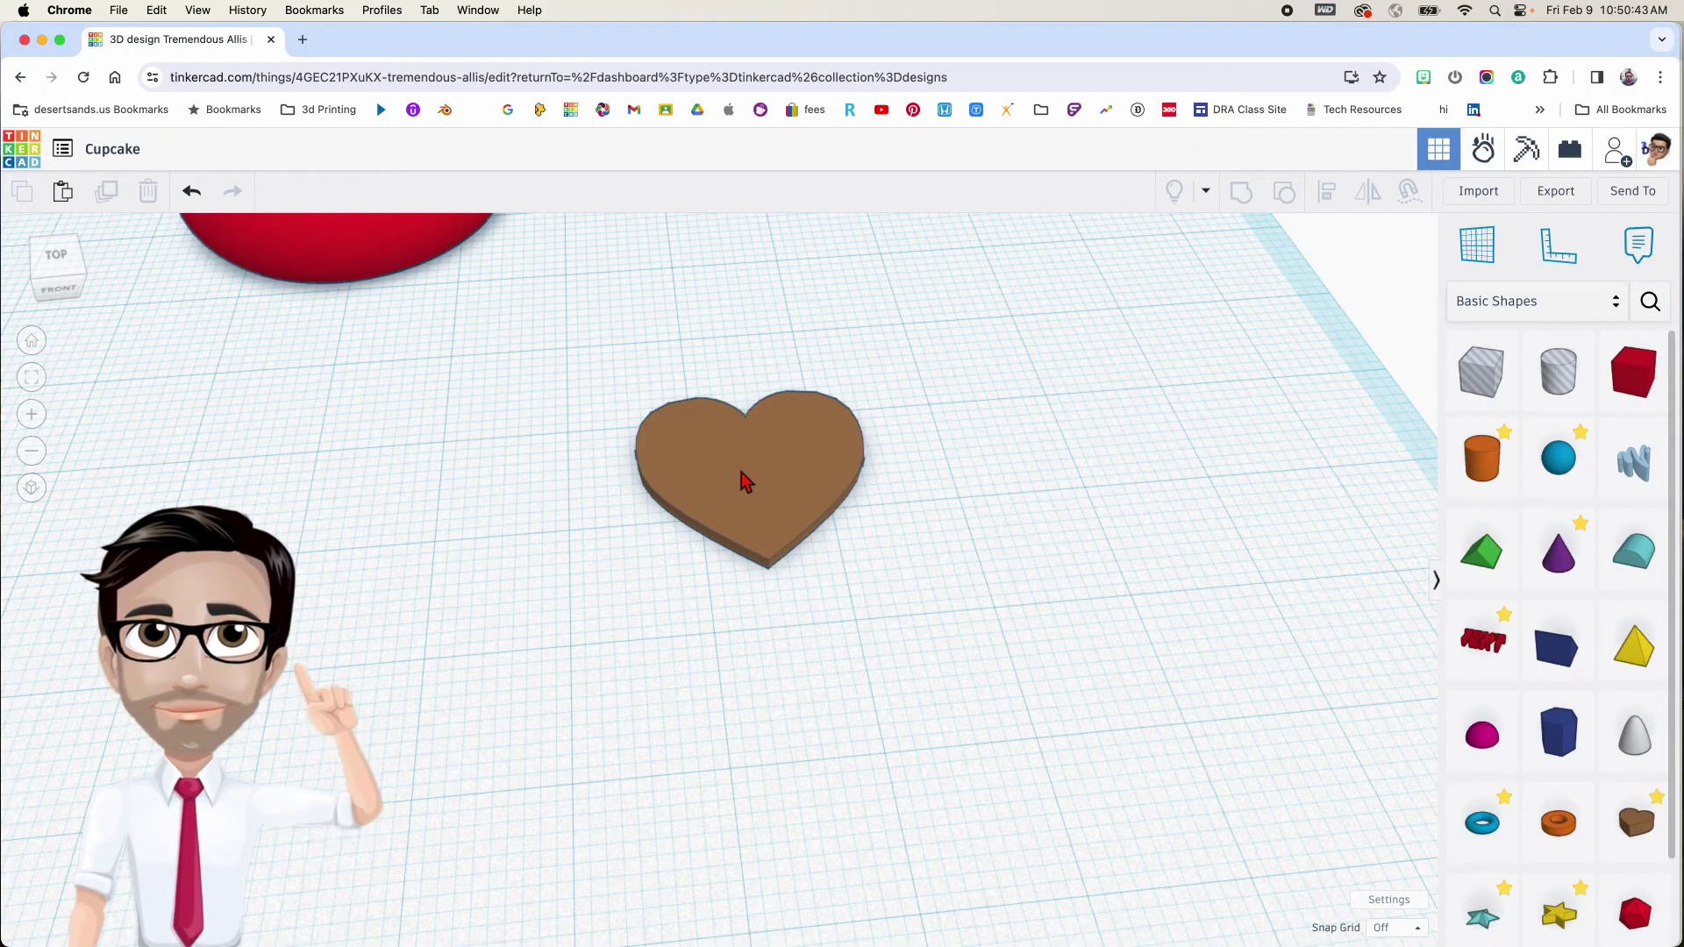
pyautogui.moveTo(751, 497); pyautogui.dragTo(804, 591, button='middle')
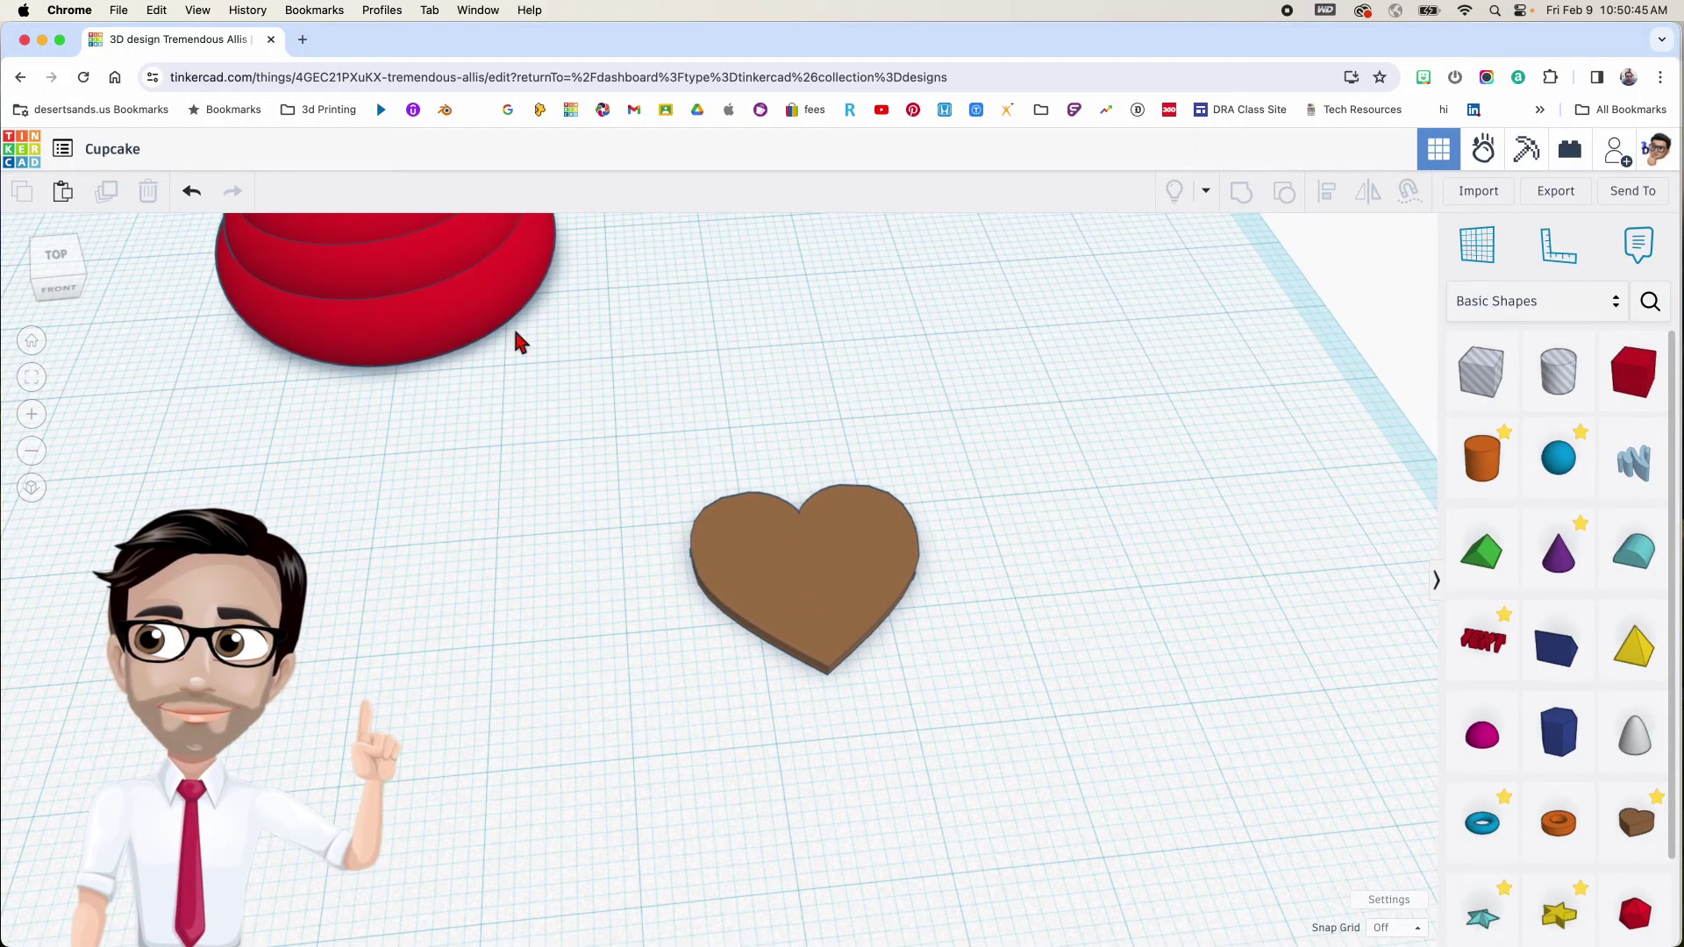
pyautogui.moveTo(591, 377); pyautogui.dragTo(600, 455, button='middle')
pyautogui.moveTo(807, 594); pyautogui.dragTo(780, 419)
pyautogui.click(1272, 302)
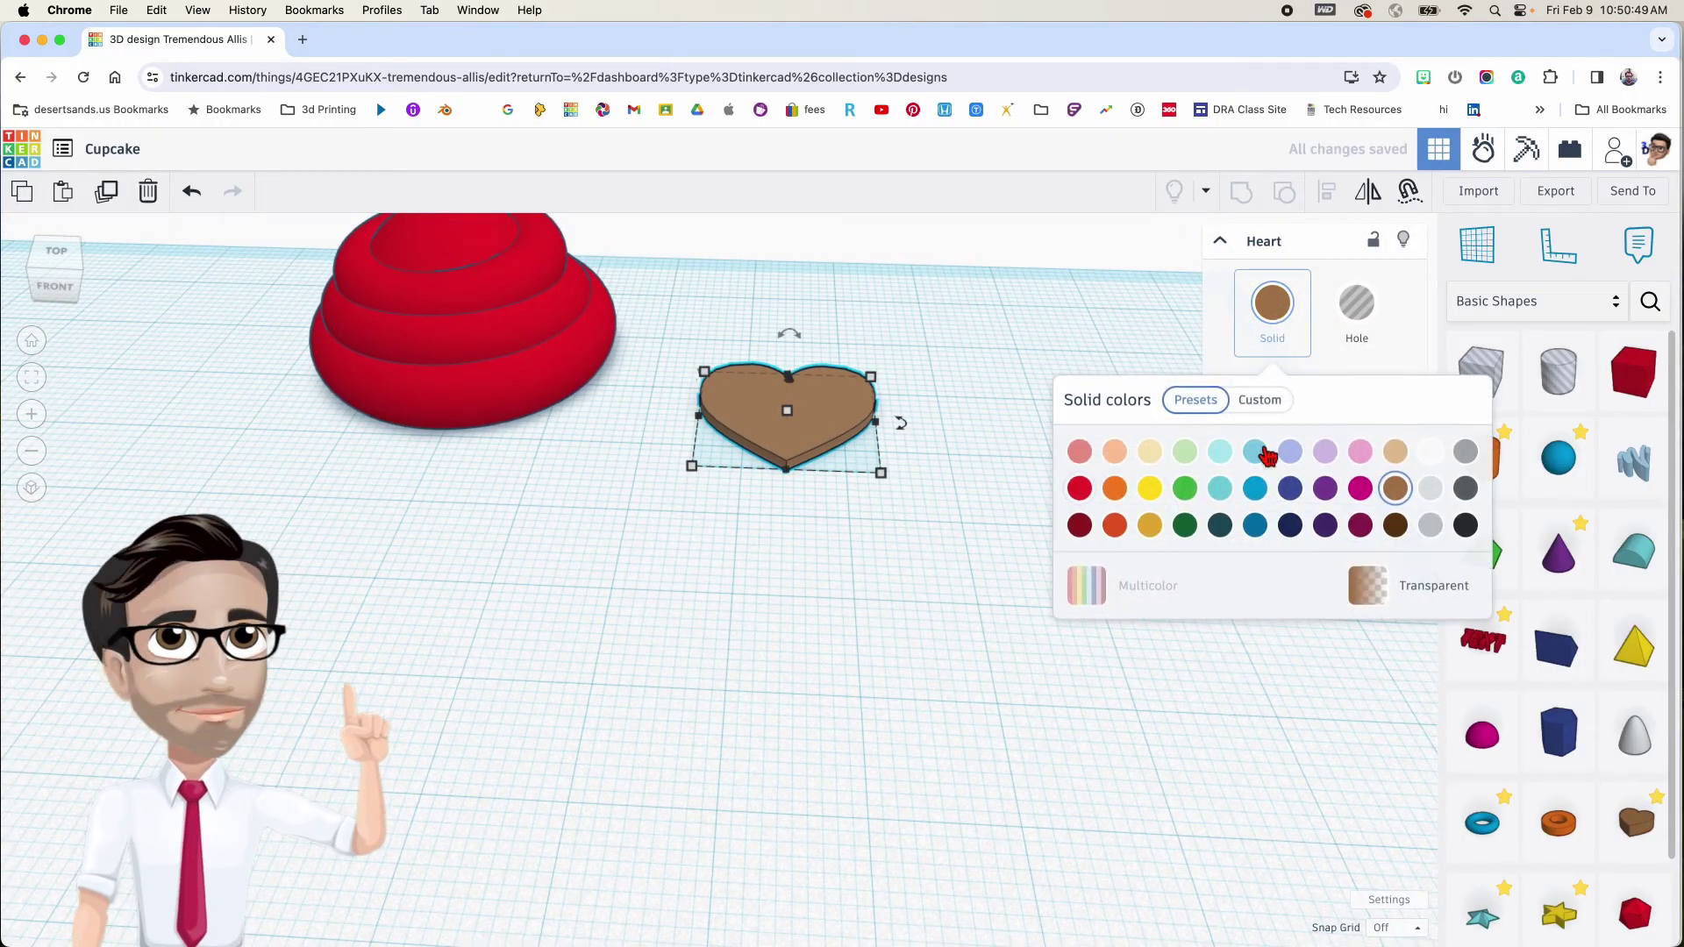
pyautogui.click(1080, 490)
pyautogui.moveTo(933, 489); pyautogui.dragTo(894, 571, button='middle')
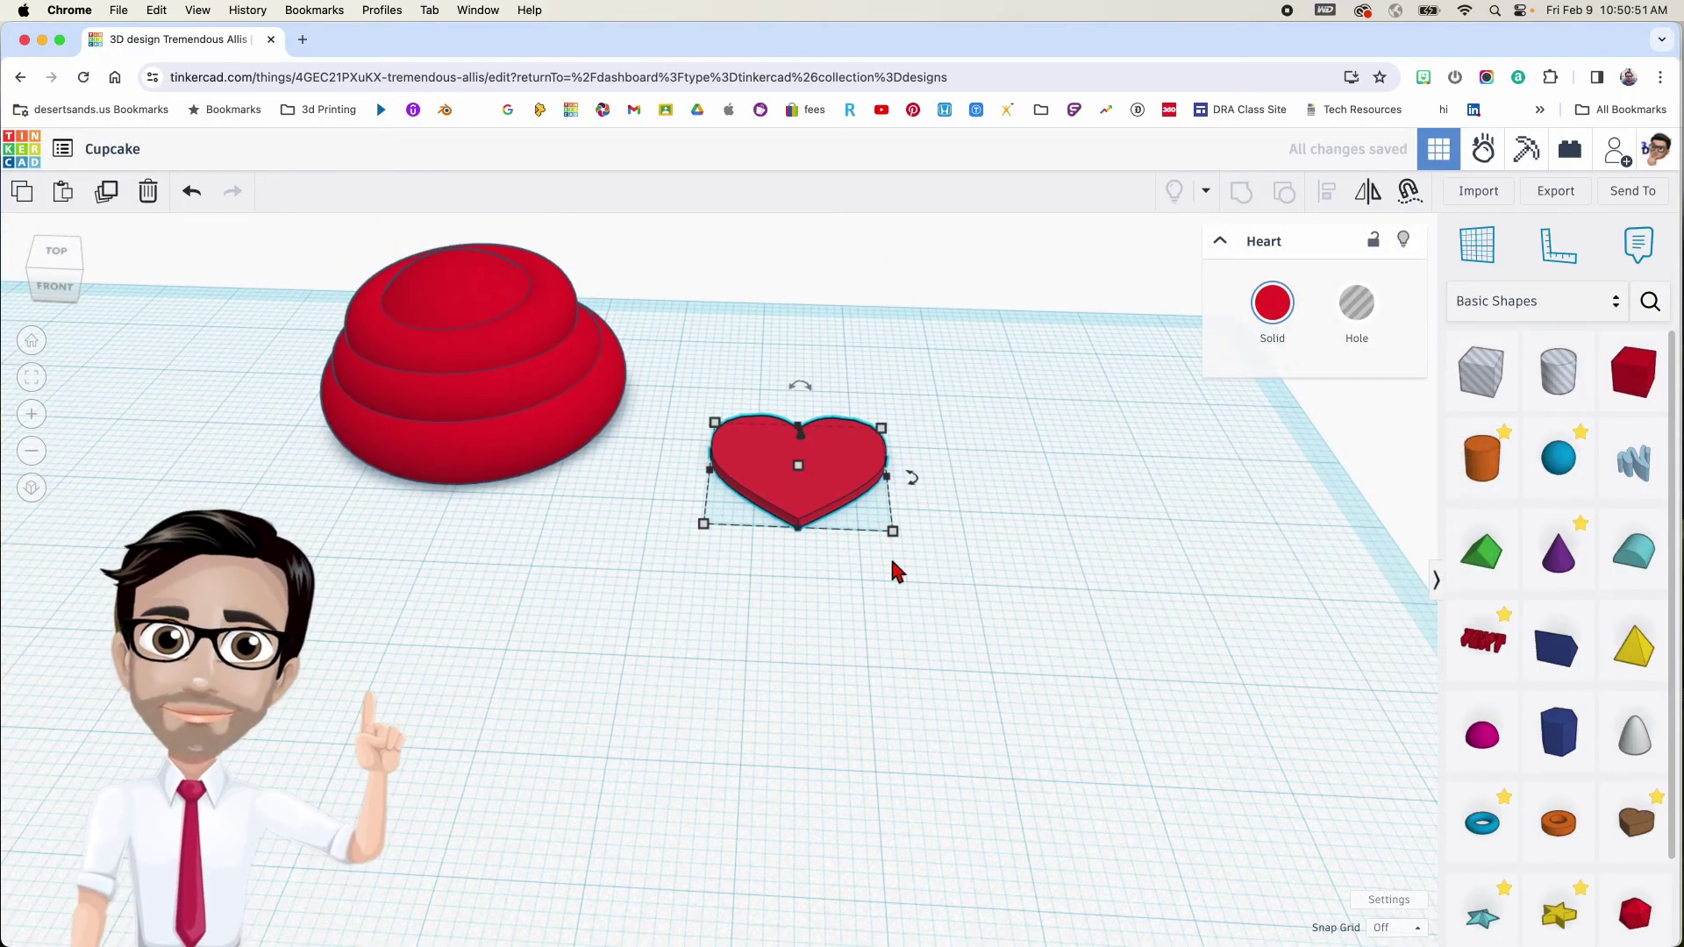
# Duplicate the red heart in place and turn the duplicate into a hole
pyautogui.hotkey('ctrl', 'd')
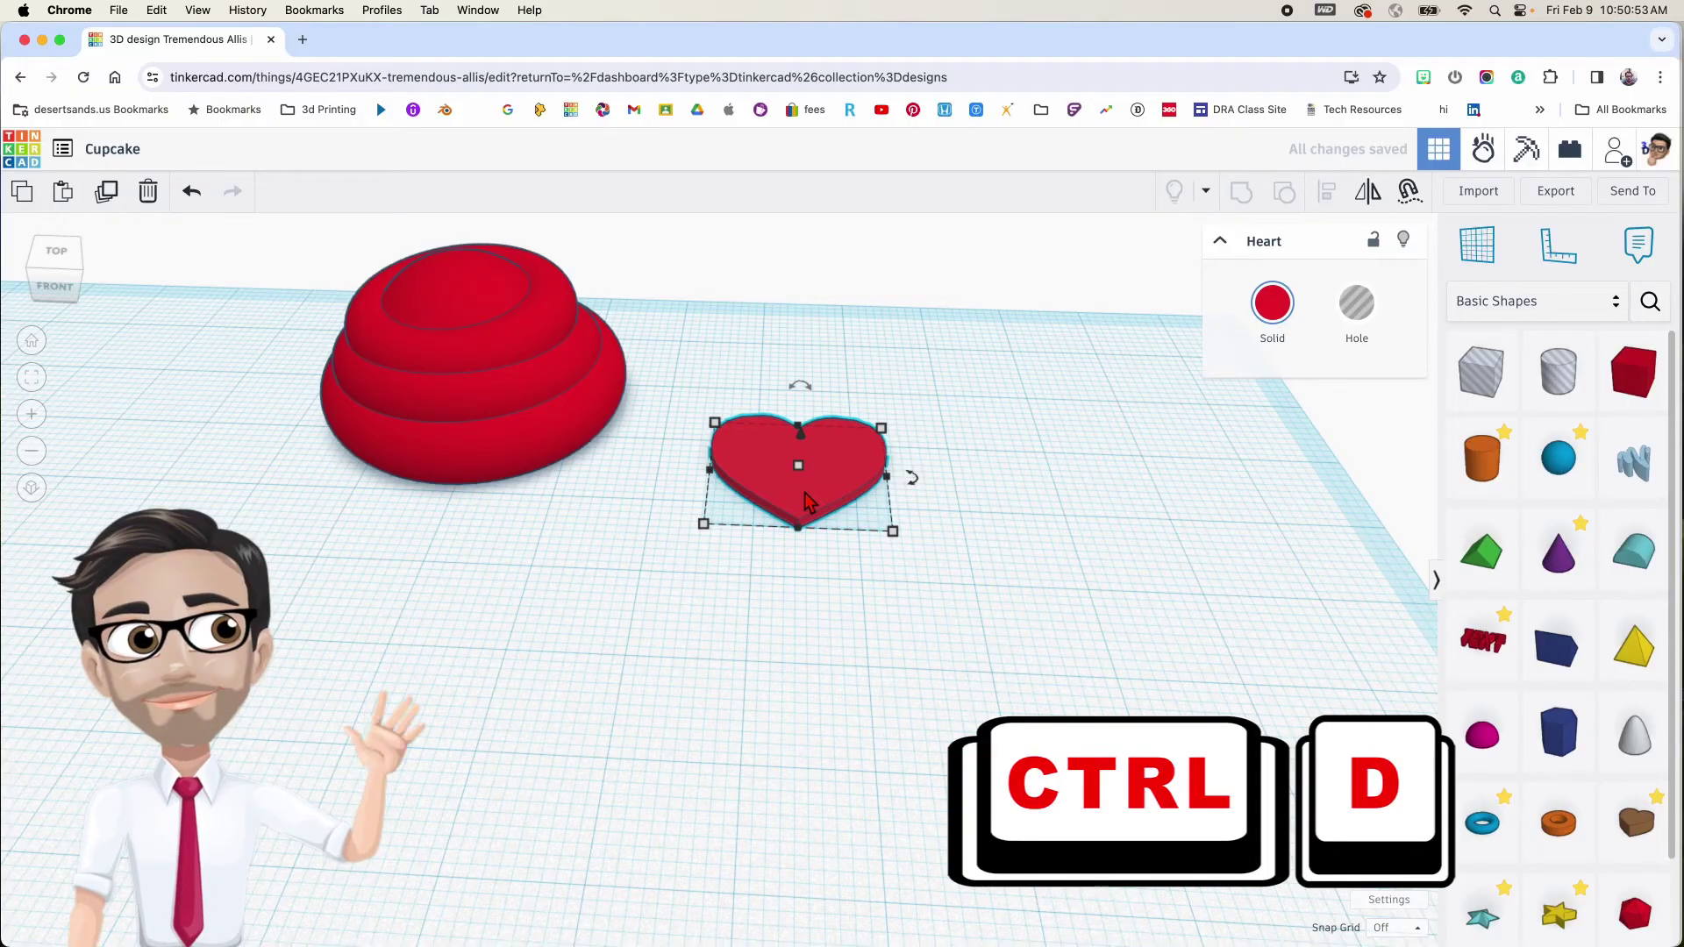
pyautogui.click(1357, 303)
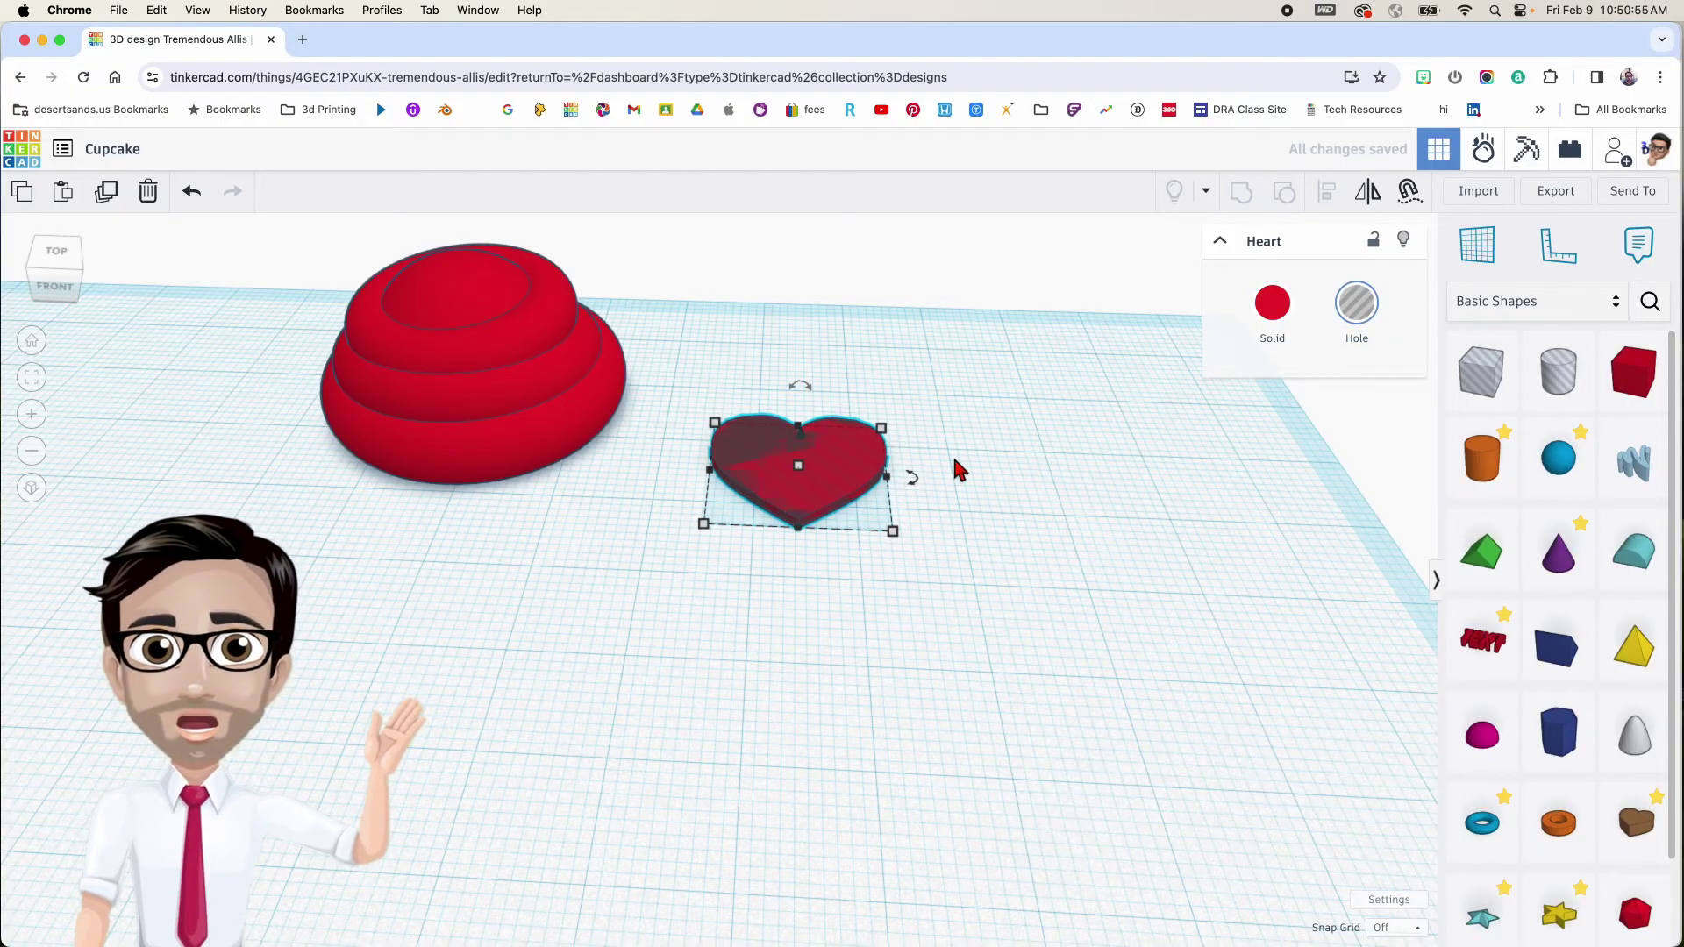
pyautogui.scroll(5, 936, 487)
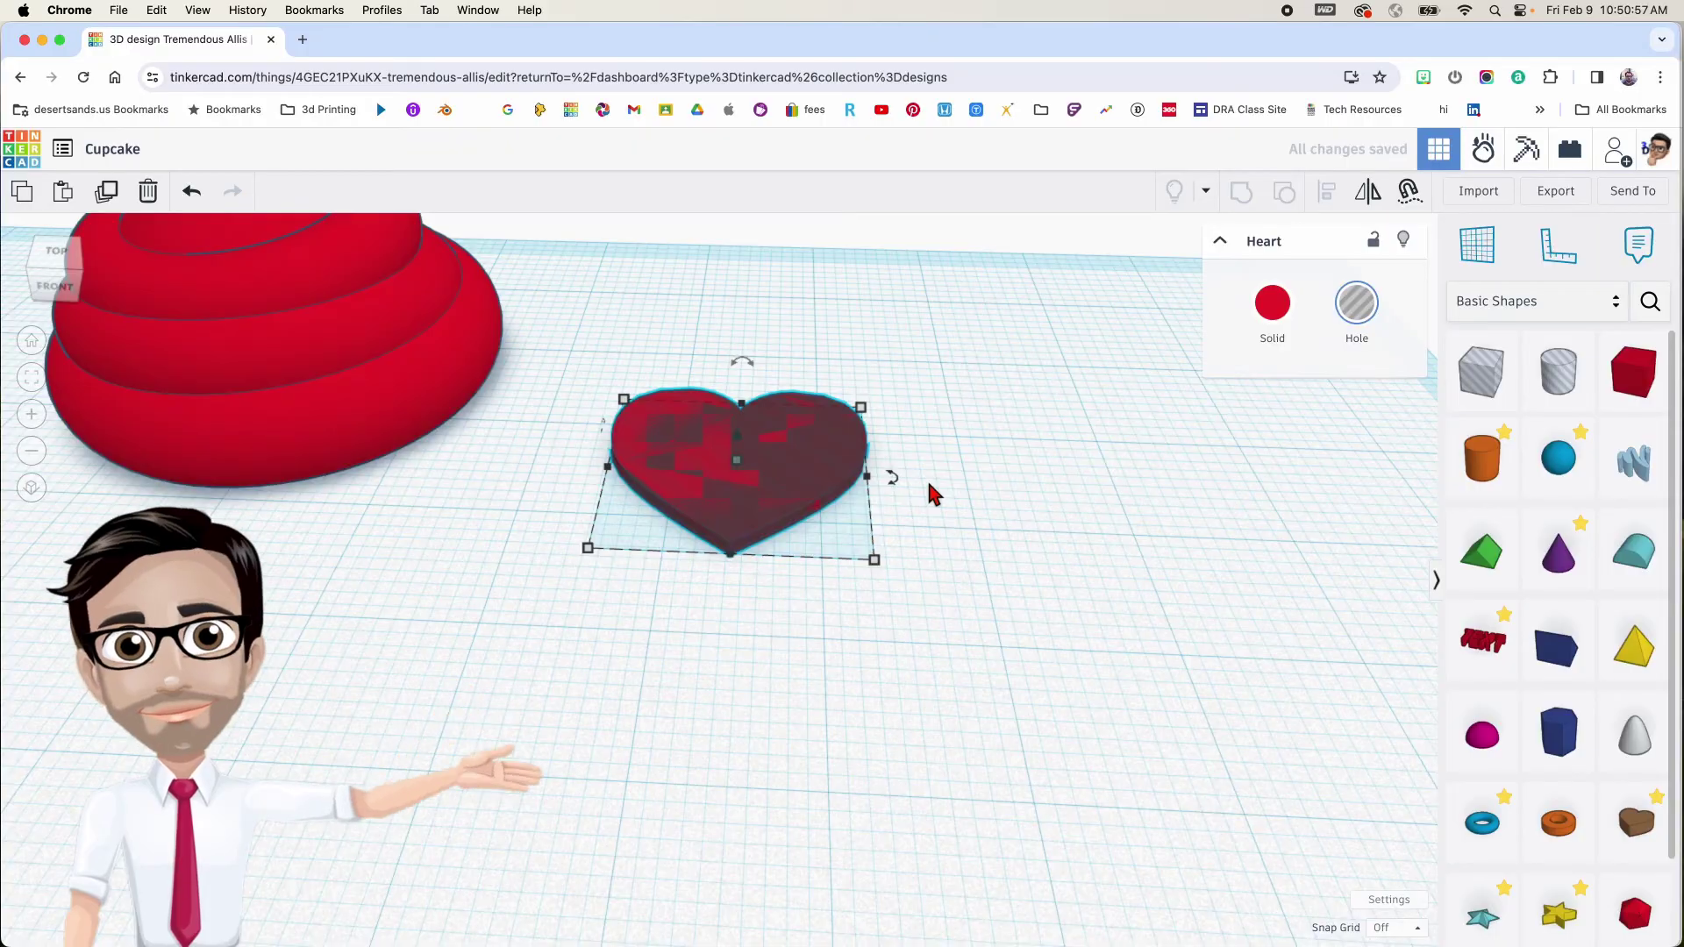
# Try to scale the heart hole proportionally about its center to a height of about 1.22 mm
pyautogui.click(735, 469)
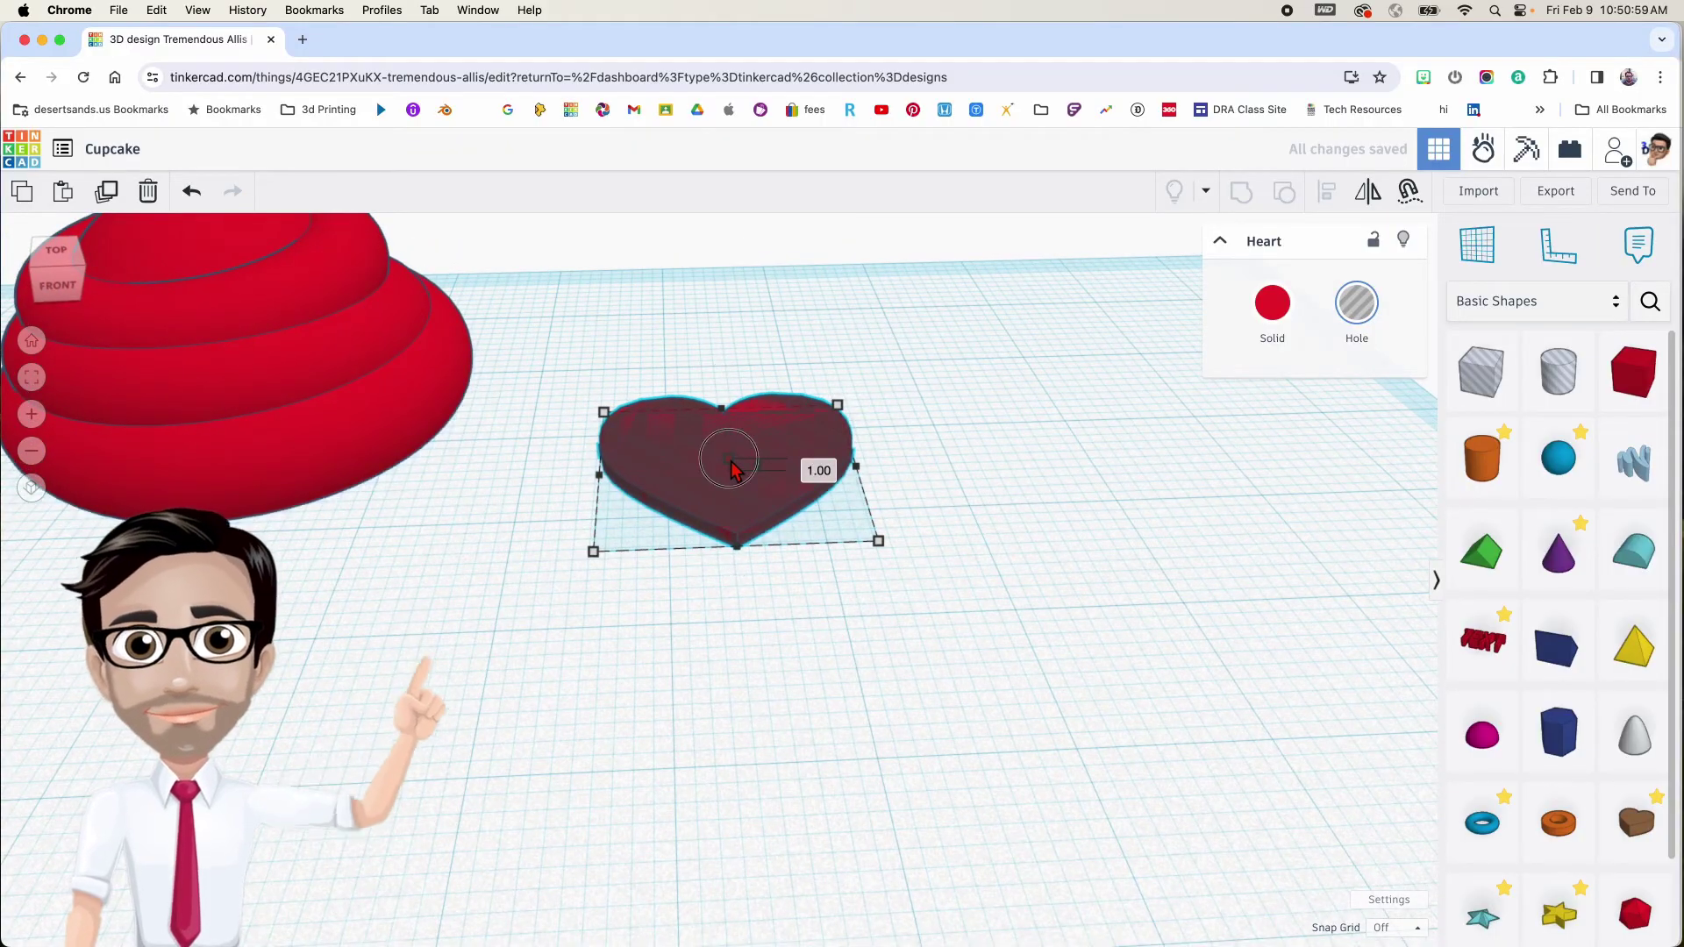
pyautogui.keyDown('alt'); pyautogui.keyDown('shift'); pyautogui.moveTo(731, 460); pyautogui.dragTo(731, 458); pyautogui.keyUp('shift'); pyautogui.keyUp('alt')
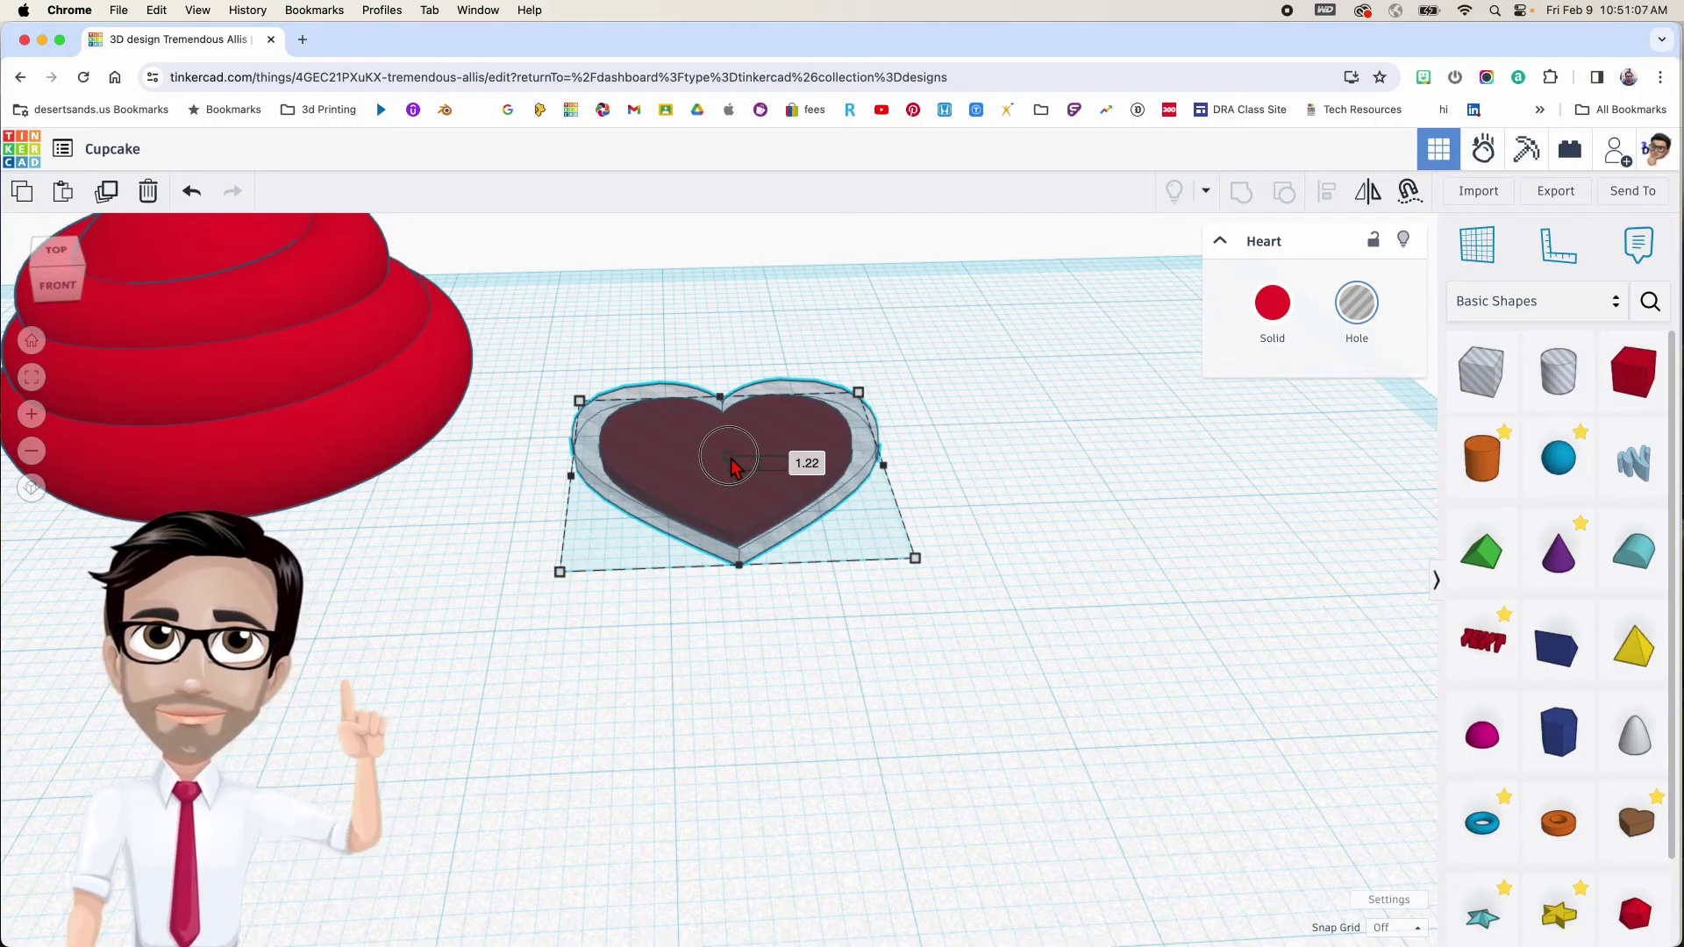
pyautogui.keyDown('alt'); pyautogui.keyDown('shift'); pyautogui.moveTo(730, 458); pyautogui.dragTo(741, 458); pyautogui.keyUp('shift'); pyautogui.keyUp('alt')
pyautogui.moveTo(741, 458); pyautogui.dragTo(740, 396, button='right')
pyautogui.scroll(5, 744, 511)
pyautogui.moveTo(739, 509); pyautogui.dragTo(743, 513, button='right')
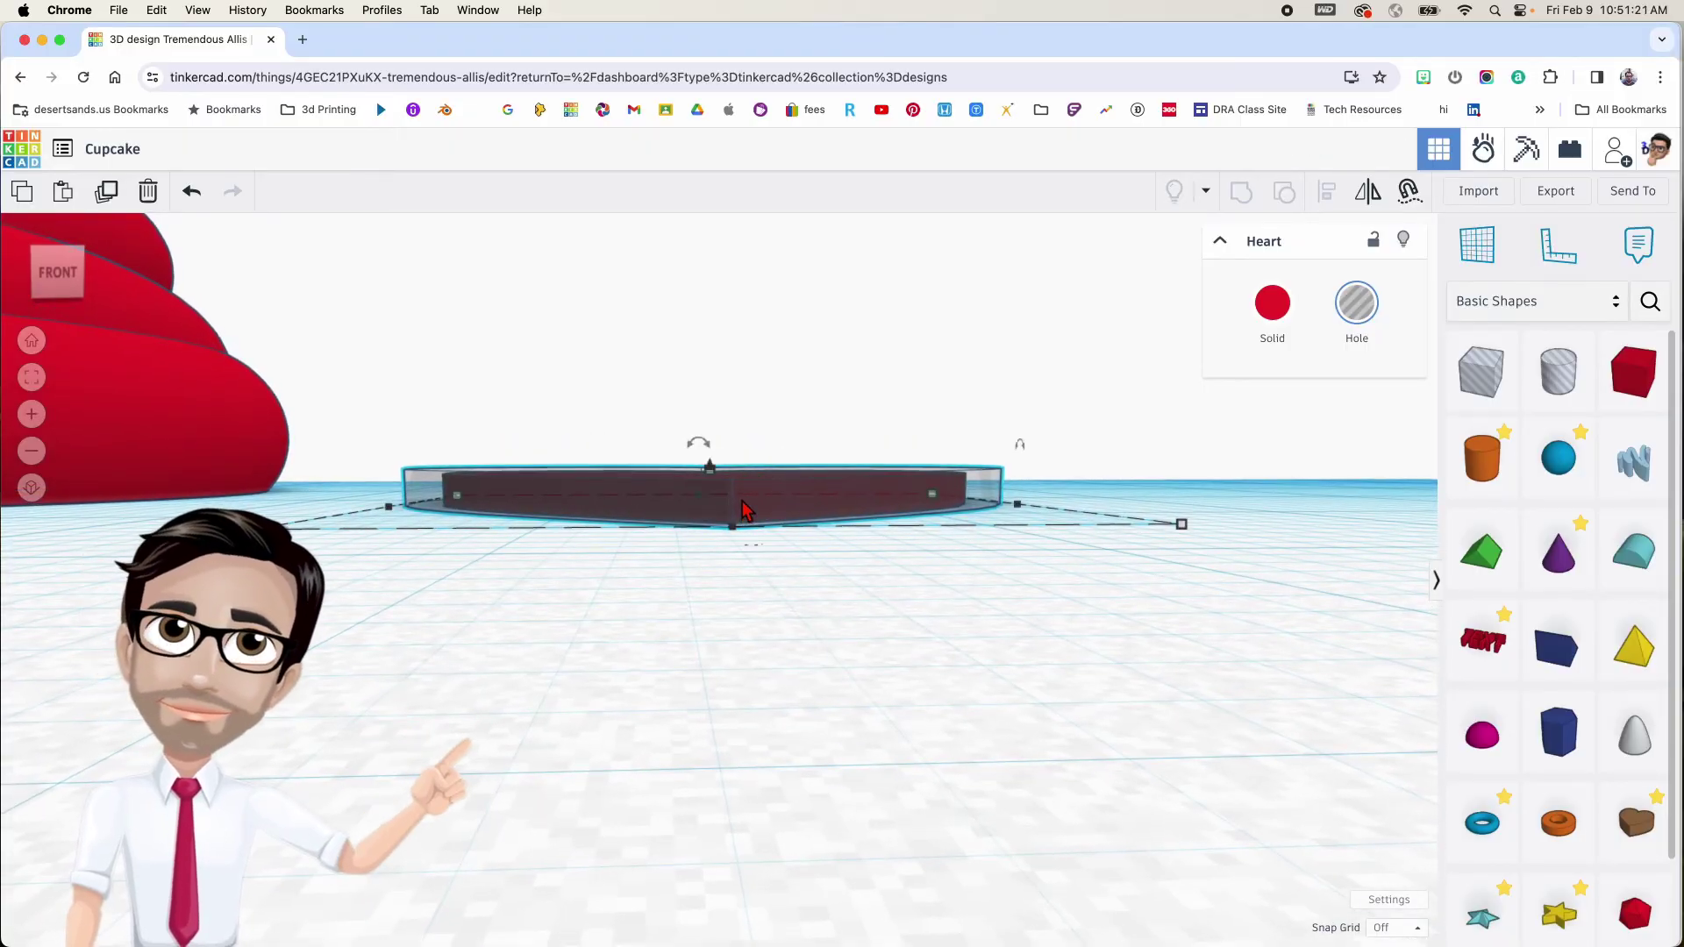
pyautogui.press('super+z')
# Try to raise the heart hole about 2.04 mm above the workplane
pyautogui.moveTo(742, 502); pyautogui.dragTo(750, 537, button='right')
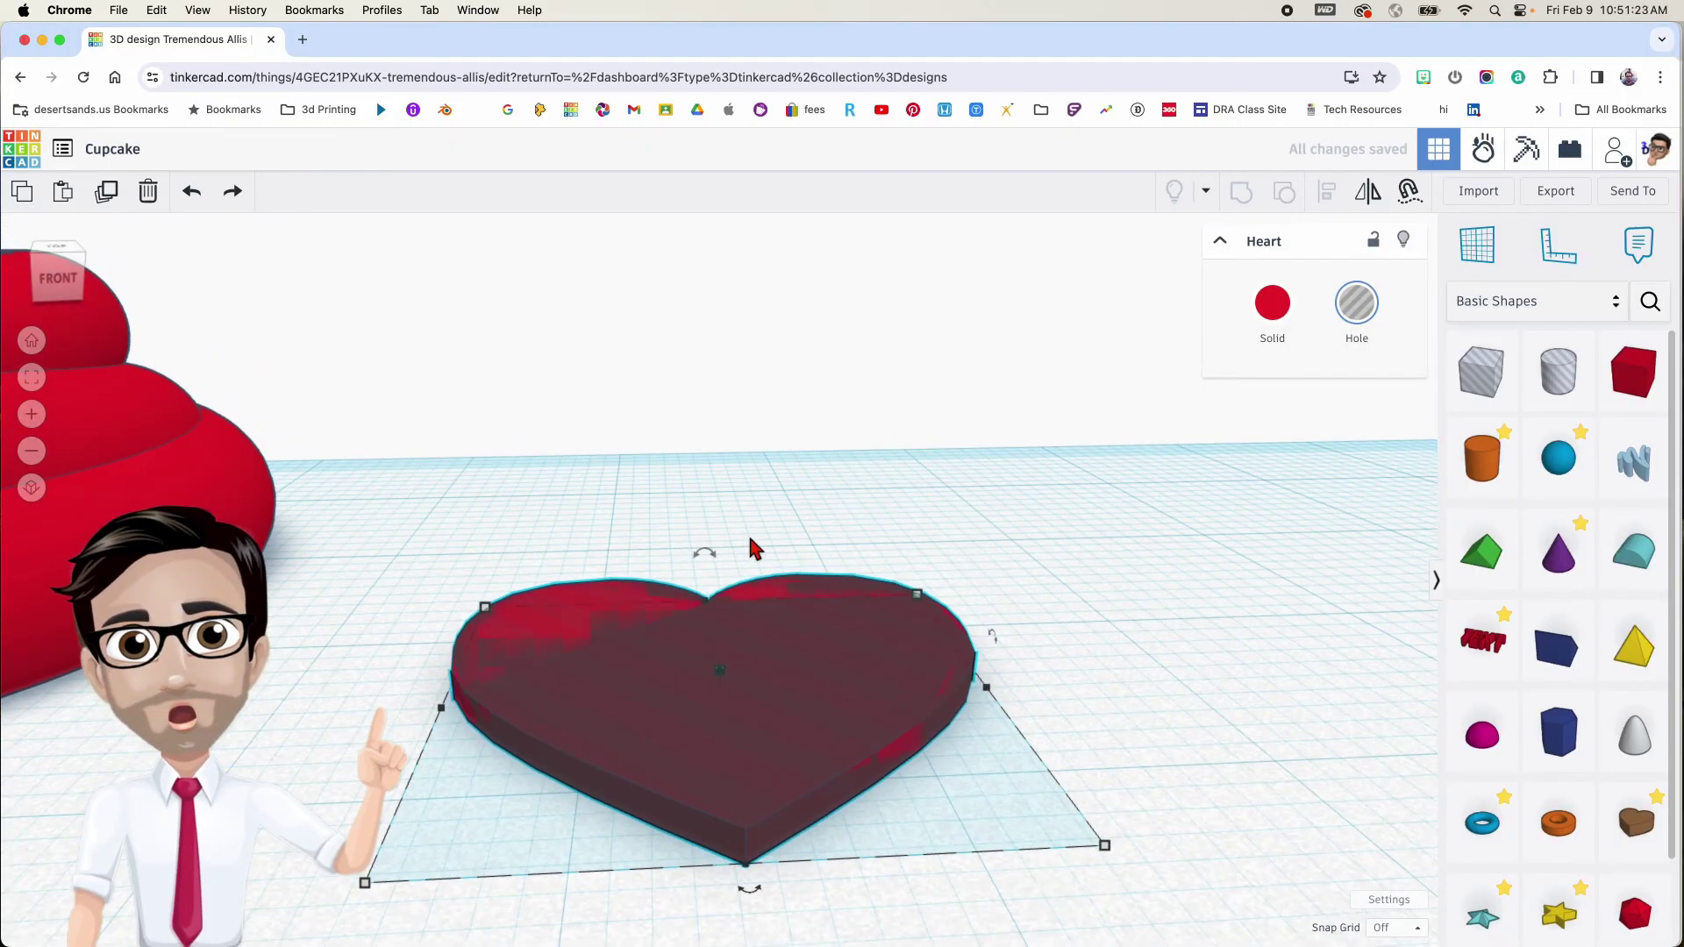
pyautogui.moveTo(699, 725); pyautogui.dragTo(763, 649, button='right')
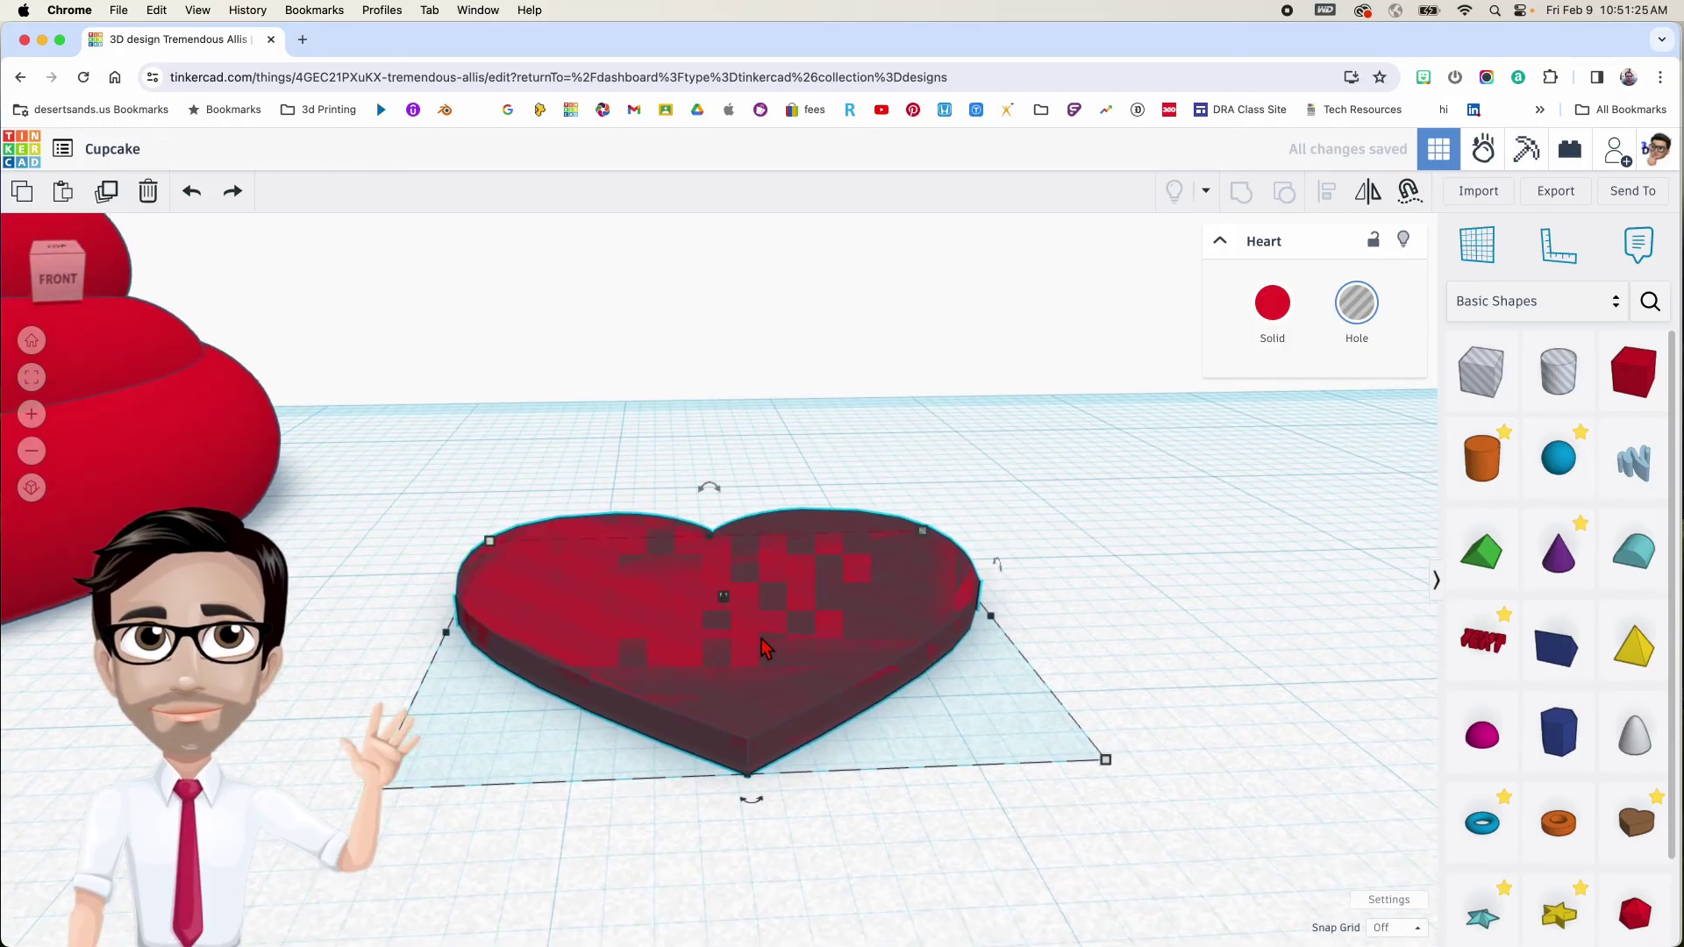
pyautogui.scroll(2, 728, 604)
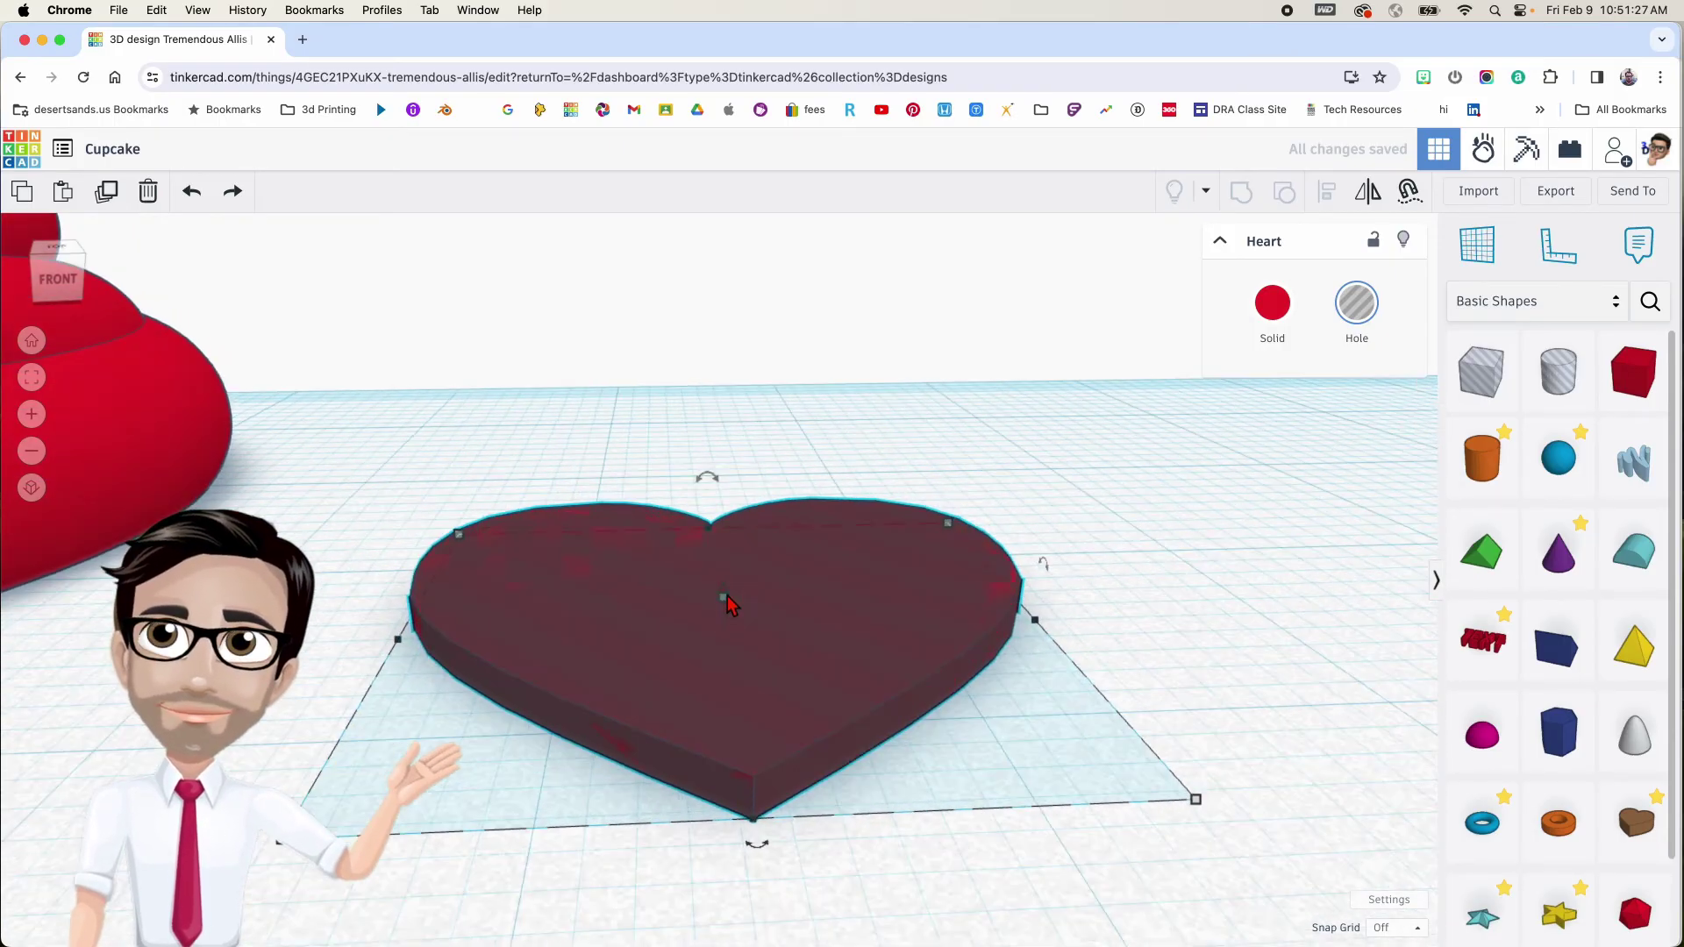
pyautogui.moveTo(726, 605); pyautogui.dragTo(724, 522)
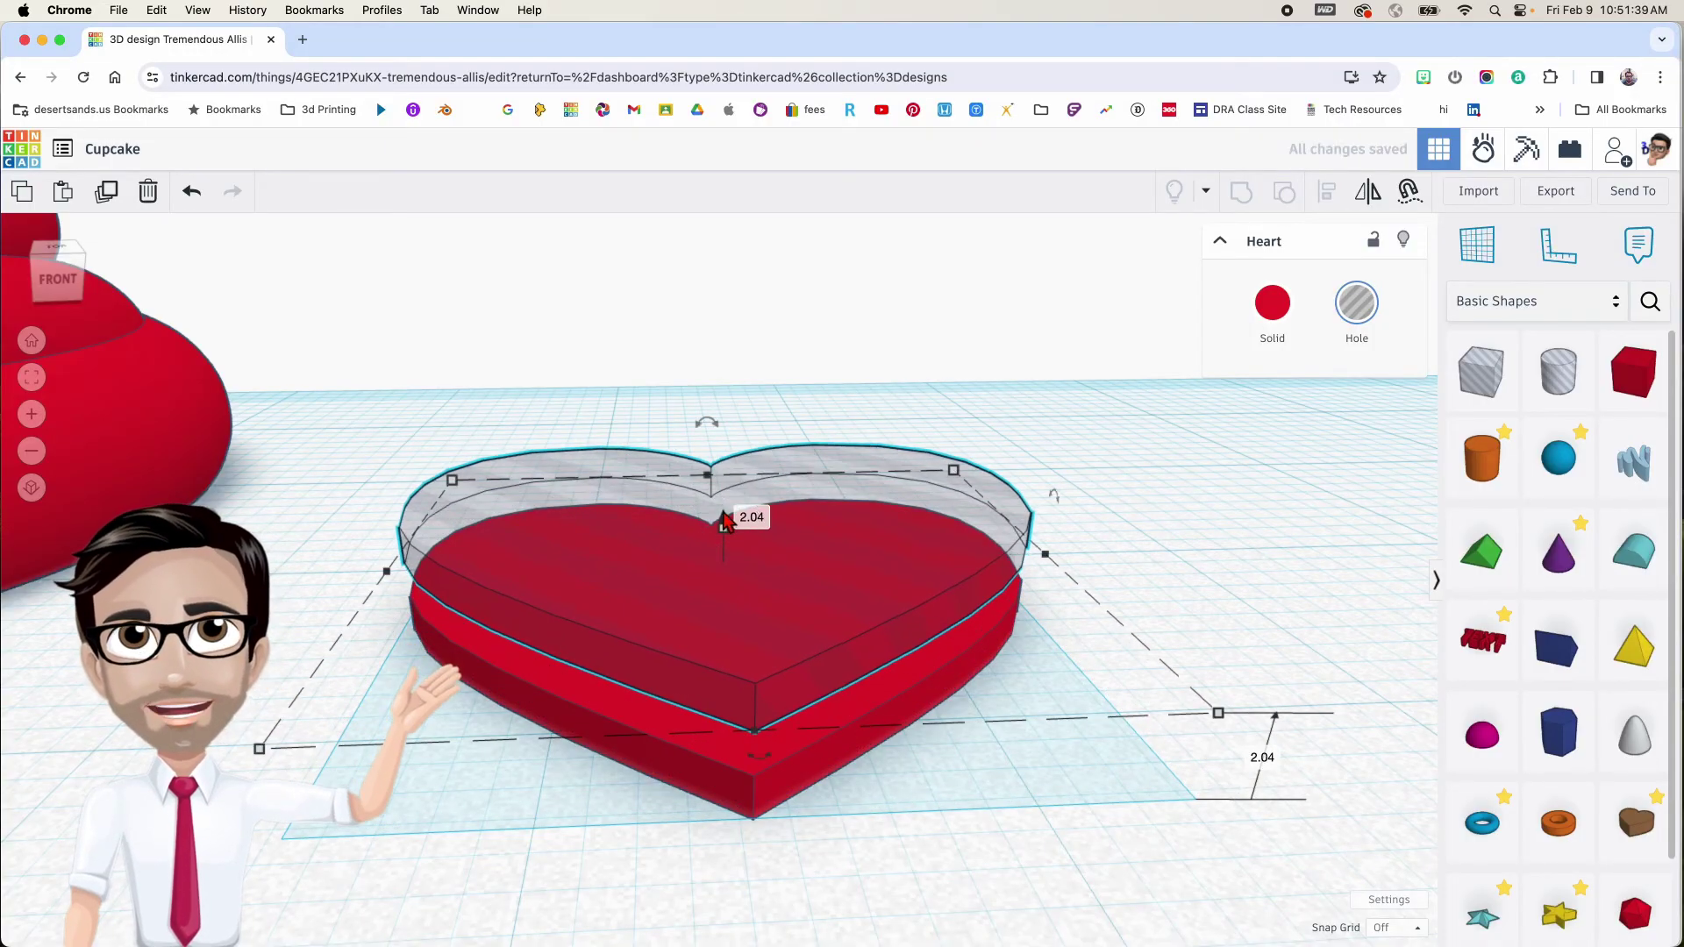
pyautogui.press('super+z')
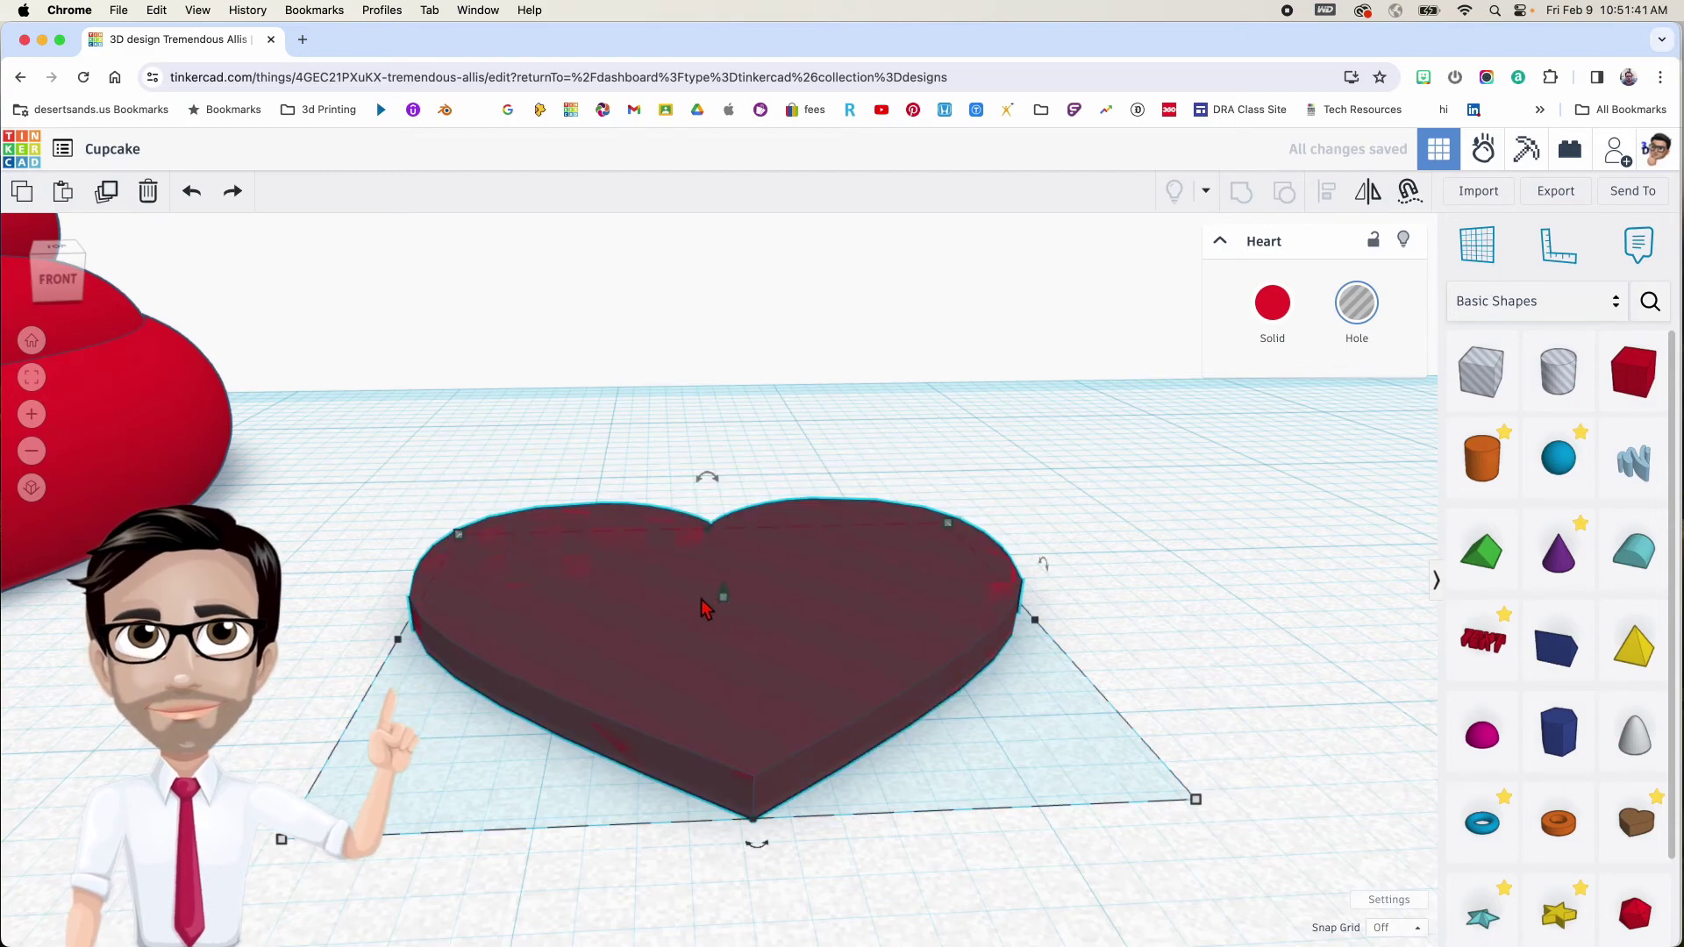
# Scale the heart hole proportionally about its center to a height of 1.10 mm
pyautogui.scroll(5, 711, 596)
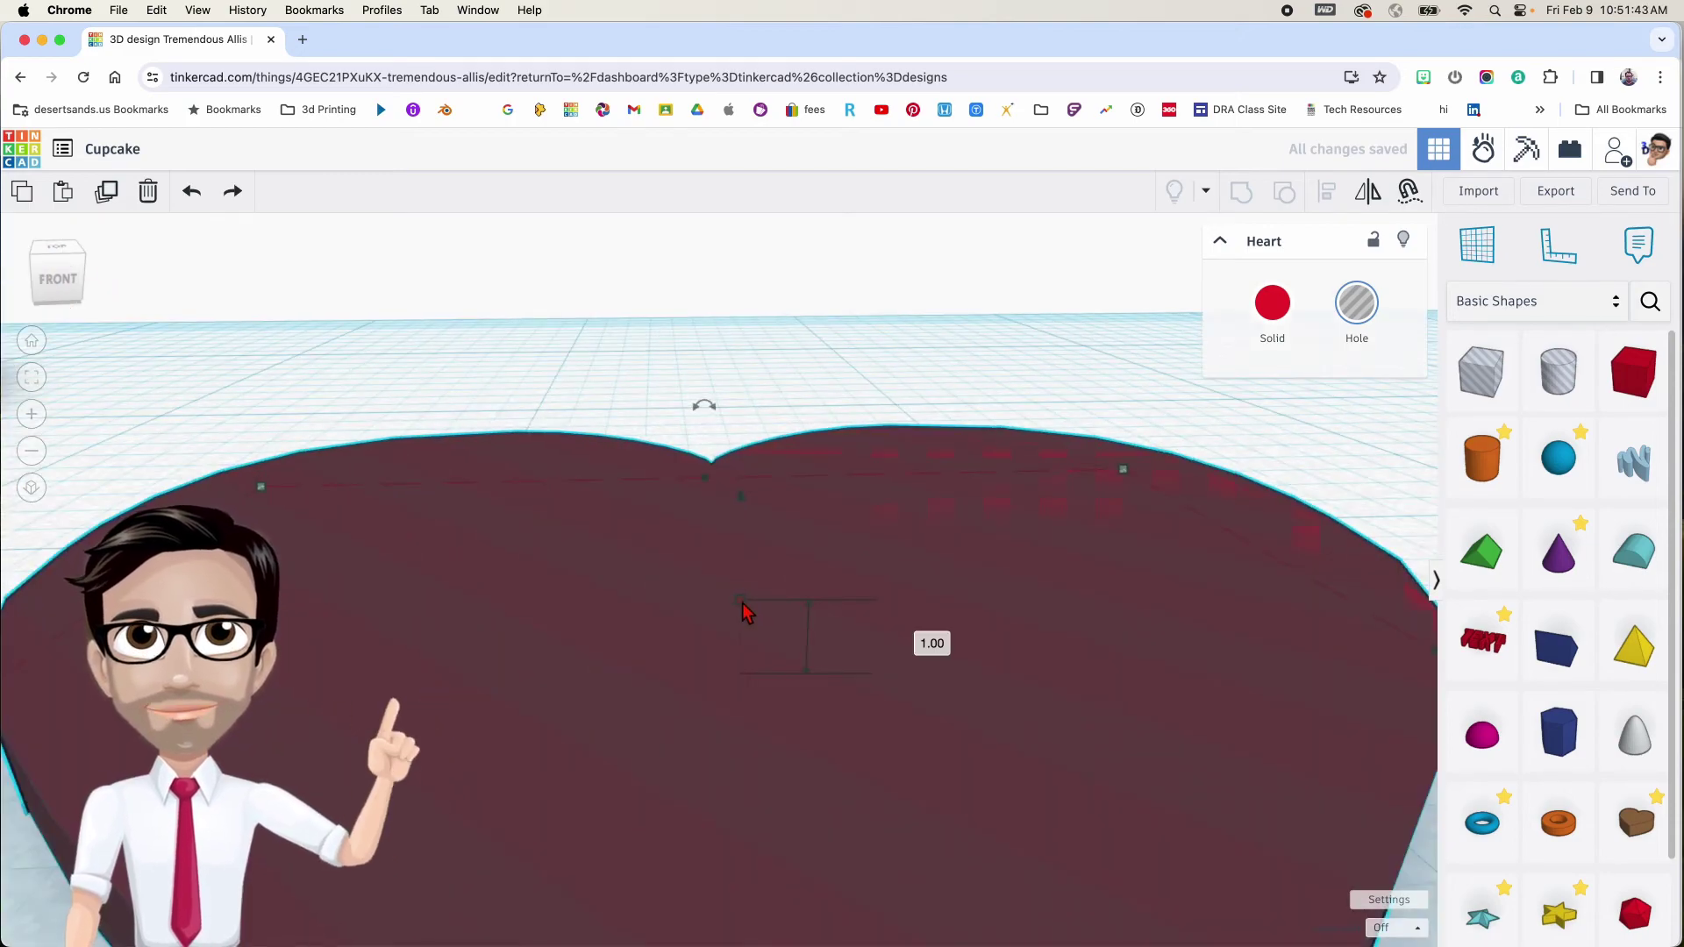
pyautogui.click(741, 604)
pyautogui.moveTo(741, 600); pyautogui.dragTo(742, 592)
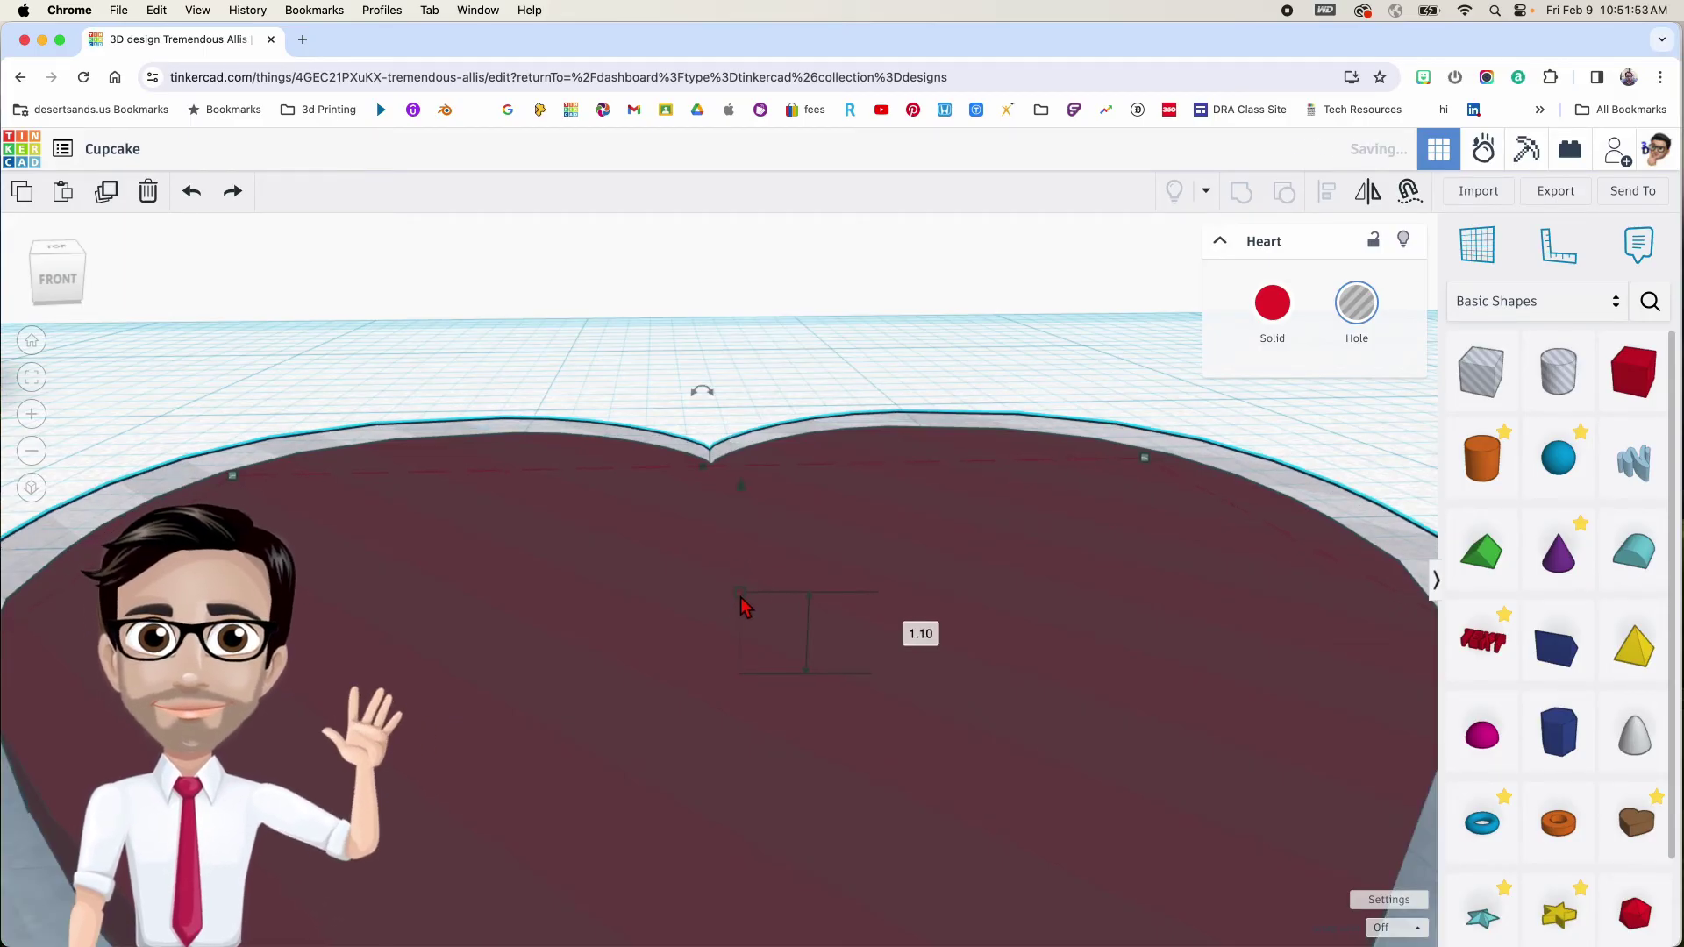
pyautogui.scroll(-10, 743, 595)
pyautogui.moveTo(759, 613); pyautogui.dragTo(759, 479, button='right')
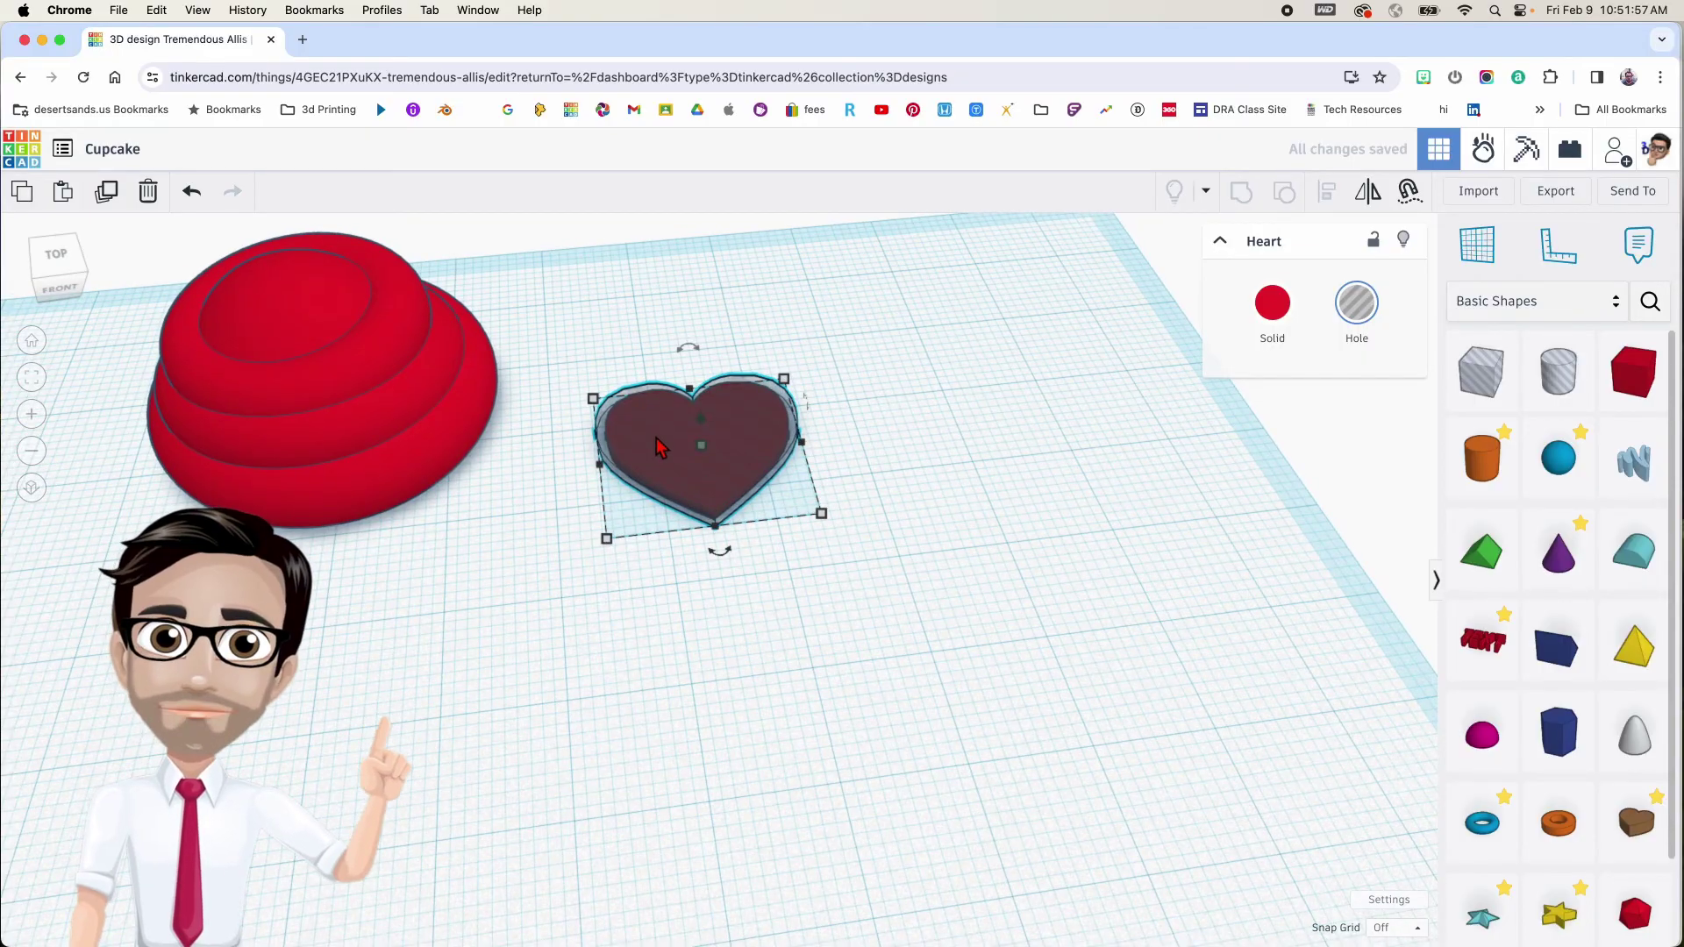
pyautogui.moveTo(720, 551); pyautogui.dragTo(737, 566)
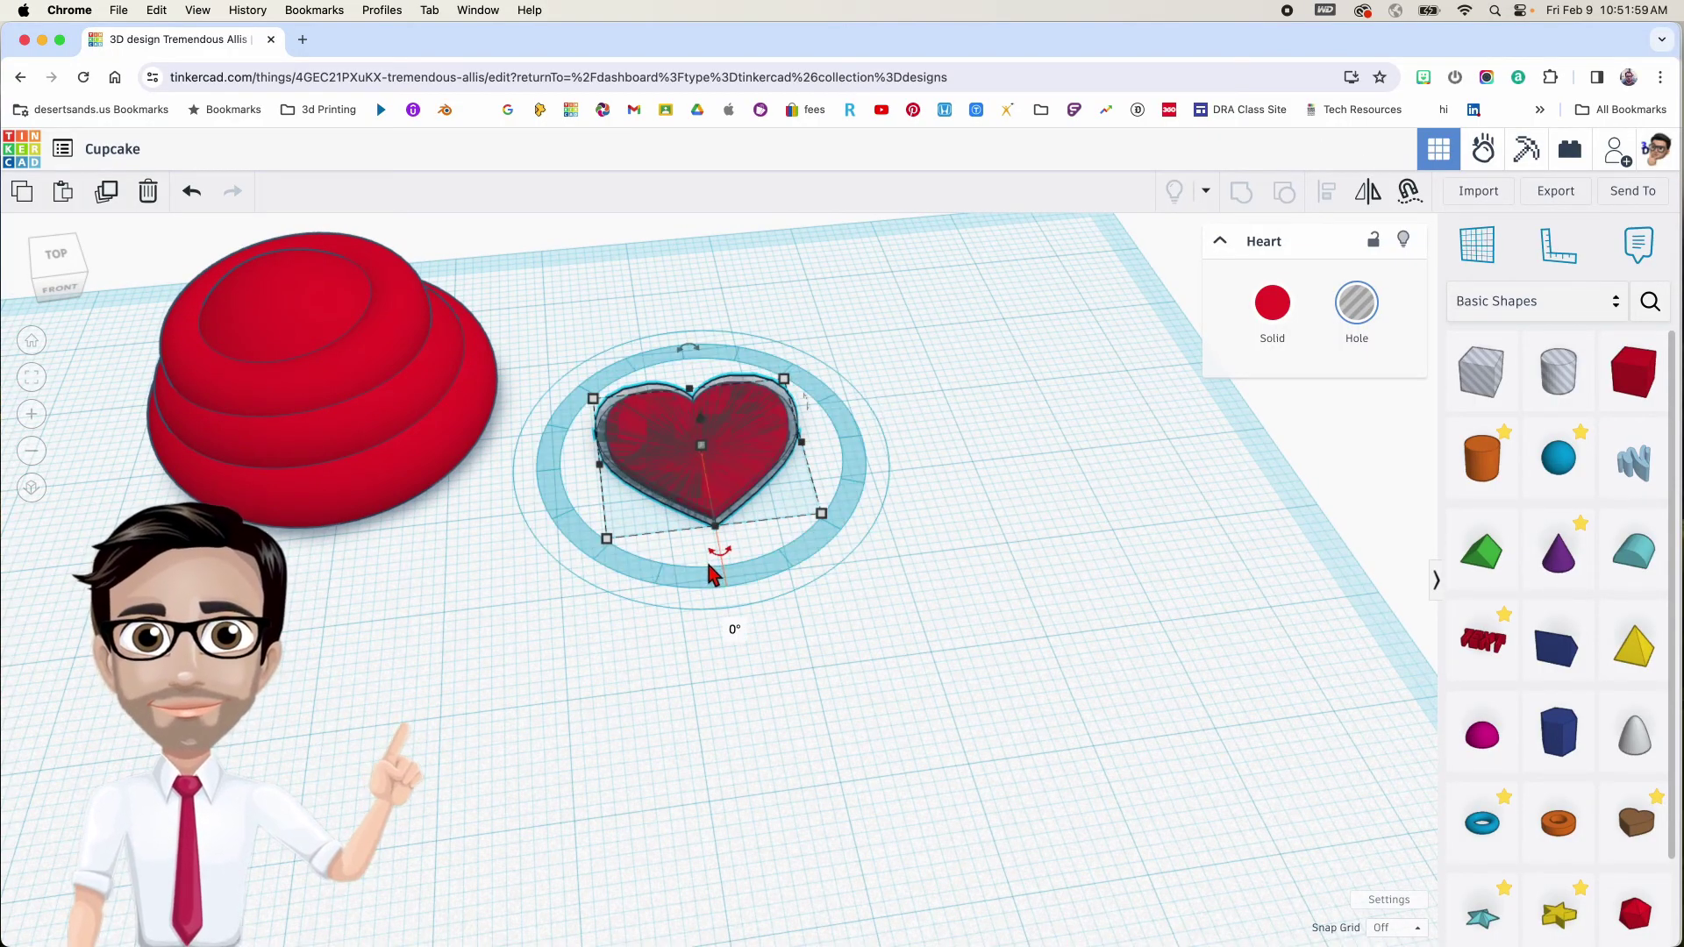
pyautogui.scroll(3, 712, 575)
pyautogui.scroll(3, 744, 548)
pyautogui.click(827, 512)
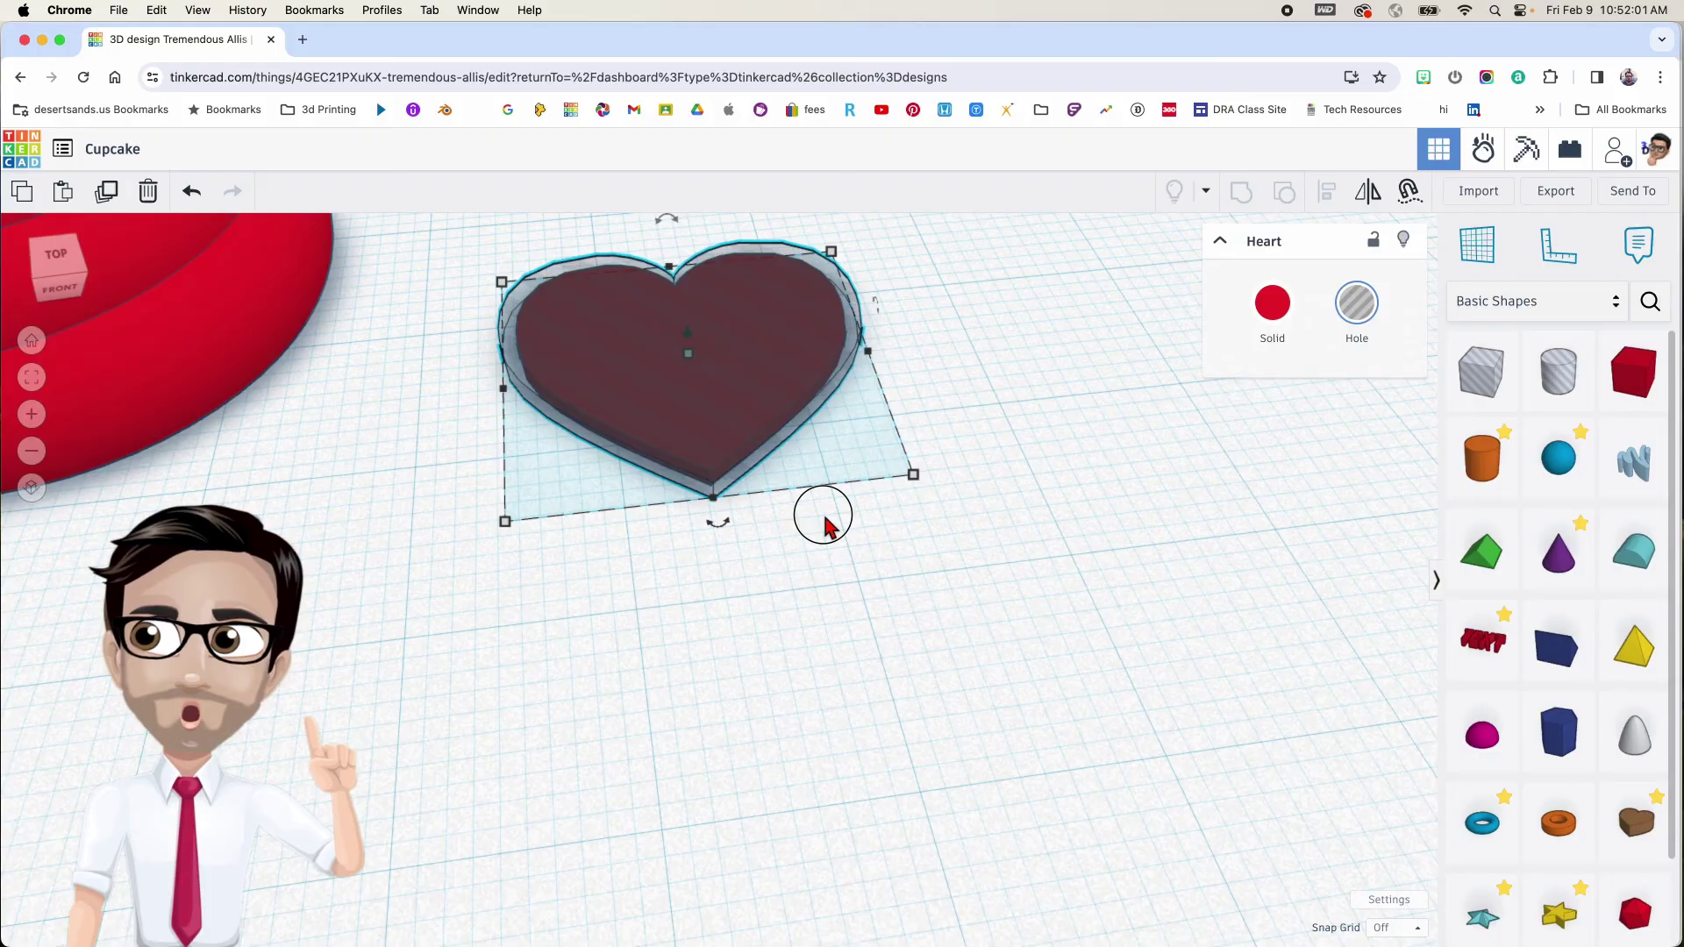
# Move the heart hole off the red heart to sit beside it and set its height to 1.30 mm
pyautogui.moveTo(751, 471); pyautogui.dragTo(1176, 556)
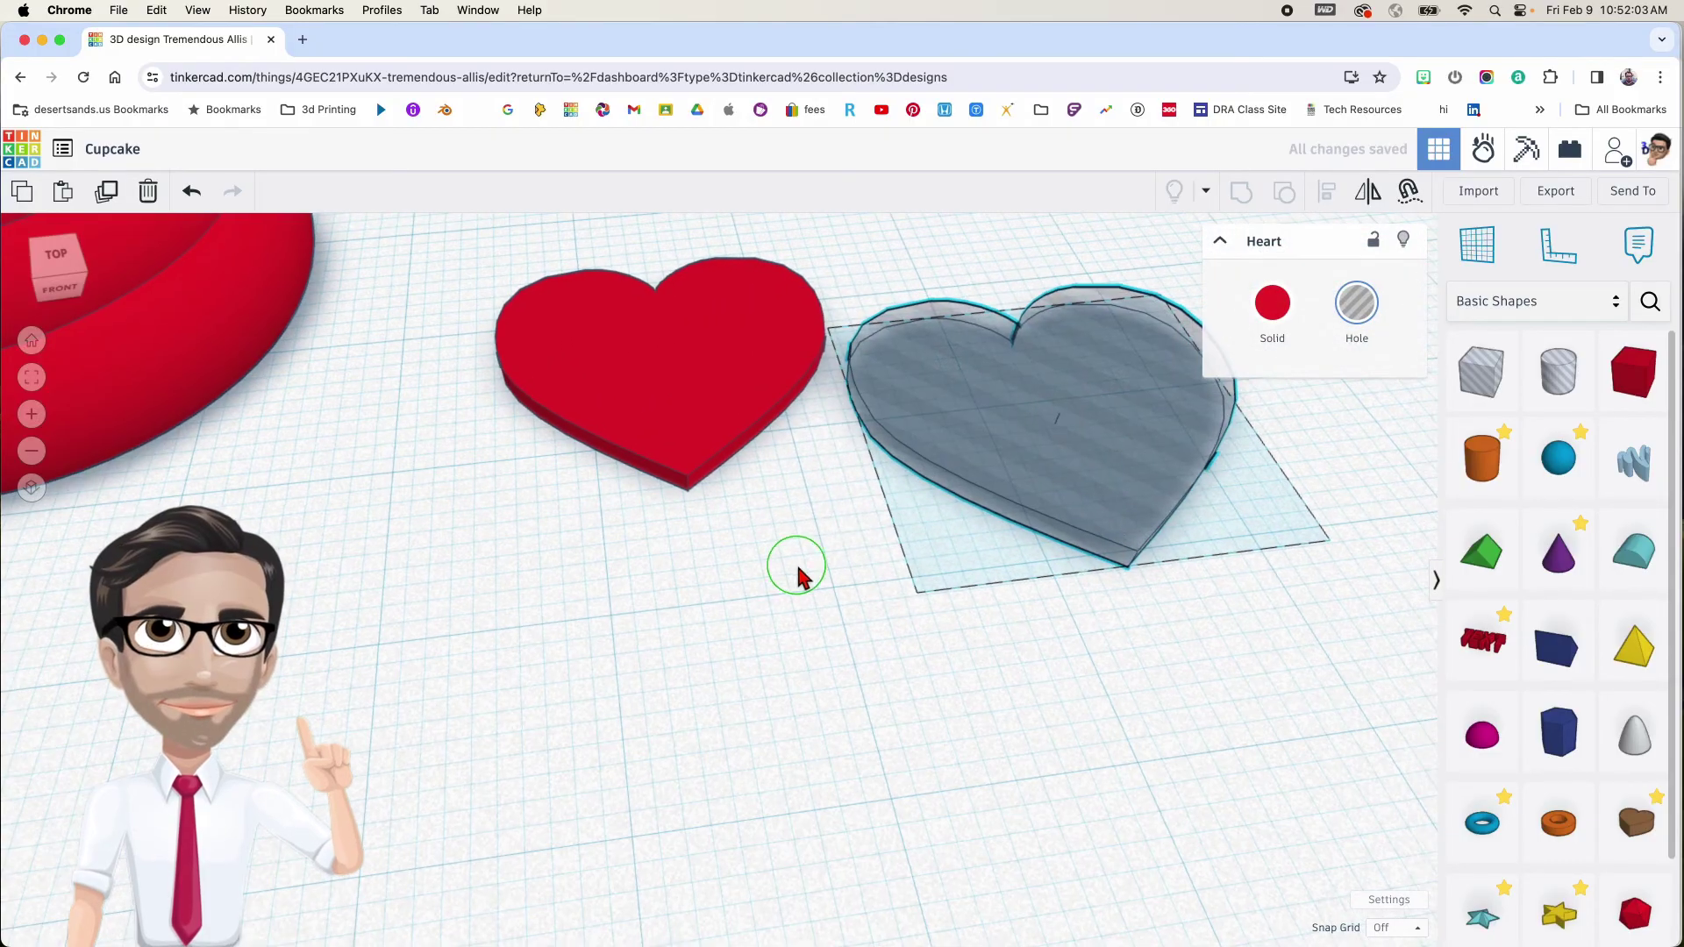
pyautogui.click(1061, 409)
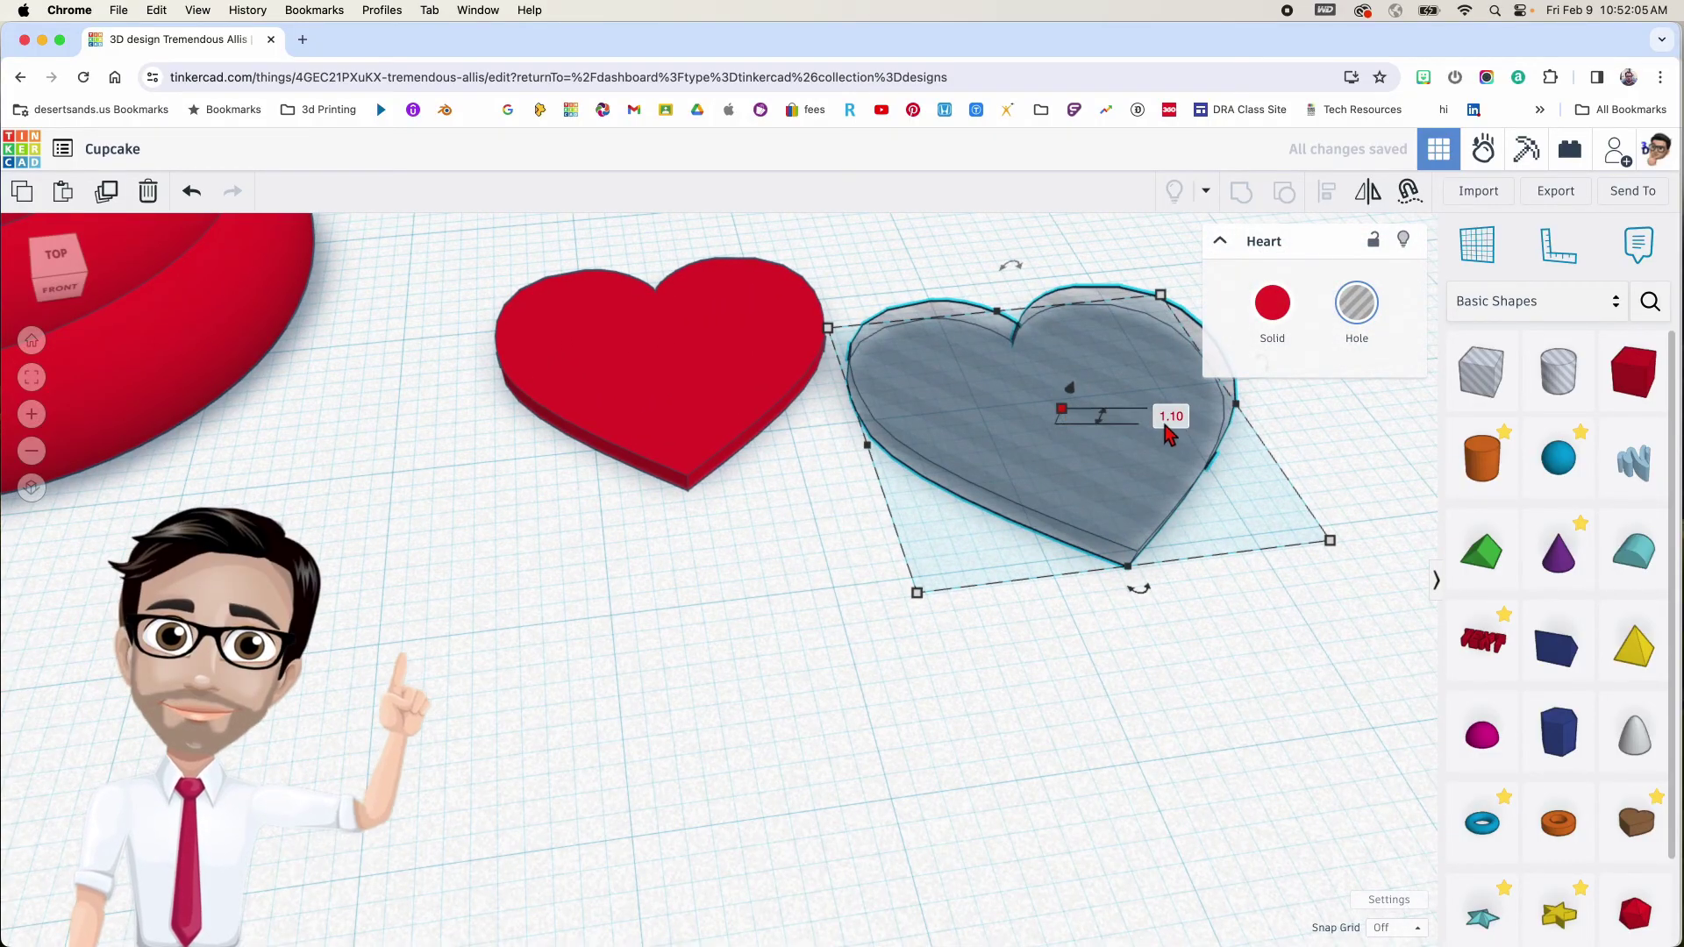
pyautogui.press('Return')
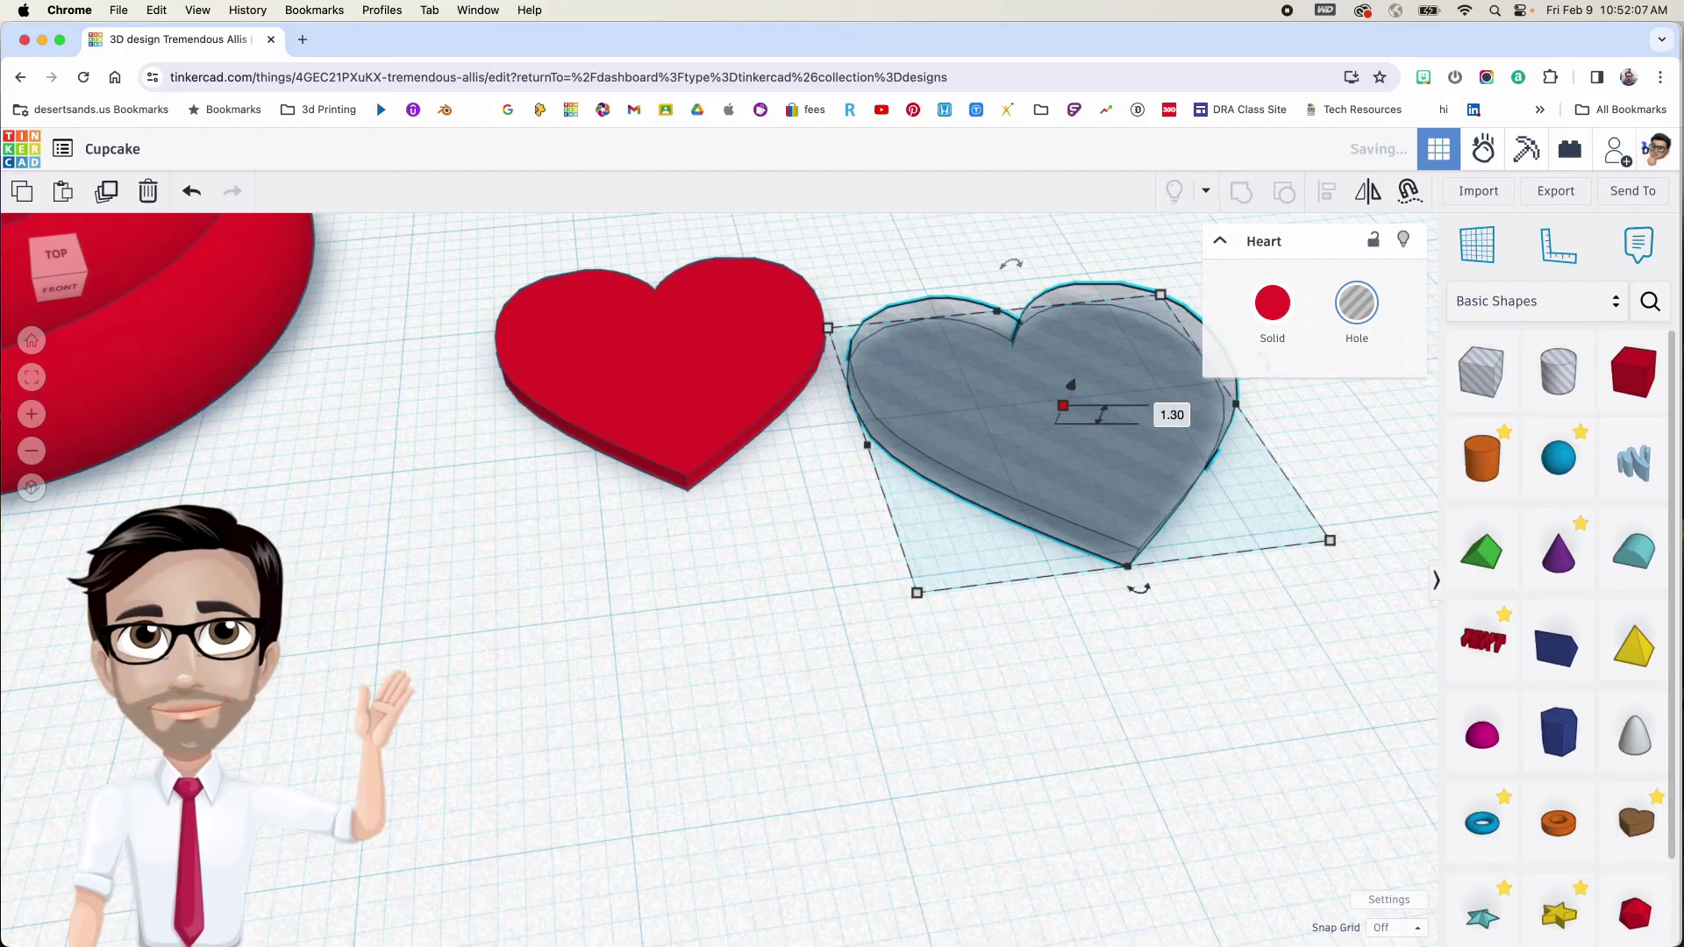
pyautogui.moveTo(1131, 443); pyautogui.dragTo(1095, 452, button='middle')
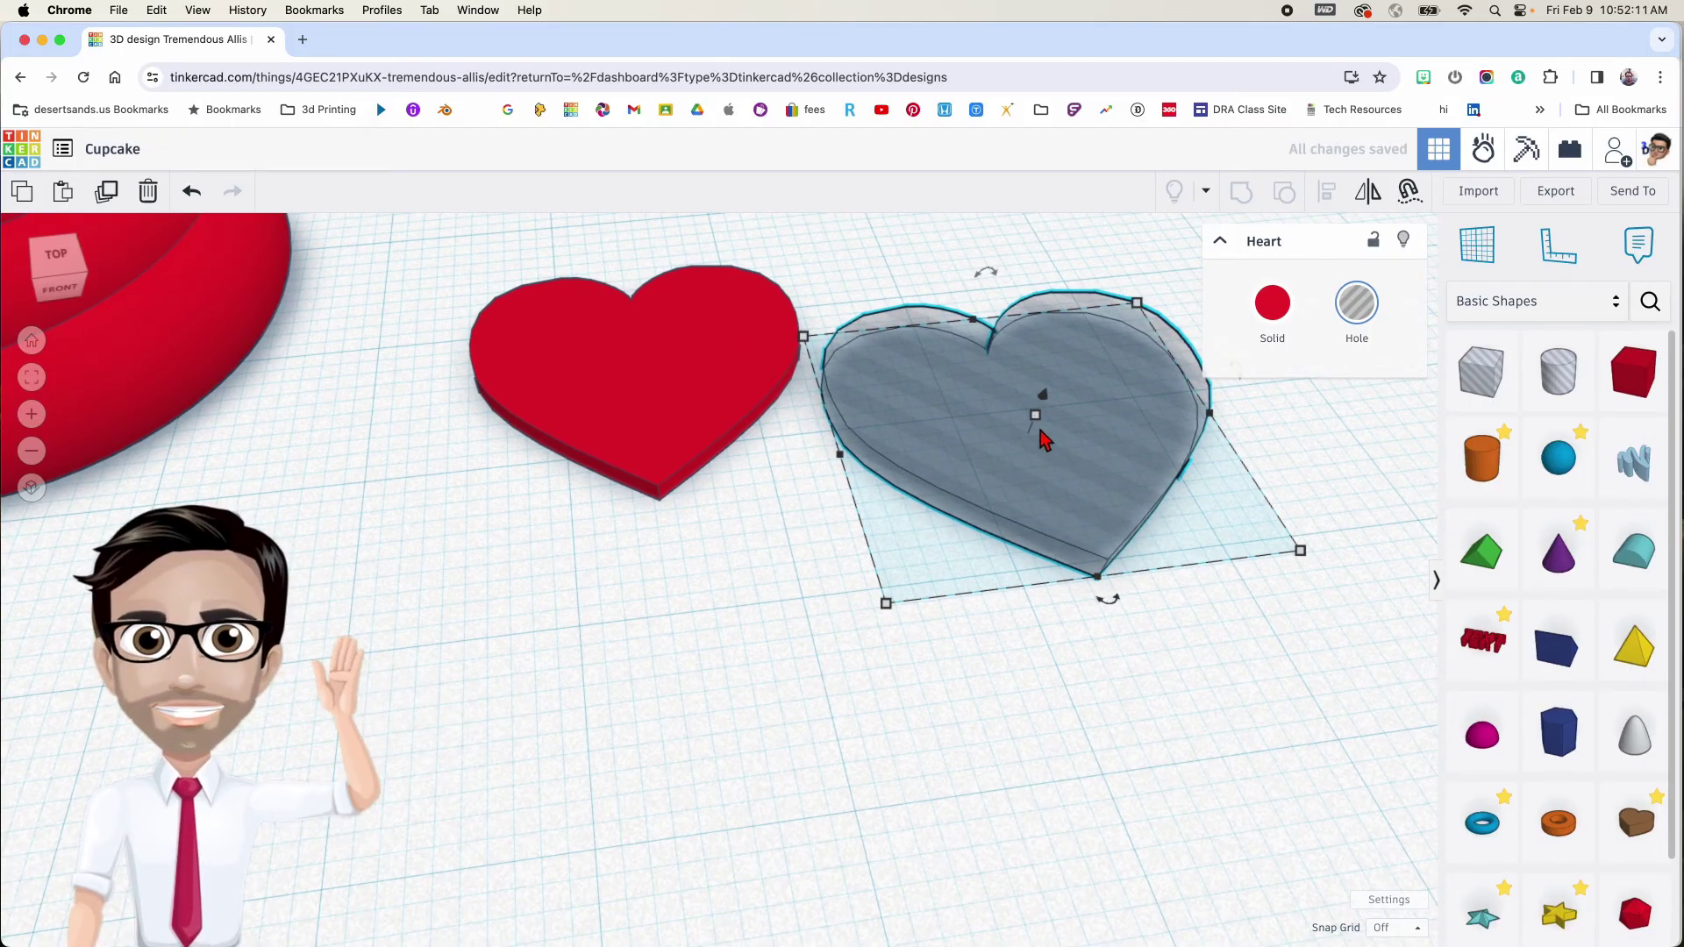
pyautogui.scroll(5, 1043, 441)
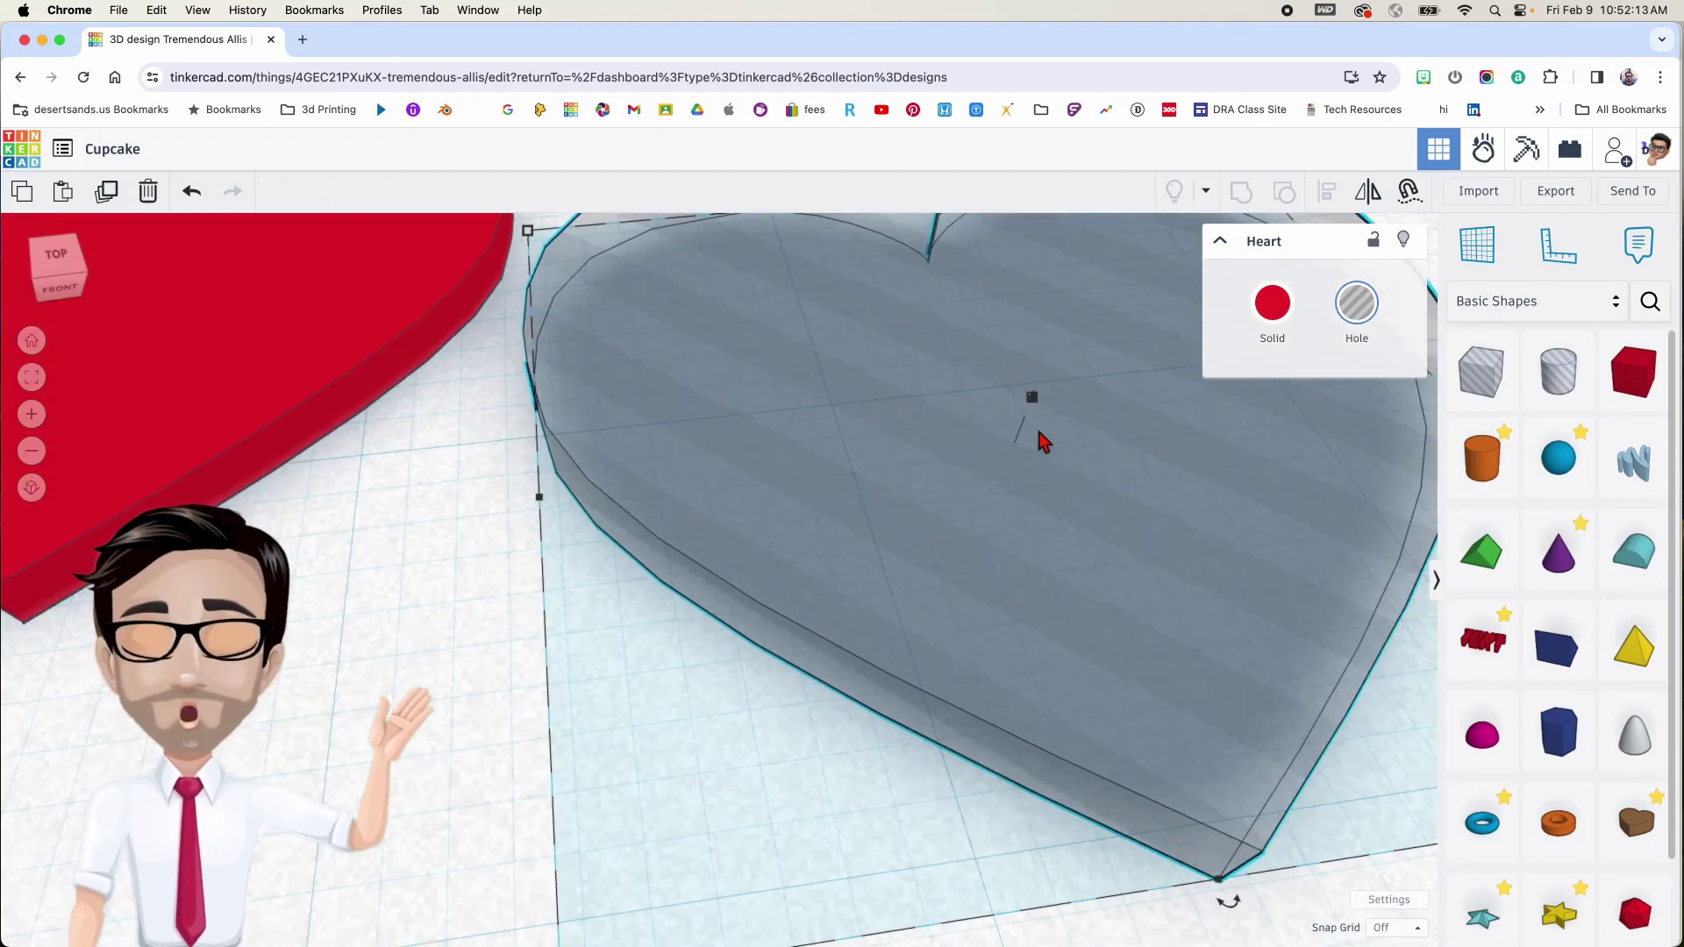
pyautogui.moveTo(1052, 441); pyautogui.dragTo(922, 478, button='middle')
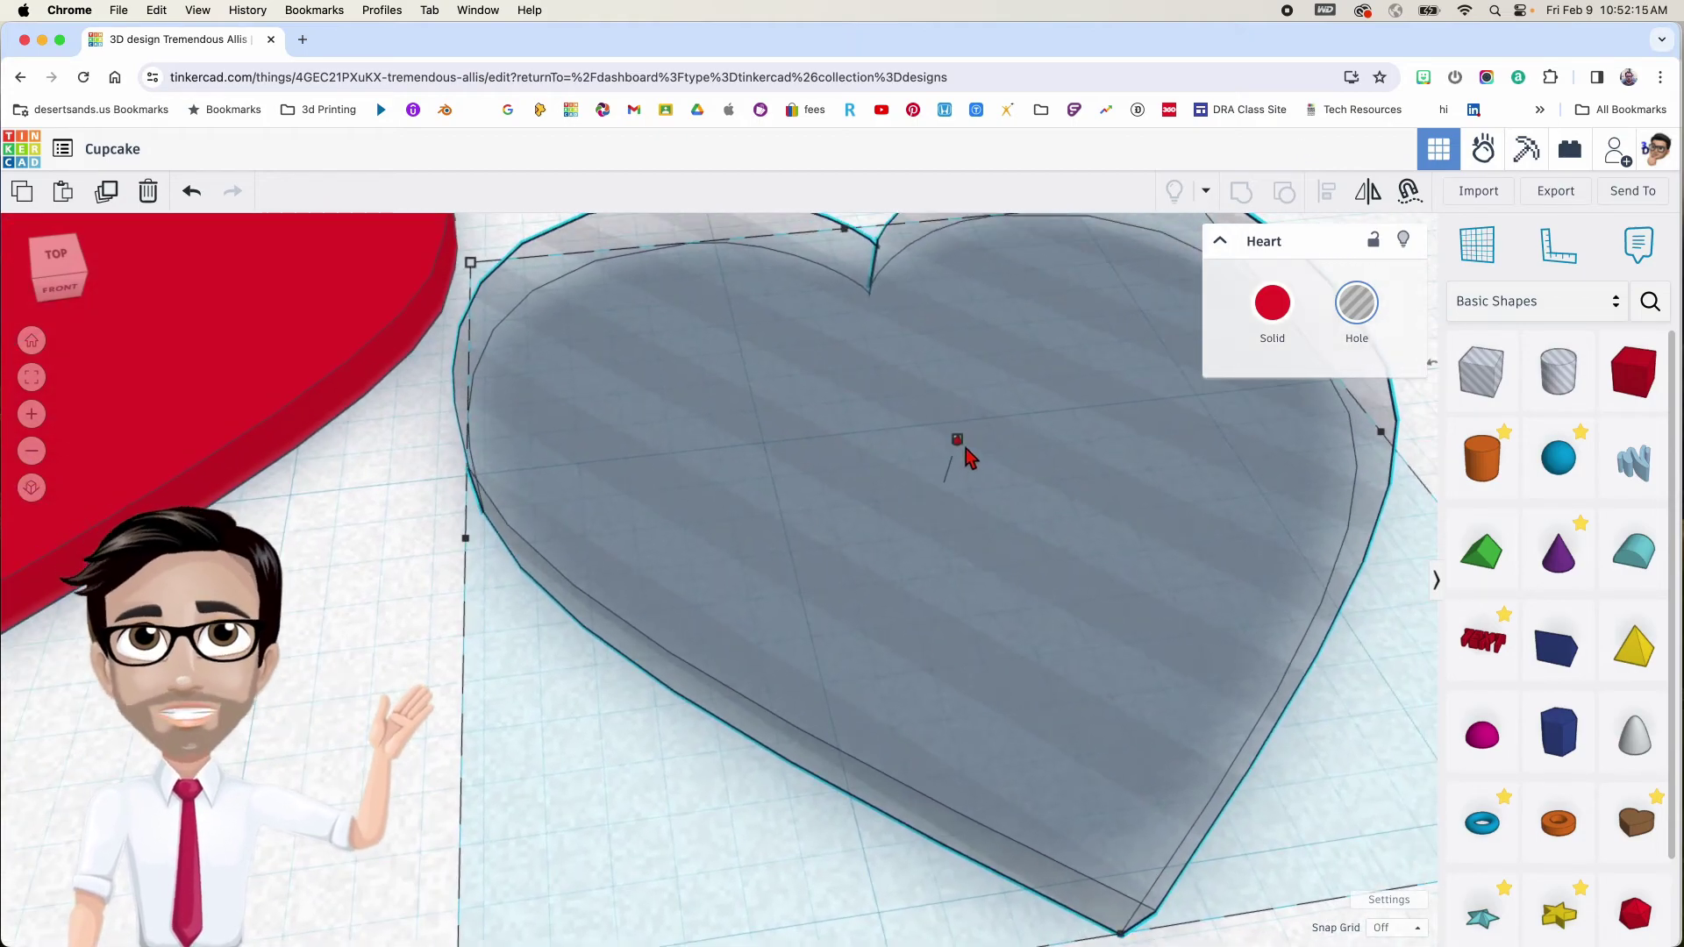
pyautogui.scroll(-5, 967, 454)
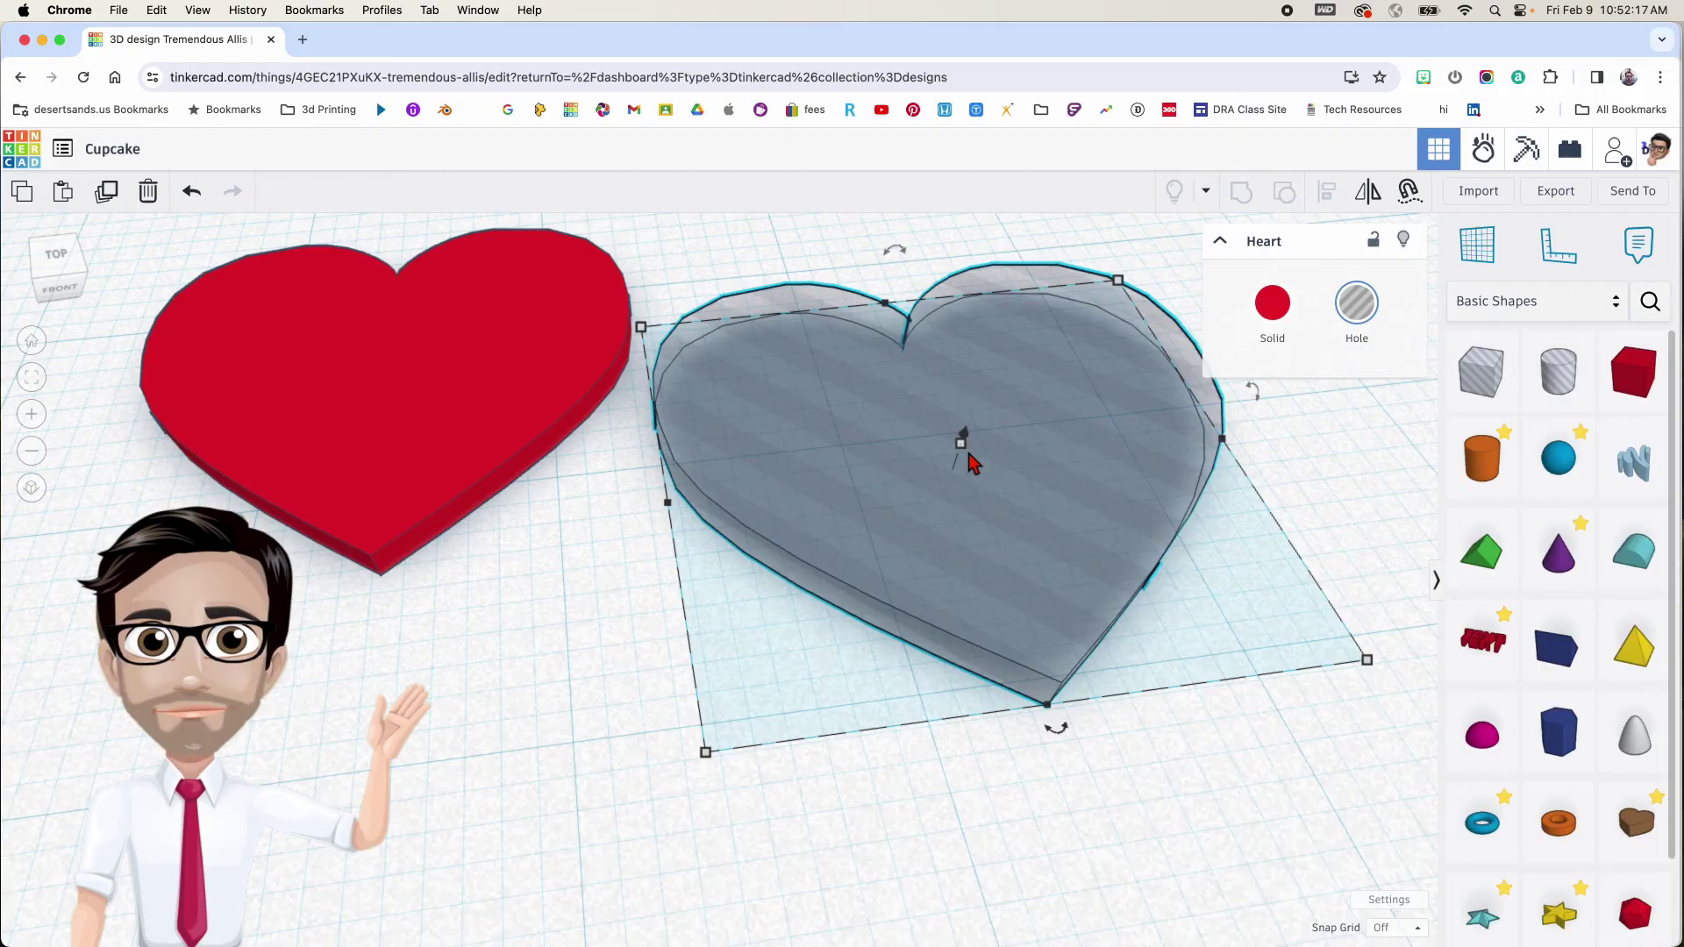
pyautogui.click(972, 735)
pyautogui.click(977, 590)
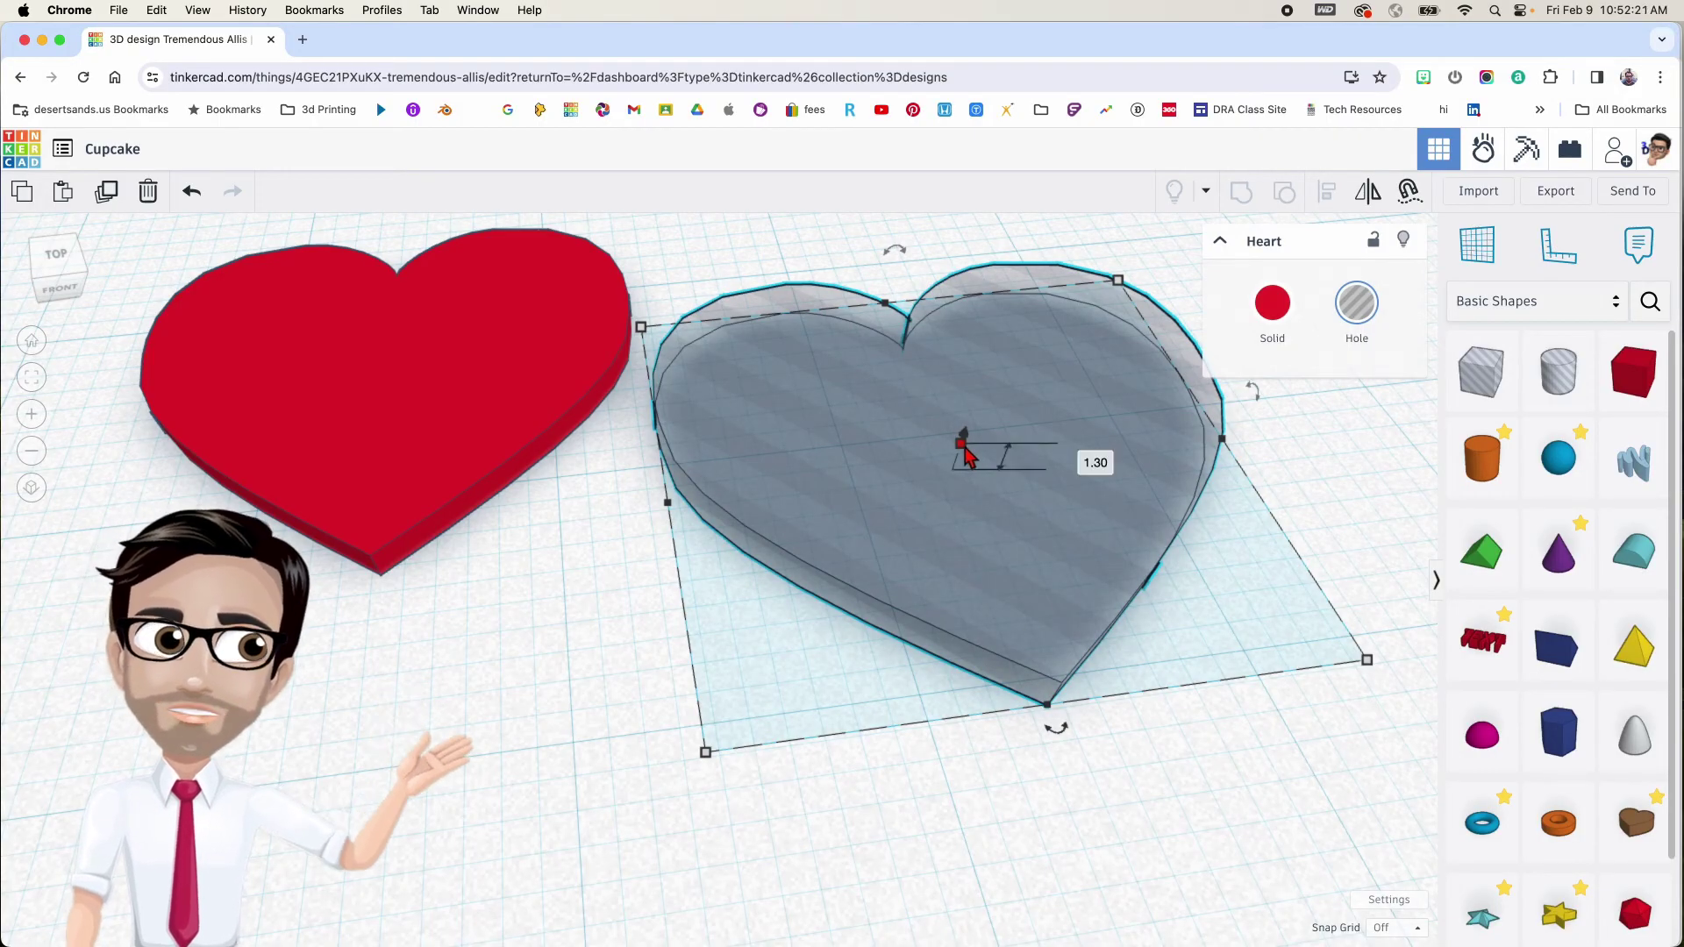
pyautogui.click(963, 449)
pyautogui.scroll(-2, 1010, 543)
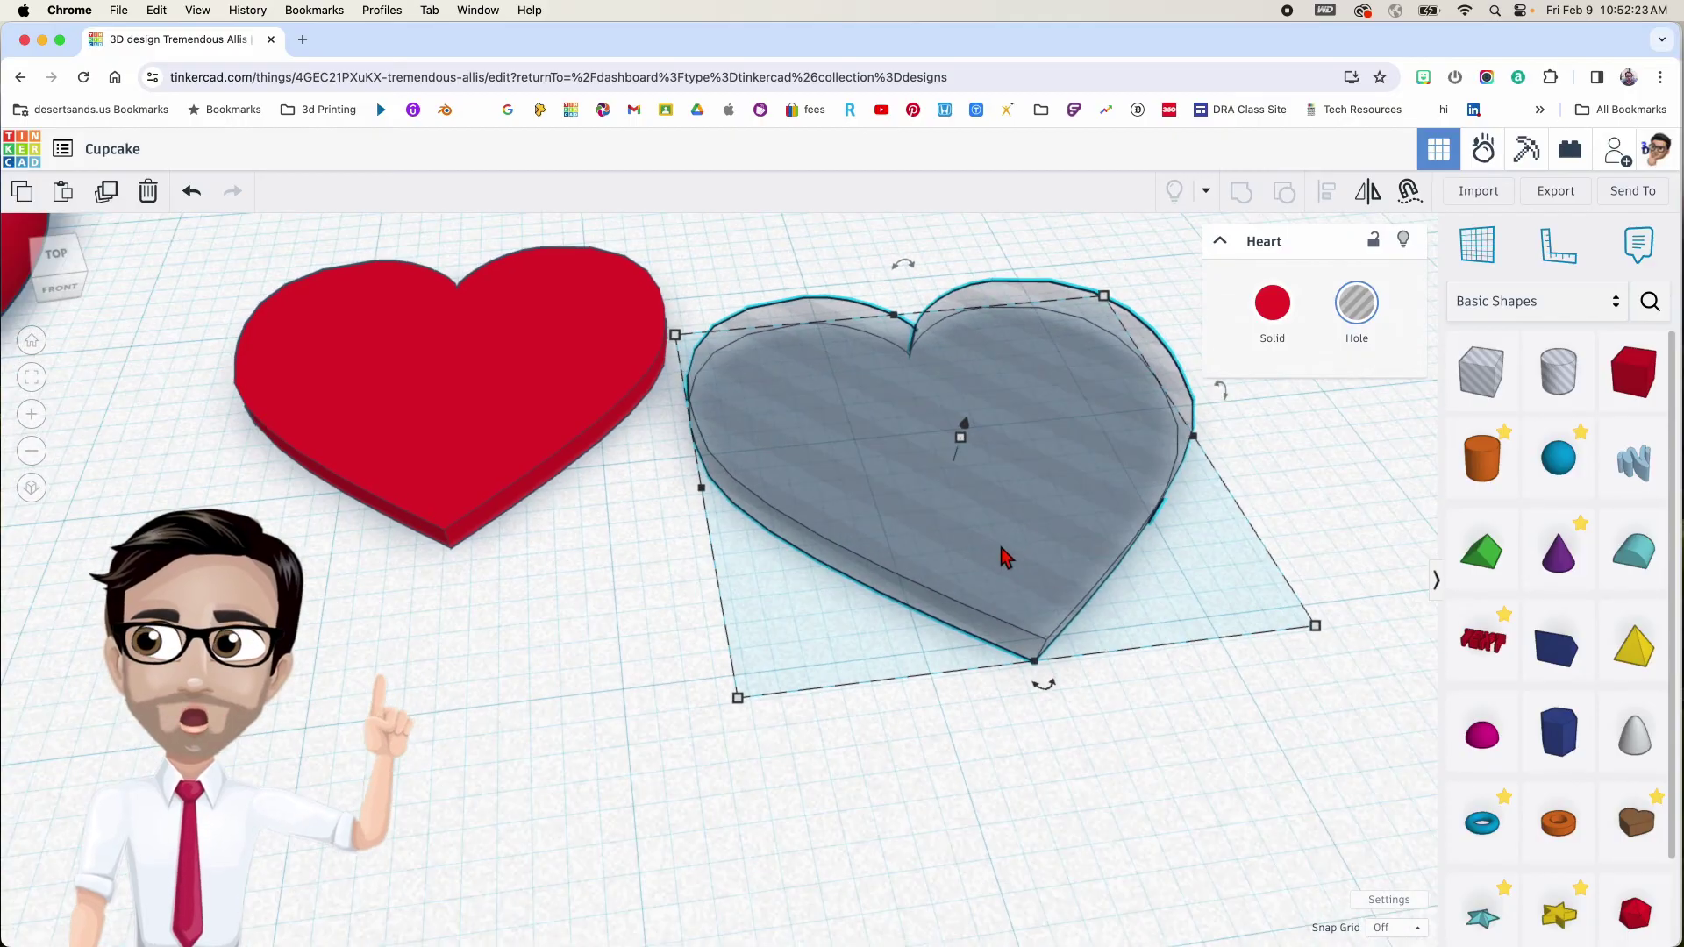
# Rotate the heart hole so it stands upright and drop it onto the workplane beside the red frosting
pyautogui.moveTo(1000, 548); pyautogui.dragTo(898, 561, button='right')
pyautogui.scroll(-5, 962, 561)
pyautogui.moveTo(1024, 548); pyautogui.dragTo(631, 443, button='right')
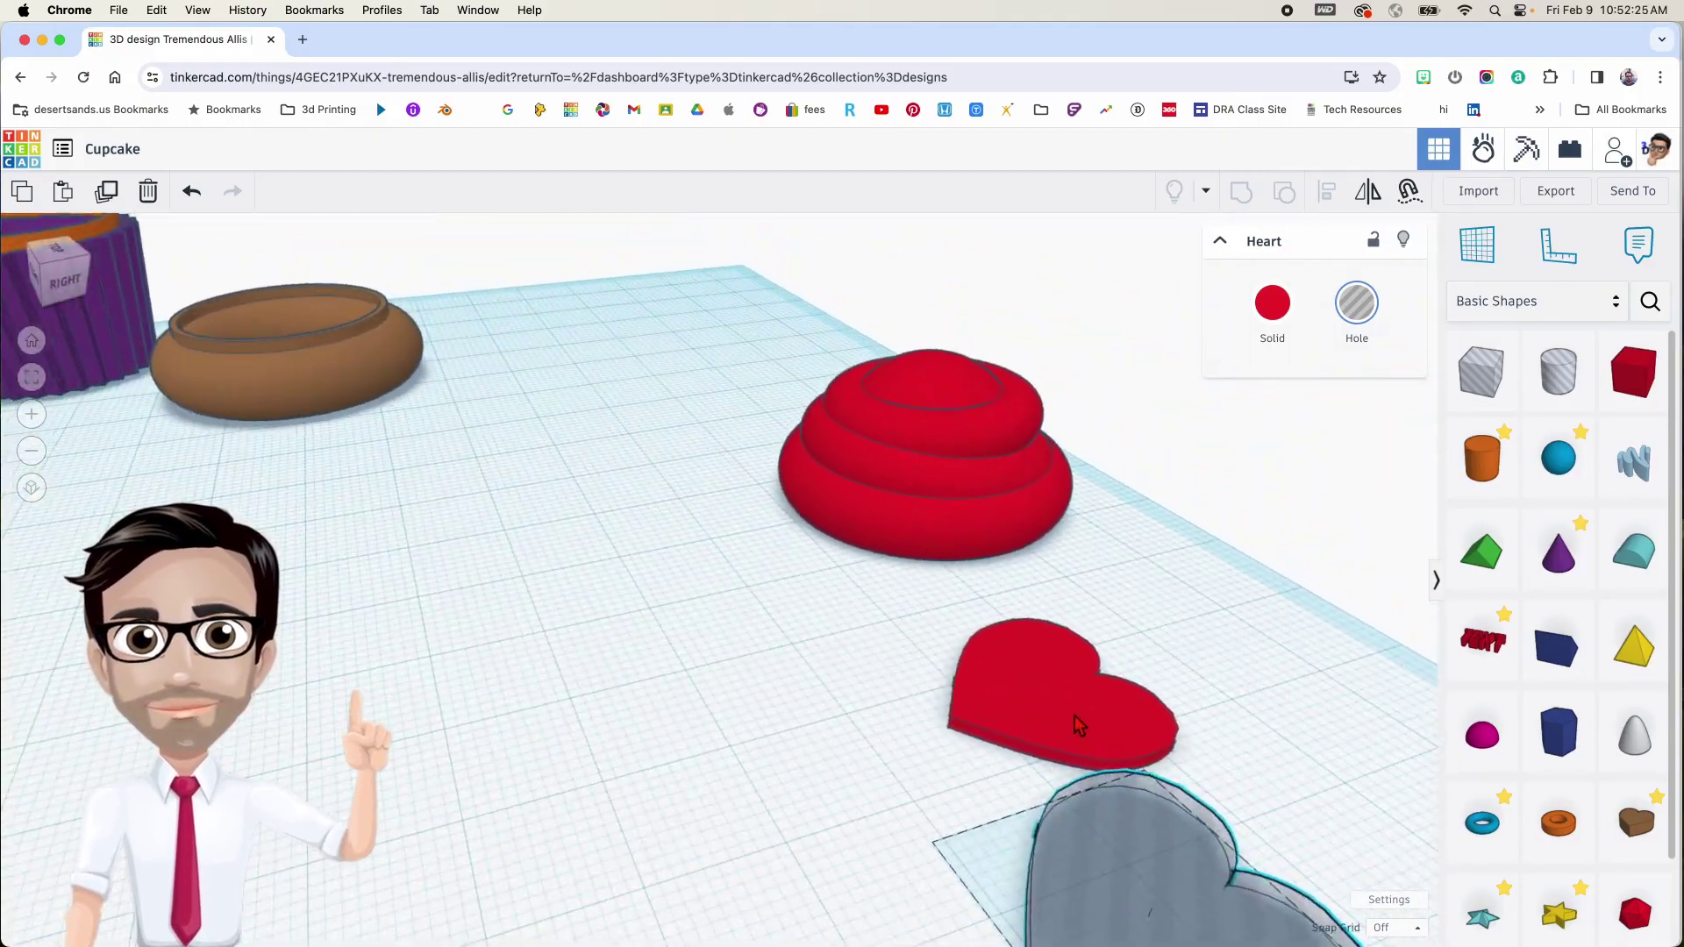
pyautogui.moveTo(903, 482); pyautogui.dragTo(866, 487)
pyautogui.moveTo(852, 487); pyautogui.dragTo(991, 544, button='right')
pyautogui.moveTo(936, 384); pyautogui.dragTo(495, 244)
pyautogui.moveTo(620, 351); pyautogui.dragTo(778, 461, button='middle')
pyautogui.press('d')
pyautogui.moveTo(668, 456); pyautogui.dragTo(771, 603, button='right')
pyautogui.scroll(-4, 480, 621)
pyautogui.moveTo(595, 619); pyautogui.dragTo(683, 630, button='middle')
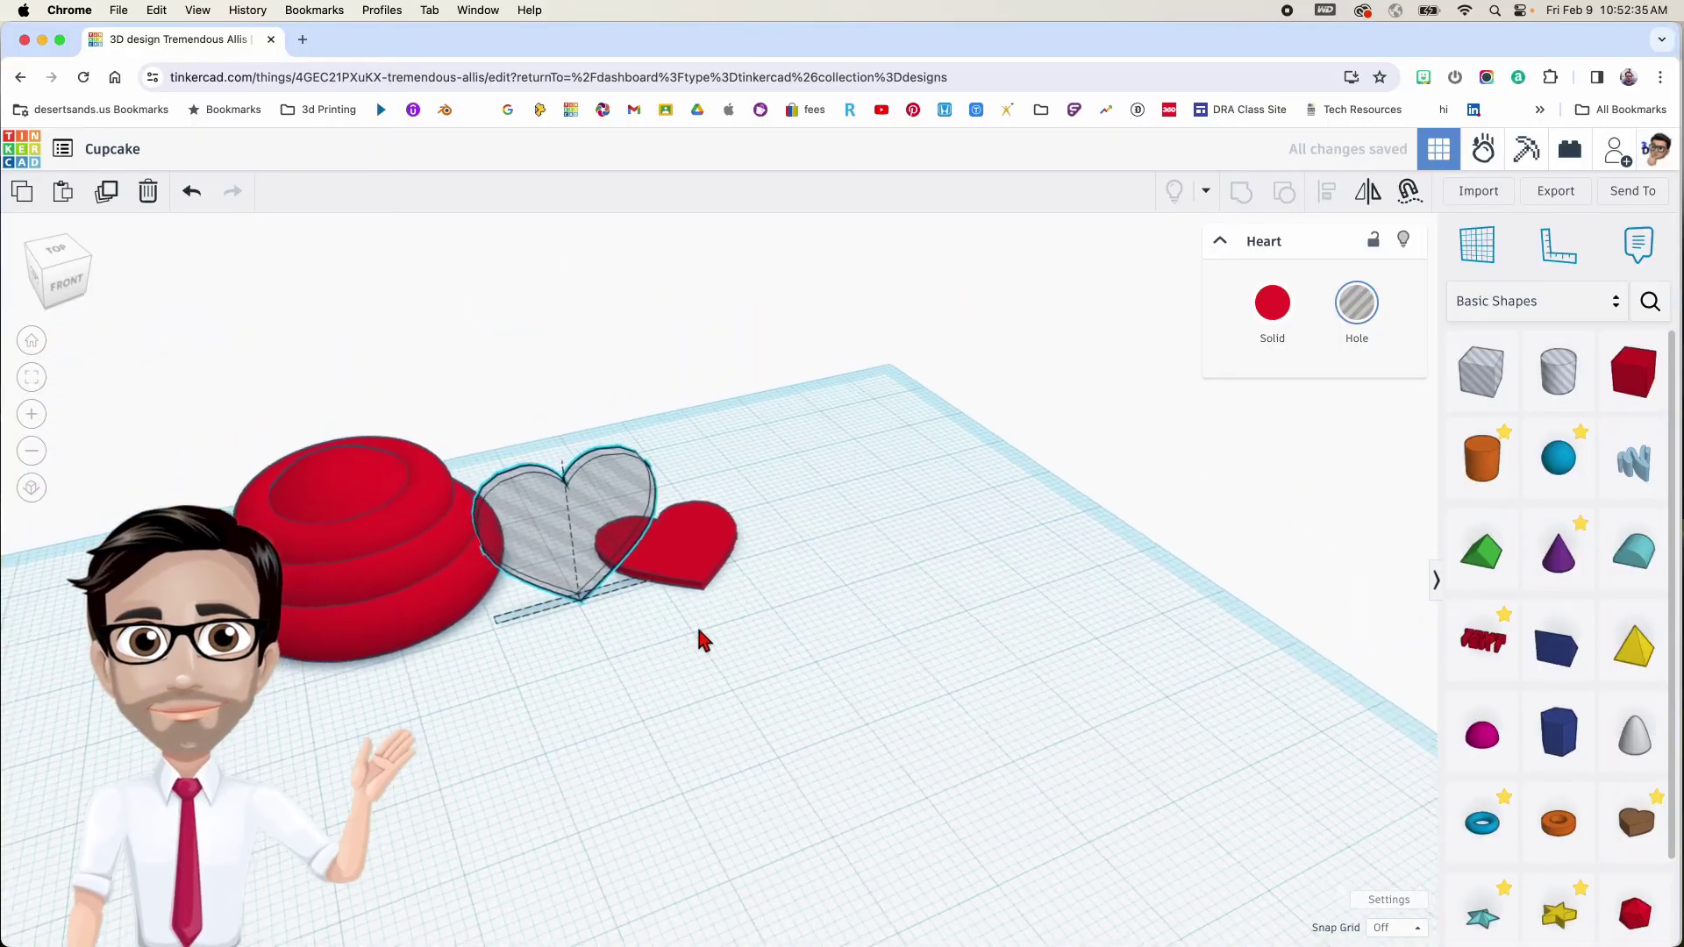
# Place the upright heart hole over the frosting with its tip sunk into the top, and tilt it about 16° sideways
pyautogui.moveTo(624, 561); pyautogui.dragTo(408, 535)
pyautogui.moveTo(363, 423); pyautogui.dragTo(377, 283)
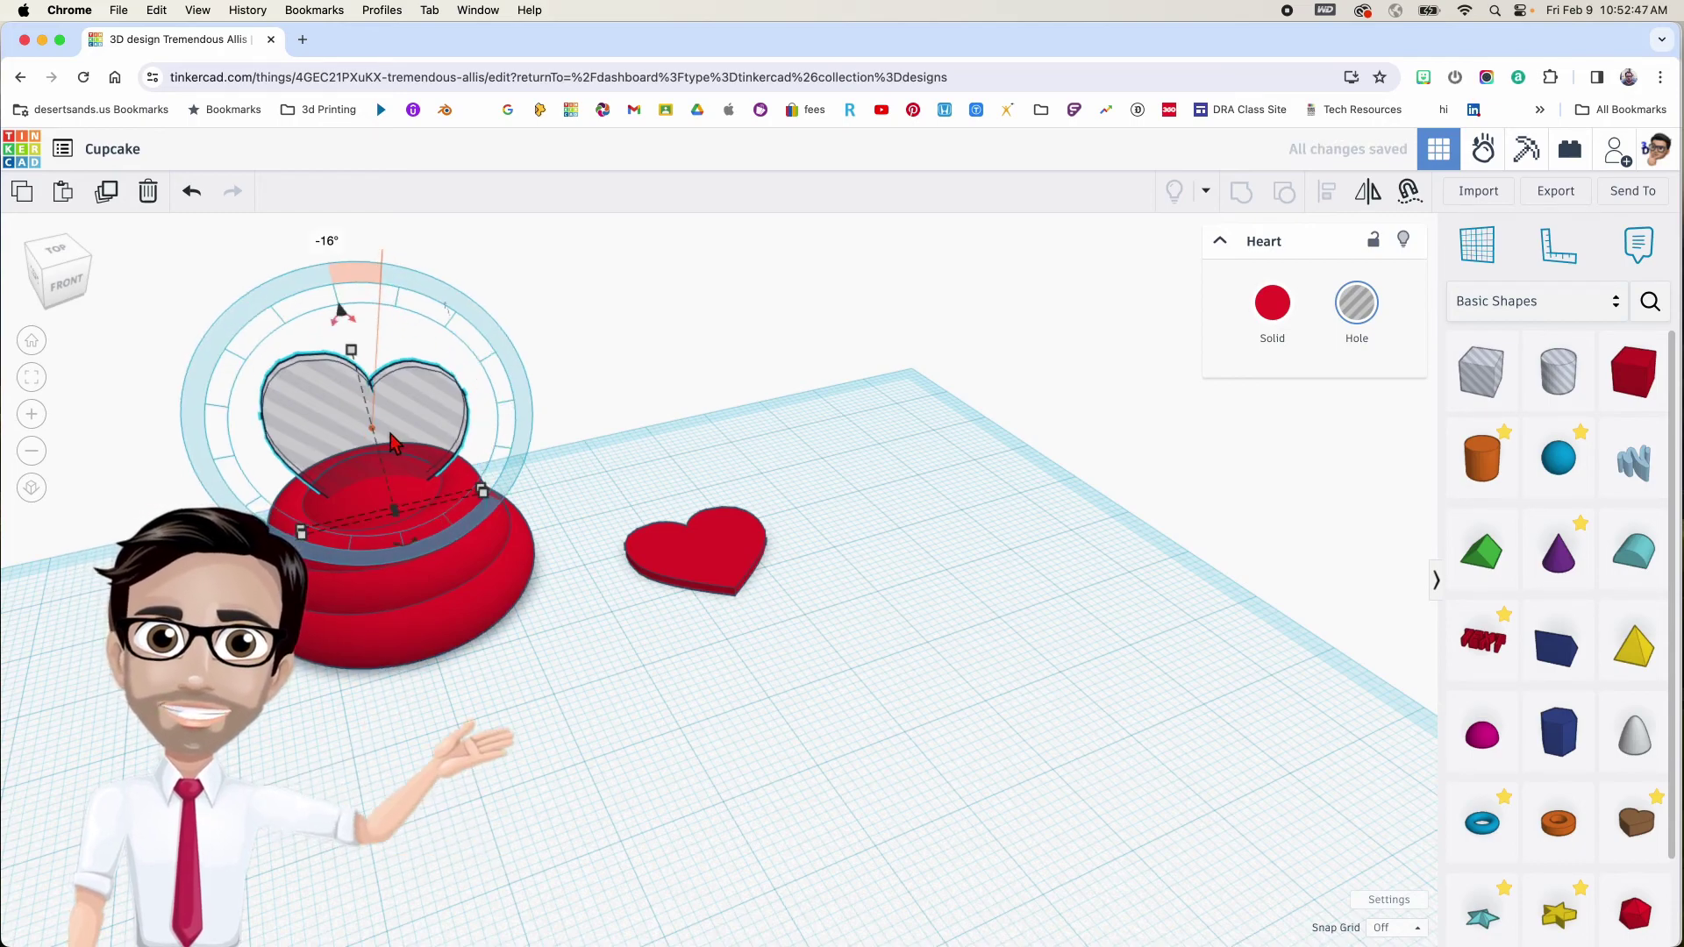
pyautogui.scroll(-3, 387, 443)
pyautogui.scroll(-3, 719, 596)
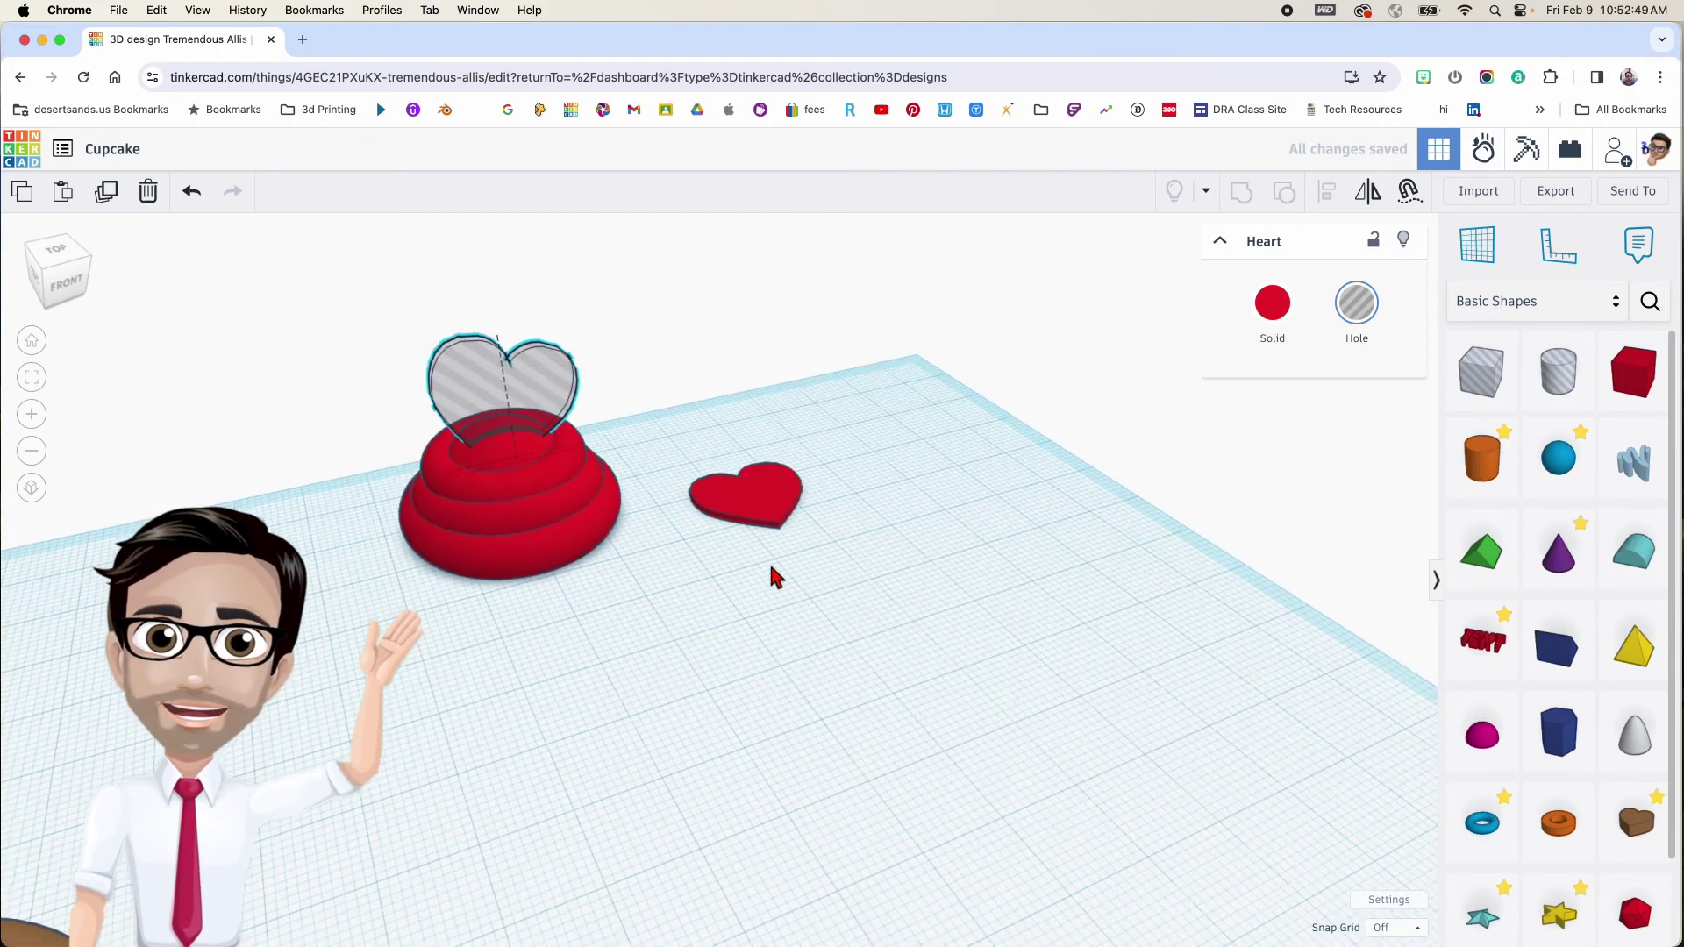
pyautogui.moveTo(671, 617); pyautogui.dragTo(416, 670, button='right')
pyautogui.moveTo(616, 601); pyautogui.dragTo(531, 592, button='right')
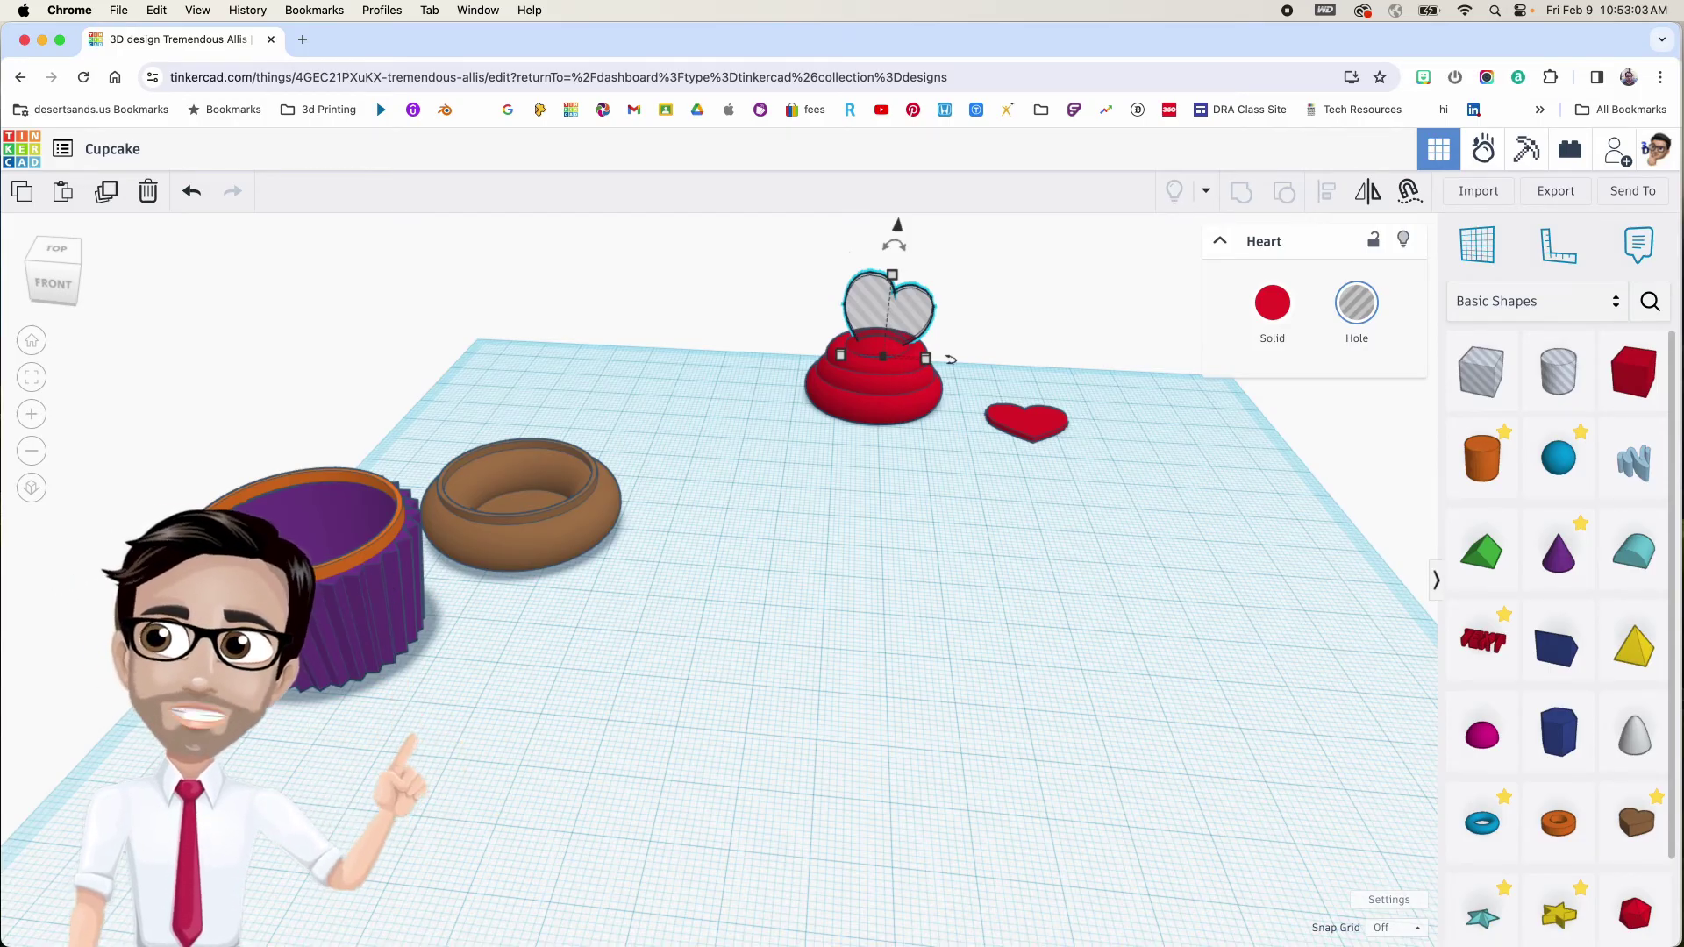
pyautogui.click(620, 667)
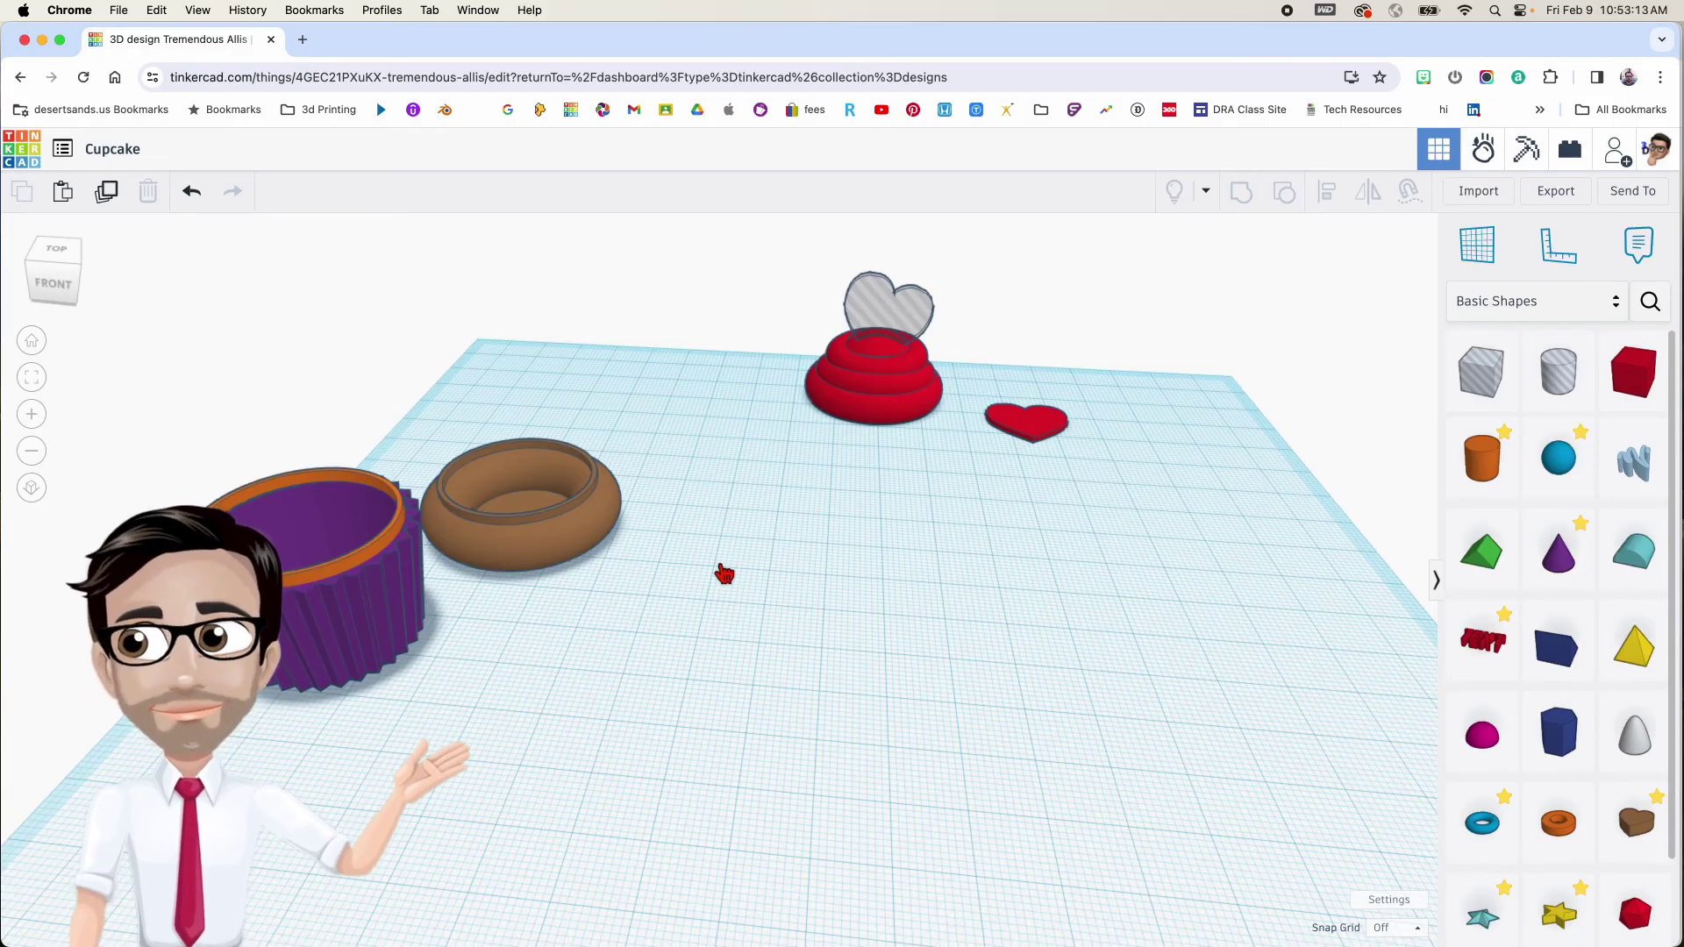
# Switch to FlashPrint and open the Enable Brim choices in the slicing additions
pyautogui.press('super+Tab')
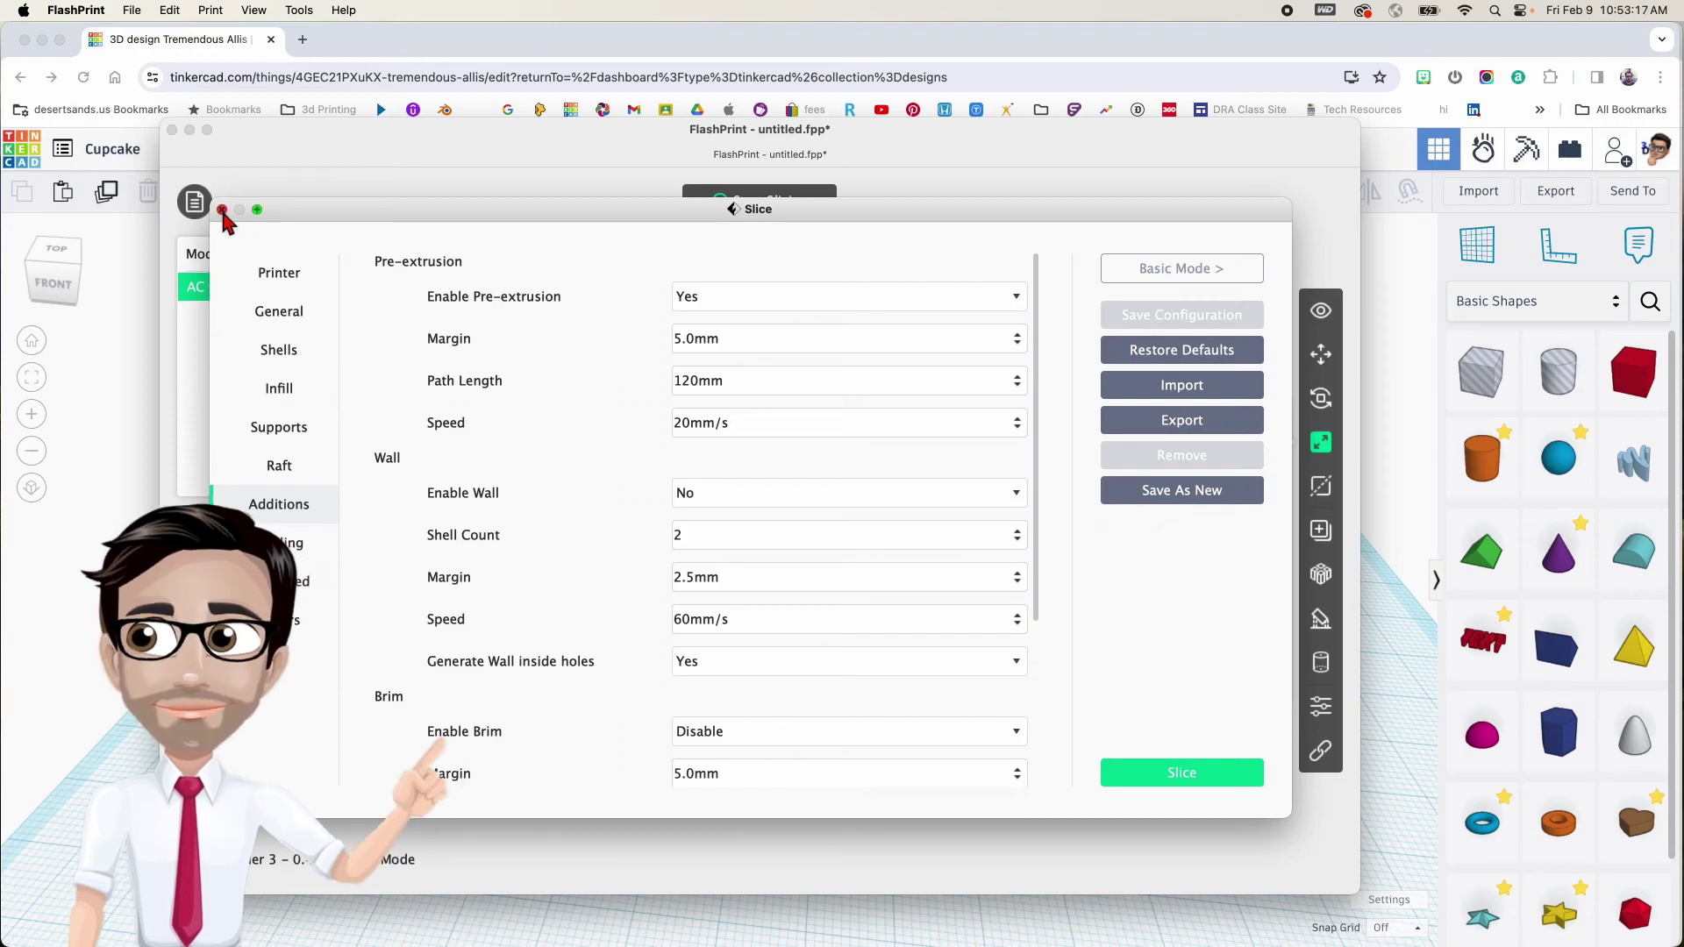
pyautogui.click(222, 211)
pyautogui.click(763, 210)
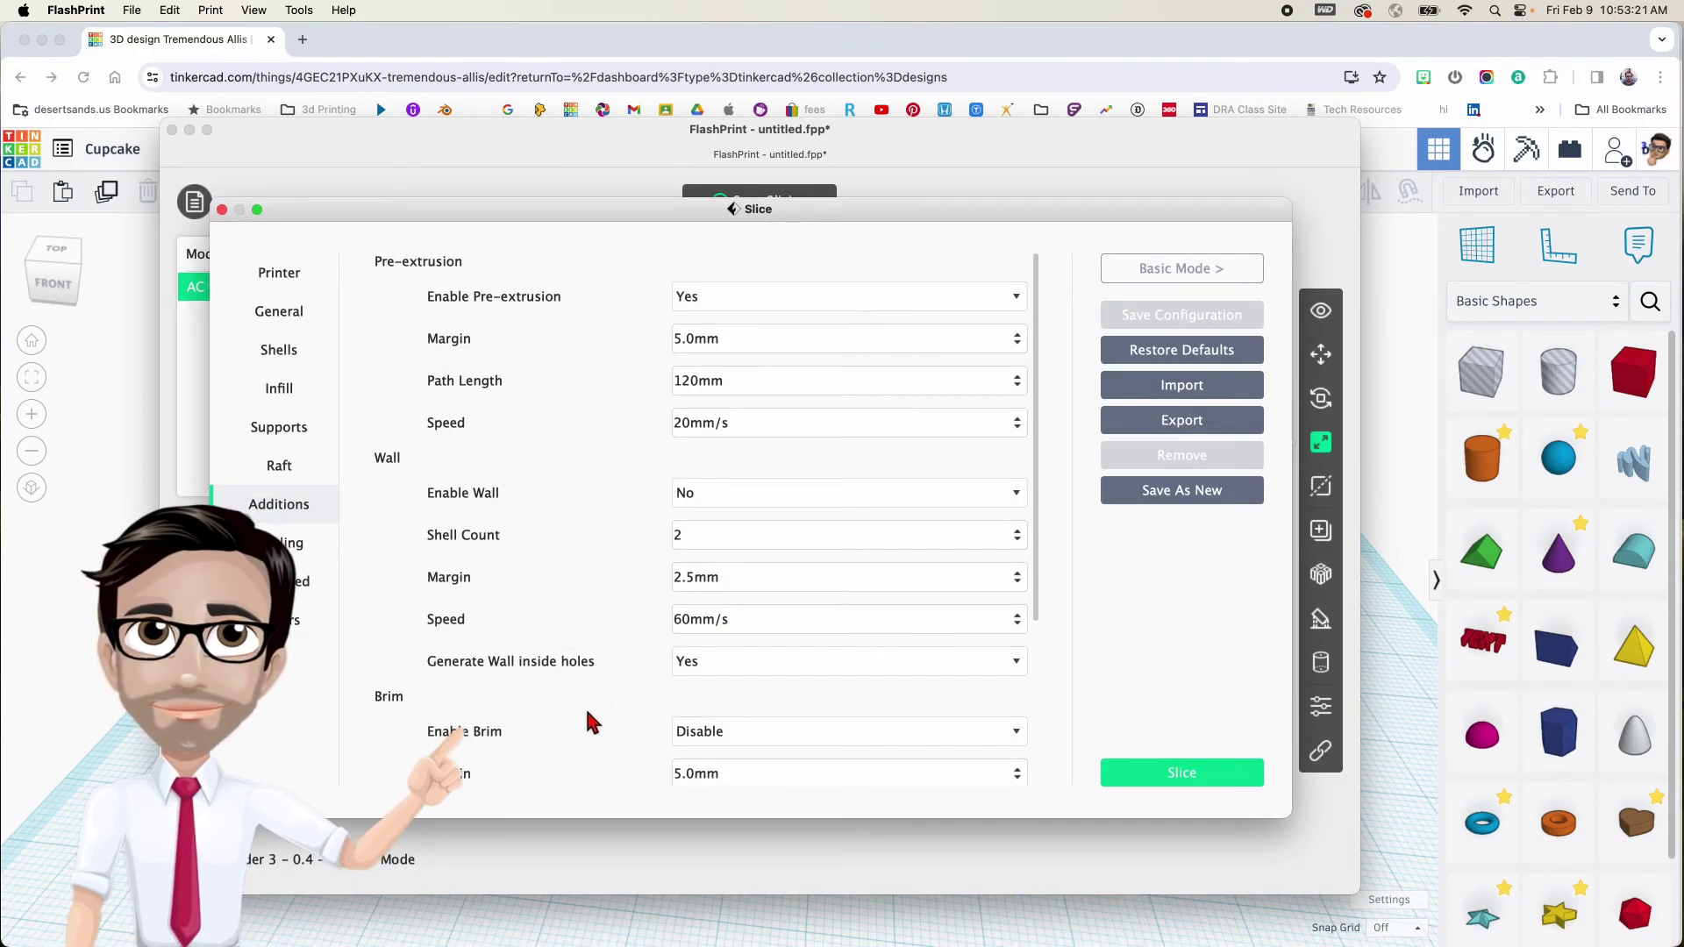
pyautogui.click(777, 739)
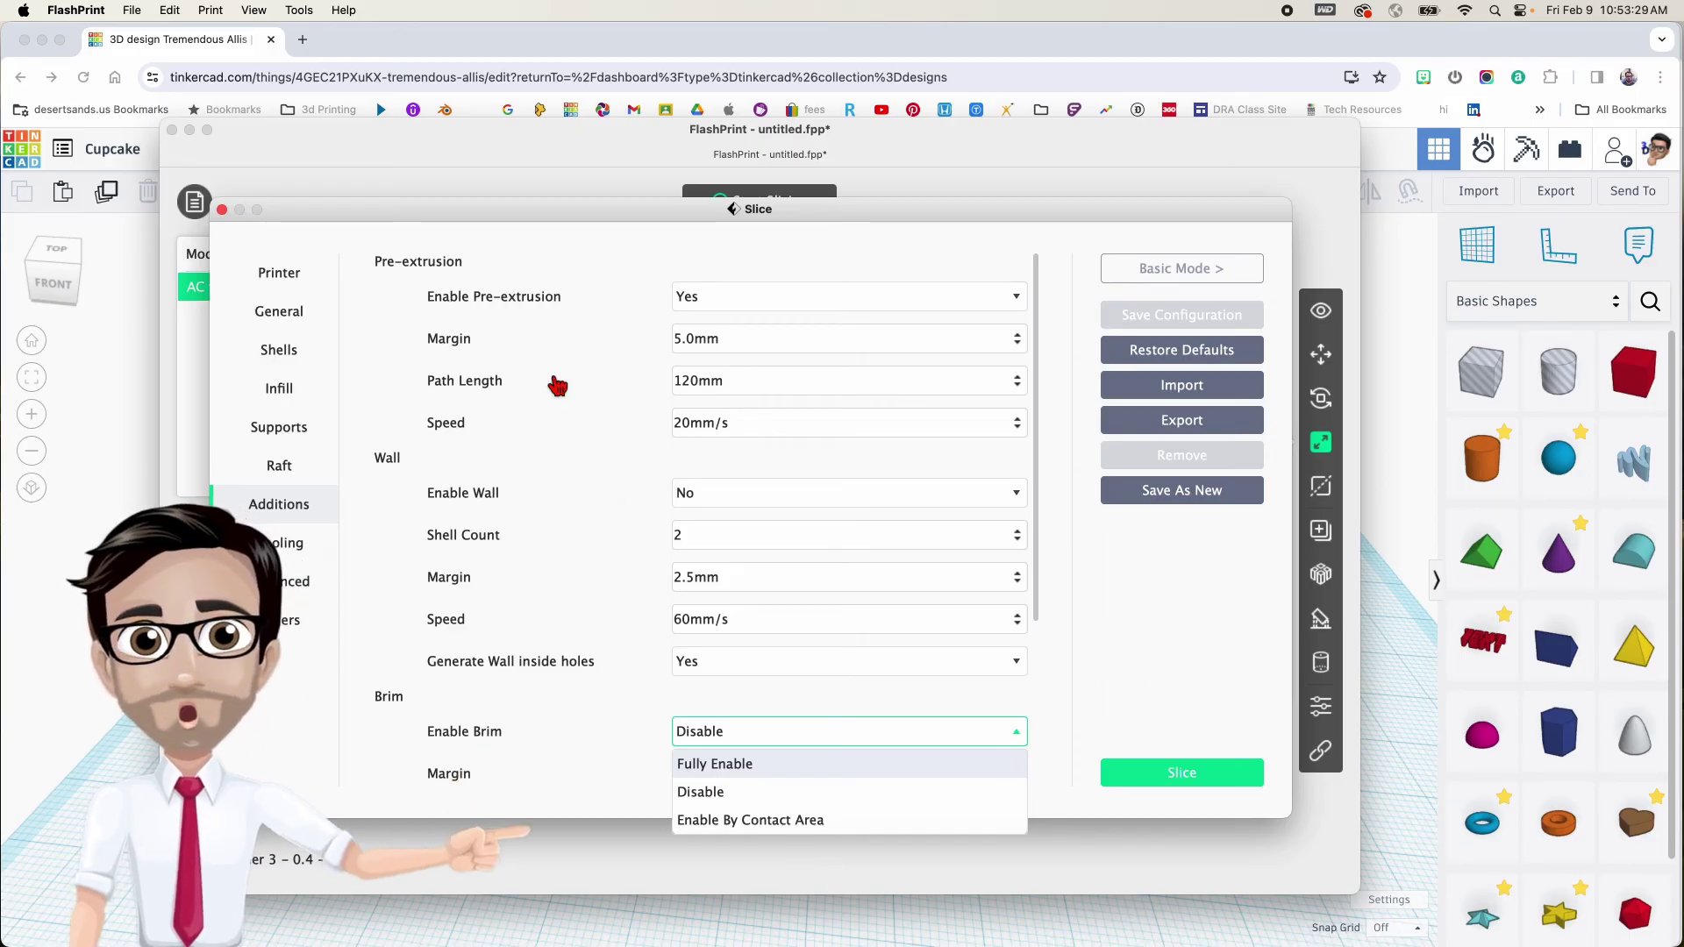
# Switch to Ultimaker Cura and search the custom print settings for "brim"
pyautogui.press('super+Tab')
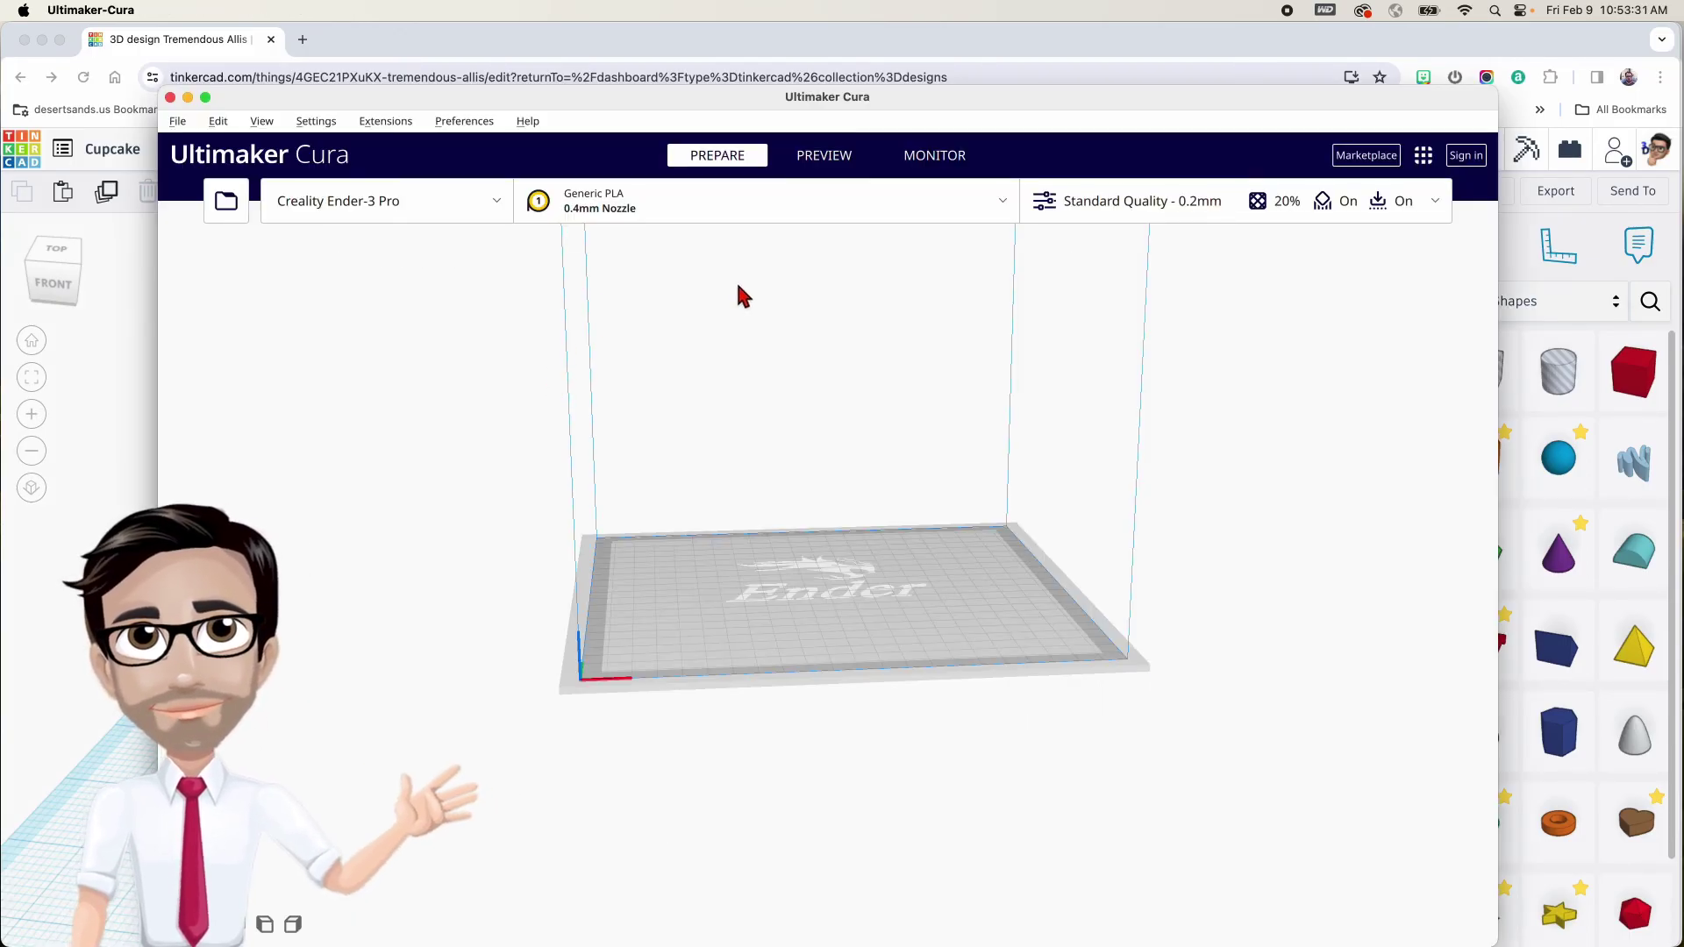
pyautogui.click(1136, 203)
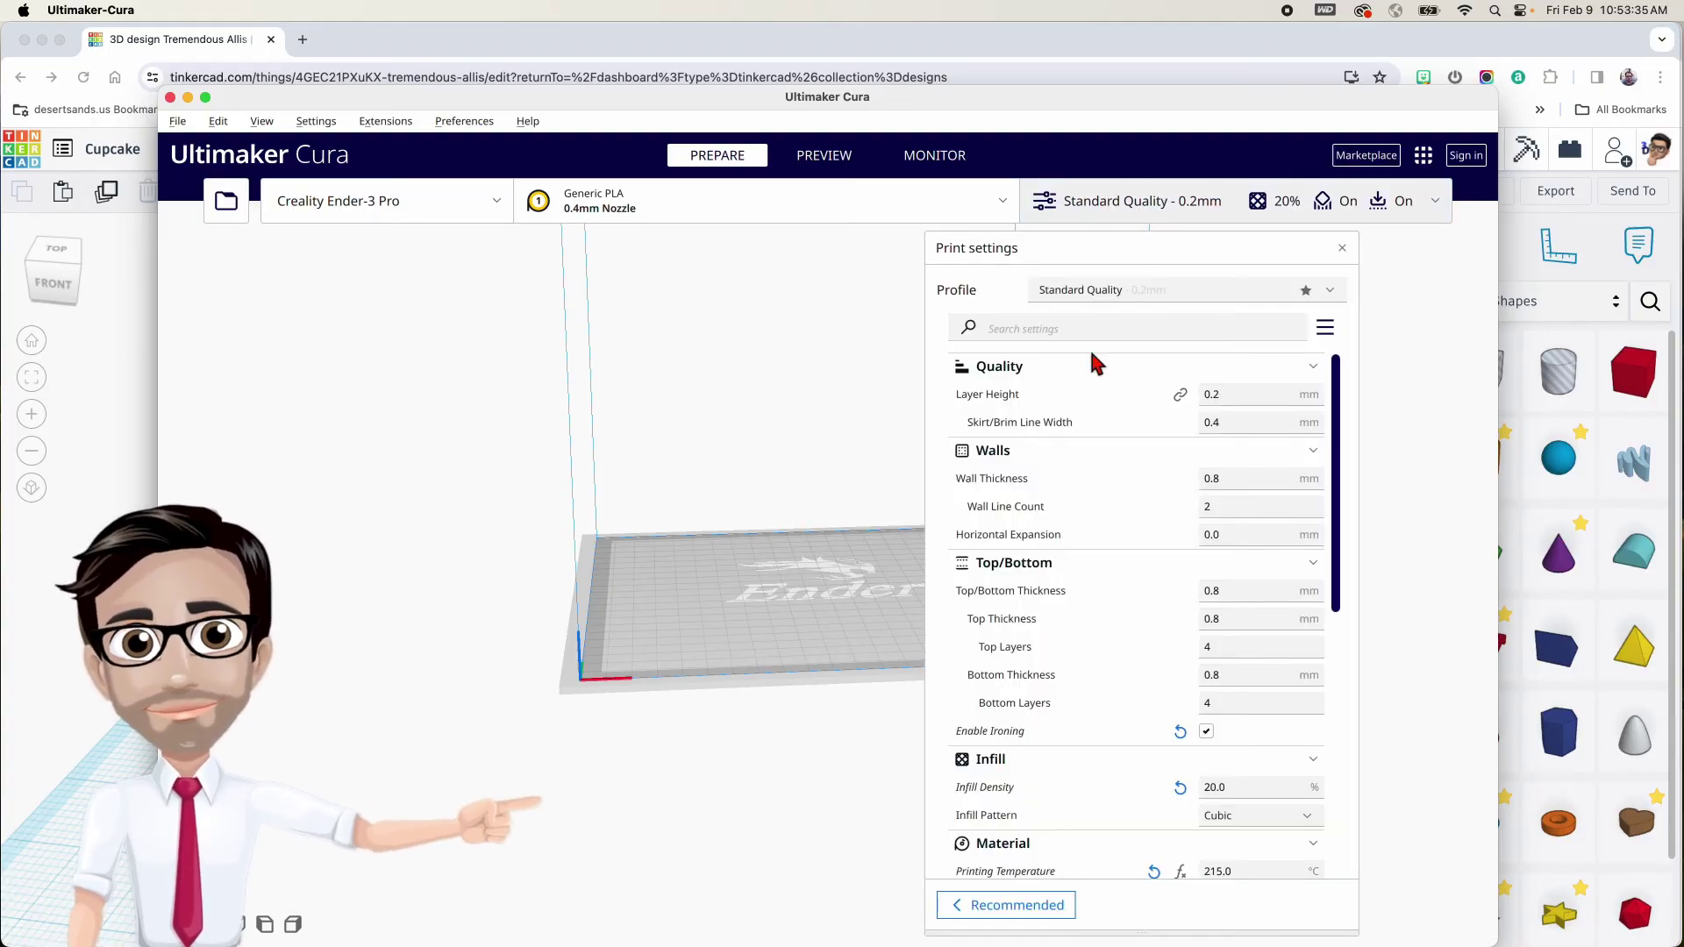
pyautogui.click(1004, 908)
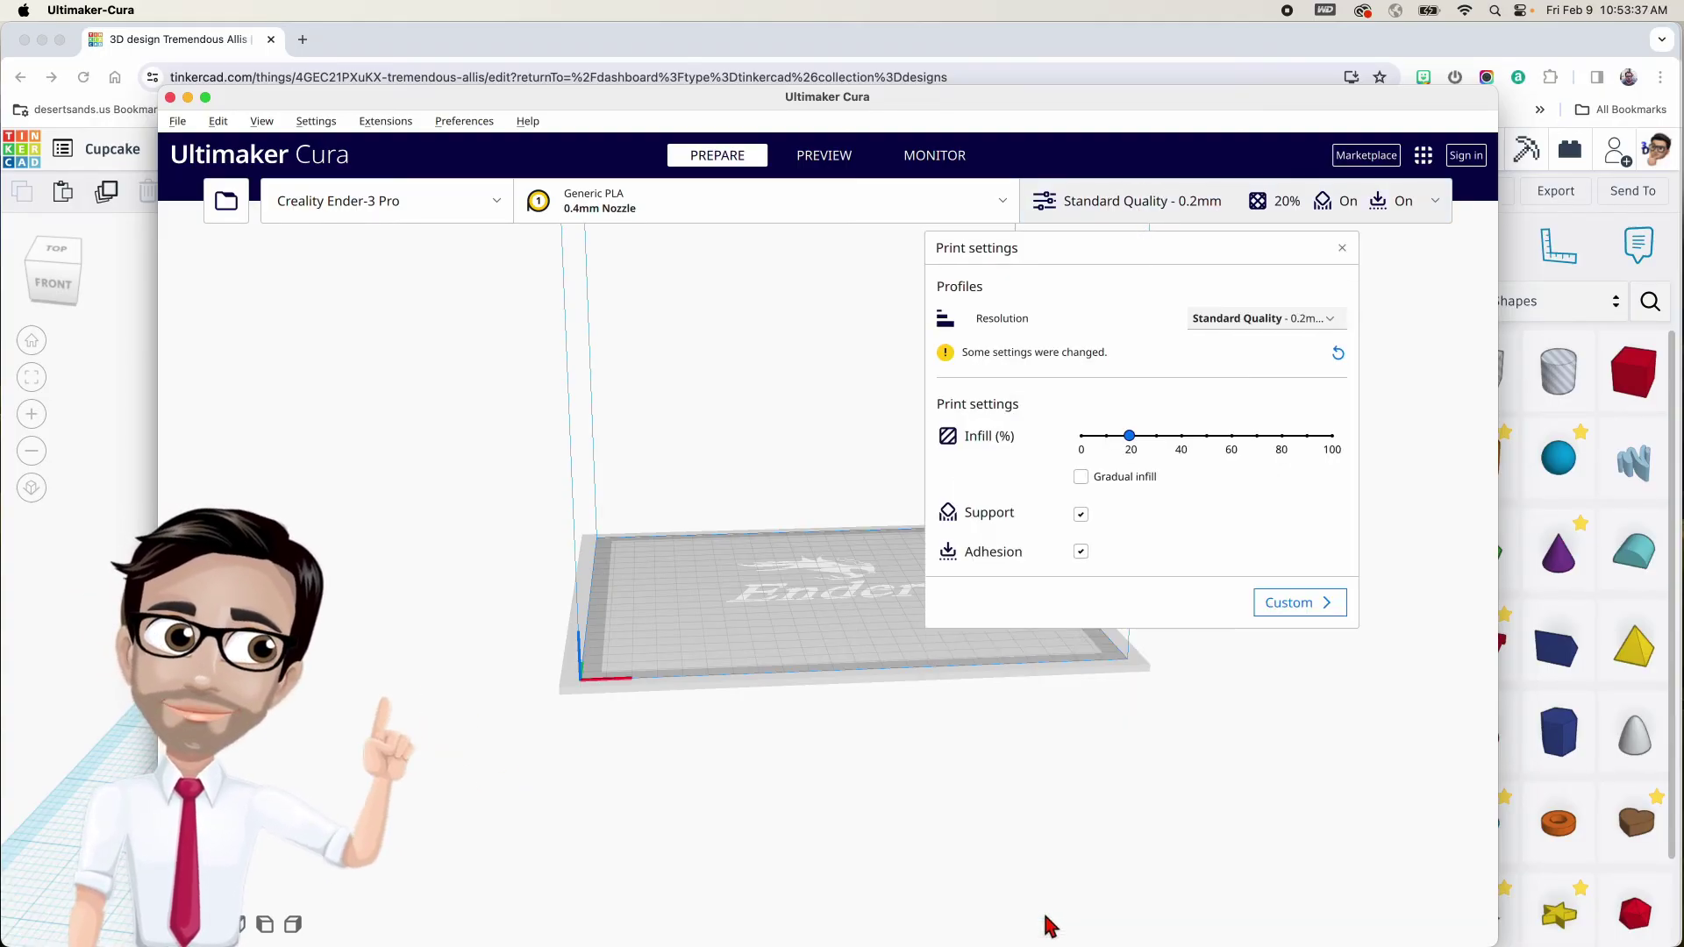
pyautogui.click(1316, 614)
pyautogui.click(1095, 326)
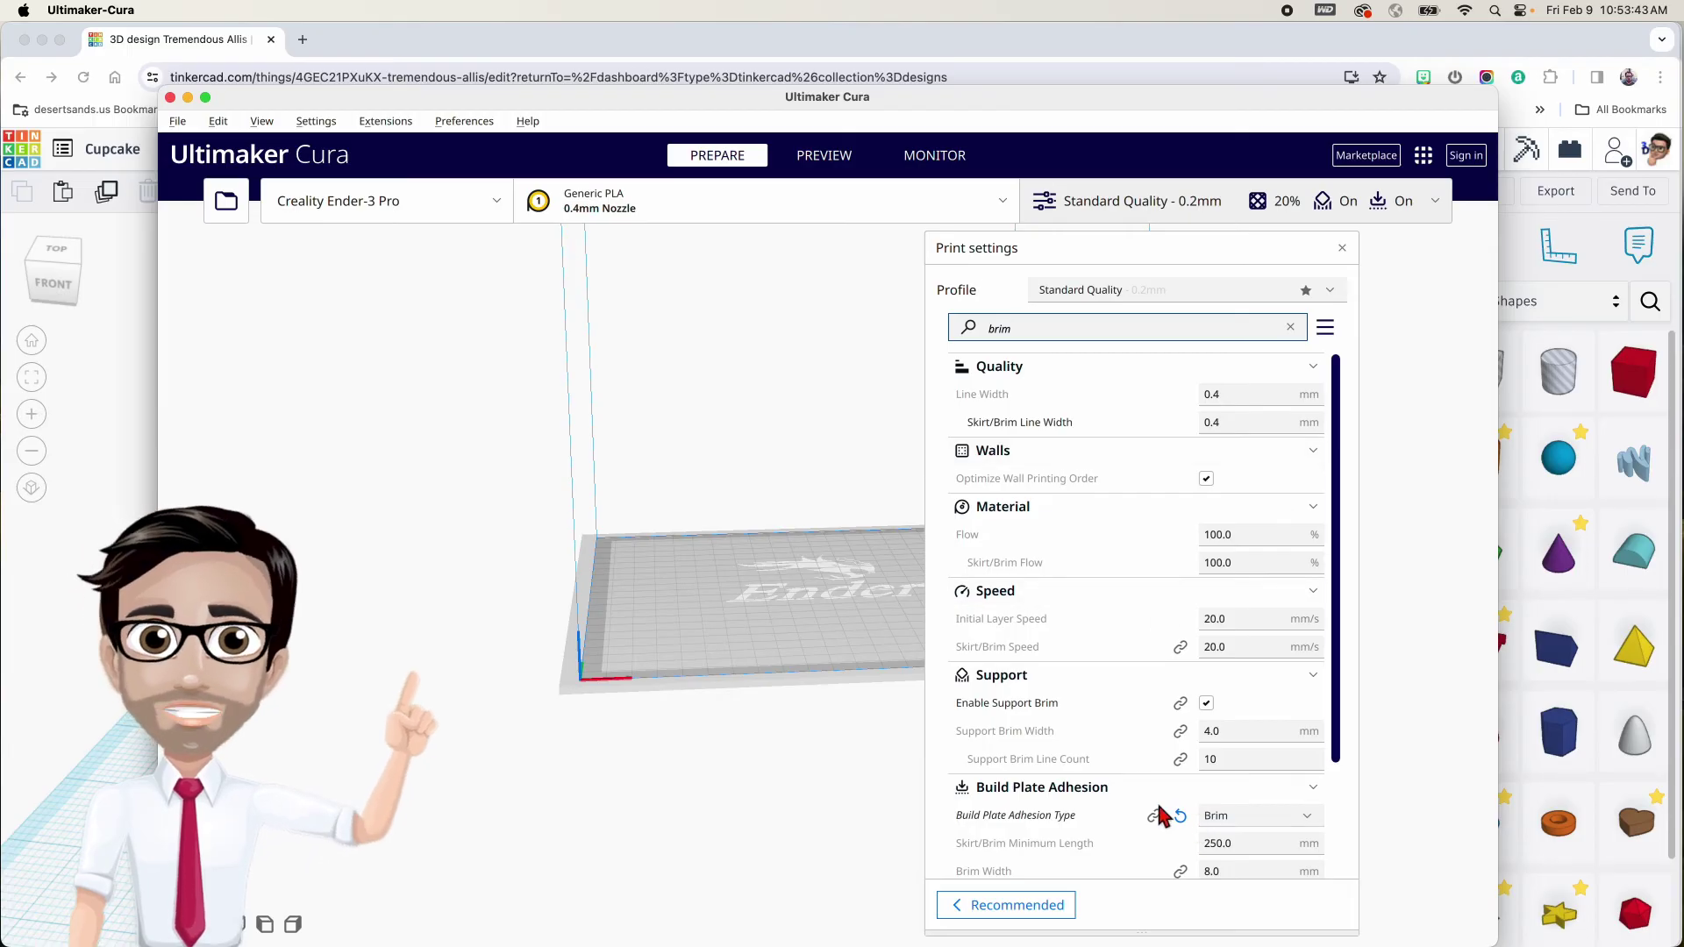
# Choose Brim as the Build Plate Adhesion Type
pyautogui.scroll(-3, 1052, 808)
pyautogui.click(1257, 668)
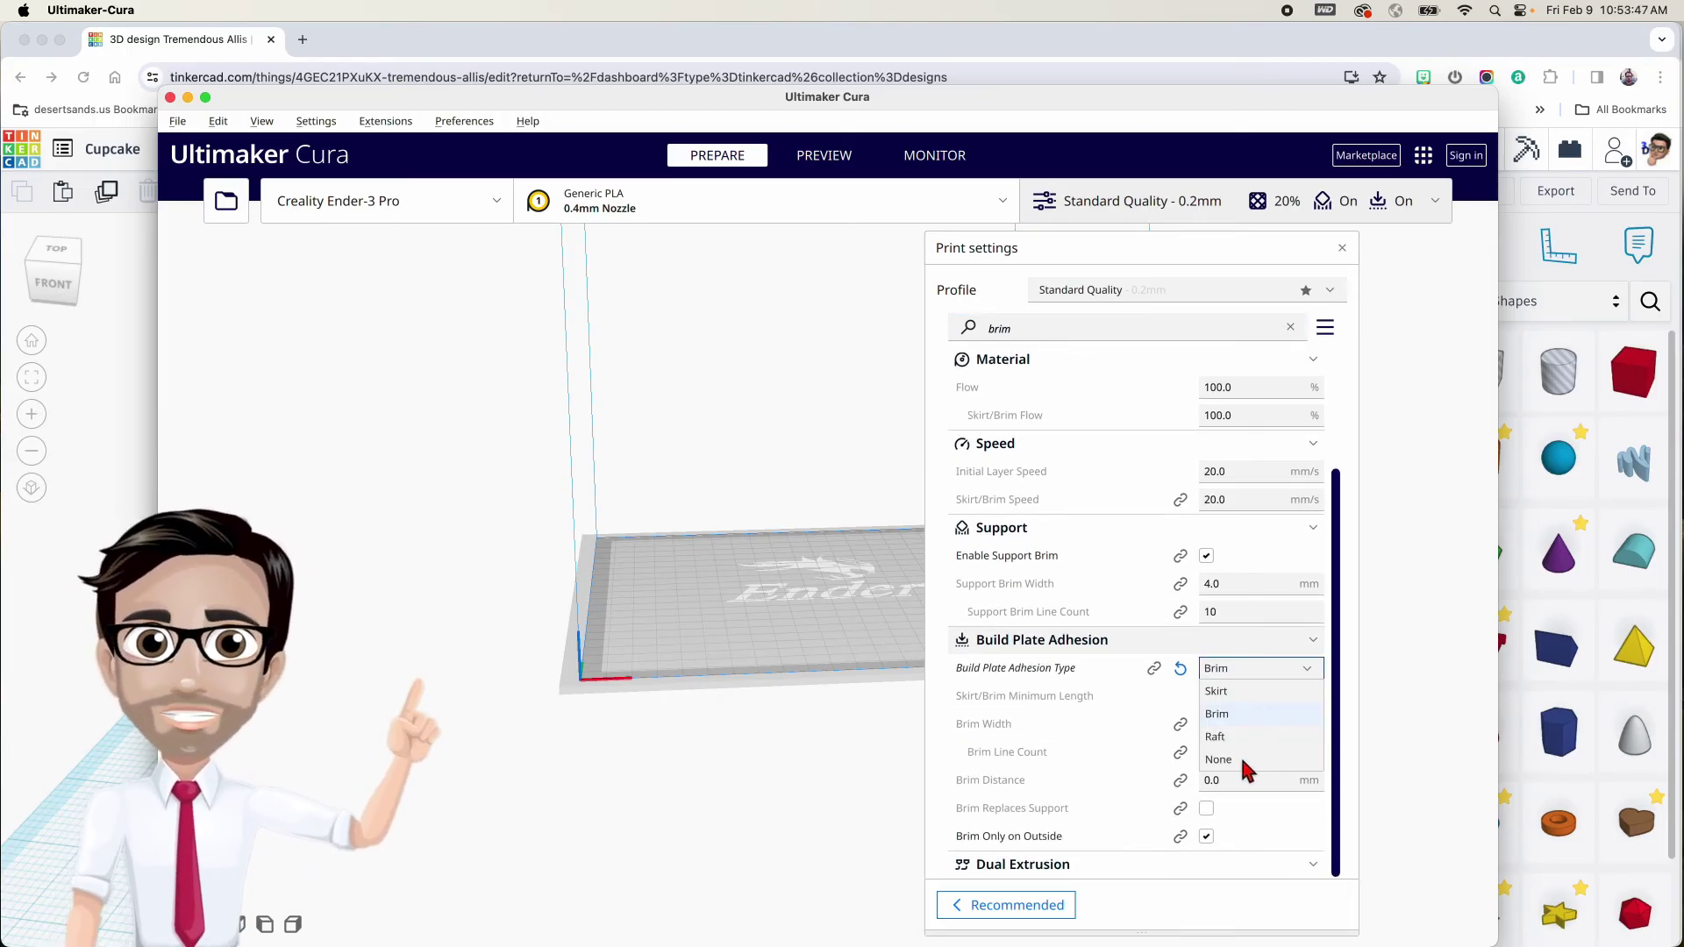
pyautogui.click(1233, 712)
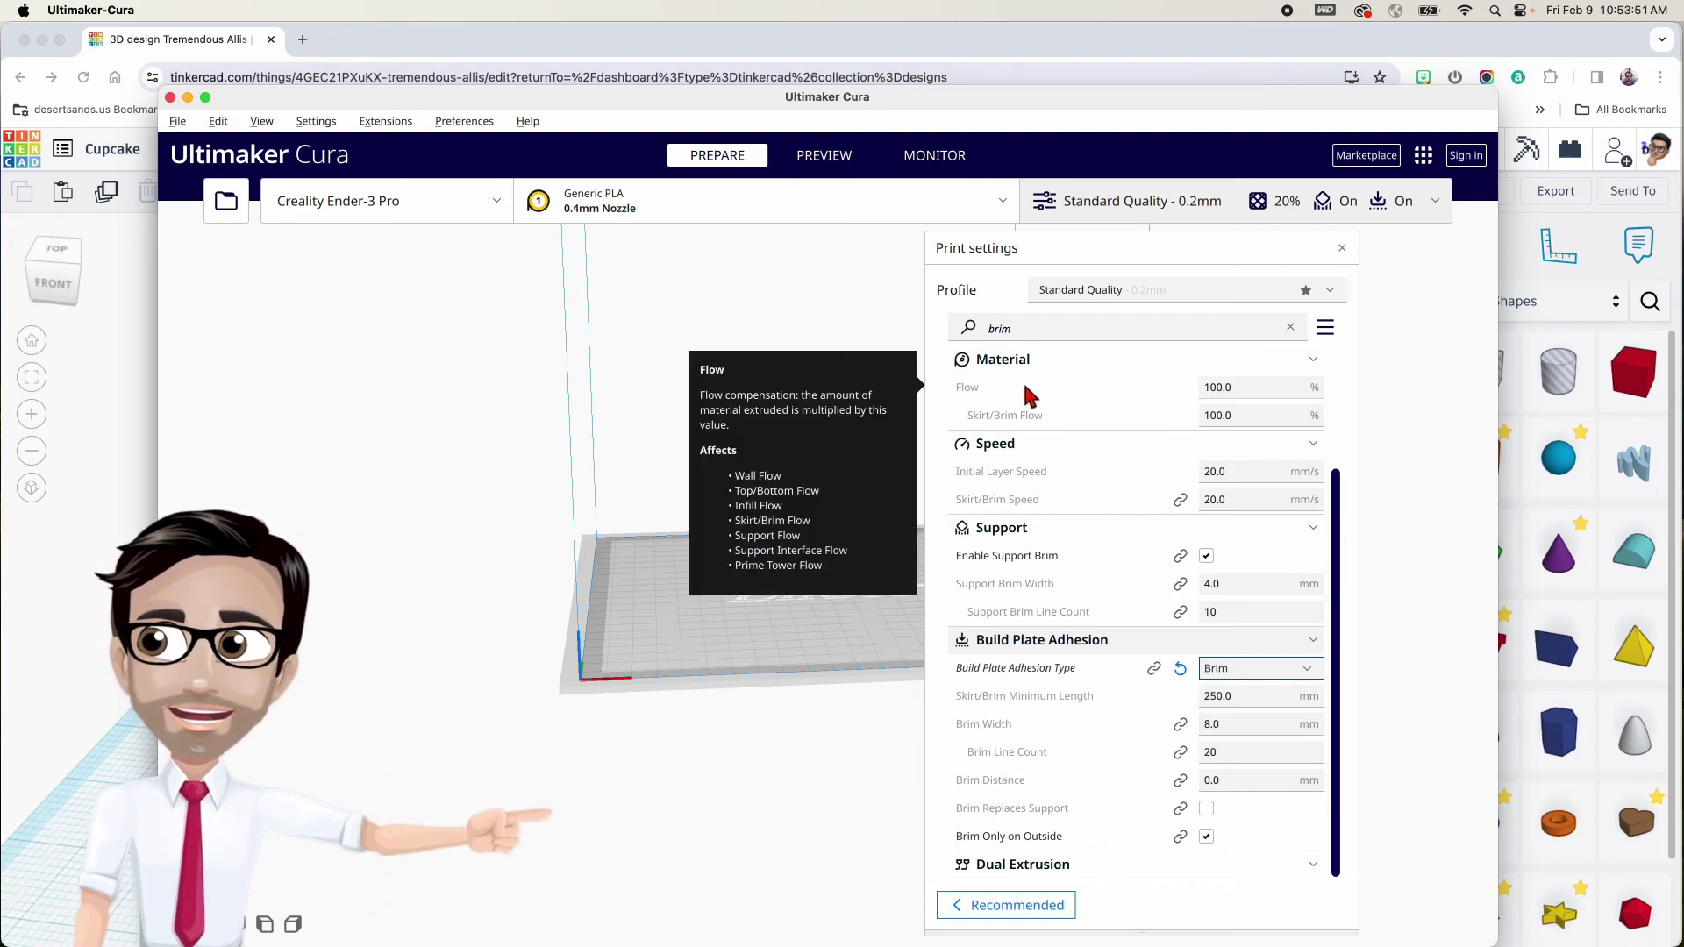
# Switch to Bambu Studio
pyautogui.press('super+Tab')
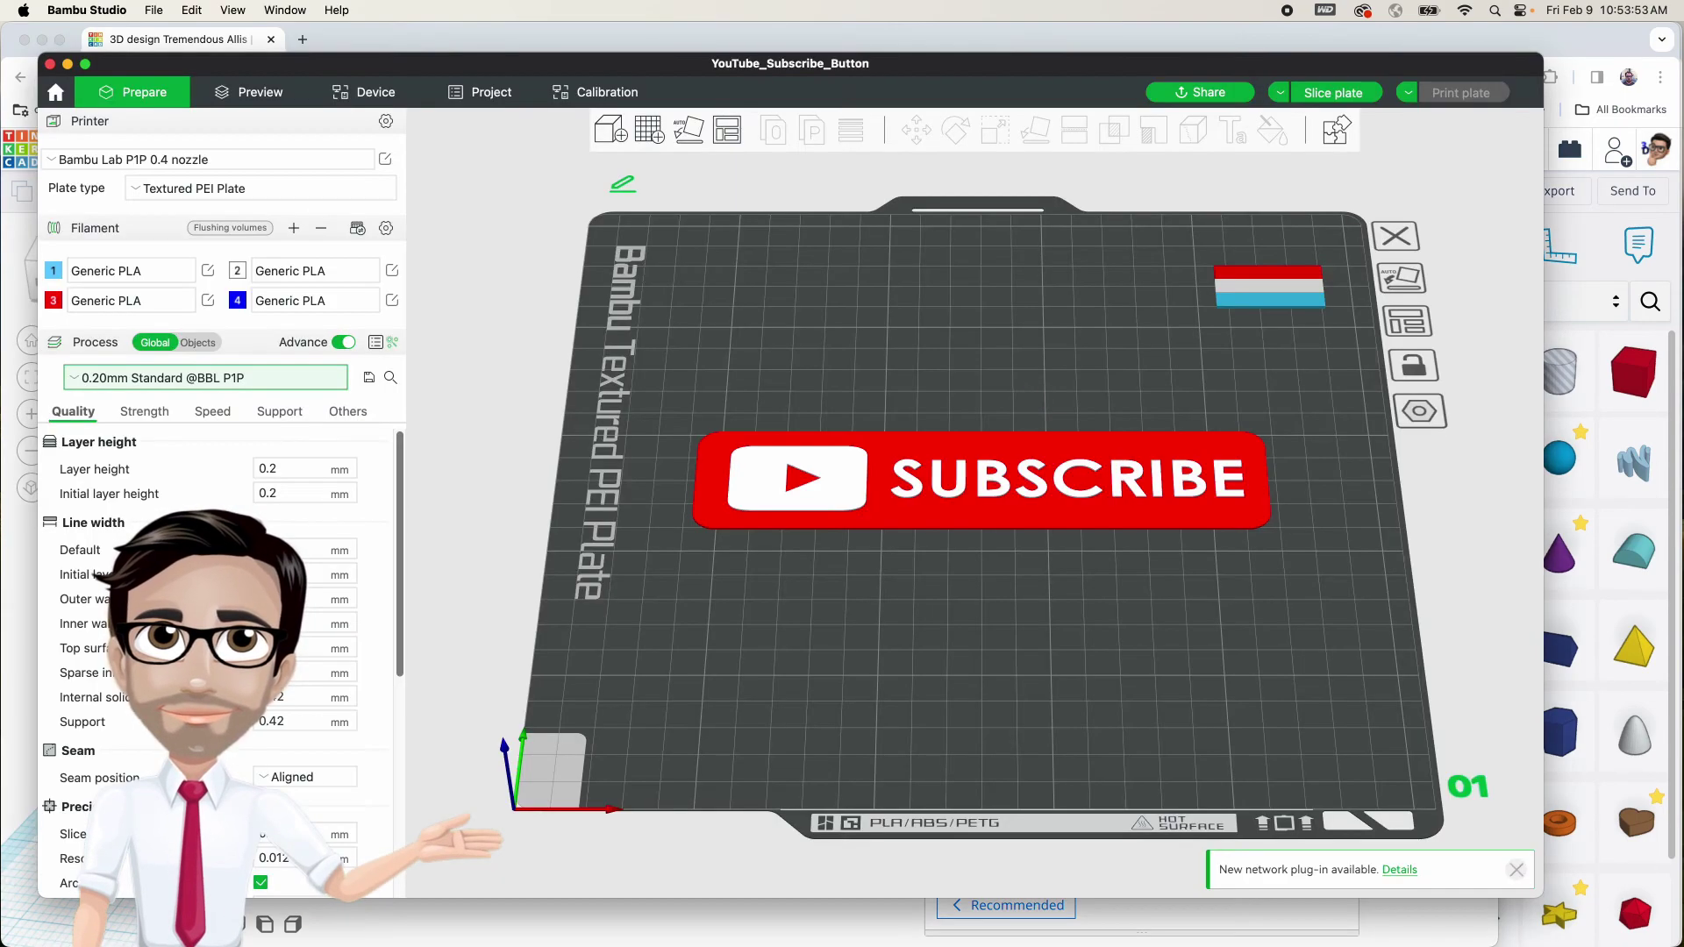